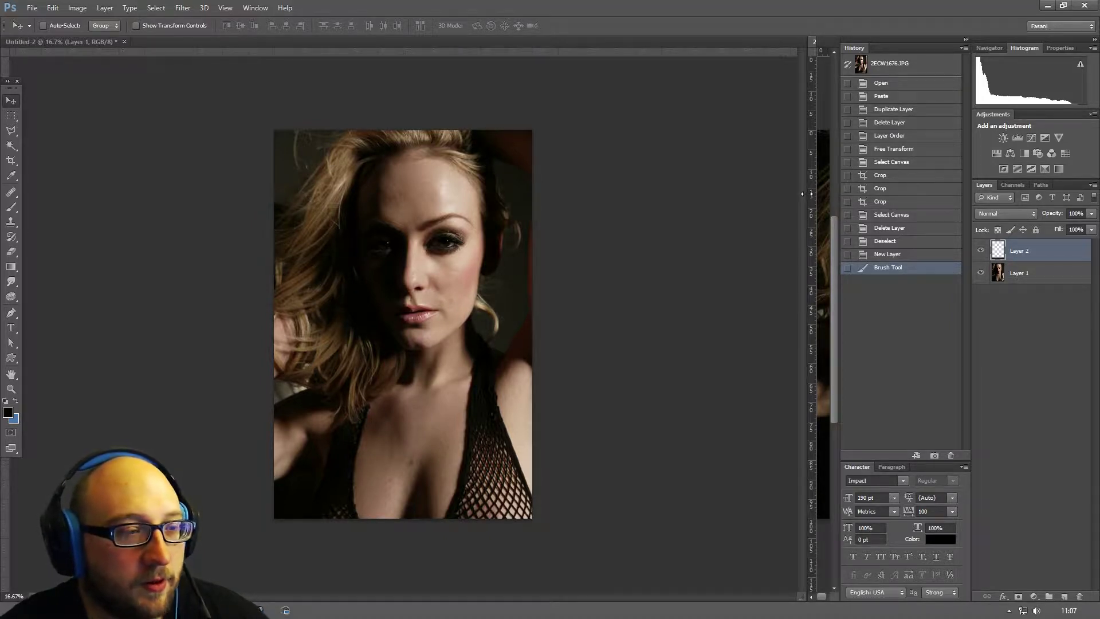
- Select a rectangular area around both eyes in 2ECW1676.JPG and make Layer 1 the active layer for copying
left_click_drag(807, 194, 480, 184)
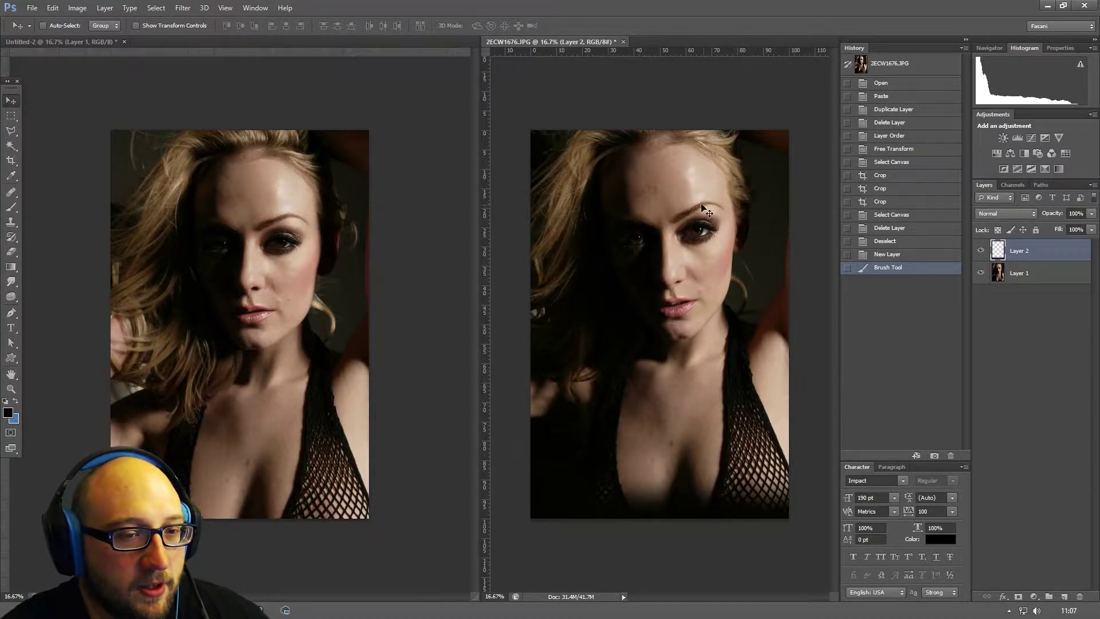
left_click(12, 116)
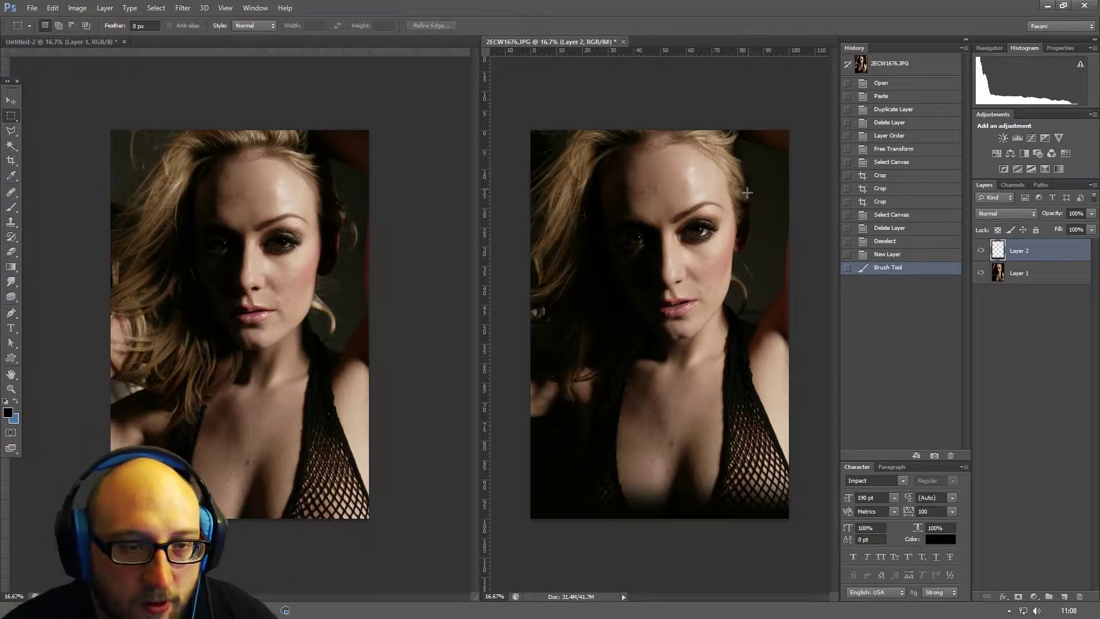
left_click_drag(748, 190, 573, 293)
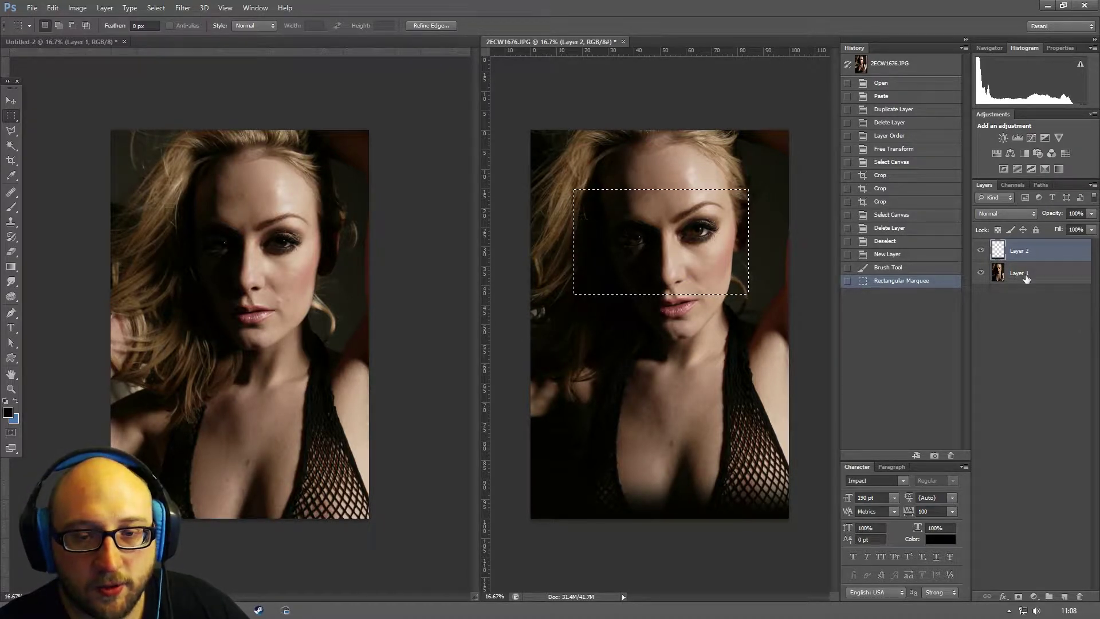
key("alt+bracketleft")
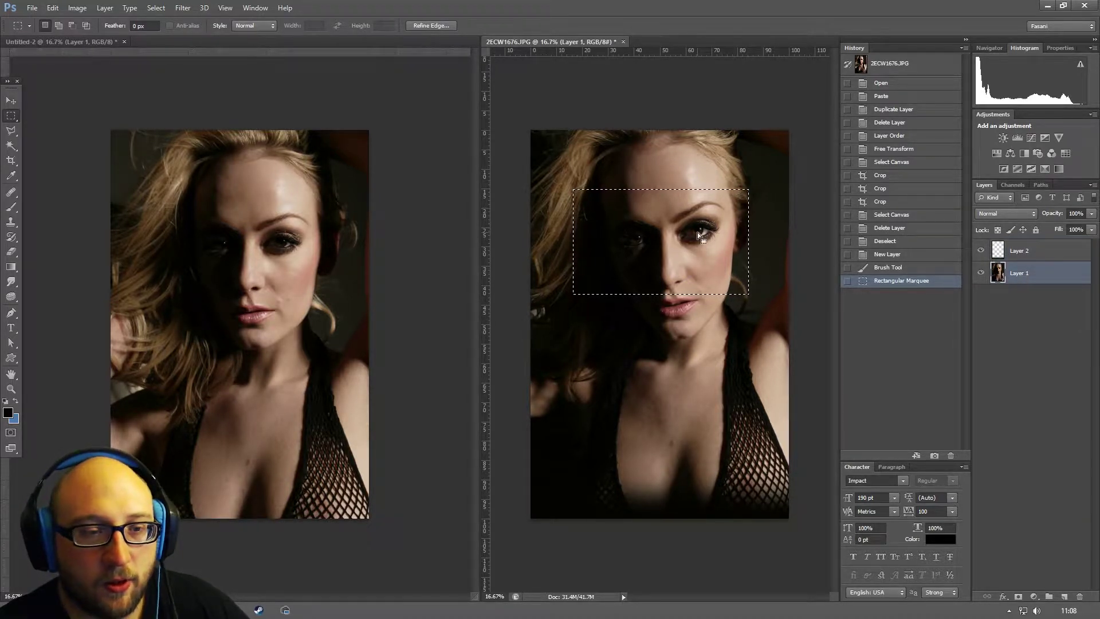
- Paste the copied eye area into Untitled-2 as a new layer and close 2ECW1676.JPG without saving it
left_click(263, 95)
key("ctrl+v")
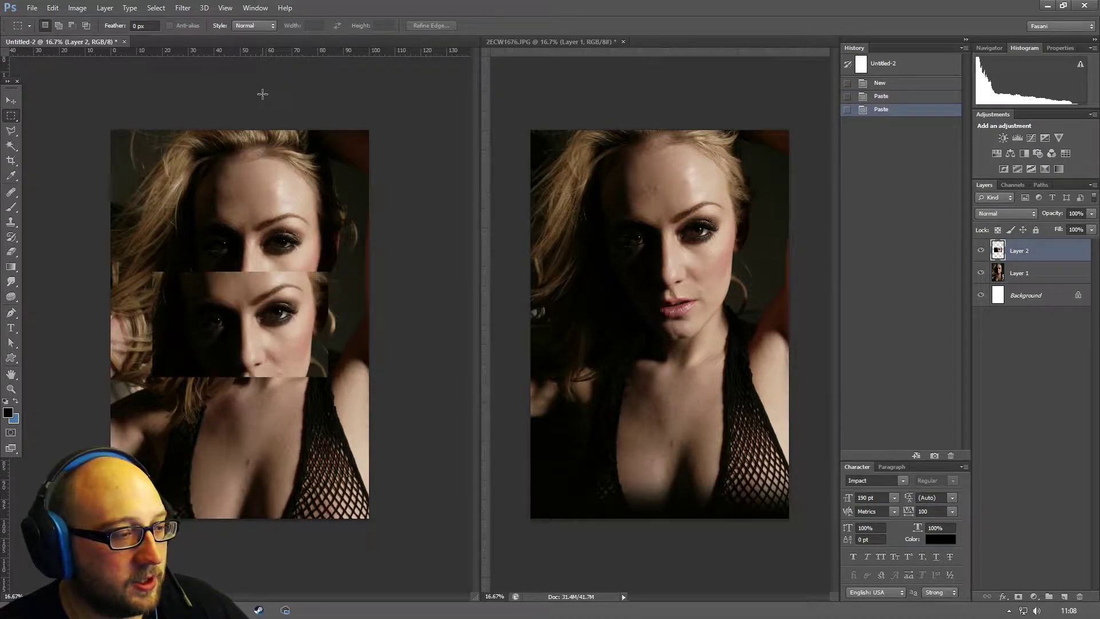
left_click(623, 42)
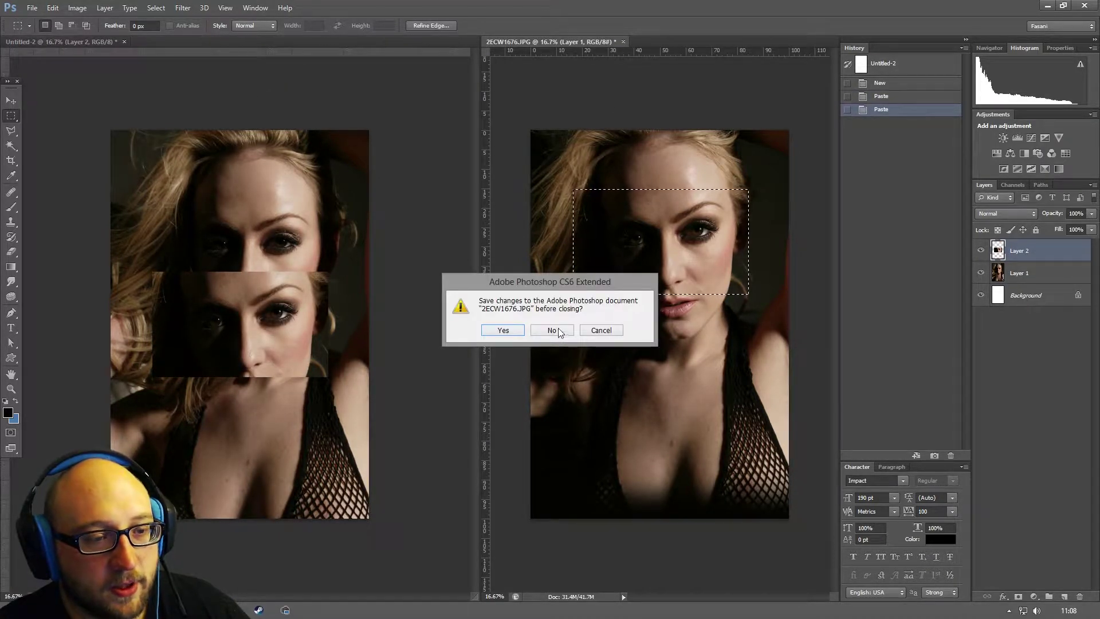
left_click(552, 329)
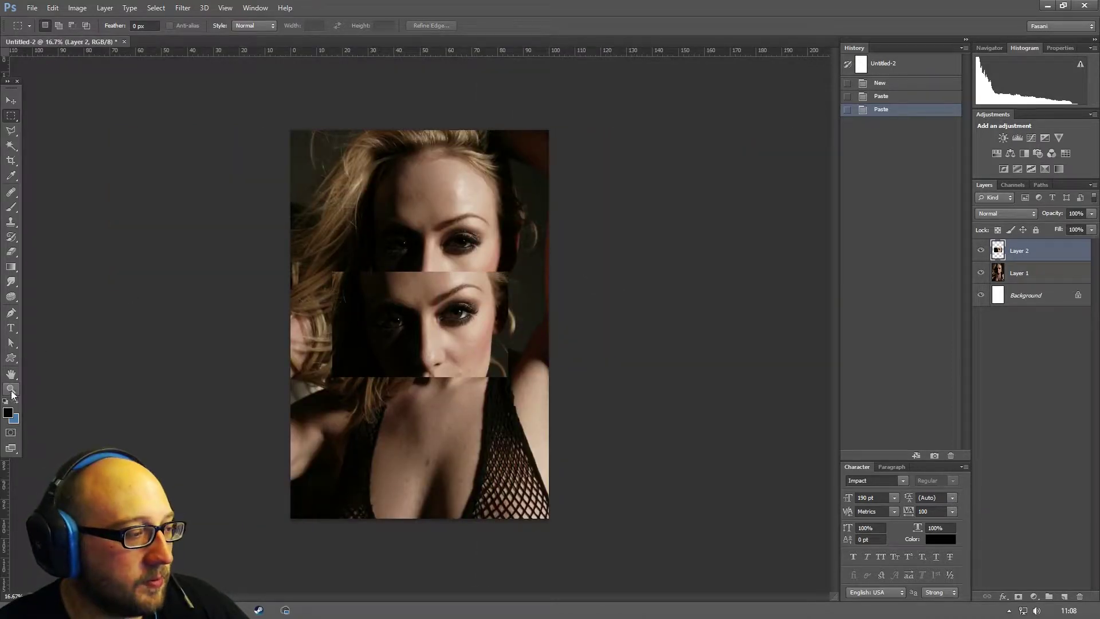
- Place vertical guides at the inner and outer corners of the brightly lit eye in the original Layer 1 portrait
left_click(11, 391)
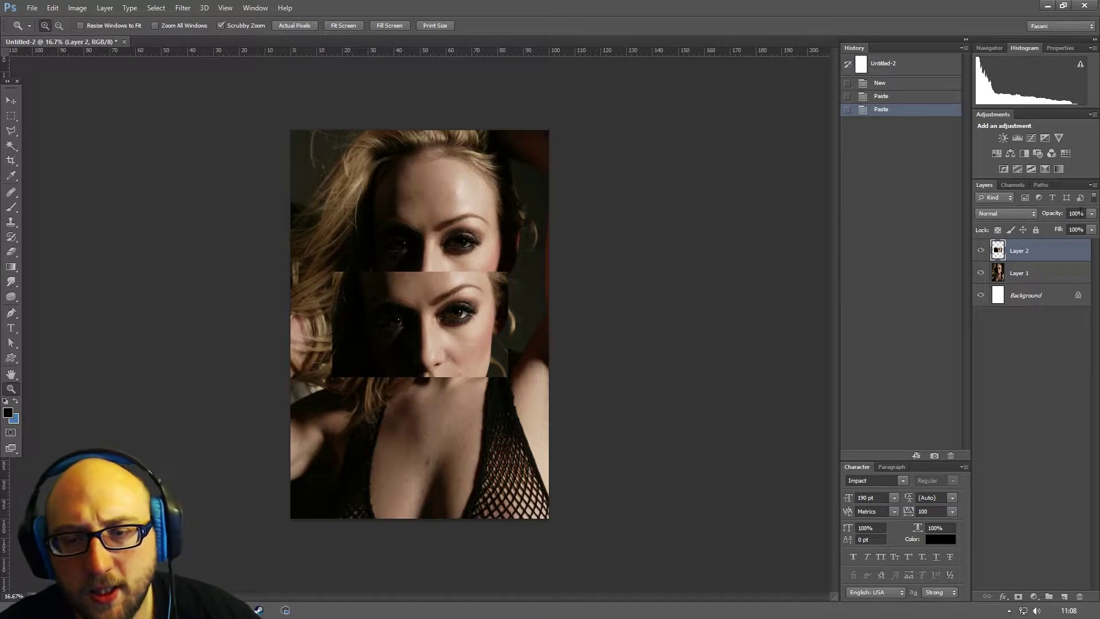
type("50")
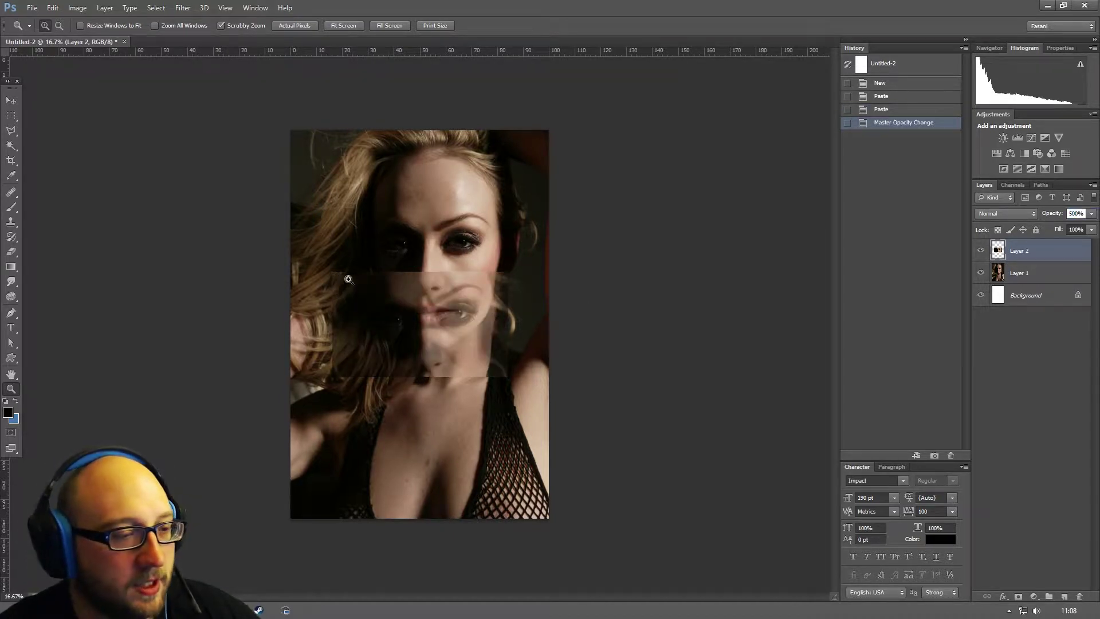
left_click_drag(8, 473, 445, 281)
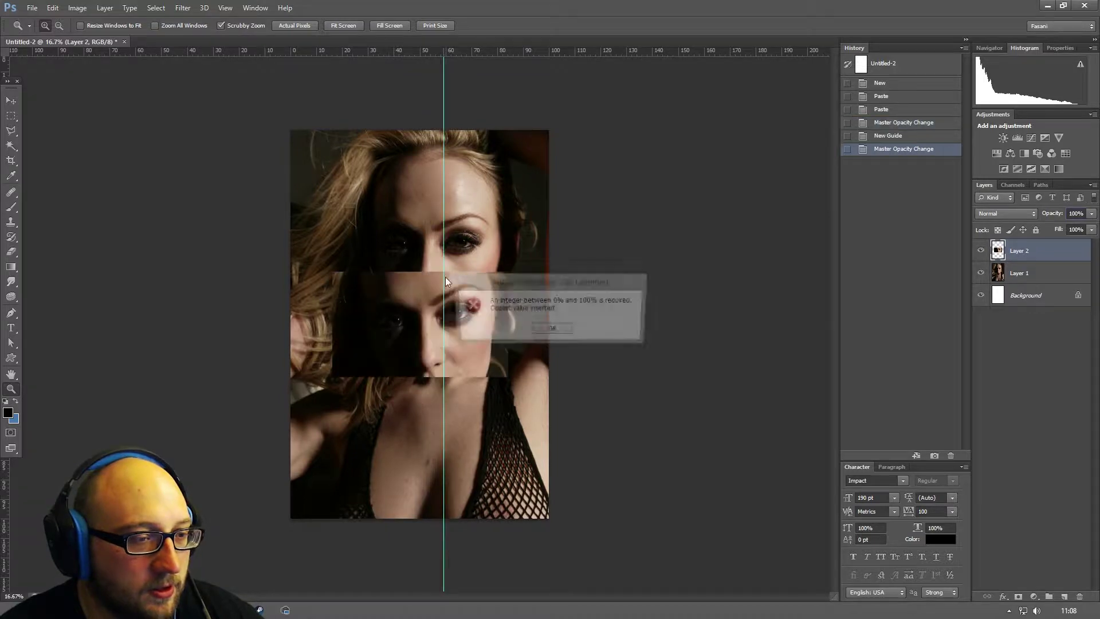
left_click(559, 330)
left_click(443, 223)
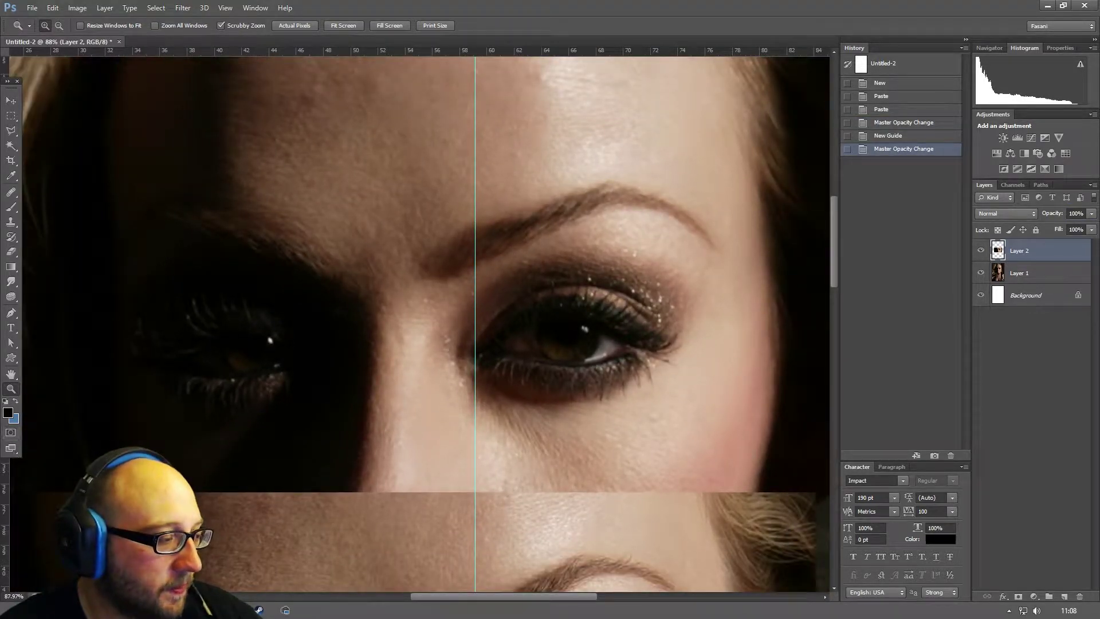
left_click_drag(5, 463, 682, 361)
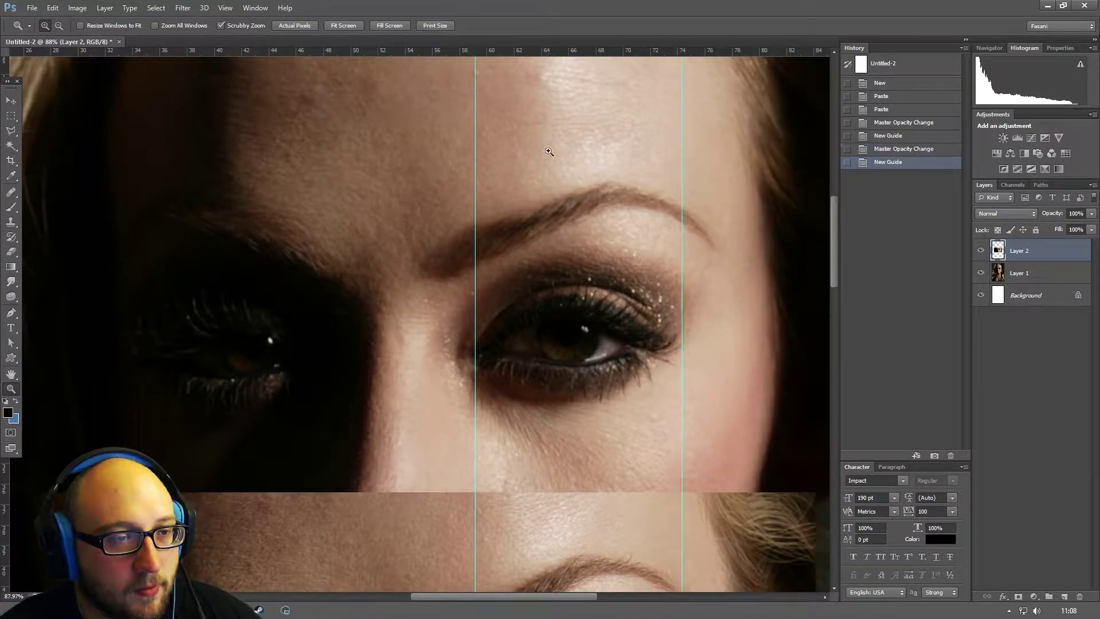
- Add five horizontal guides around the lit eye: upper lashes, lower lashes, below the eye makeup, above the eyelid, and above the eyebrow
left_click_drag(549, 50, 567, 283)
left_click_drag(573, 55, 574, 373)
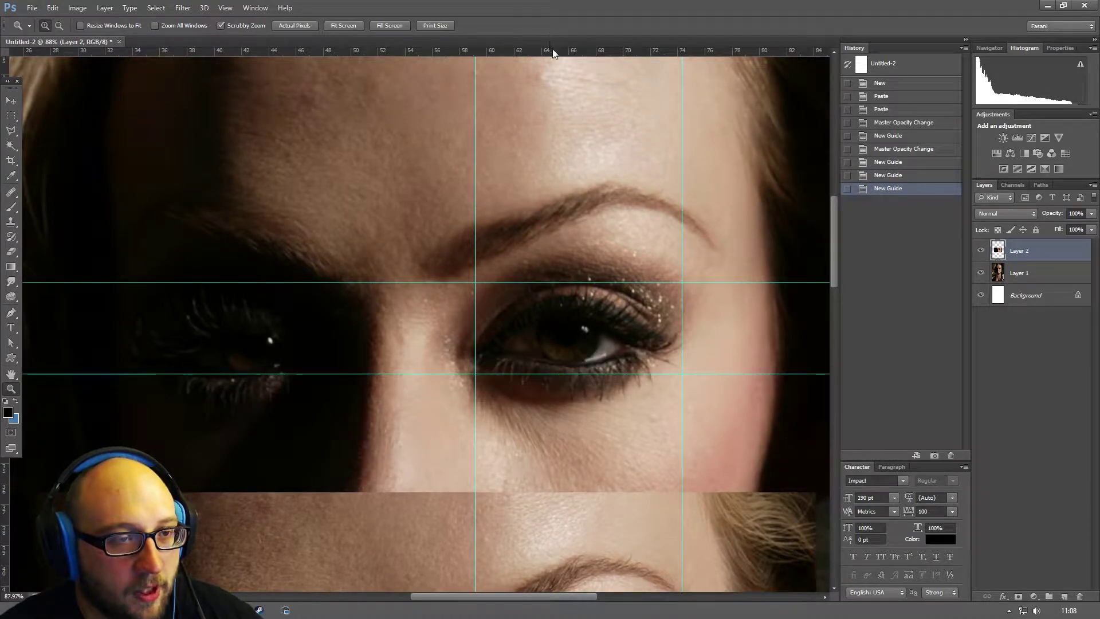
left_click_drag(553, 53, 573, 405)
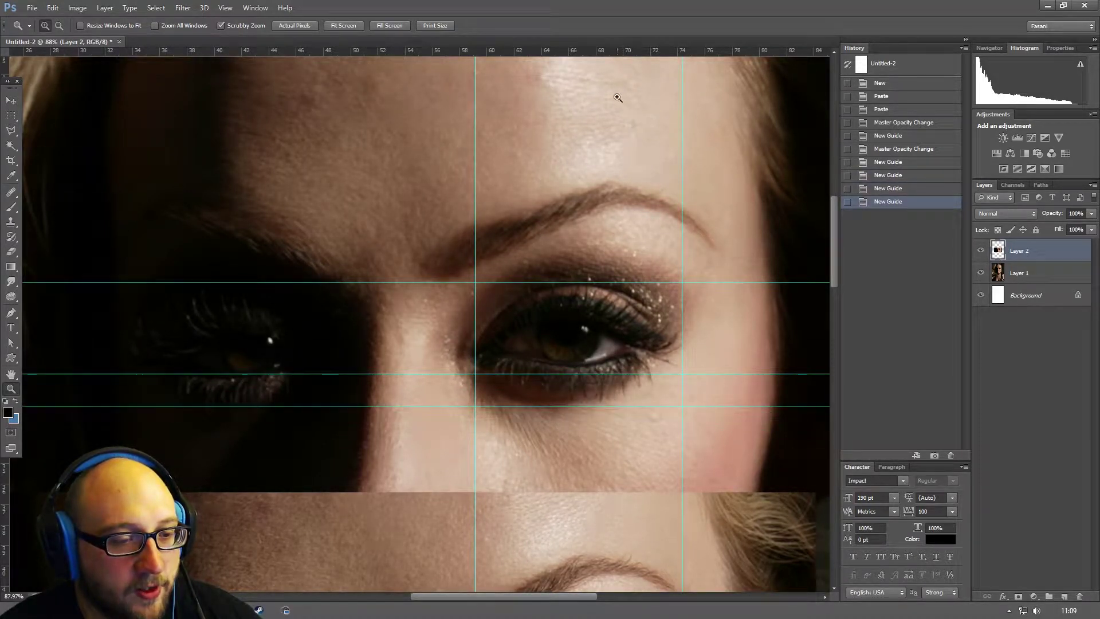
left_click_drag(550, 53, 572, 255)
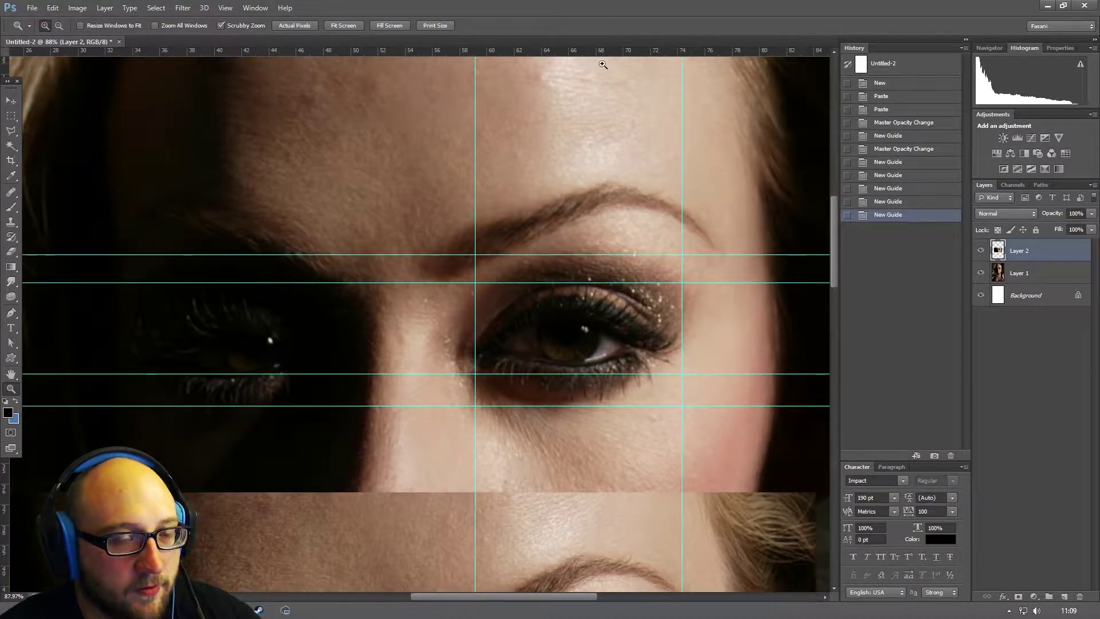
left_click_drag(615, 53, 624, 179)
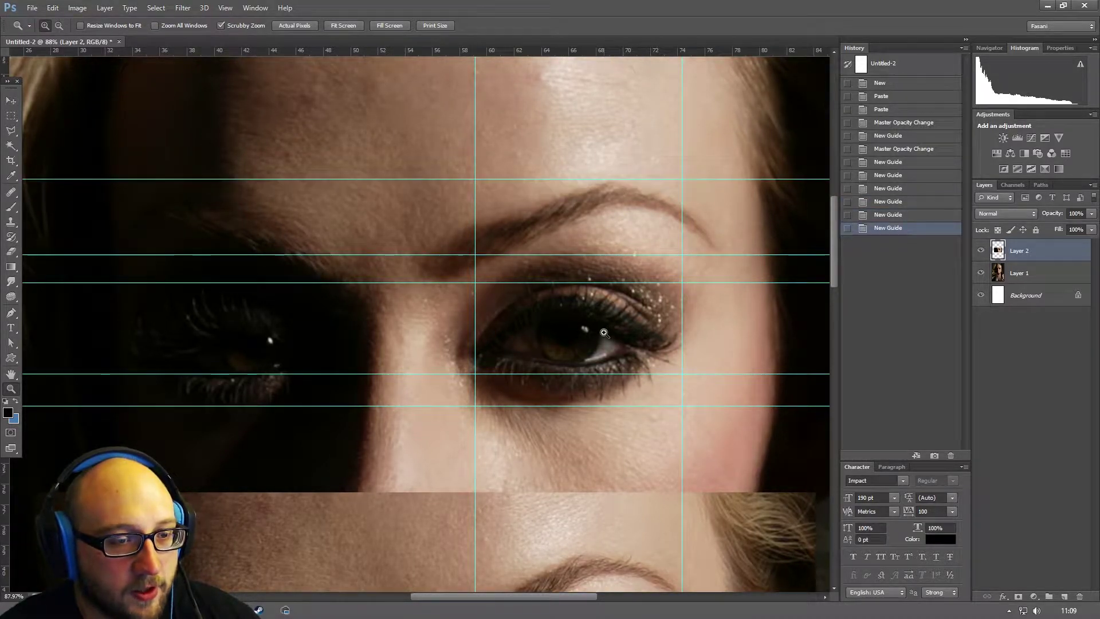
- Make the pasted eye layer, Layer 2, semi-transparent by setting its opacity to 50%
left_click_drag(376, 351, 405, 103)
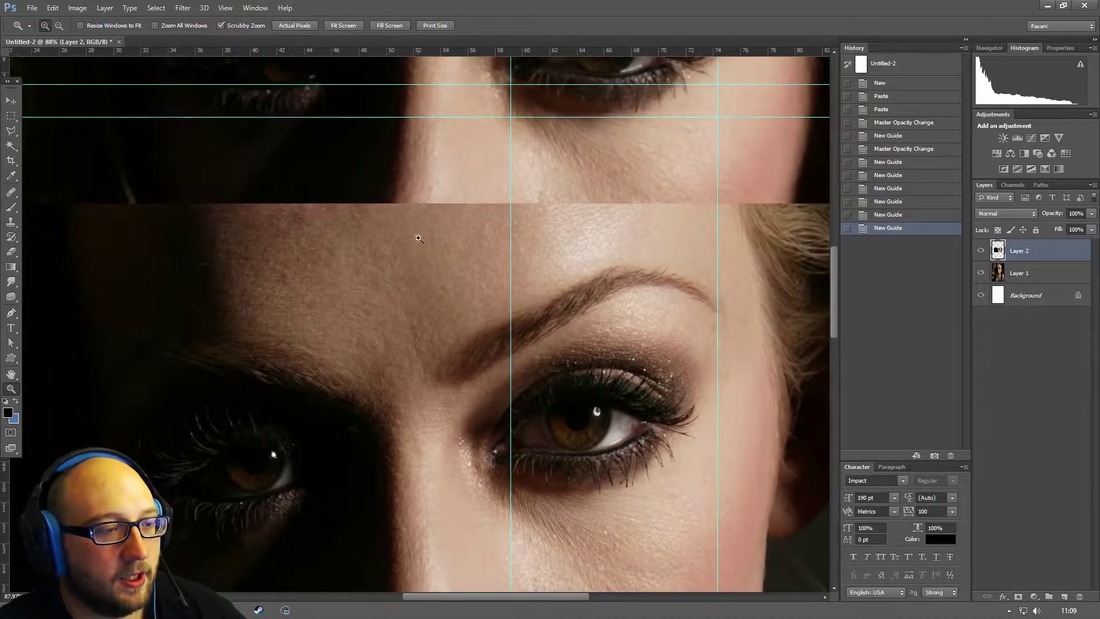
key("v")
right_click(375, 272)
left_click(413, 280)
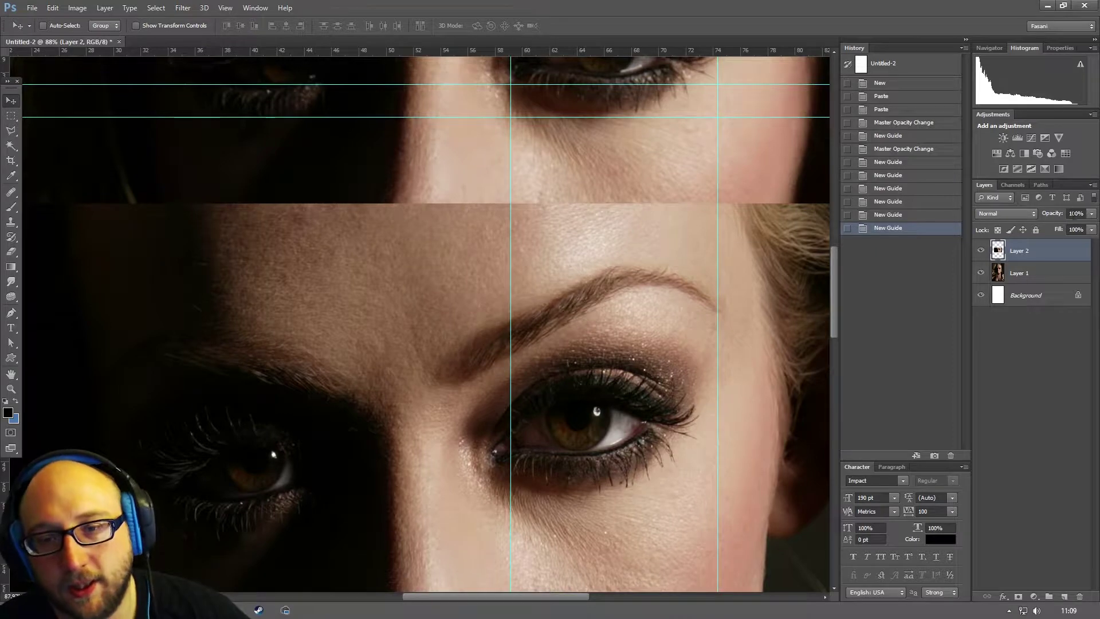
left_click(1074, 213)
type("50")
key("Return")
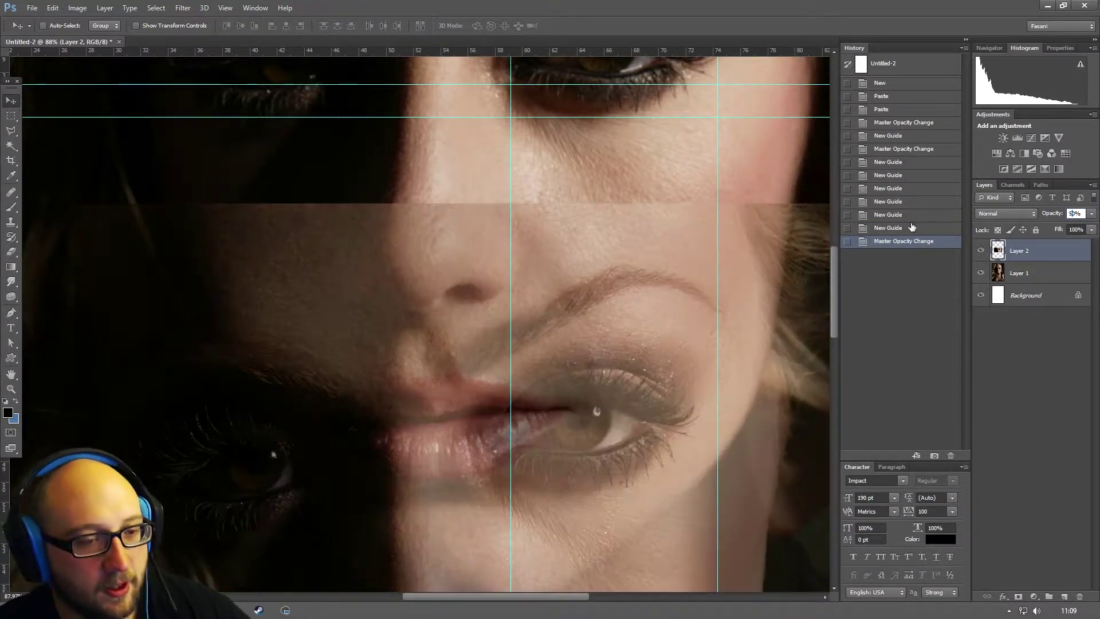
- Move the pasted eye patch on Layer 2 up over the original eyes so the lit eyes overlap within the guides
left_click_drag(580, 401, 485, 310)
key("ctrl+minus")
key("ctrl+minus")
key("ctrl+minus")
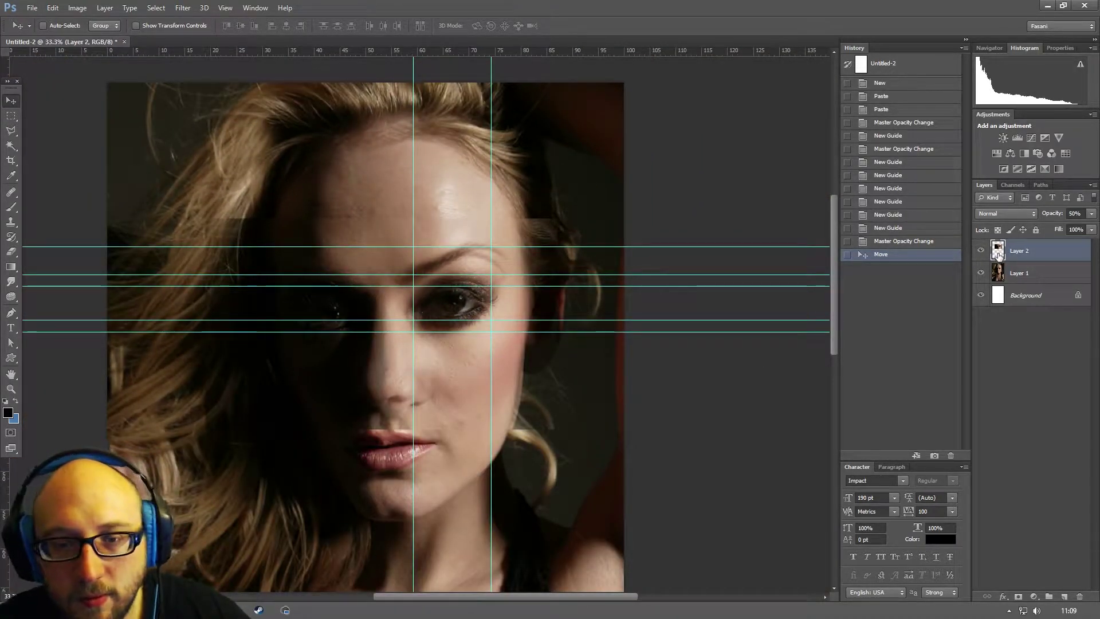
- Set Layer 2's opacity to 70% and toggle its visibility to compare the pasted eyes with the originals
left_click_drag(1040, 216, 1044, 218)
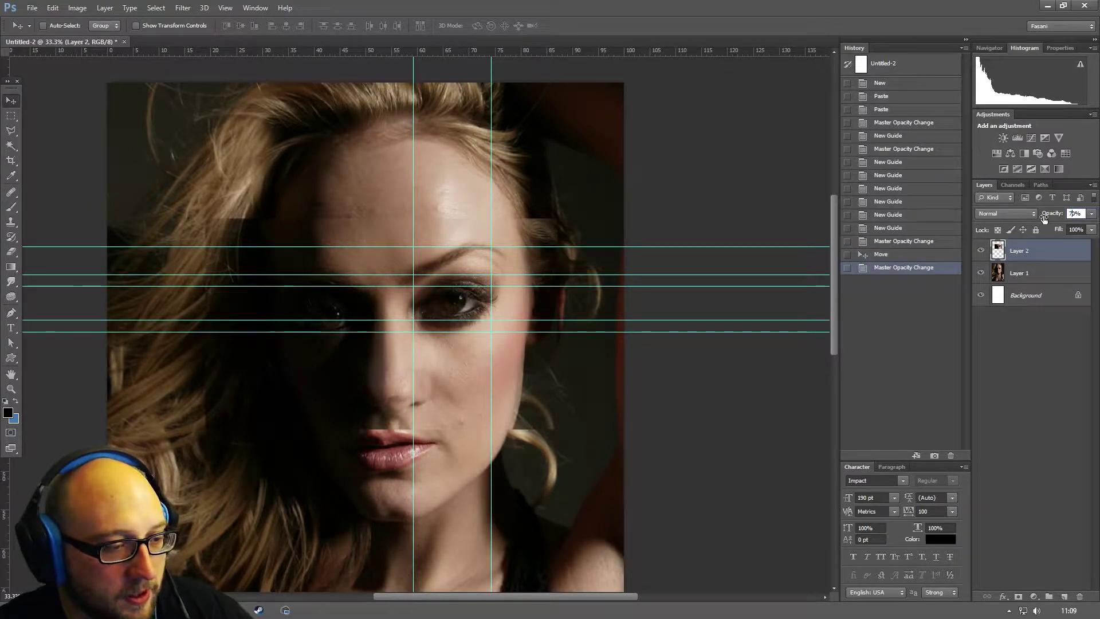
left_click(981, 250)
left_click(981, 250)
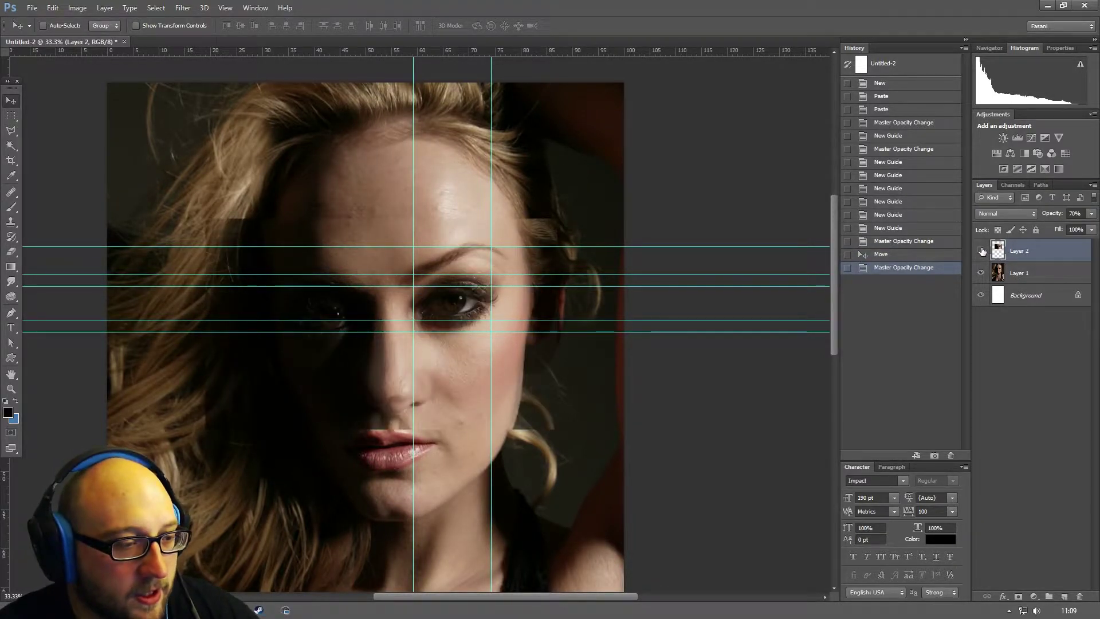
left_click(981, 251)
left_click(981, 250)
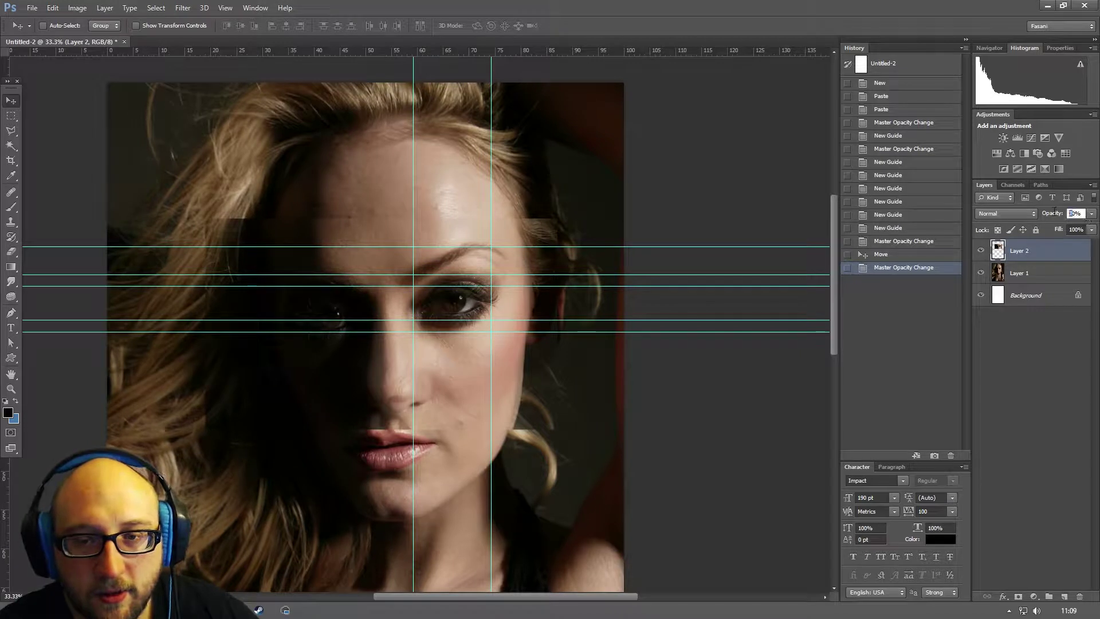
- Set Layer 2's opacity to 100% and toggle its visibility to check the eye alignment against Layer 1
left_click_drag(1055, 211, 1073, 212)
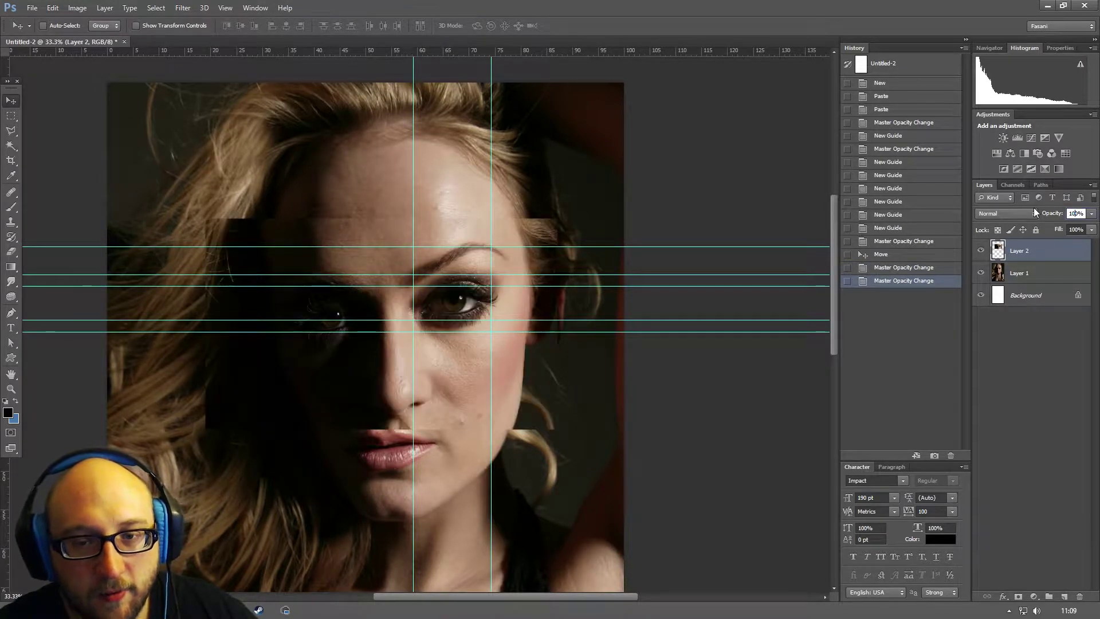
left_click(981, 250)
left_click(981, 250)
left_click(981, 250)
left_click(981, 251)
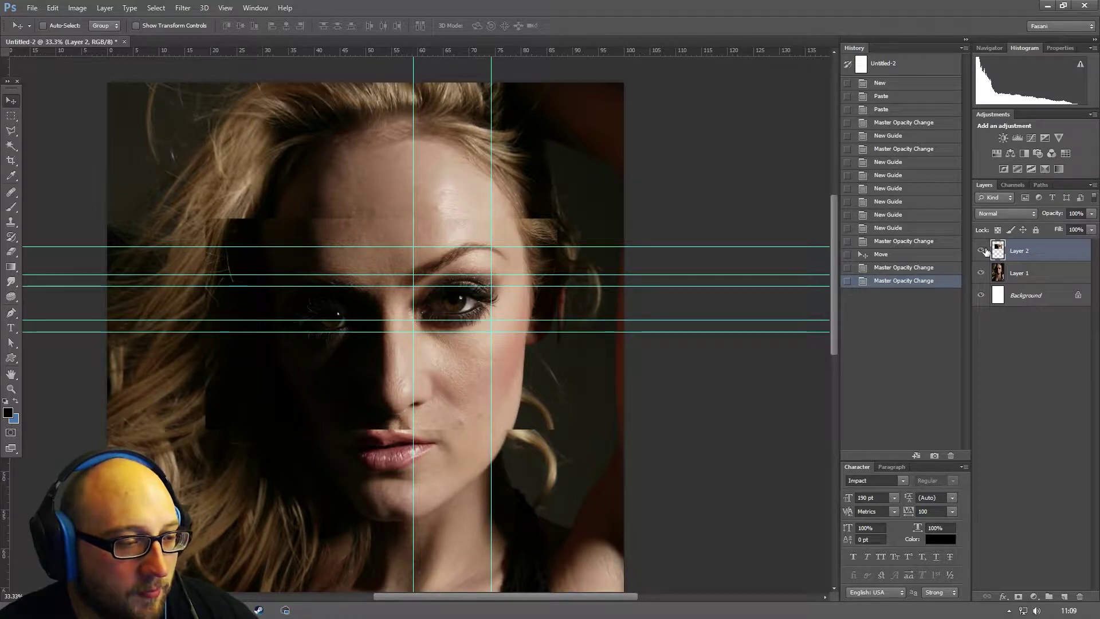
- With Layer 2 hidden, add a vertical guide along the shadowed edge of the nose and lips, and show Layer 2 again
left_click(981, 250)
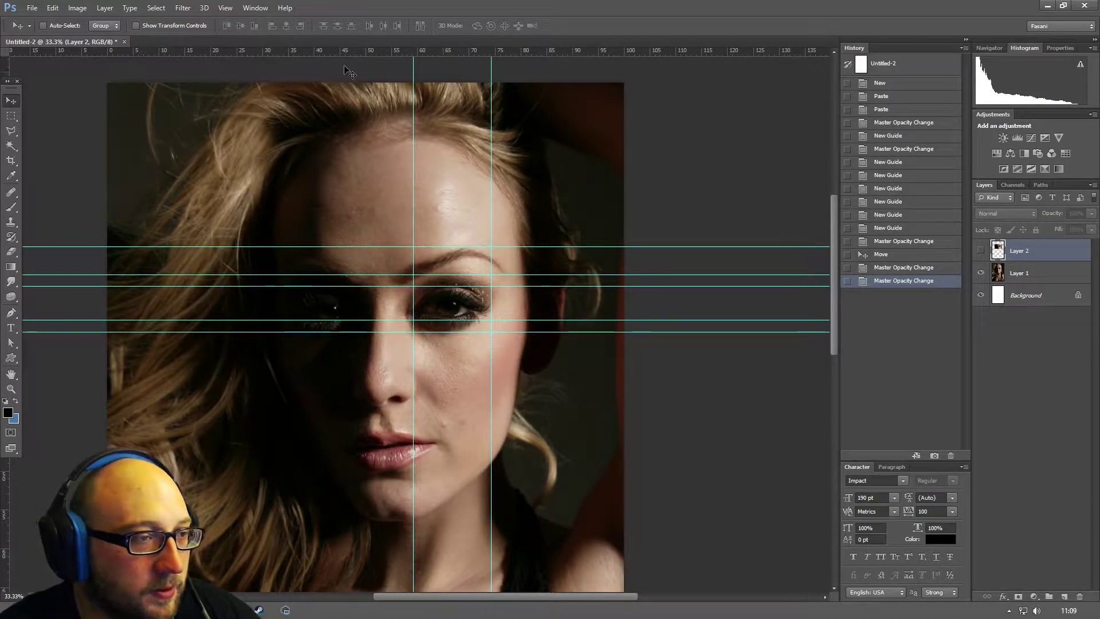
left_click_drag(349, 50, 380, 35)
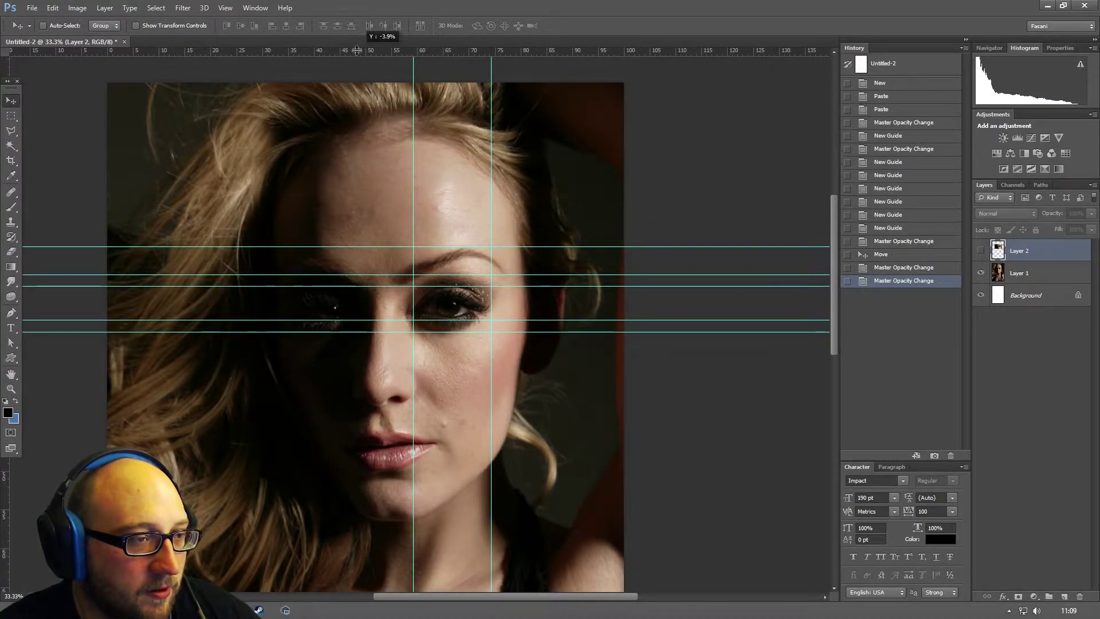
left_click_drag(6, 64, 377, 149)
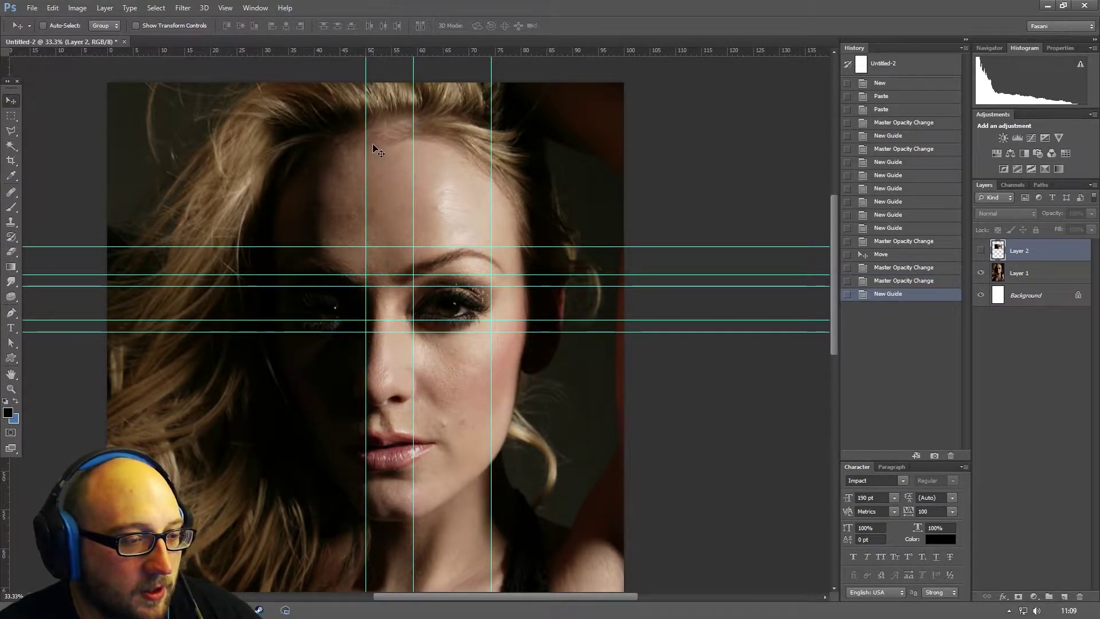
left_click(981, 250)
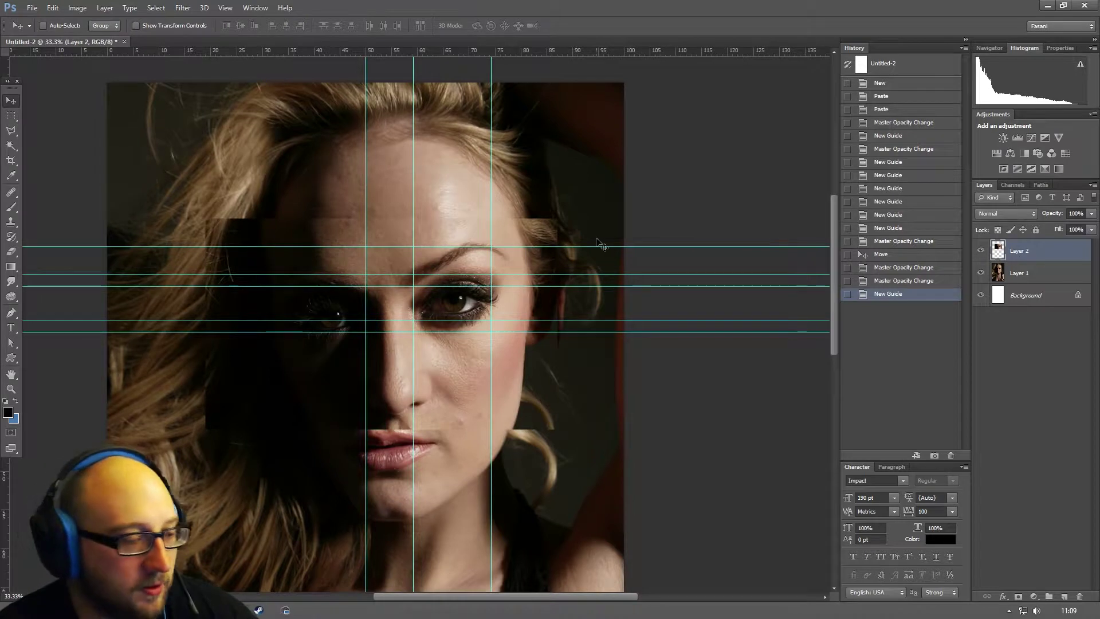
- Use Free Transform to rotate Layer 2 about 3.08° clockwise and shift it slightly to match the original eyes
key("ctrl+t")
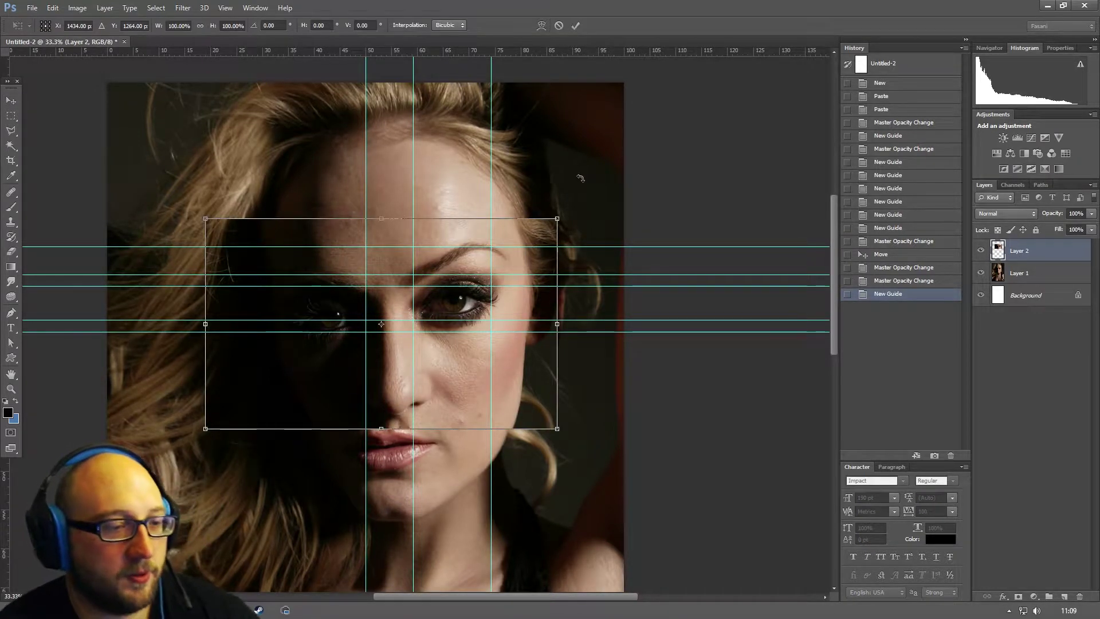
left_click_drag(583, 177, 608, 176)
left_click_drag(466, 378, 466, 376)
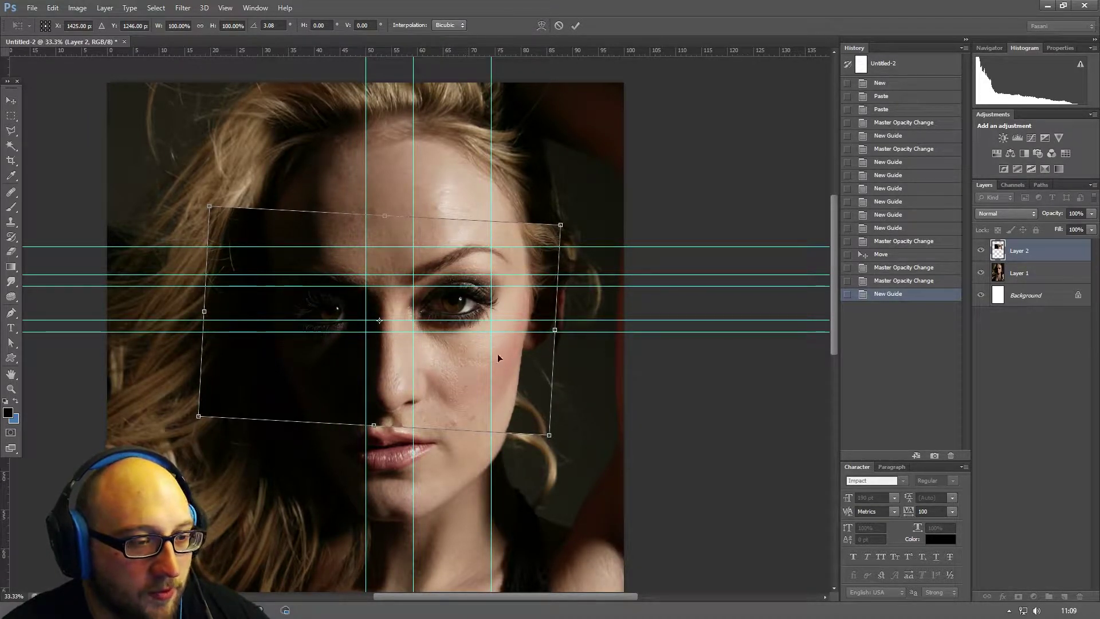
left_click_drag(498, 354, 498, 353)
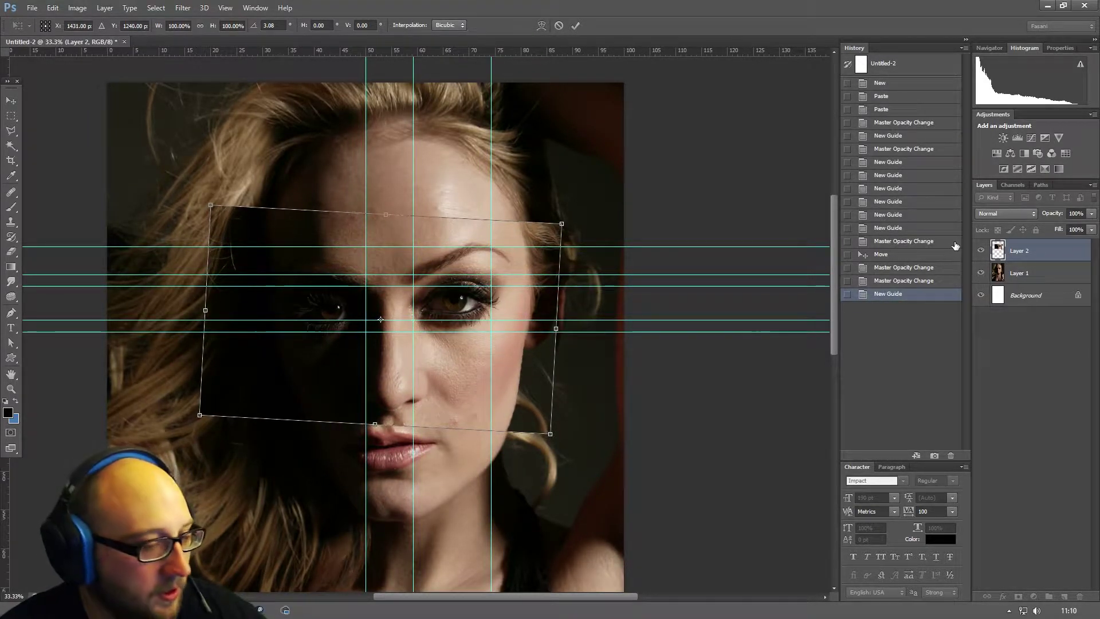
key("Return")
- Set the rotated Layer 2's opacity to 50% to check the overlapping eyes
left_click(1076, 213)
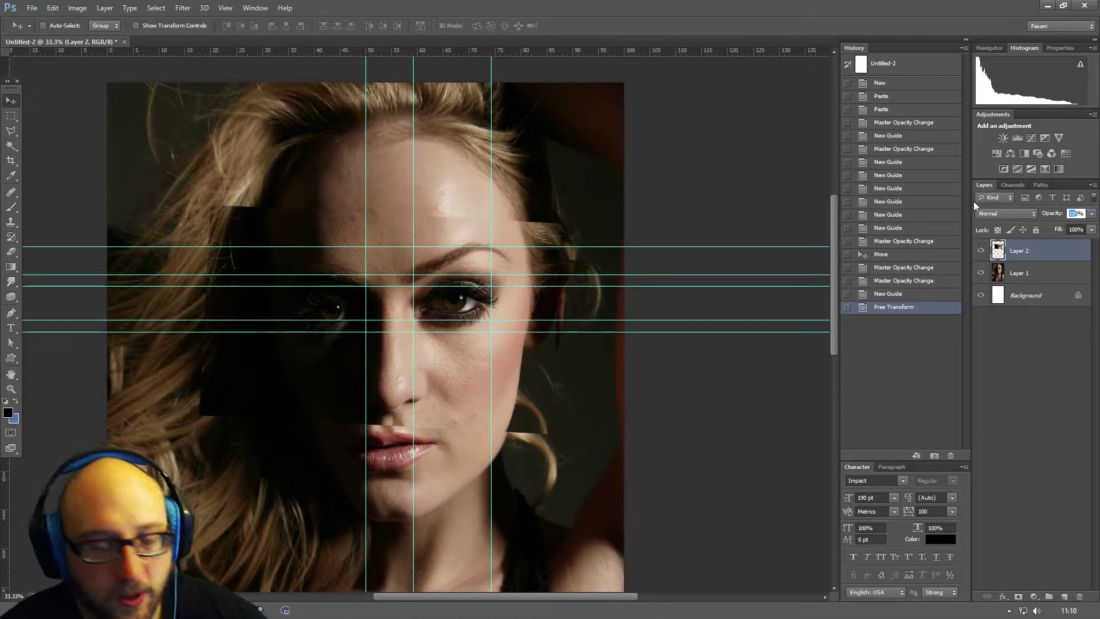
type("50")
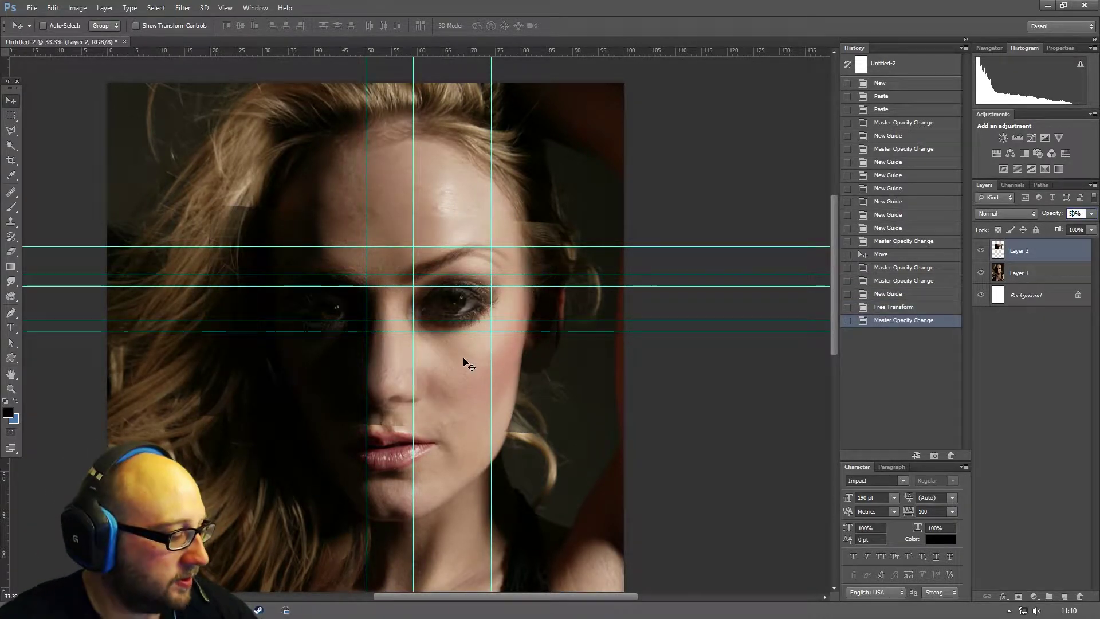
scroll(464, 361, "up", 5)
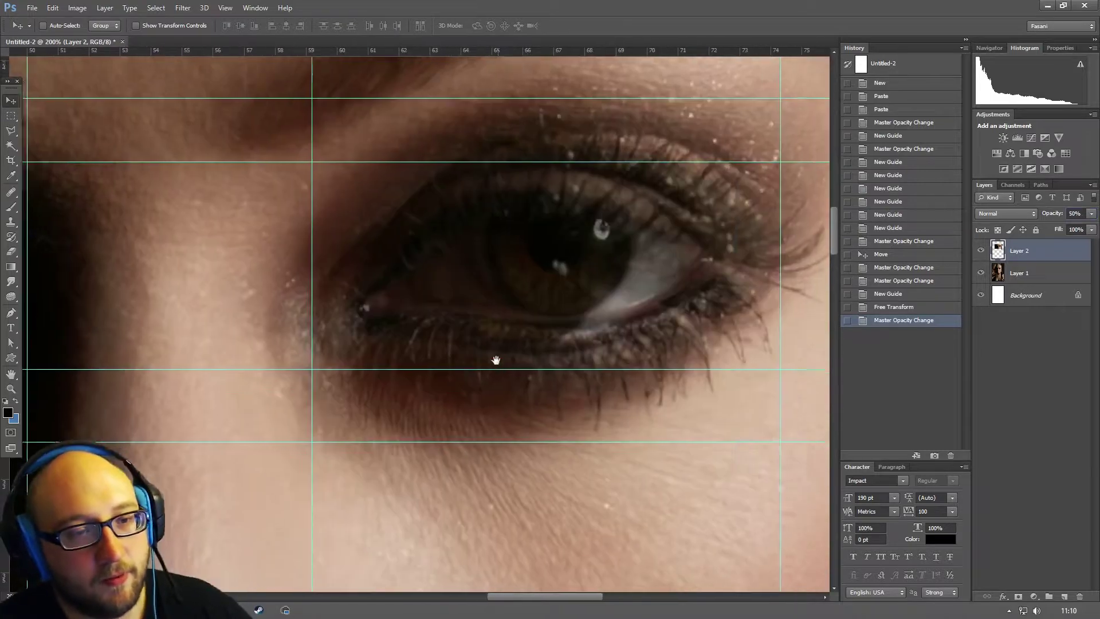
- Move Layer 2 so its lit eye's inner corner meets the vertical guide, and scale it to about 100.26% with Free Transform
left_click(981, 252)
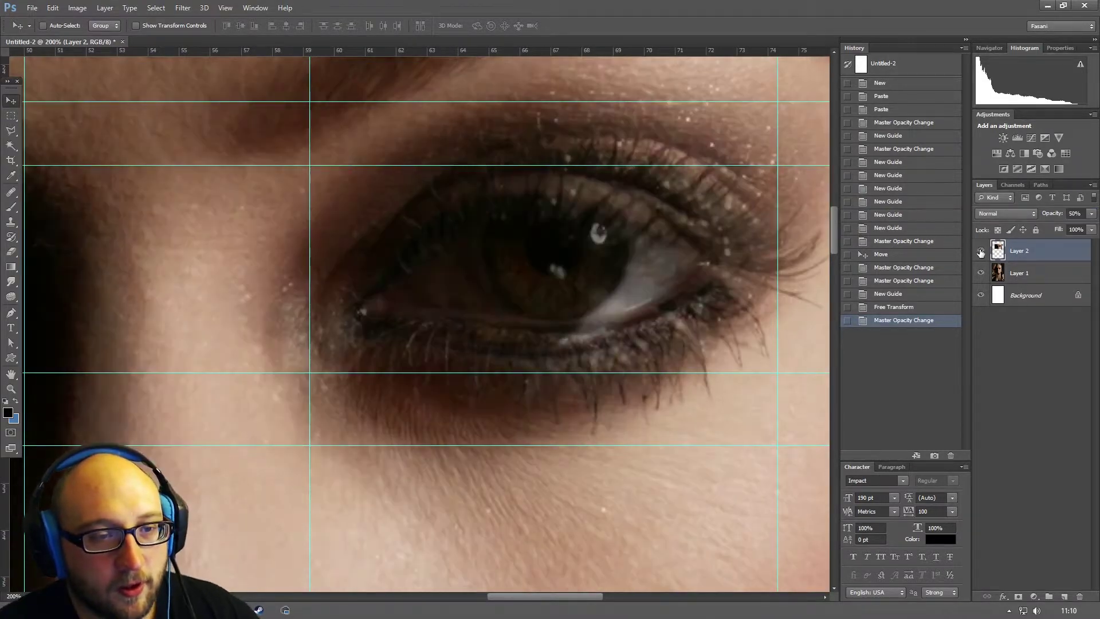
left_click_drag(670, 241, 619, 265)
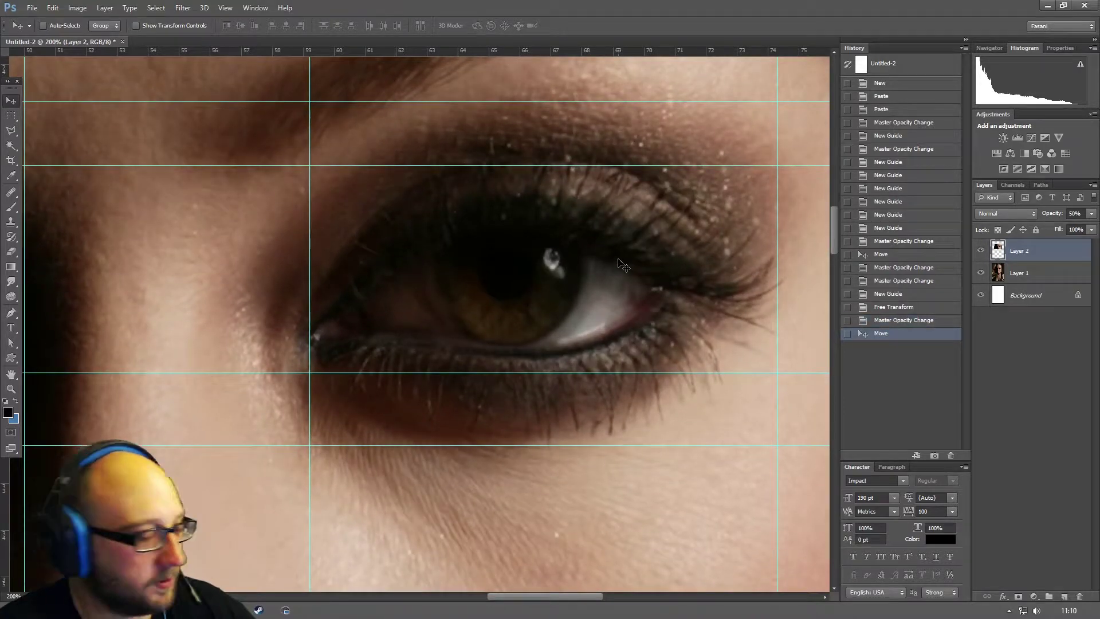
key("ctrl+minus")
key("ctrl+minus")
key("ctrl+minus")
key("ctrl+minus")
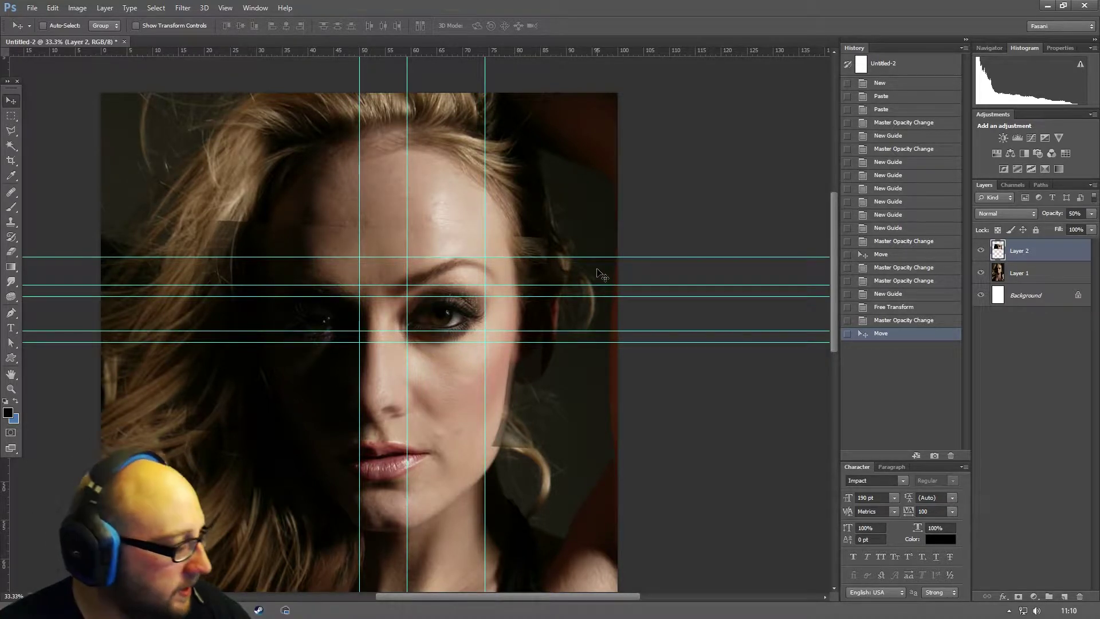
key("ctrl+t")
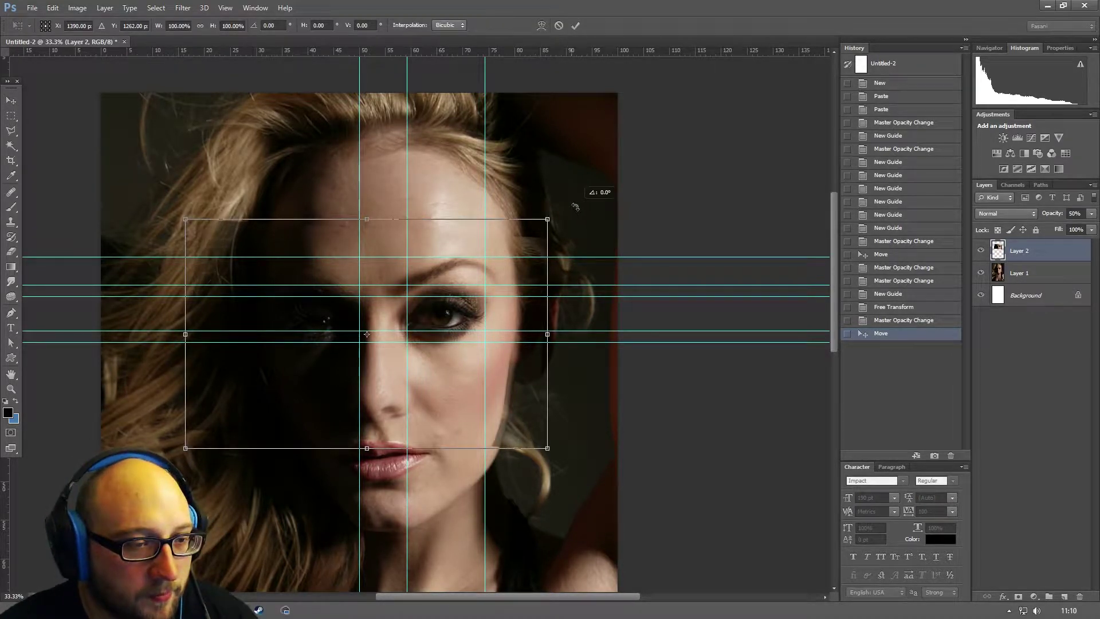
mouse_move(553, 215)
left_mouse_down()
mouse_move(560, 208)
mouse_move(548, 219)
left_mouse_up()
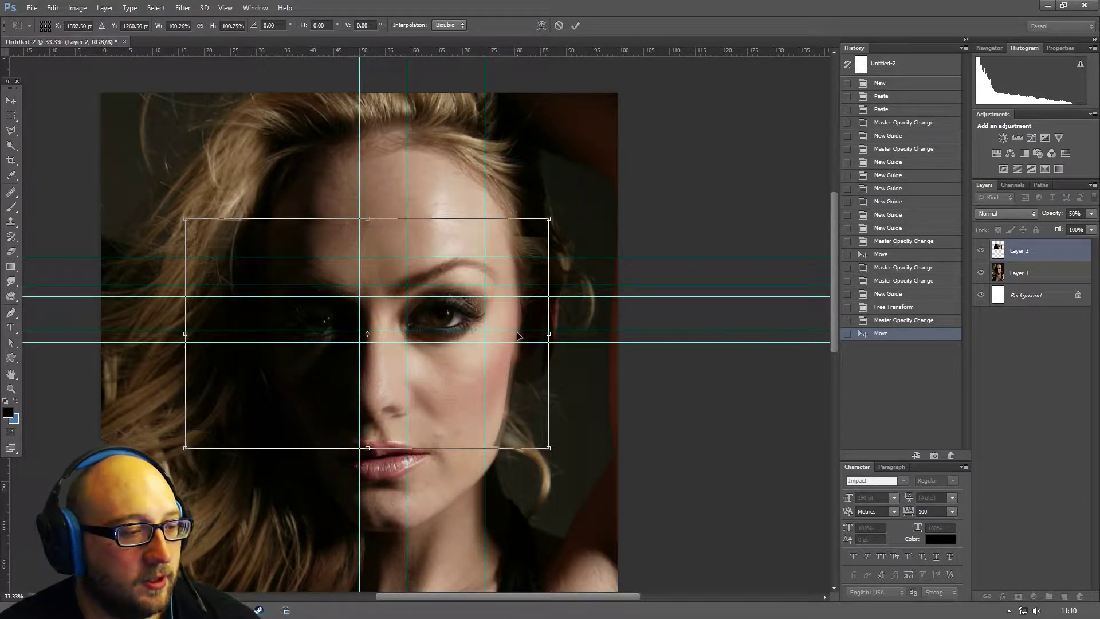
key("Return")
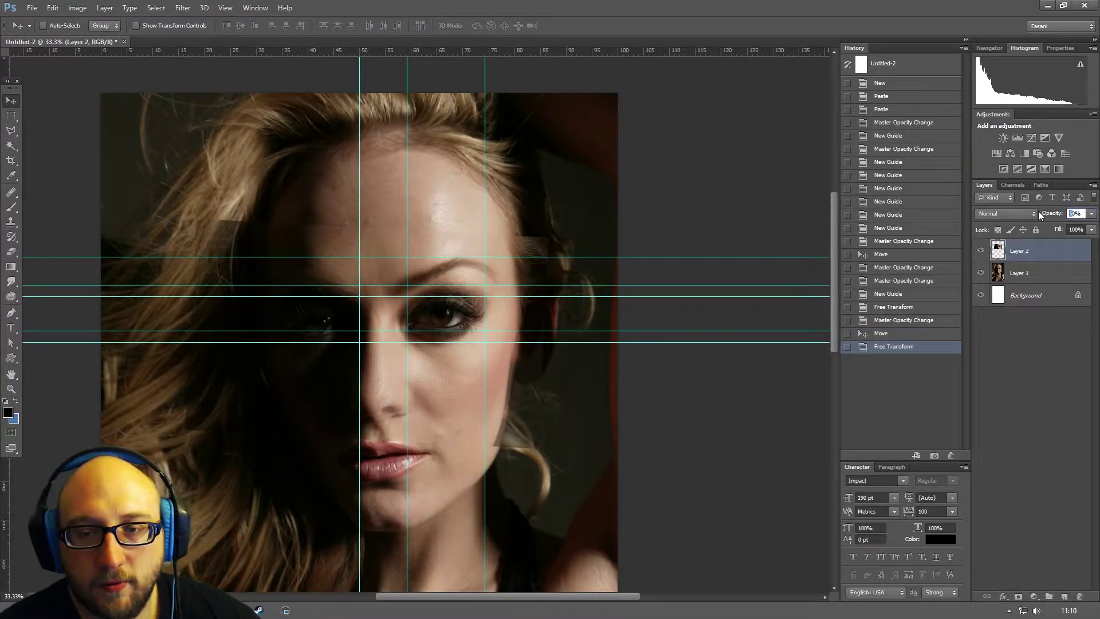
- Restore Layer 2's opacity to 100% and switch its visibility off and on to compare the eyes with Layer 1
key("0")
left_click(980, 251)
left_click(981, 250)
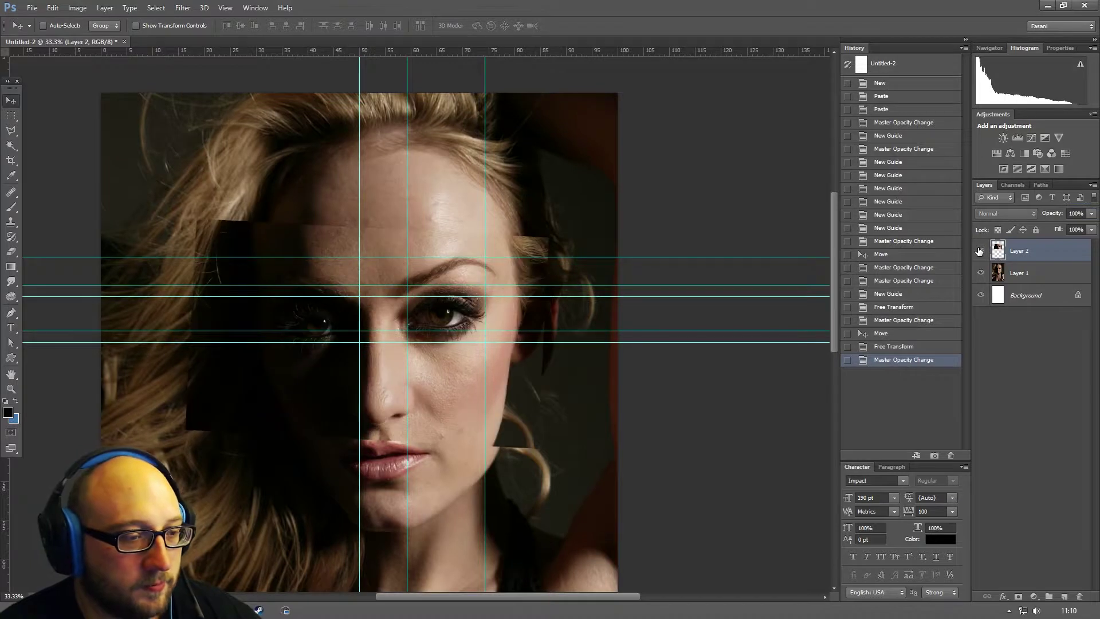
left_click(981, 251)
left_click(981, 251)
left_click(981, 251)
left_click(980, 251)
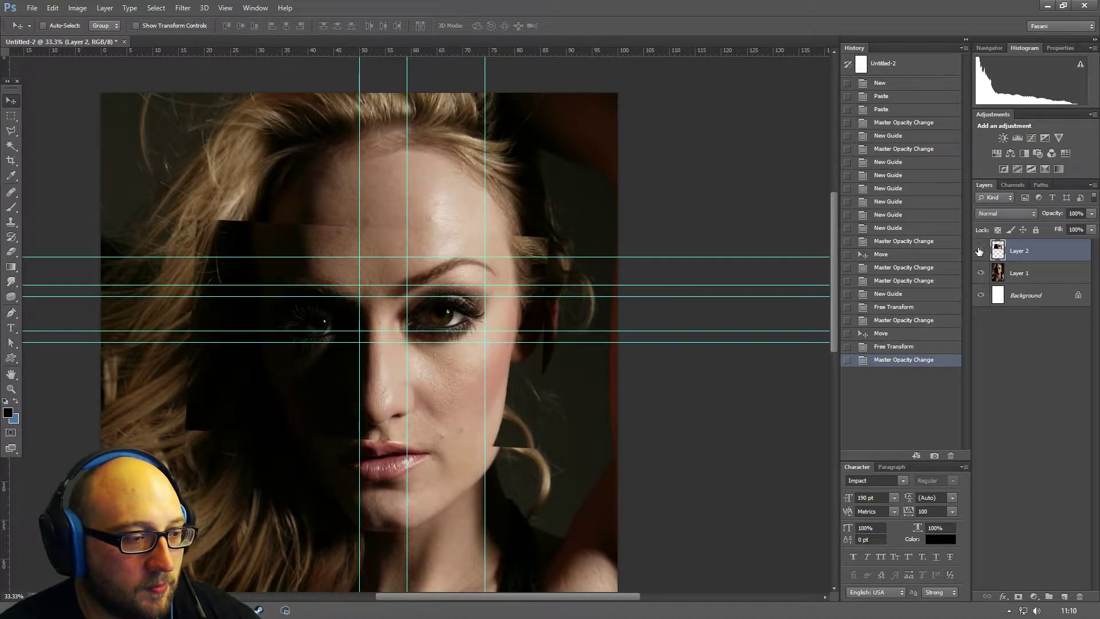
- Shrink Layer 2 very slightly with Free Transform, and remove all the guides from the canvas
key("ctrl+shift+t")
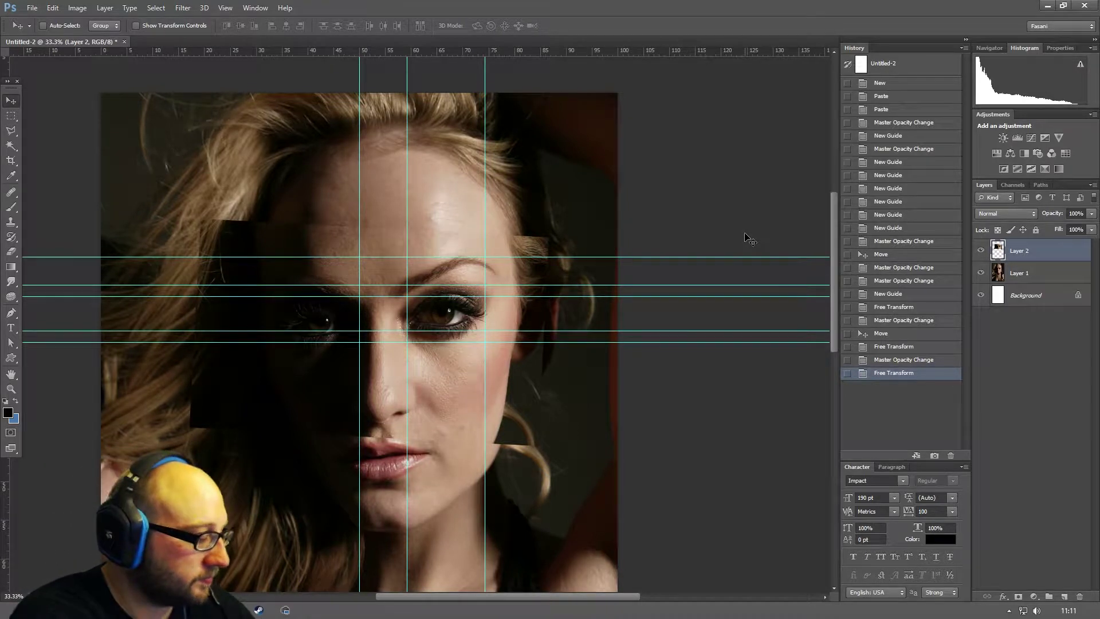
scroll(745, 242, "left", 2)
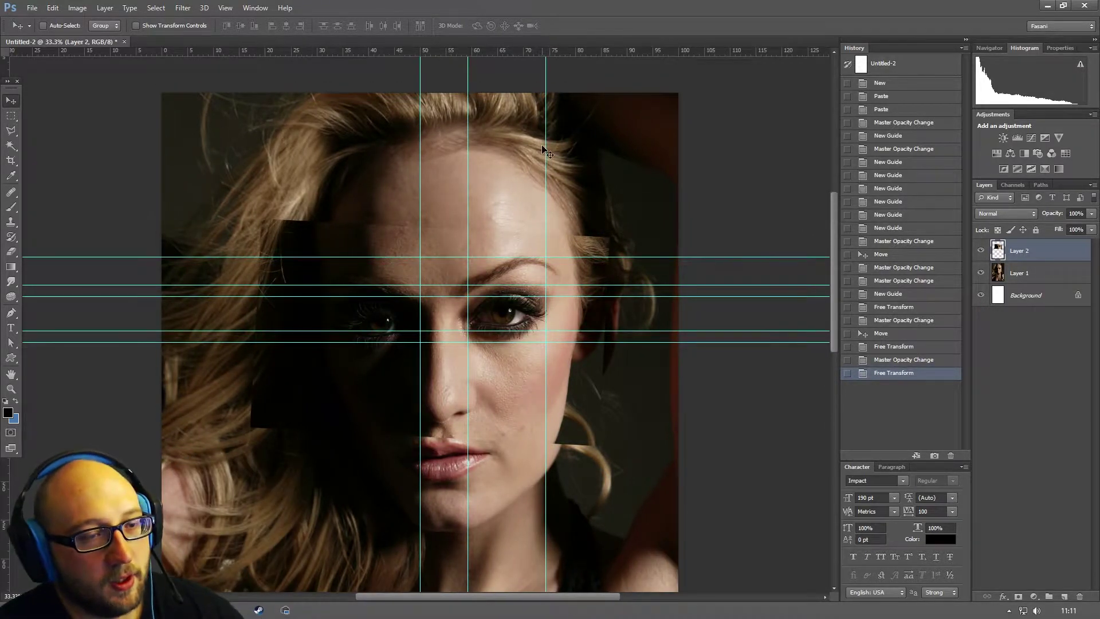
left_click_drag(546, 149, 116, 110)
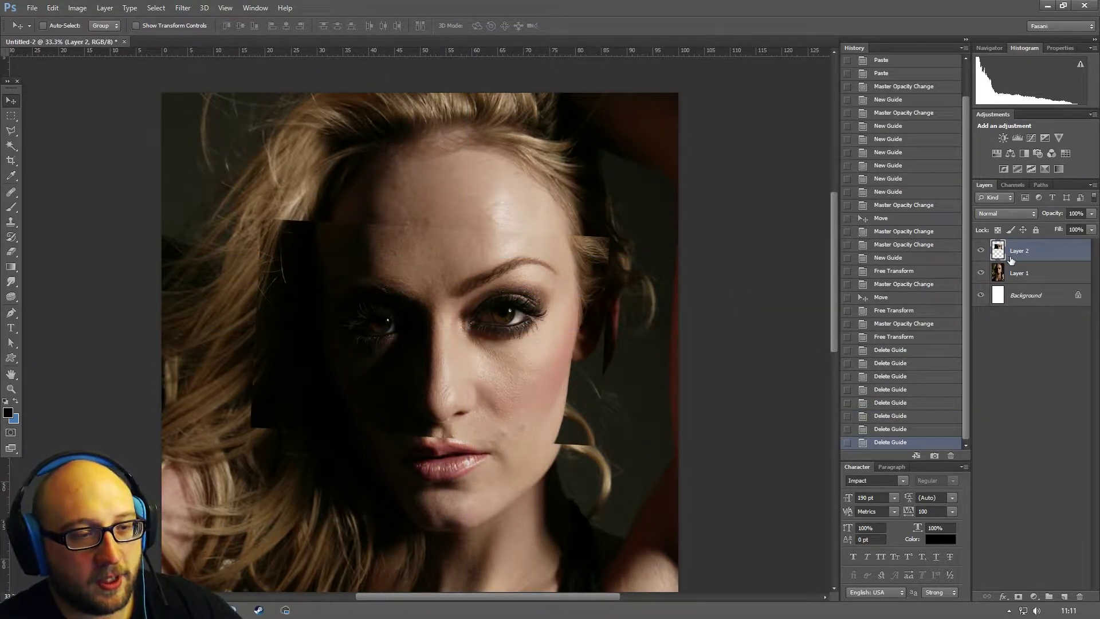
- Toggle Layer 2's visibility repeatedly to compare the position of the pasted eyes with the original ones
left_click(982, 251)
left_click(982, 251)
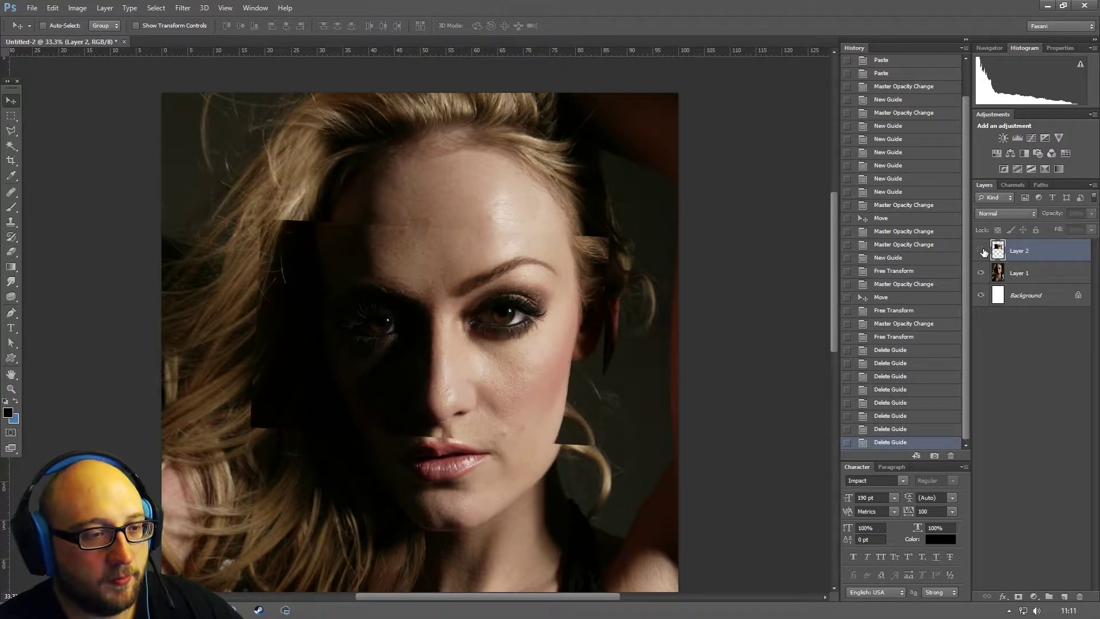
left_click(983, 251)
left_click(982, 251)
left_click(982, 251)
left_click(982, 251)
left_click(983, 251)
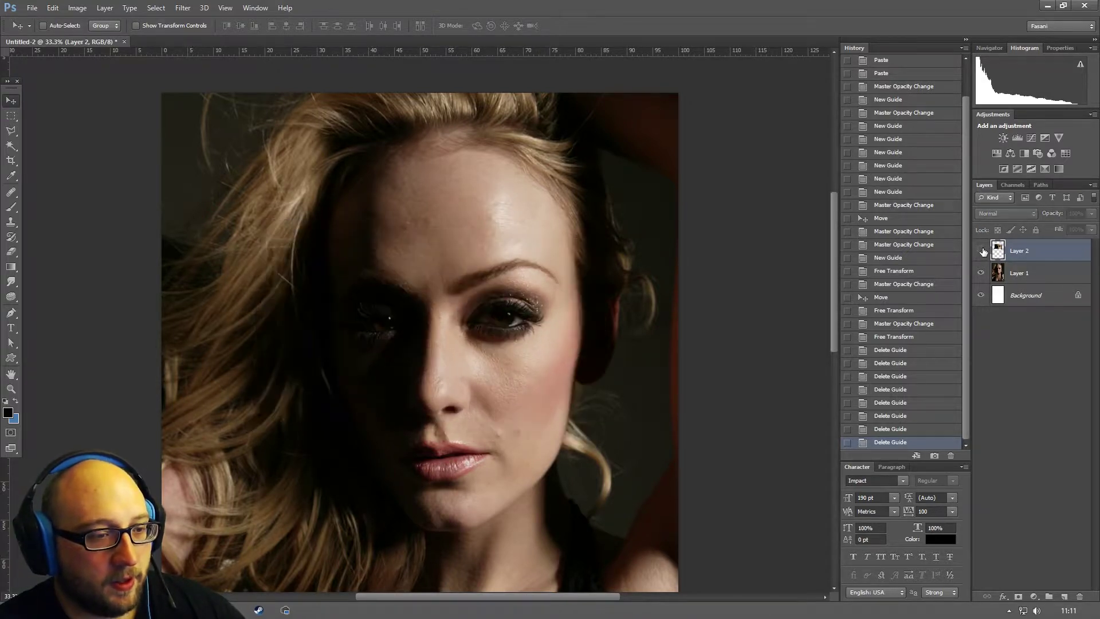
left_click(983, 251)
left_click(982, 251)
left_click(983, 251)
left_click(982, 251)
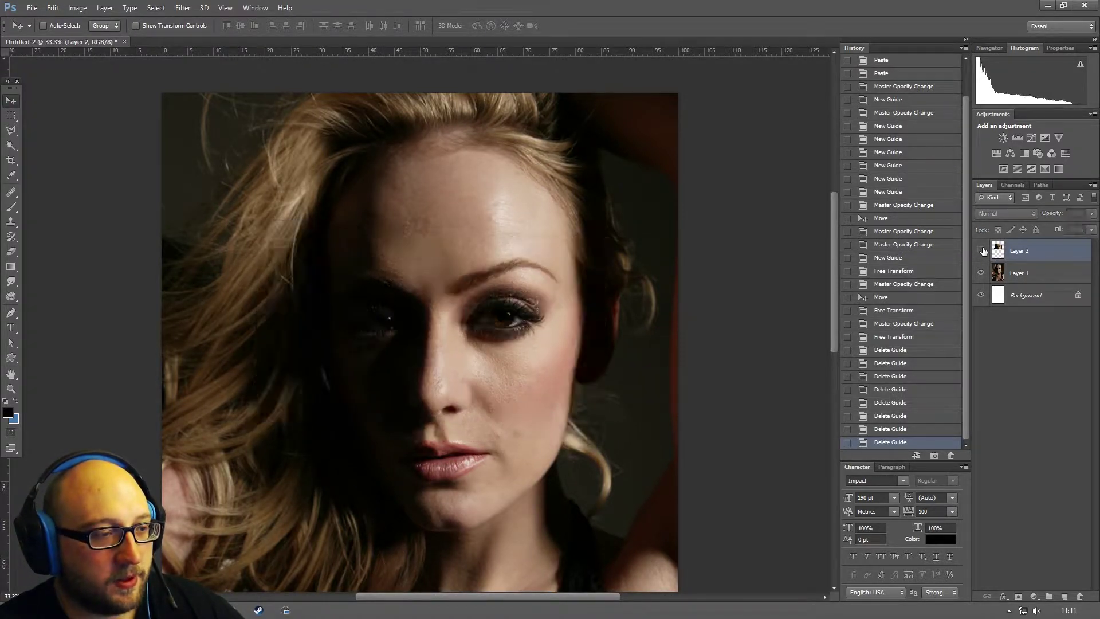
left_click(983, 251)
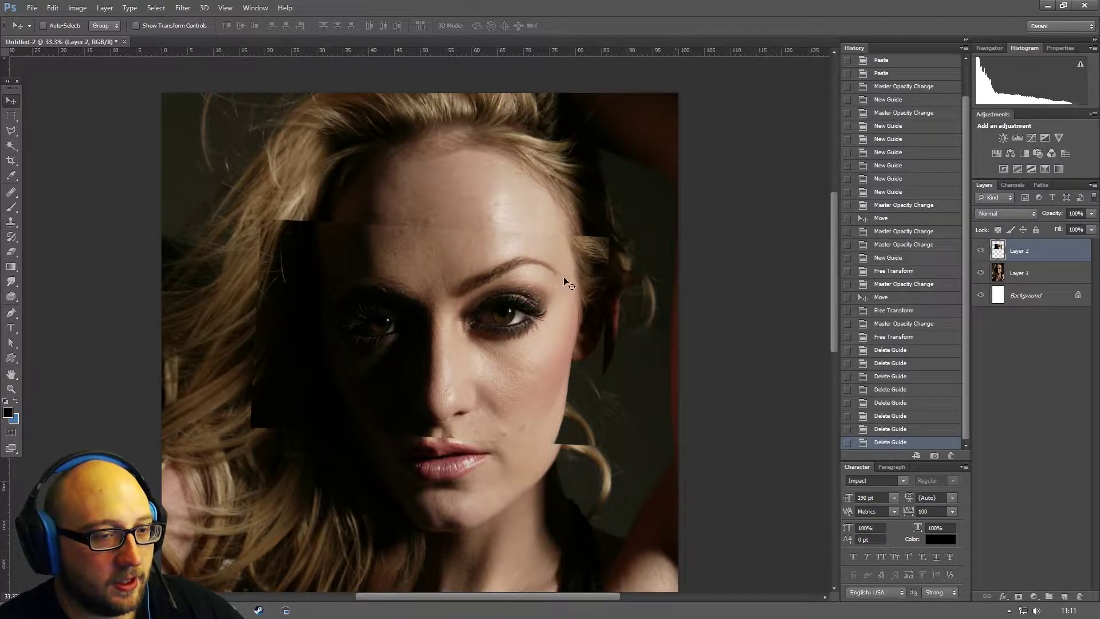
- Nudge Layer 2 slightly to the right to bring the pasted eyes closer to the originals
right_click(538, 284)
left_click(554, 295)
key("Right")
key("Right")
key("Right")
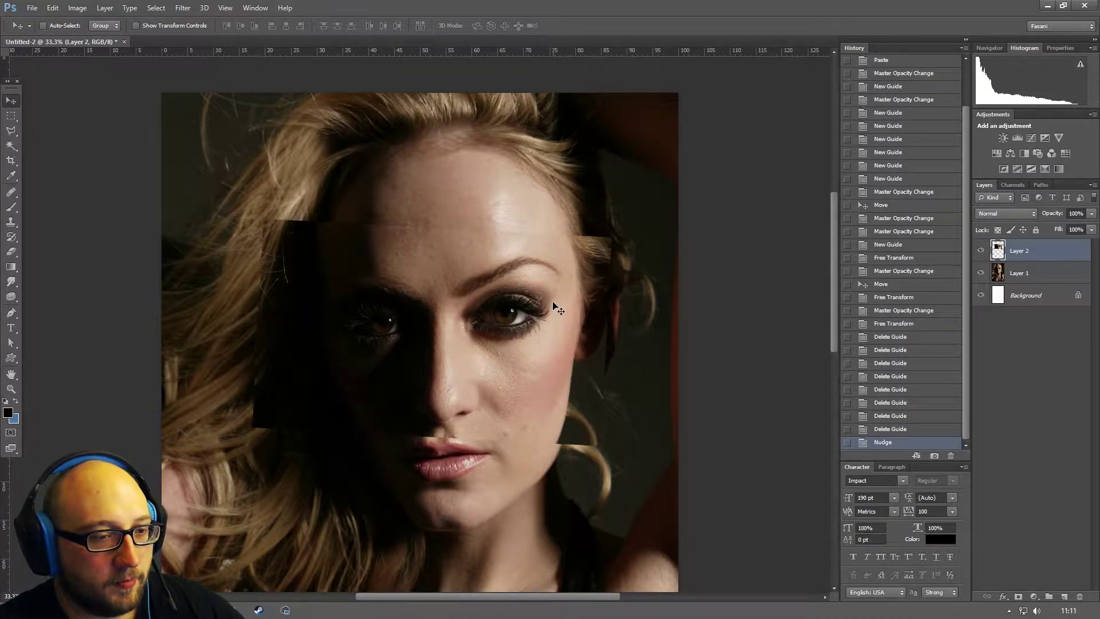
- Switch Layer 2 off and on to examine the eye alignment after the nudge, leaving the layer visible
left_click(982, 251)
left_click(982, 252)
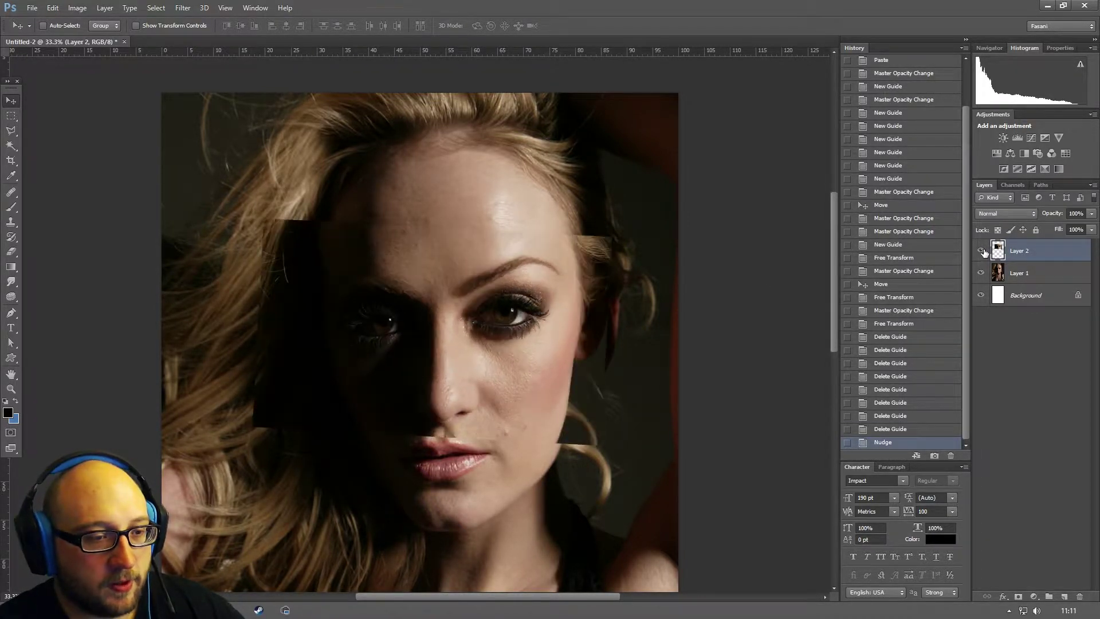
left_click(981, 251)
left_click(981, 251)
left_click(981, 251)
left_click(983, 252)
left_click(982, 251)
left_click(982, 251)
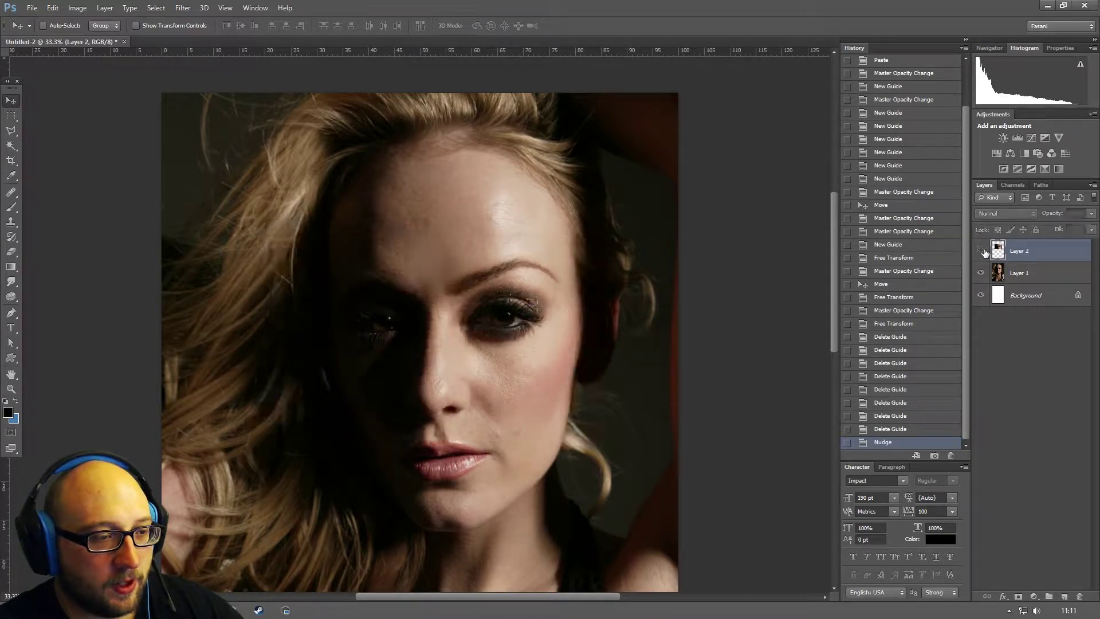
left_click(982, 252)
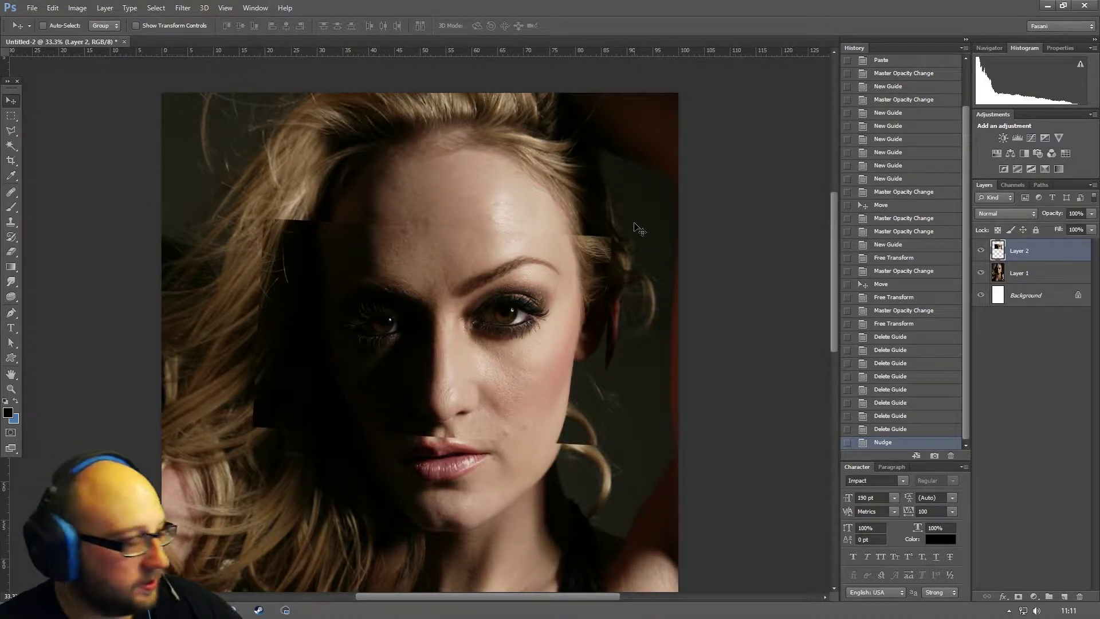
- Rotate Layer 2 slightly clockwise with Free Transform, and toggle its visibility to check the angle of the eyes
key("ctrl+t")
mouse_move(636, 226)
left_mouse_down()
mouse_move(659, 181)
mouse_move(654, 214)
left_mouse_up()
key("Return")
left_click(982, 252)
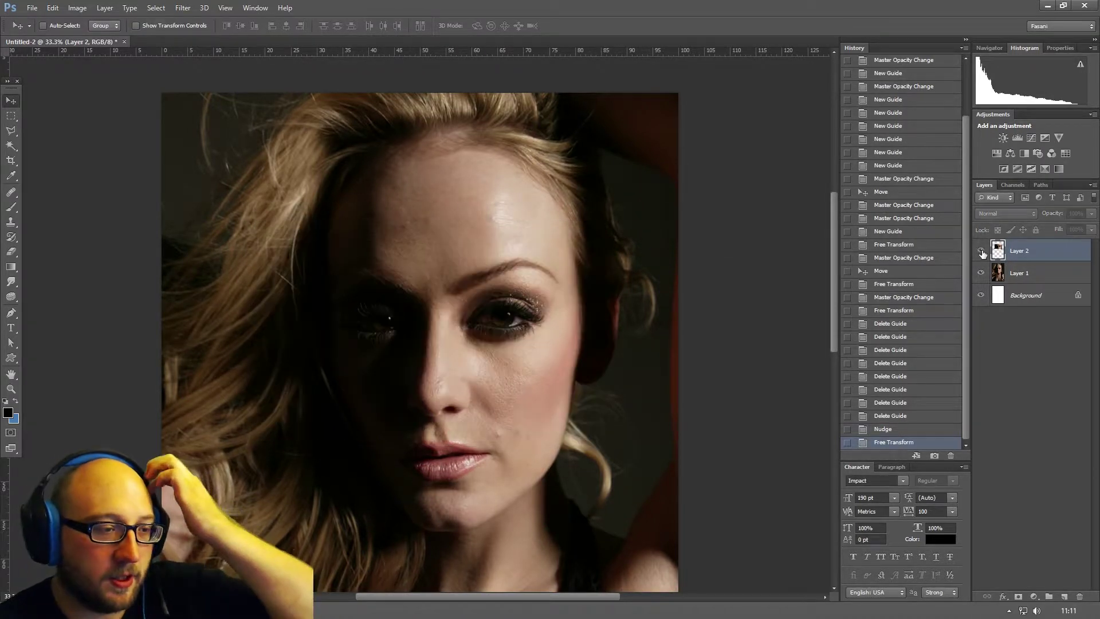
left_click(982, 251)
left_click(983, 253)
left_click(982, 252)
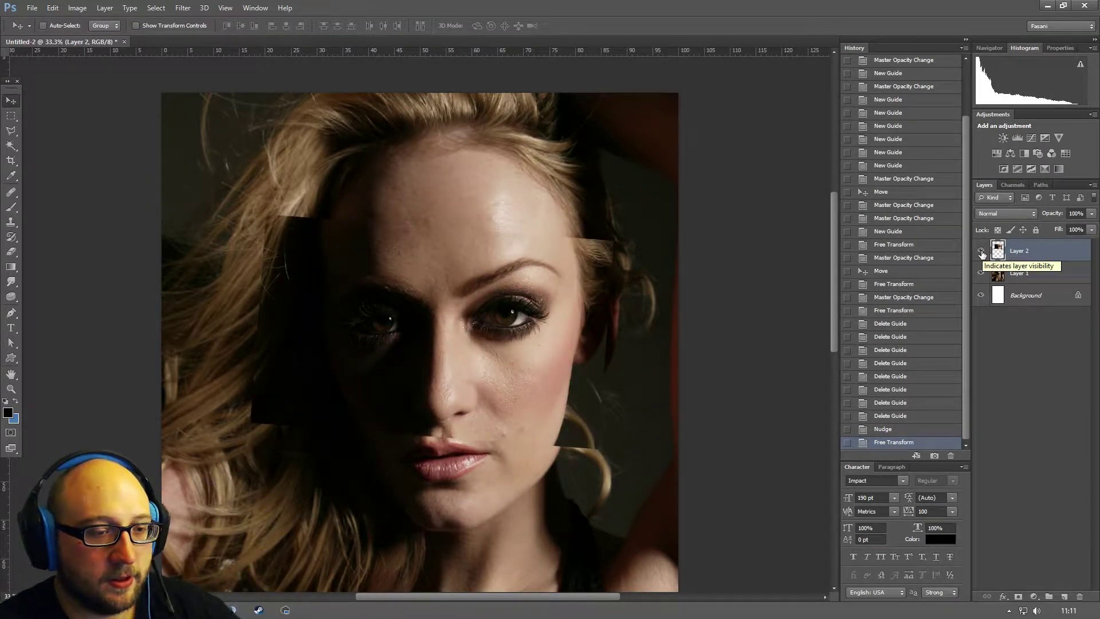
- Nudge Layer 2 to the left in three small increments, comparing it with Layer 1 between the nudges
key("Left")
left_click(982, 253)
left_click(982, 253)
left_click(982, 252)
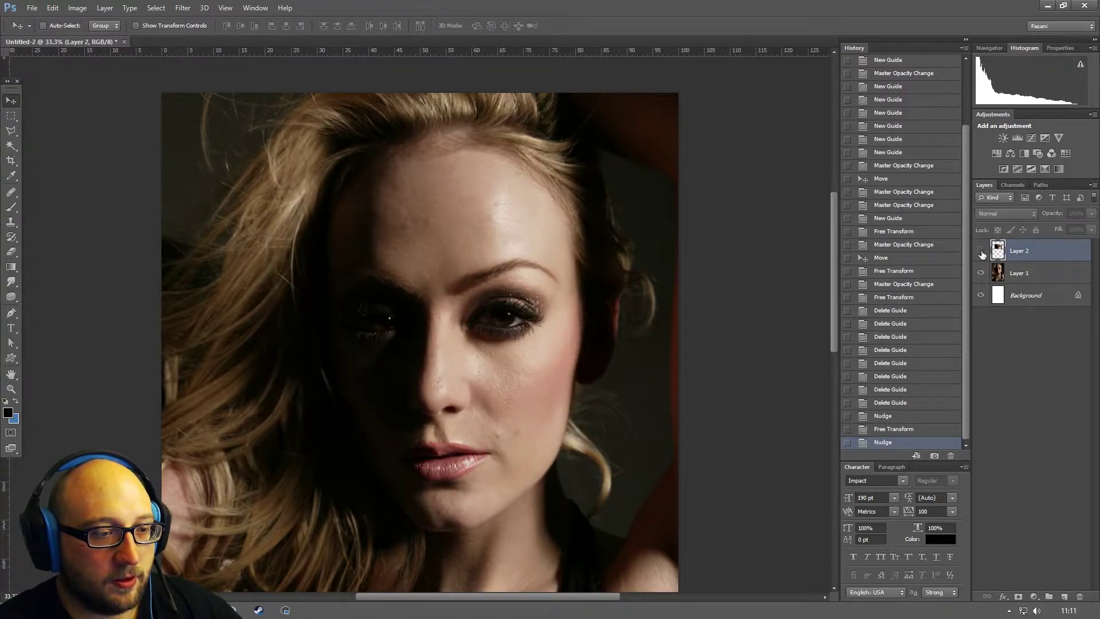
left_click(982, 253)
key("Left")
left_click(982, 253)
left_click(982, 253)
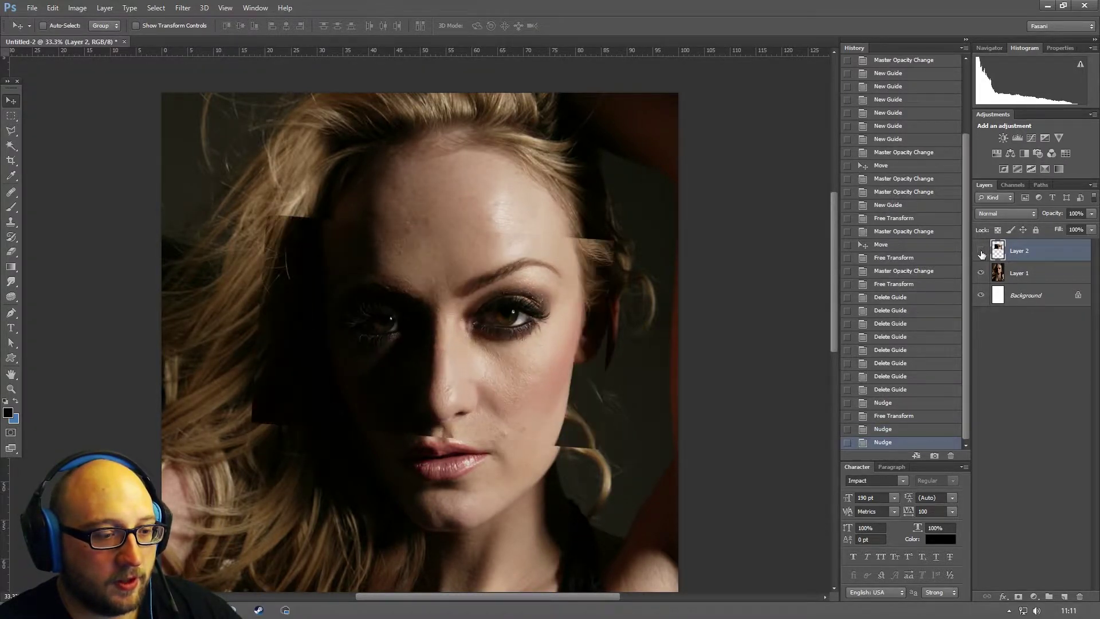
left_click(982, 252)
left_click(983, 253)
key("Left")
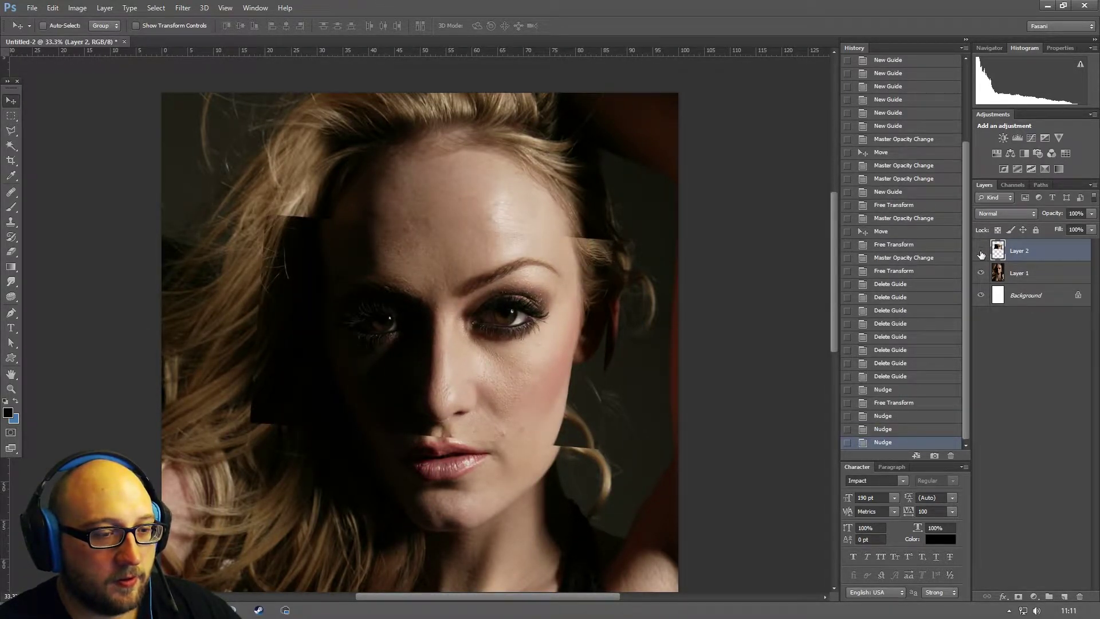
- Compare Layer 2 with the original portrait by toggling its visibility, examining both eyes, the brows and the nose, and leave it shown
left_click(982, 253)
left_click(982, 253)
left_click(981, 253)
left_click(981, 253)
left_click(982, 252)
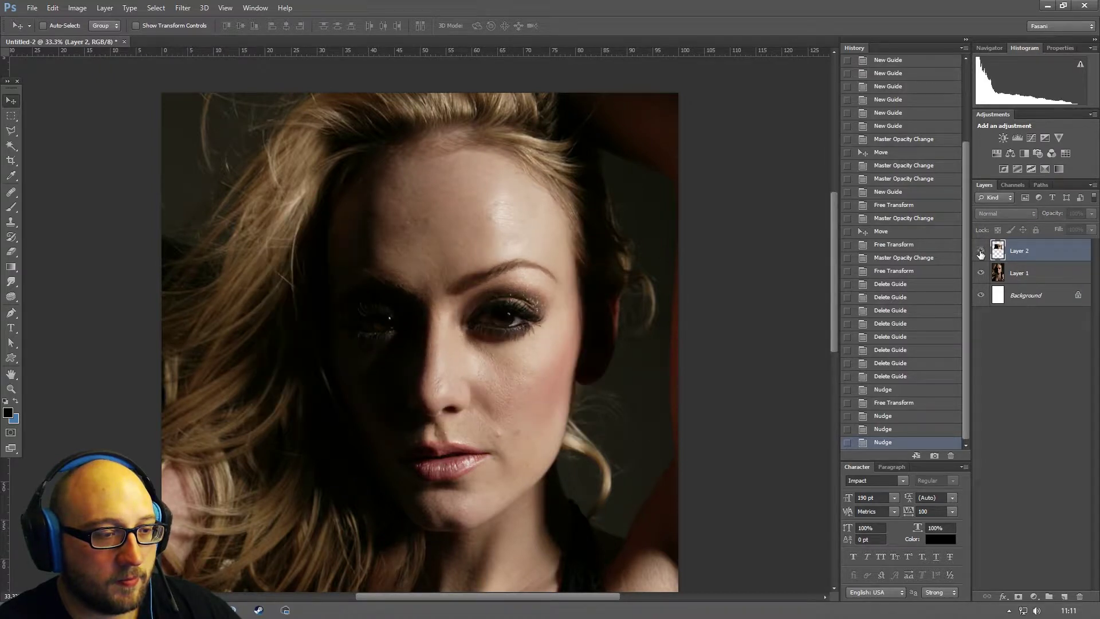
left_click(982, 253)
left_click(982, 252)
left_click(982, 252)
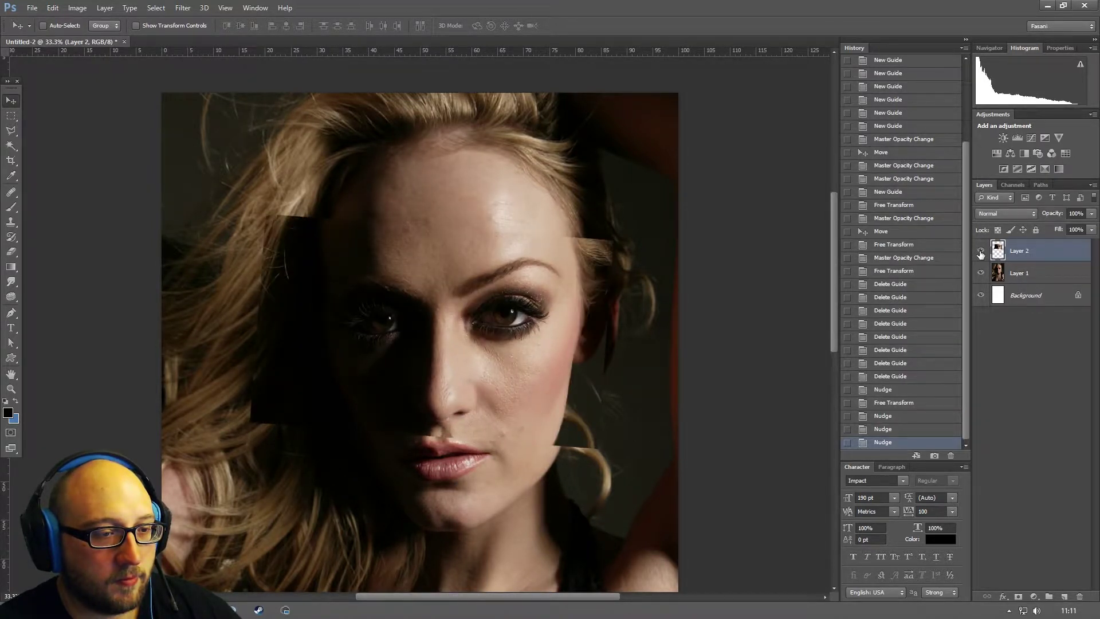
left_click(982, 253)
left_click(981, 253)
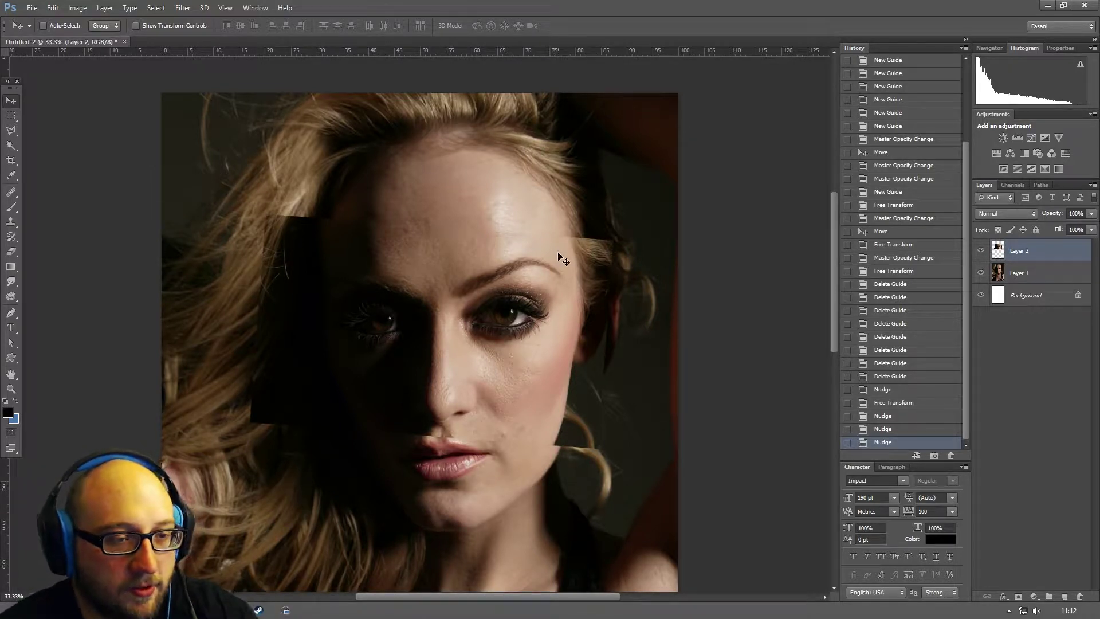
left_click(982, 253)
left_click(982, 252)
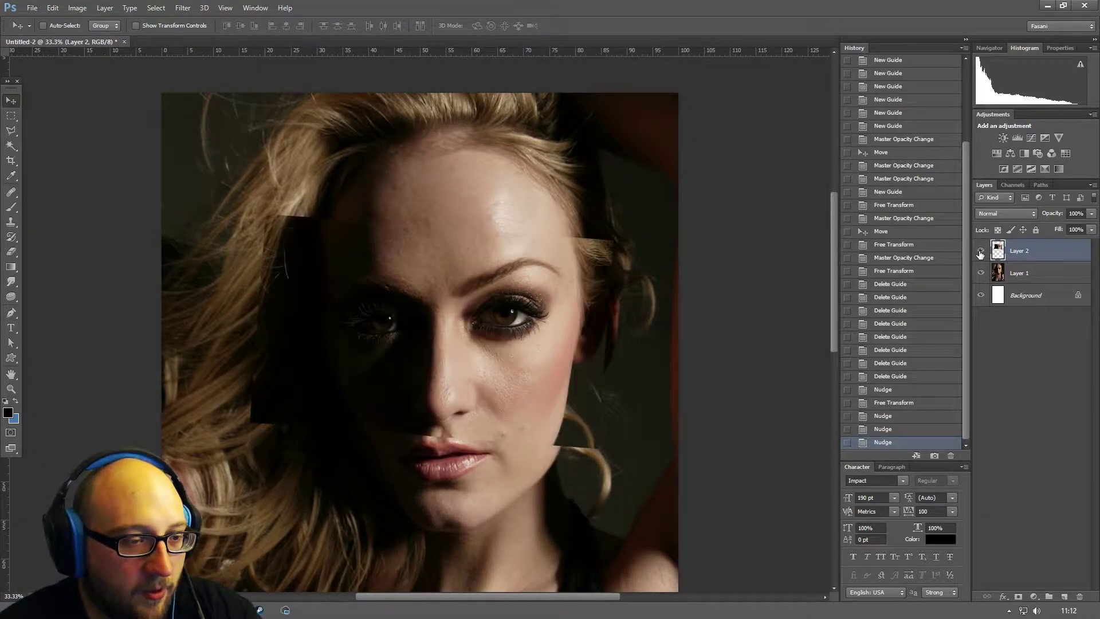
left_click(982, 253)
left_click(982, 253)
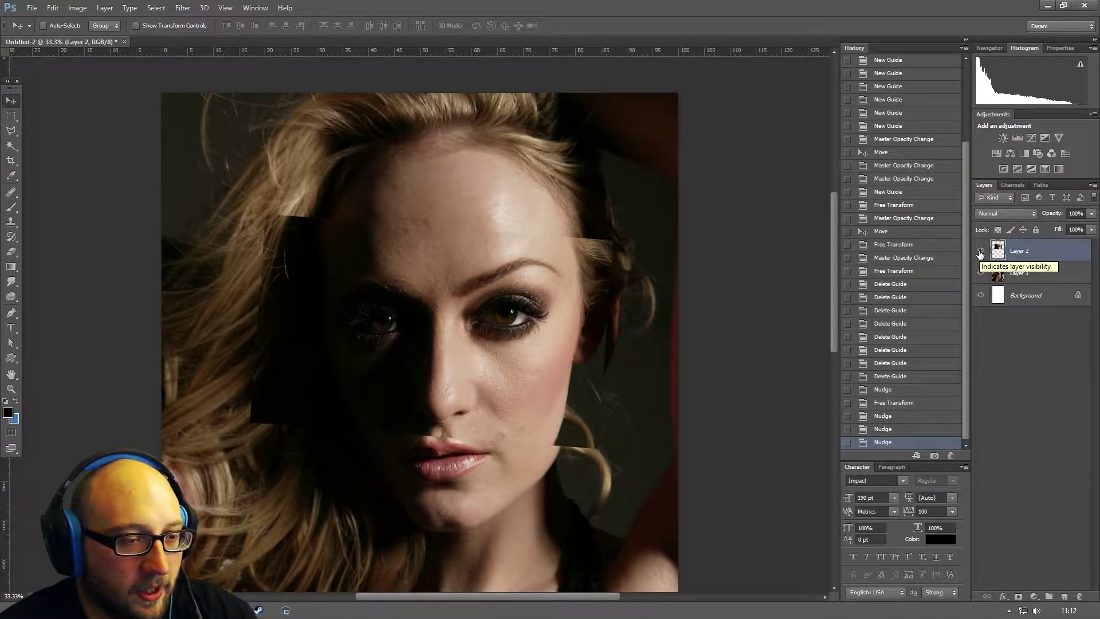
left_click(980, 253)
left_click(980, 253)
left_click(981, 252)
left_click(981, 253)
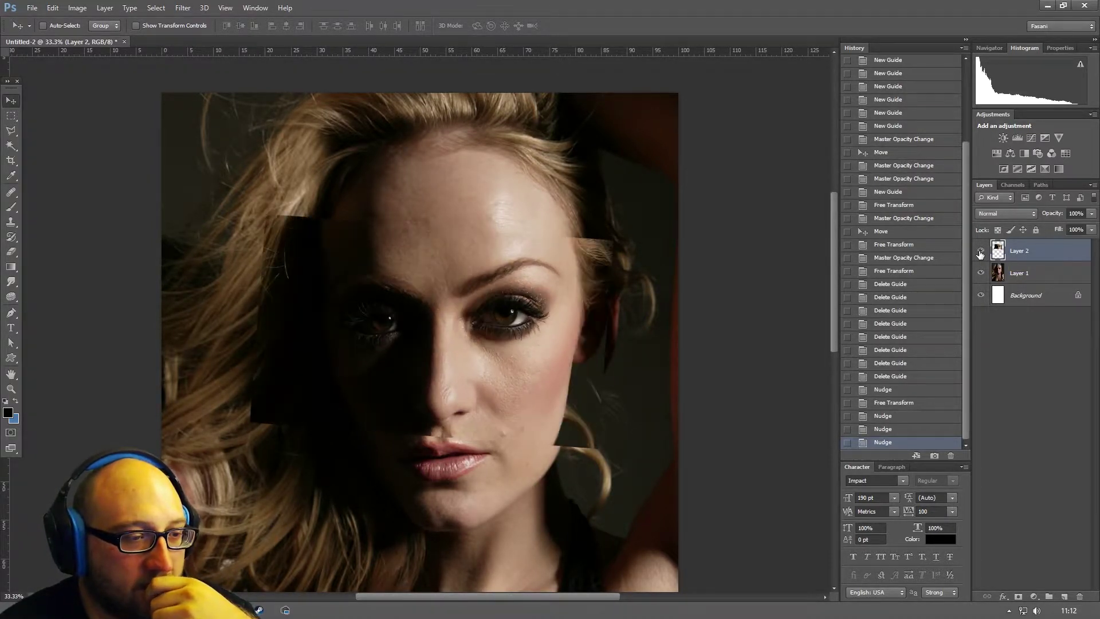
left_click(980, 253)
left_click(981, 253)
left_click(982, 253)
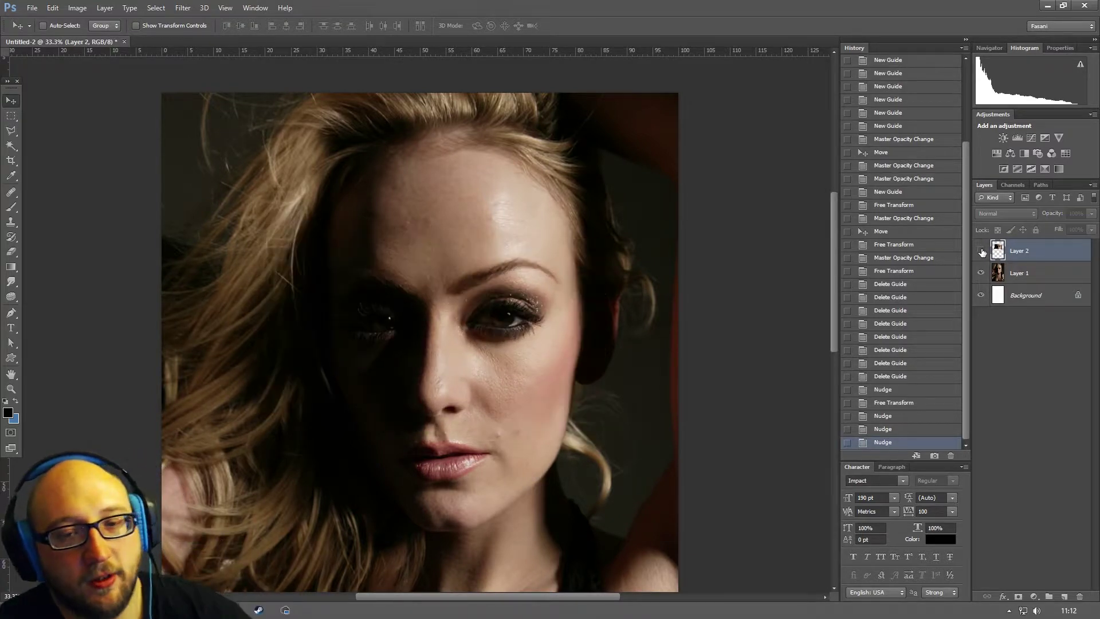
left_click(982, 253)
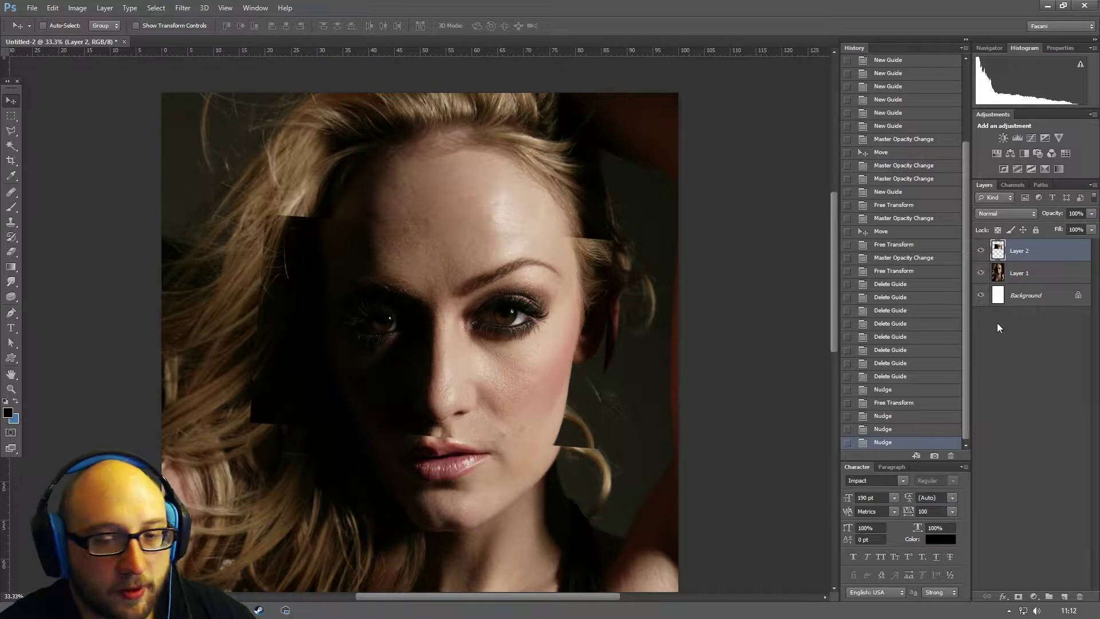
- Add a layer mask to Layer 2 and paint out its hard edges around the hair, chin and face sides with a 600 px black brush
left_click(1019, 596)
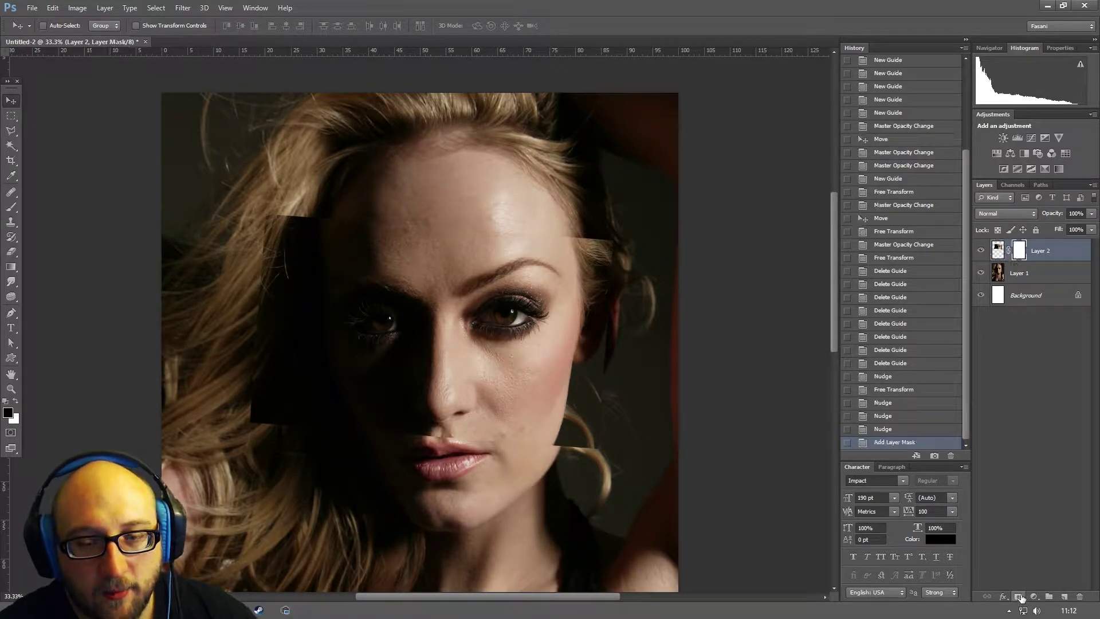
left_click(10, 207)
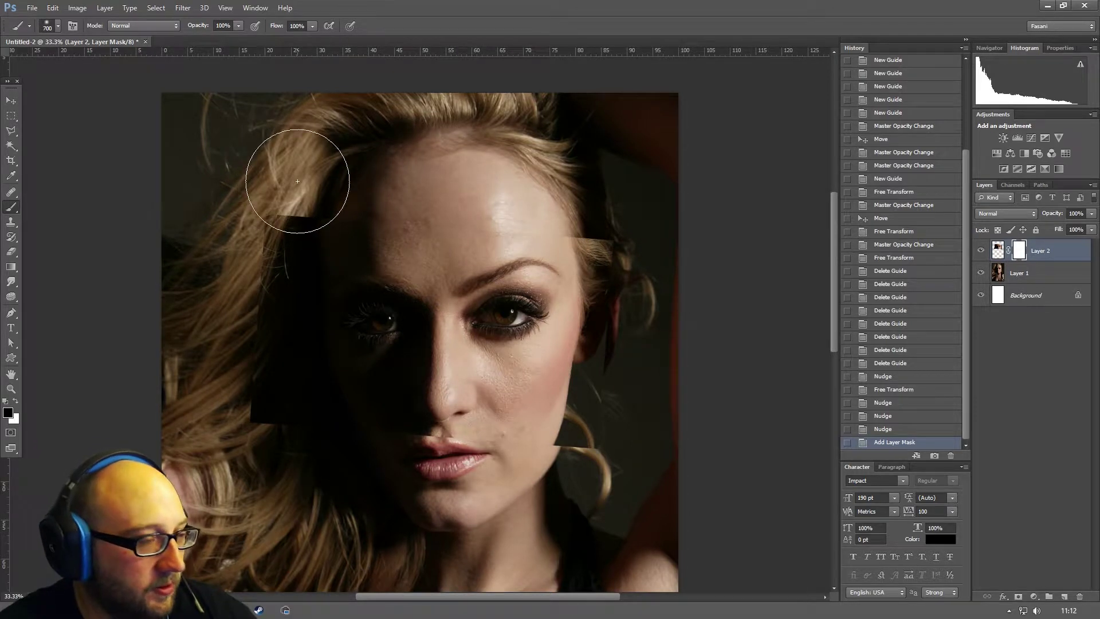
key("bracketleft")
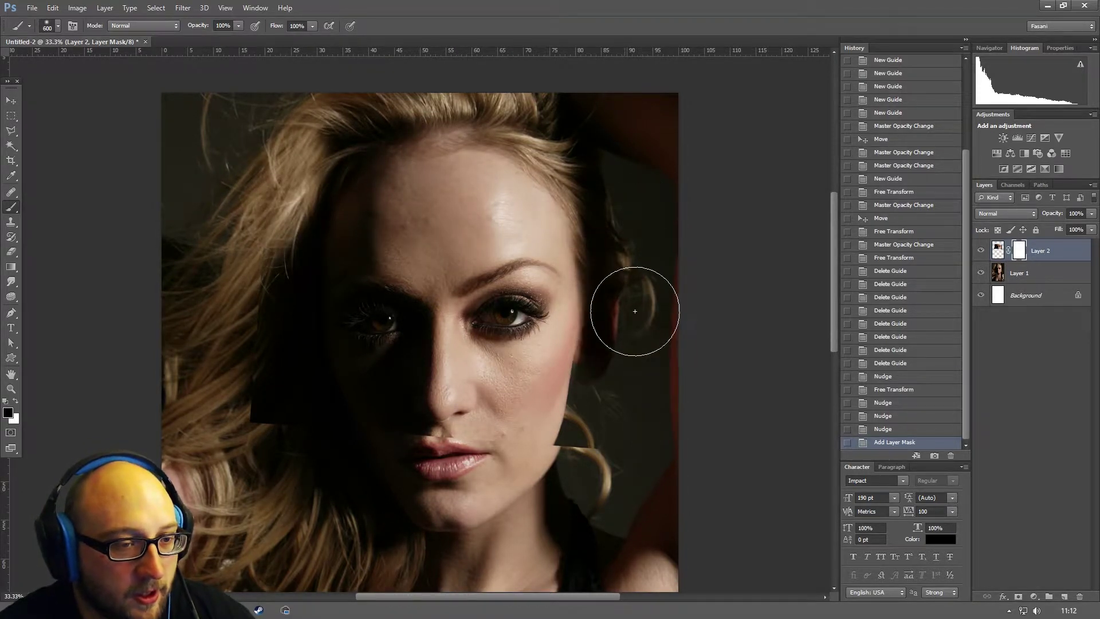
mouse_move(635, 311)
left_mouse_down()
mouse_move(622, 388)
mouse_move(595, 438)
mouse_move(551, 470)
mouse_move(530, 456)
left_mouse_up()
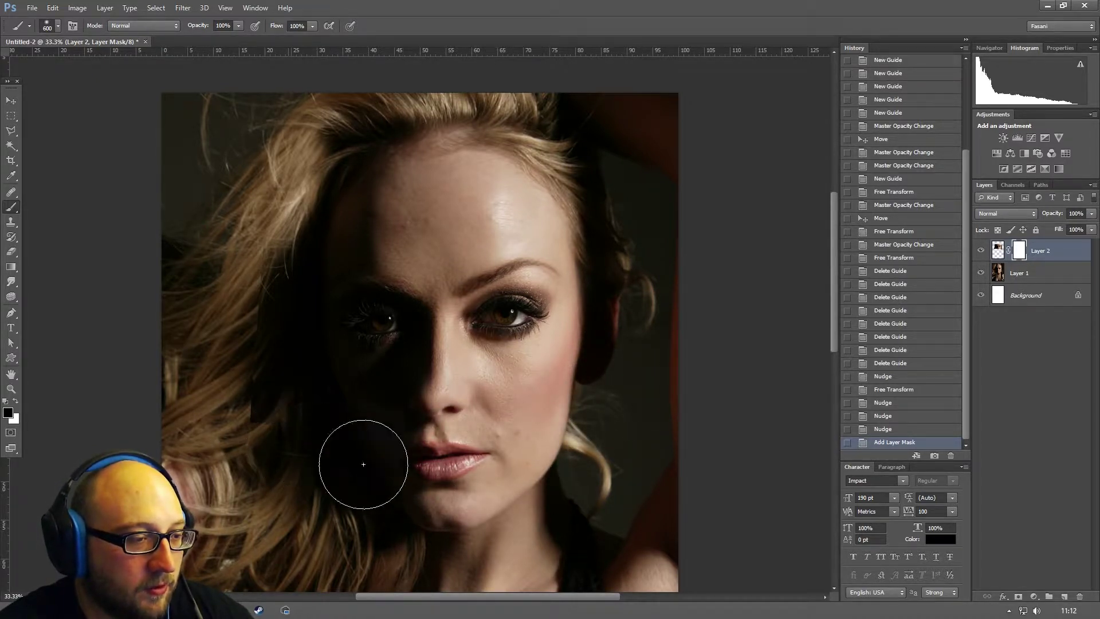
mouse_move(363, 465)
left_mouse_down()
mouse_move(260, 413)
mouse_move(216, 328)
mouse_move(223, 314)
mouse_move(254, 396)
left_mouse_up()
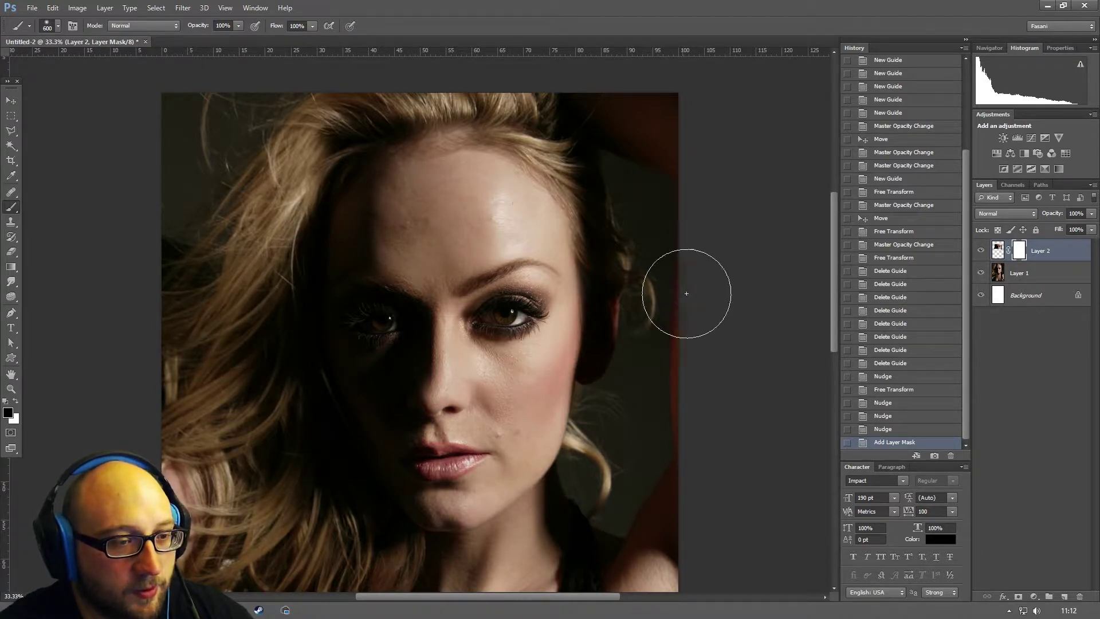
left_click_drag(687, 293, 664, 471)
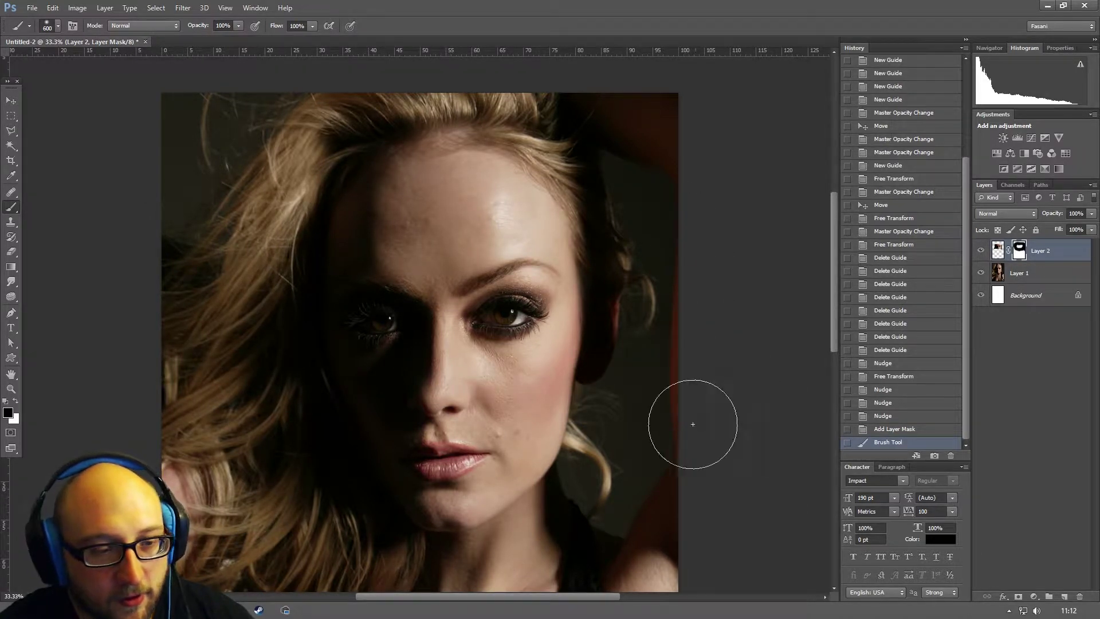
mouse_move(640, 290)
left_mouse_down()
mouse_move(612, 322)
mouse_move(600, 444)
left_mouse_up()
- Compare the masked Layer 2 with the original portrait by switching it off and on at full-face and close-up views, leaving it shown
left_click(981, 250)
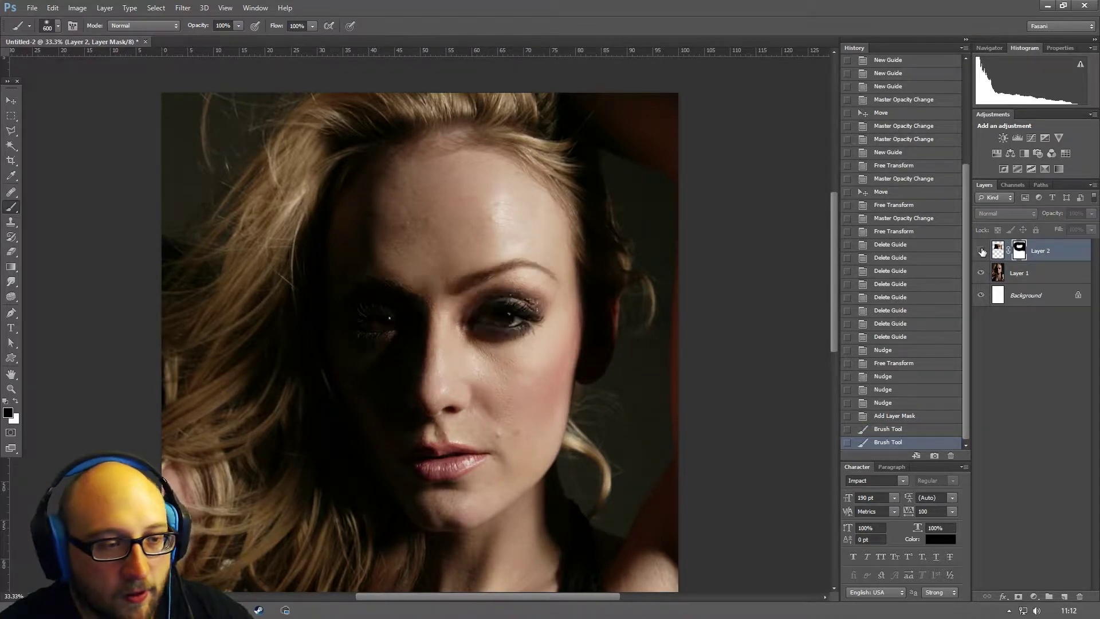
left_click(981, 250)
left_click(981, 250)
left_click(981, 250)
left_click(982, 250)
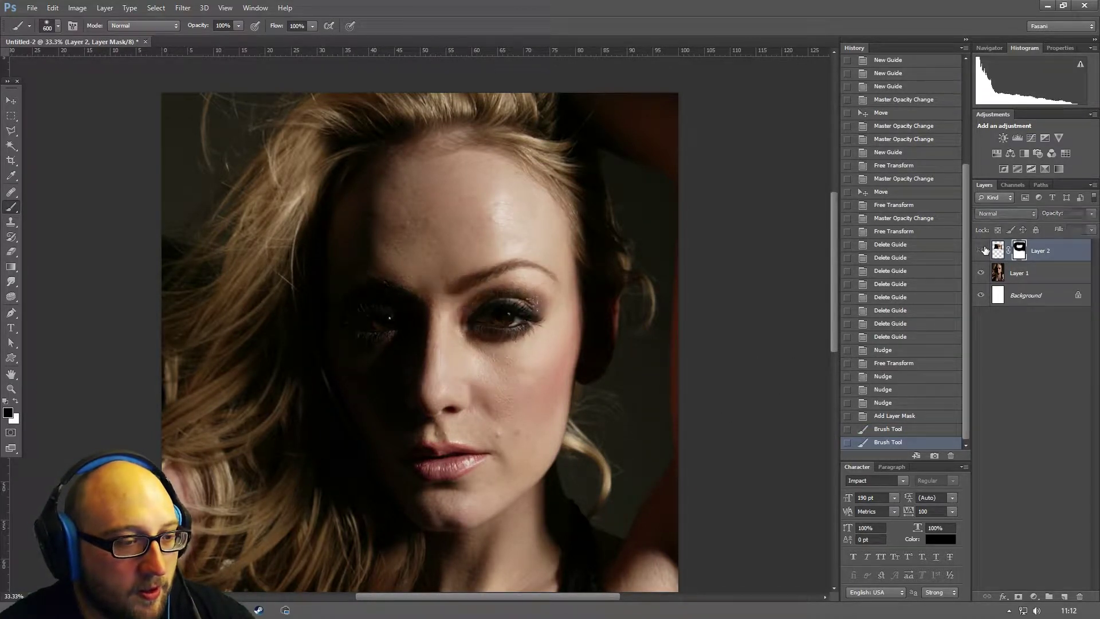
left_click(982, 251)
left_click(982, 250)
left_click(982, 250)
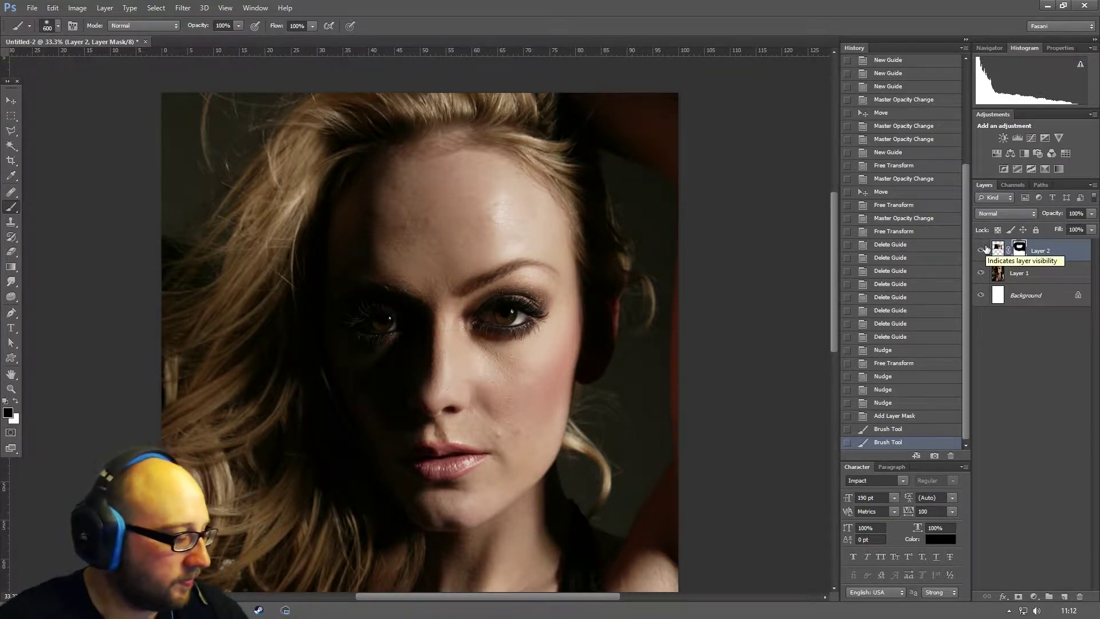
key("ctrl+plus")
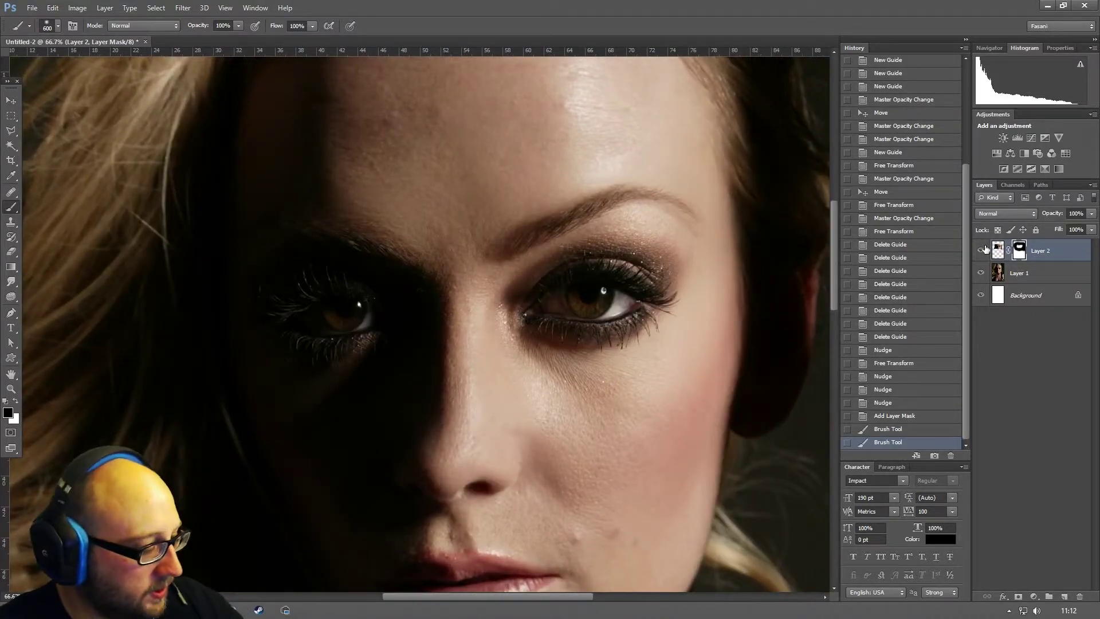
left_click(982, 250)
left_click(983, 251)
left_click(982, 253)
left_click(982, 253)
- Reduce the brush to 175 px and mask out Layer 2 over the nose bridge and the cheek below the brighter eye
key("bracketleft")
key("bracketleft")
key("bracketleft")
key("bracketleft")
key("bracketleft")
key("bracketleft")
key("bracketleft")
key("bracketleft")
key("bracketleft")
key("bracketleft")
key("bracketleft")
key("bracketleft")
key("bracketleft")
key("bracketleft")
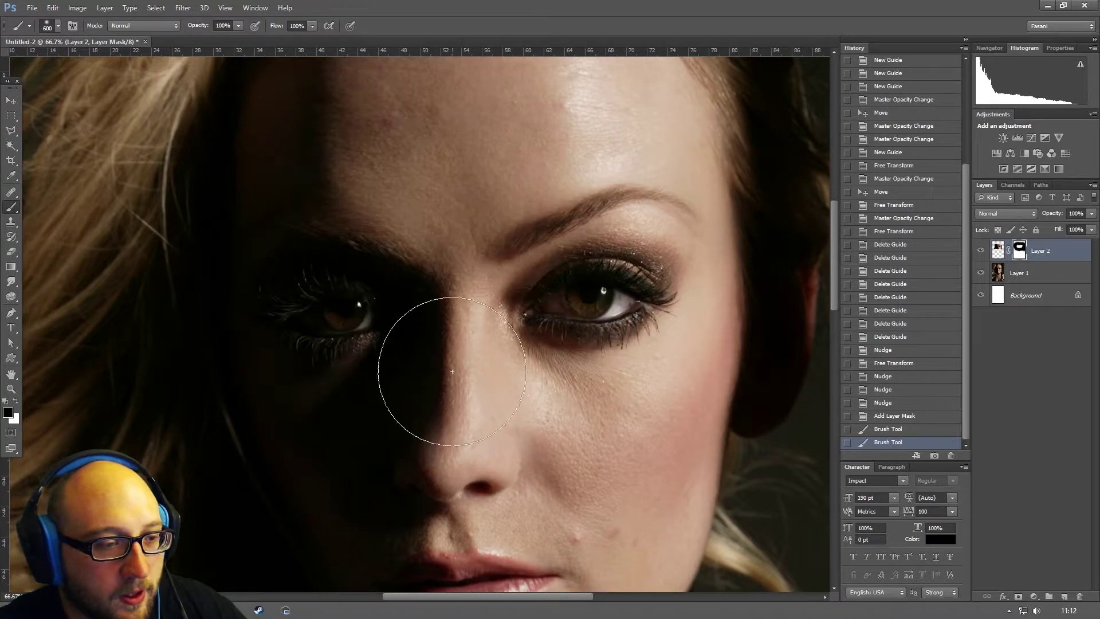
key("bracketright")
mouse_move(439, 319)
left_mouse_down()
mouse_move(429, 393)
mouse_move(451, 329)
mouse_move(441, 315)
mouse_move(459, 314)
left_mouse_up()
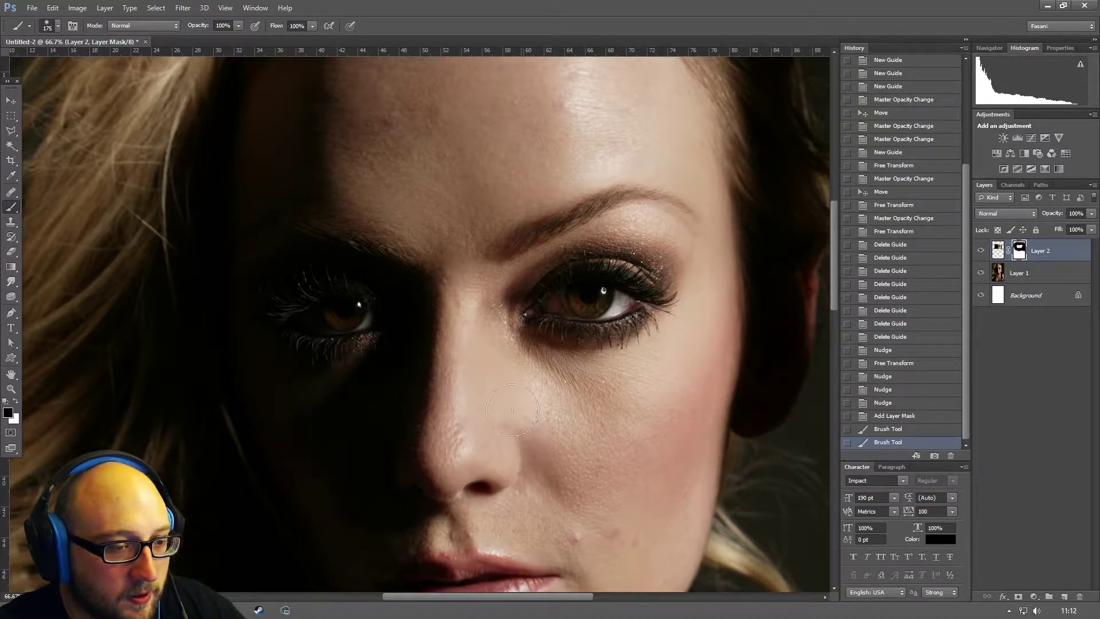
mouse_move(513, 410)
left_mouse_down()
mouse_move(546, 426)
mouse_move(574, 421)
left_mouse_up()
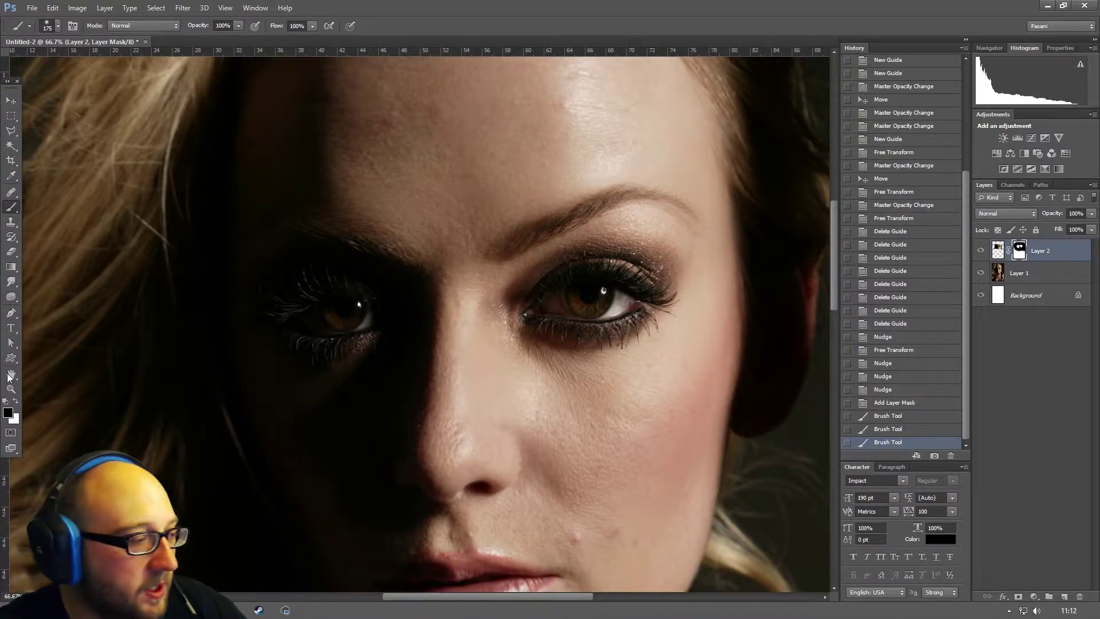
- Restore the brighter eye's brow and the shadowed eye's lashes with white on the mask, and paint black near the shadowed temple
left_click(16, 399)
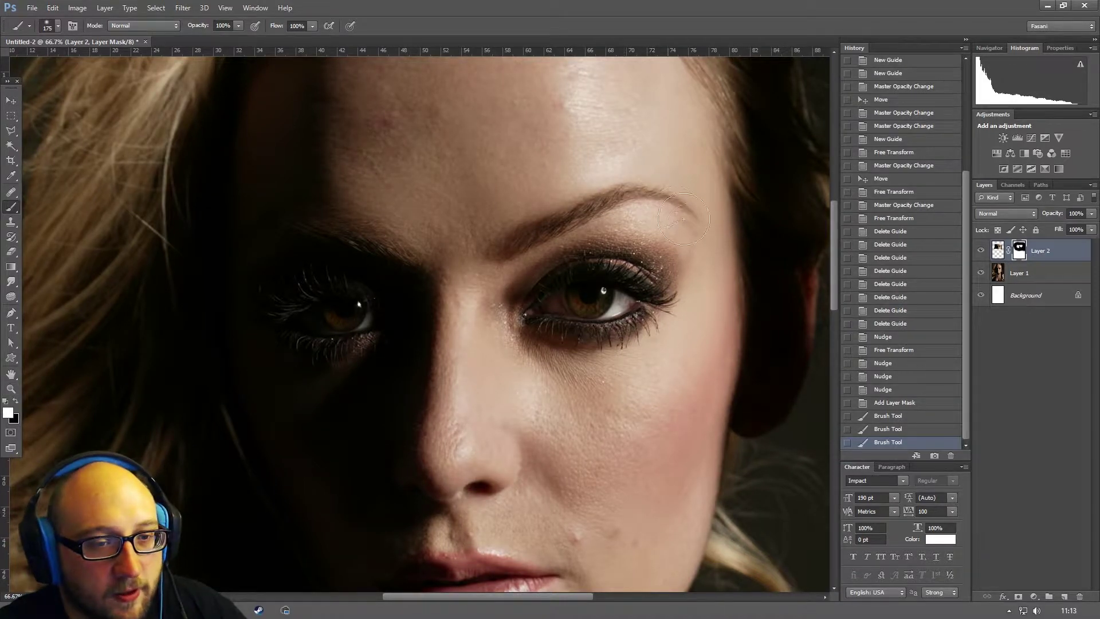
mouse_move(684, 215)
left_mouse_down()
mouse_move(528, 240)
mouse_move(504, 255)
left_mouse_up()
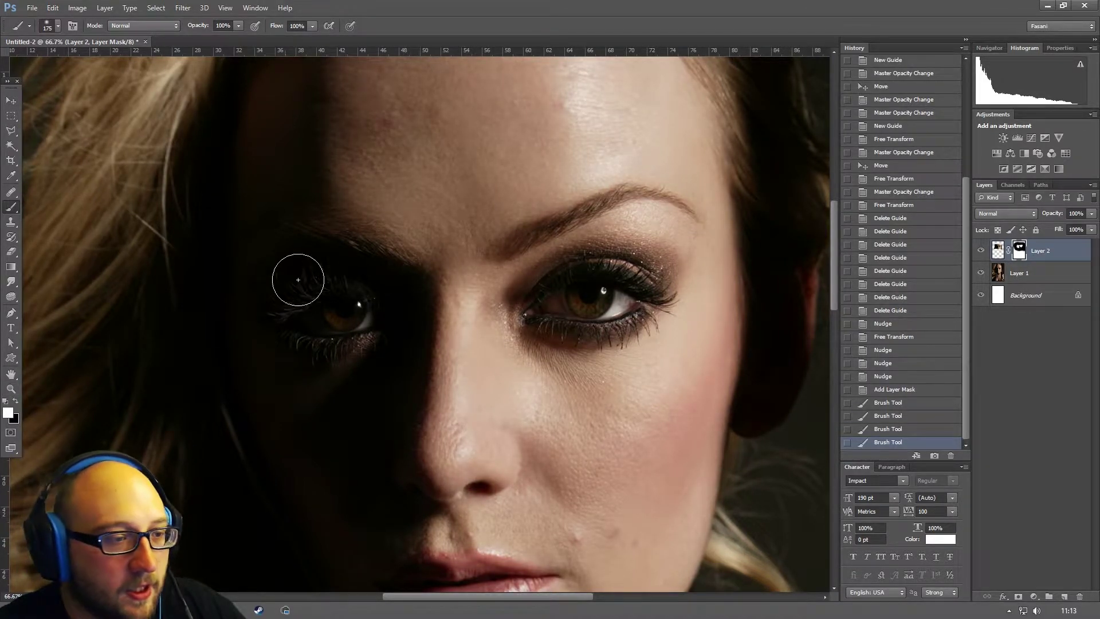
left_click_drag(293, 274, 332, 337)
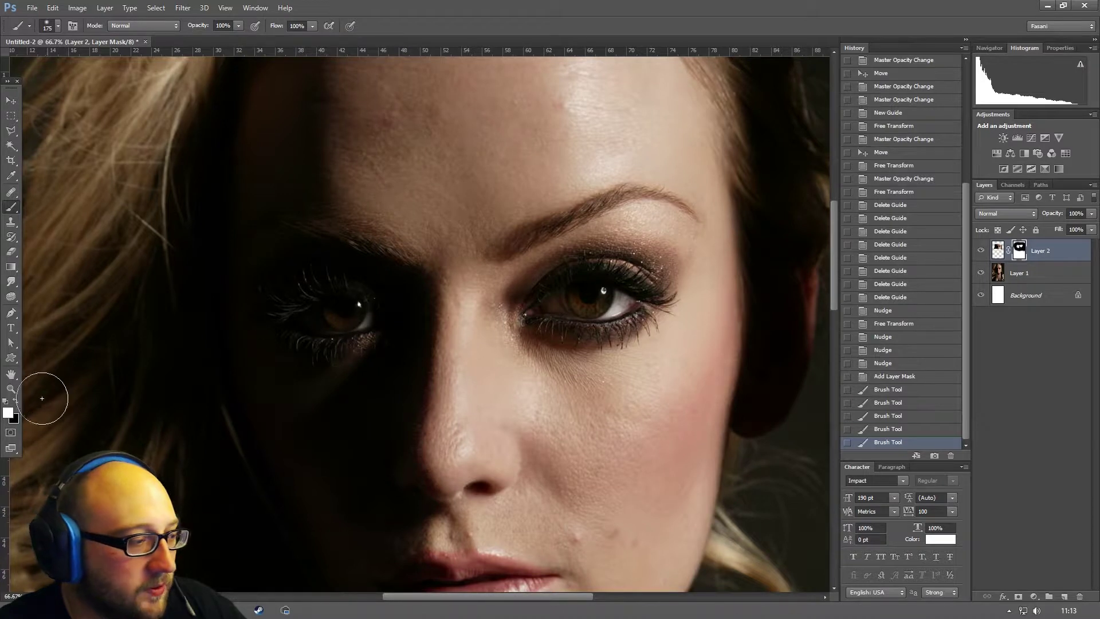
left_click(16, 402)
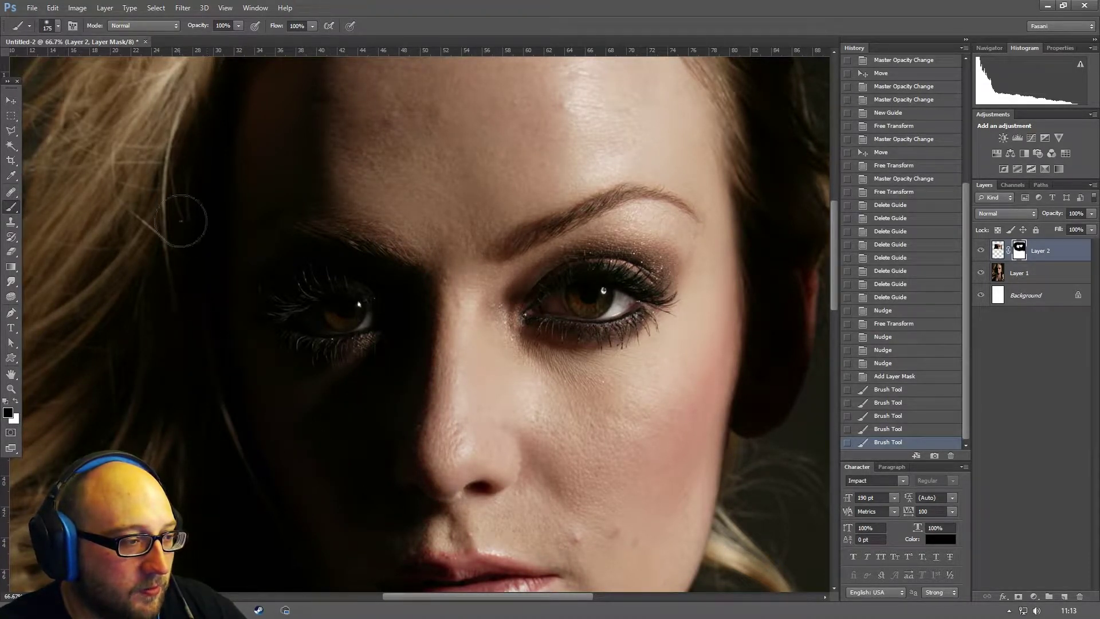
left_click(256, 183)
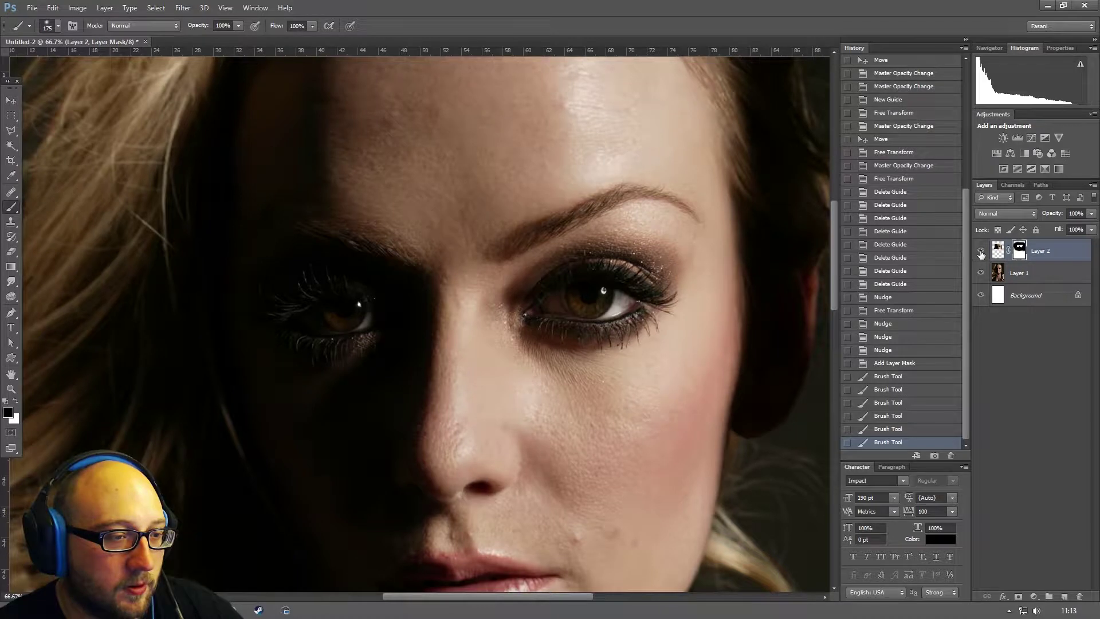
left_click(10, 115)
left_click_drag(789, 92, 449, 552)
key("v")
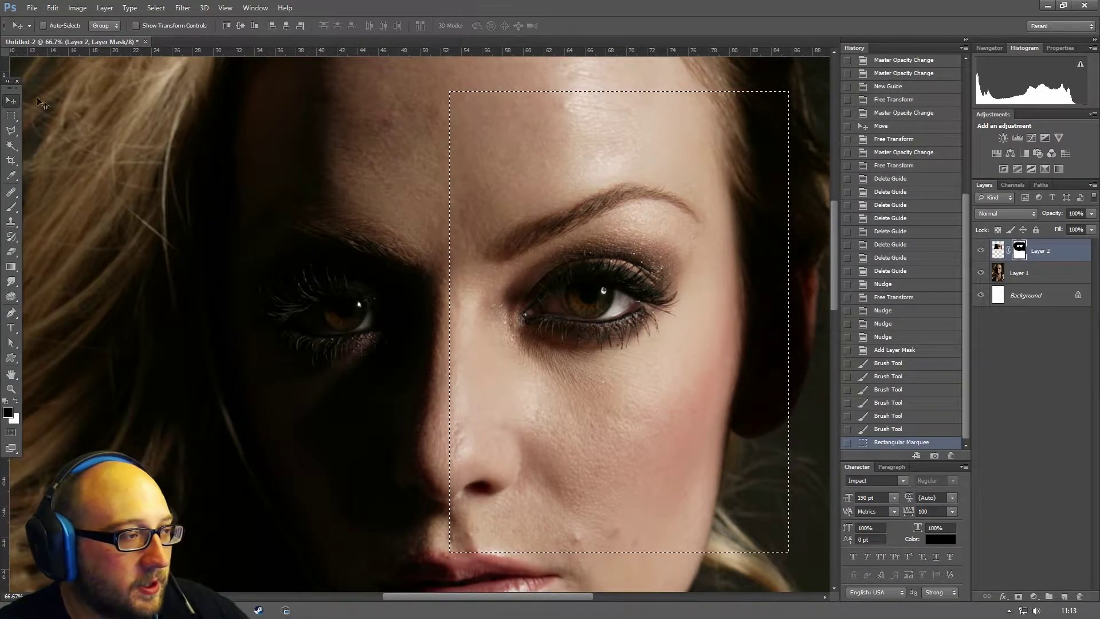
key("Left")
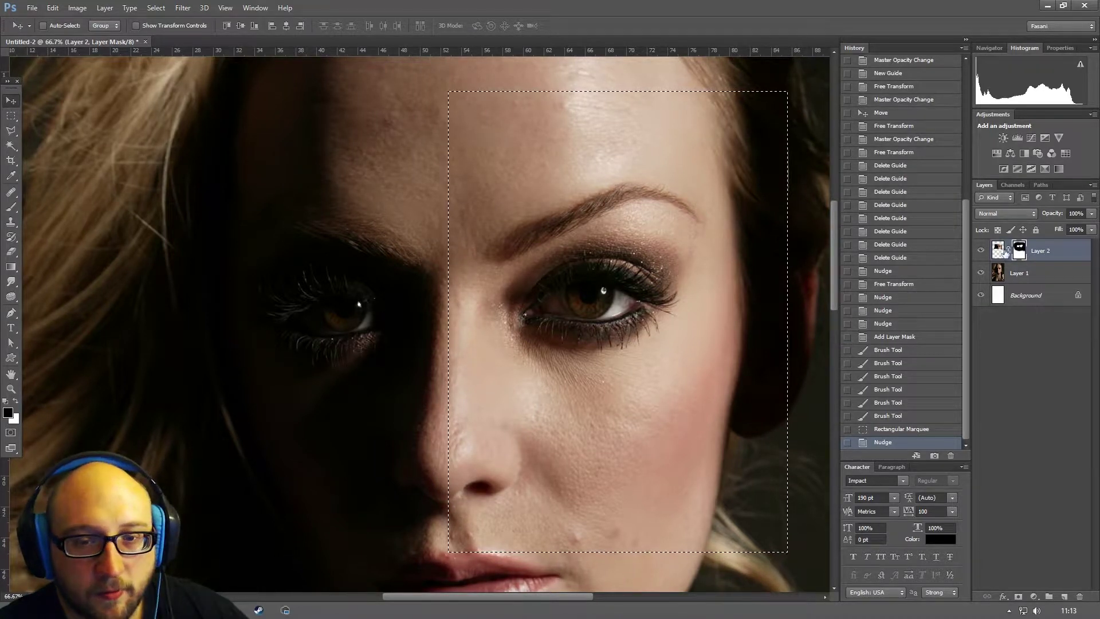
key("ctrl+alt+z")
key("ctrl+alt+z")
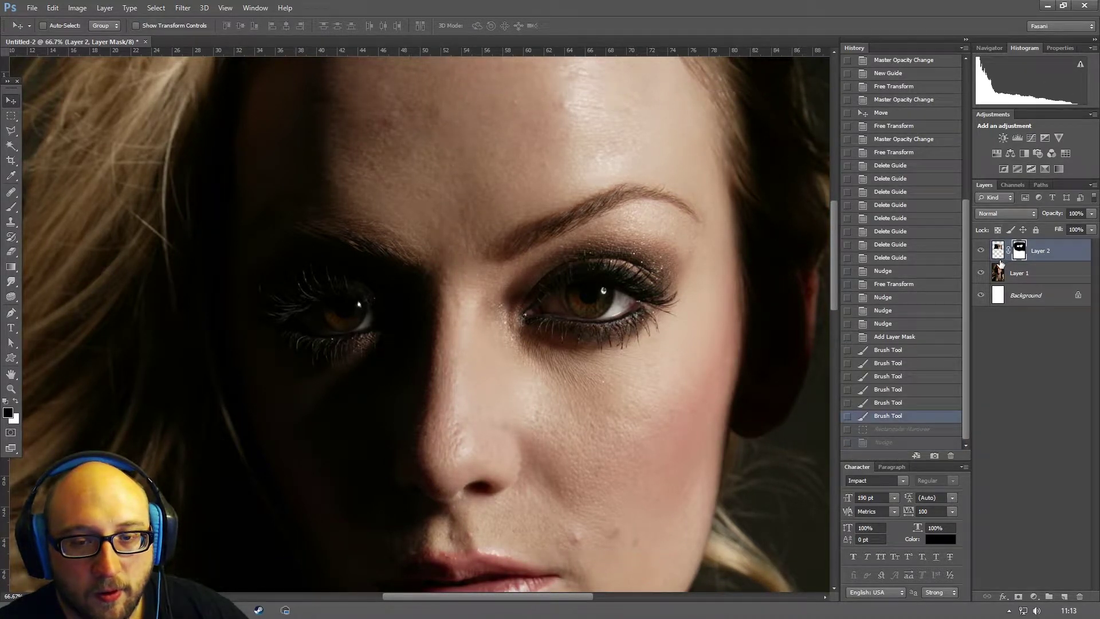
- Target Layer 2's image instead of its mask and nudge it left in three small increments, comparing it with the original in between
left_click(999, 257)
key("Left")
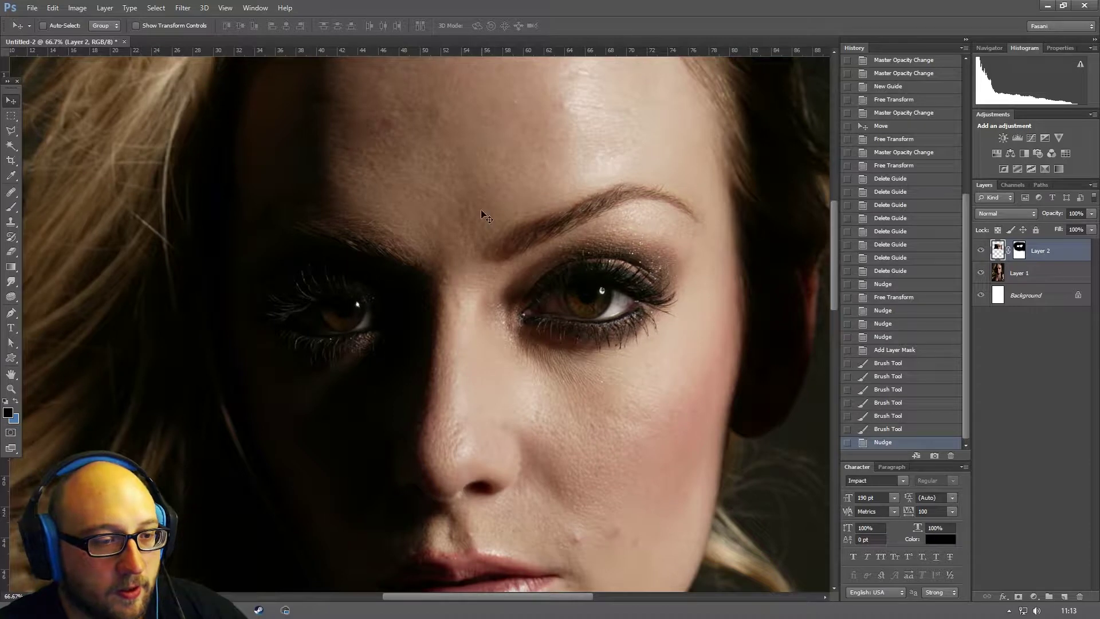
left_click(980, 251)
left_click(981, 250)
left_click(980, 251)
left_click(981, 251)
left_click(981, 251)
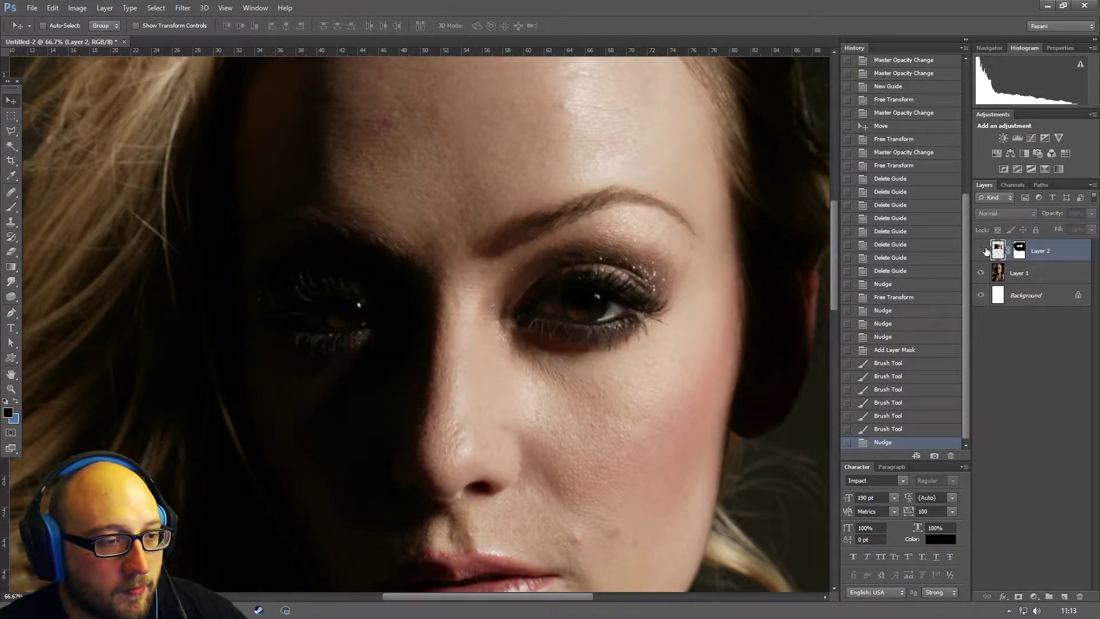
left_click(981, 251)
key("Left")
key("Left")
- Examine the whole face with the new eyes, toggling Layer 2 repeatedly to compare before and after, and leave it shown
key("ctrl+minus")
key("ctrl+minus")
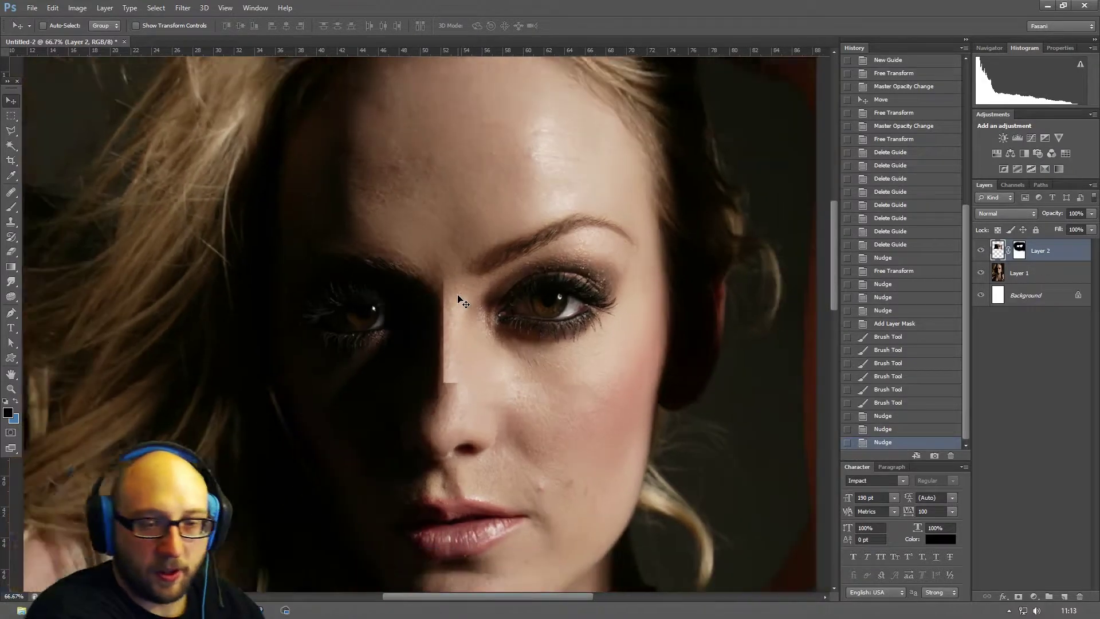
key("ctrl+minus")
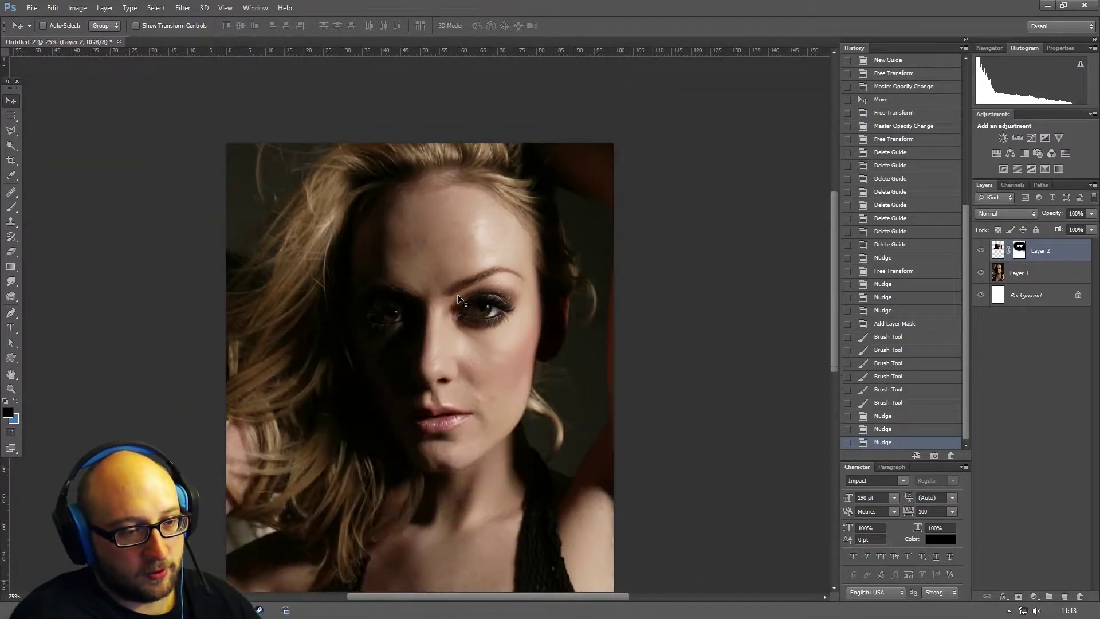
key("ctrl+minus")
key("ctrl+plus")
key("ctrl+plus")
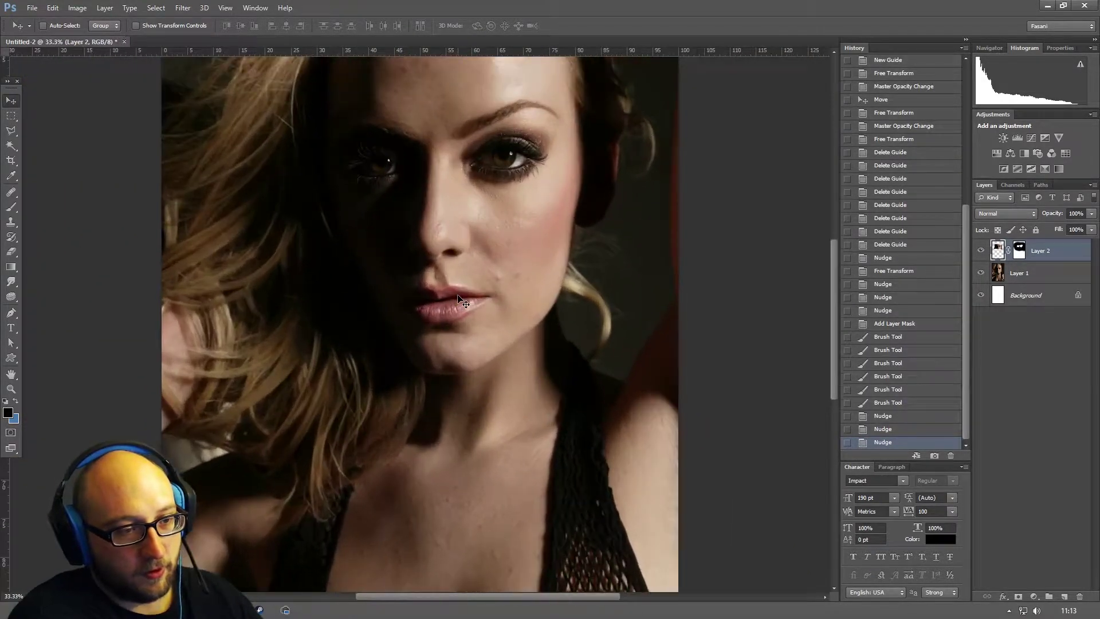
left_click_drag(516, 245, 547, 429)
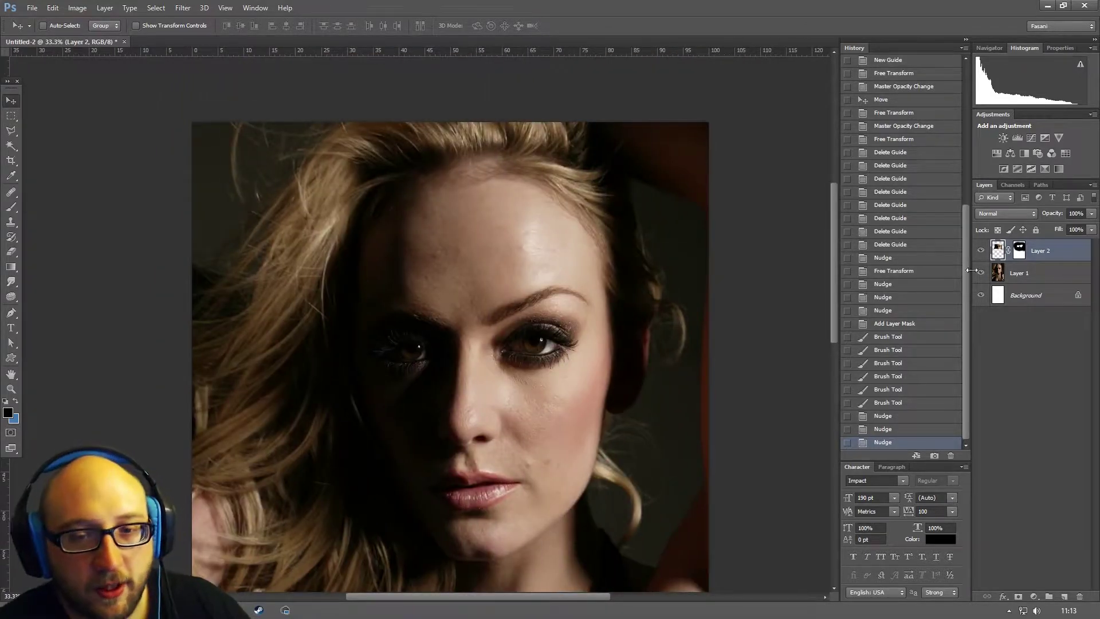
left_click(980, 251)
left_click(980, 251)
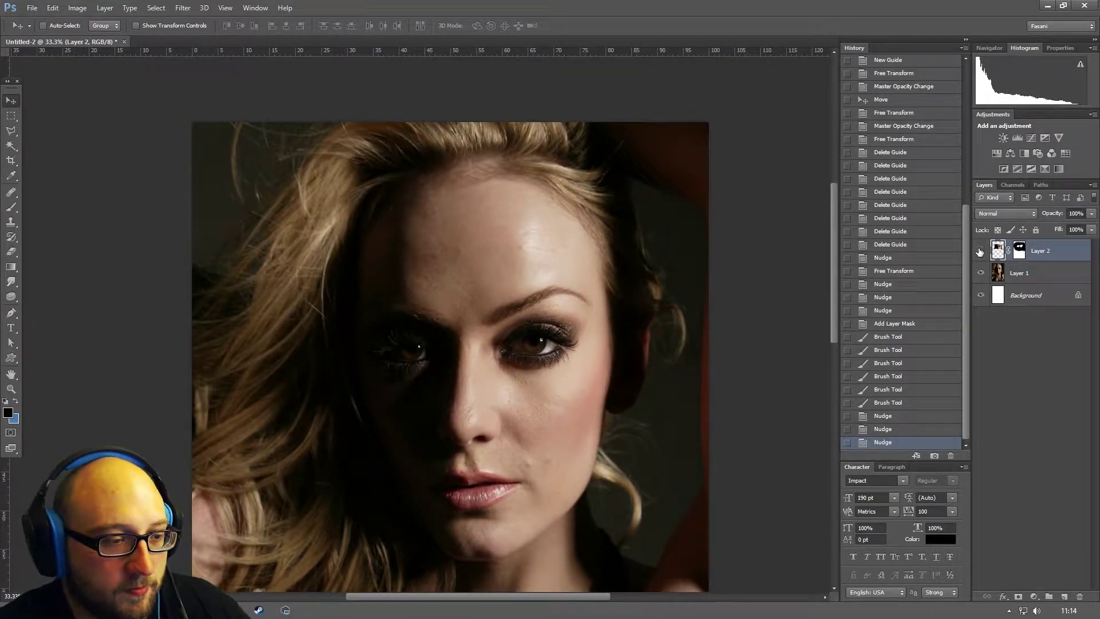
left_click(980, 251)
left_click(980, 251)
left_click(981, 251)
left_click(980, 251)
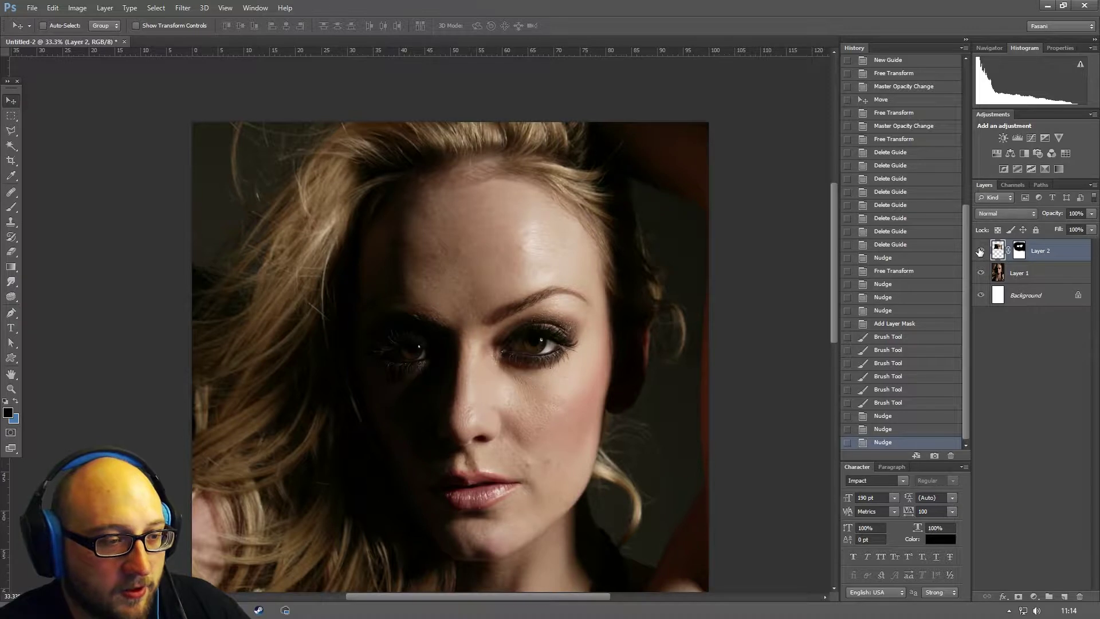
left_click(981, 251)
left_click(980, 251)
left_click(980, 251)
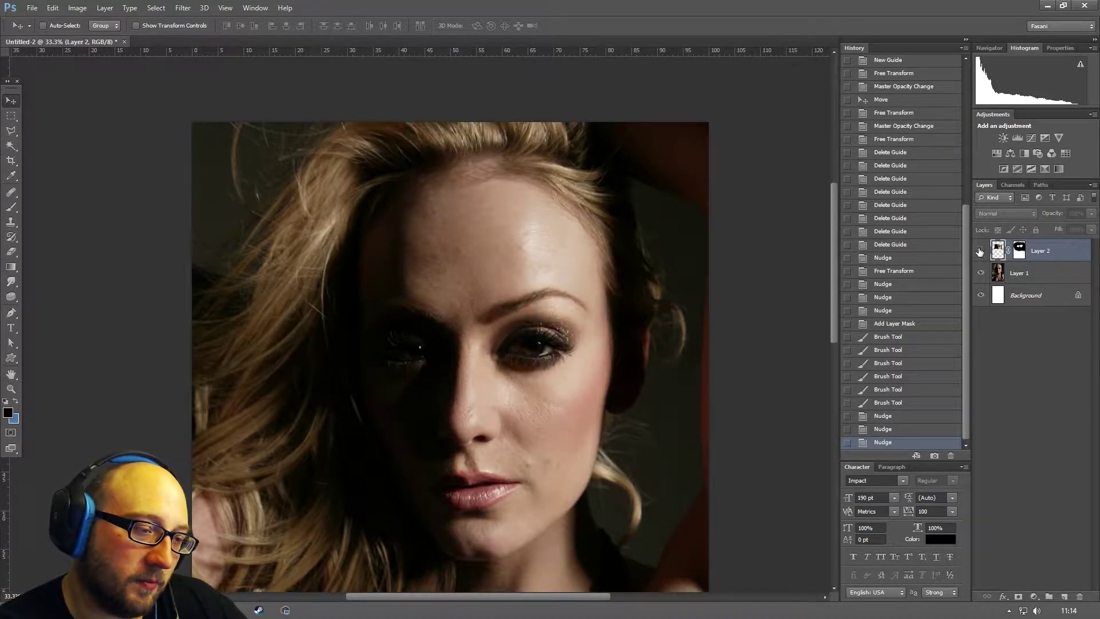
left_click(981, 251)
left_click(980, 251)
left_click(981, 251)
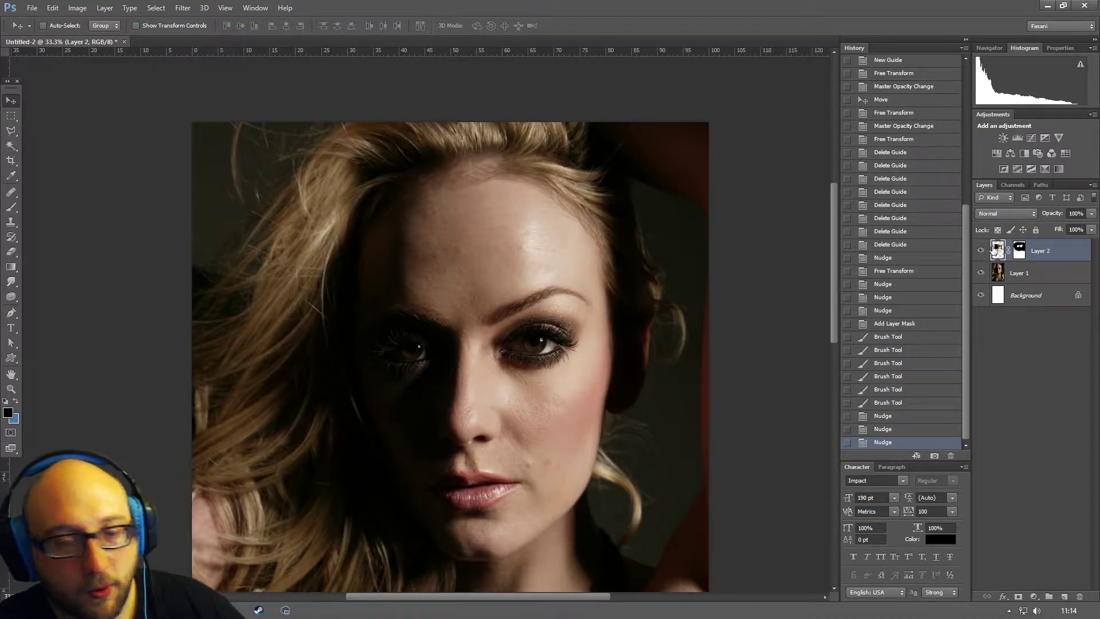
- Invert Layer 2's image colours to expose leftover areas, and mask out the stray patch on the cheek with the black brush
key("ctrl+i")
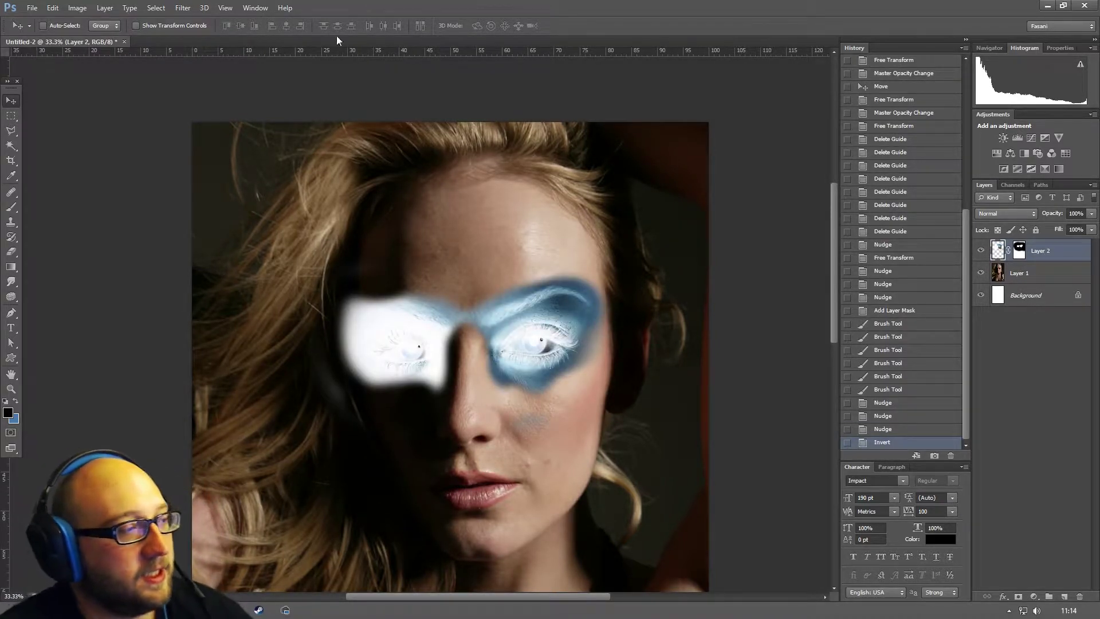
left_click(11, 208)
mouse_move(570, 423)
left_mouse_down()
mouse_move(539, 445)
mouse_move(521, 430)
left_mouse_up()
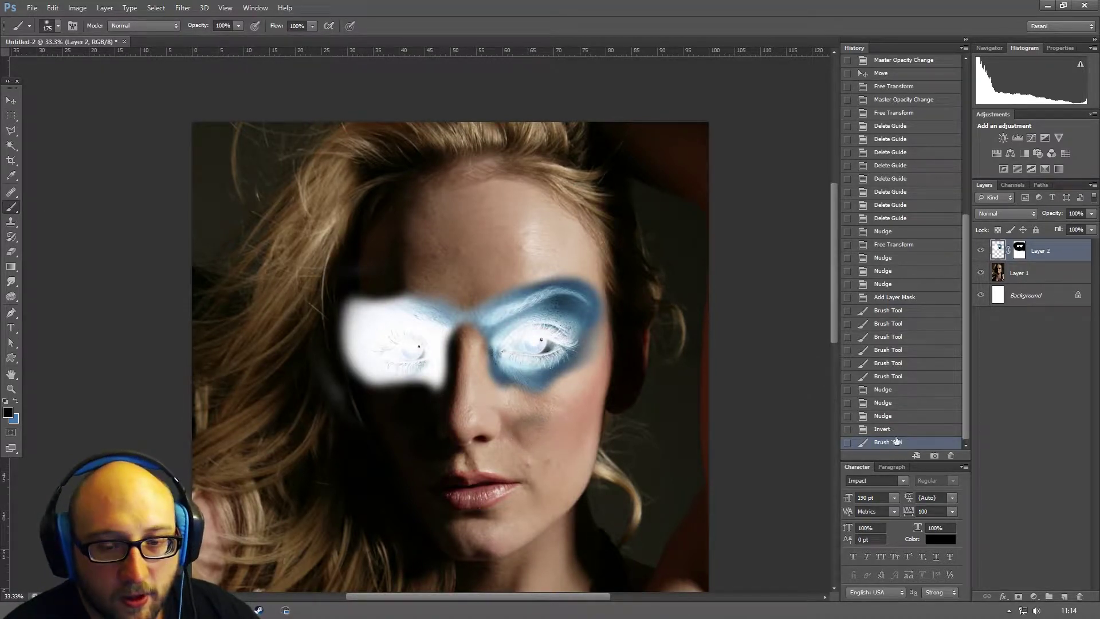
left_click(897, 430)
left_click(1019, 255)
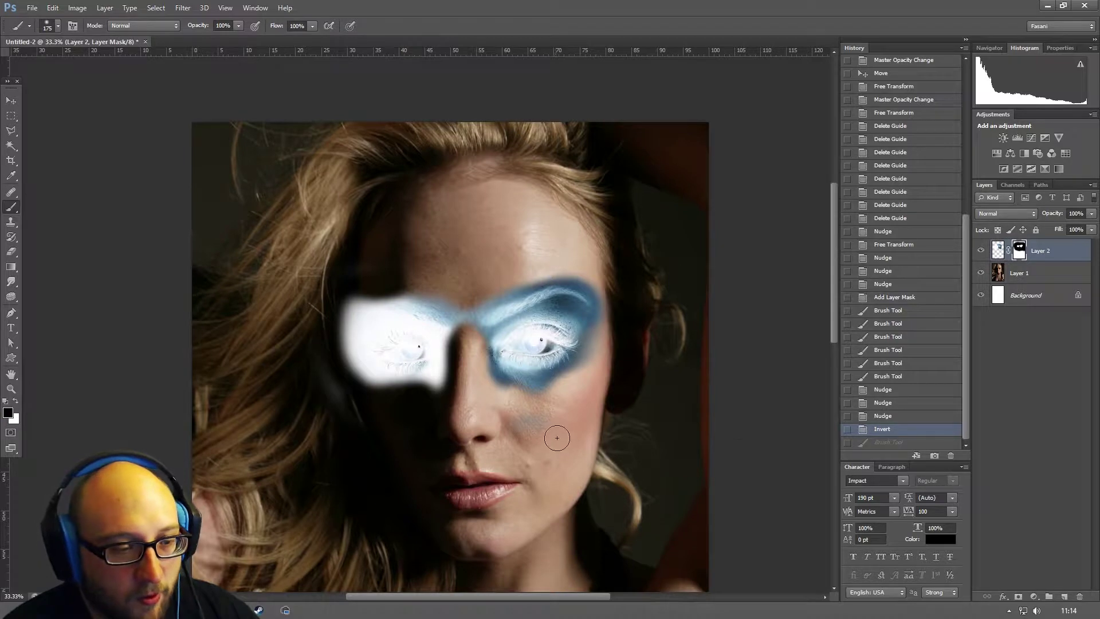
left_click_drag(557, 438, 519, 436)
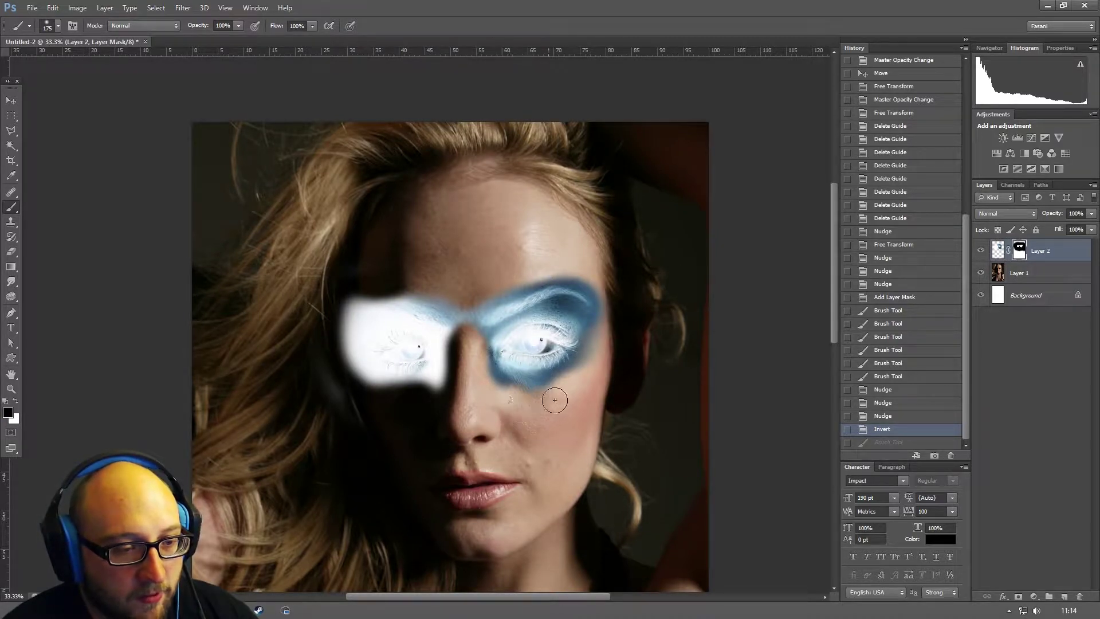
- Mask out leftovers around both eyes with black, including the nose bridge and shadowed temple, and invert Layer 2's image back to normal colours
left_click_drag(555, 400, 493, 399)
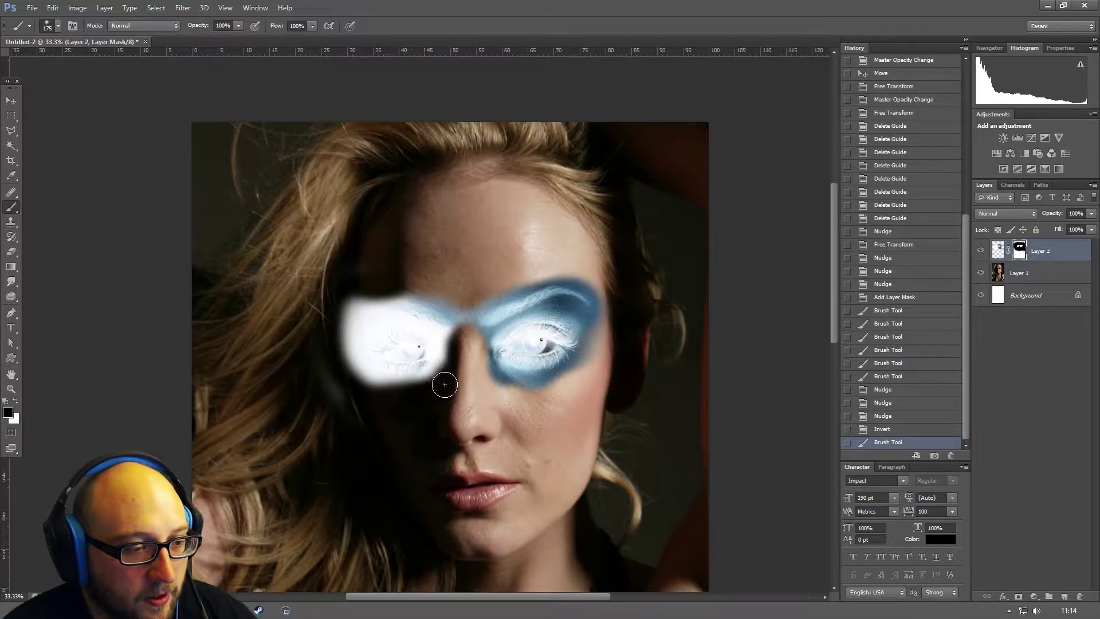
left_click_drag(449, 382, 450, 358)
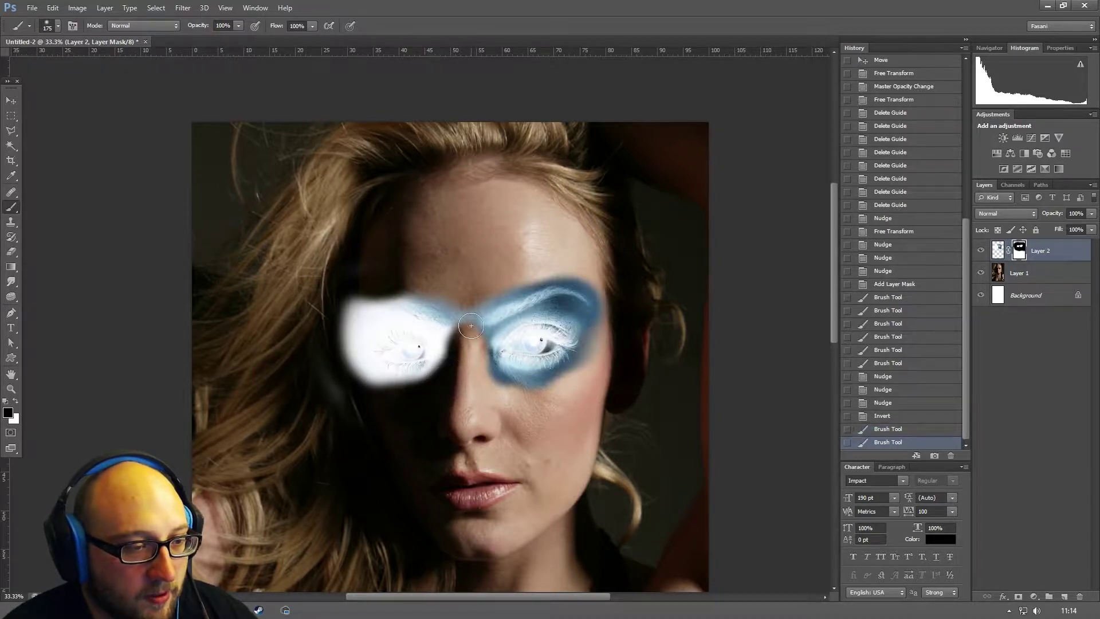
mouse_move(467, 295)
left_mouse_down()
mouse_move(467, 354)
mouse_move(462, 252)
left_mouse_up()
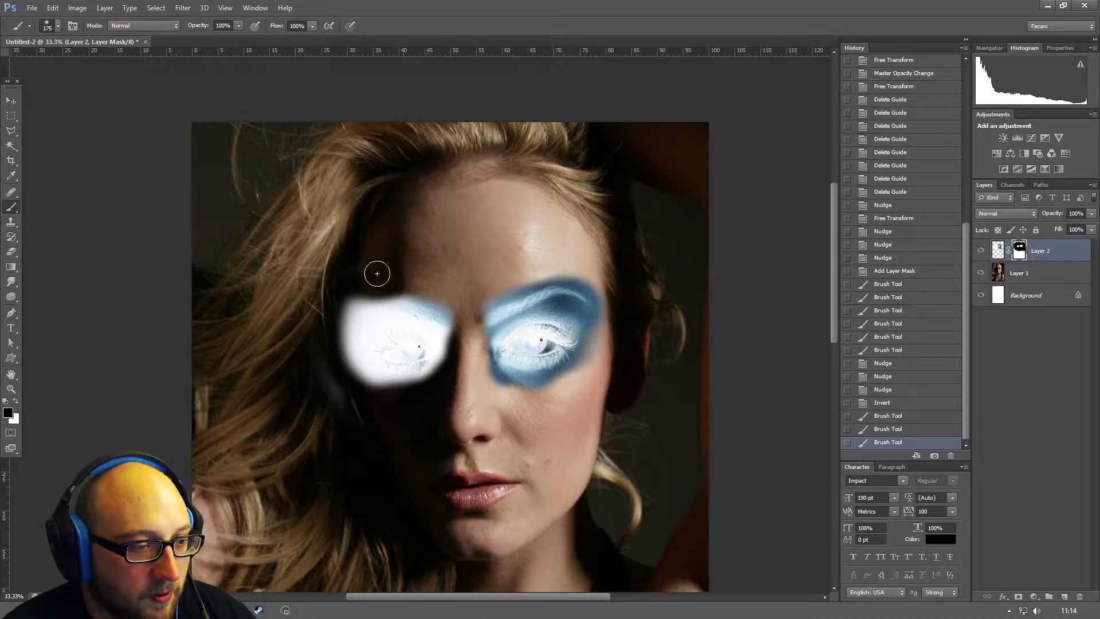
mouse_move(340, 300)
left_mouse_down()
mouse_move(336, 385)
mouse_move(302, 337)
mouse_move(334, 414)
left_mouse_up()
left_click_drag(325, 349, 371, 400)
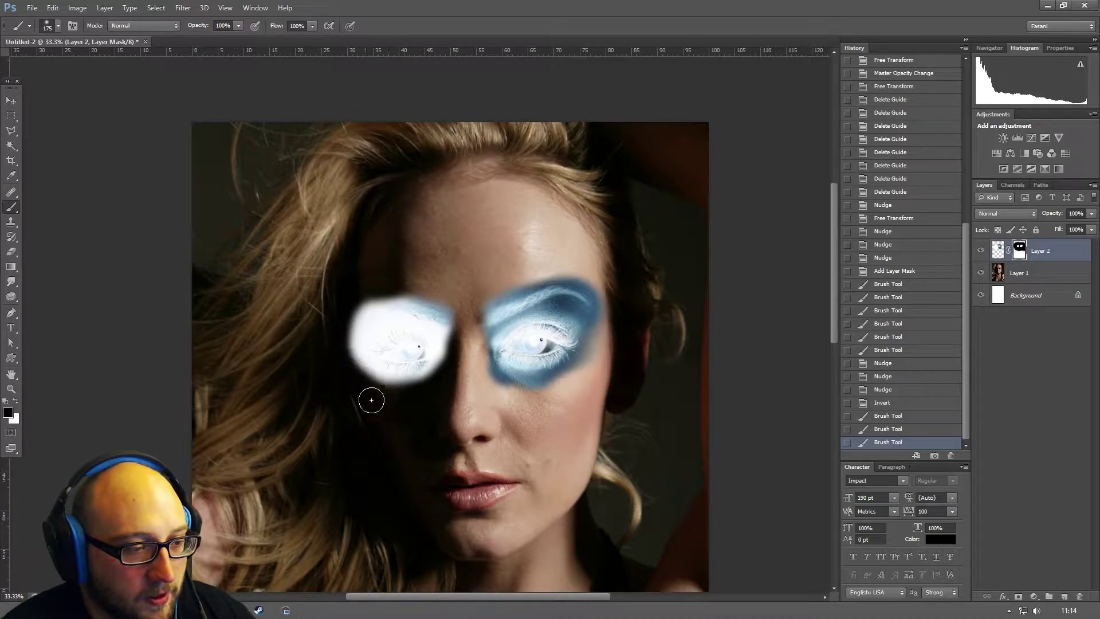
left_click(565, 232)
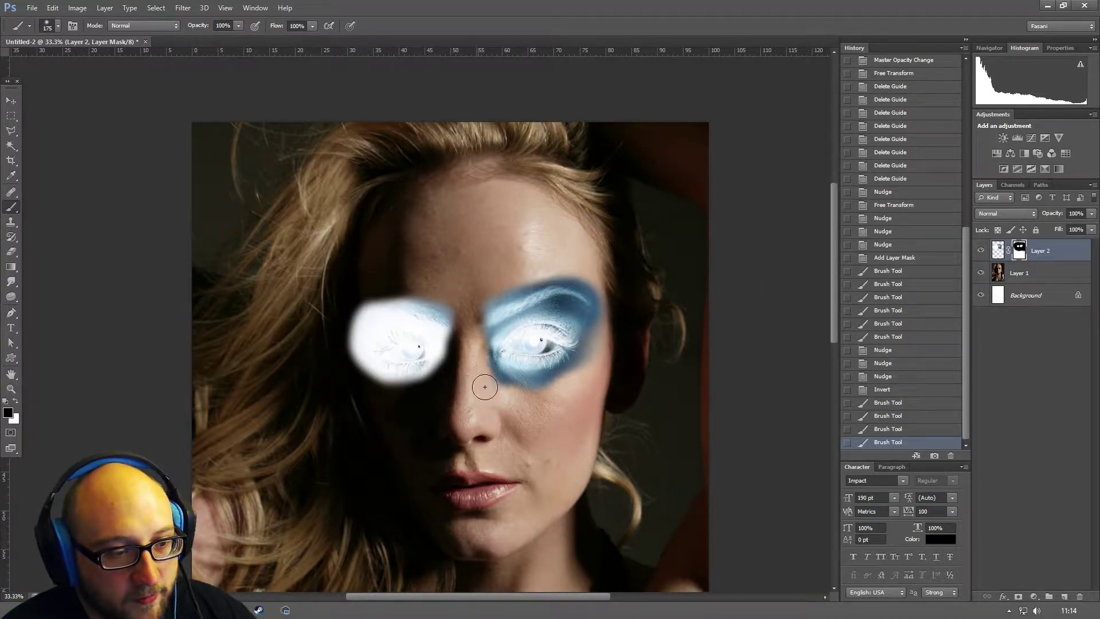
left_click(547, 390)
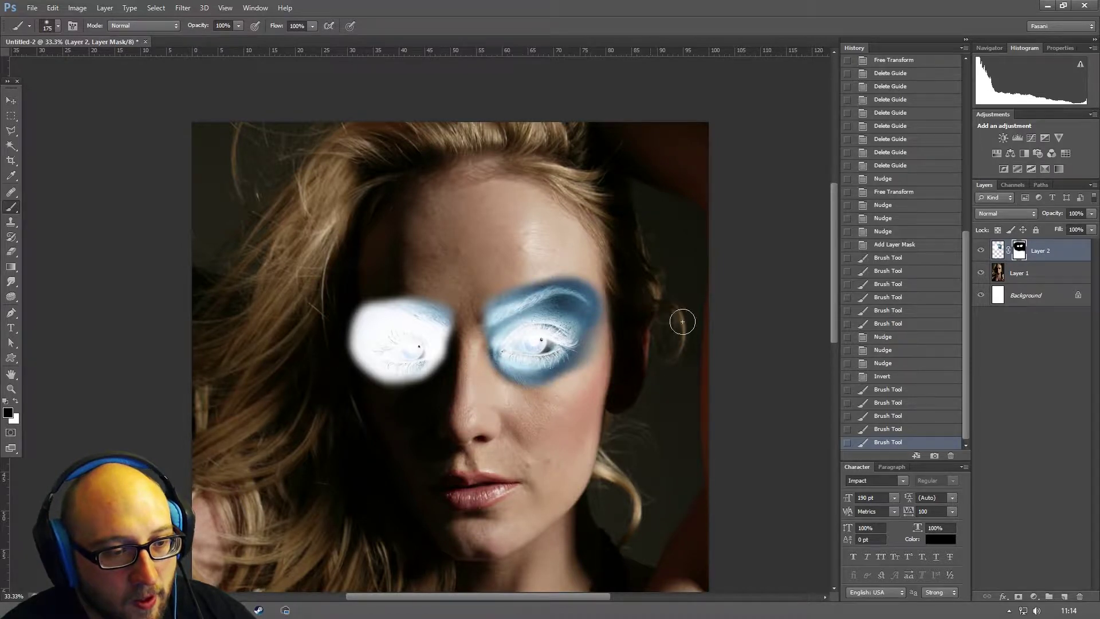
left_click(622, 369)
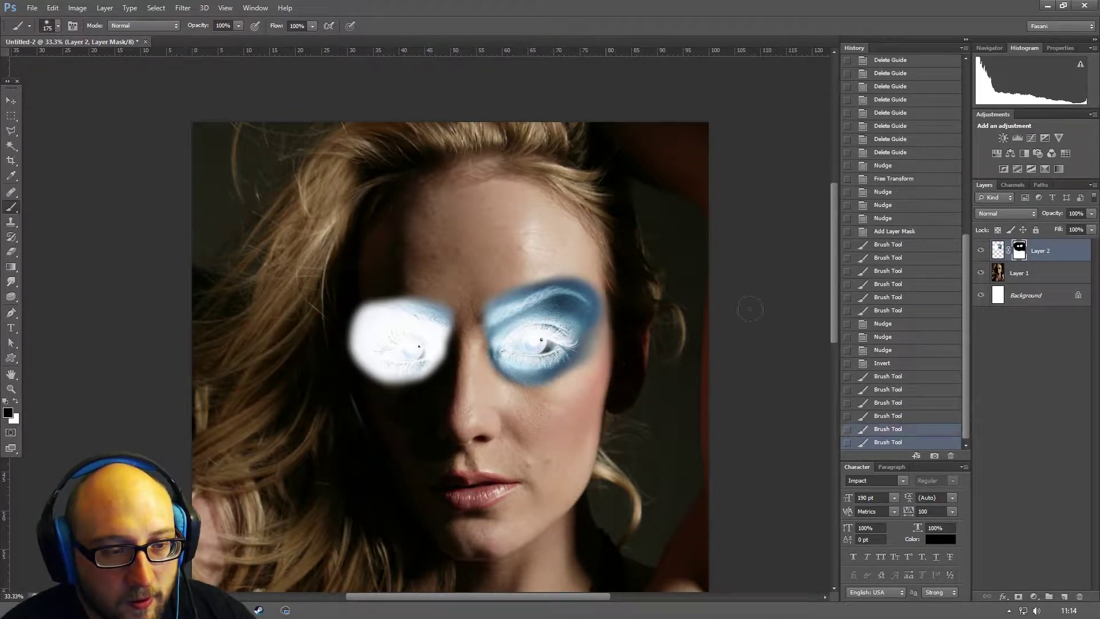
left_click(998, 250)
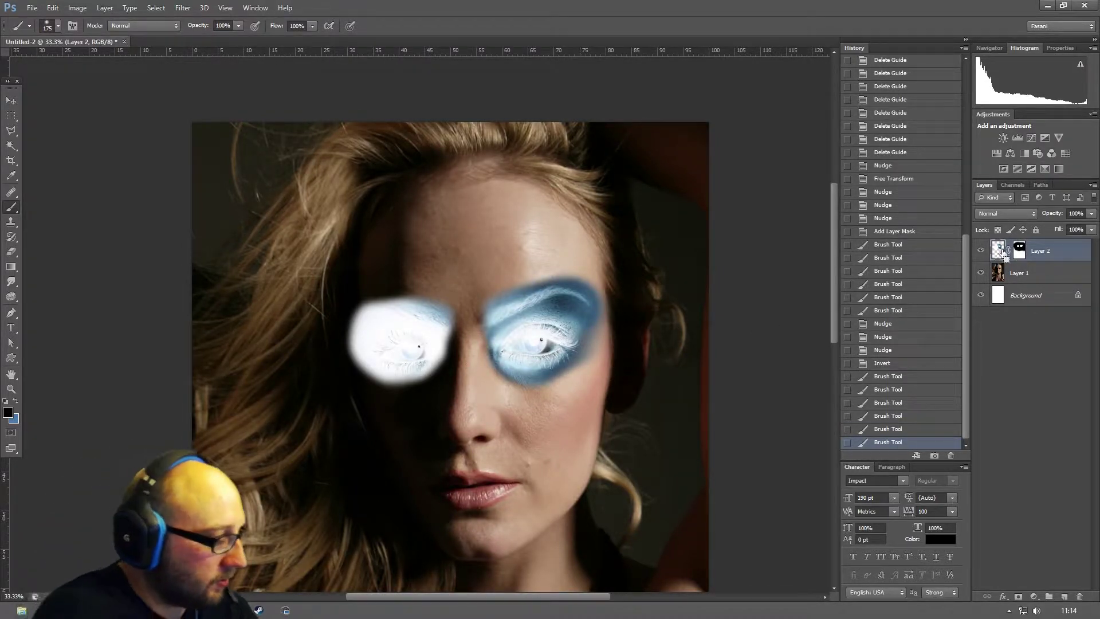
key("ctrl+i")
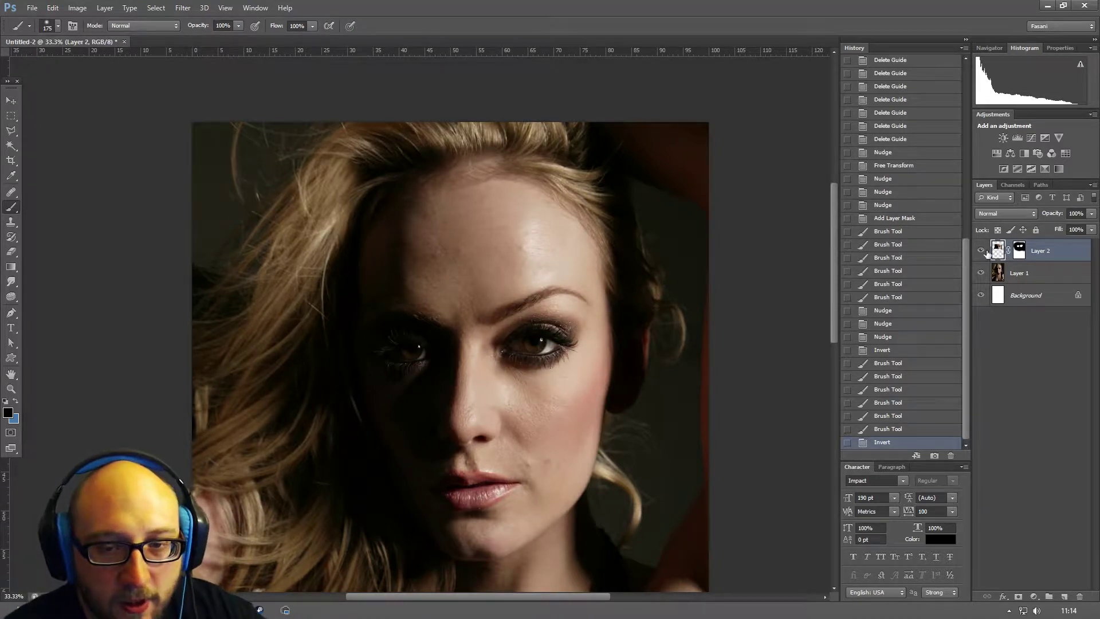
- Compare the portrait with and without the new eyes by toggling Layer 2 repeatedly, and leave it shown
left_click(981, 252)
left_click(982, 252)
left_click(982, 252)
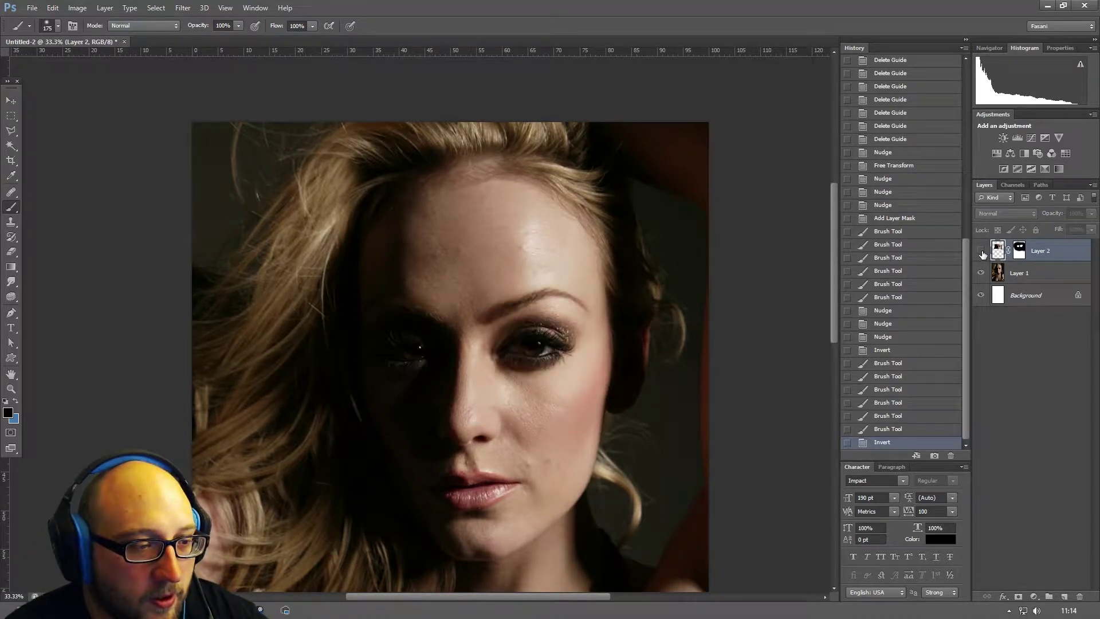
left_click(982, 252)
left_click(981, 252)
left_click(982, 252)
left_click(982, 251)
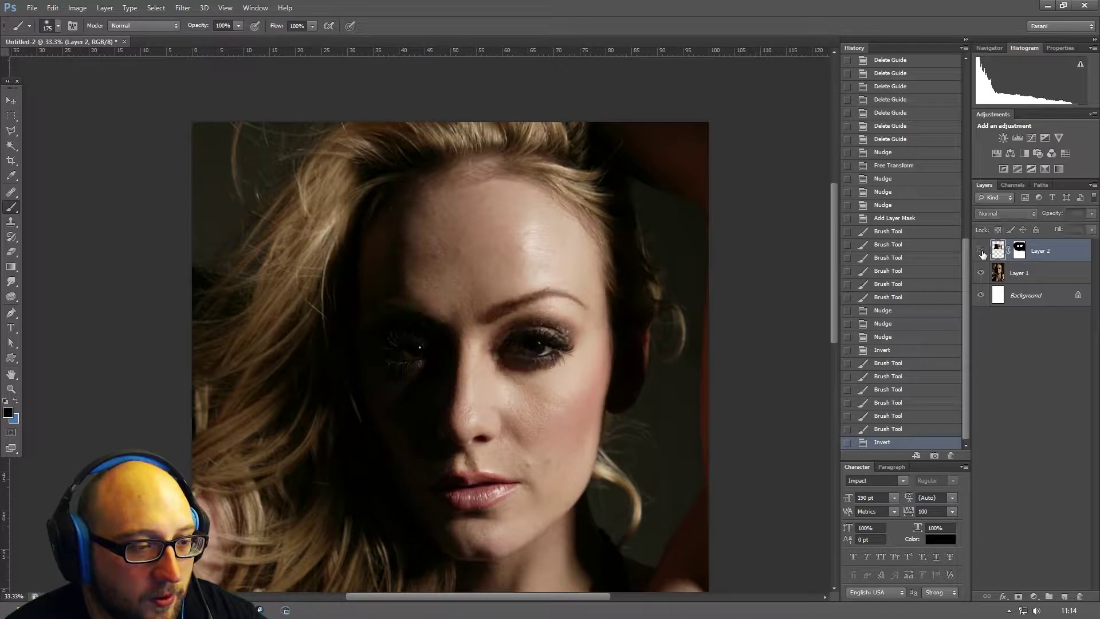
left_click(982, 252)
left_click(982, 251)
left_click(982, 252)
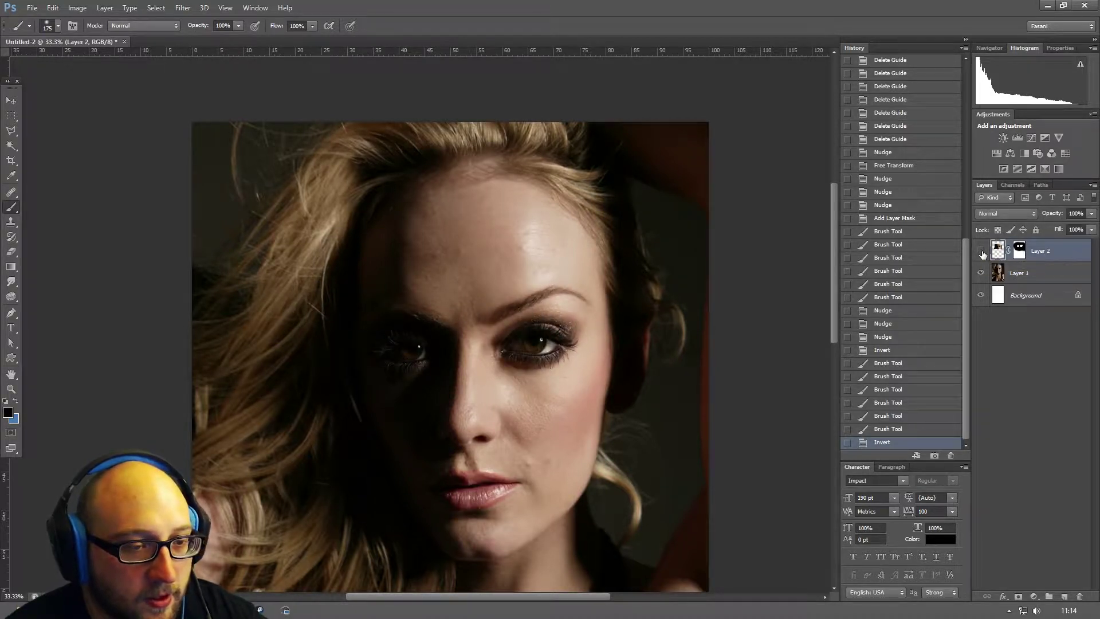
left_click(982, 252)
left_click(982, 251)
- Undo the stray stroke on Layer 2's image, target its mask instead, and paint black along the face edge beside the brighter eye
left_click_drag(608, 275, 614, 326)
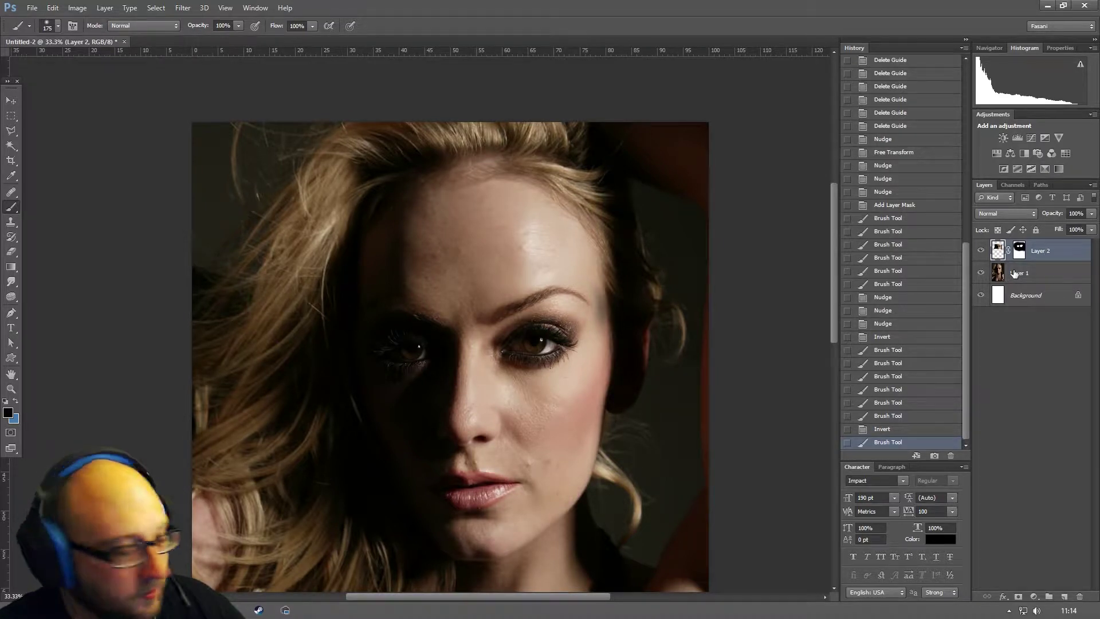
key("ctrl+z")
left_click(1020, 254)
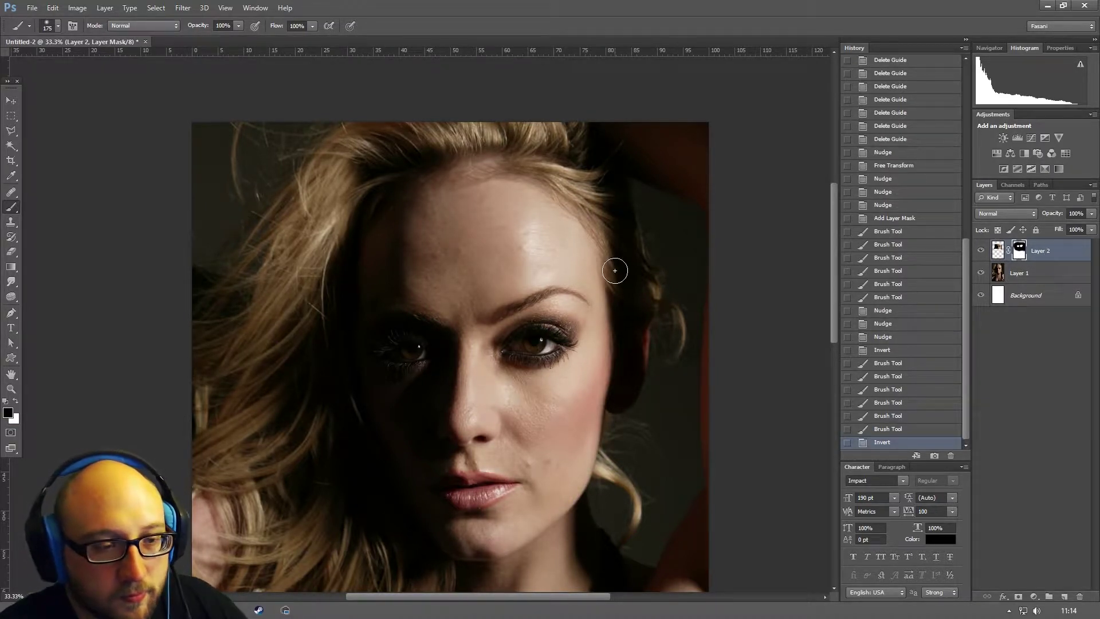
mouse_move(612, 356)
left_mouse_down()
mouse_move(650, 271)
mouse_move(502, 280)
mouse_move(450, 264)
left_mouse_up()
- Restore the tail of the brighter eye's brow by painting white on Layer 2's mask with the brush at size 125
key("ctrl+plus")
key("ctrl+plus")
key("ctrl+plus")
key("ctrl+plus")
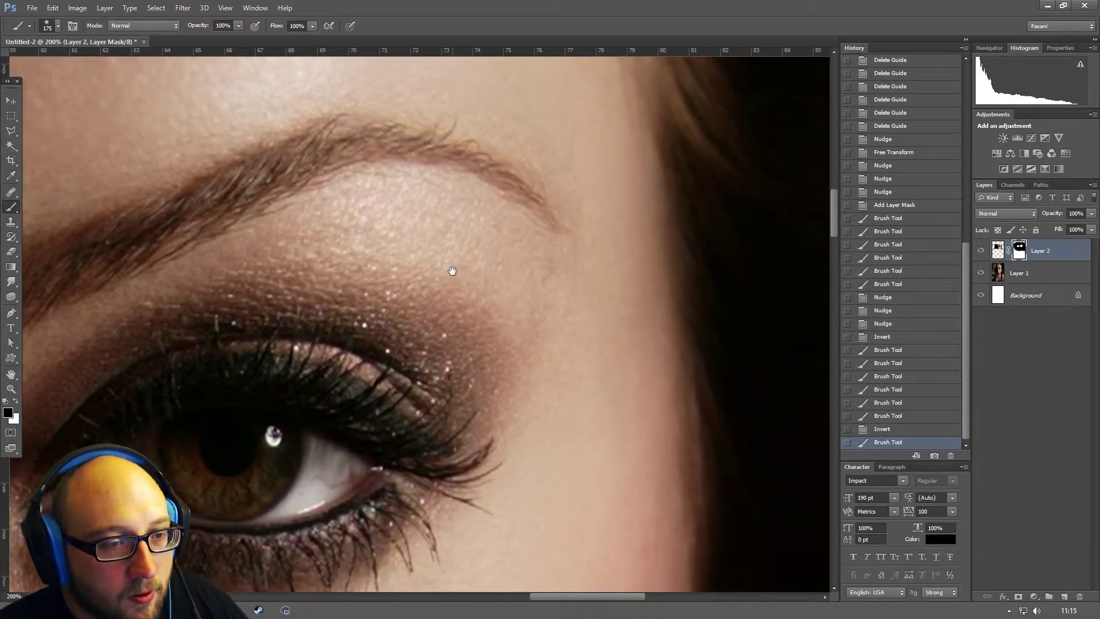
key("z")
left_click(16, 402)
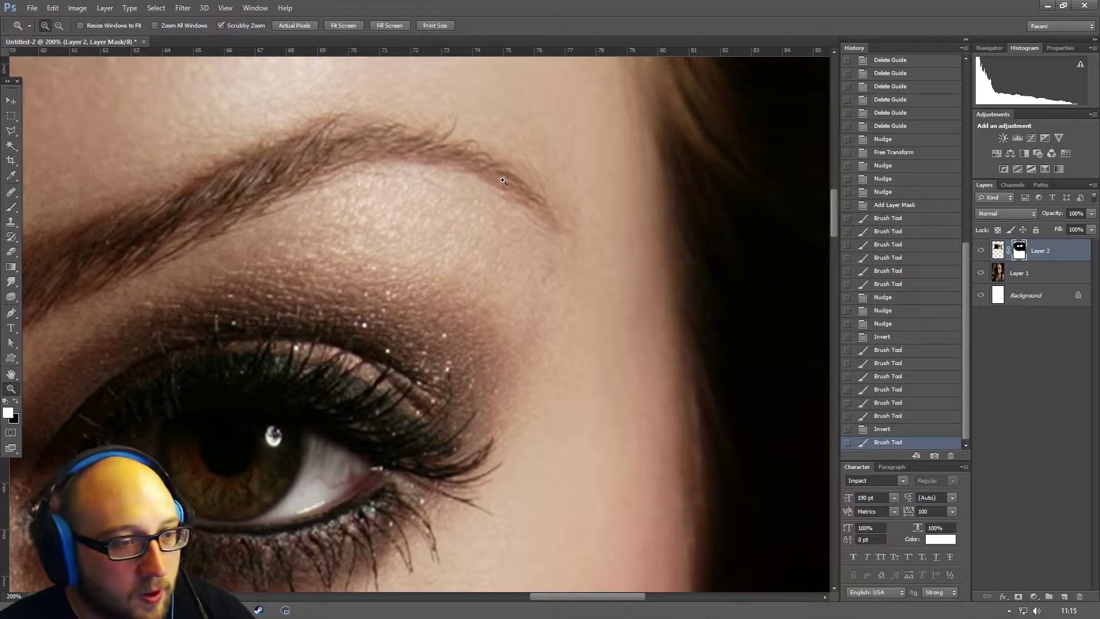
left_click(12, 209)
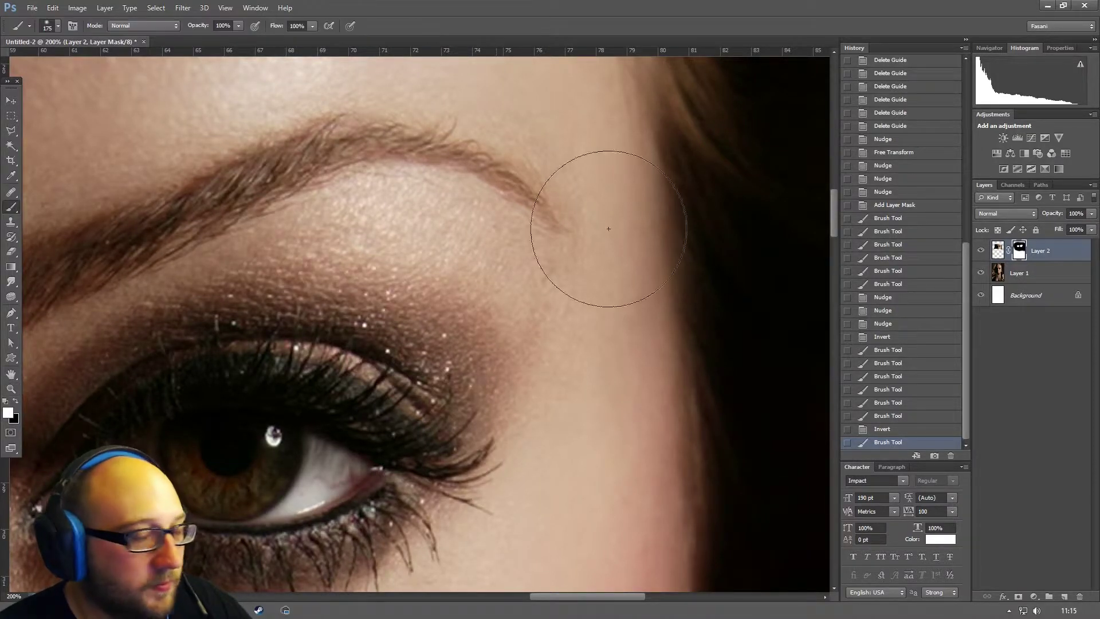
key("bracketleft")
key("bracketleft")
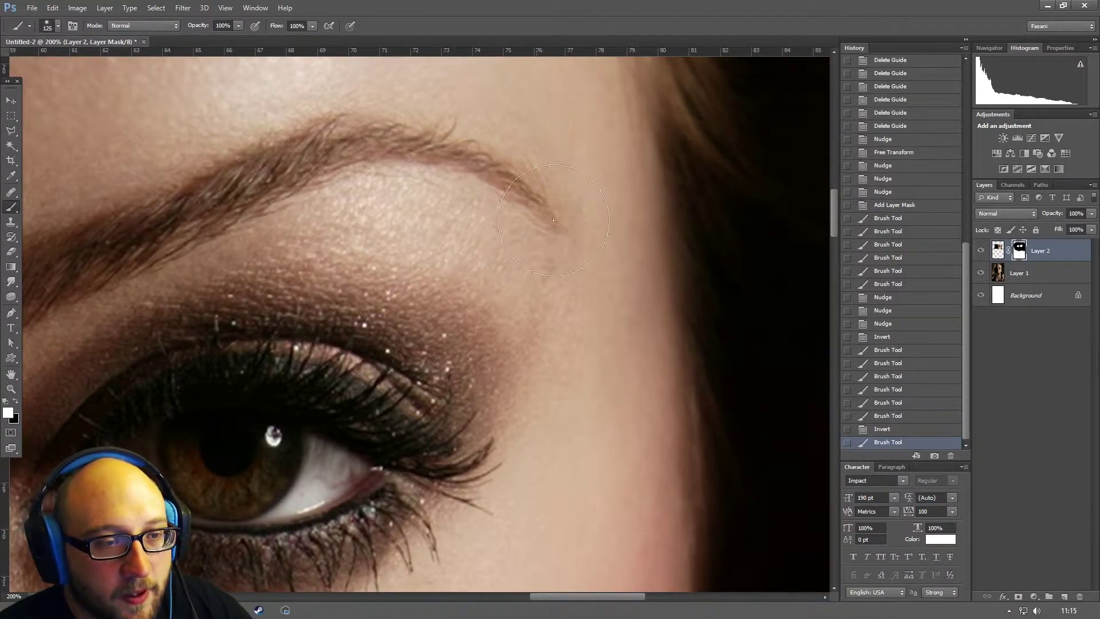
left_click(519, 215)
left_click(528, 208)
left_click(533, 217)
left_click(542, 223)
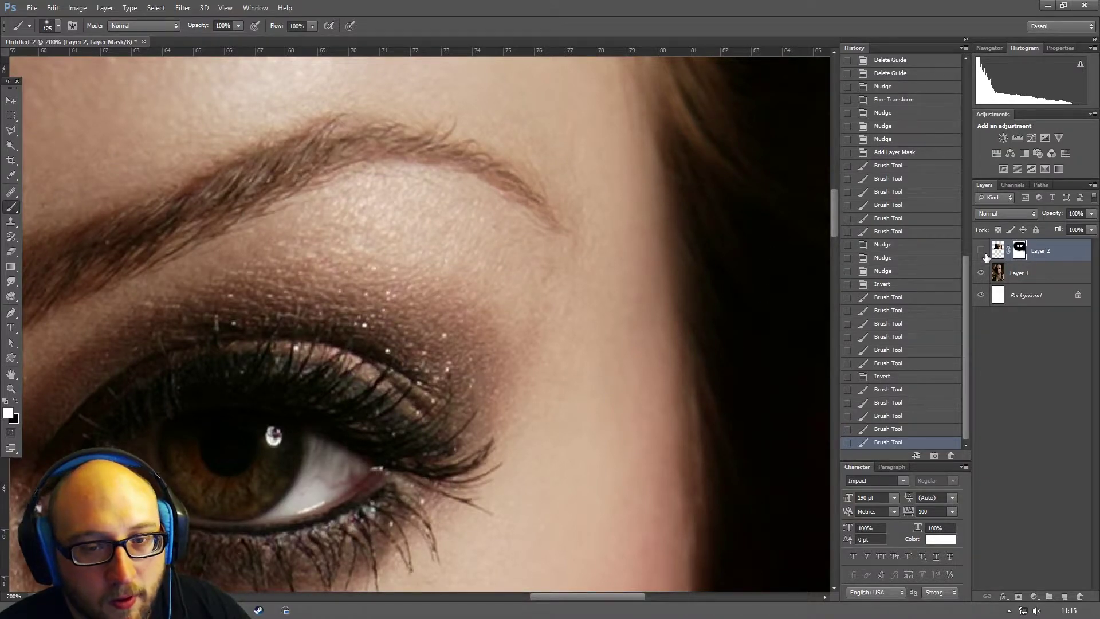
- Compare the brighter eye and brow close up with and without Layer 2, leave it shown, and examine both eyes in the whole face
left_click(982, 251)
left_click(982, 251)
left_click(982, 251)
left_click(982, 251)
left_click(982, 251)
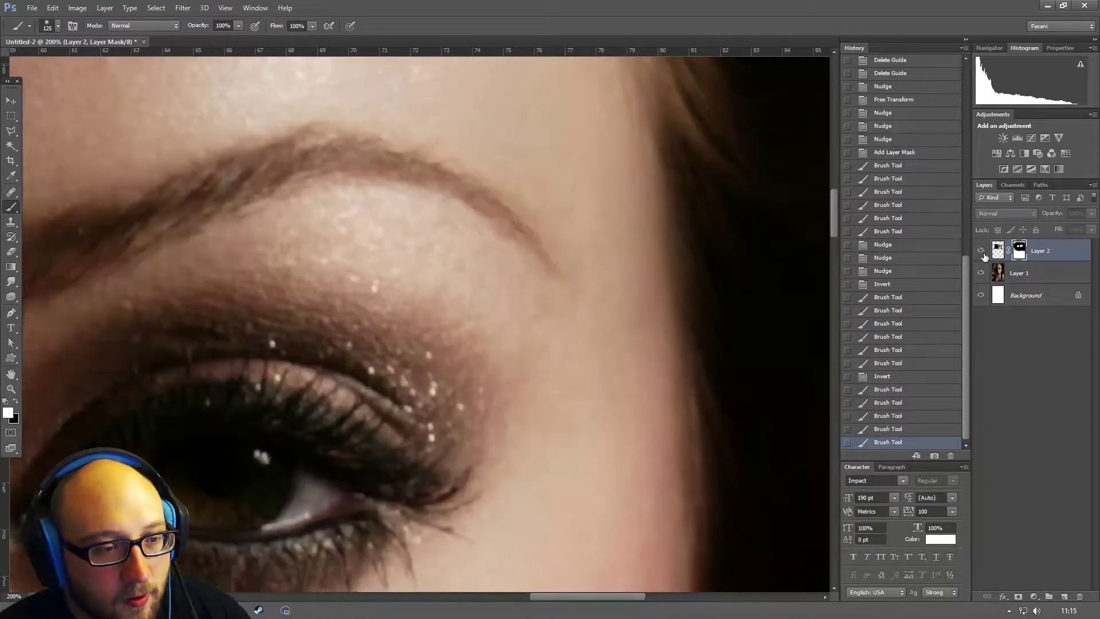
left_click(982, 251)
left_click(981, 251)
left_click(982, 251)
left_click(982, 251)
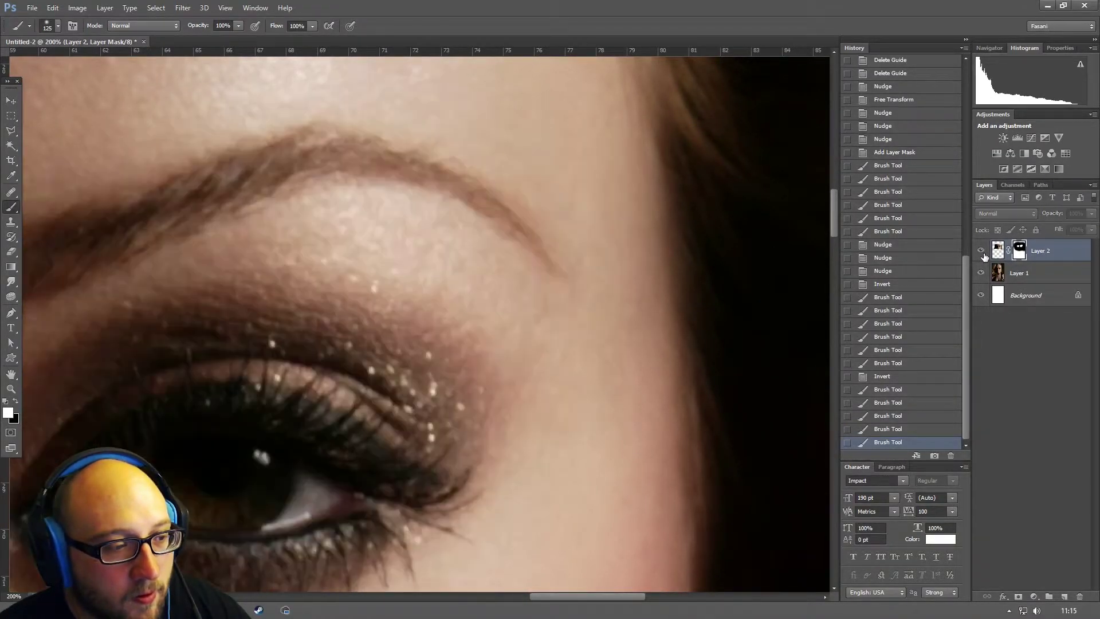
left_click(983, 254)
left_click(11, 389)
right_click(246, 336)
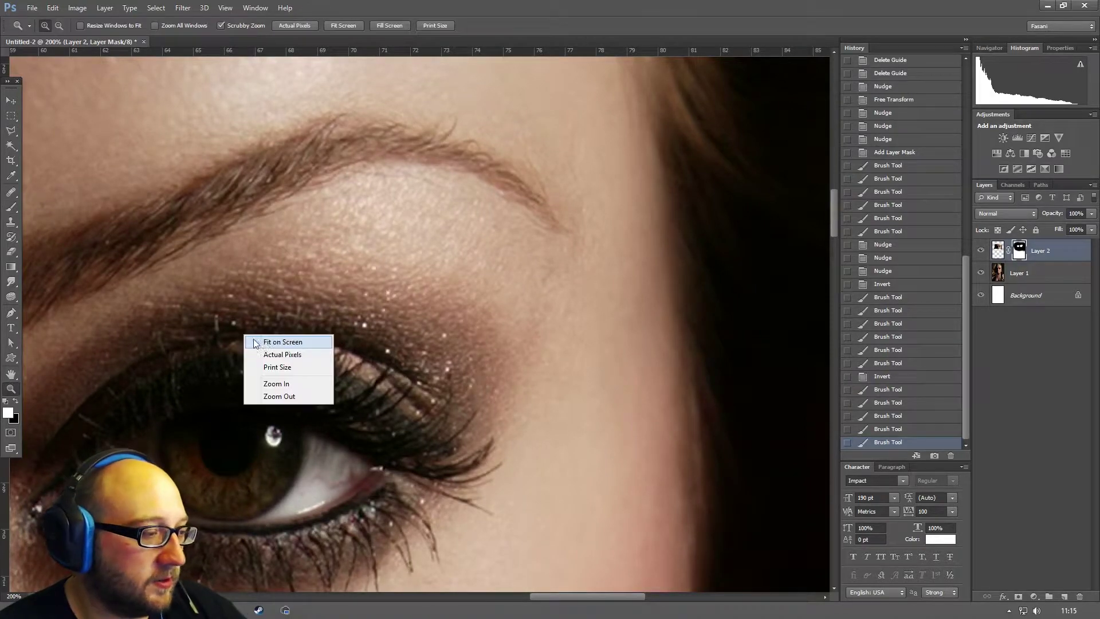
left_click(255, 342)
left_click(466, 248)
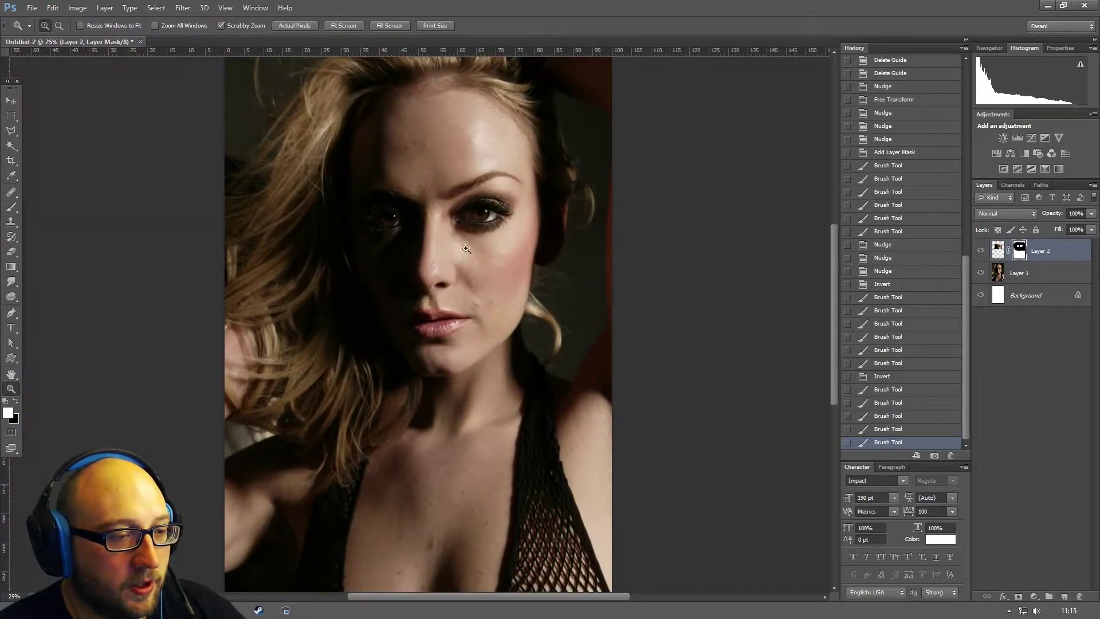
left_click(440, 220)
scroll(444, 344, "up", 3)
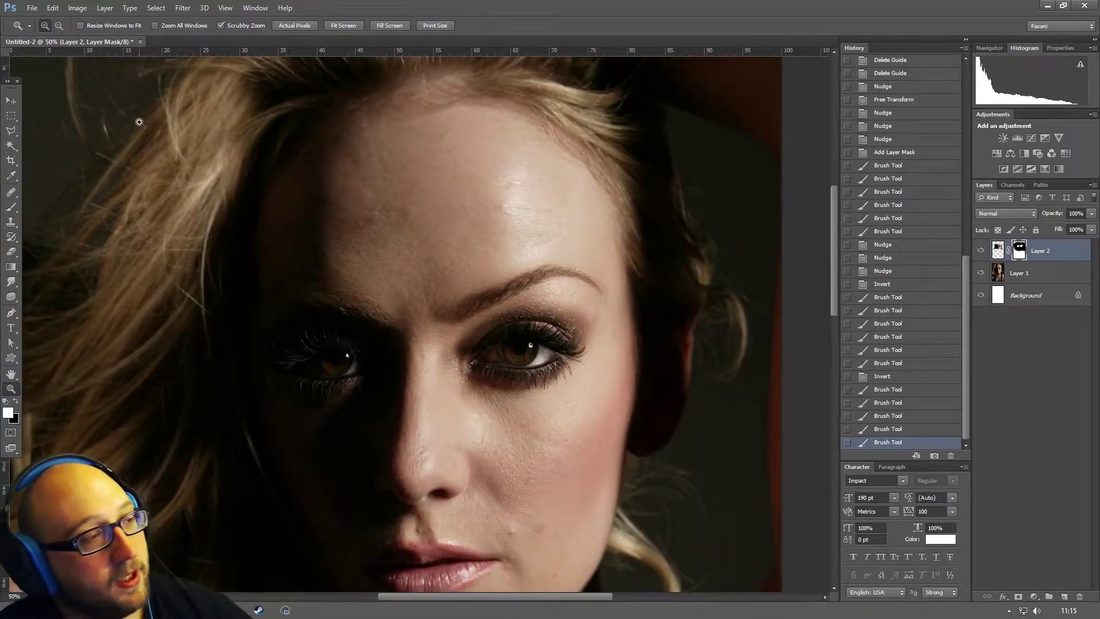
- Duplicate the document and flatten all layers in the copy
left_click(105, 8)
mouse_move(92, 7)
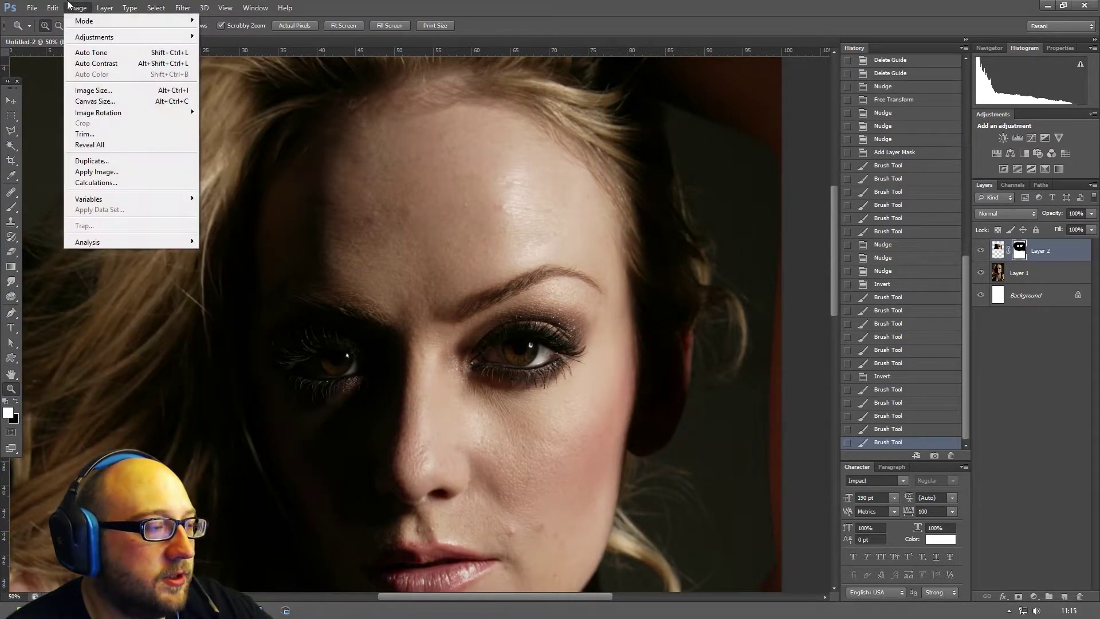
left_click(92, 161)
left_click(633, 304)
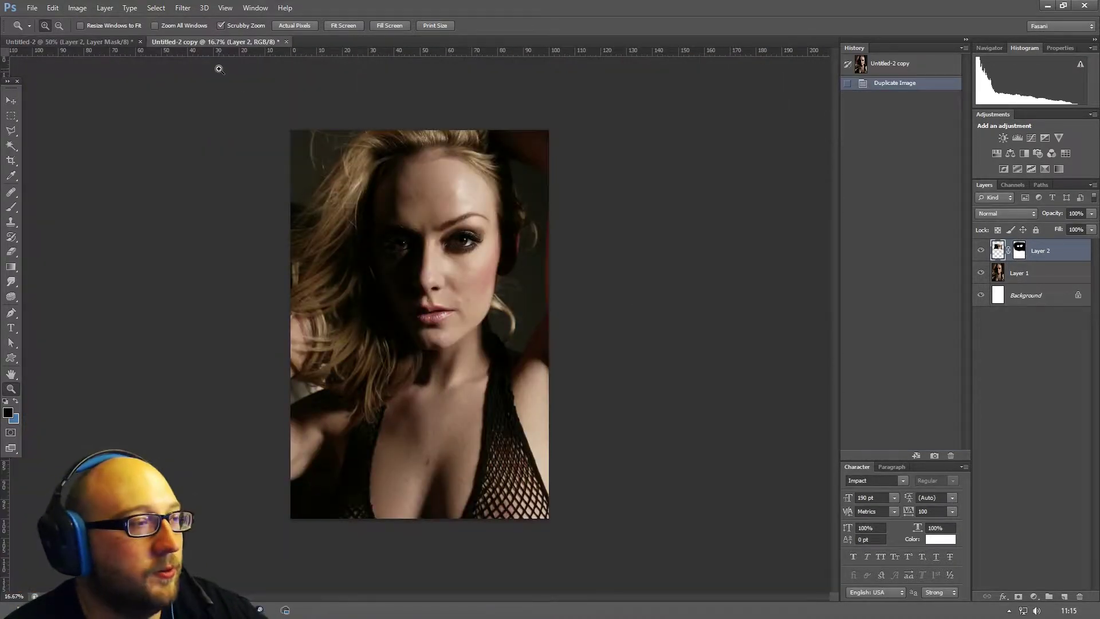
left_click(109, 8)
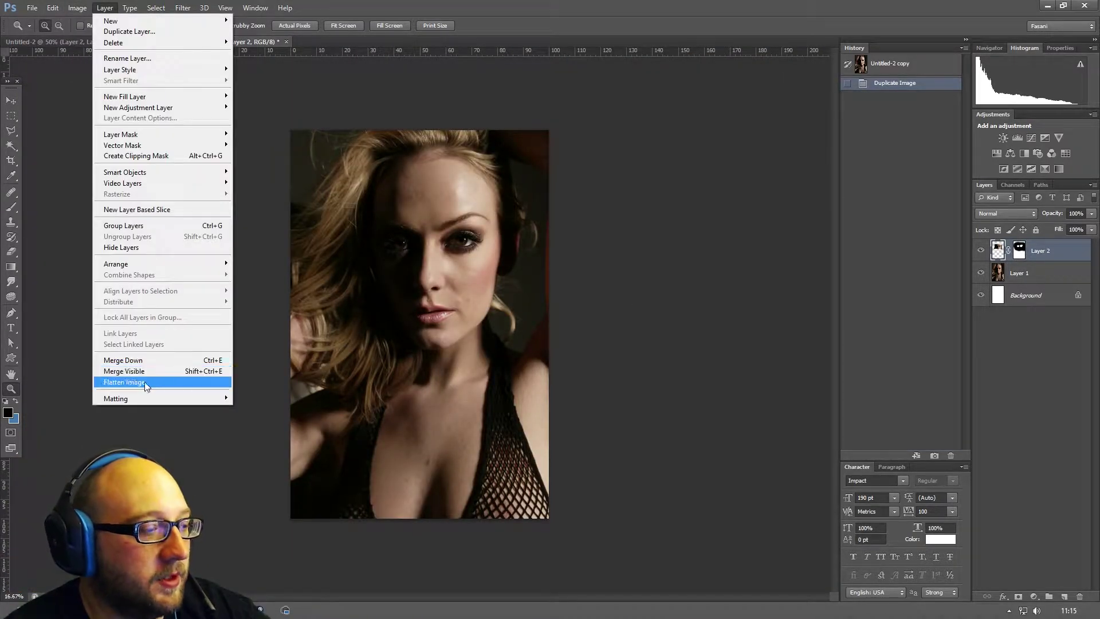
left_click(142, 382)
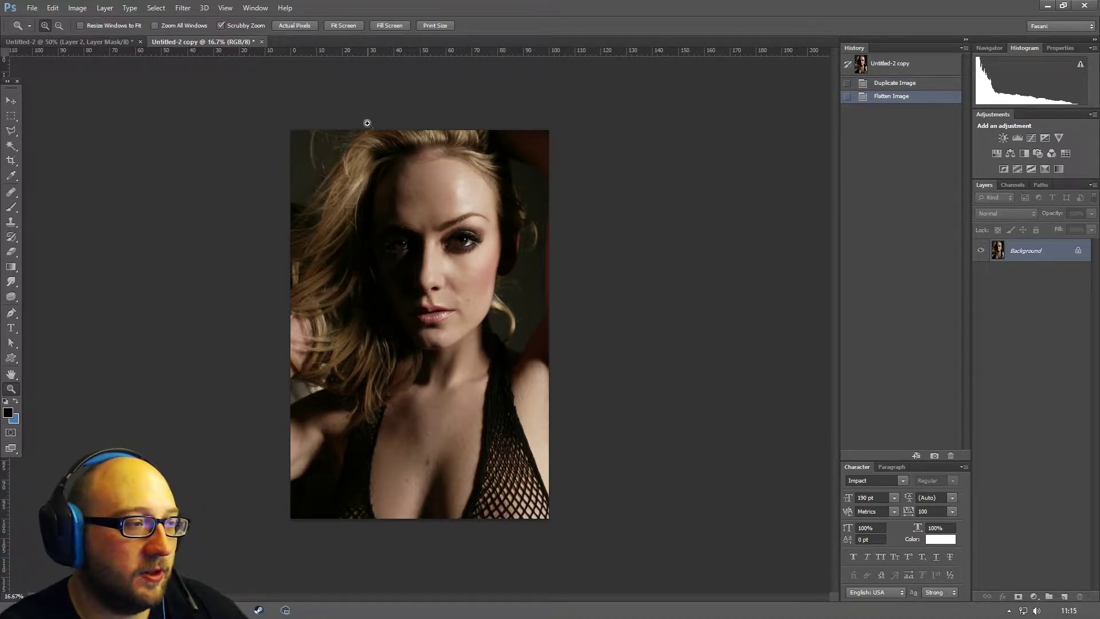
- Copy the entire flattened canvas into Untitled-2 as a new top layer, and hide Layer 2
key("ctrl+a")
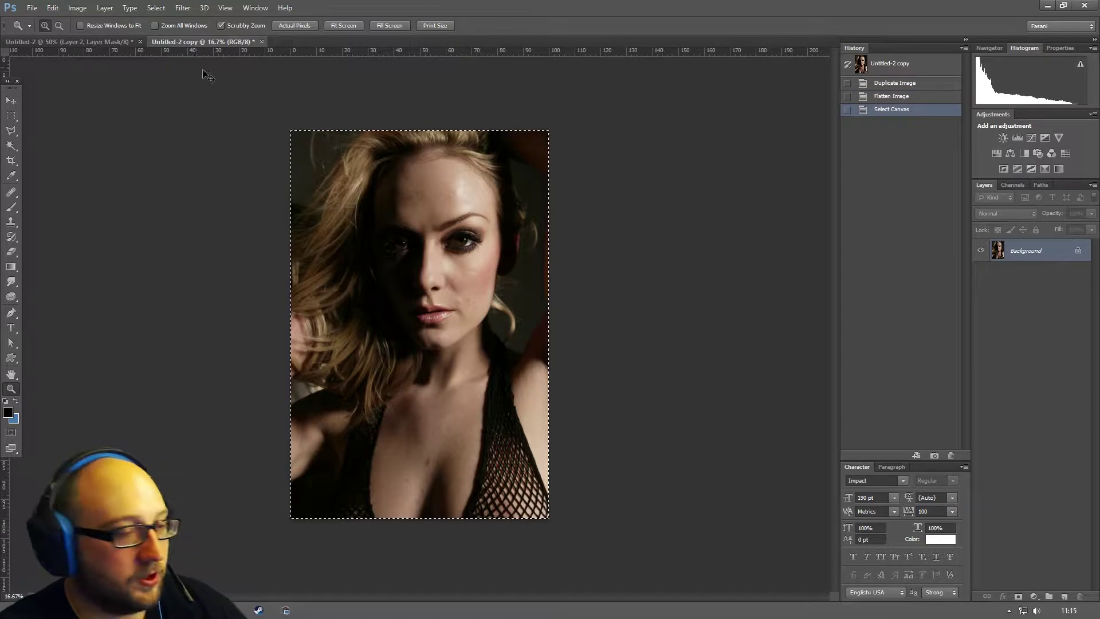
key("ctrl+c")
left_click(90, 43)
key("ctrl+v")
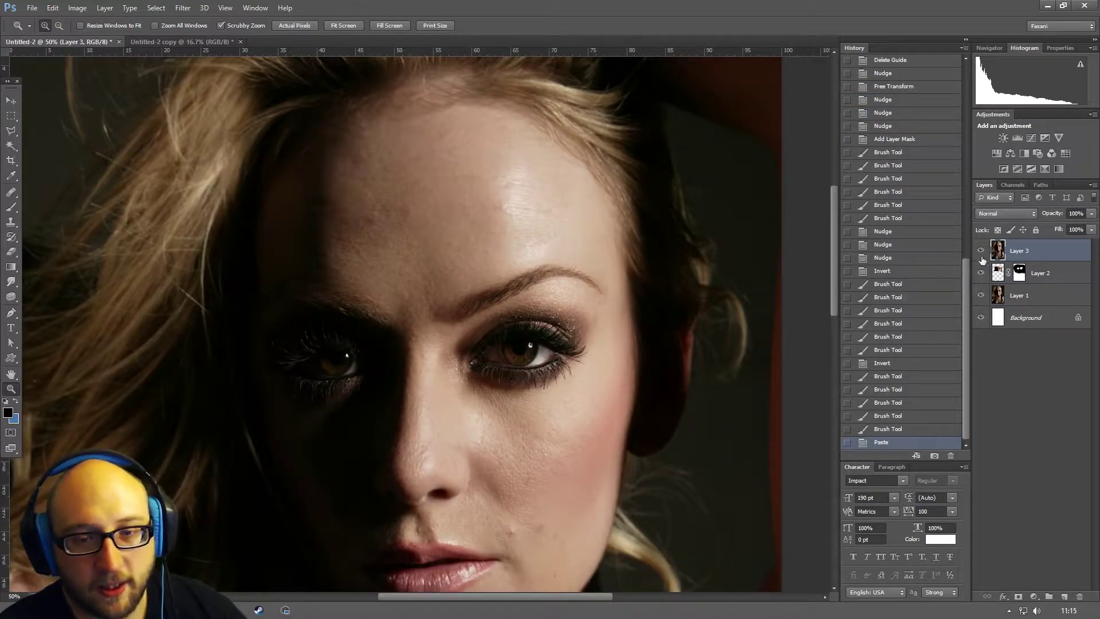
left_click(981, 274)
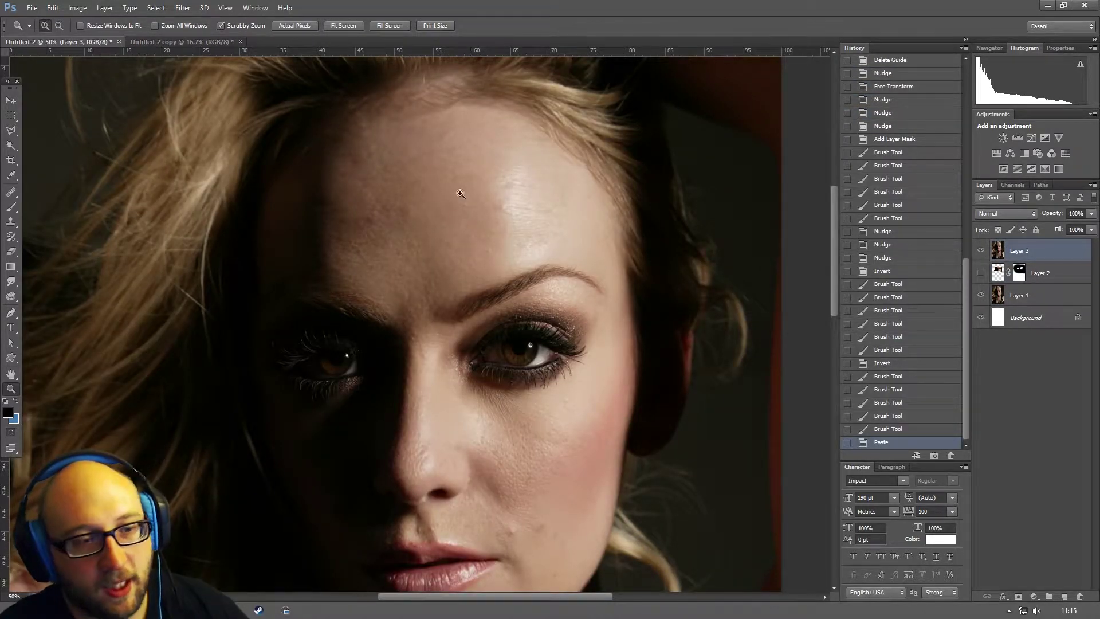
- Close the Untitled-2 copy document without saving its changes
left_click(175, 43)
left_click(240, 42)
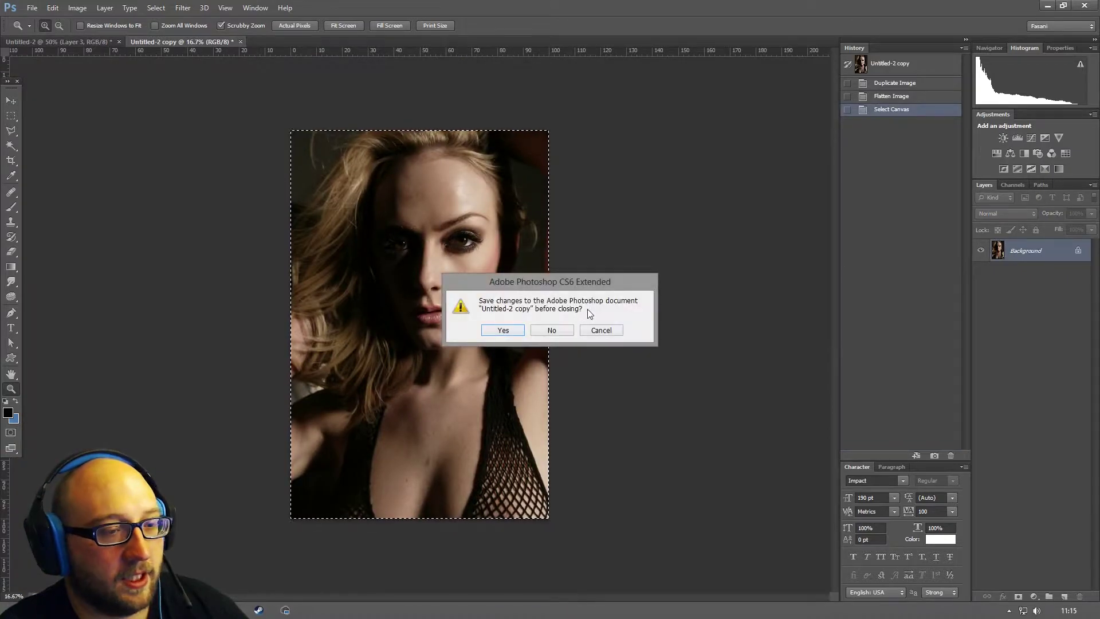
left_click(556, 331)
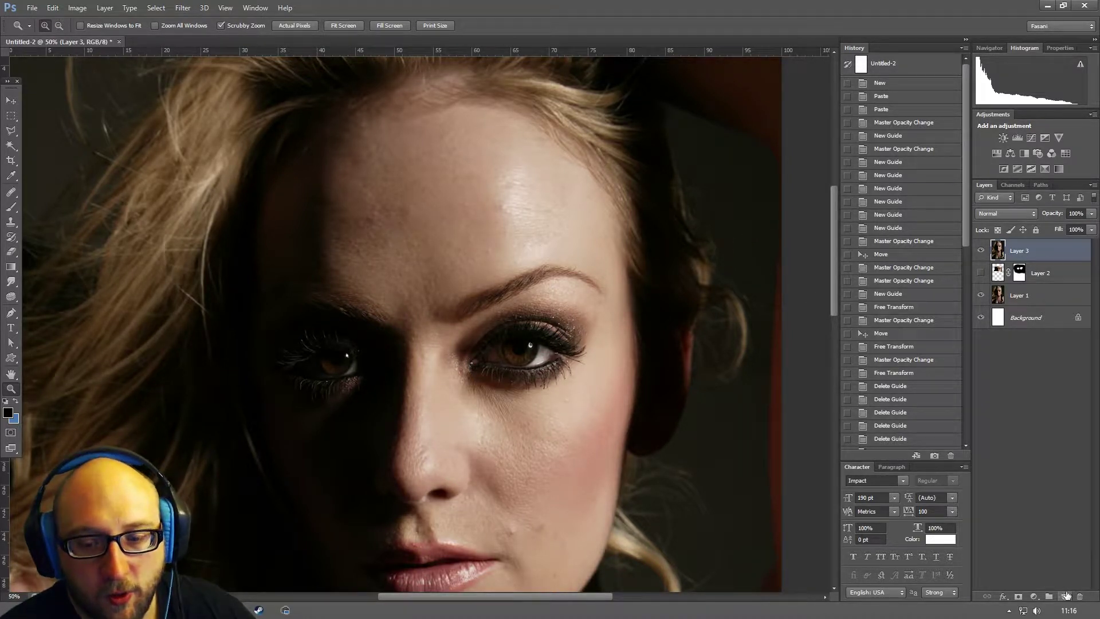
- Add a new empty layer above Layer 3
left_click(1065, 596)
left_click(8, 210)
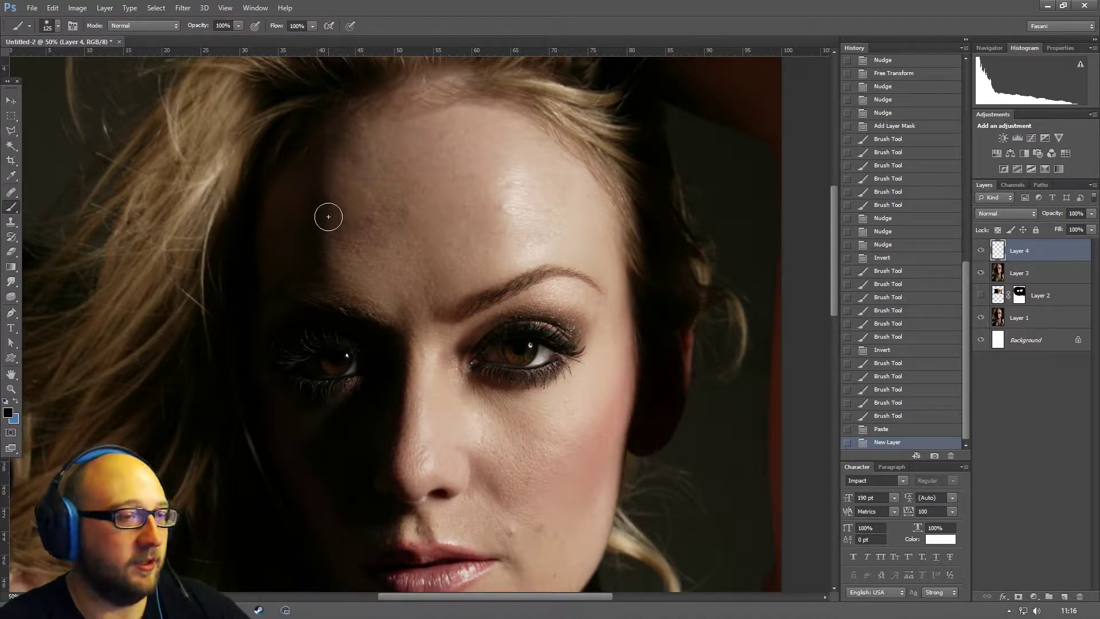
key("bracketleft")
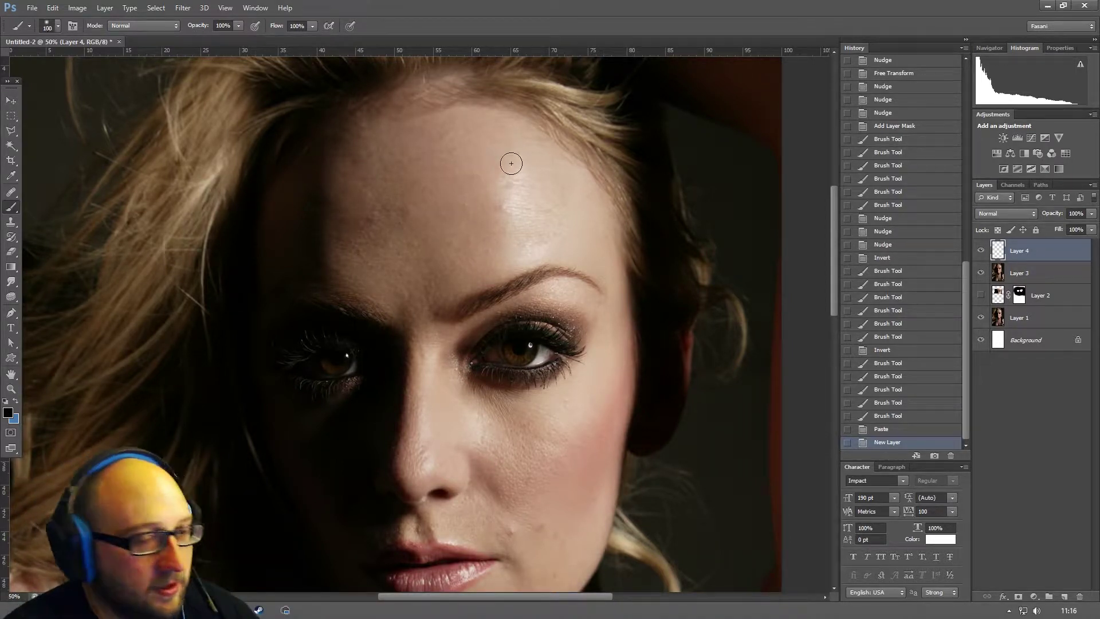
key("bracketleft")
left_click(509, 162, "alt")
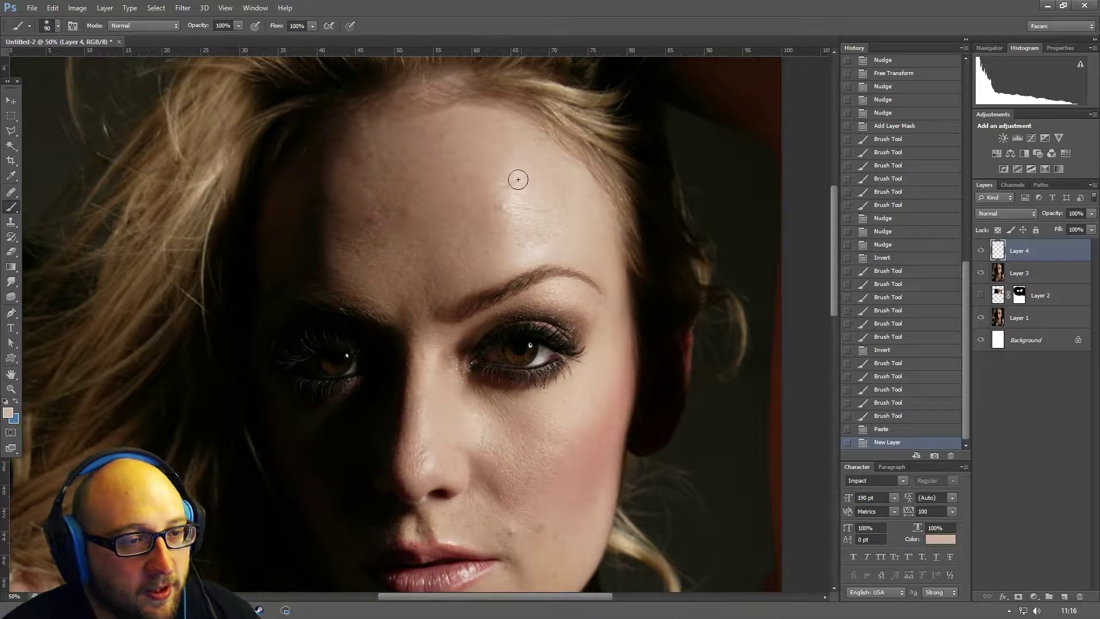
left_click(504, 172)
key("ctrl+z")
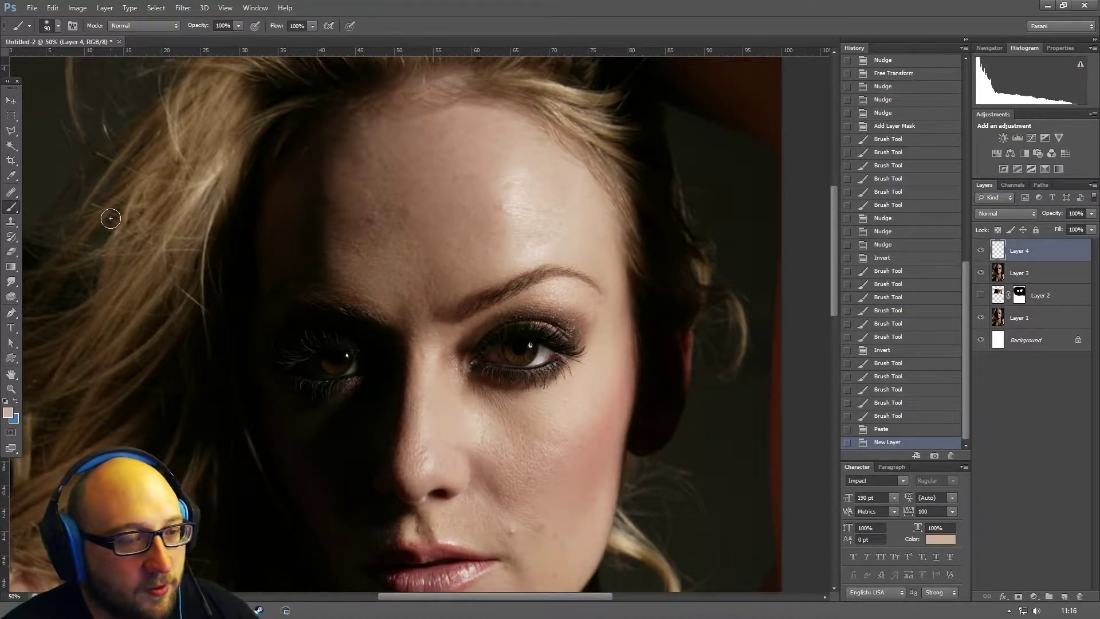
- Use the Healing Brush on the new layer to remove small blemishes from the upper and middle forehead
left_click_drag(11, 192, 38, 194)
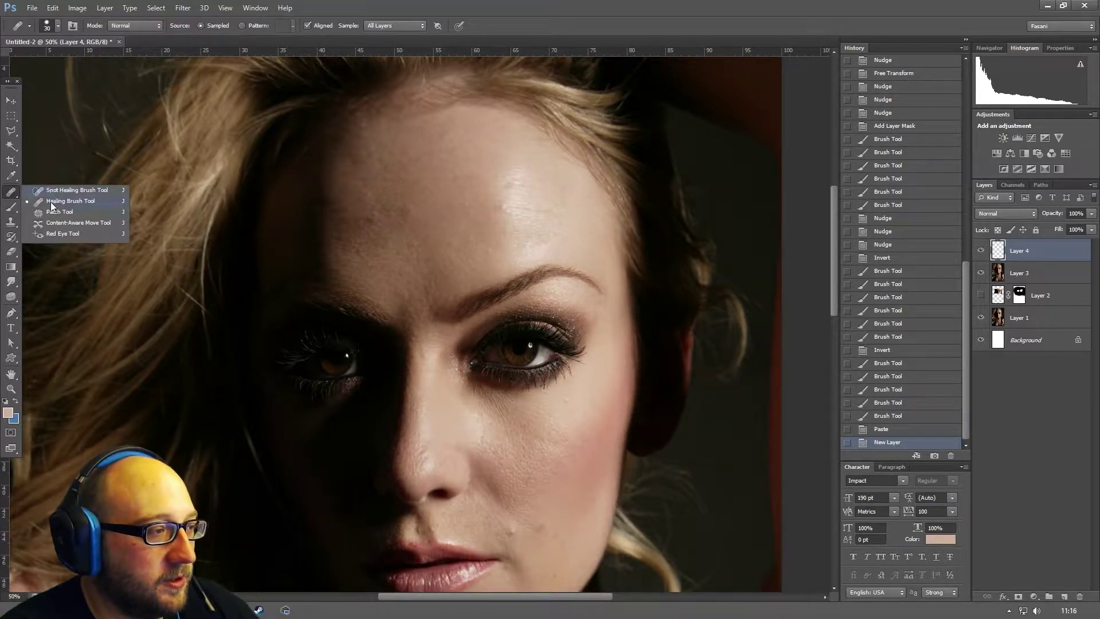
left_click(51, 204)
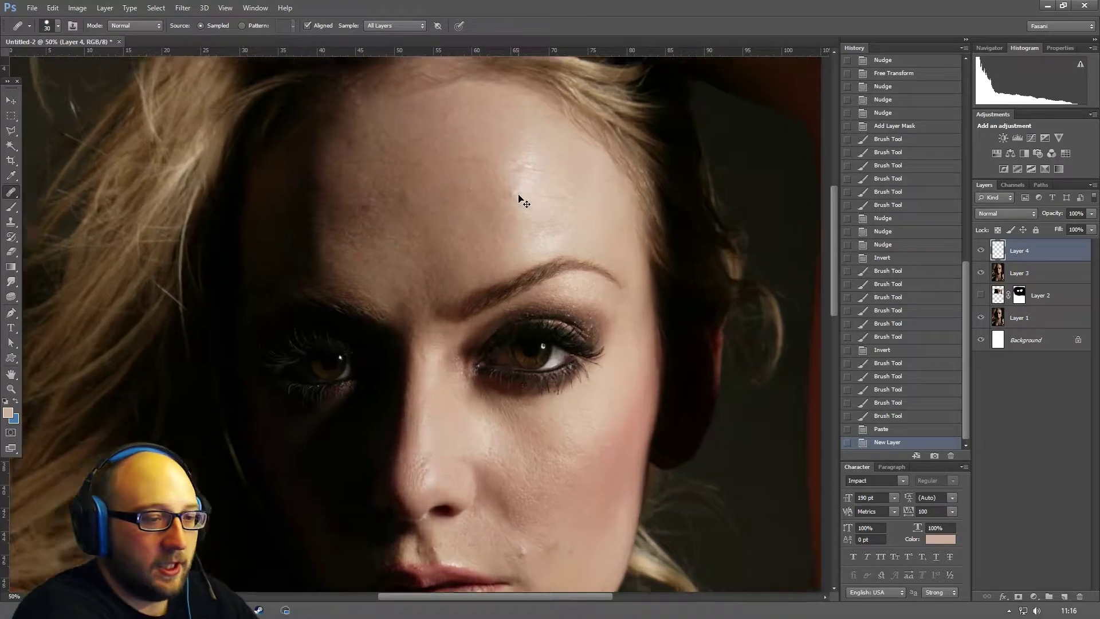
key("ctrl+plus")
left_click_drag(518, 195, 465, 394)
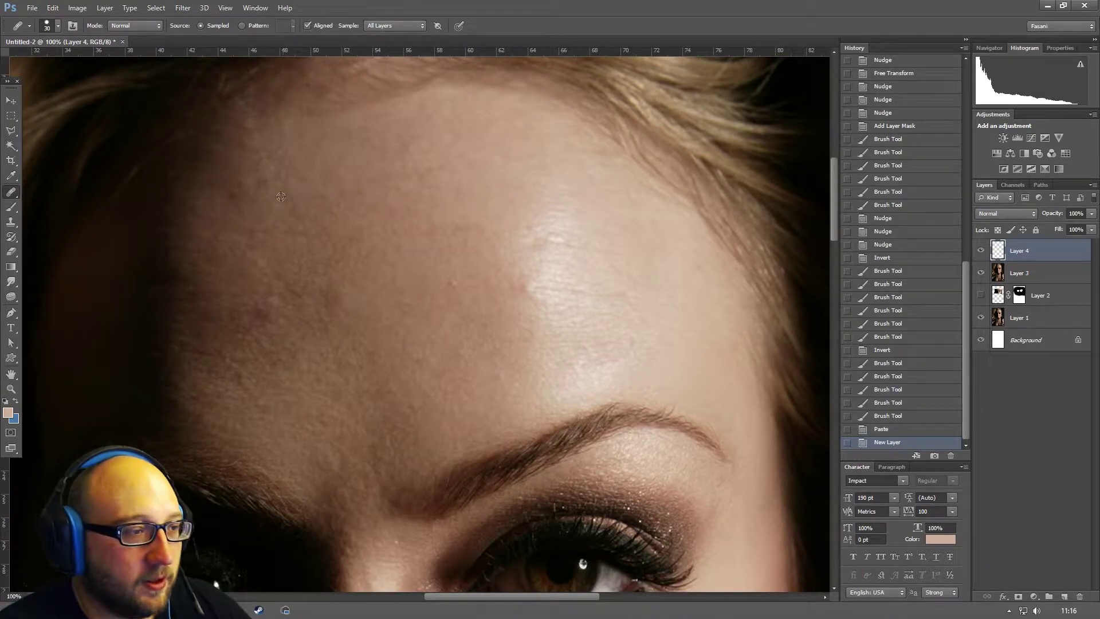
left_click(227, 197)
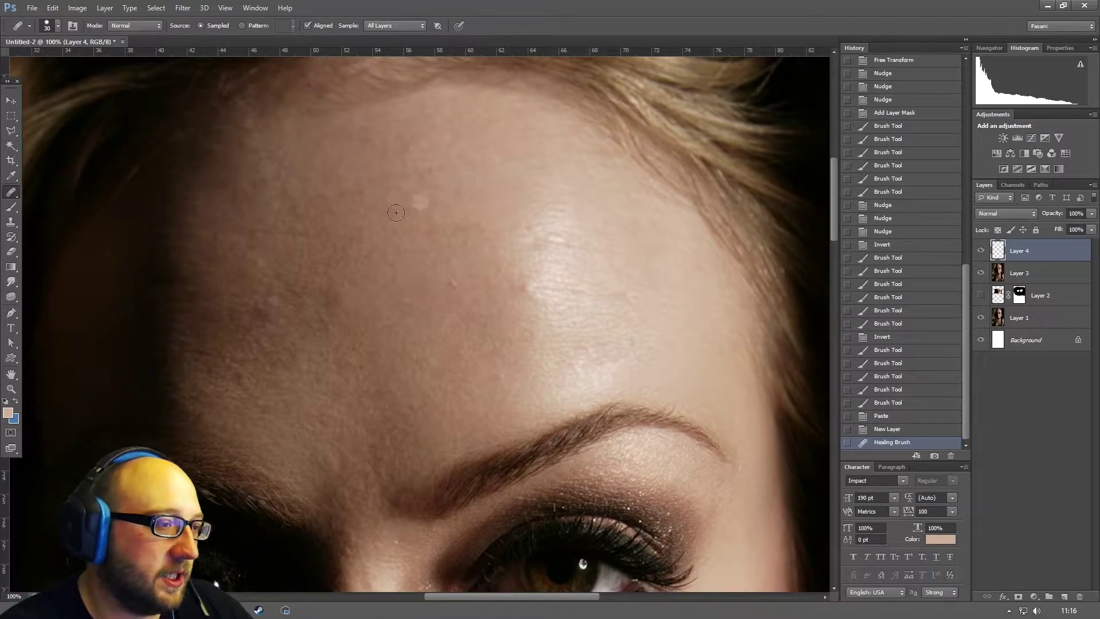
left_click(453, 284)
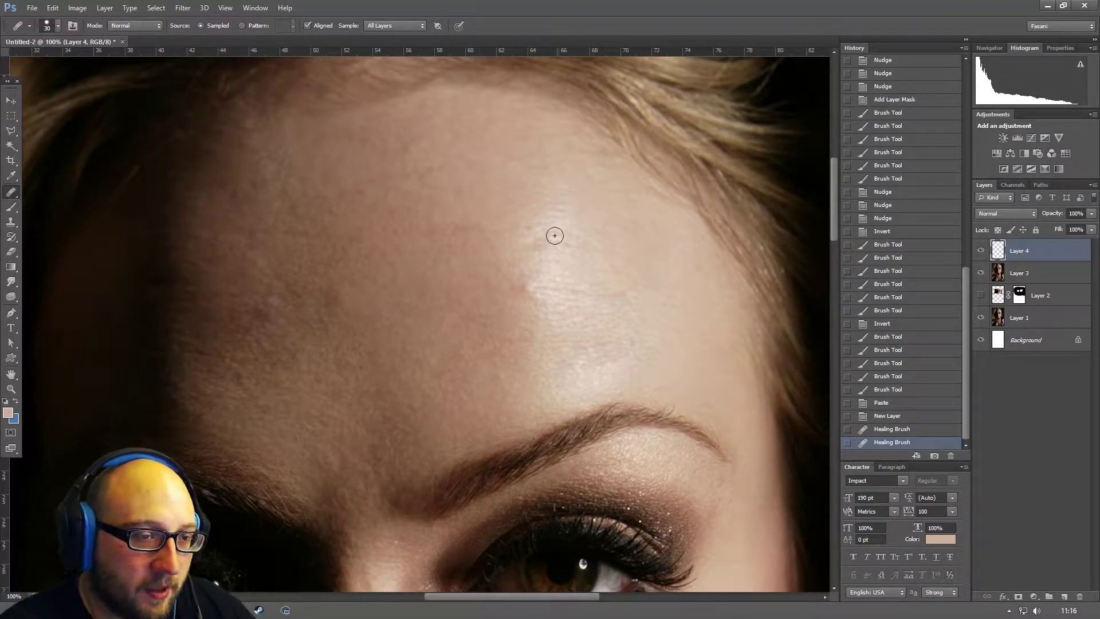
- Heal the blemishes and red spot in and around the bright highlight on the forehead
left_click(585, 286)
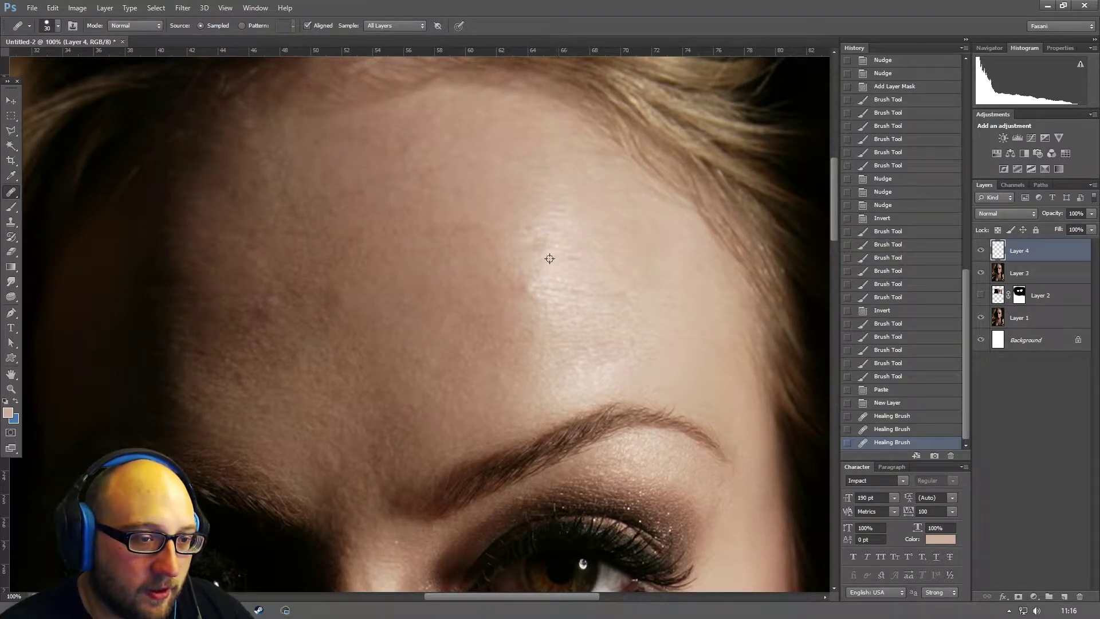
left_click(547, 256)
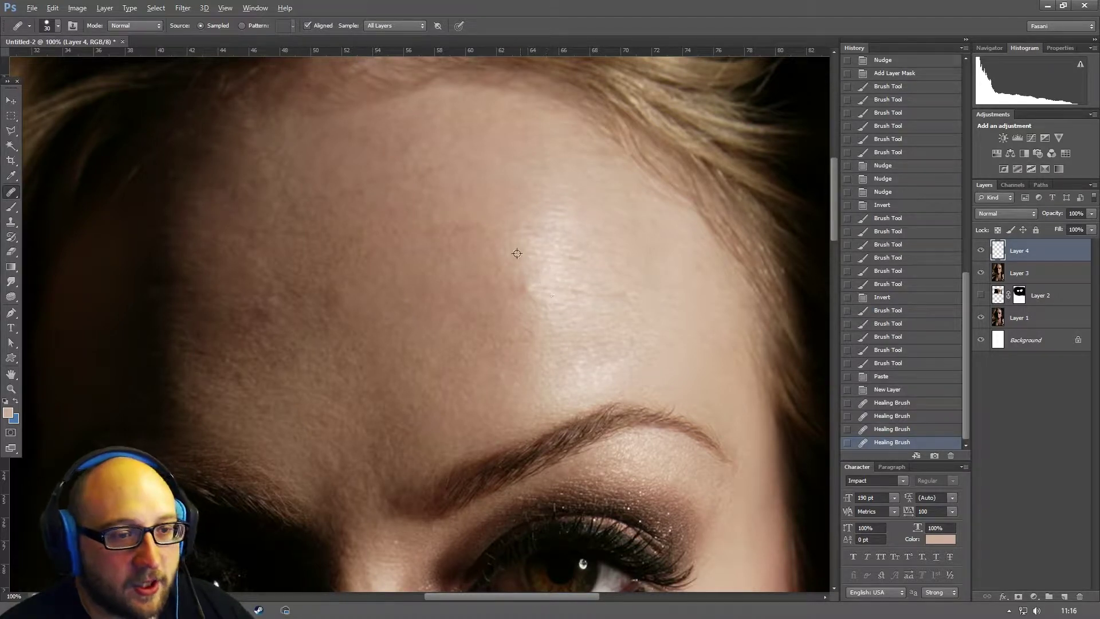
mouse_move(524, 278)
left_mouse_down()
mouse_move(528, 298)
mouse_move(542, 287)
mouse_move(510, 295)
mouse_move(503, 266)
mouse_move(521, 254)
left_mouse_up()
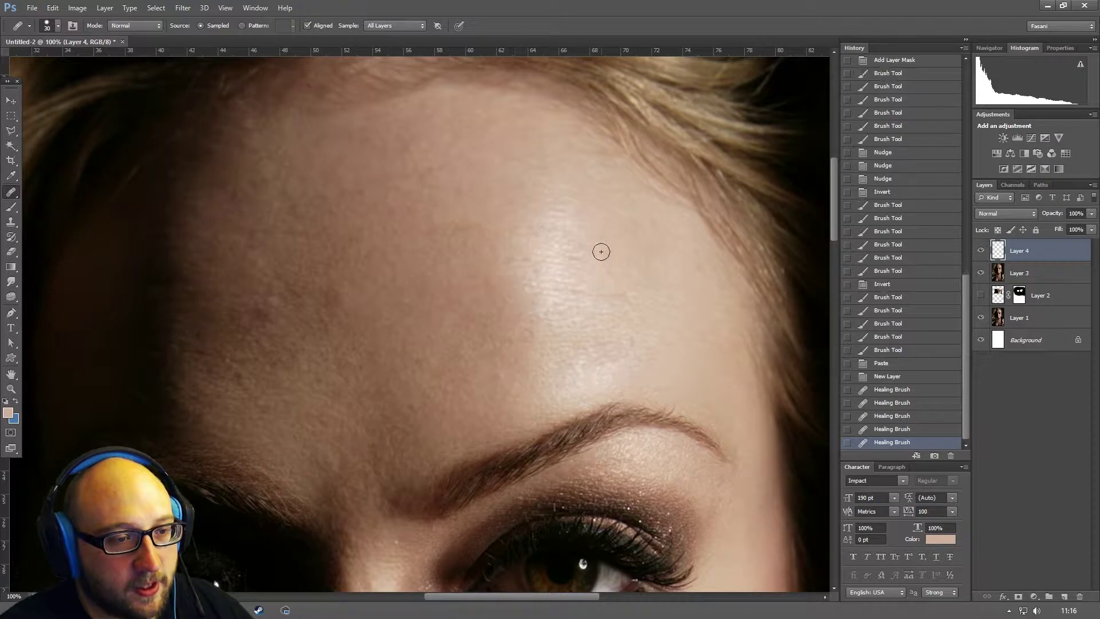
left_click(619, 297)
left_click(636, 346)
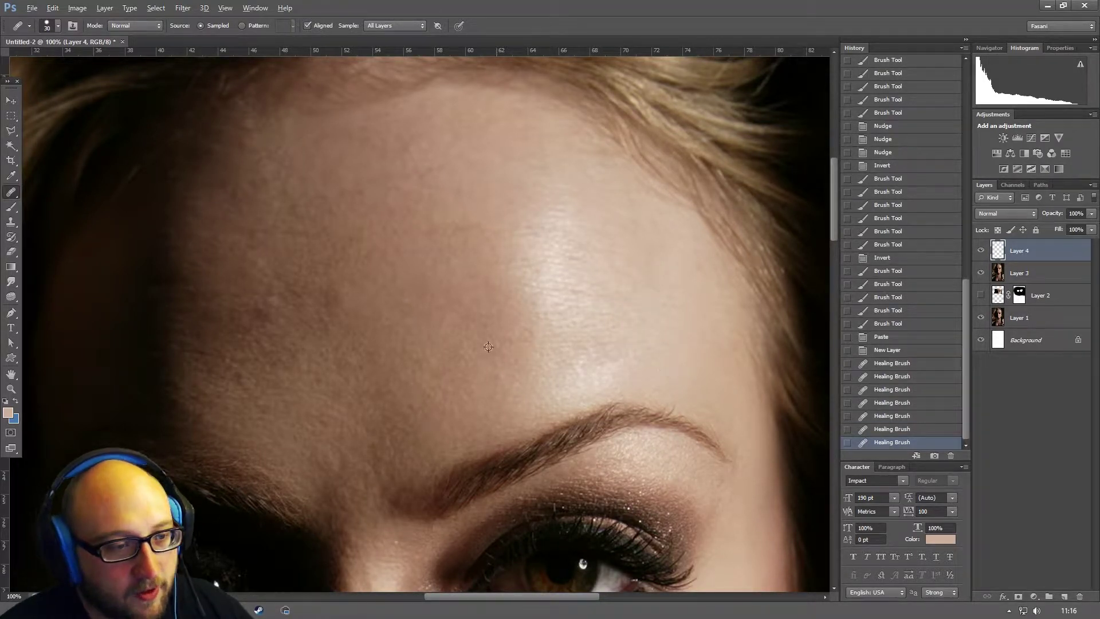
- Heal the uneven spots down the centre of the forehead, from above the inner brow up towards the hairline
left_click(441, 396)
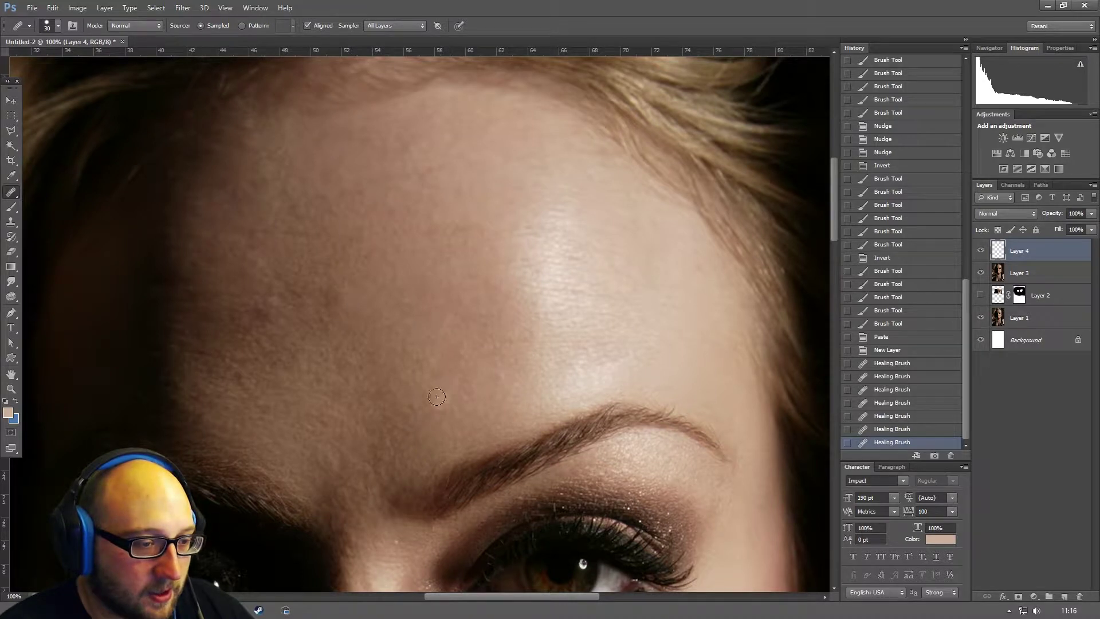
left_click(496, 372)
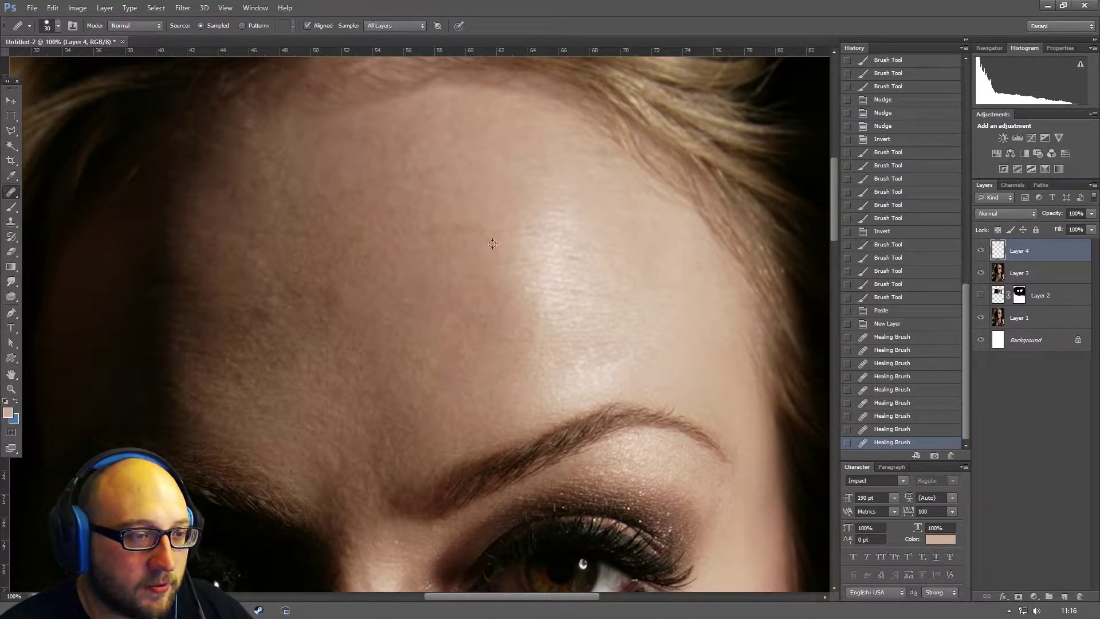
left_click(465, 238)
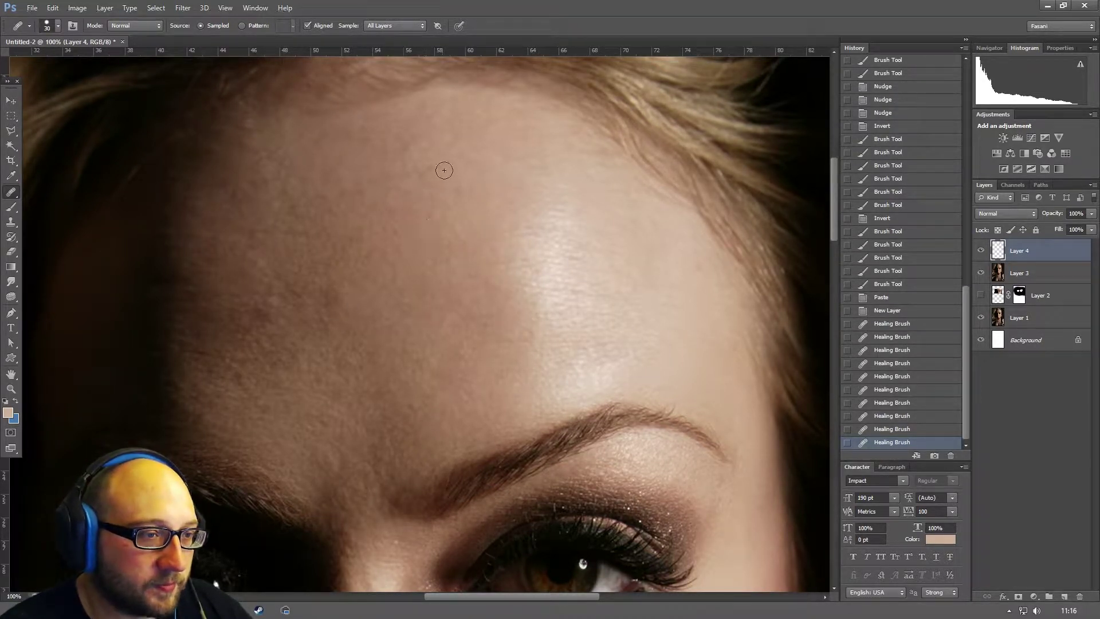
left_click(417, 160)
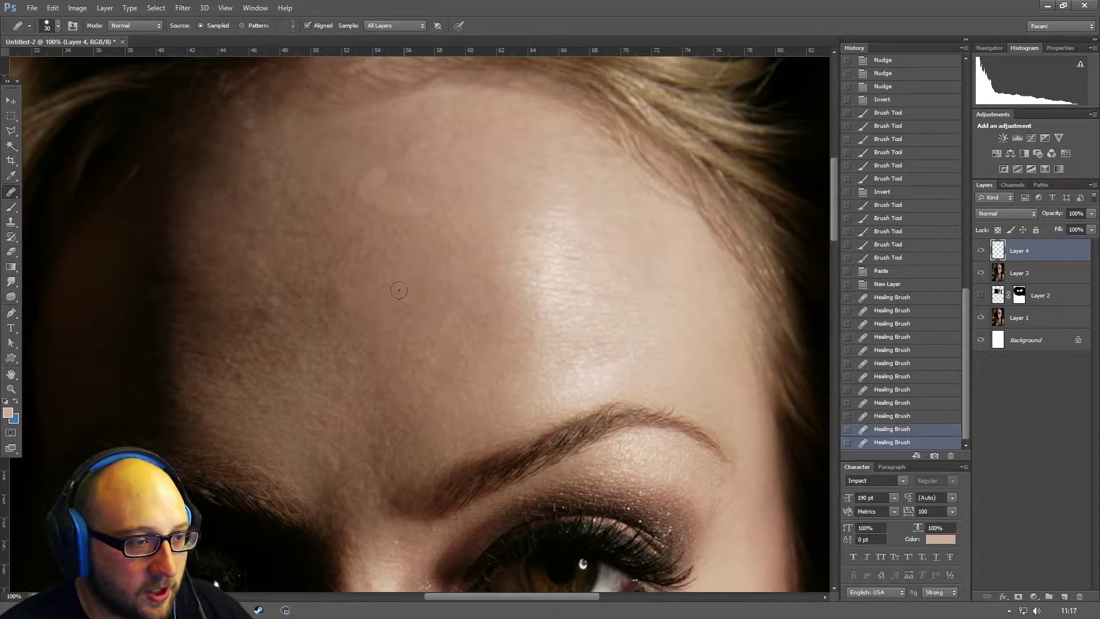
left_click(385, 201)
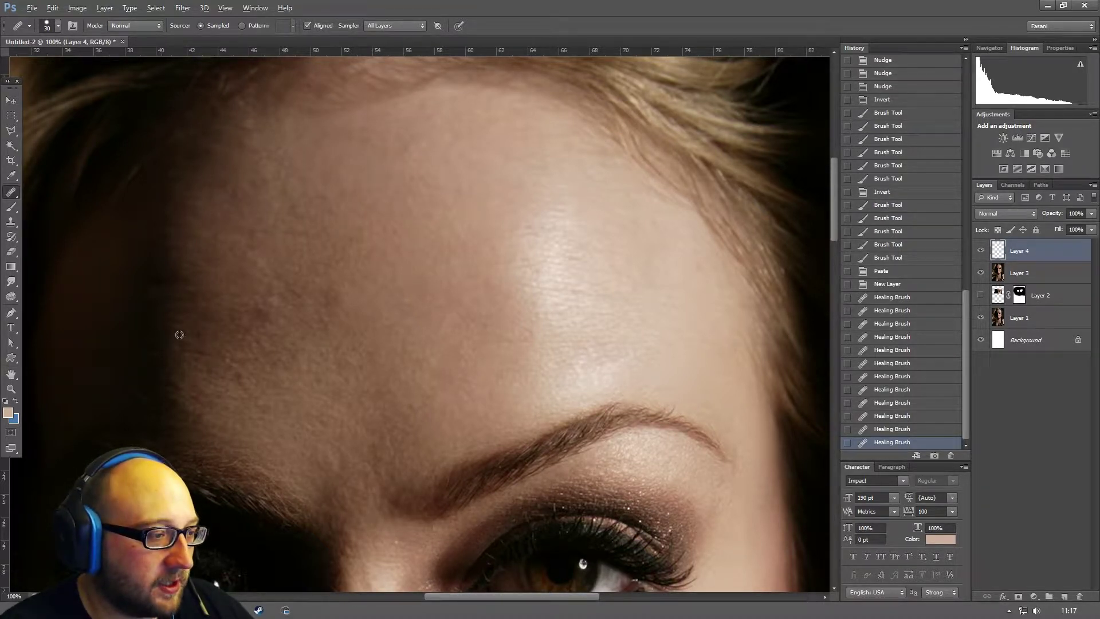
- Heal the dark blotches and rough patches on the shadowed side of the forehead
left_click(189, 290)
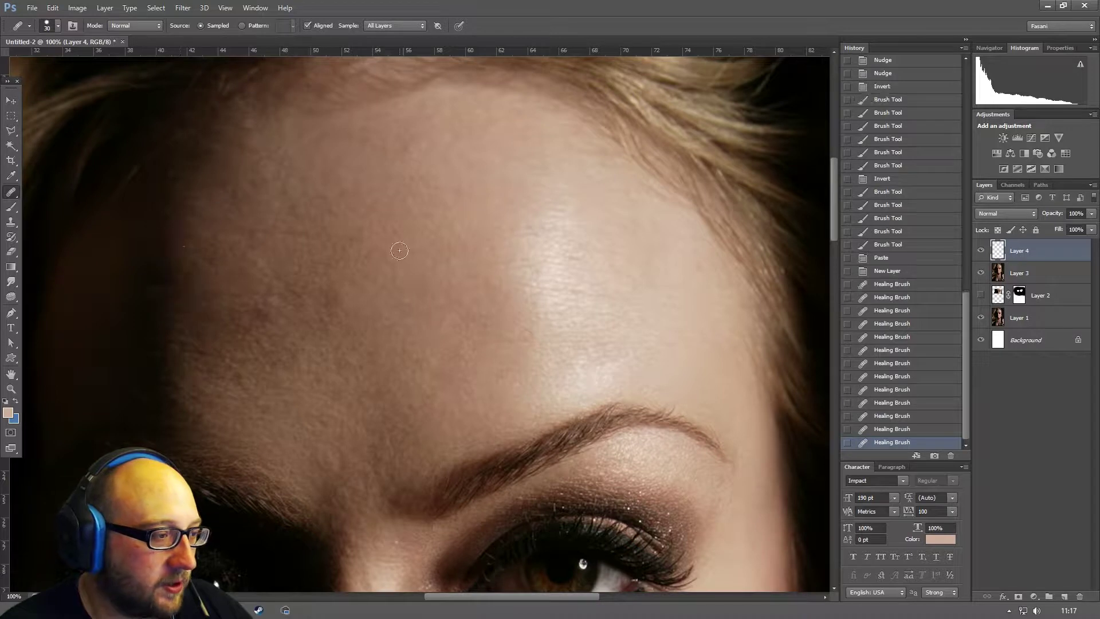
left_click(269, 308)
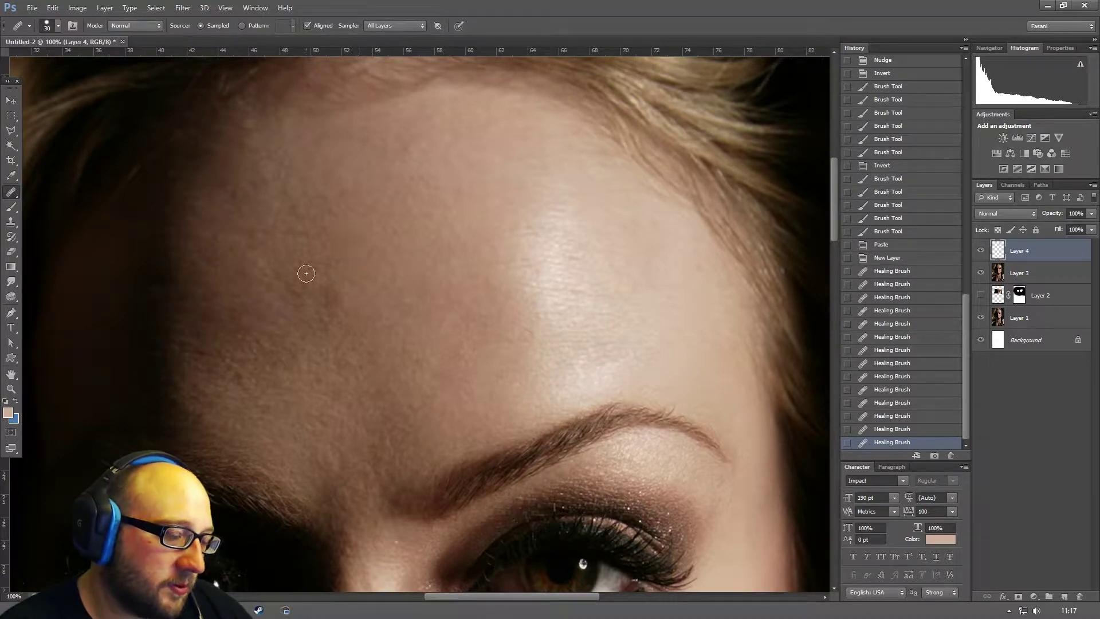
left_click(331, 303)
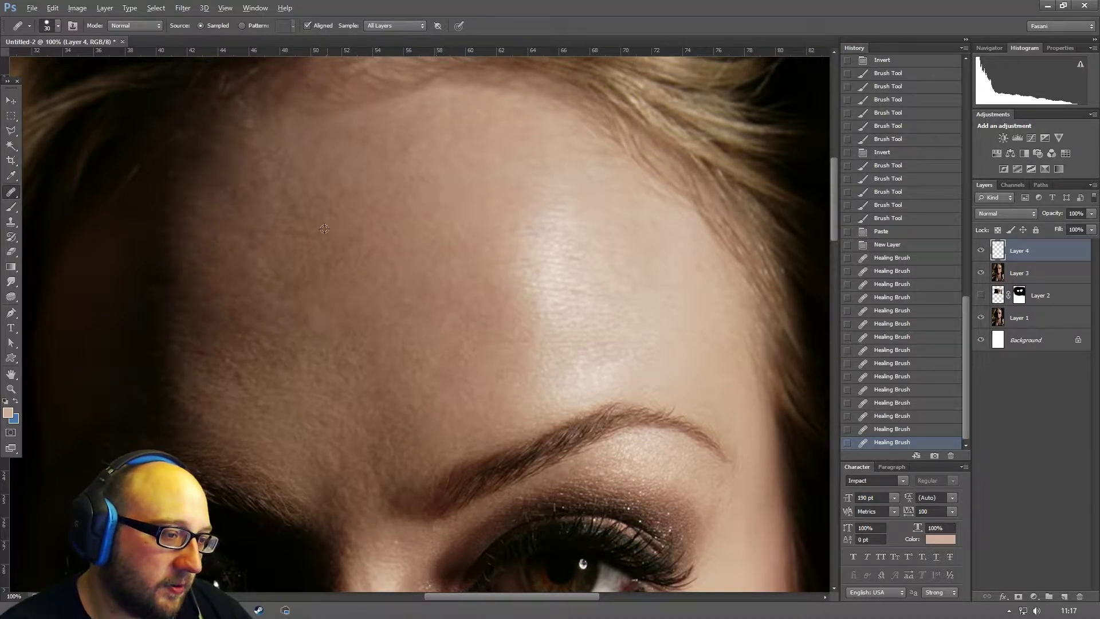
left_click(292, 214)
left_click_drag(252, 235, 326, 236)
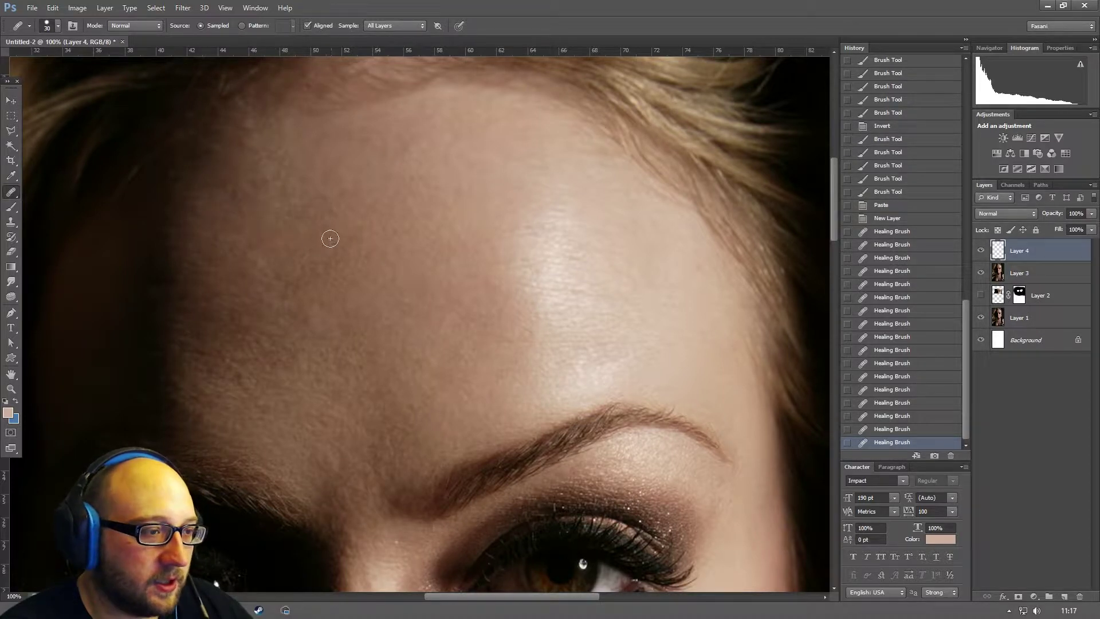
- Heal the remaining marks above both brows and near the hairline on the shadowed side of the forehead
left_click_drag(225, 359, 248, 400)
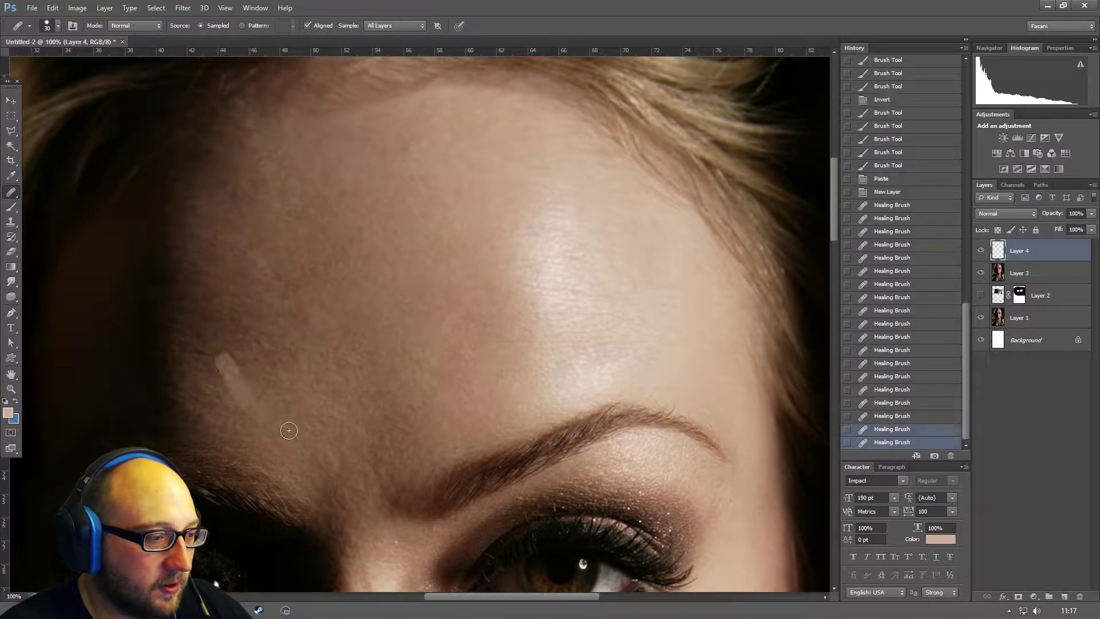
left_click(267, 411)
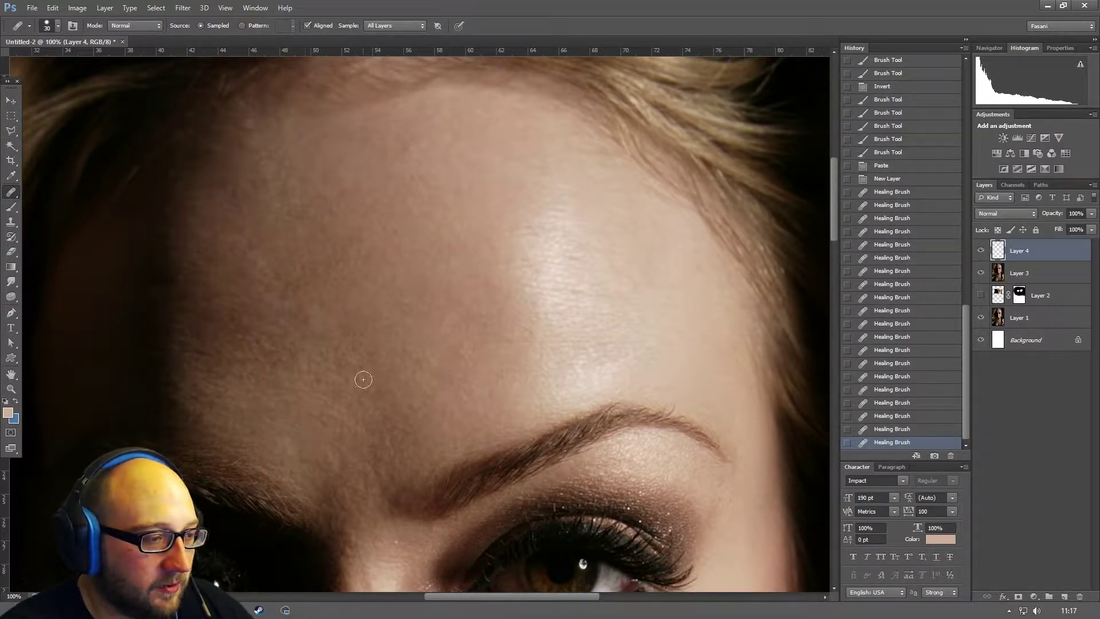
left_click(447, 424)
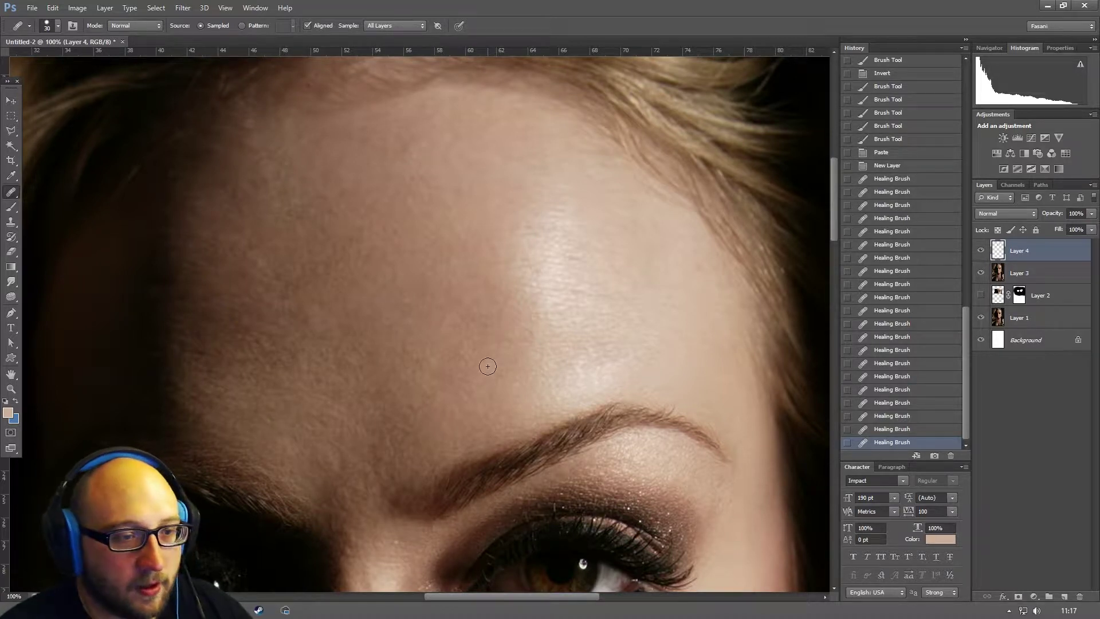
left_click(244, 122)
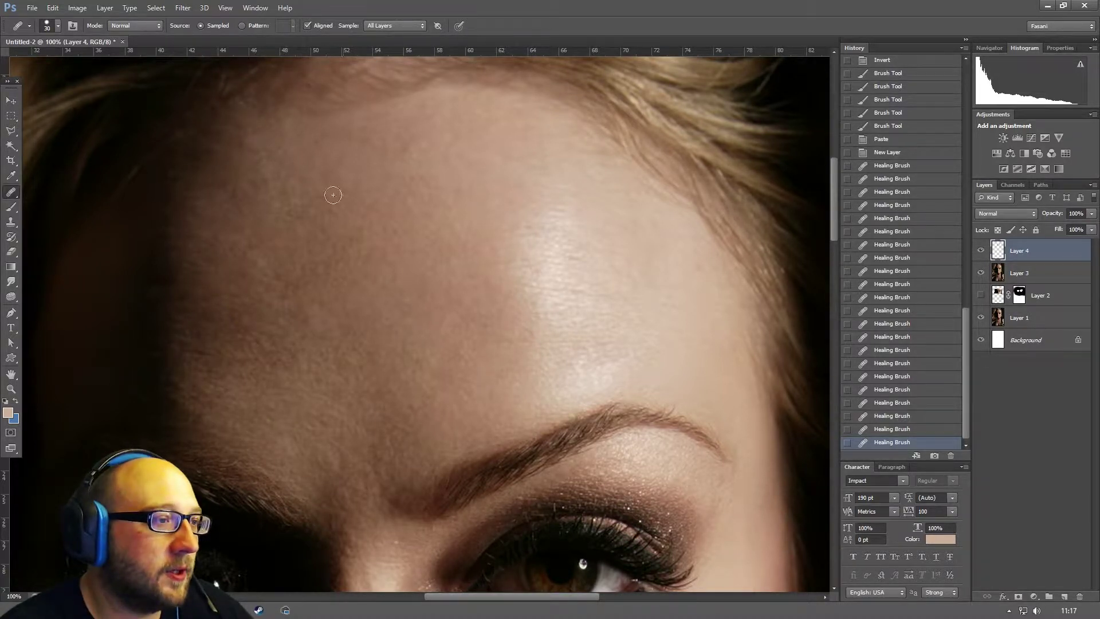
left_click(241, 250)
- Heal the blemishes along the bridge, side and tip of the nose
mouse_move(424, 408)
left_mouse_down()
mouse_move(341, 155)
mouse_move(494, 250)
left_mouse_up()
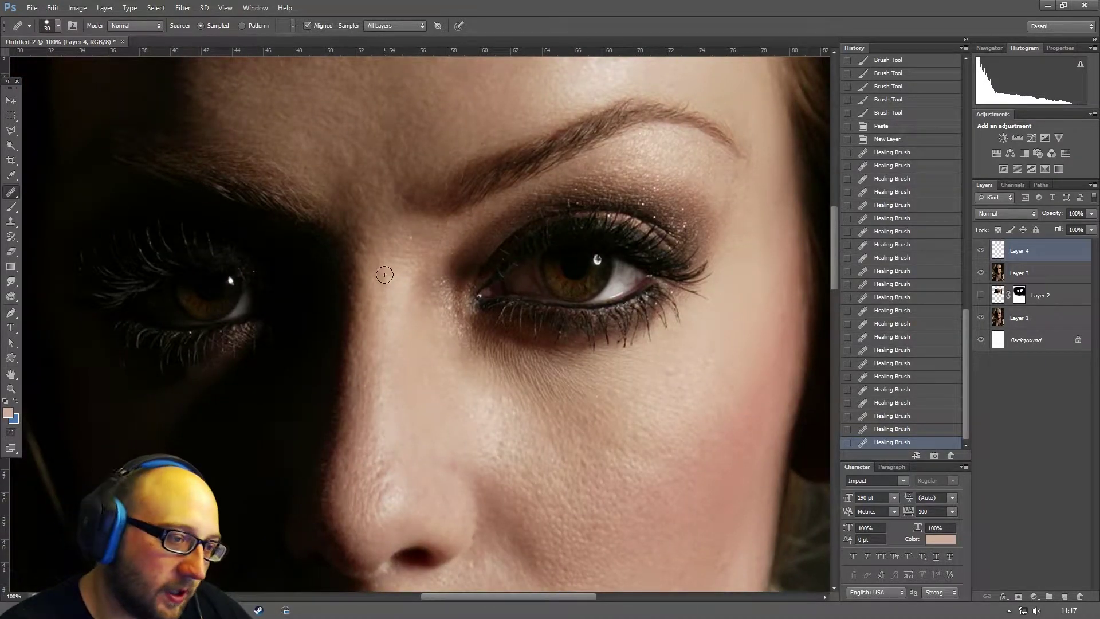
left_click(381, 464)
left_click_drag(383, 398, 365, 196)
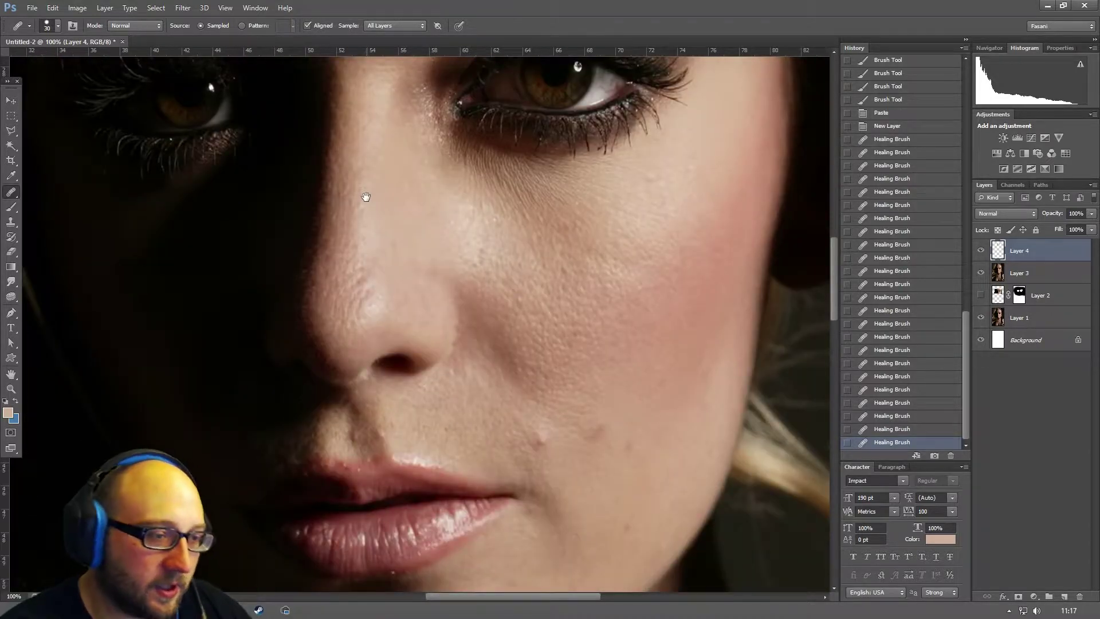
left_click(401, 226)
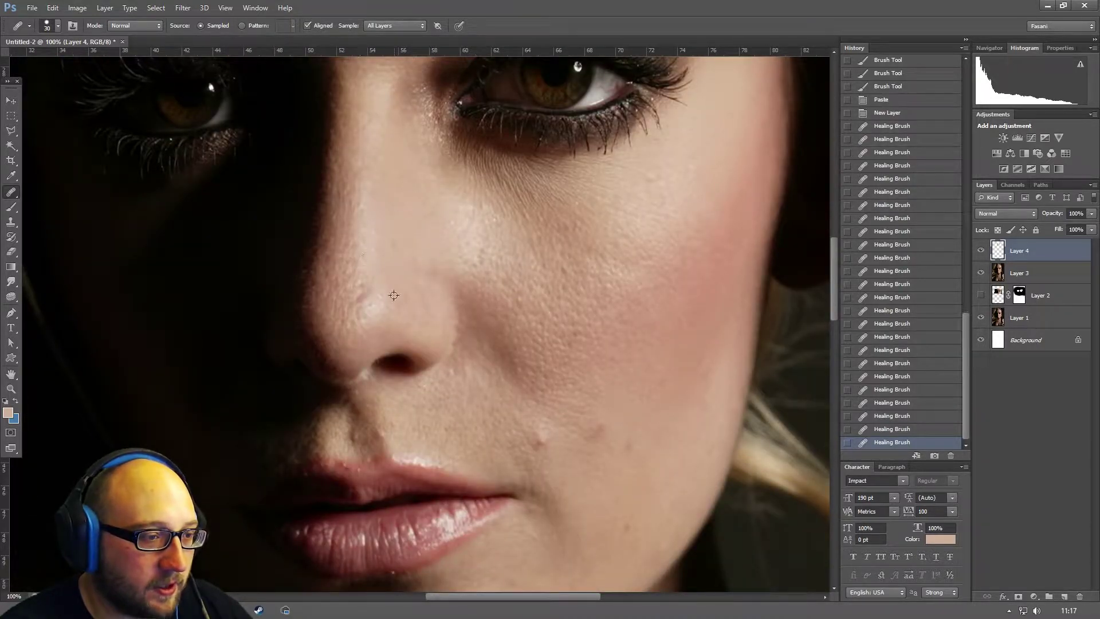
left_click(364, 288)
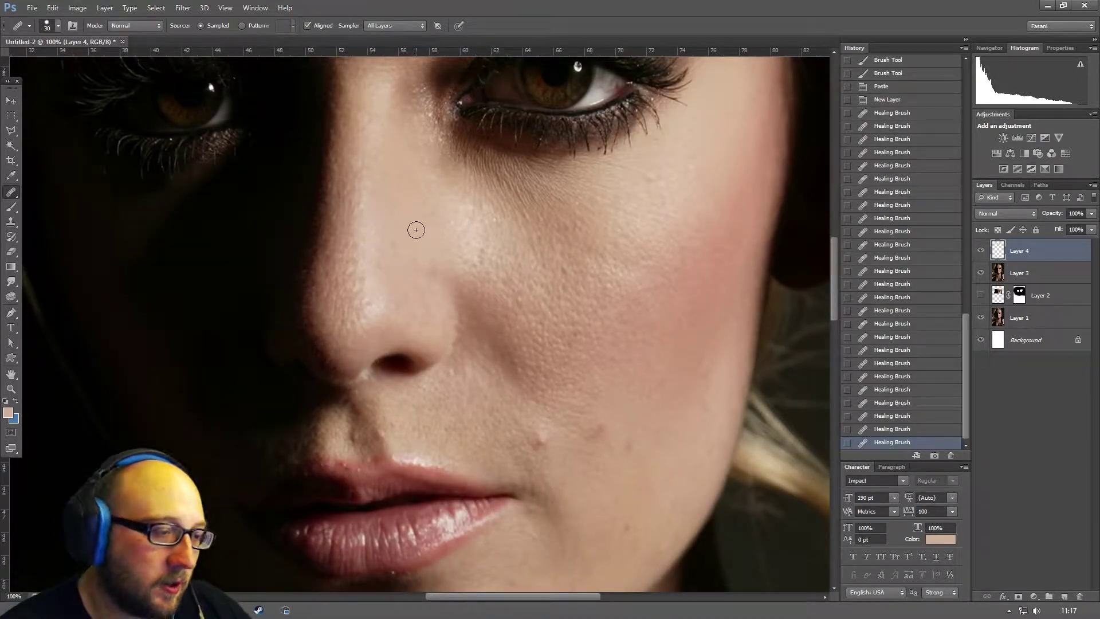
- Heal the spots between nose and upper lip and remove the bump on the cheek beside the mouth corner
left_click_drag(415, 229, 427, 189)
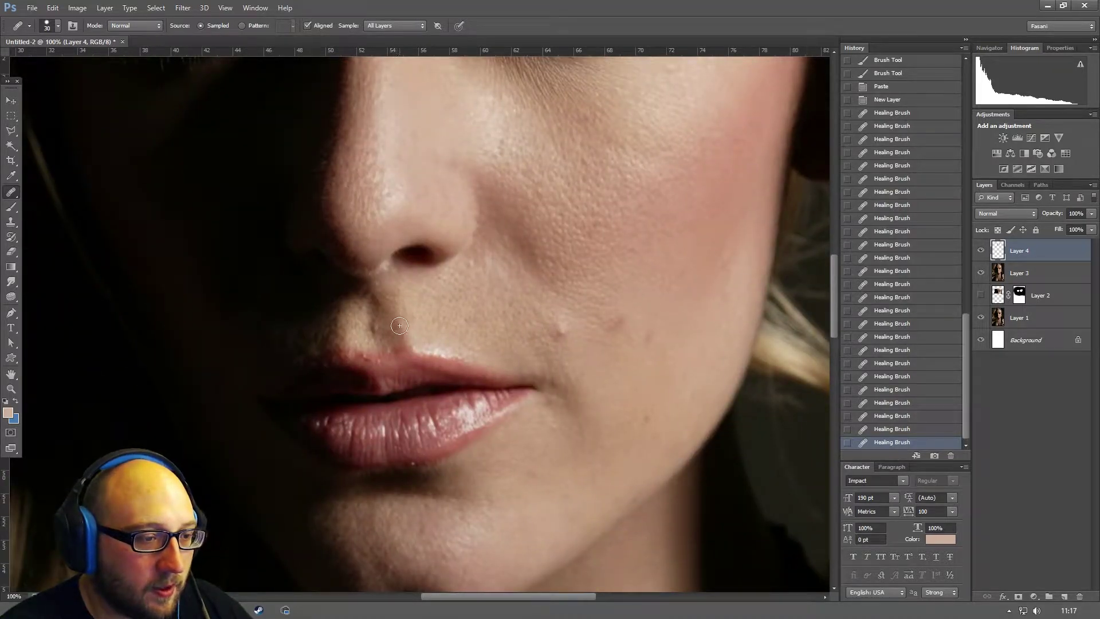
left_click(376, 316)
left_click(376, 315)
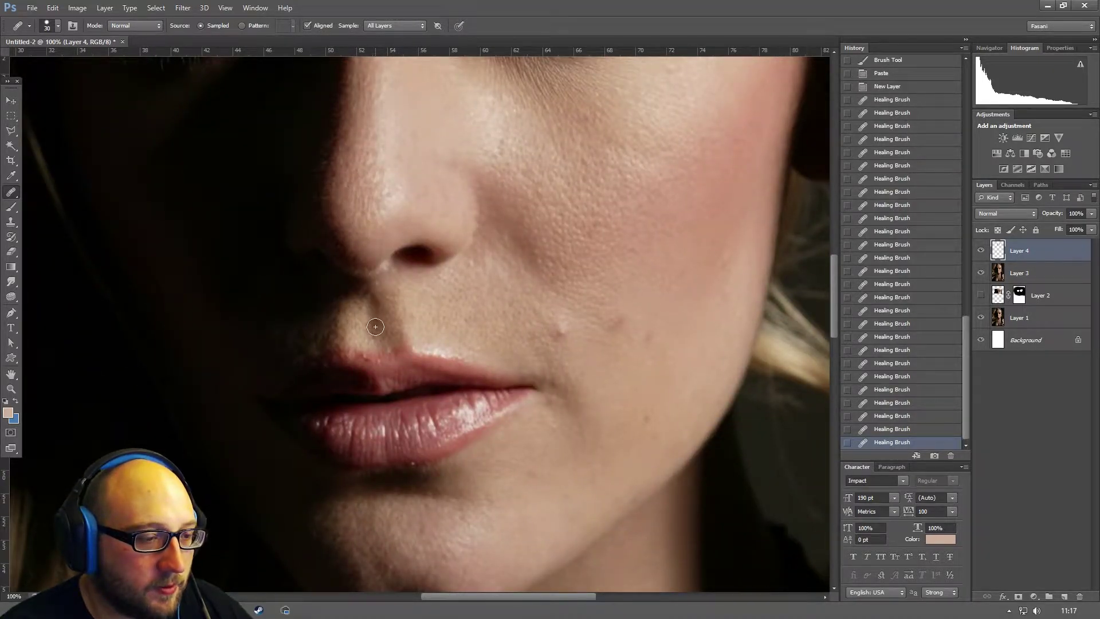
left_click(408, 304)
left_click(427, 312)
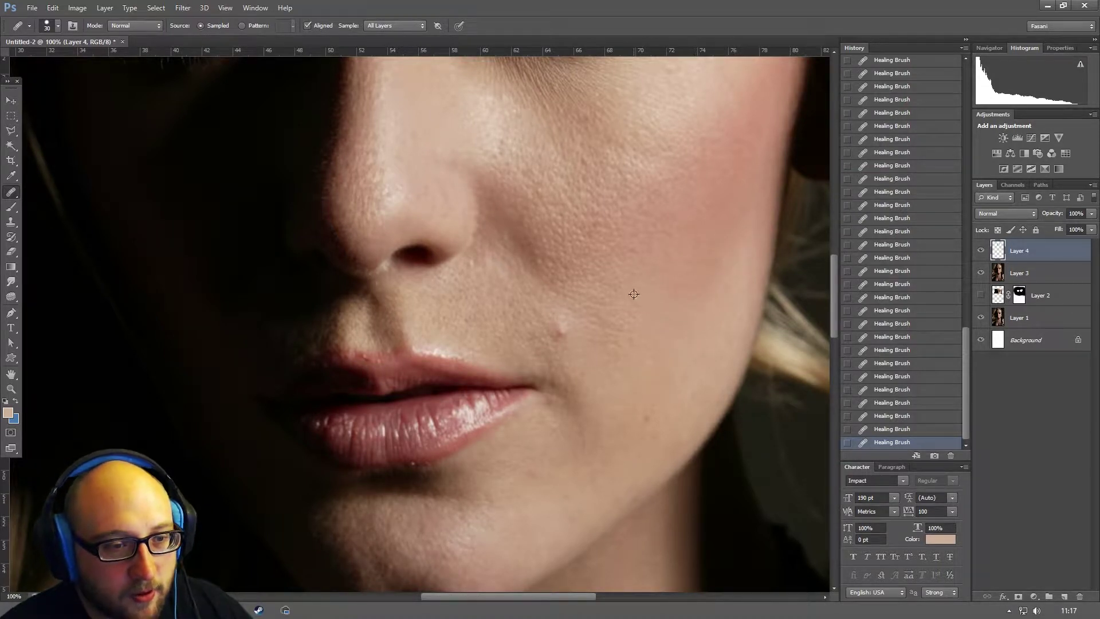
left_click(558, 326)
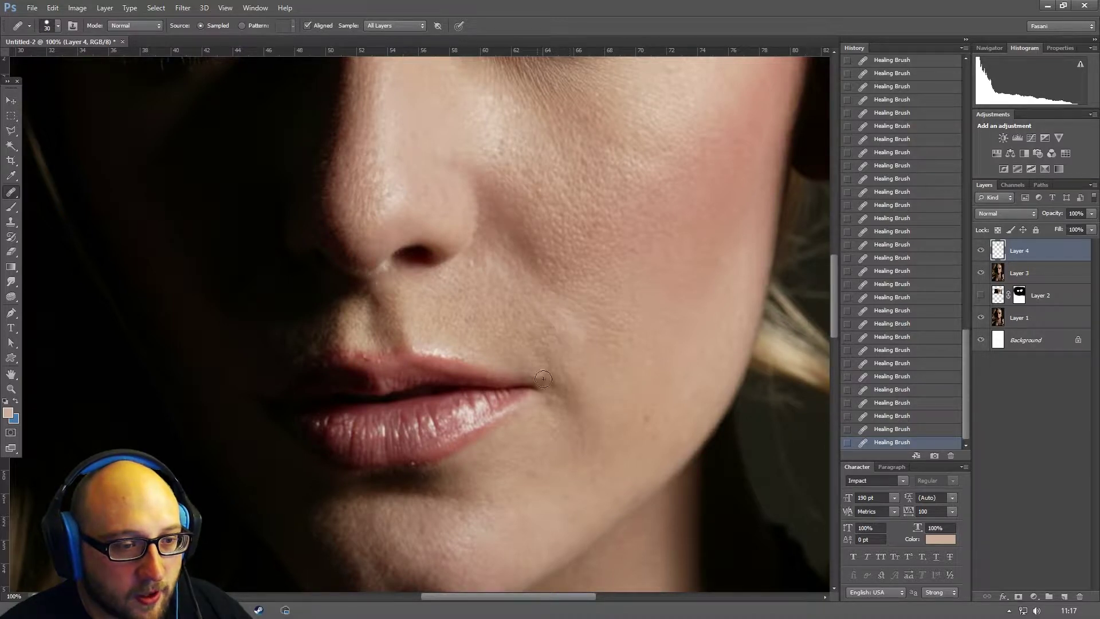
left_click(565, 318)
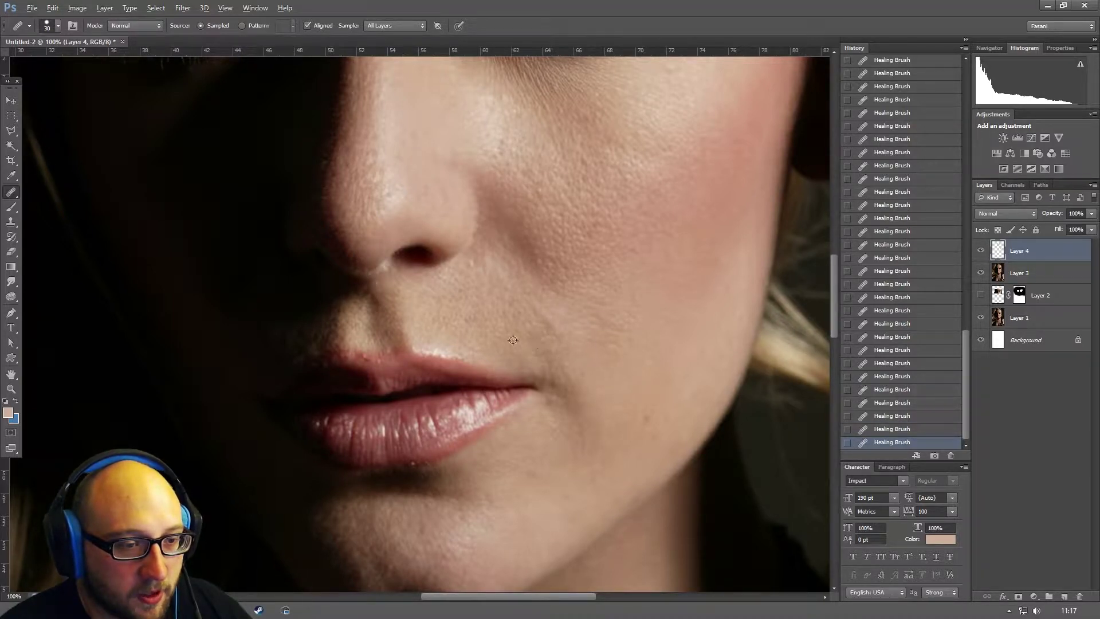
- Heal the marks beside the mouth corner, on the lower cheek near the jaw and on the chin
left_click(524, 322, "alt")
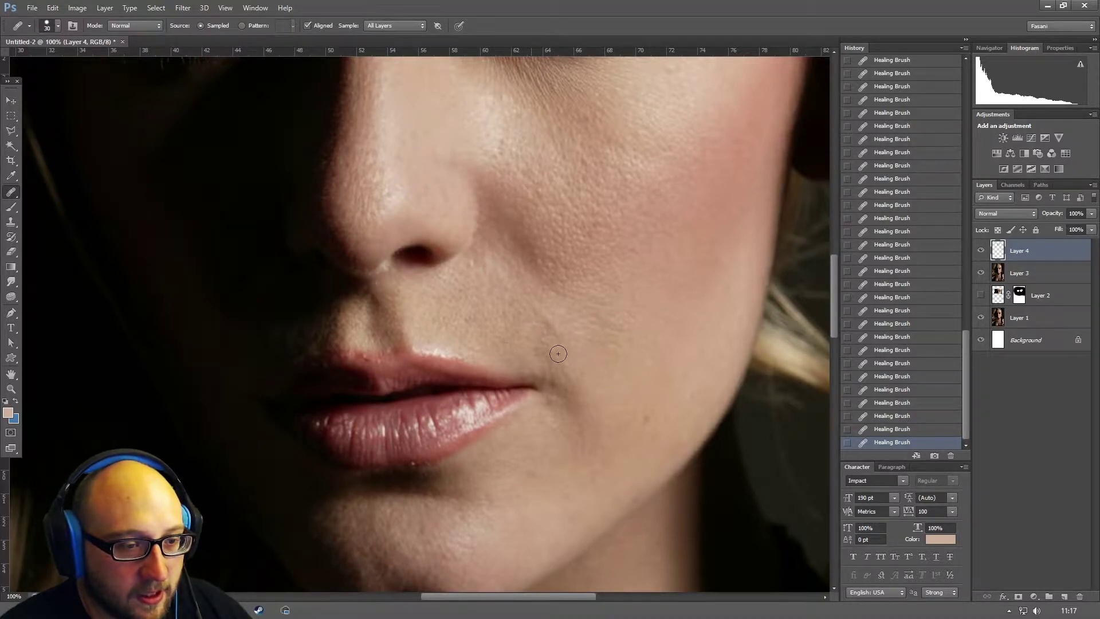
left_click(540, 413)
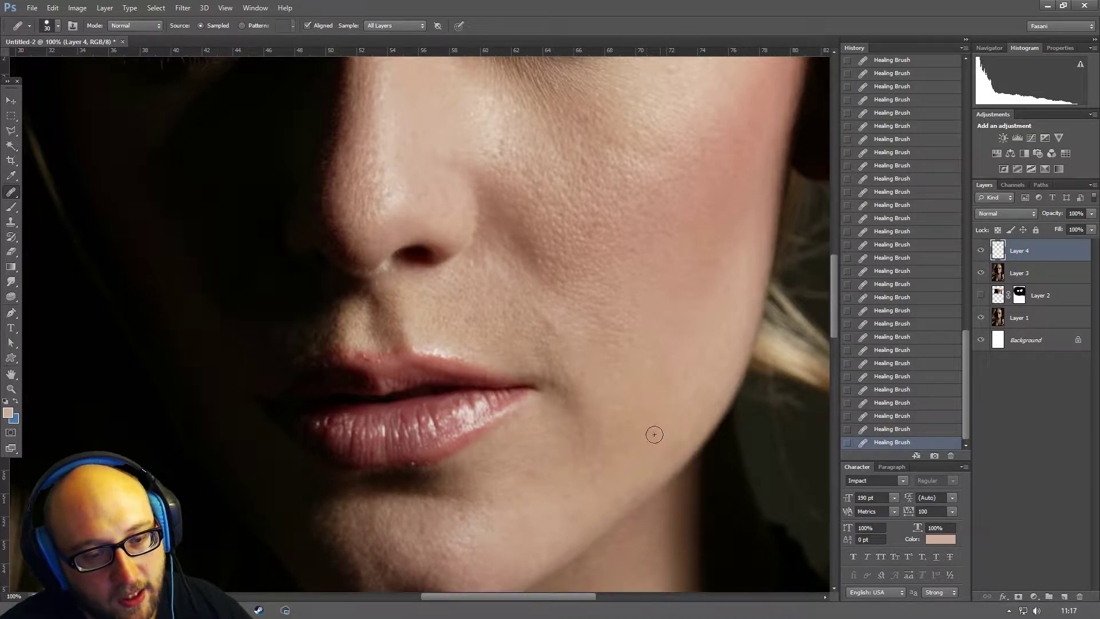
left_click_drag(591, 393, 726, 277)
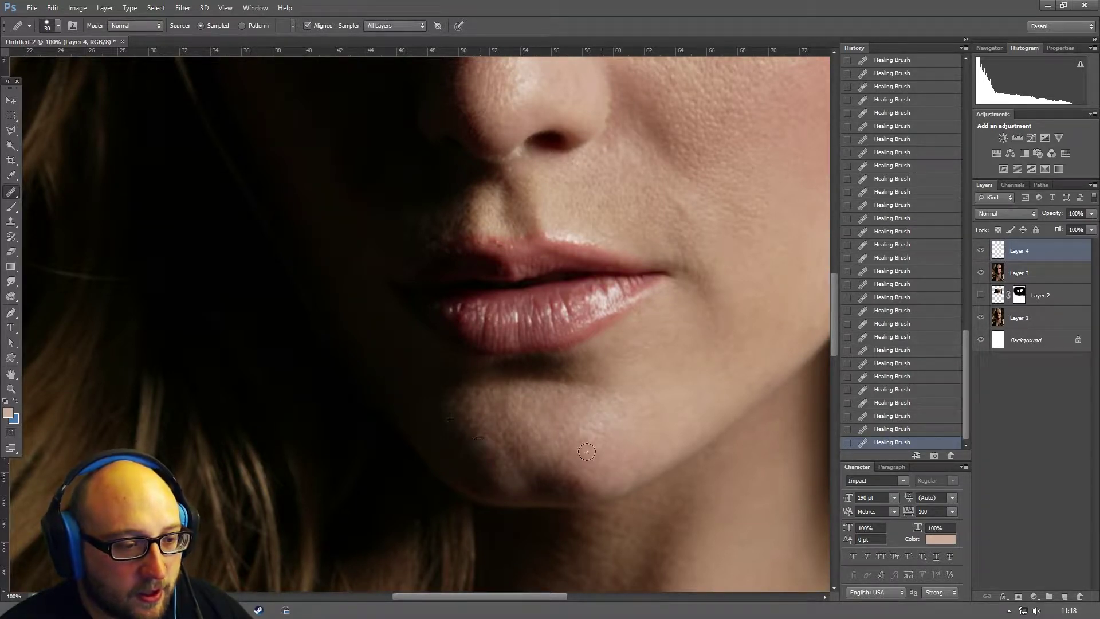
left_click_drag(594, 361, 553, 461)
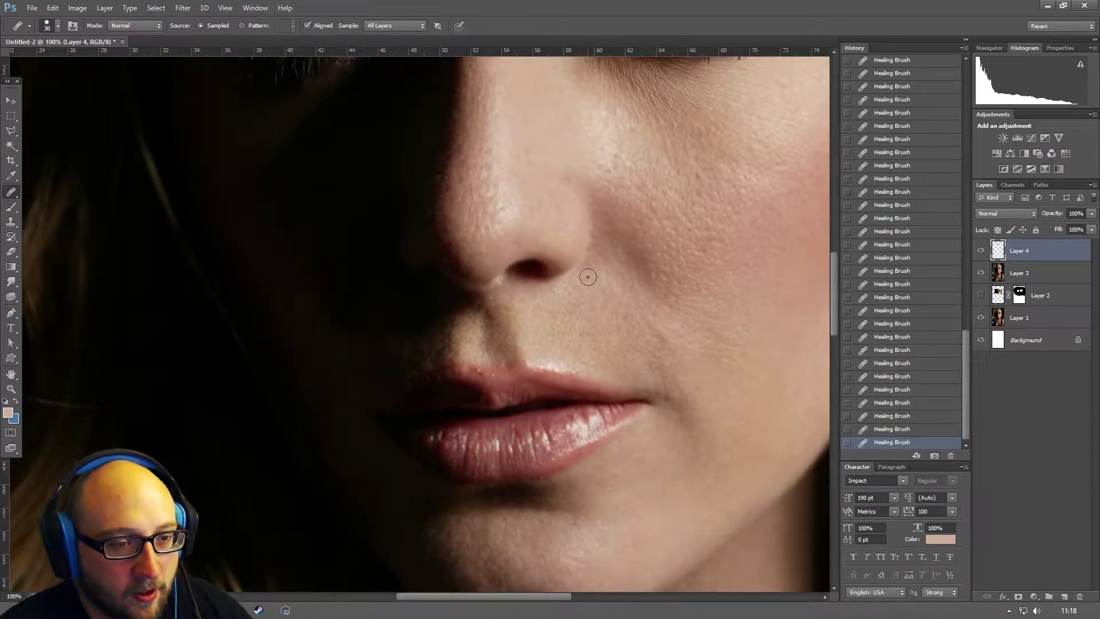
left_click_drag(666, 321, 638, 327)
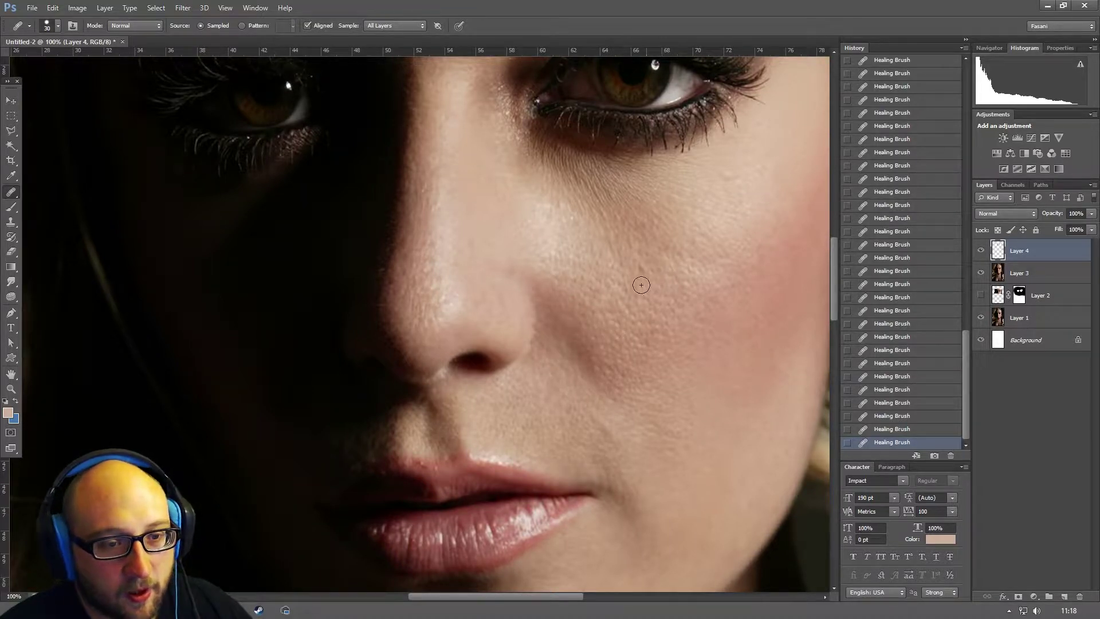
left_click_drag(723, 320, 540, 225)
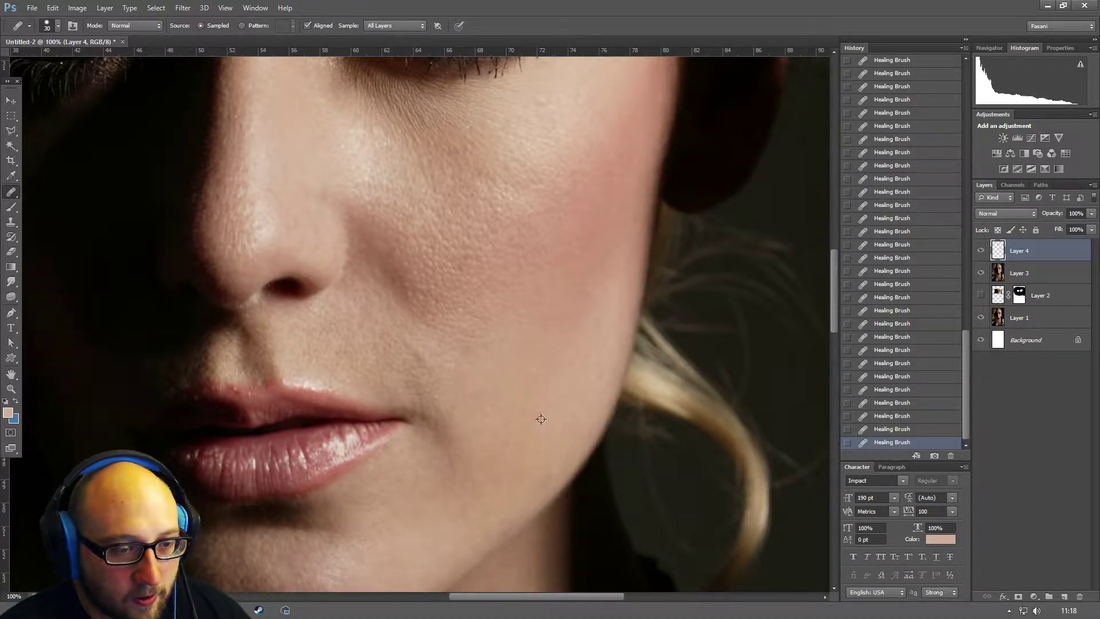
- Heal the dark spots and small bumps across the upper chest below the neck
left_click_drag(412, 349, 611, 198)
mouse_move(565, 446)
left_mouse_down()
mouse_move(594, 272)
mouse_move(482, 157)
mouse_move(540, 167)
mouse_move(569, 263)
mouse_move(612, 296)
left_mouse_up()
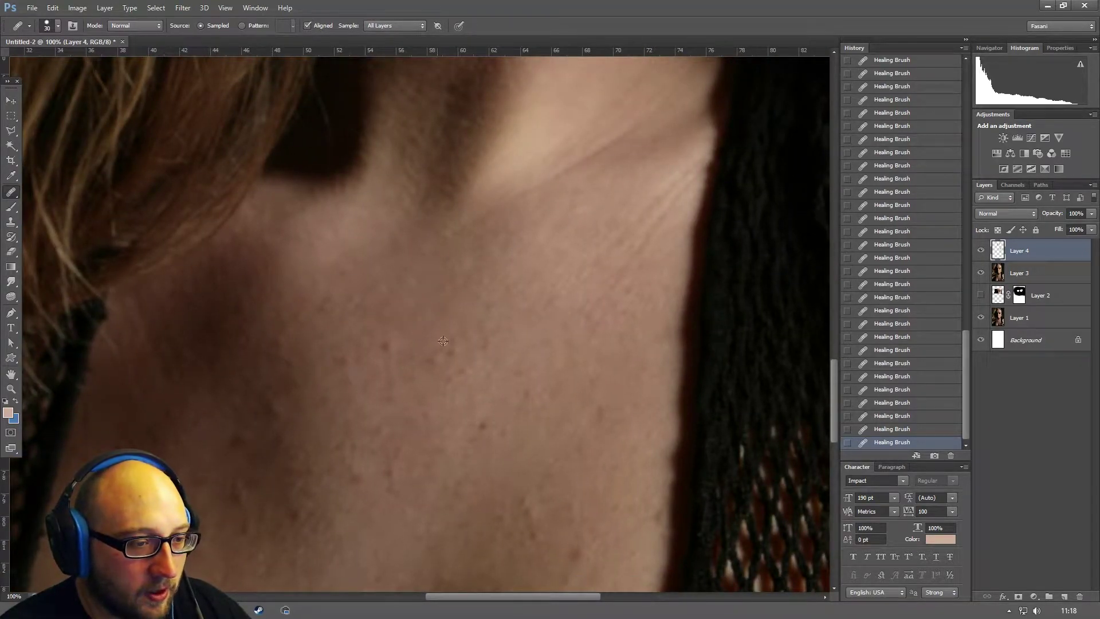
left_click_drag(493, 342, 458, 390)
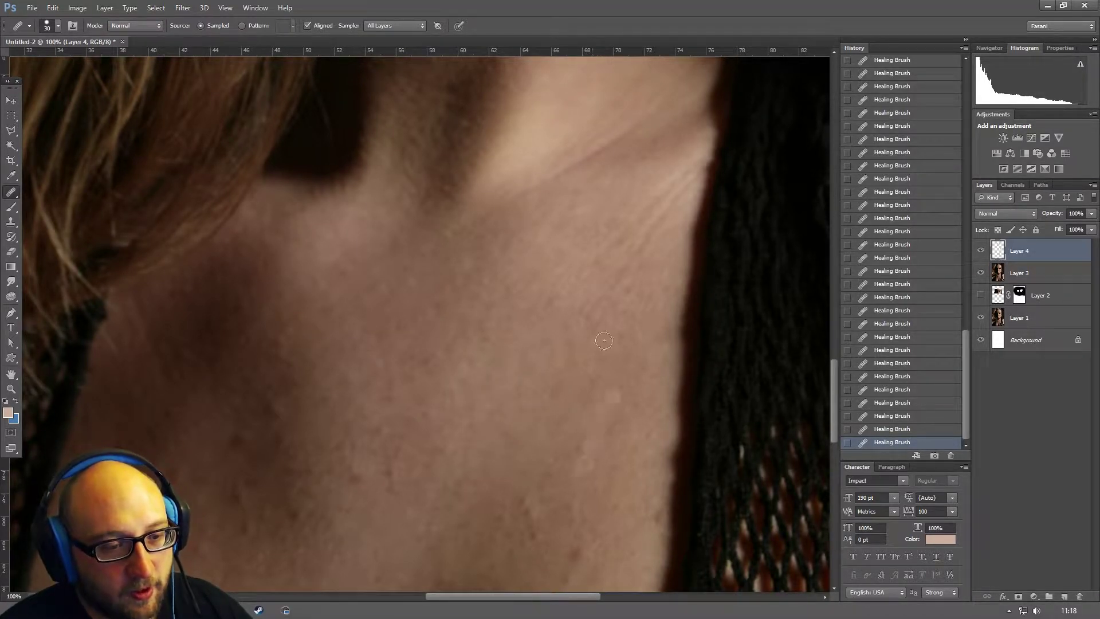
left_click_drag(537, 453, 547, 275)
mouse_move(518, 354)
left_mouse_down()
mouse_move(544, 415)
mouse_move(502, 433)
mouse_move(508, 461)
mouse_move(549, 416)
left_mouse_up()
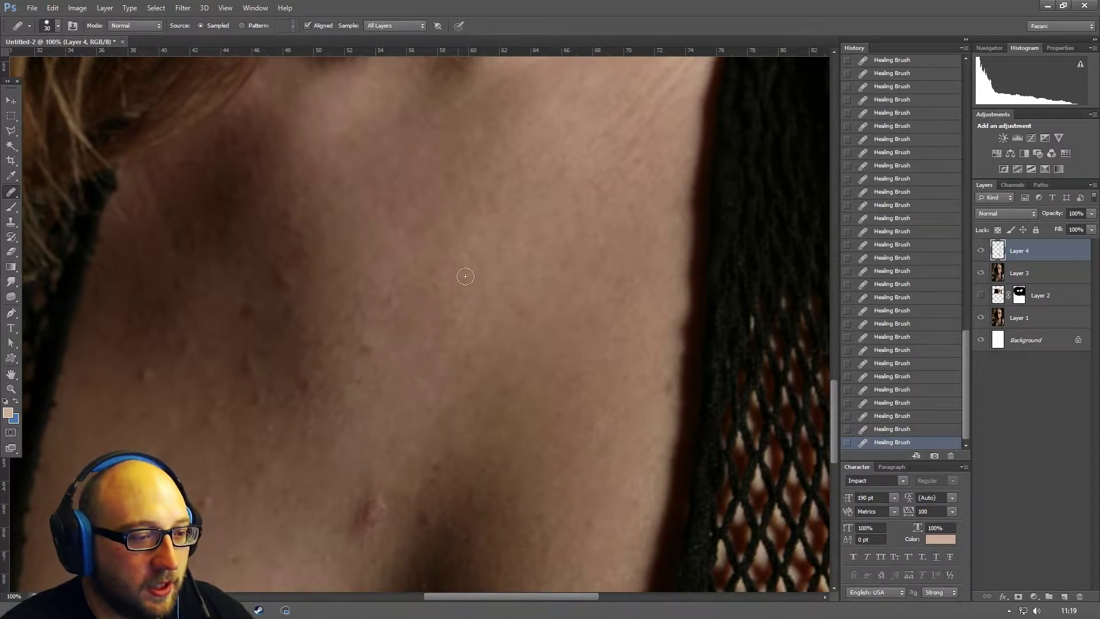
- Remove the red bump at the centre of the chest and the mole and small spots on the strap side
left_click_drag(466, 386, 542, 214)
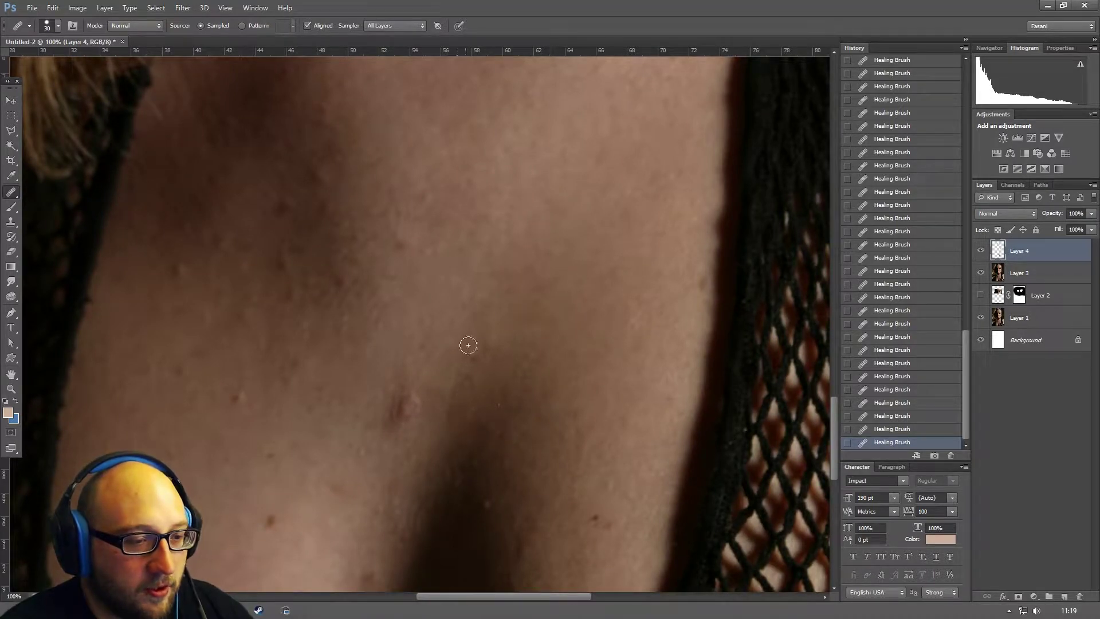
mouse_move(391, 396)
left_mouse_down()
mouse_move(393, 424)
mouse_move(427, 408)
left_mouse_up()
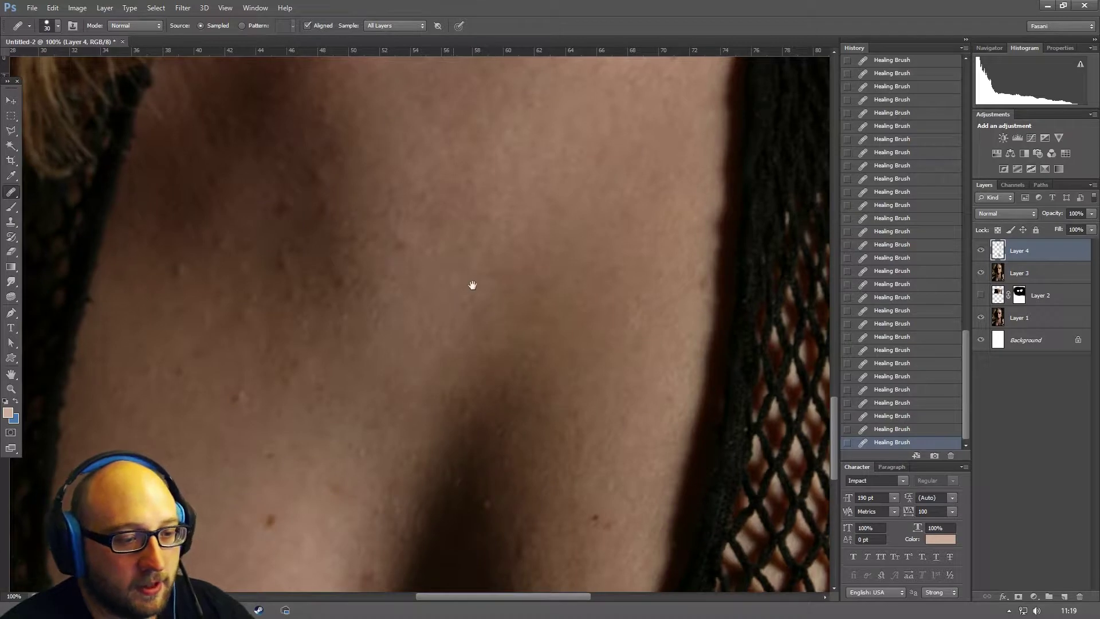
left_click_drag(215, 454, 436, 283)
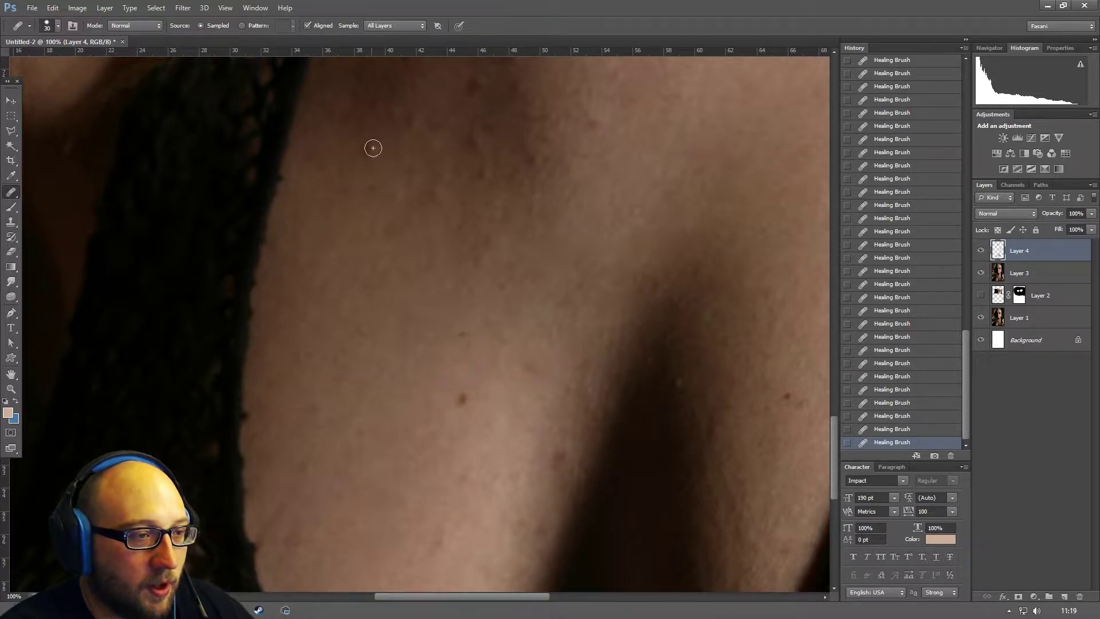
left_click_drag(370, 175, 365, 197)
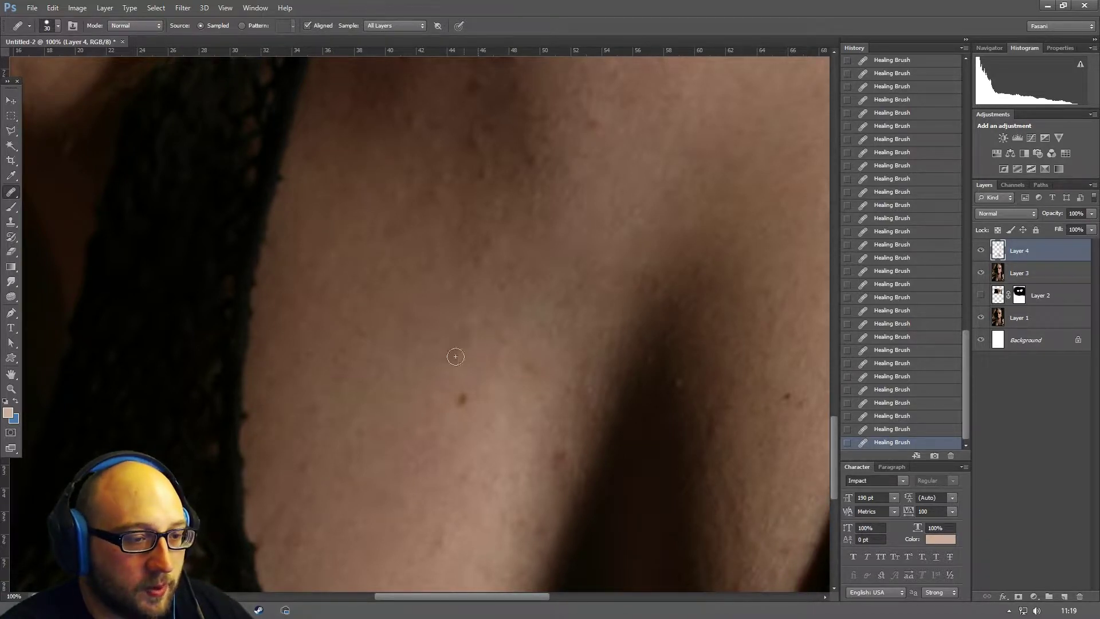
left_click(462, 400)
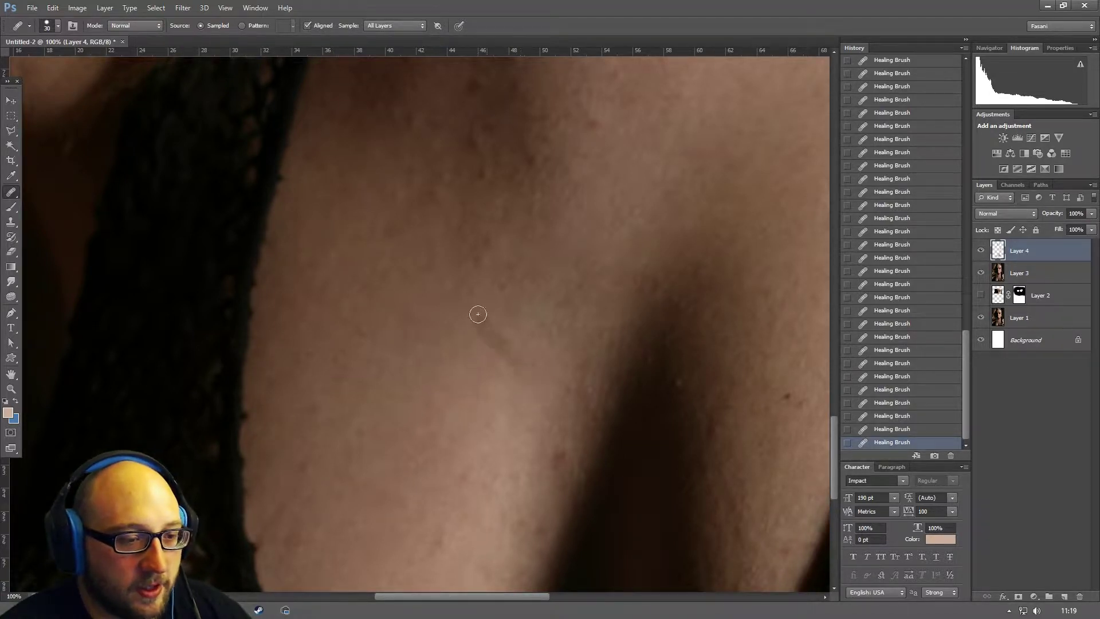
mouse_move(477, 314)
left_mouse_down()
mouse_move(515, 364)
mouse_move(584, 361)
mouse_move(592, 250)
mouse_move(538, 346)
left_mouse_up()
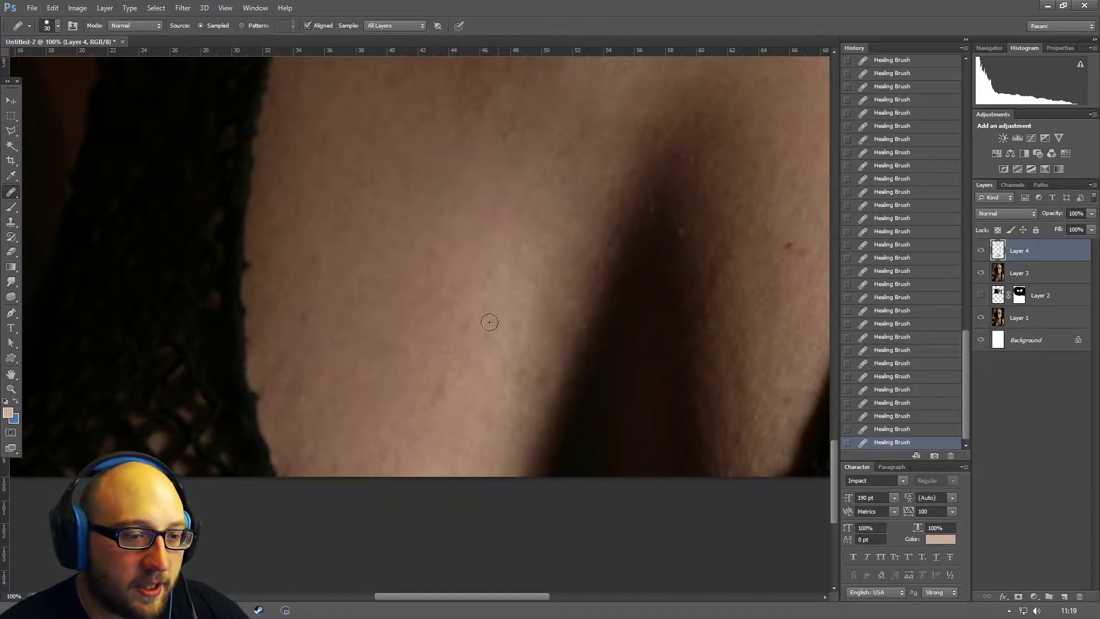
- Heal the uneven patches on the lower chest between the strap and the central shadow, near the photo's lower edge
left_click_drag(446, 403, 417, 346)
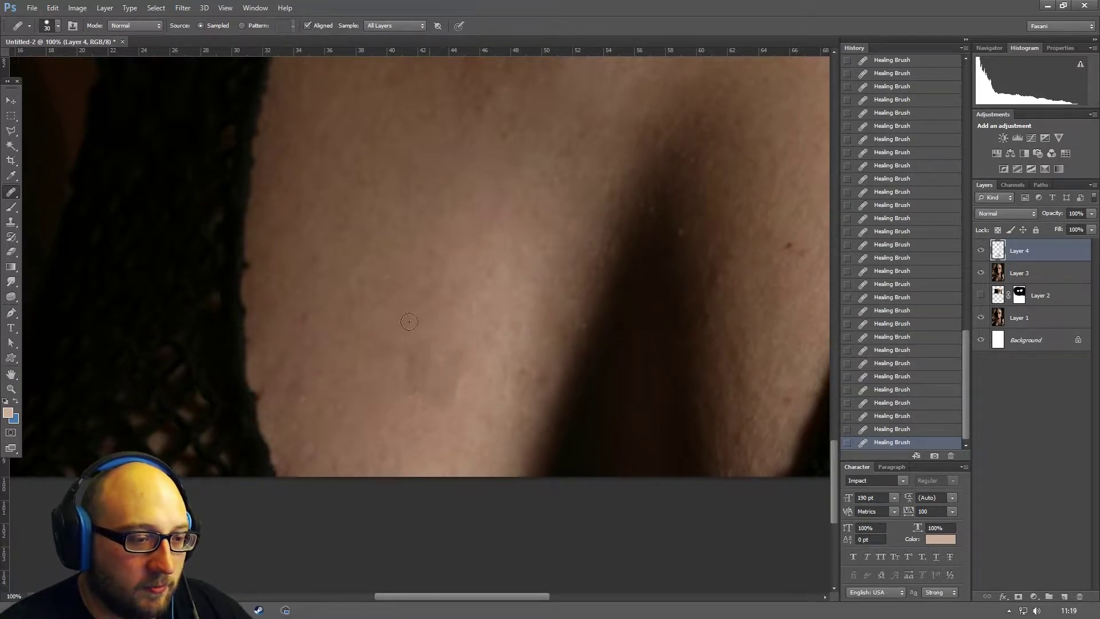
left_click_drag(486, 315, 471, 280)
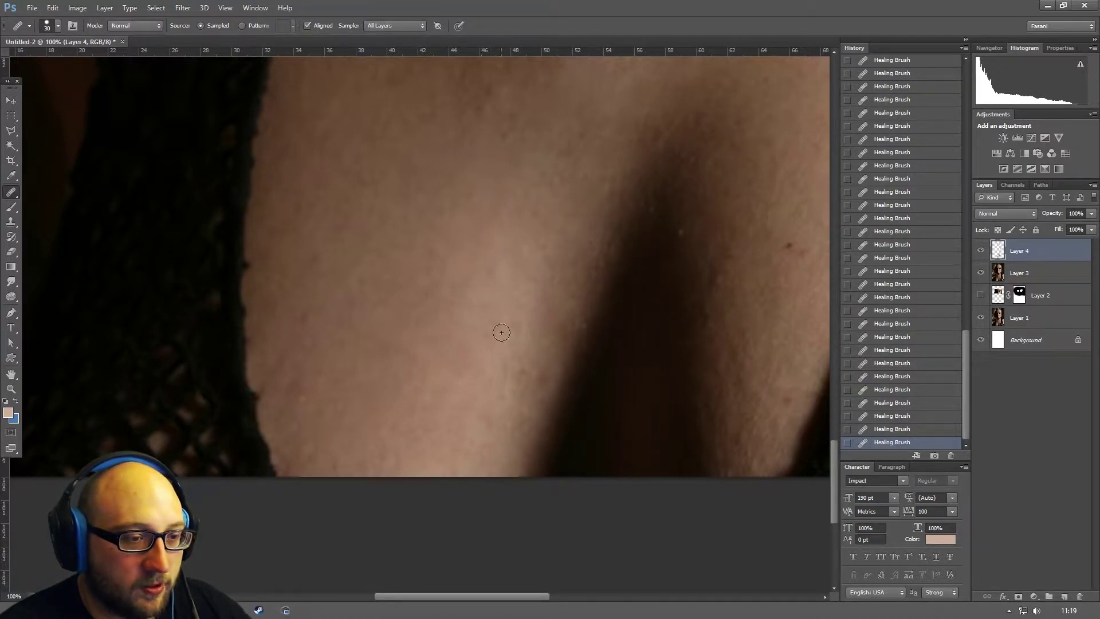
left_click_drag(502, 333, 485, 309)
left_click_drag(590, 248, 560, 277)
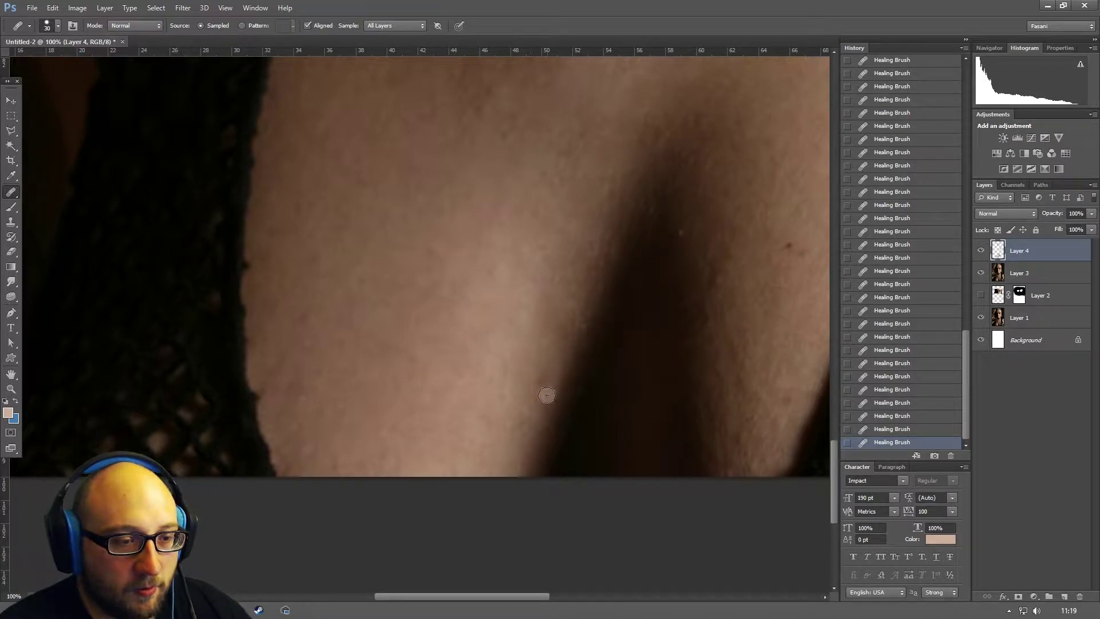
- Remove the light speck in the central chest shadow and the dark spots just beside it
left_click(682, 231)
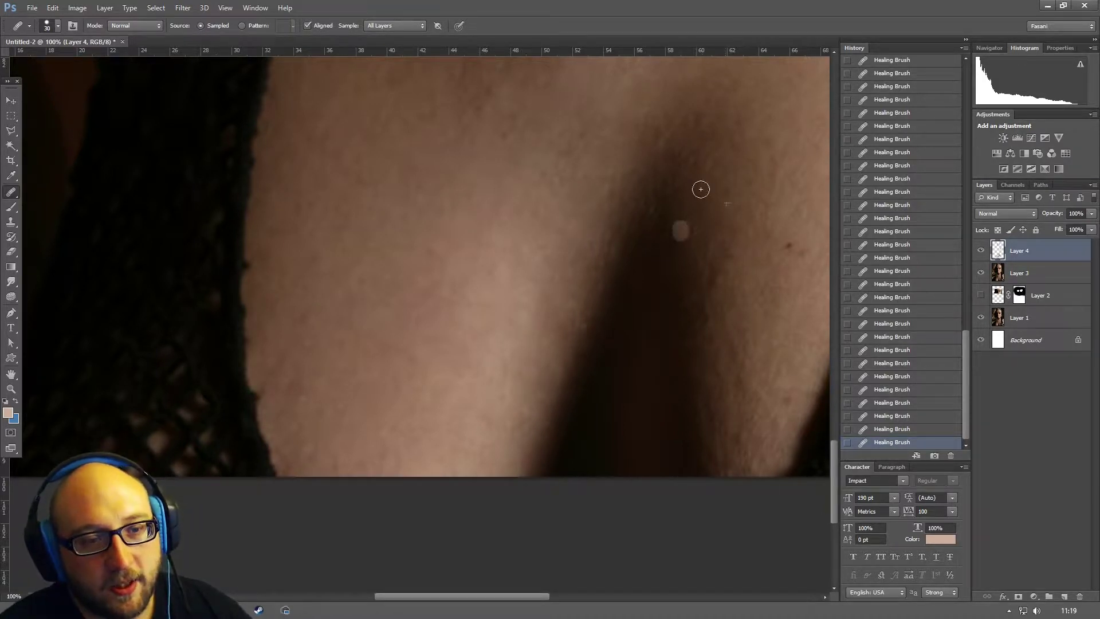
mouse_move(719, 271)
left_mouse_down()
mouse_move(727, 242)
mouse_move(816, 261)
mouse_move(729, 261)
left_mouse_up()
left_click(788, 245)
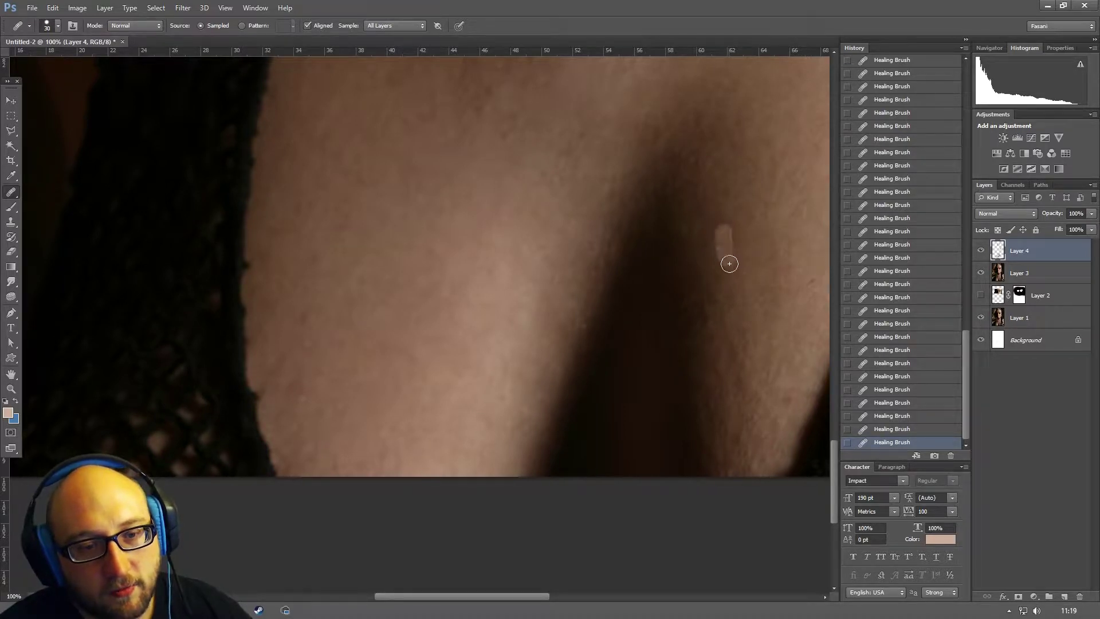
- Heal the faint blemishes on the chest skin along the edge of the dark strap
scroll(469, 272, "down", 3)
scroll(469, 273, "left", 4)
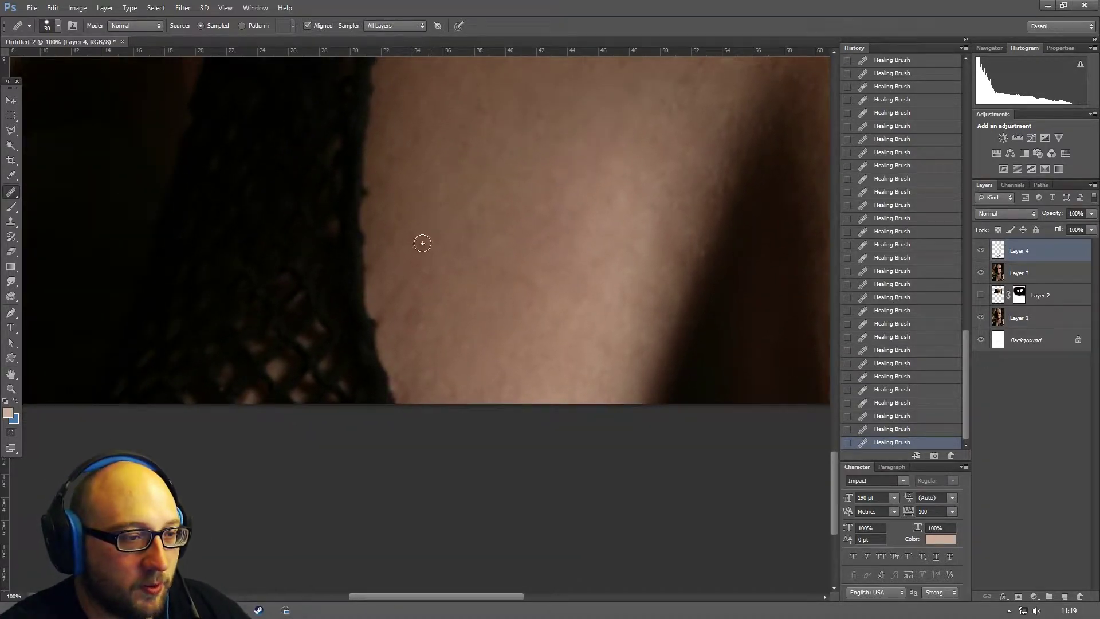
scroll(419, 330, "up", 3)
scroll(419, 331, "right", 1)
left_click_drag(377, 478, 369, 501)
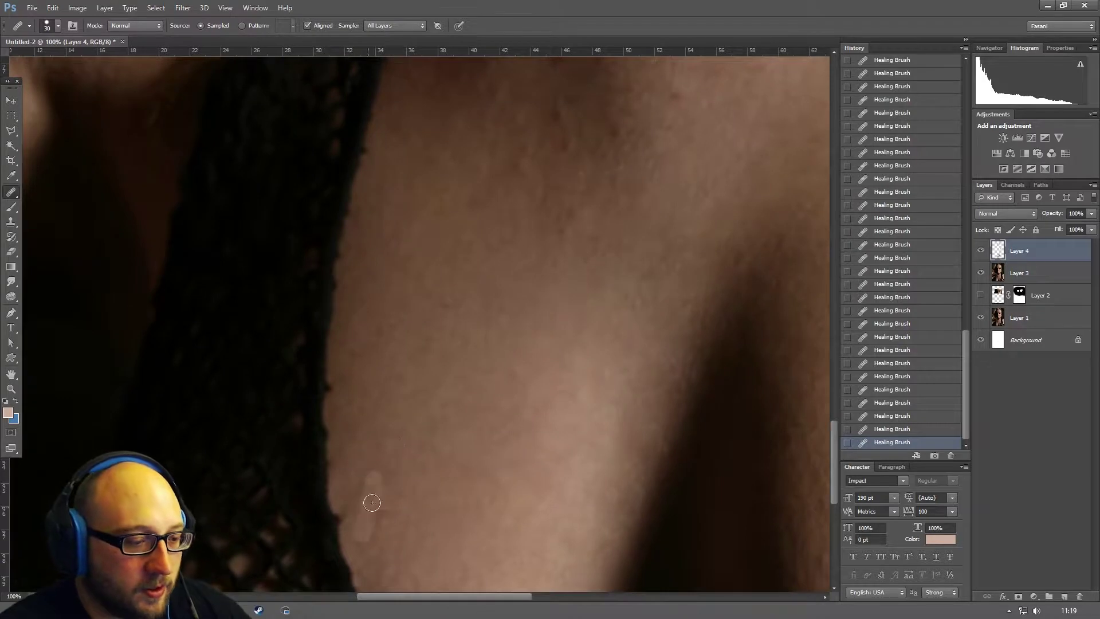
- Heal the dark blotches and rough patches in the shaded area of the chest beside the strap
left_click_drag(573, 215, 577, 195)
scroll(479, 386, "up", 3)
scroll(479, 385, "right", 1)
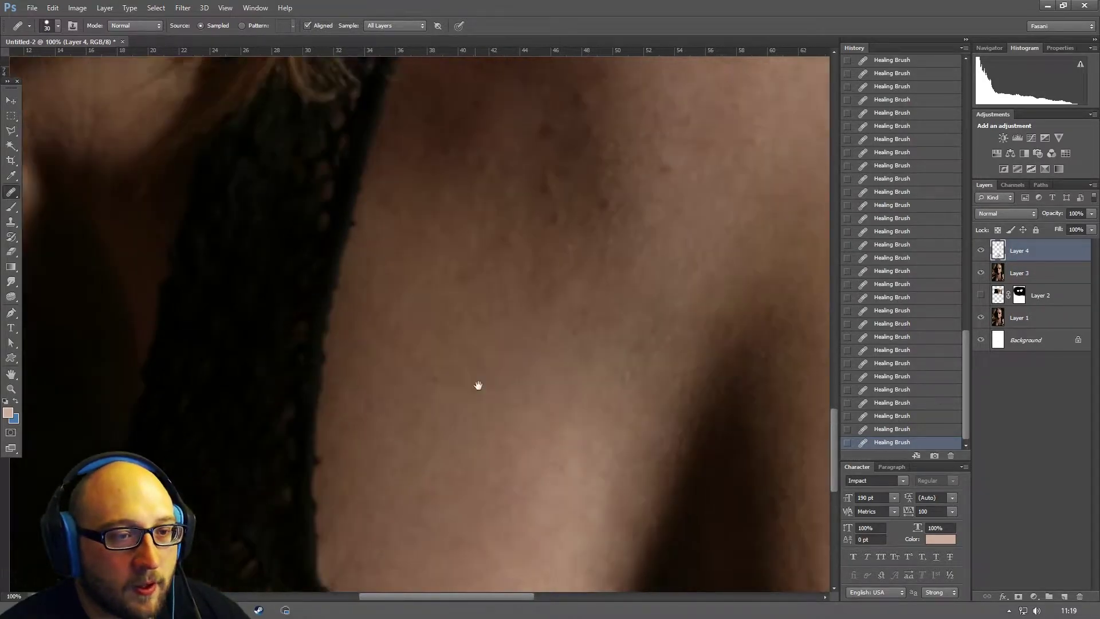
left_click_drag(519, 238, 515, 282)
mouse_move(490, 186)
left_mouse_down()
mouse_move(509, 216)
mouse_move(481, 304)
left_mouse_up()
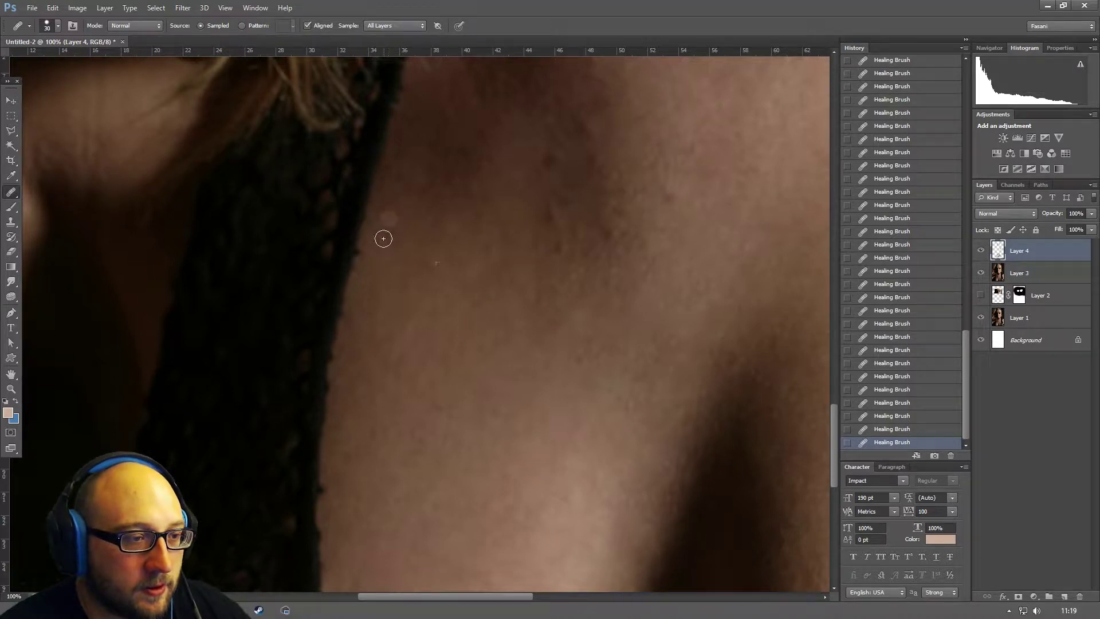
mouse_move(549, 155)
left_mouse_down()
mouse_move(556, 229)
mouse_move(544, 256)
mouse_move(571, 258)
mouse_move(545, 283)
left_mouse_up()
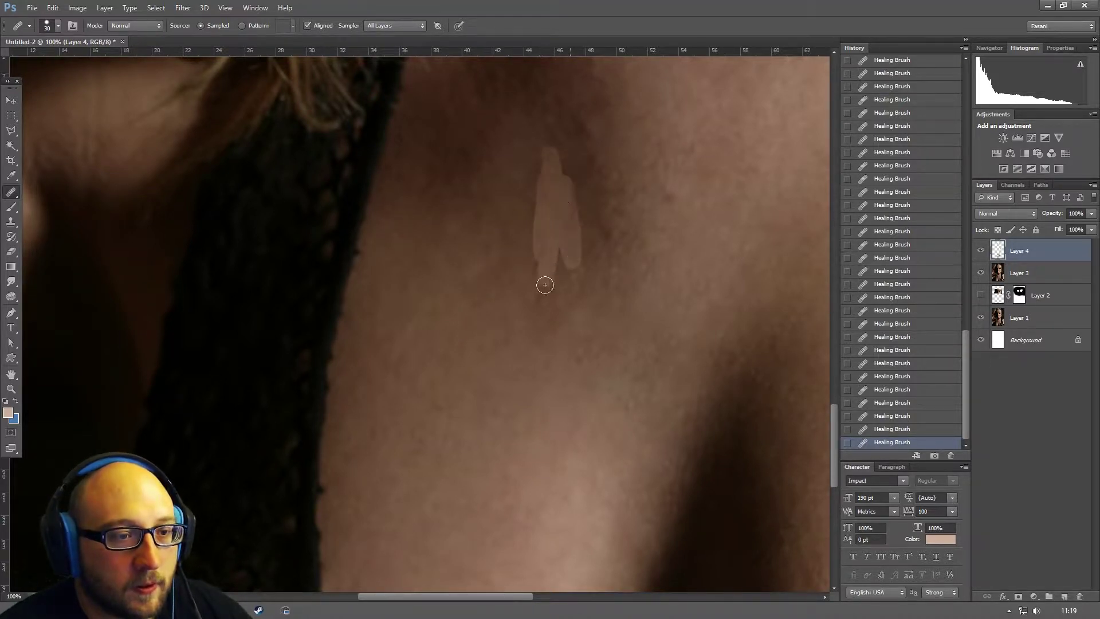
mouse_move(575, 112)
left_mouse_down()
mouse_move(584, 167)
mouse_move(562, 235)
left_mouse_up()
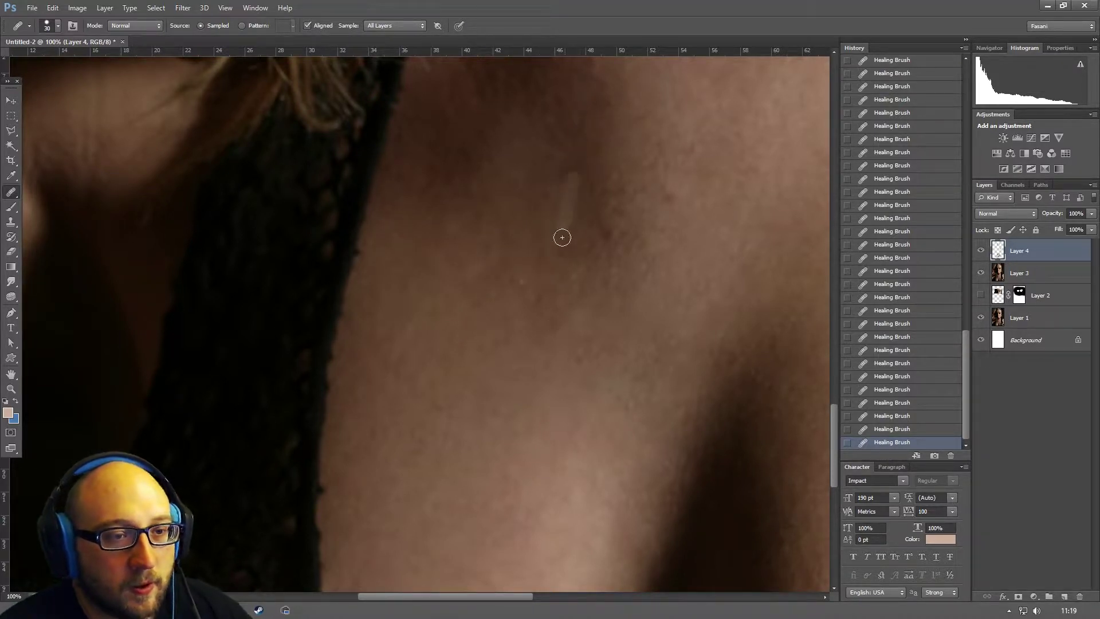
left_click_drag(593, 179, 603, 257)
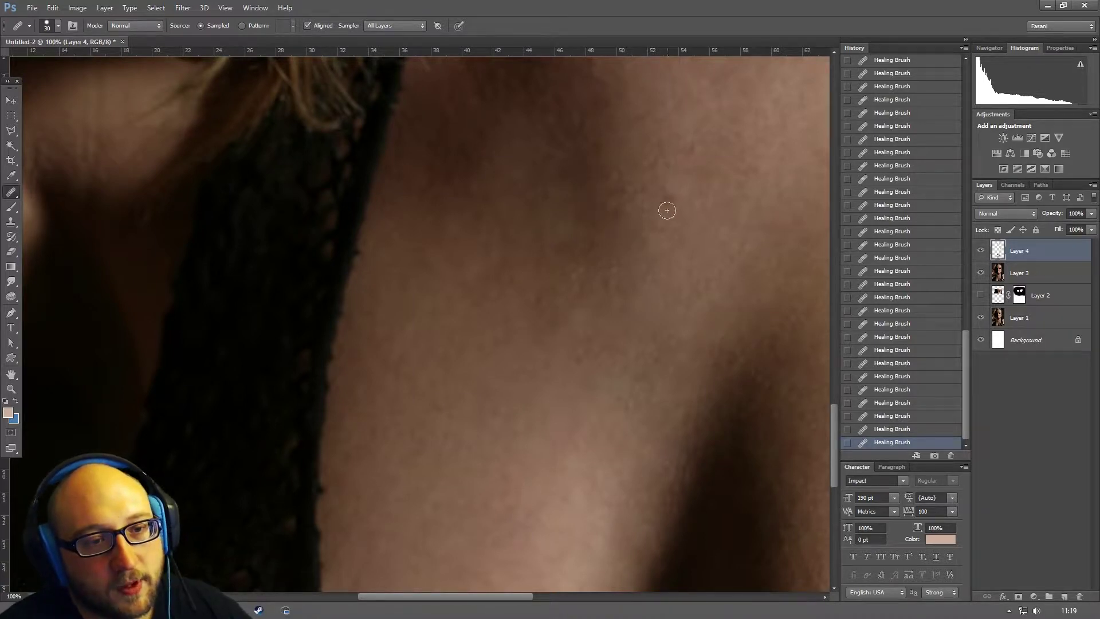
- Heal the remaining spots along the shaded upper chest just below the hair
left_click_drag(668, 210, 734, 343)
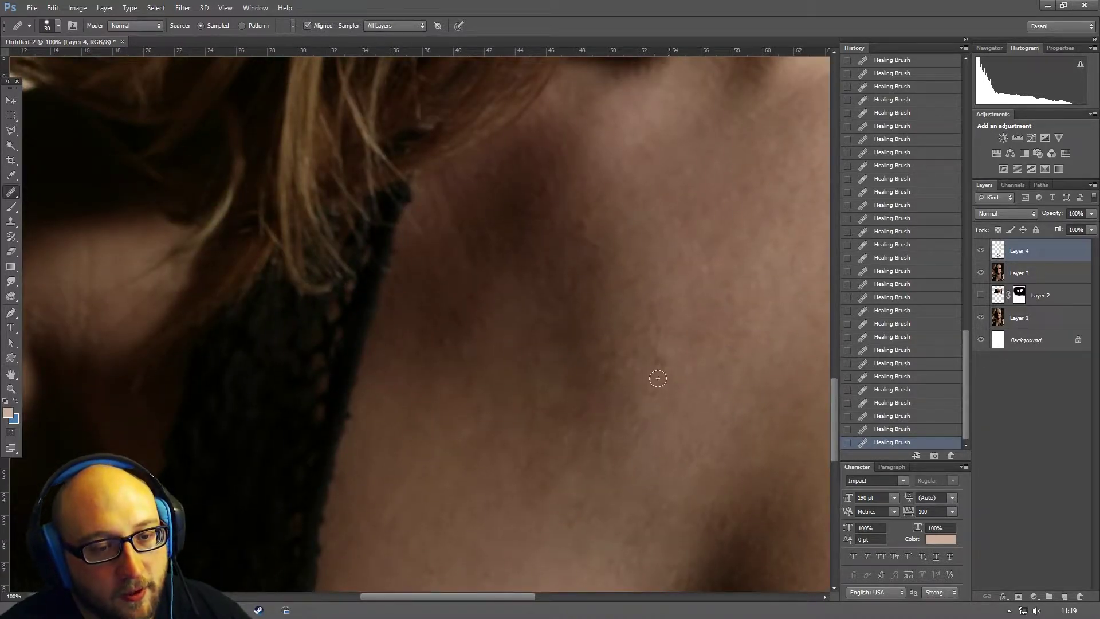
left_click_drag(587, 232, 584, 195)
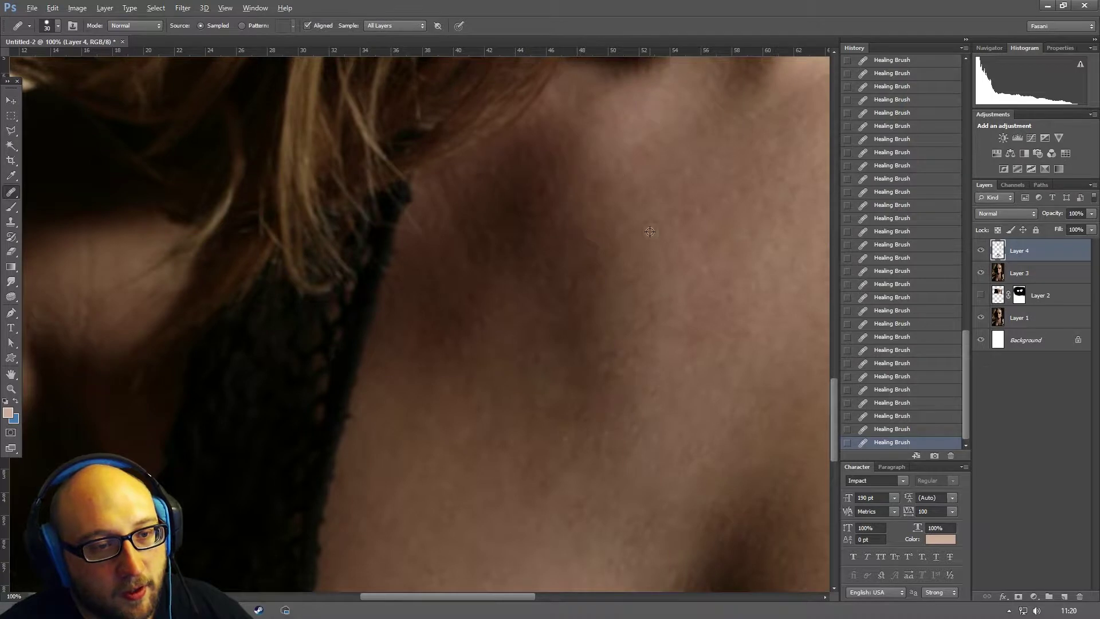
left_click_drag(597, 258, 598, 275)
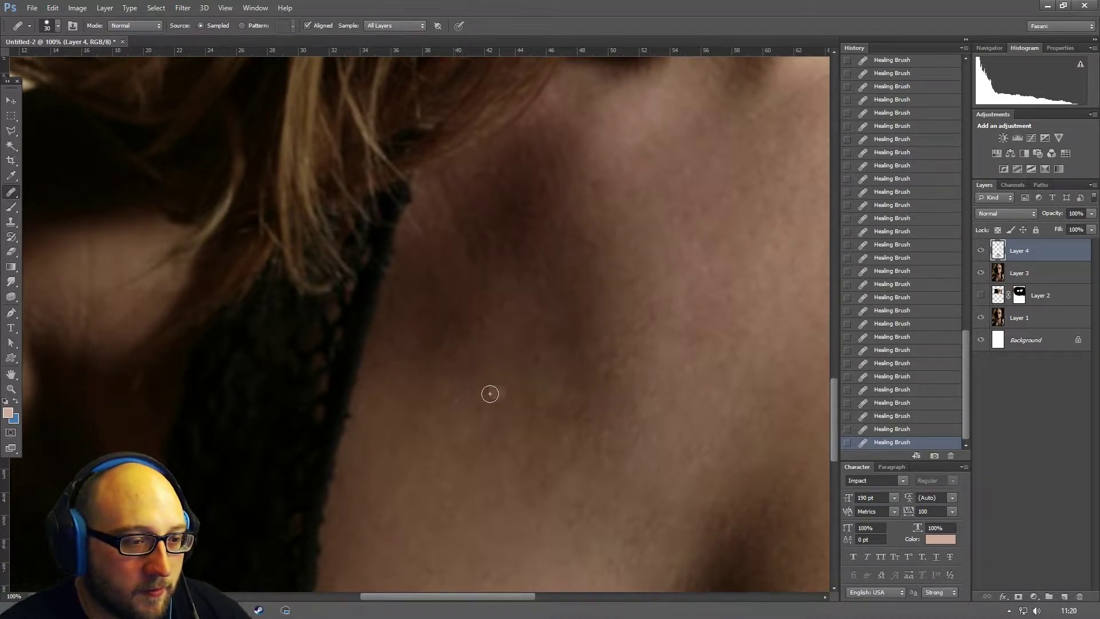
- Enlarge the Healing Brush to 70 and smooth the broad uneven skin patches on the strap side of the chest
left_click_drag(665, 401, 553, 246)
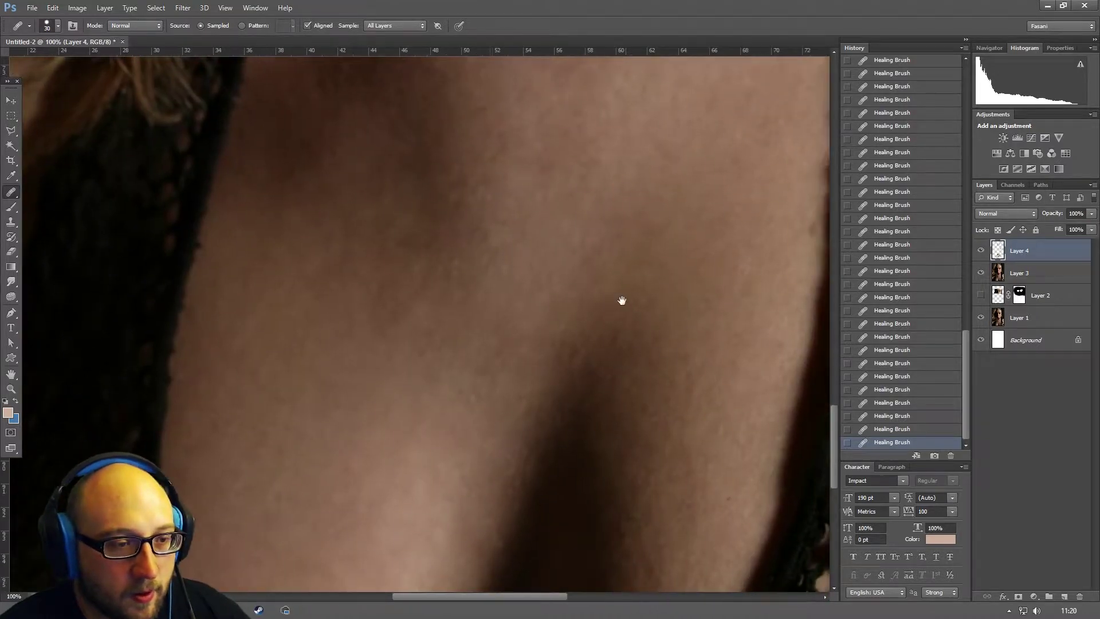
key("bracketright")
key("bracketright")
key("bracketright")
key("bracketright")
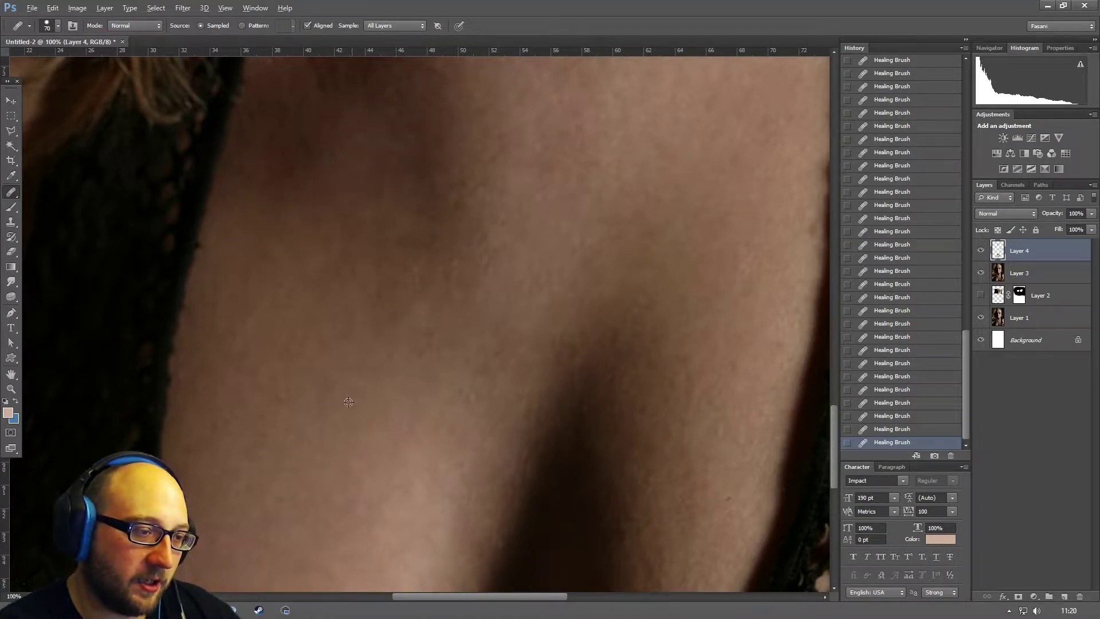
mouse_move(376, 172)
left_mouse_down()
mouse_move(388, 304)
mouse_move(413, 264)
mouse_move(479, 216)
mouse_move(395, 425)
left_mouse_up()
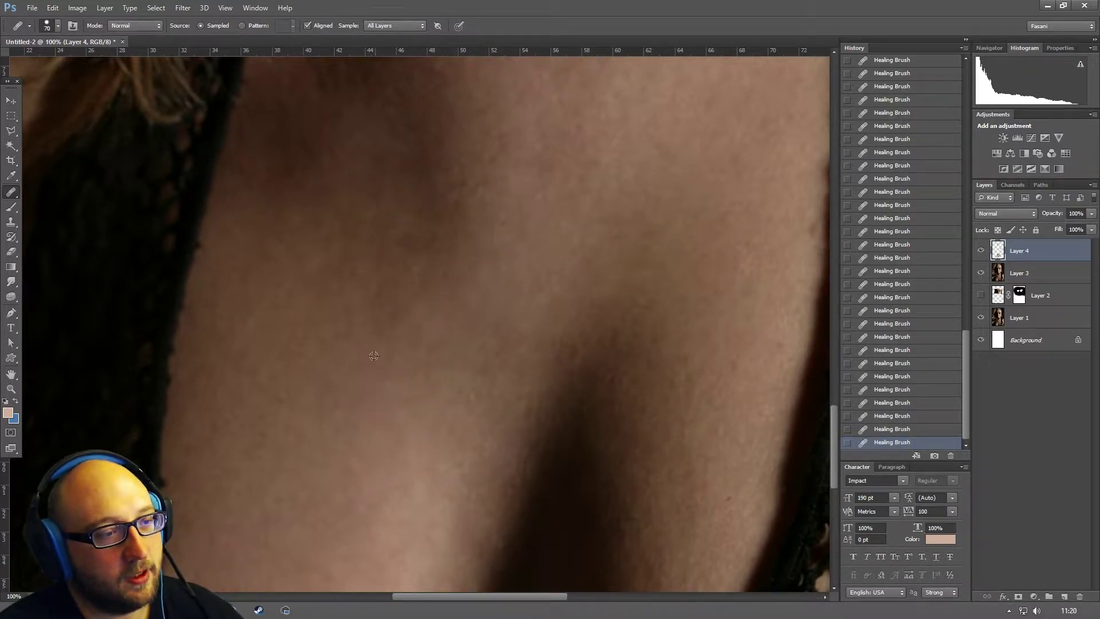
mouse_move(374, 229)
left_mouse_down()
mouse_move(389, 393)
mouse_move(384, 423)
left_mouse_up()
mouse_move(328, 236)
left_mouse_down()
mouse_move(283, 361)
mouse_move(319, 378)
left_mouse_up()
- Compare the chest before and after retouching by toggling the visibility of Layer 4, leaving it shown
left_click_drag(594, 246, 642, 259)
left_click(981, 250)
left_click(982, 251)
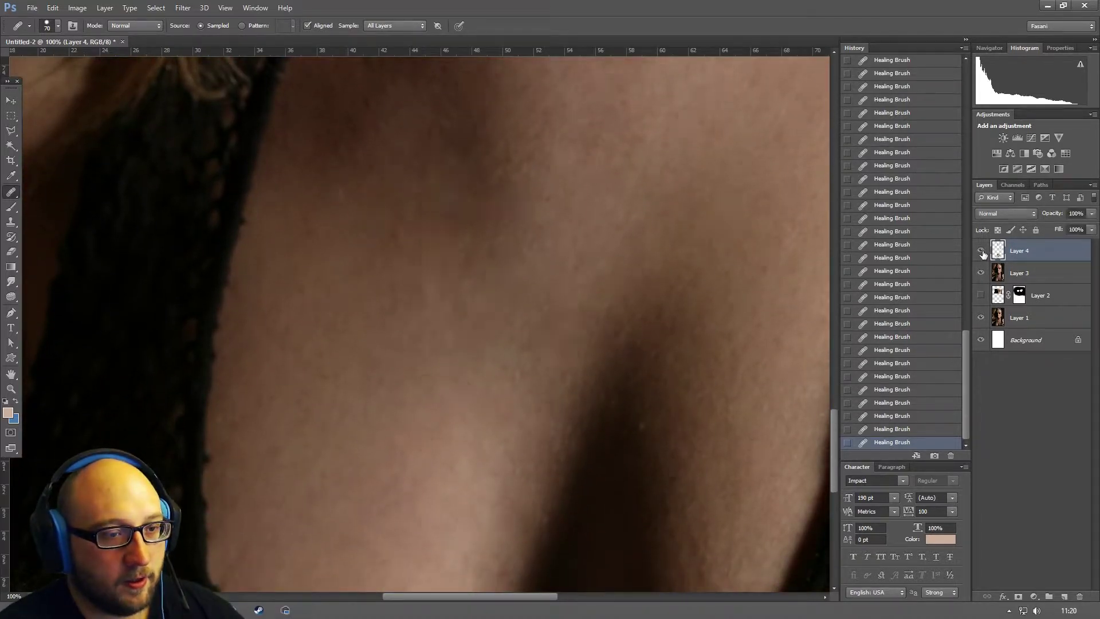
left_click(982, 251)
left_click(981, 251)
left_click(982, 251)
left_click(982, 251)
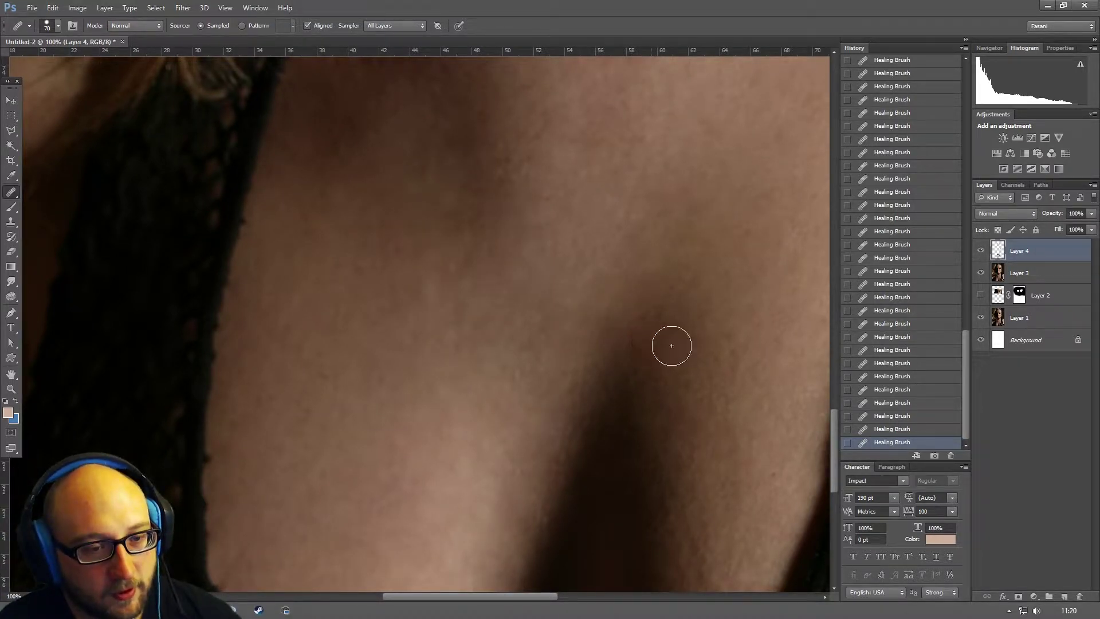
- Recheck the chest retouching with Layer 4 hidden and shown, and examine the surrounding skin toward the shoulder for remaining flaws
left_click(981, 251)
left_click(982, 251)
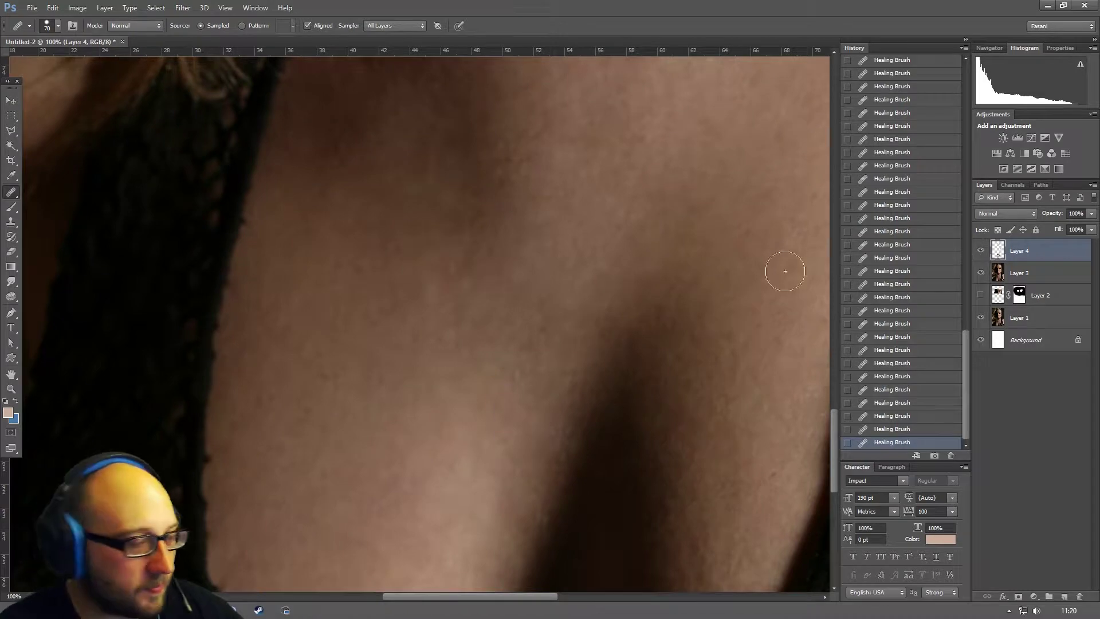
left_click_drag(286, 200, 651, 322)
left_click_drag(432, 302, 329, 183)
left_click_drag(473, 270, 439, 292)
mouse_move(757, 256)
left_mouse_down()
mouse_move(533, 256)
mouse_move(403, 380)
left_mouse_up()
left_click_drag(607, 468, 541, 468)
left_click_drag(524, 235, 499, 447)
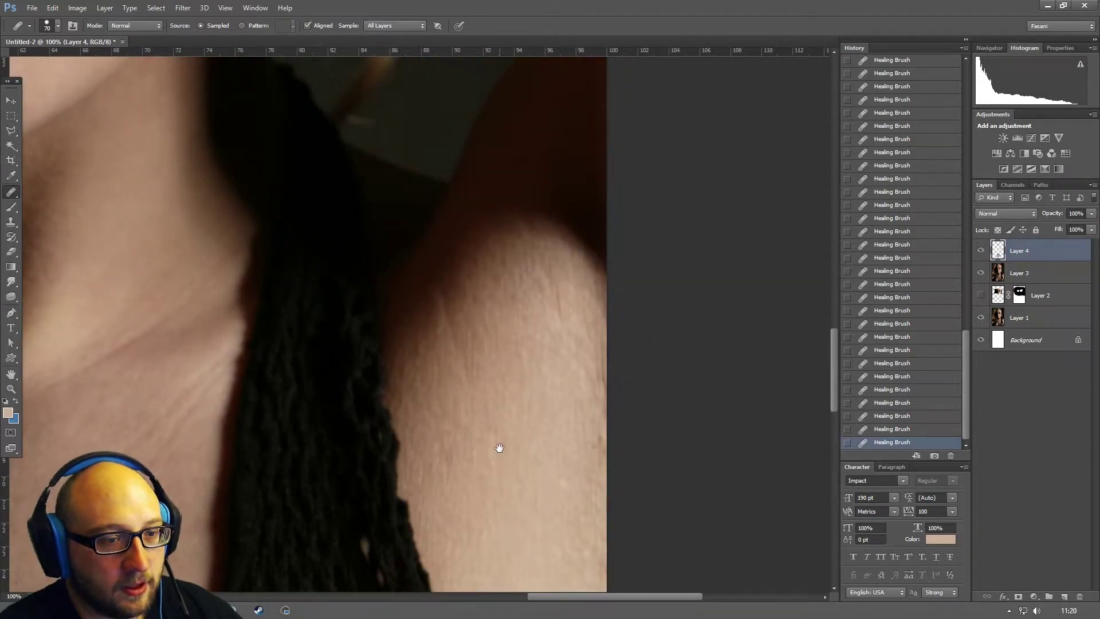
- Heal the rough texture along the outer edge of the shoulder, sampling nearby smooth skin
left_click_drag(517, 376, 504, 296)
left_click(537, 261, "alt")
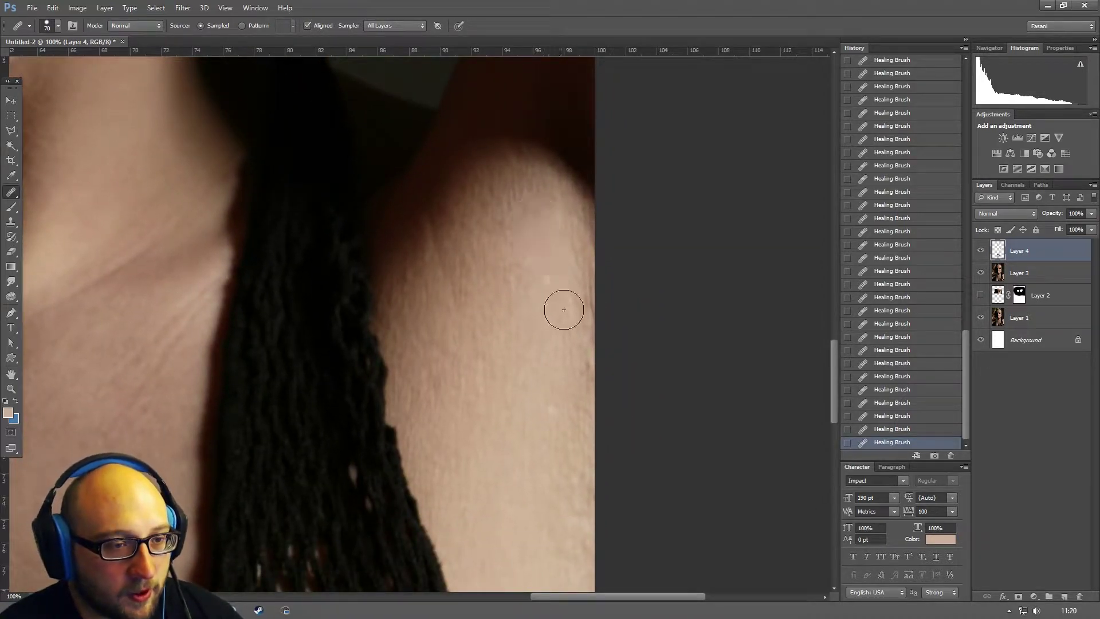
left_click_drag(583, 241, 587, 439)
left_click(517, 375, "alt")
mouse_move(569, 297)
left_mouse_down()
mouse_move(569, 368)
mouse_move(550, 426)
left_mouse_up()
left_click(508, 344, "alt")
- Examine the neck, face, forehead and temple for remaining blemishes, ending on the skin beside the outer eye
mouse_move(496, 270)
left_mouse_down()
mouse_move(488, 134)
mouse_move(683, 344)
mouse_move(656, 434)
left_mouse_up()
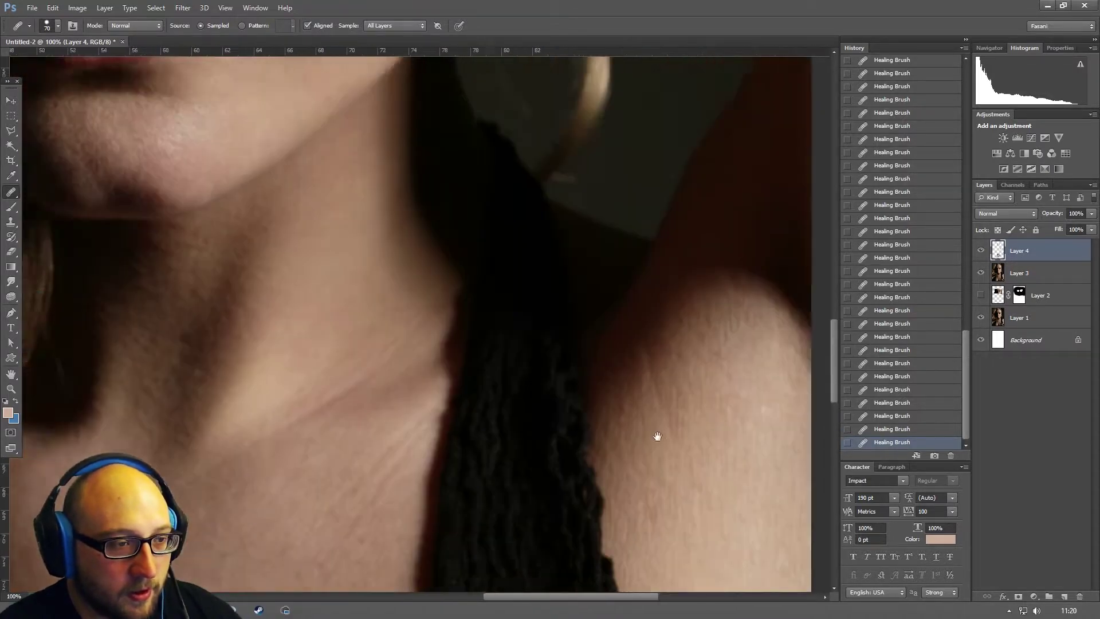
left_click_drag(525, 63, 541, 381)
left_click_drag(544, 273, 558, 491)
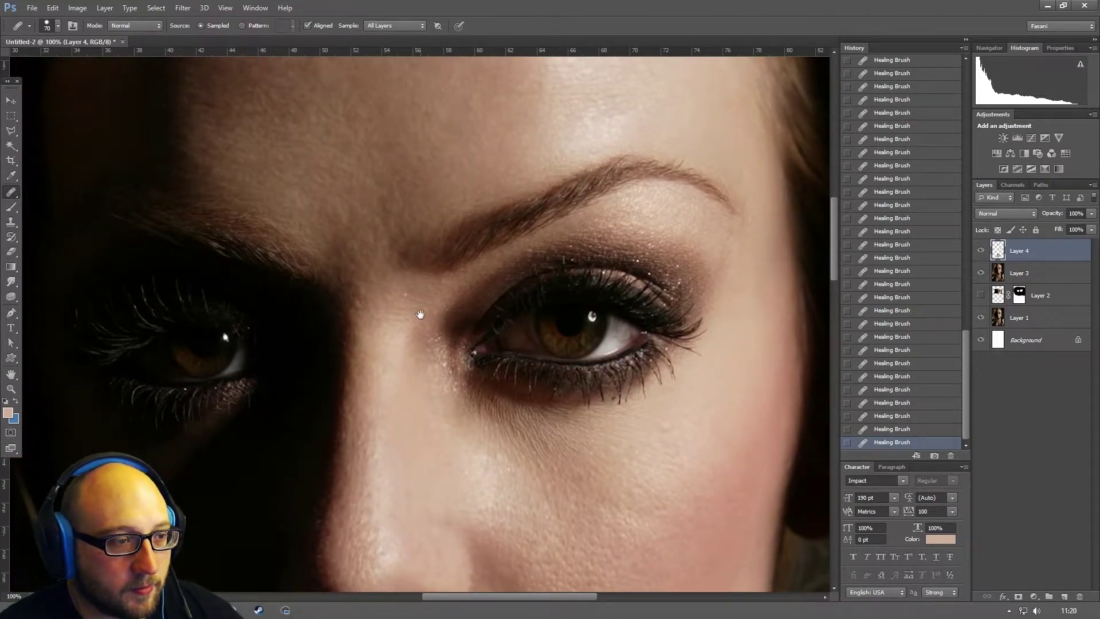
left_click_drag(408, 277, 555, 326)
left_click_drag(476, 344, 578, 526)
left_click_drag(579, 298, 464, 442)
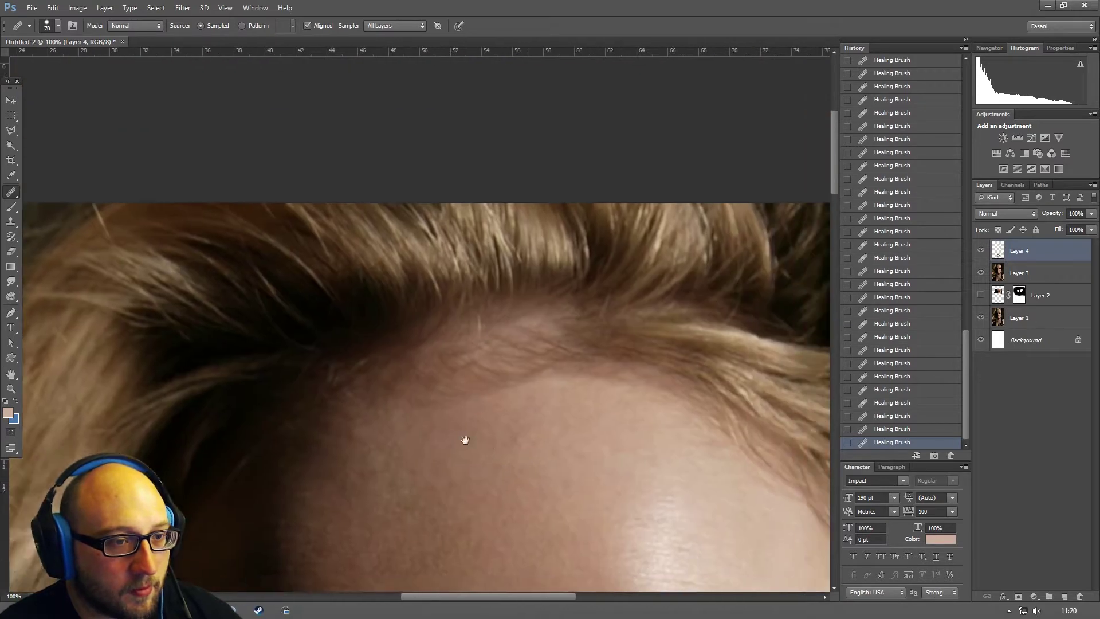
mouse_move(791, 299)
left_mouse_down()
mouse_move(495, 390)
mouse_move(584, 307)
left_mouse_up()
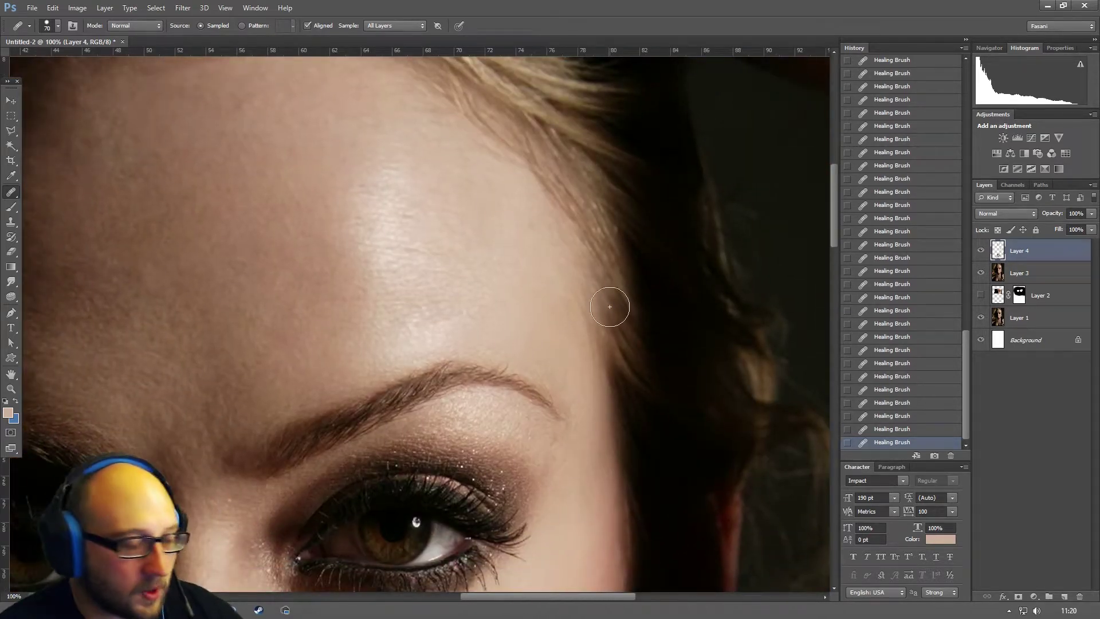
key("ctrl+minus")
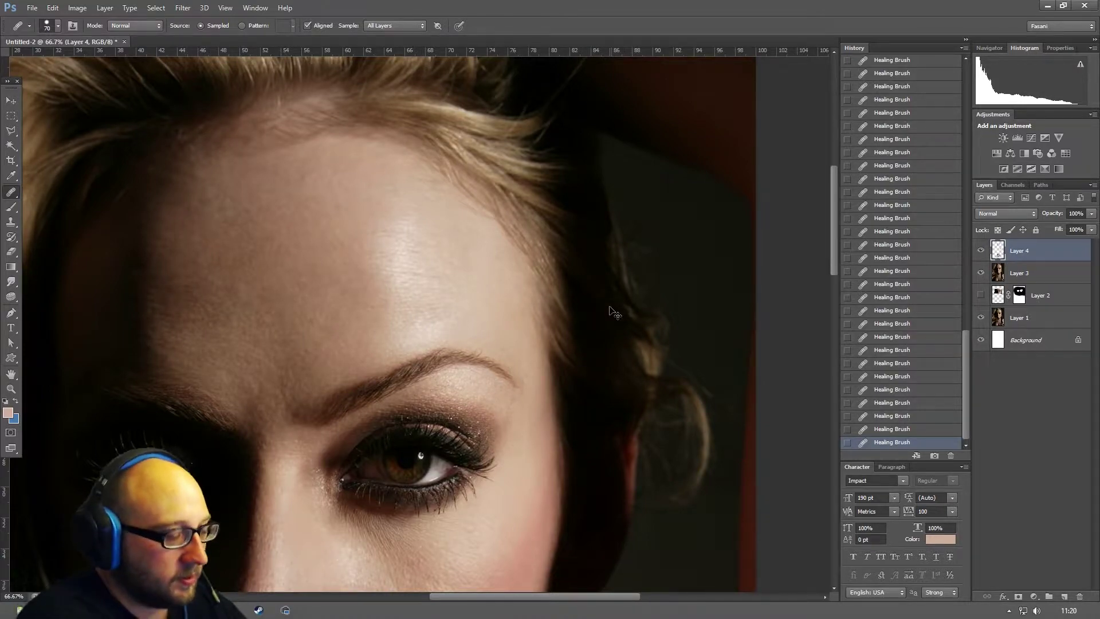
key("ctrl+plus")
key("ctrl+plus")
left_click_drag(609, 304, 397, 113)
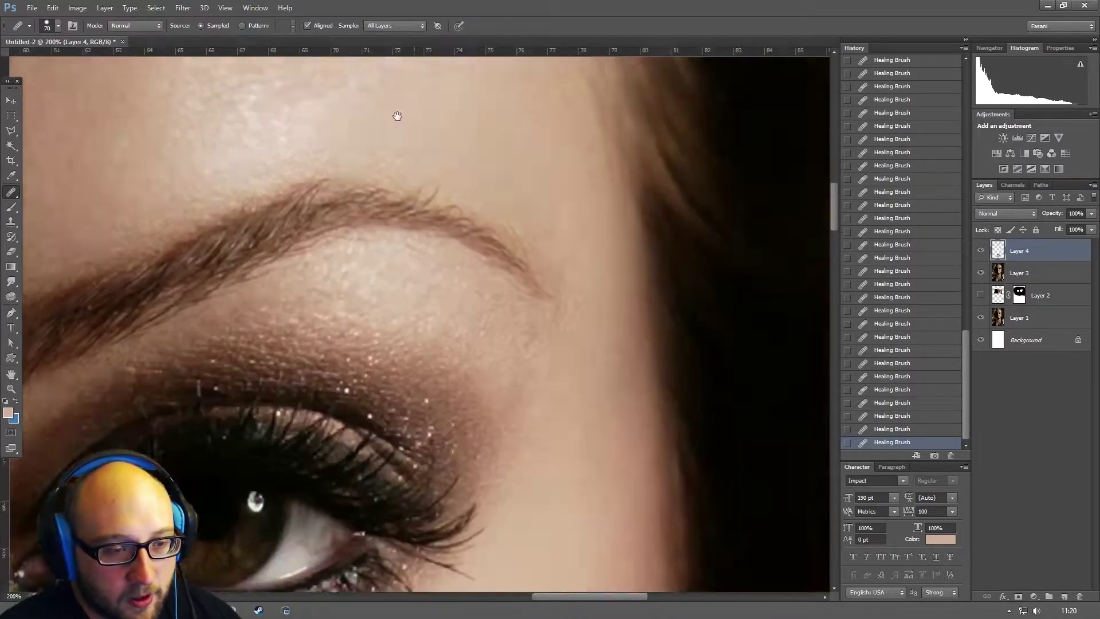
mouse_move(714, 480)
left_mouse_down()
mouse_move(537, 440)
mouse_move(547, 449)
left_mouse_up()
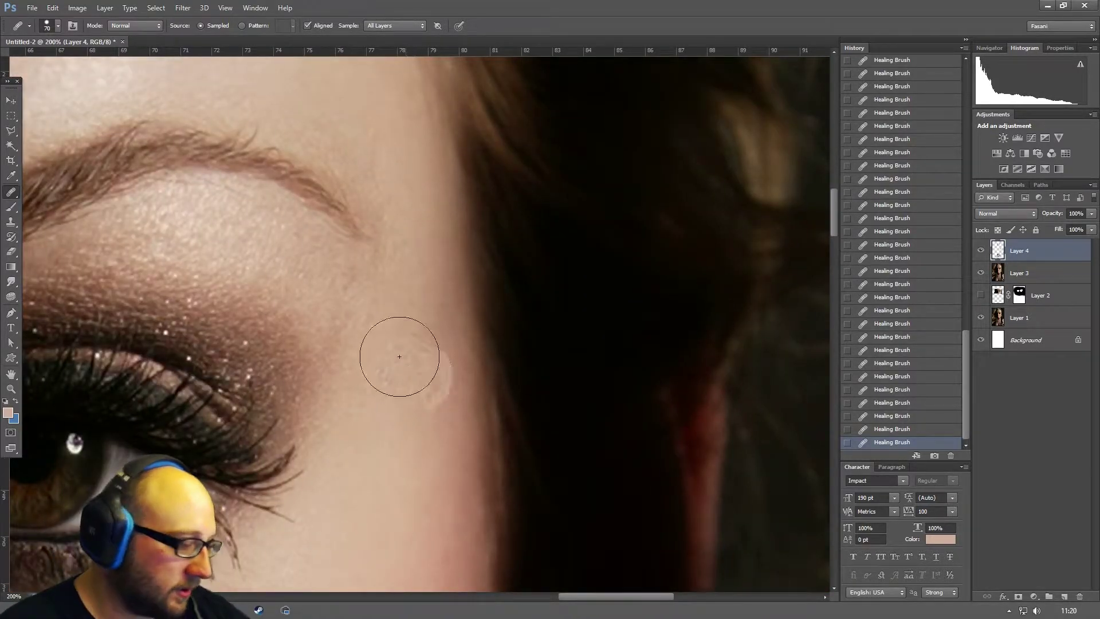
- Try to heal the skin beside the outer eye with the Healing Brush at size 30, and undo those strokes
key("bracketleft")
key("bracketleft")
key("bracketleft")
key("bracketleft")
key("bracketleft")
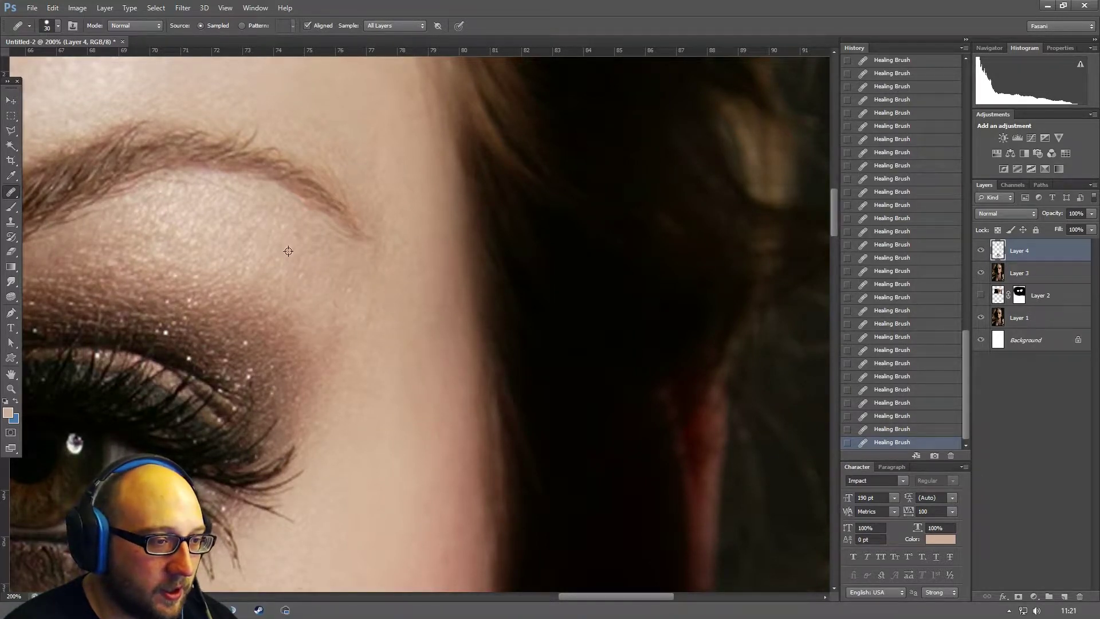
left_click(309, 253, "alt")
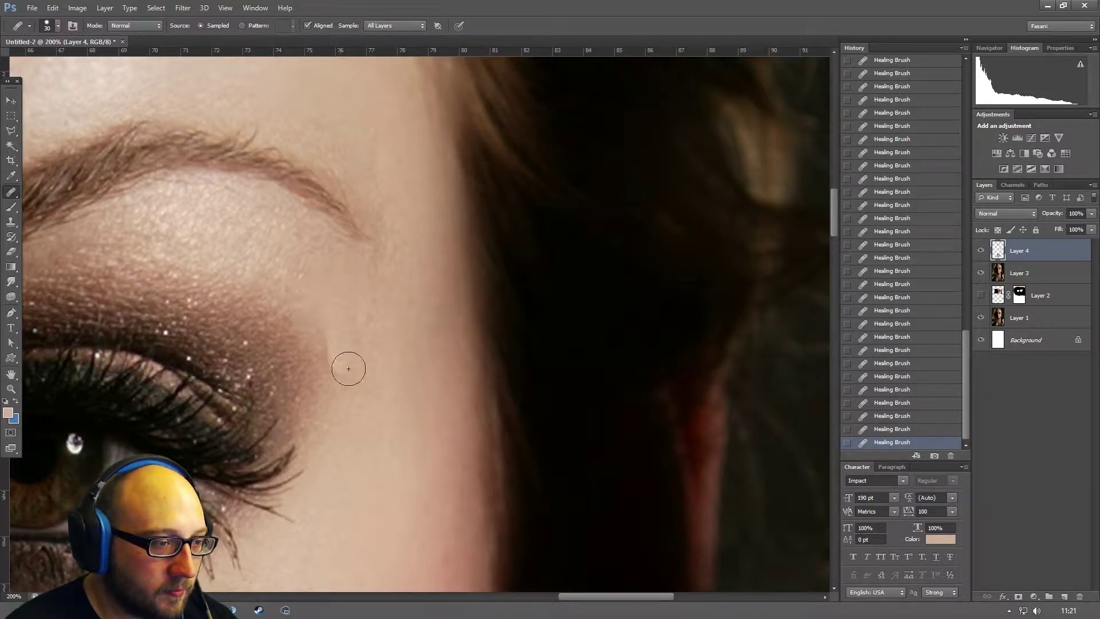
left_click(887, 416)
left_click(888, 389)
- Reduce the Healing Brush to 10 and heal the fine spots between the eyebrow's outer end and the eyeshadow
key("bracketleft")
key("bracketleft")
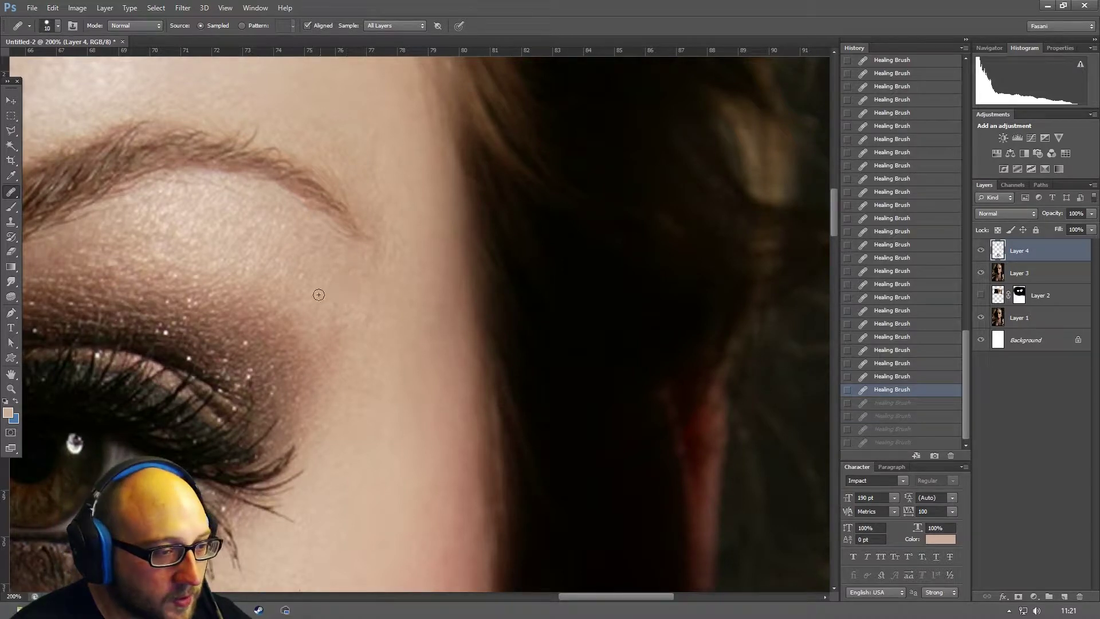
left_click(334, 297)
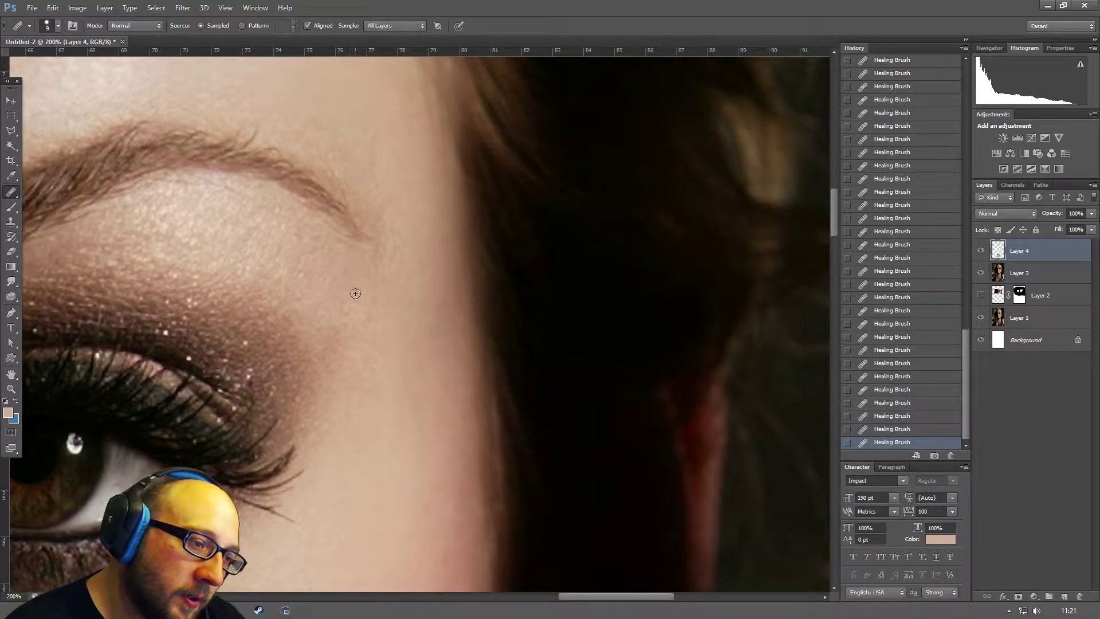
left_click(344, 307)
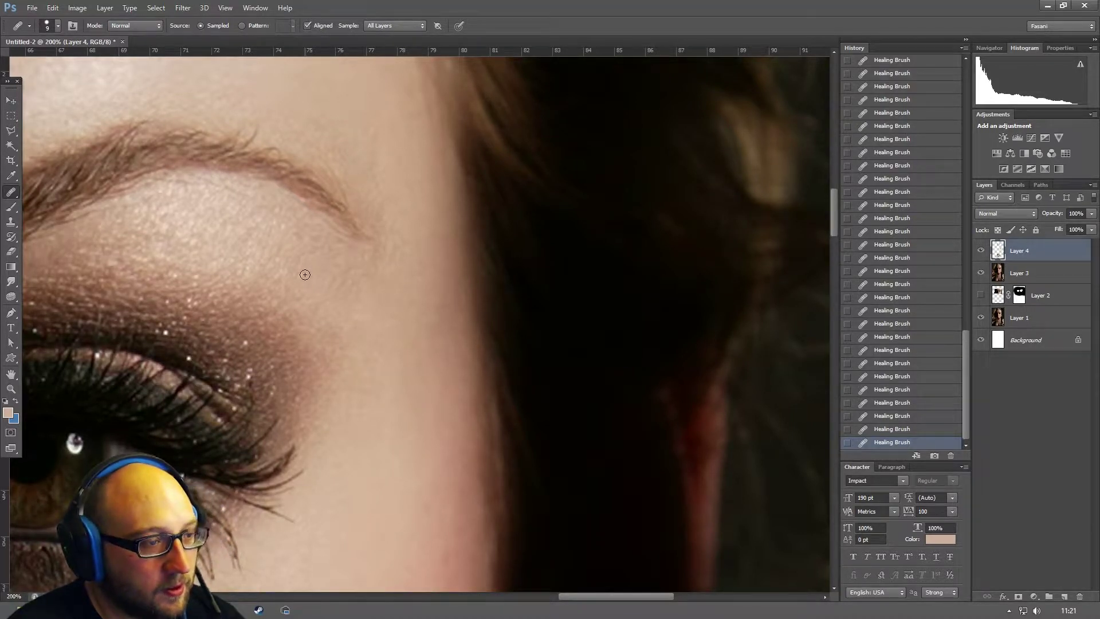
- Heal the small bright spot at the top of the nose bridge between the eyebrows
left_click_drag(258, 310, 668, 317)
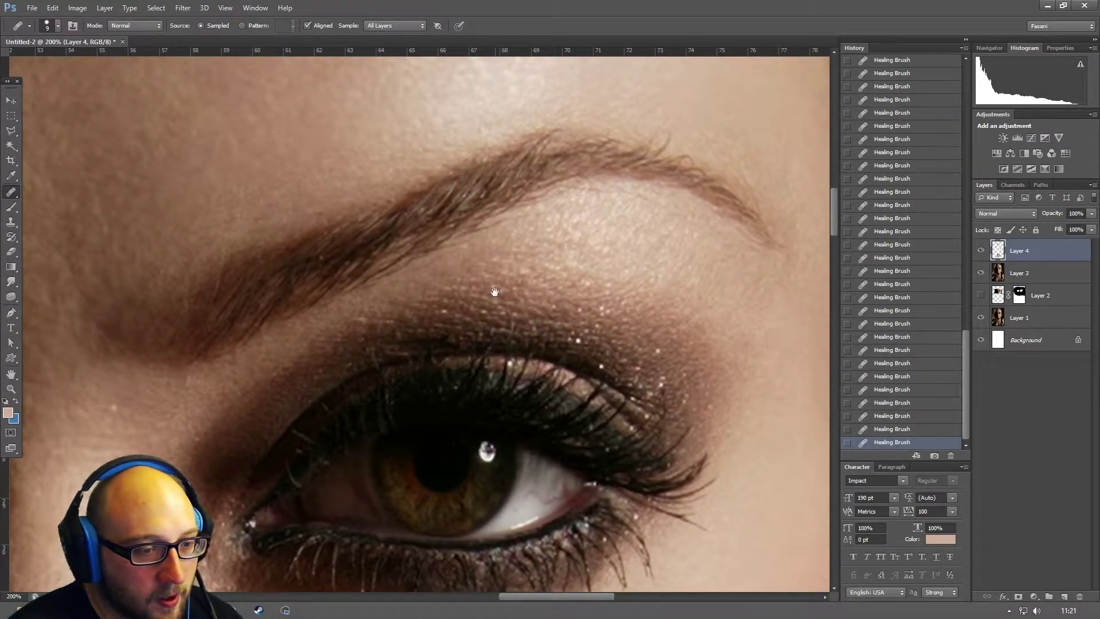
left_click_drag(496, 292, 563, 169)
left_click_drag(418, 222, 602, 258)
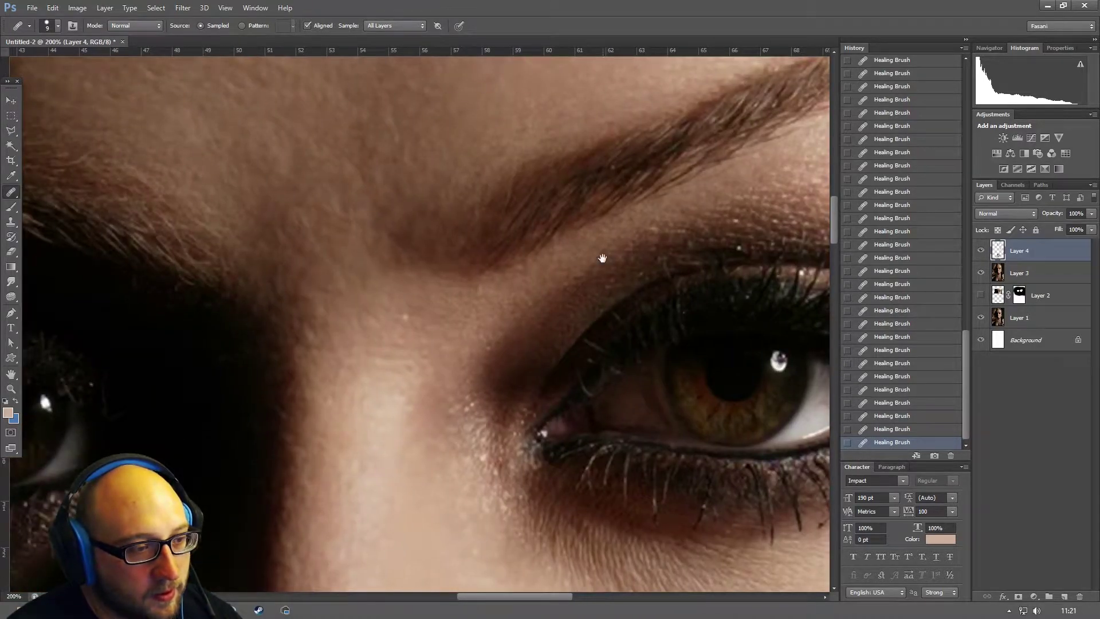
left_click(405, 316)
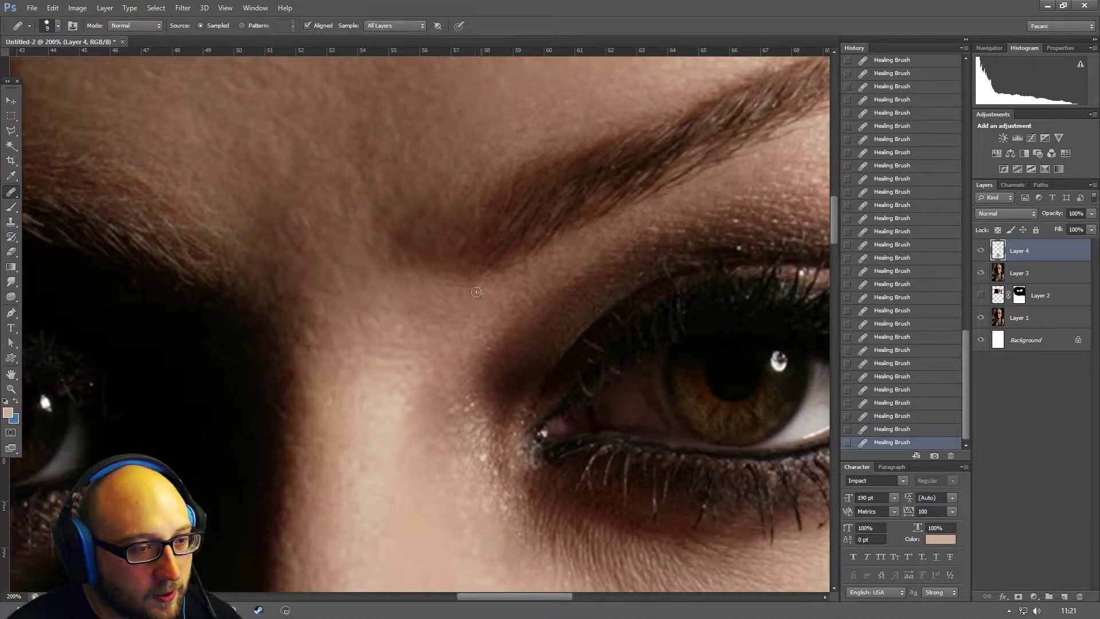
- Examine the inner eye corner, under-eye and cheek skin, and review the whole face
left_click_drag(494, 396, 329, 251)
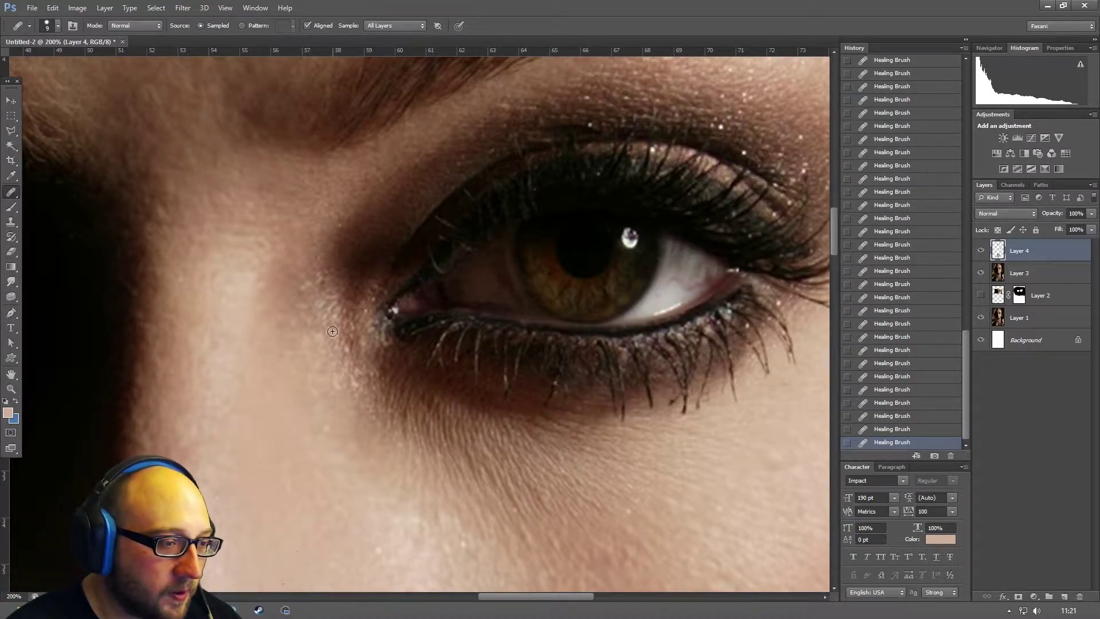
left_click_drag(526, 475, 481, 325)
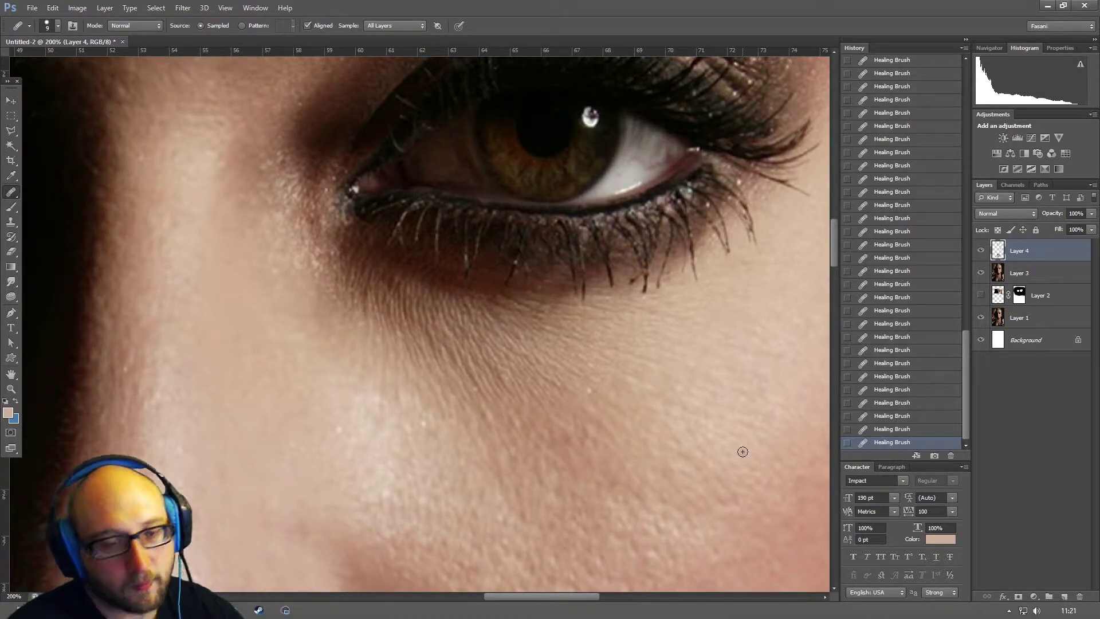
key("ctrl+minus")
key("ctrl+minus")
key("ctrl+minus")
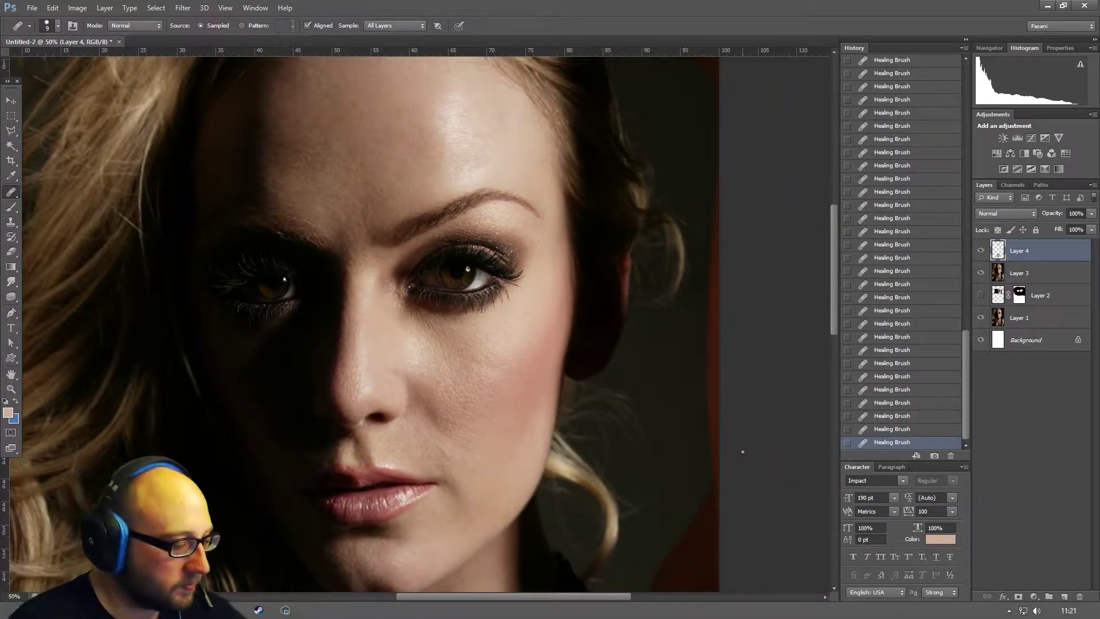
mouse_move(475, 362)
left_mouse_down()
mouse_move(513, 365)
mouse_move(480, 284)
left_mouse_up()
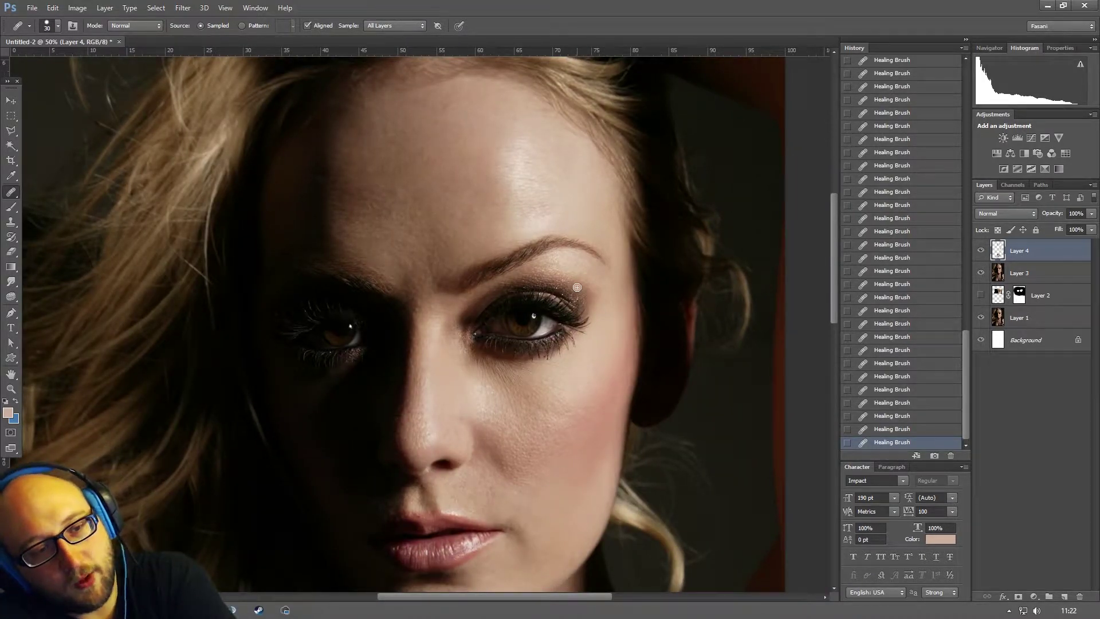
- Add a new layer above Layer 4 and set up a soft Clone Stamp with 20% opacity and 0% hardness
left_click(1065, 597)
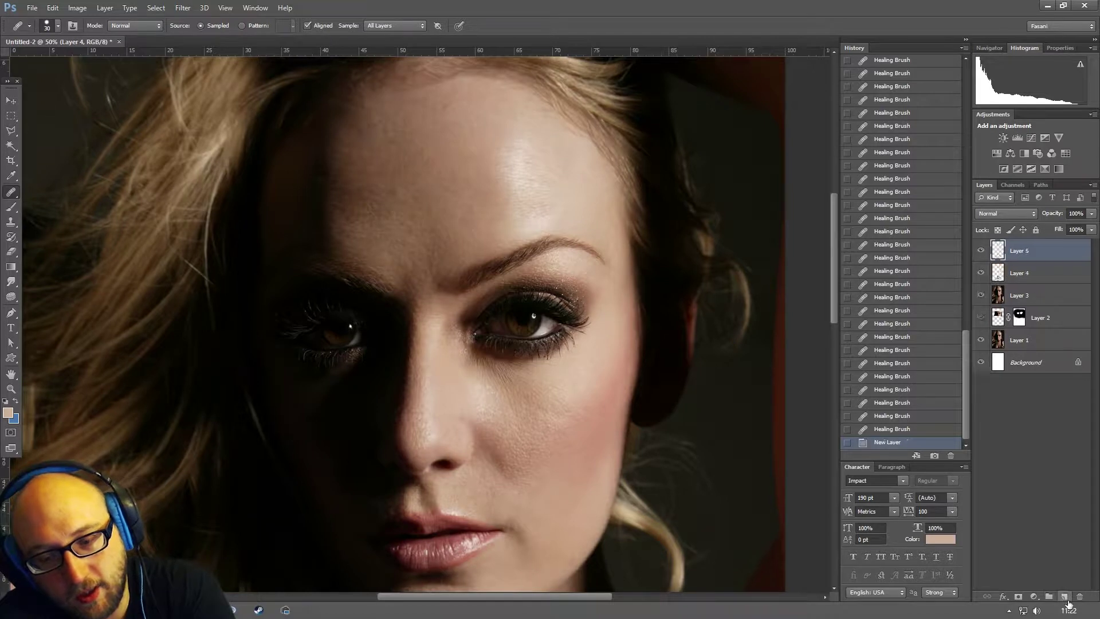
left_click(11, 224)
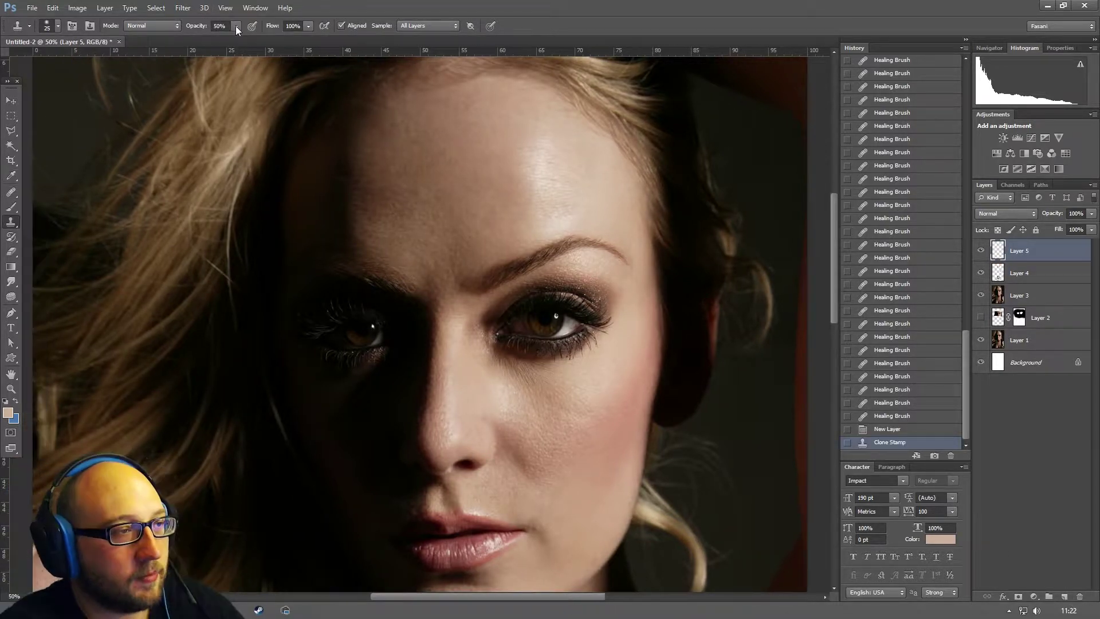
left_click(236, 27)
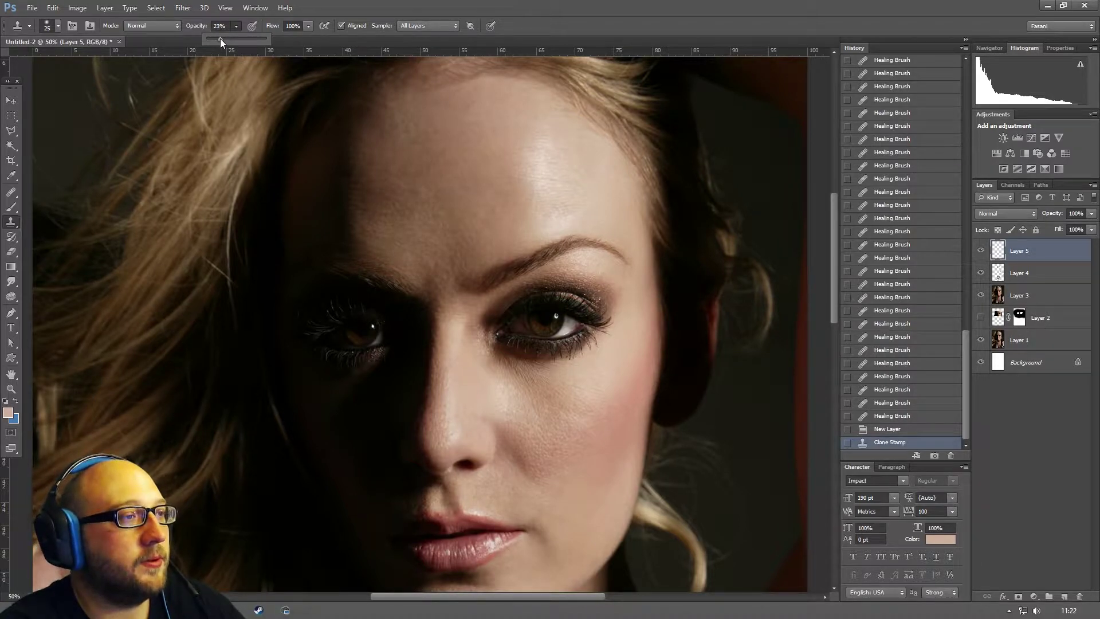
left_click_drag(219, 39, 218, 39)
right_click(461, 148)
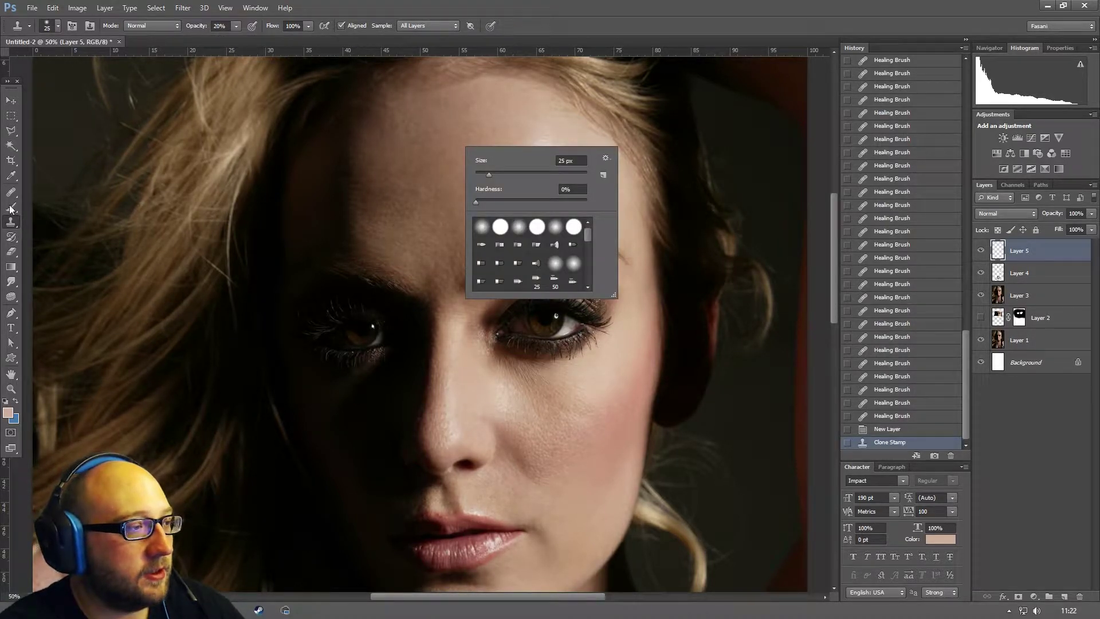
key("Return")
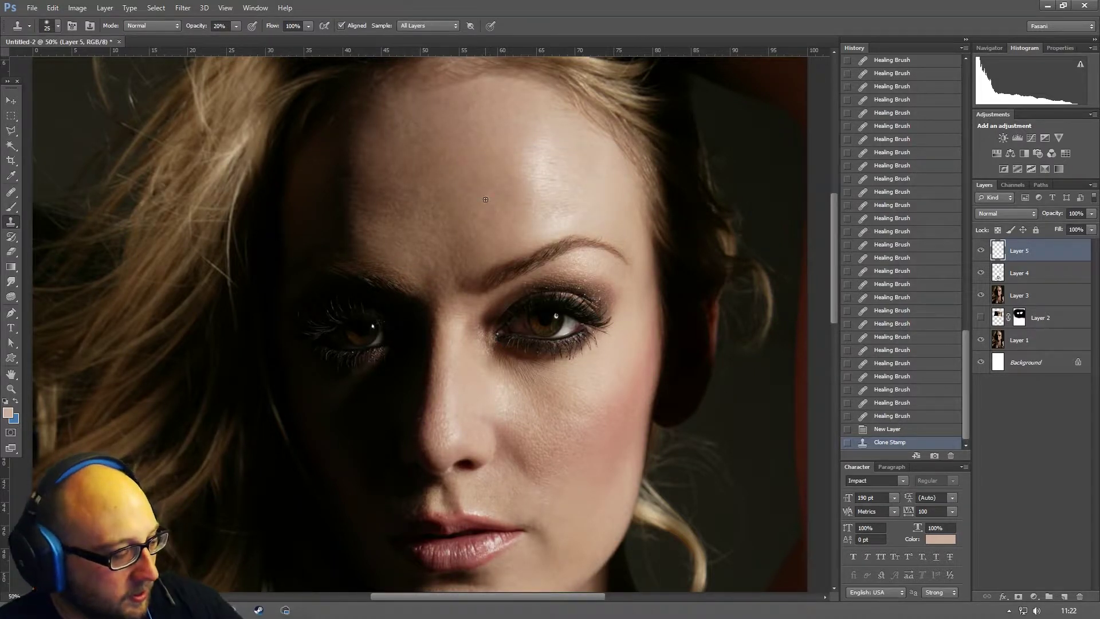
- Enlarge the Clone Stamp to 175 and soften the upper cheek below the lit eye using nearby sampled skin
key("bracketright")
key("bracketright")
key("bracketright")
key("bracketright")
key("bracketright")
key("bracketright")
key("bracketright")
key("bracketright")
key("bracketright")
key("bracketright")
key("bracketright")
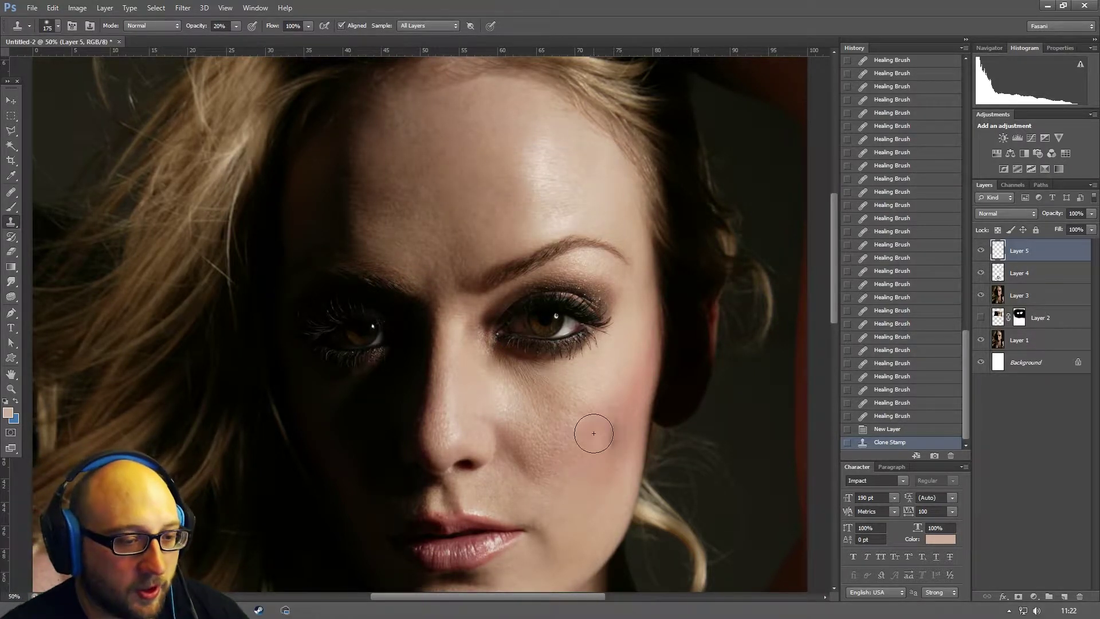
left_click(583, 394, "alt")
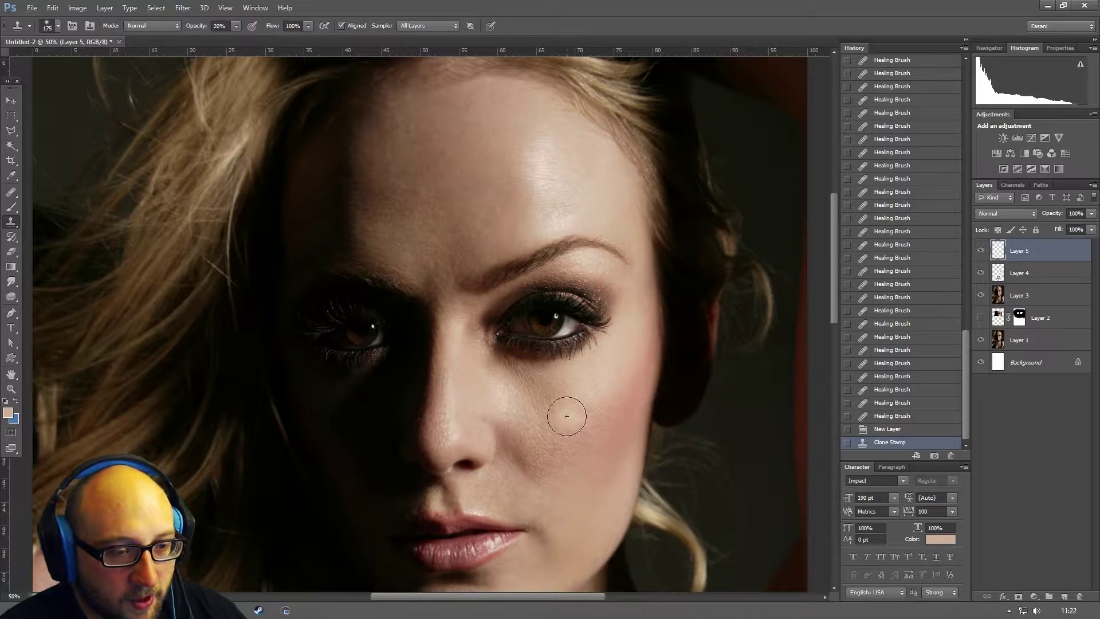
left_click(583, 413)
left_click(567, 418)
left_click(560, 420)
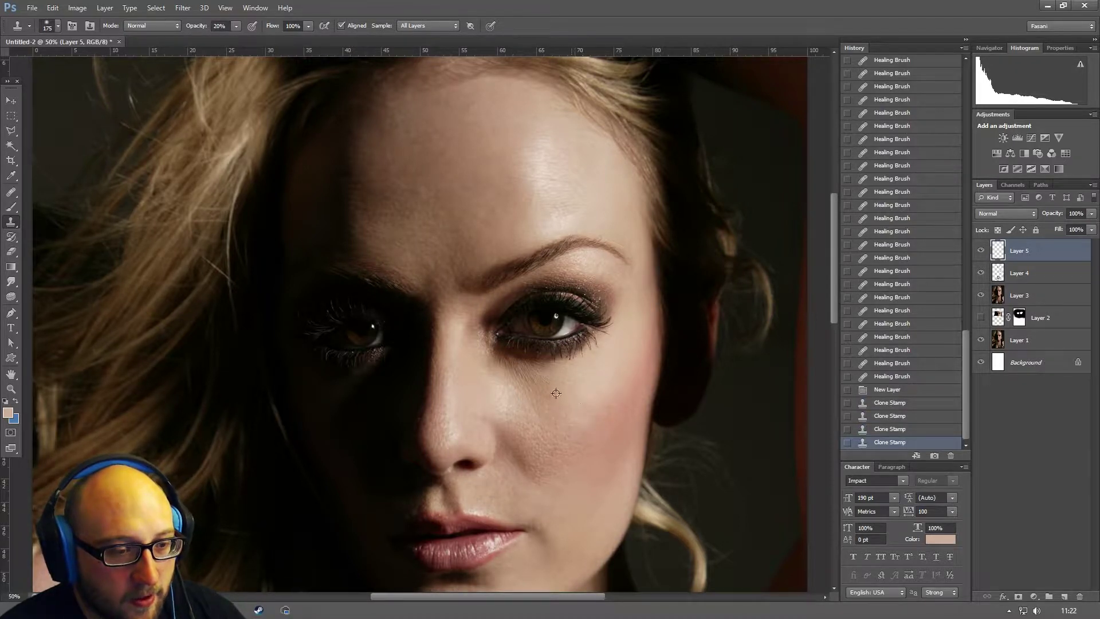
- Soften the middle, outer and lower parts of the lit cheek with the Clone Stamp, using nearby sampled skin
left_click(546, 400)
left_click(584, 430)
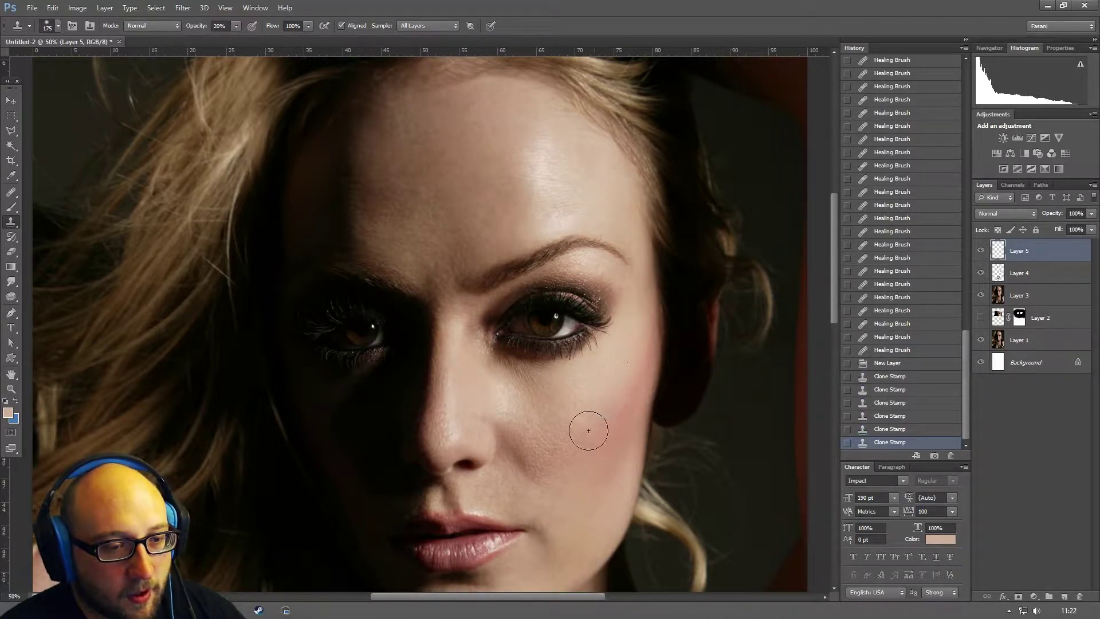
left_click(614, 398)
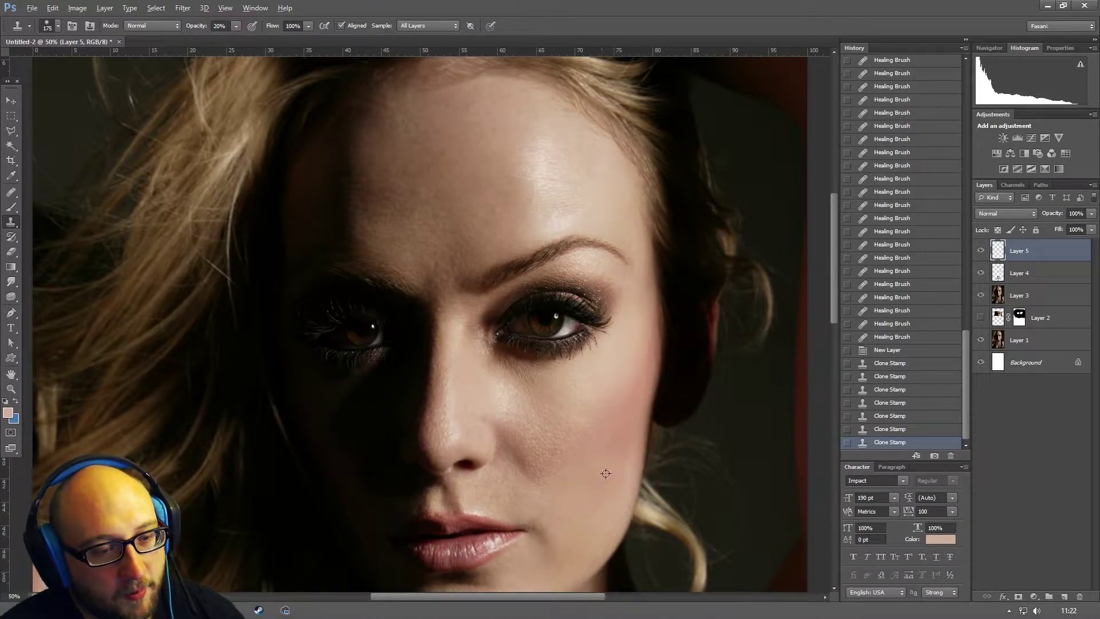
left_click(556, 496)
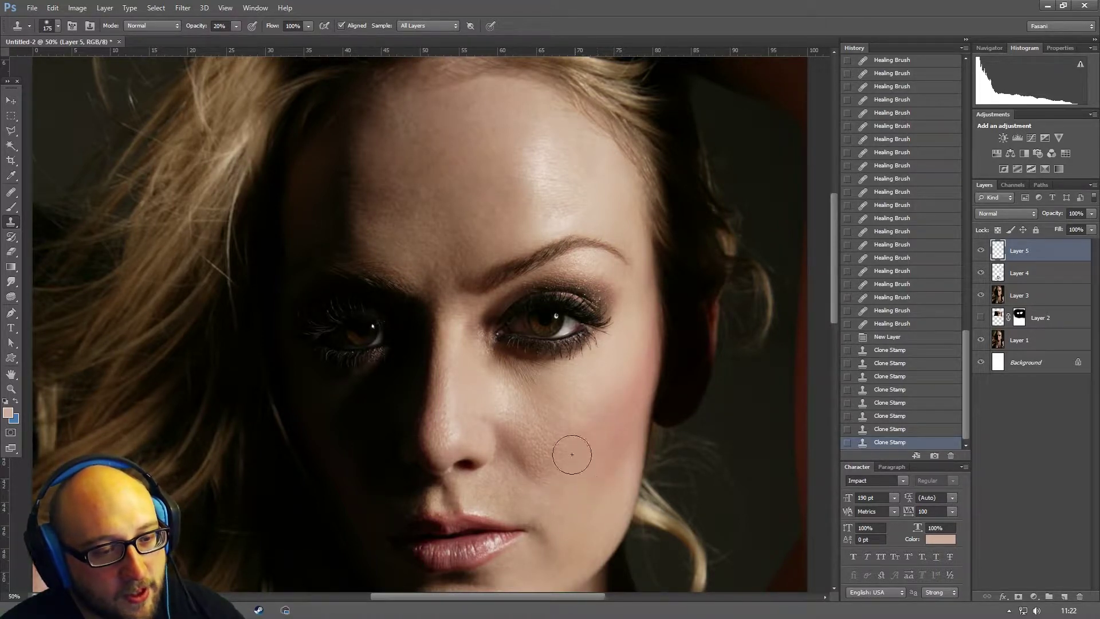
left_click(563, 491)
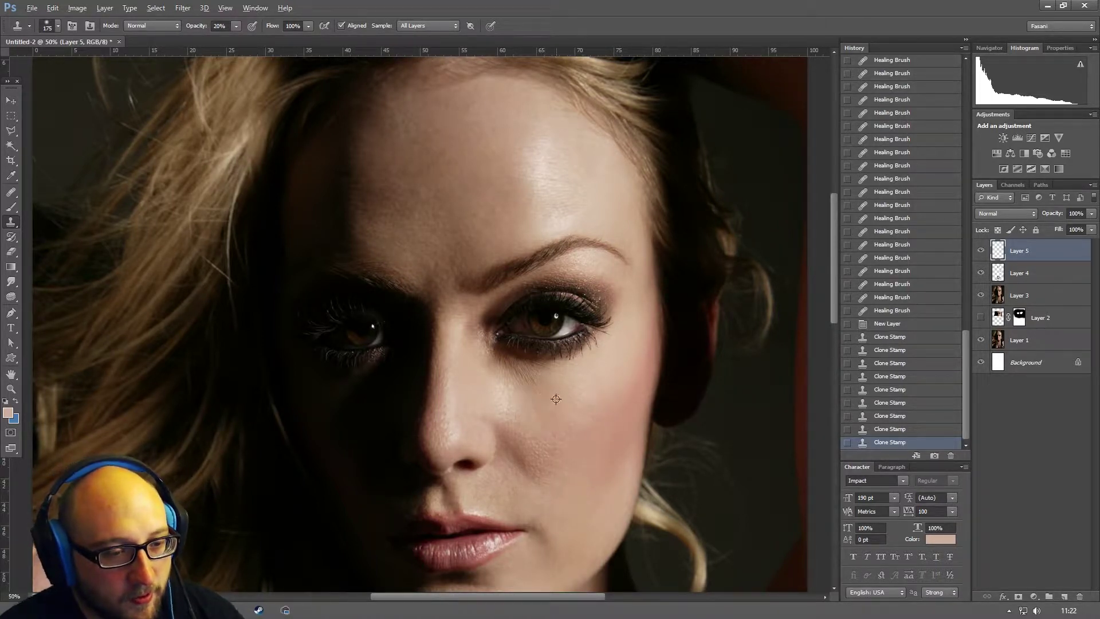
- Smooth the skin beneath the lit eye and across the upper cheek with repeated low-opacity Clone Stamp dabs
left_click(538, 381)
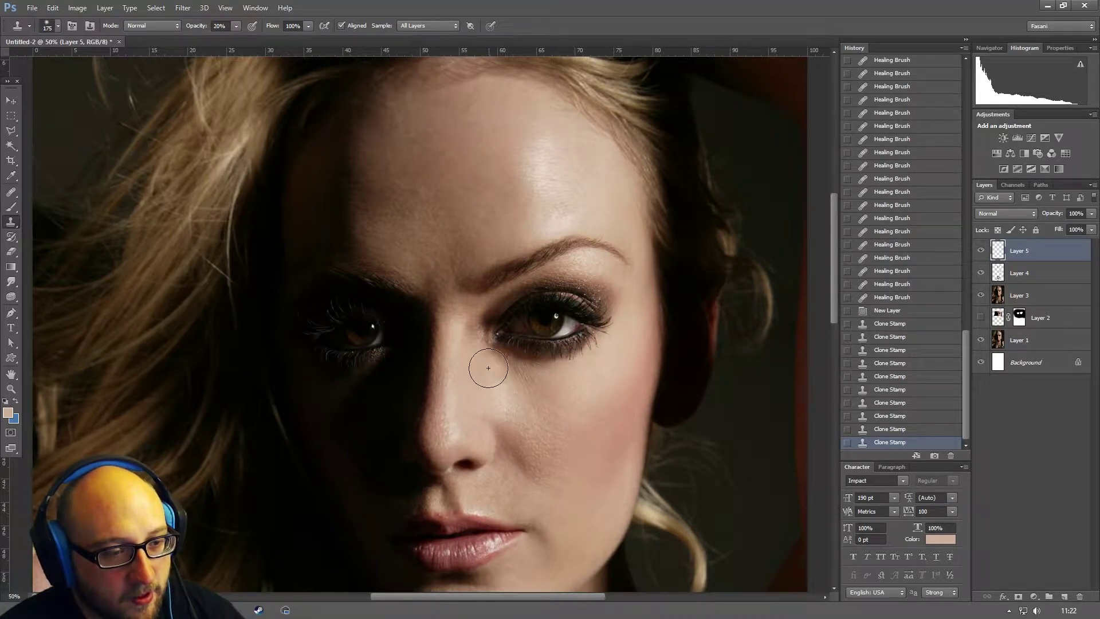
left_click(545, 407)
left_click(555, 393)
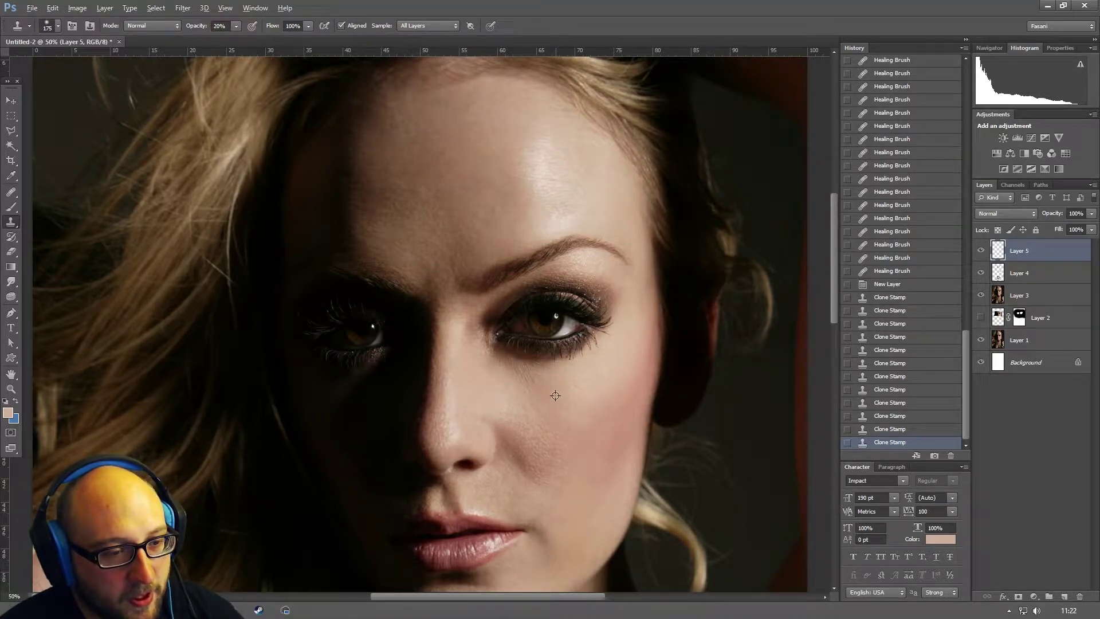
left_click(600, 401)
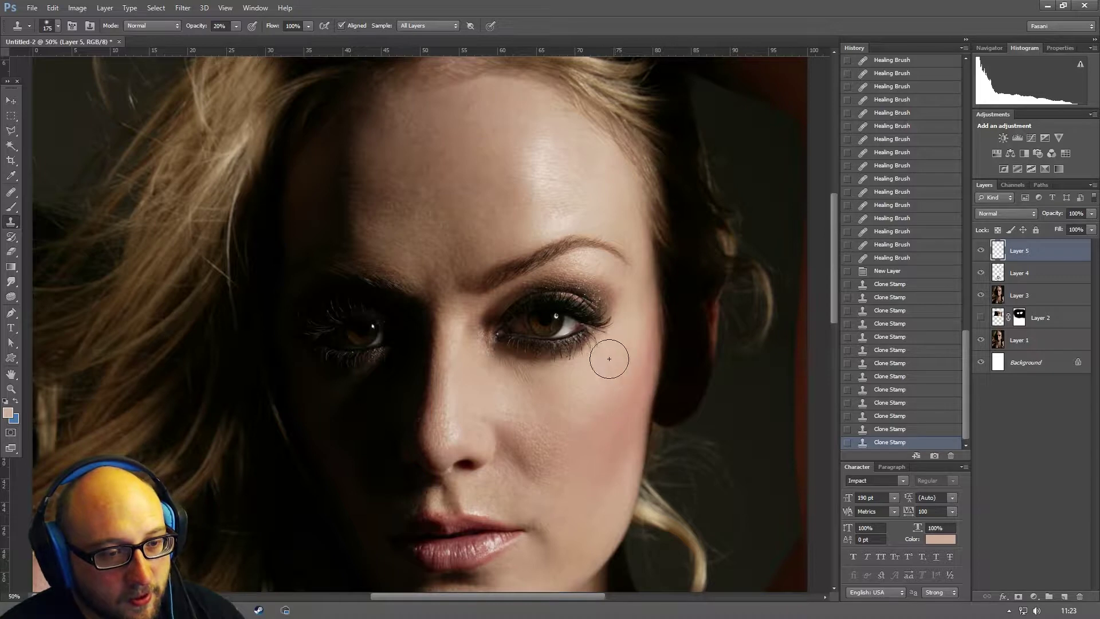
left_click(567, 386)
left_click(545, 385)
left_click(545, 401)
left_click(545, 425)
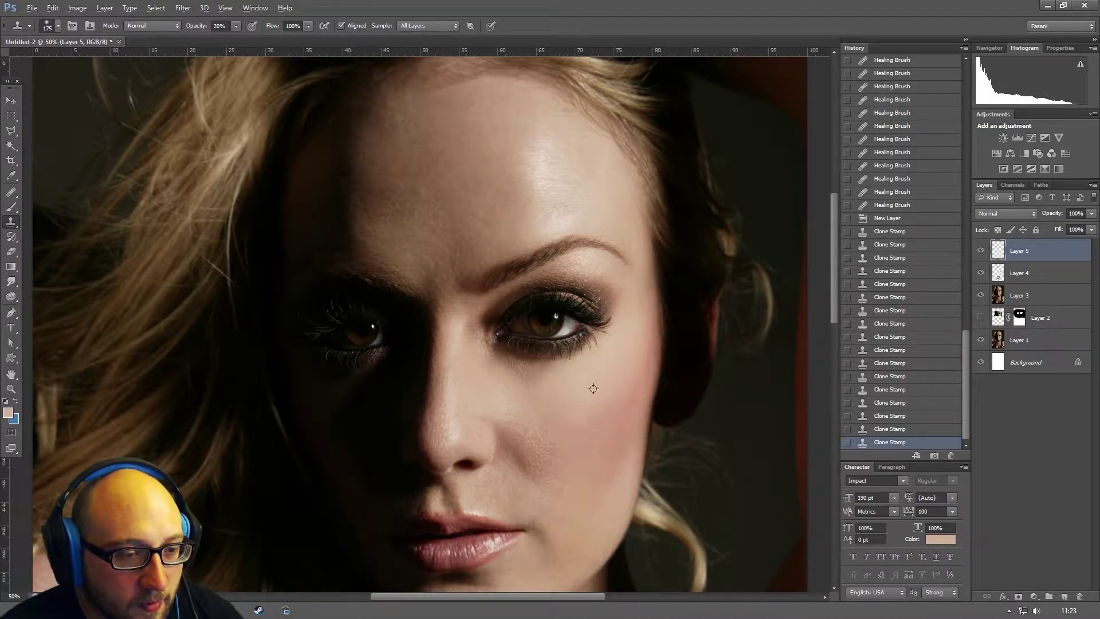
left_click(532, 383)
left_click(544, 381)
left_click(555, 381)
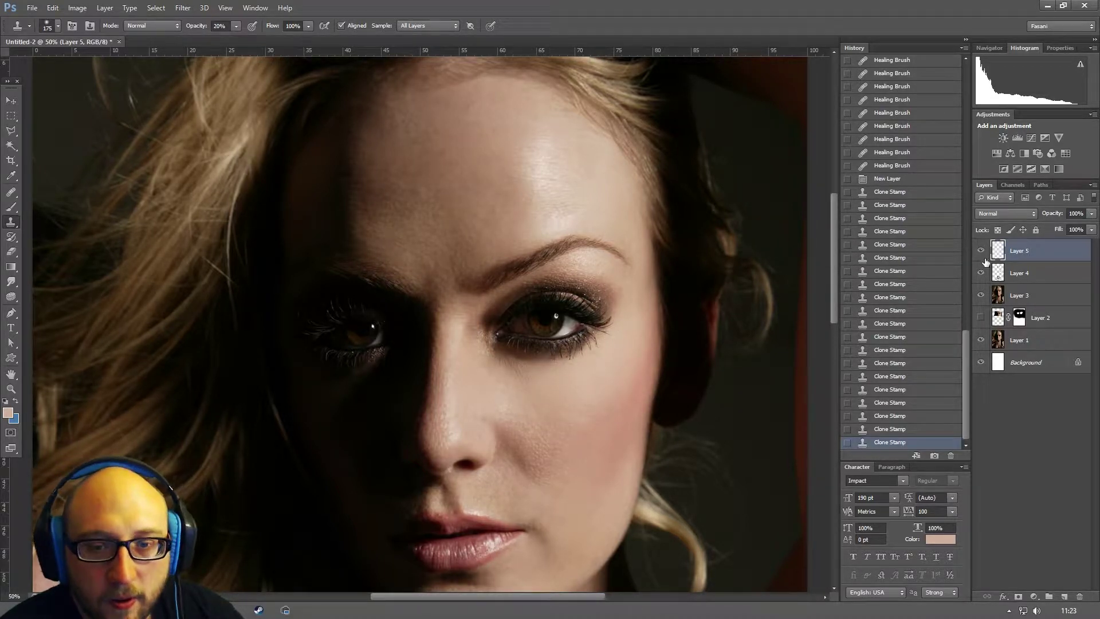
- Compare the face with Layer 5 hidden and shown, both overall and close up on the lit cheek
left_click(982, 250)
left_click(981, 251)
left_click(981, 250)
left_click(981, 250)
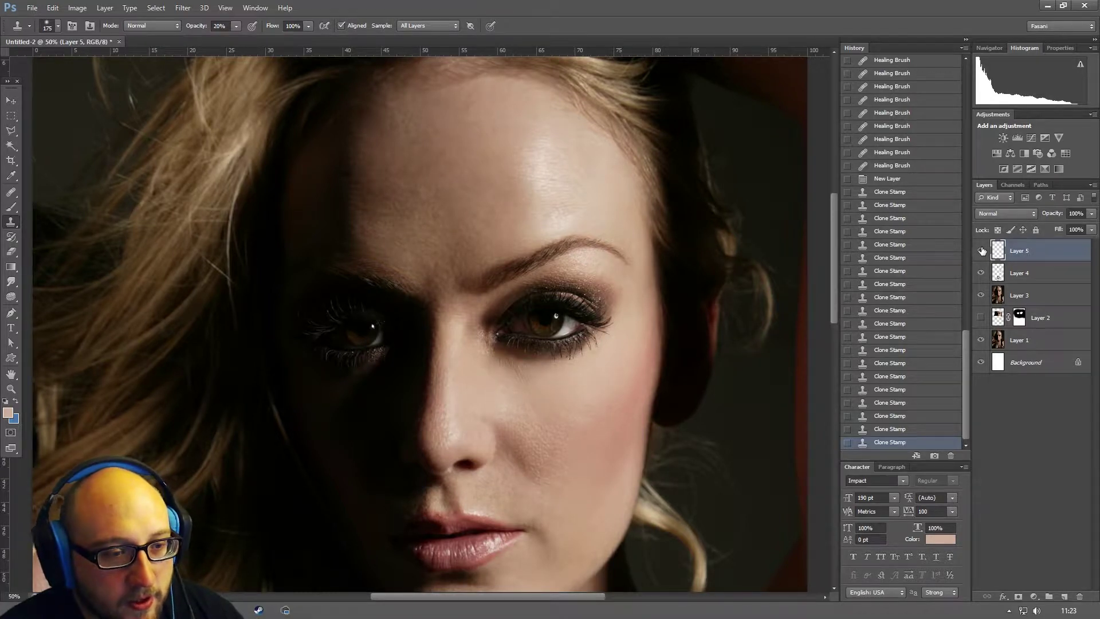
left_click(981, 251)
left_click(981, 250)
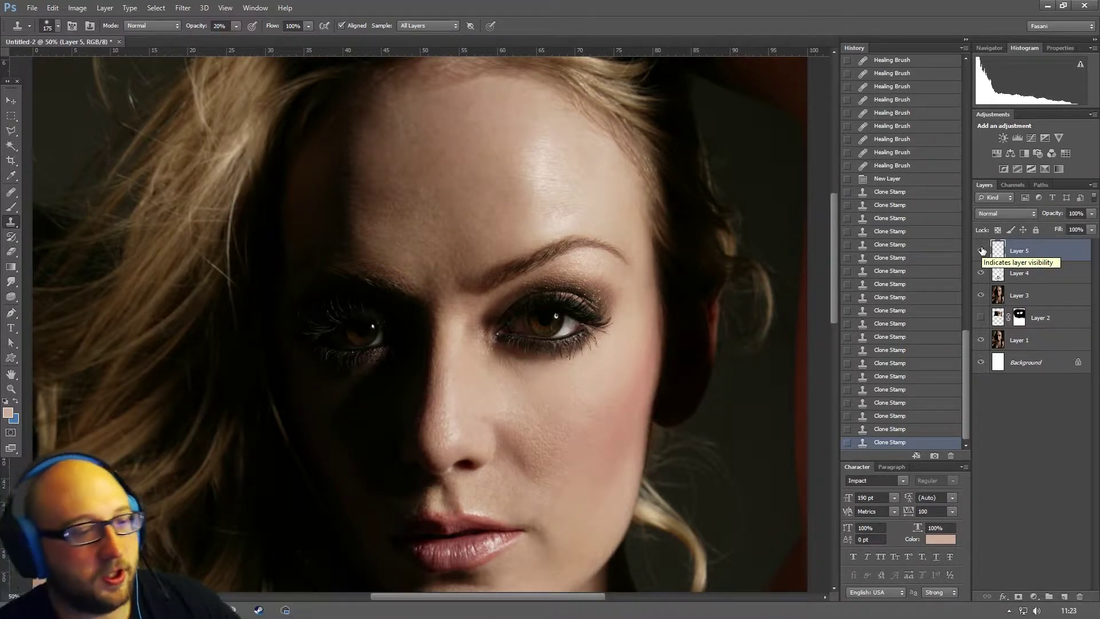
left_click(981, 251)
left_click(981, 251)
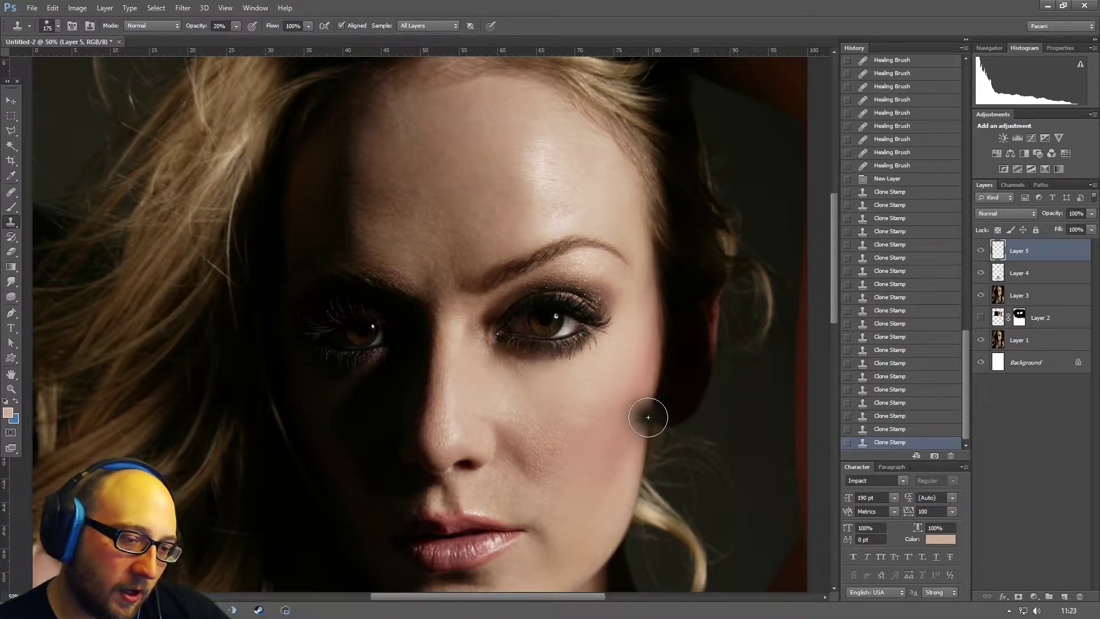
key("ctrl+plus")
key("ctrl+plus")
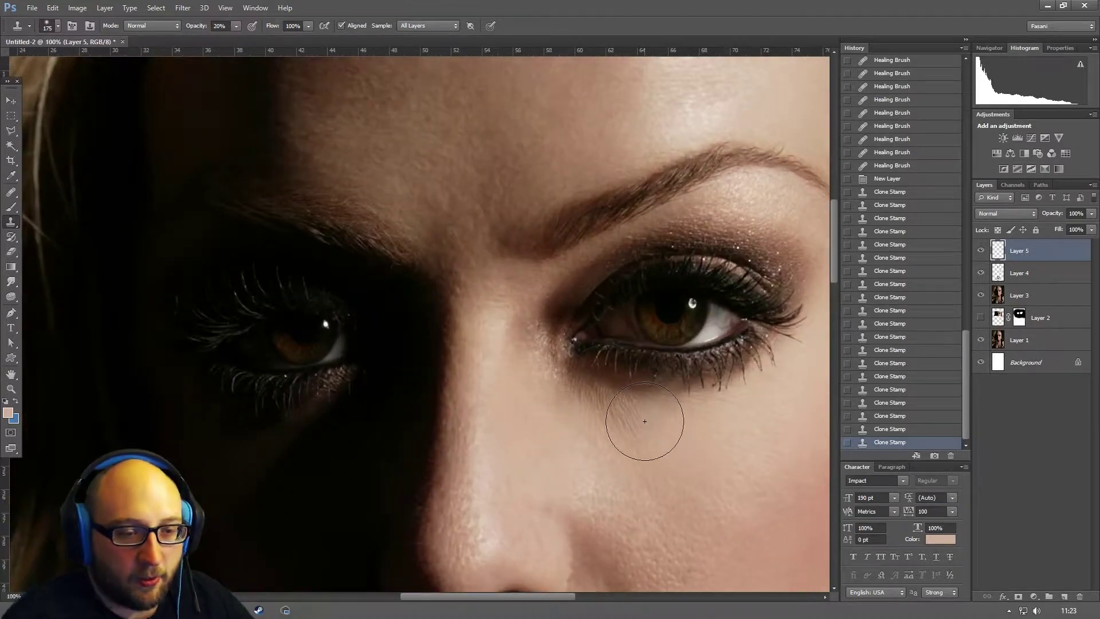
left_click_drag(695, 559, 393, 344)
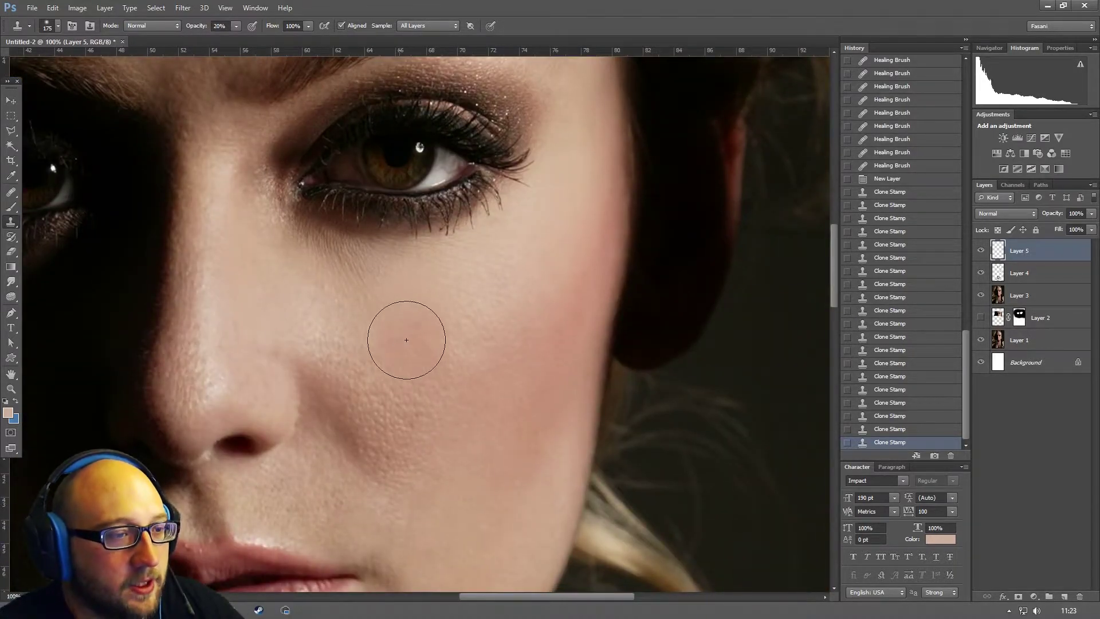
left_click(981, 250)
left_click(982, 251)
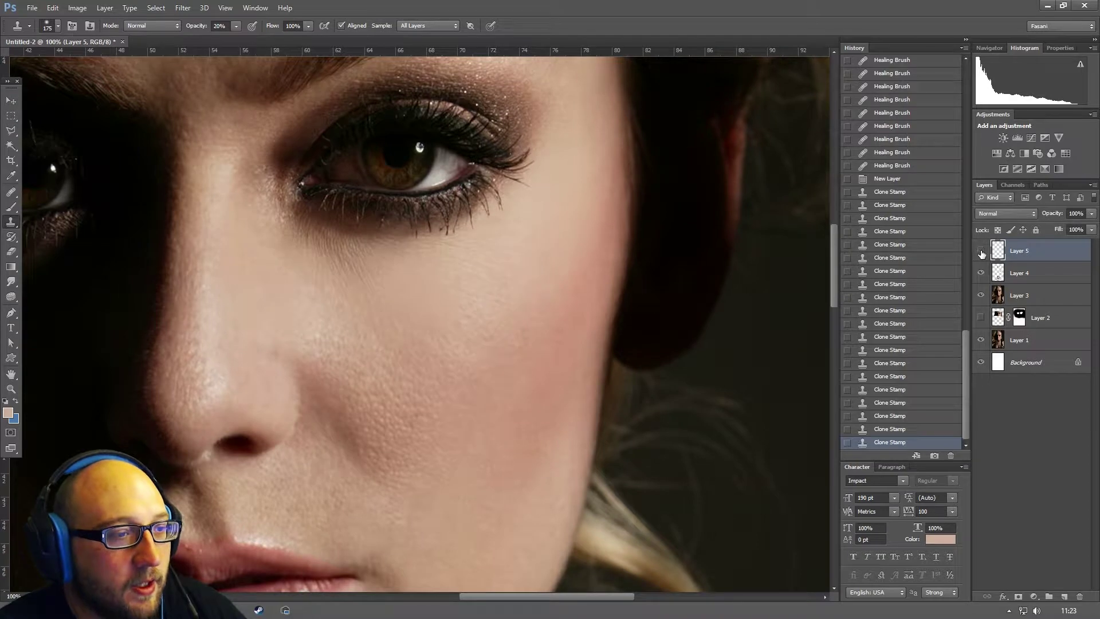
- Erase the cloned pixels over the lit eye on Layer 5 with a size 250 Eraser, and compare with the layer hidden and shown
left_click(11, 251)
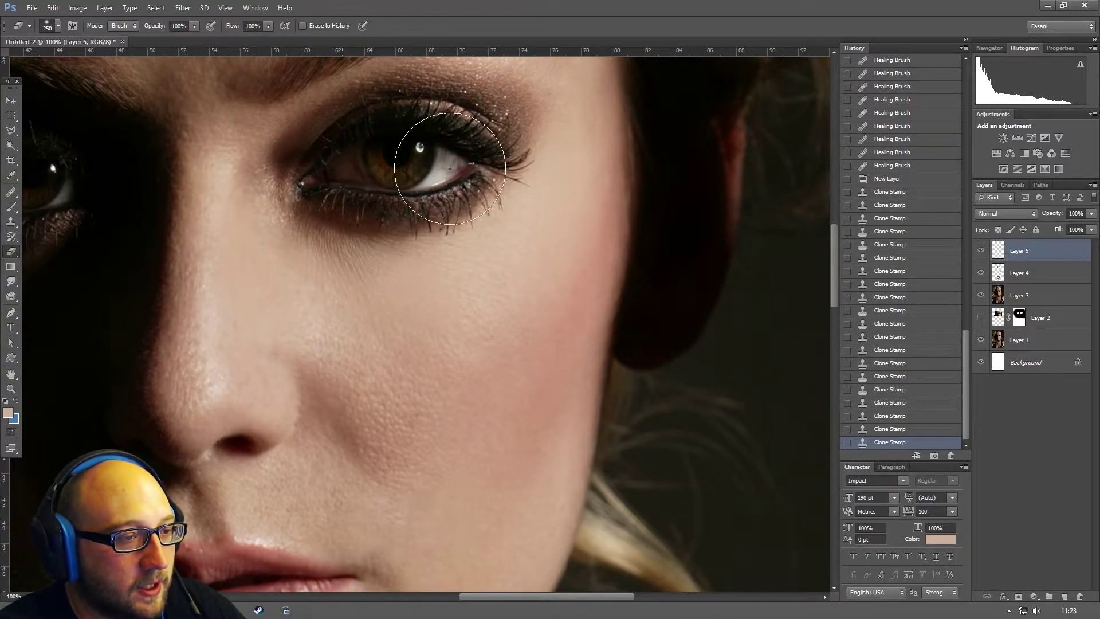
left_click_drag(427, 156, 394, 112)
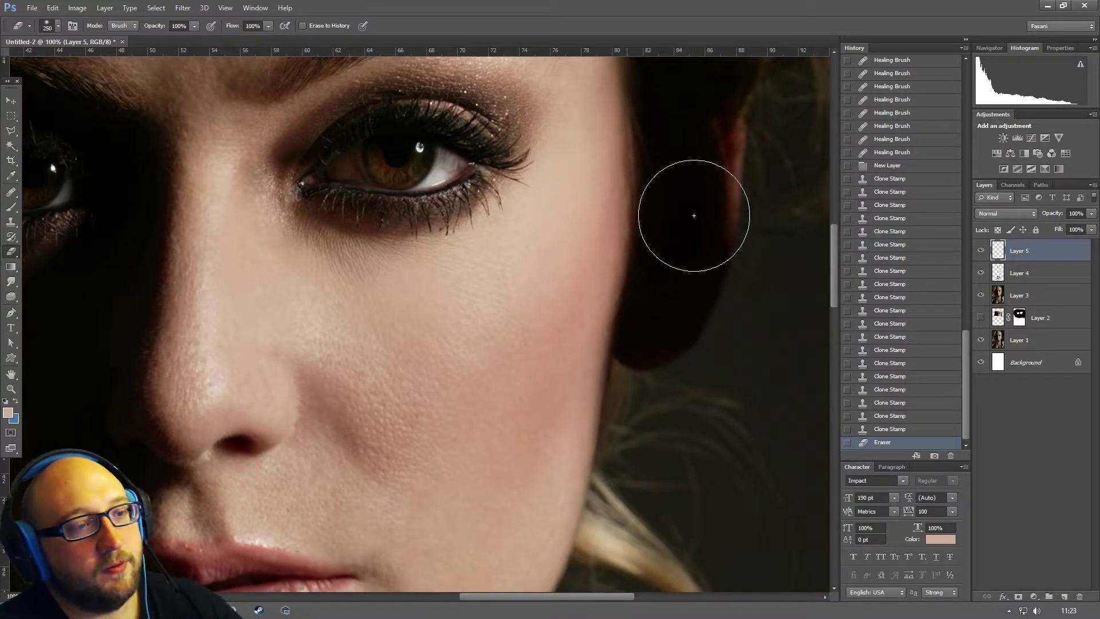
left_click(982, 251)
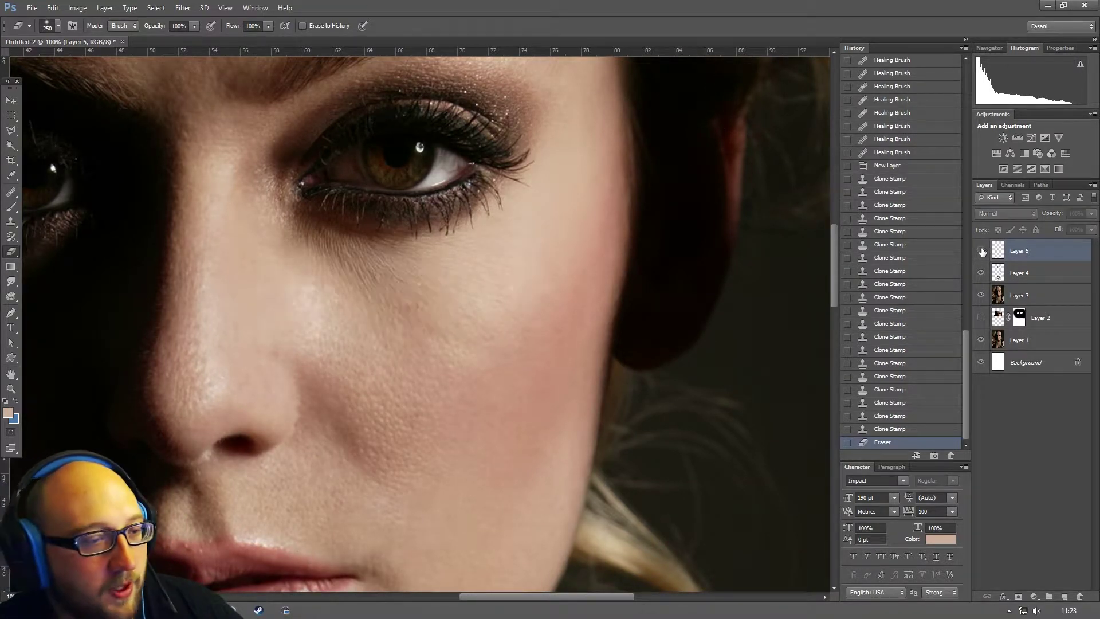
left_click(982, 251)
left_click(982, 250)
left_click(983, 250)
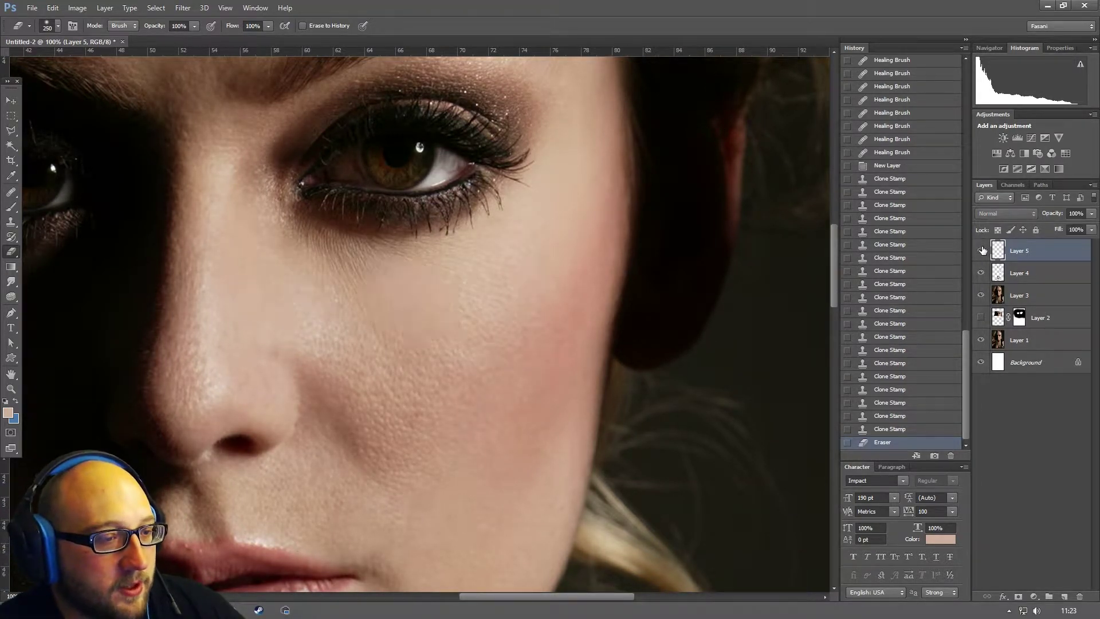
left_click(983, 250)
left_click(982, 250)
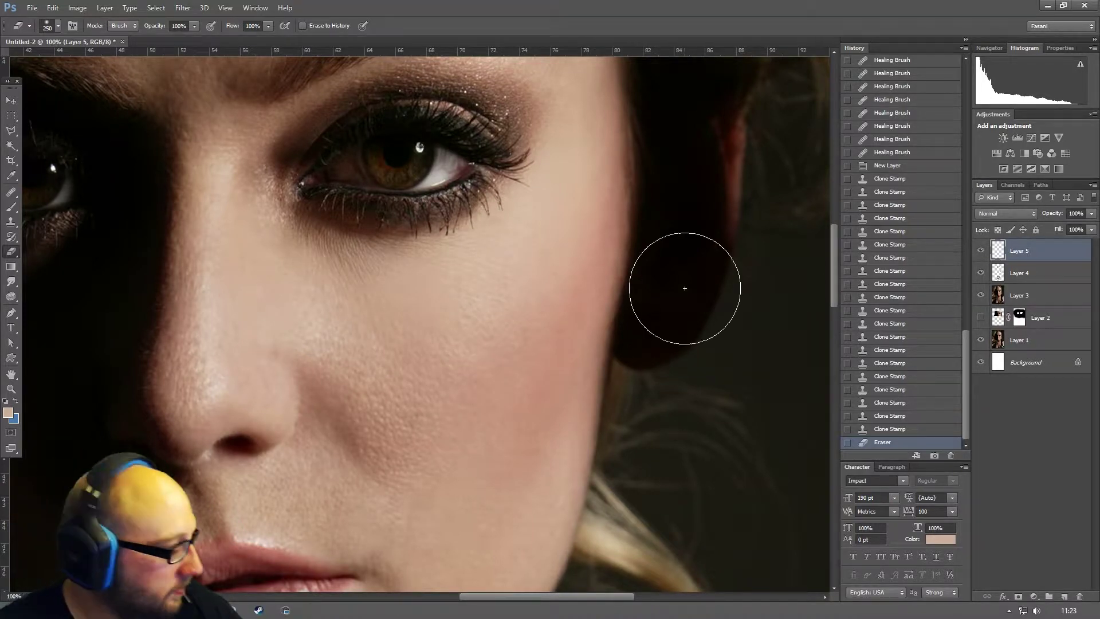
- Clone Stamp the lit cheek from below the outer eye corner down to the mid-cheek, and compare with Layer 5 hidden and shown
key("s")
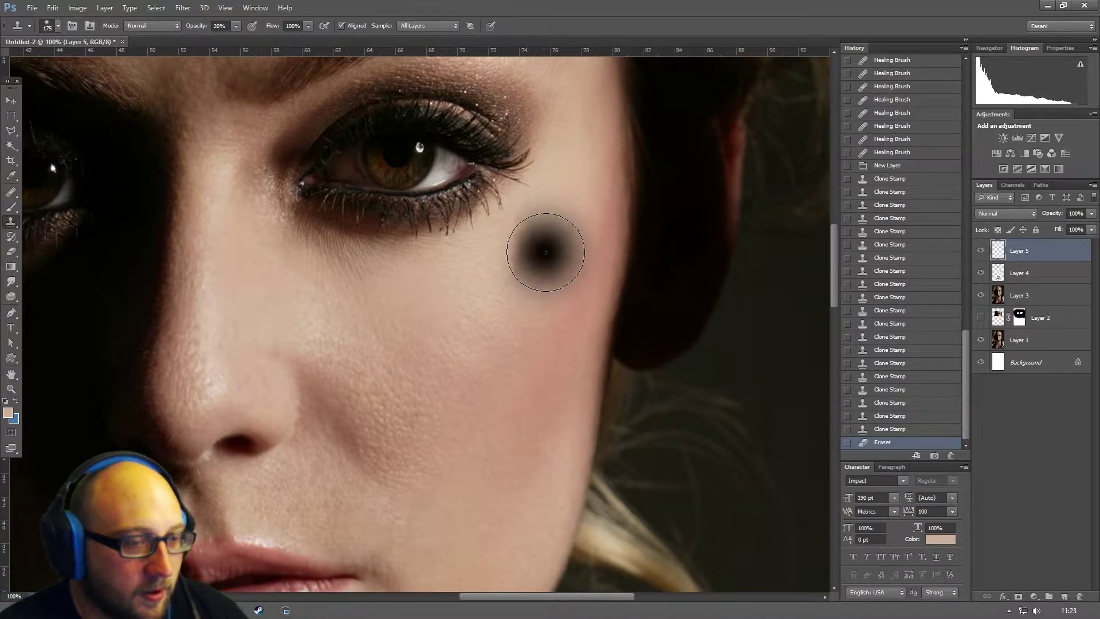
left_click(491, 282)
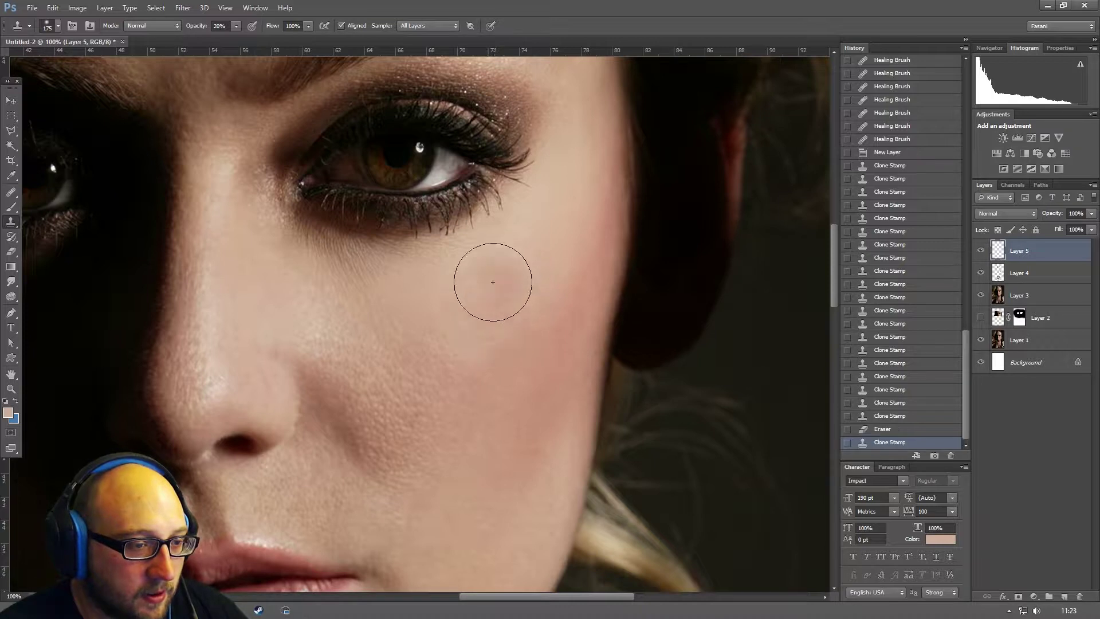
left_click(493, 298)
left_click(500, 351)
left_click(499, 401)
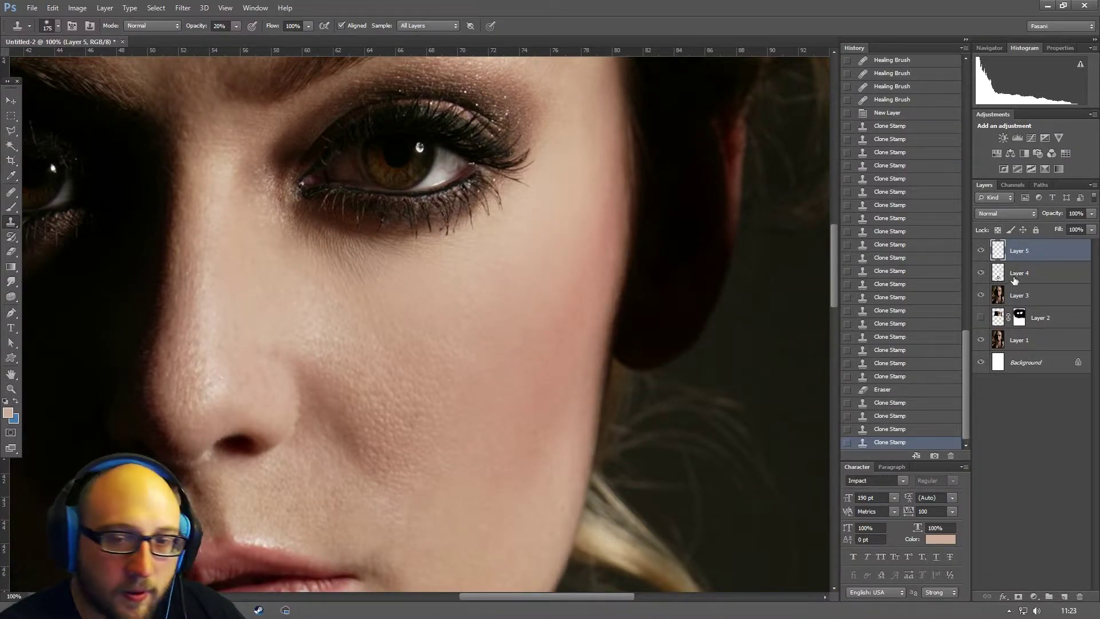
left_click(982, 252)
left_click(981, 252)
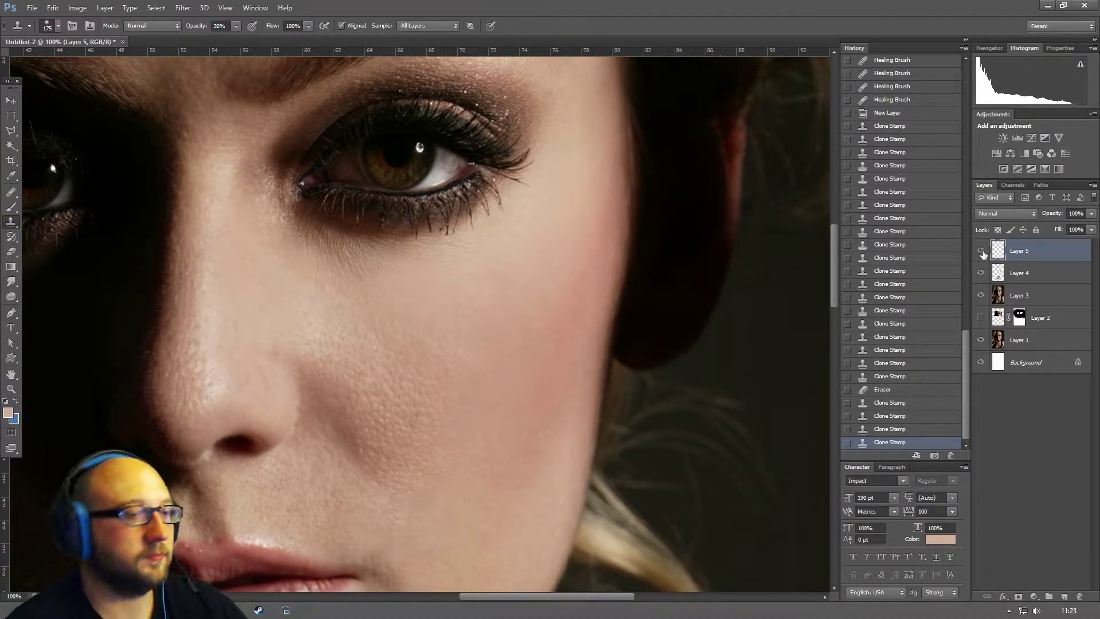
- Soften the skin beside the nose and on the lower lit cheek with the Clone Stamp
key("ctrl+minus")
key("ctrl+minus")
key("ctrl+minus")
key("ctrl+minus")
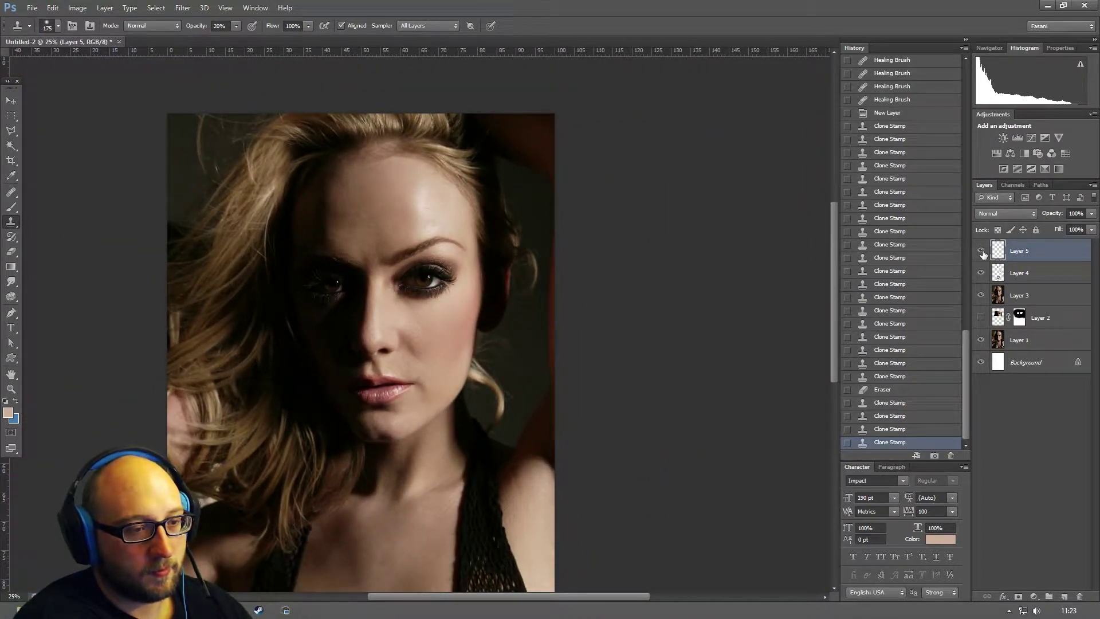
key("ctrl+plus")
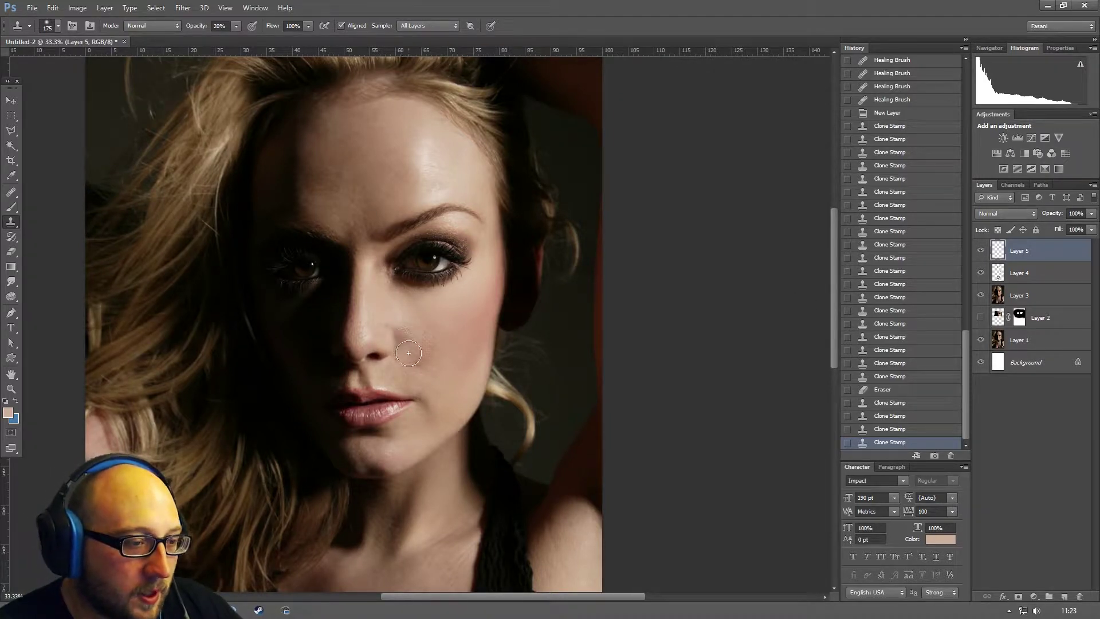
left_click_drag(410, 341, 420, 373)
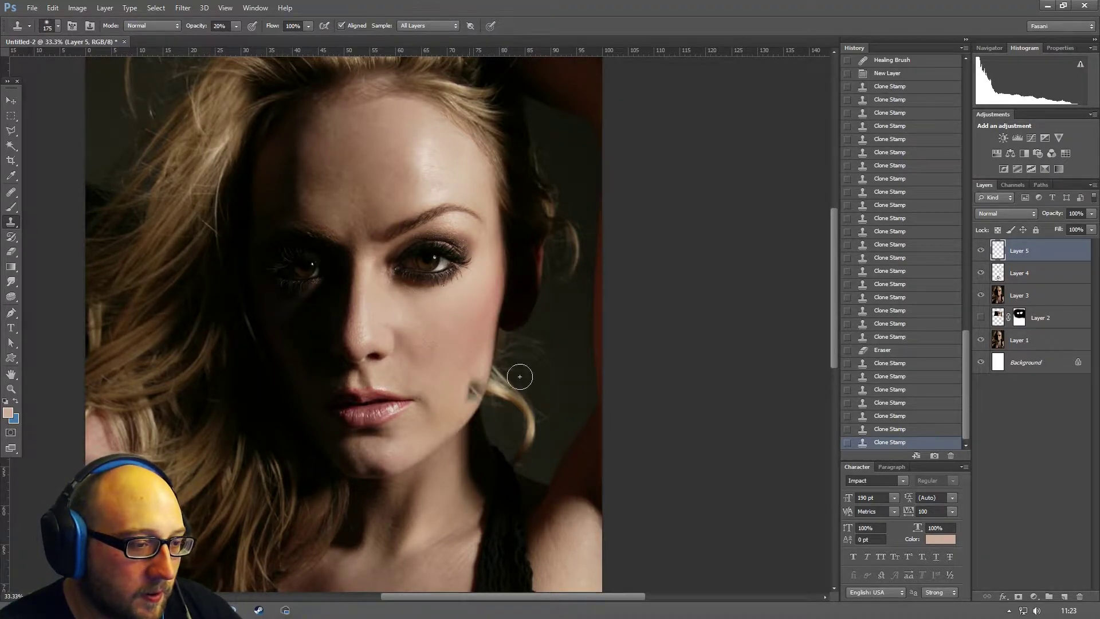
left_click(469, 361)
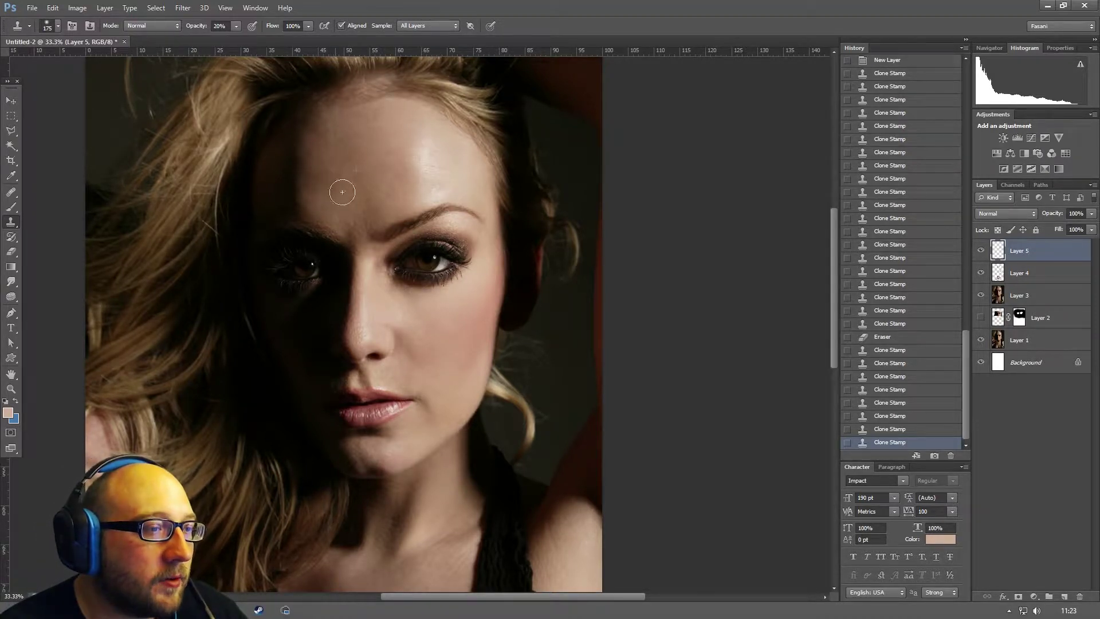
- Smooth the shaded side and centre of the forehead above the brows with the Clone Stamp
left_click(320, 181)
left_click(358, 148)
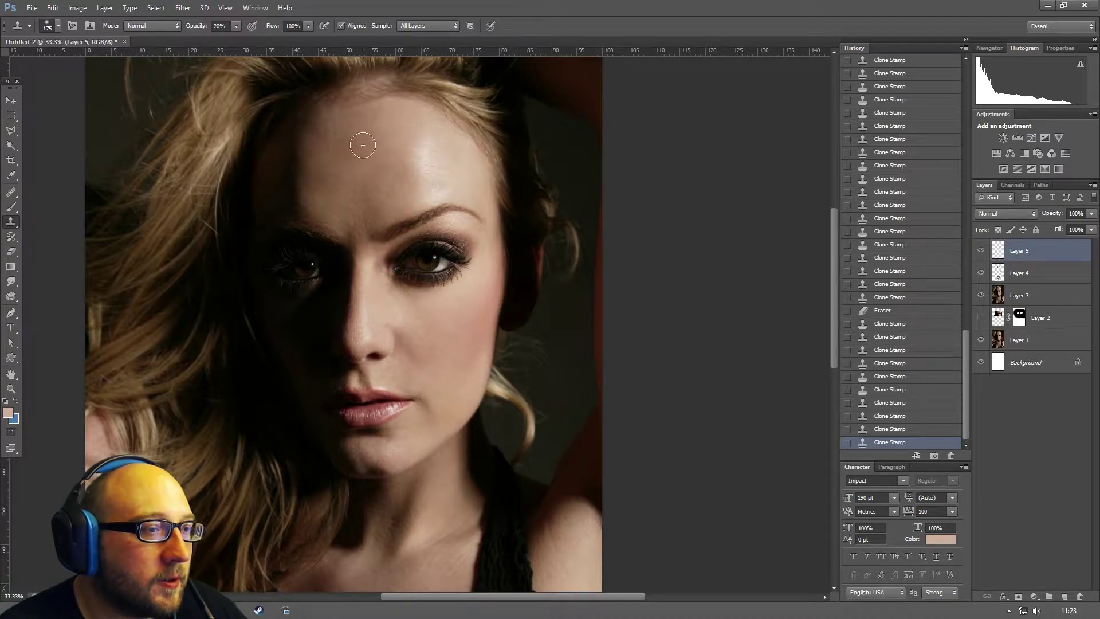
left_click(372, 151)
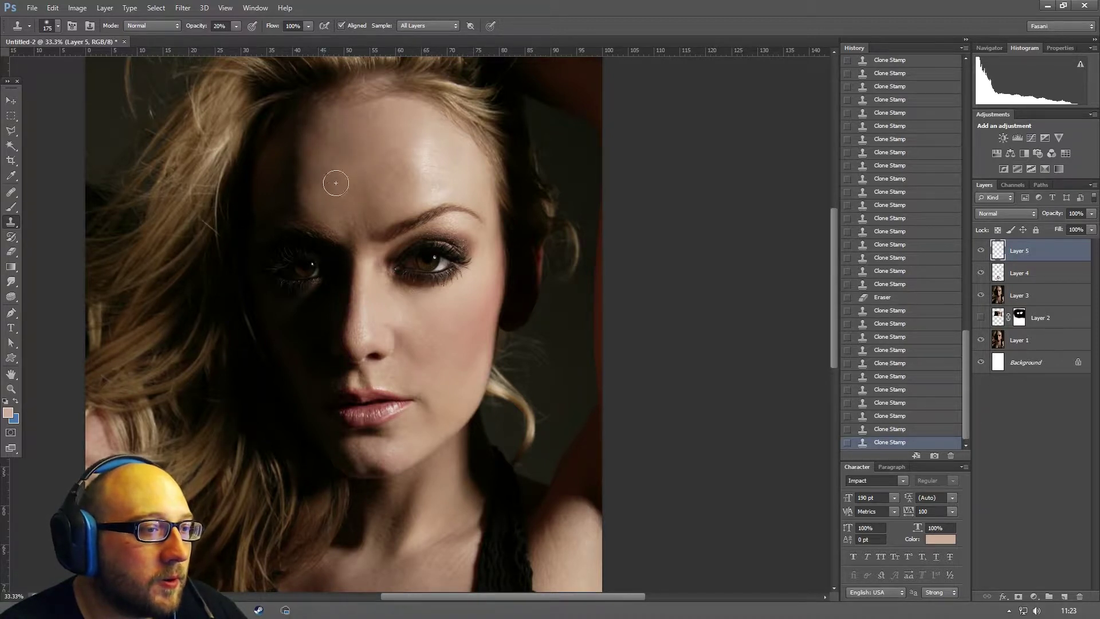
left_click(358, 147)
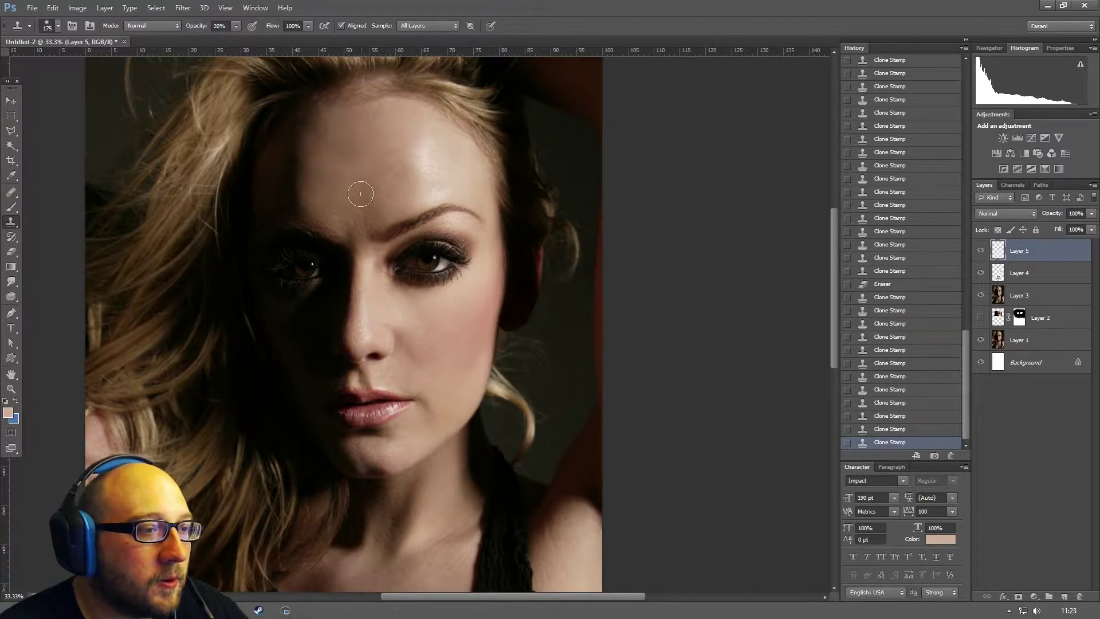
left_click(390, 176)
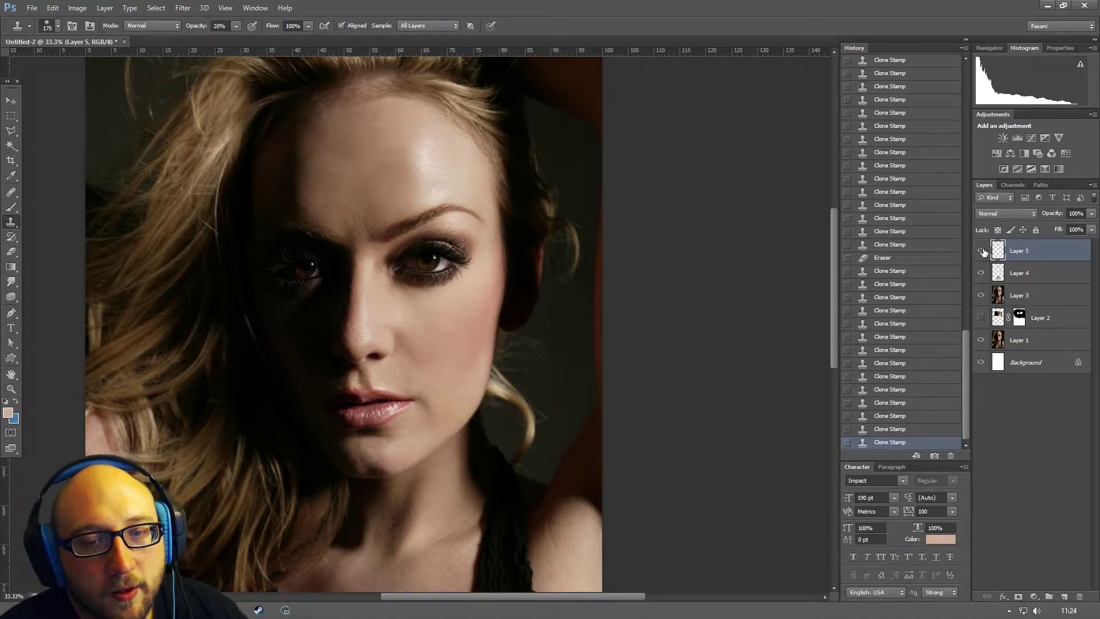
- Compare the face with Layer 5 hidden and shown, and reduce that layer's opacity to 50%
left_click(982, 252)
left_click(982, 252)
left_click(983, 251)
left_click(982, 252)
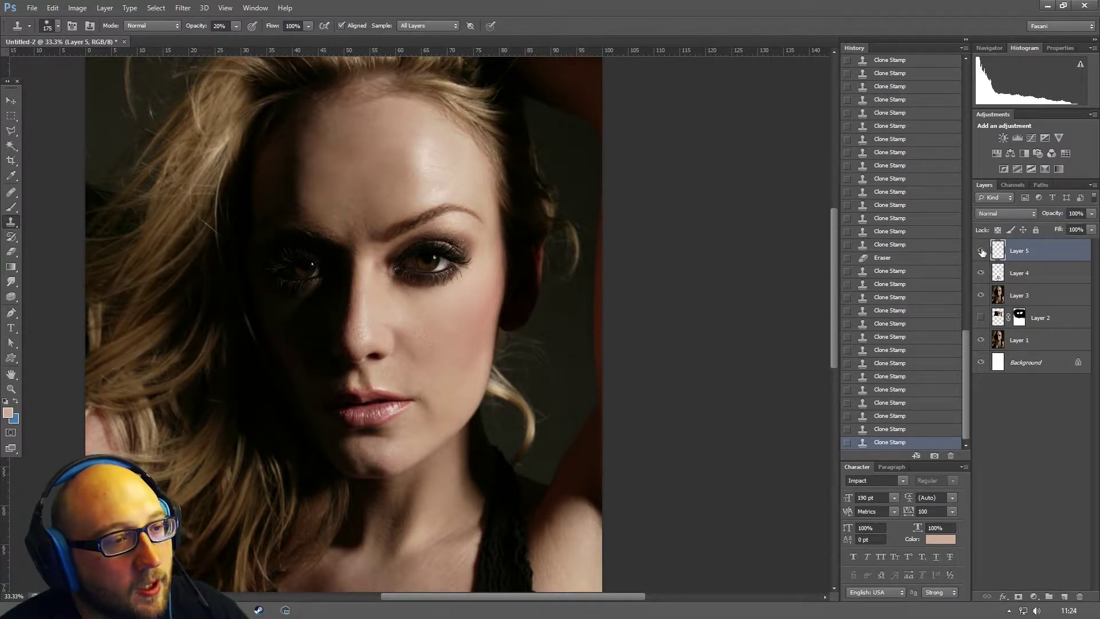
left_click(983, 251)
left_click(982, 251)
left_click(982, 252)
left_click(983, 251)
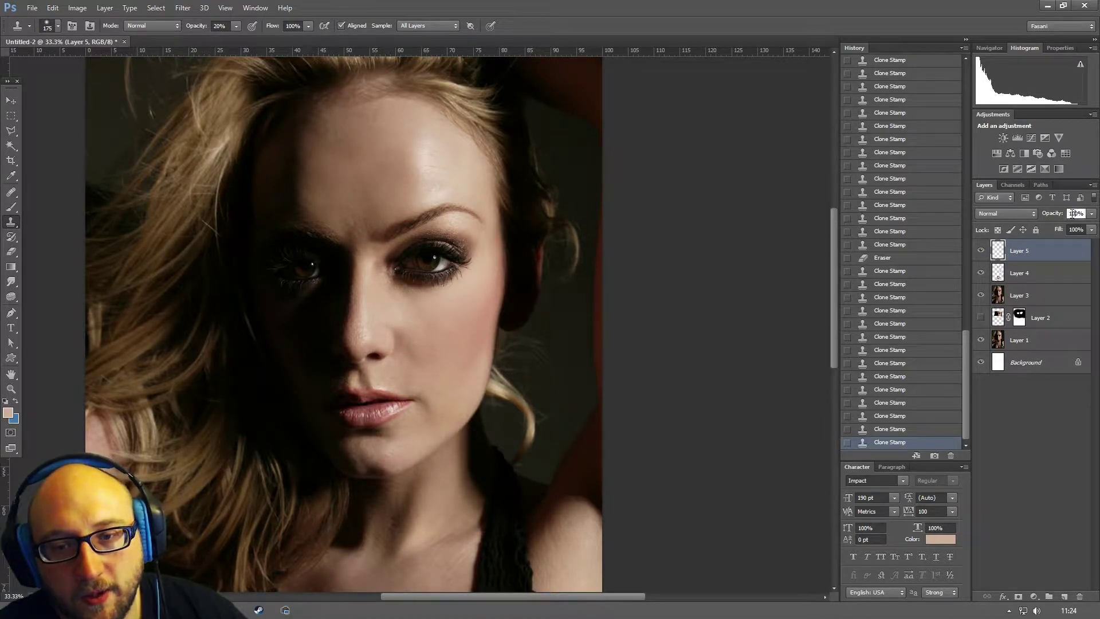
type("50")
key("Return")
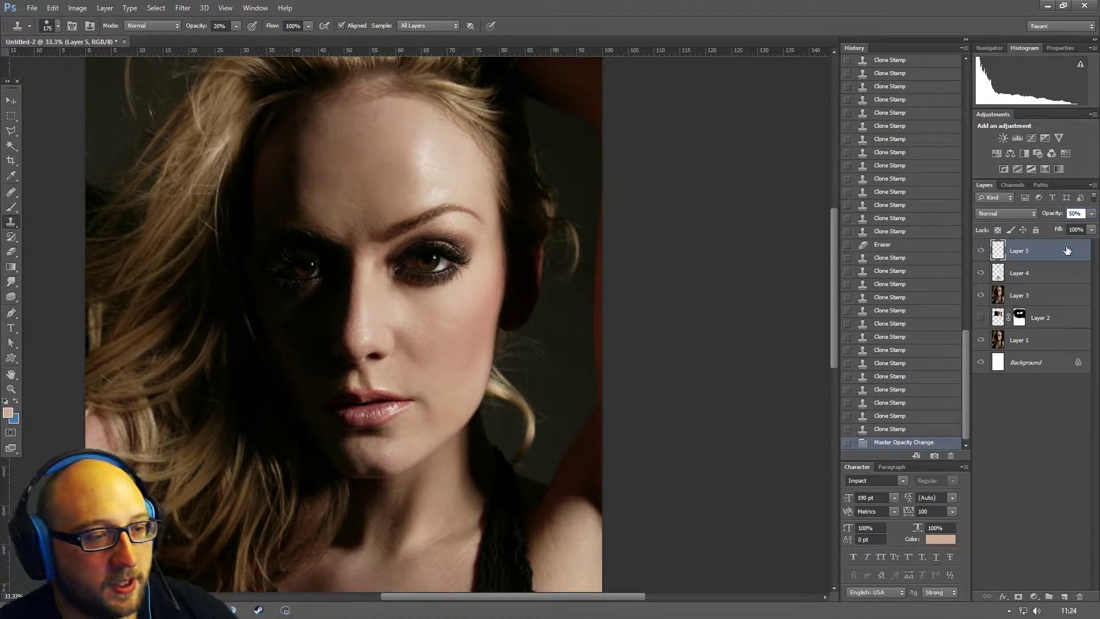
- Hide and show Layer 5 repeatedly to compare the face with and without the half-opacity smoothing
left_click(981, 252)
left_click(982, 252)
left_click(982, 252)
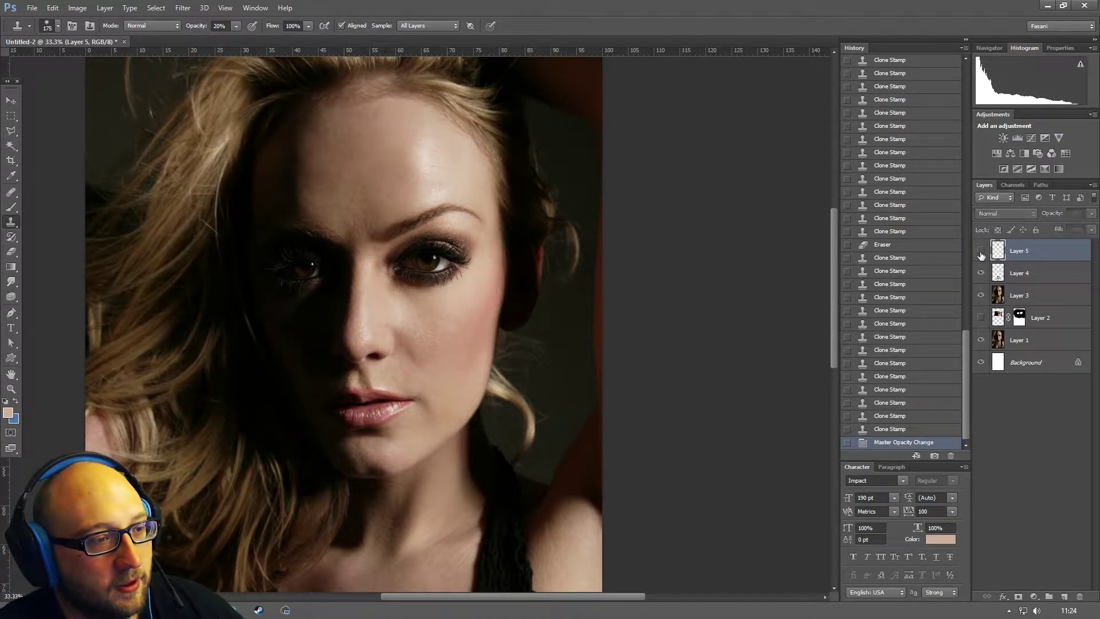
left_click(982, 252)
left_click(982, 252)
left_click(982, 252)
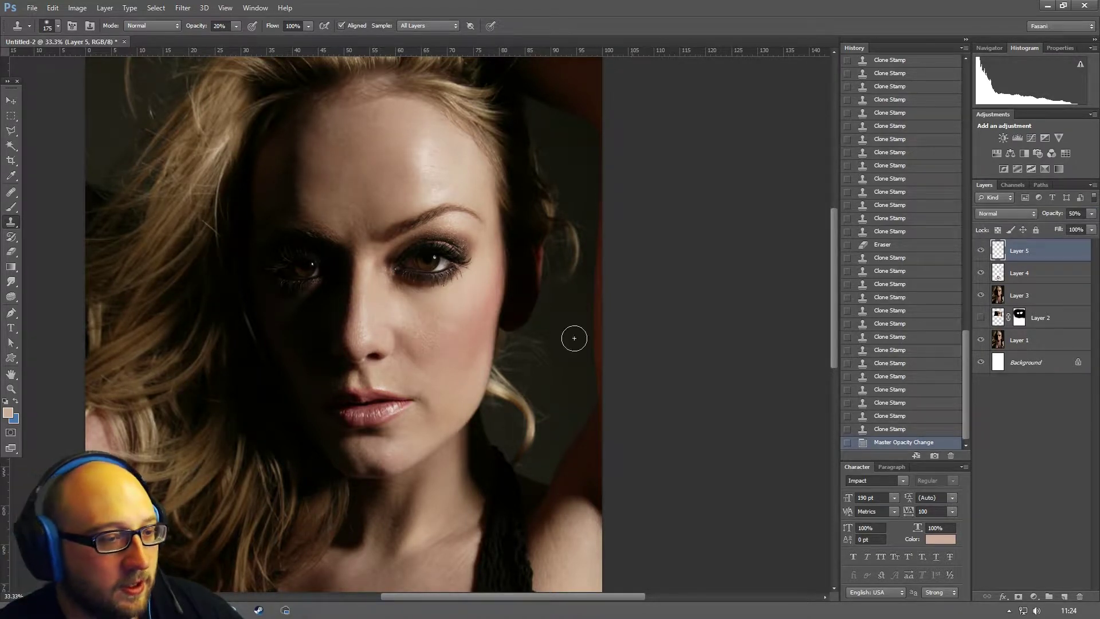
- Add a new layer above Layer 5 and heal the skin texture on the lit cheek below the outer eye corner with the Healing Brush
left_click(1063, 598)
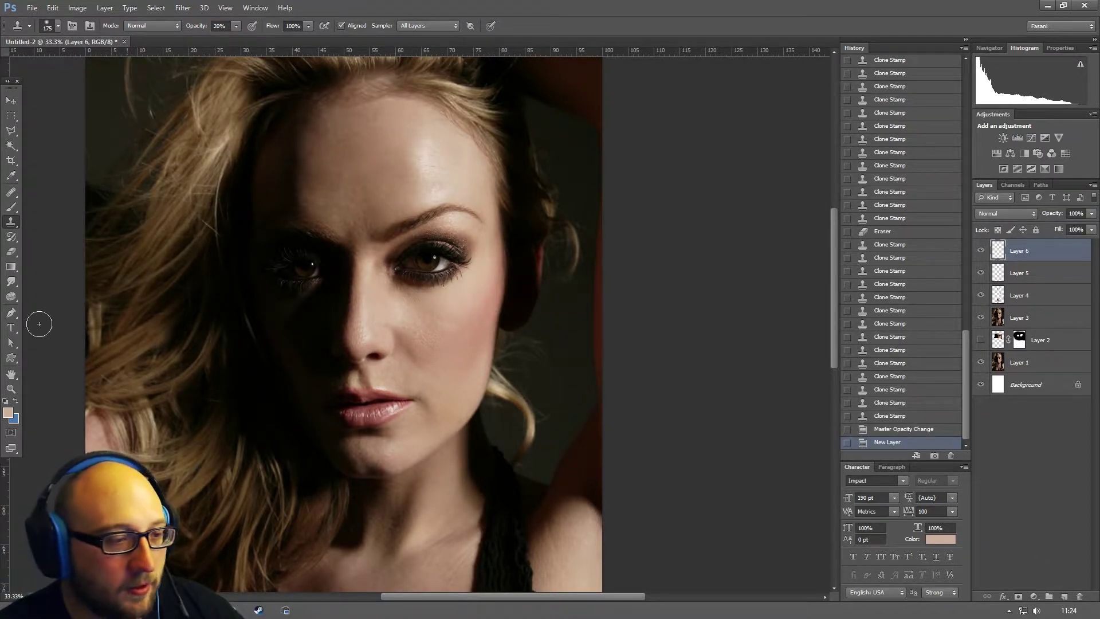
left_click(11, 388)
left_click_drag(465, 323, 456, 318)
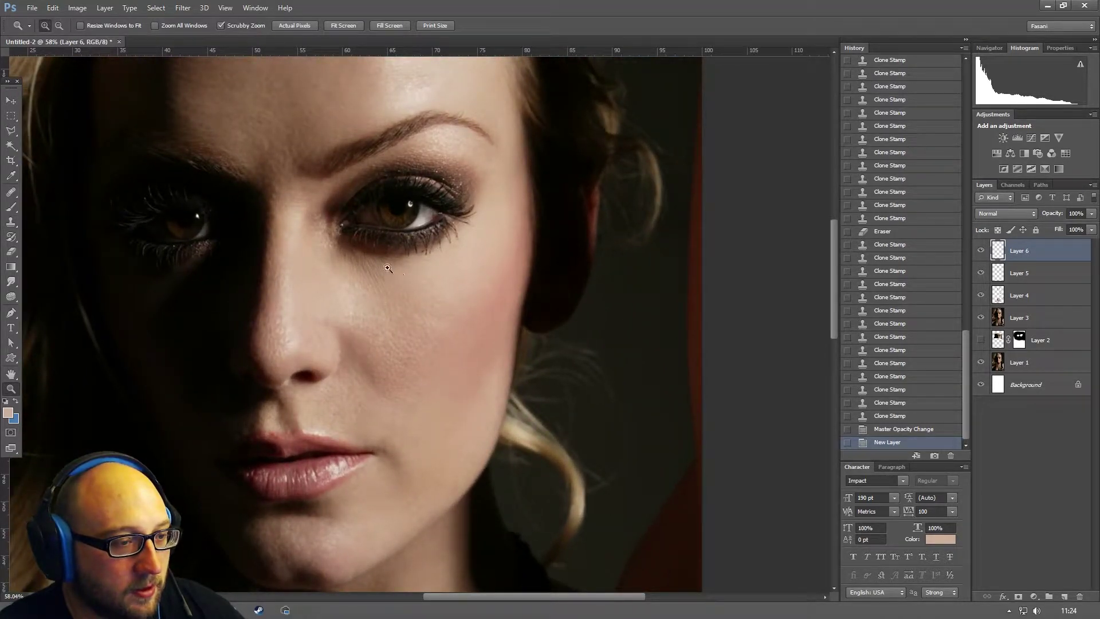
left_click(10, 193)
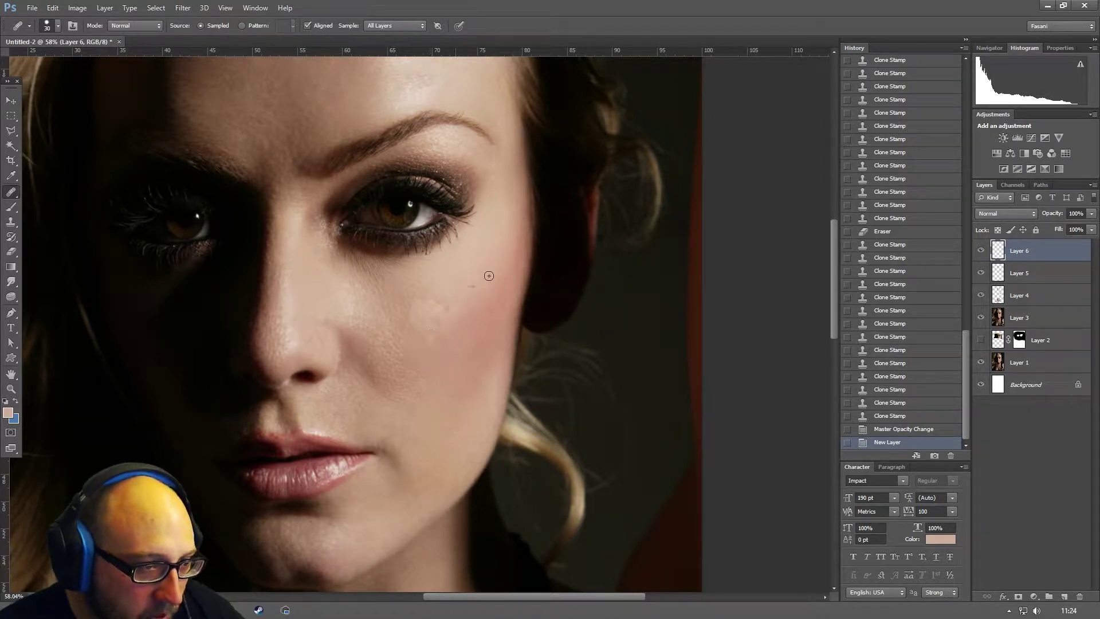
mouse_move(489, 275)
left_mouse_down()
mouse_move(432, 297)
mouse_move(455, 307)
left_mouse_up()
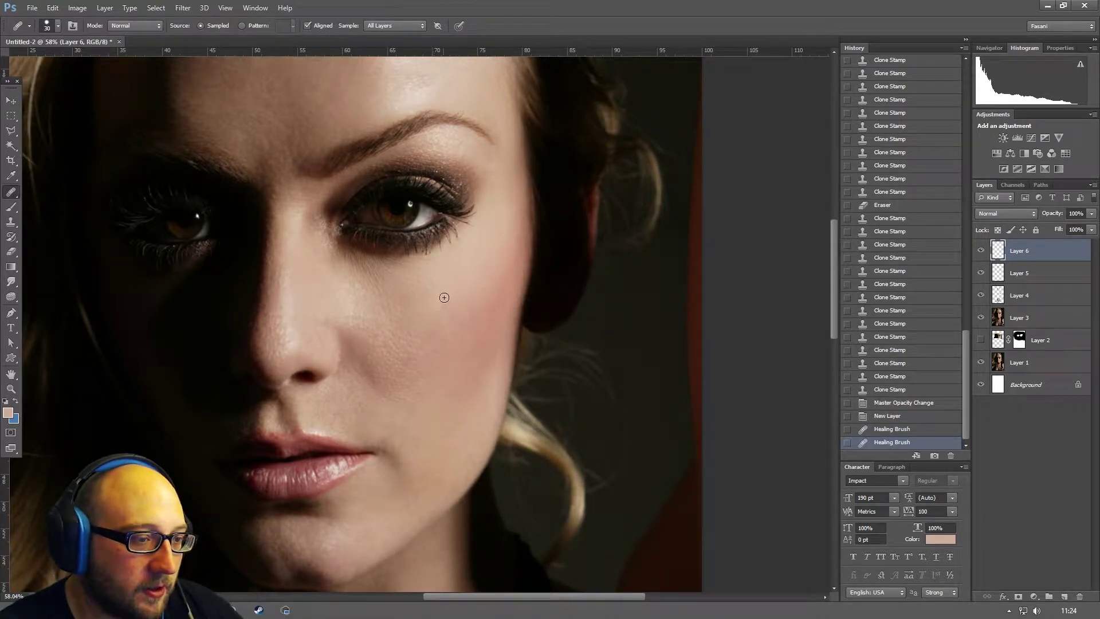
- Compare the healed cheek with Layer 6 hidden and shown
left_click(982, 251)
left_click(982, 251)
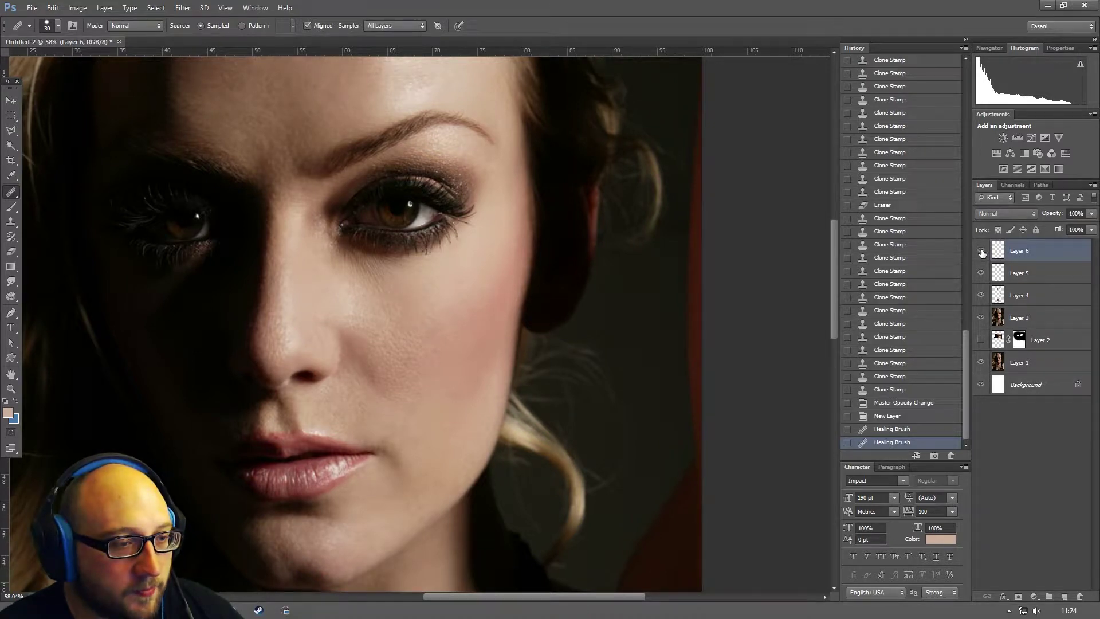
left_click(981, 251)
left_click(982, 251)
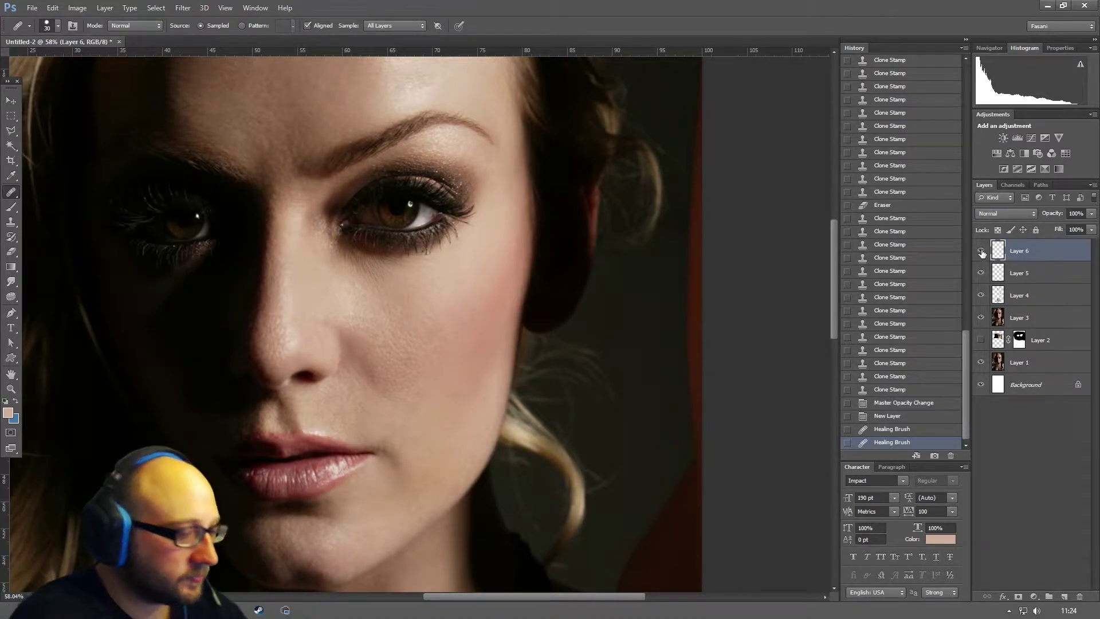
key("ctrl+minus")
key("ctrl+minus")
key("ctrl+minus")
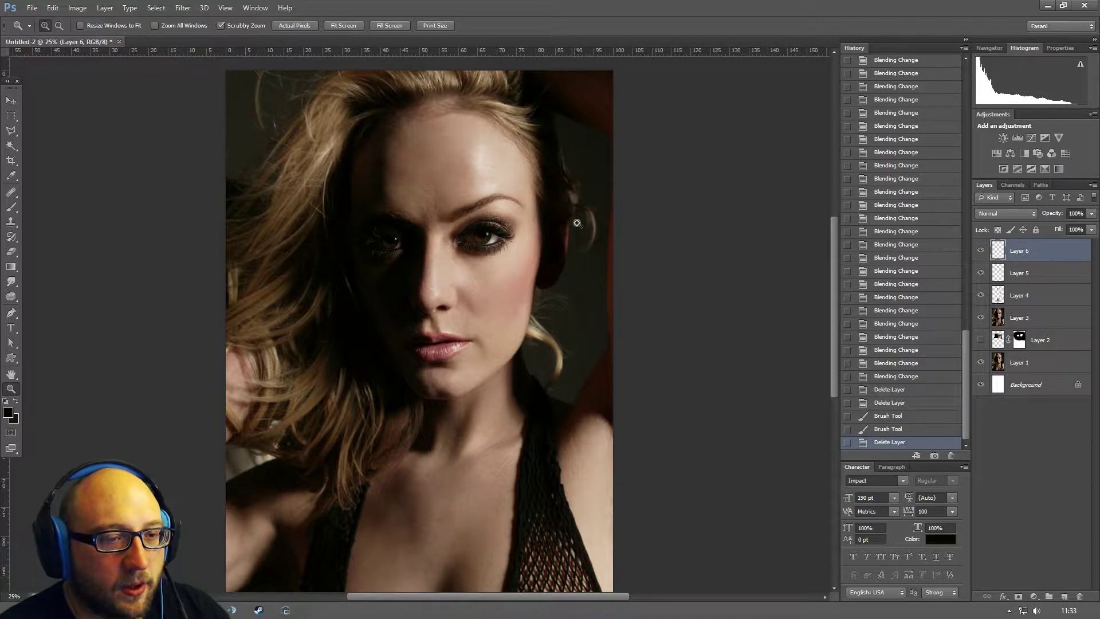
- Paint black over the red sliver along the dark shape beside the face, next to the hair curl, using the Brush tool
left_click_drag(569, 213, 609, 347)
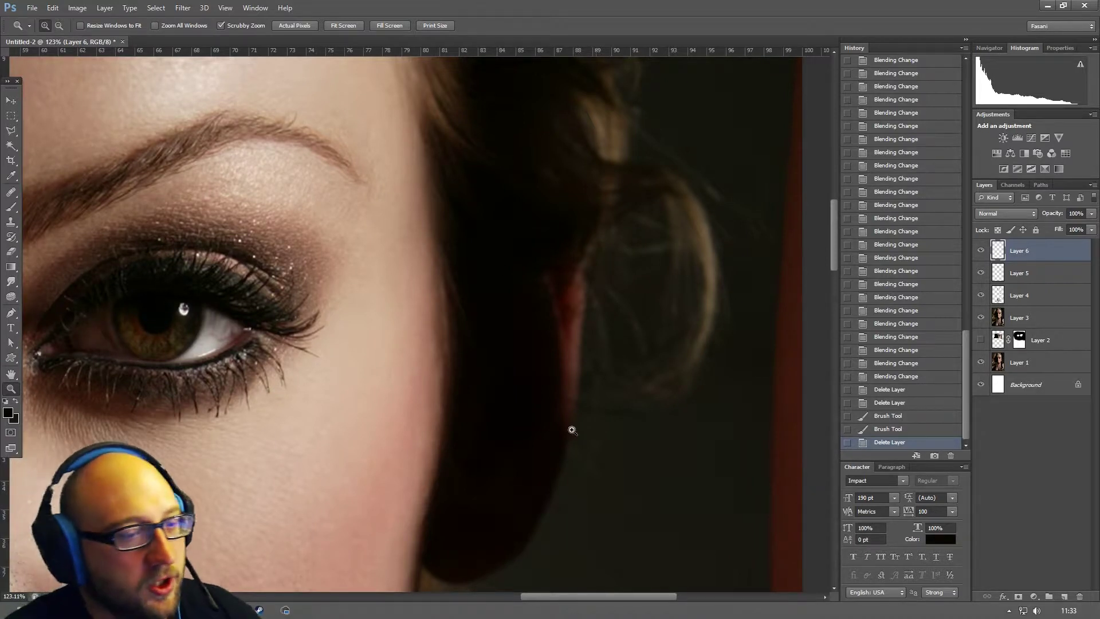
left_click(11, 207)
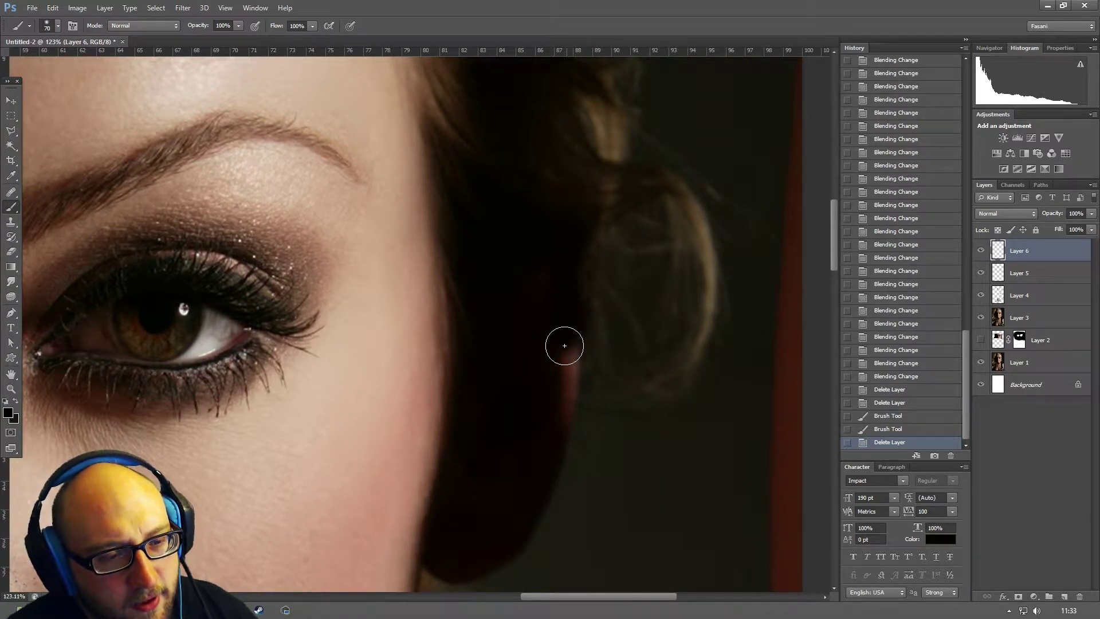
mouse_move(565, 364)
left_mouse_down()
mouse_move(543, 447)
mouse_move(458, 524)
left_mouse_up()
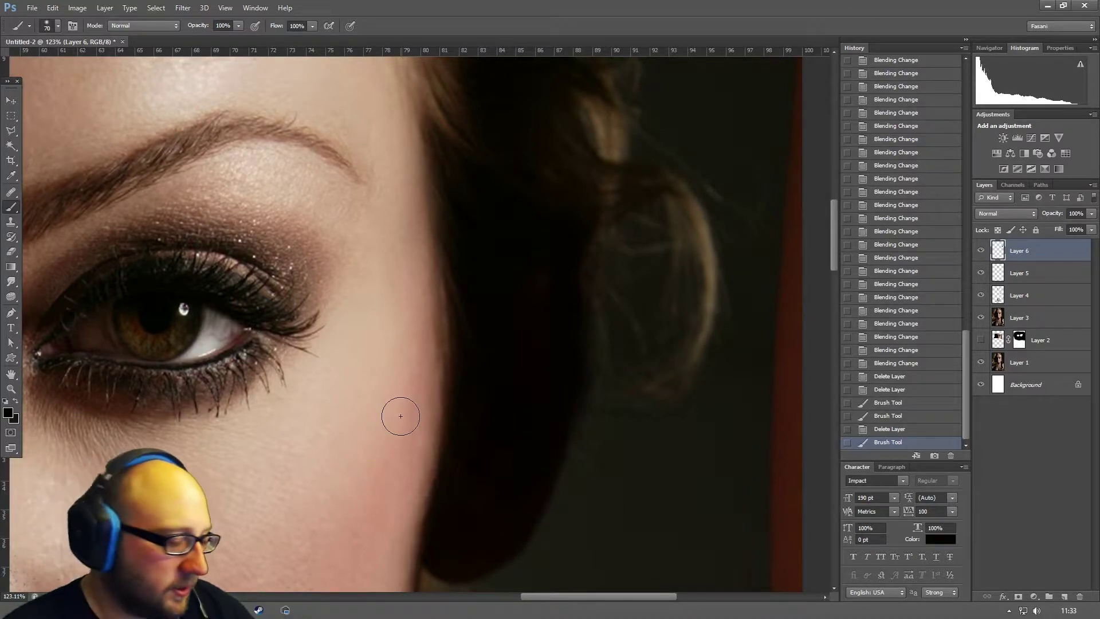
key("ctrl+minus")
key("ctrl+minus")
key("ctrl+minus")
key("ctrl+minus")
key("ctrl+minus")
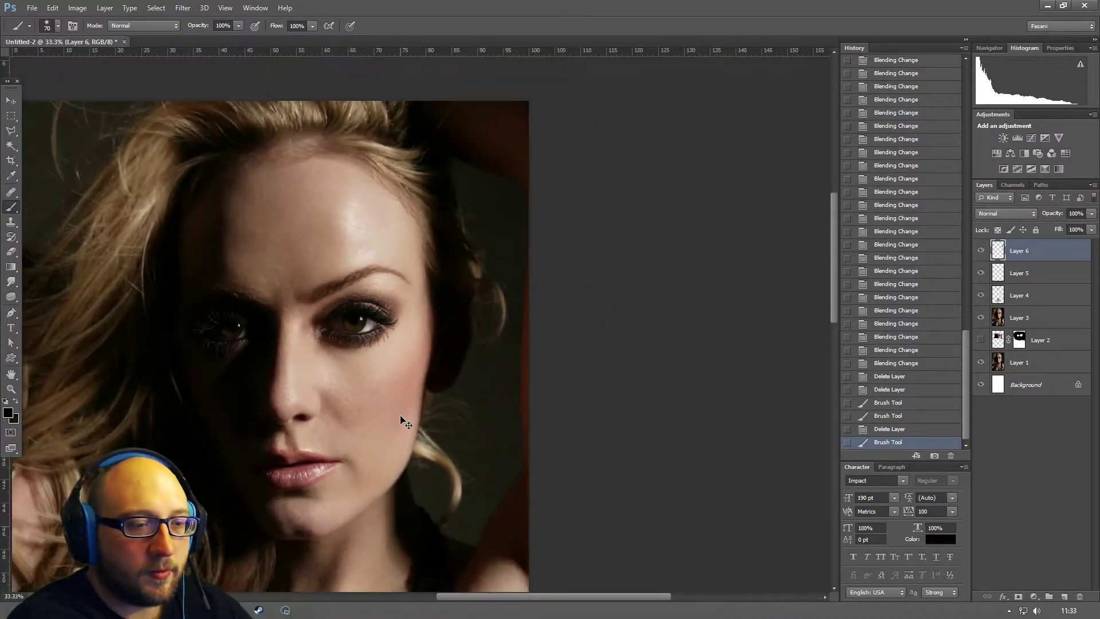
key("ctrl+minus")
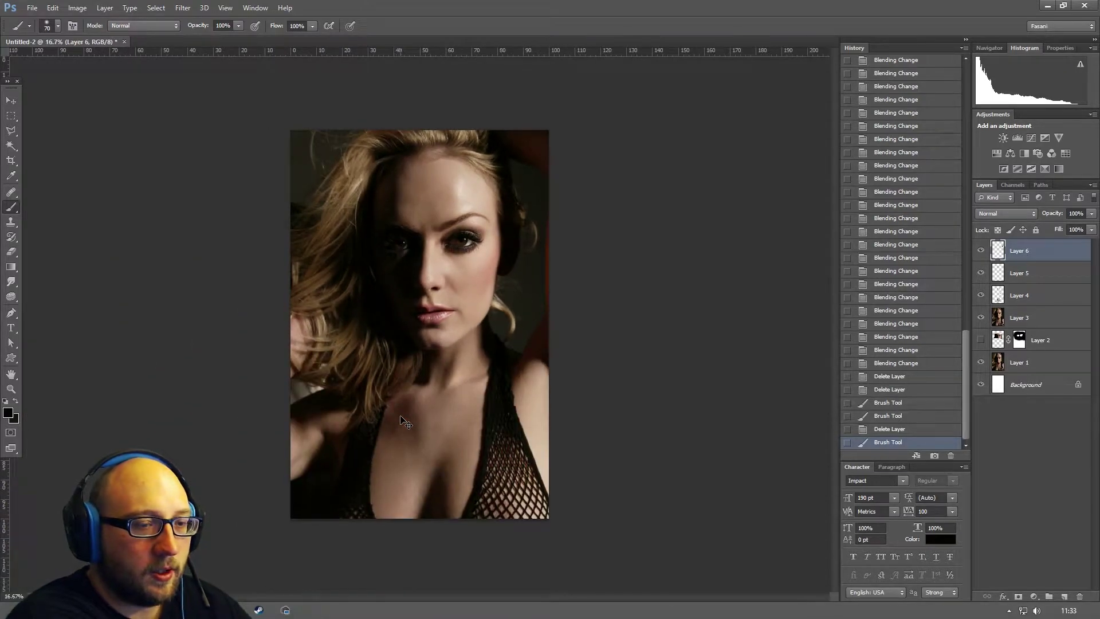
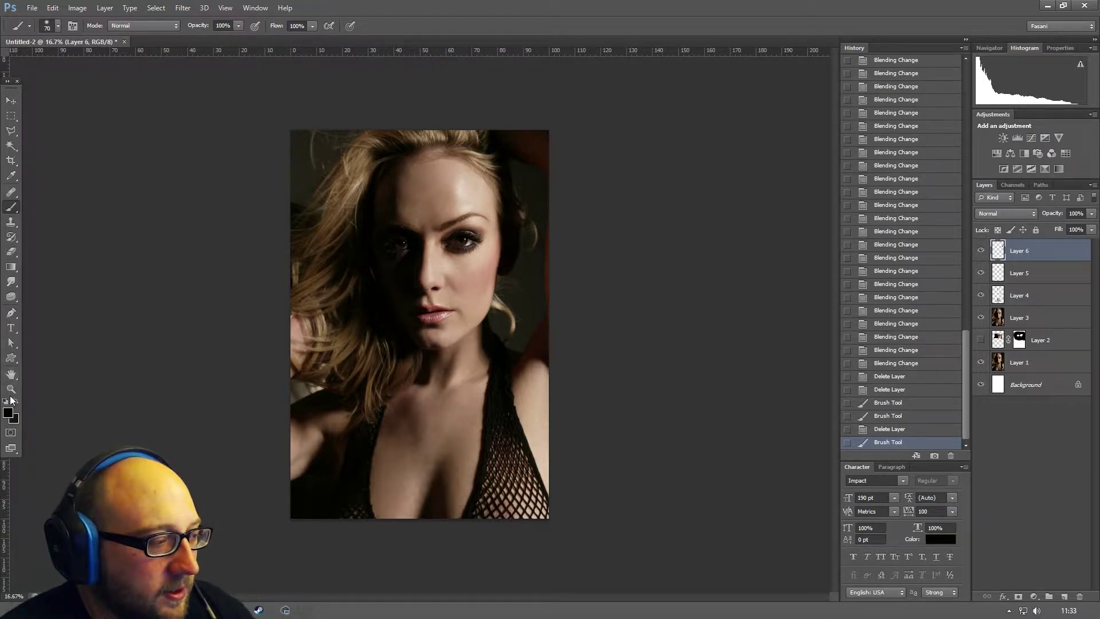
- Clone Stamp dark background over the lower part of the red strip along the photo's edge above the shoulder, using a 90 px brush
left_click(11, 389)
left_click(560, 268)
left_click(519, 260)
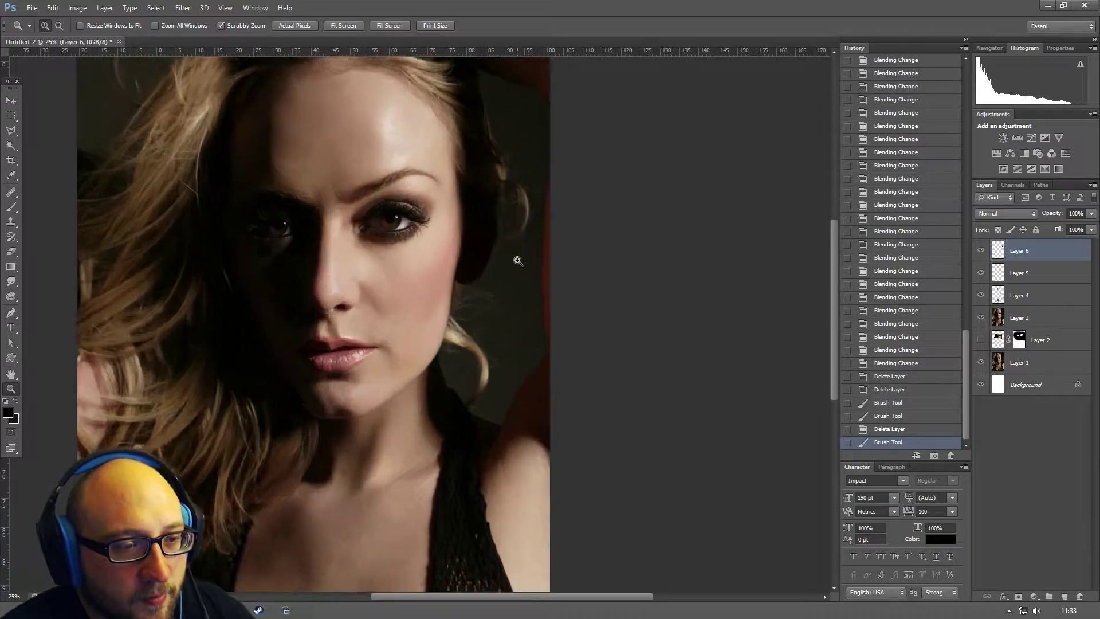
left_click(533, 264)
left_click(563, 267)
left_click(567, 450)
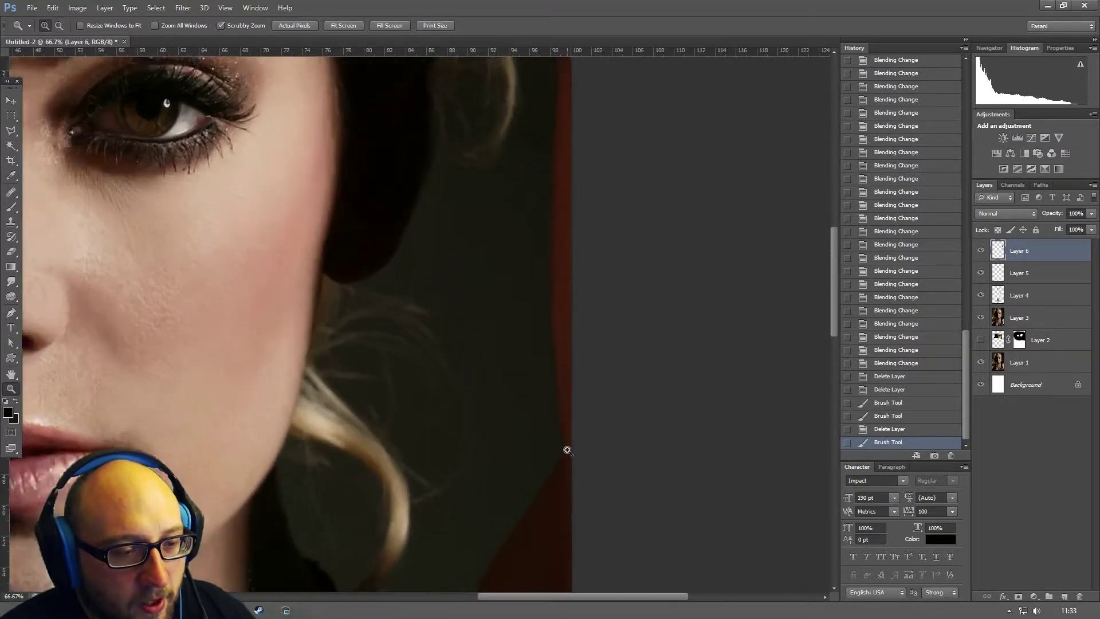
left_click(568, 450)
left_click(567, 449)
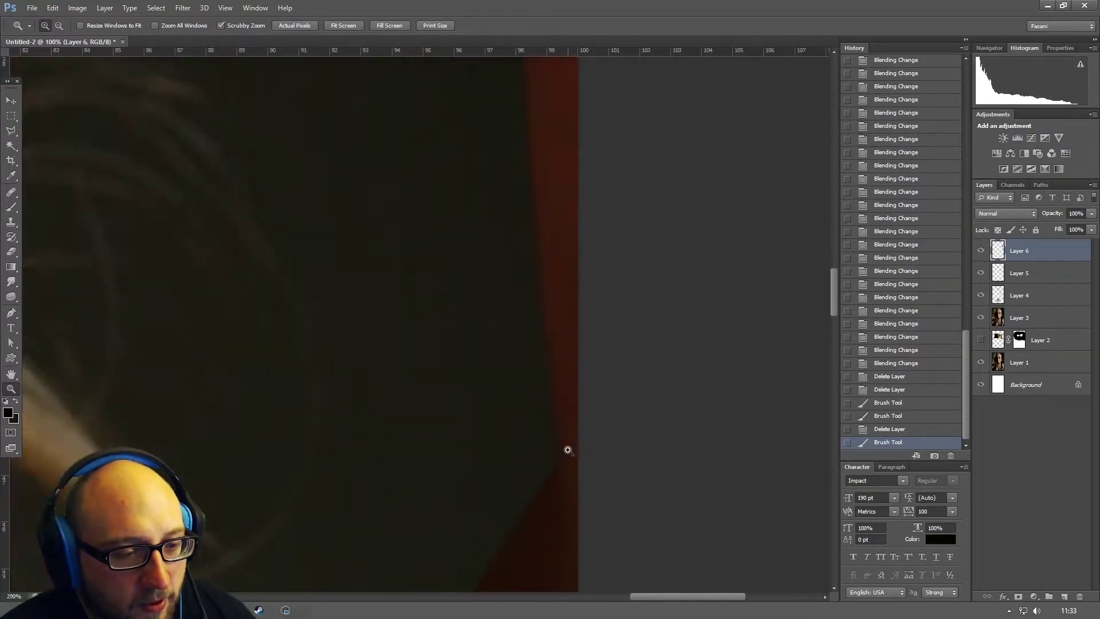
left_click(10, 227)
scroll(351, 386, "down", 3)
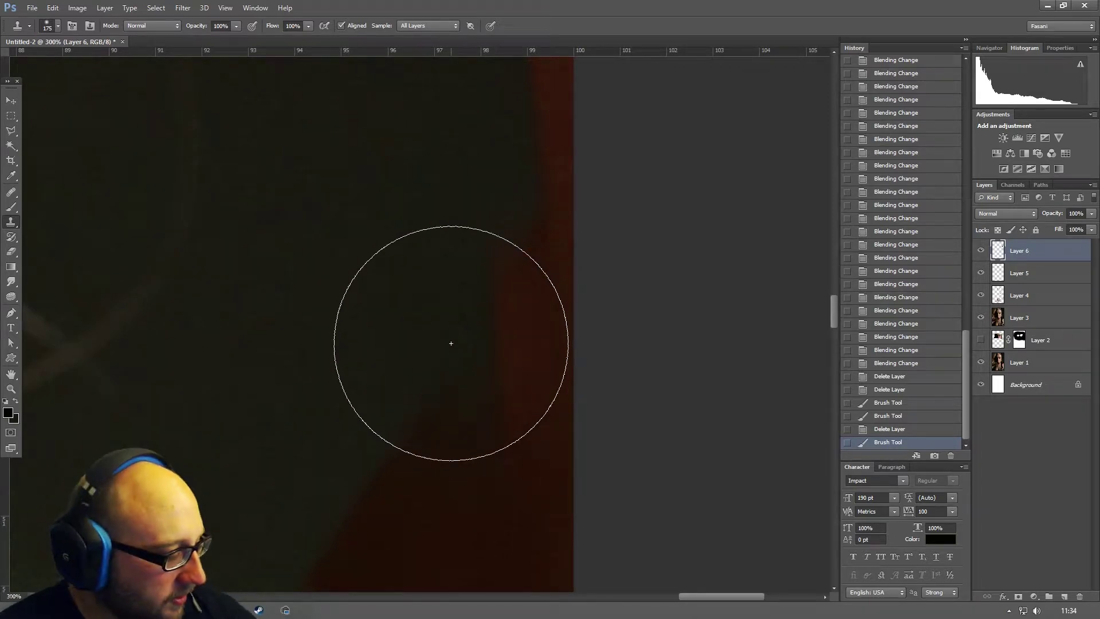
key("bracketleft")
key("bracketleft")
key("bracketleft")
key("bracketleft")
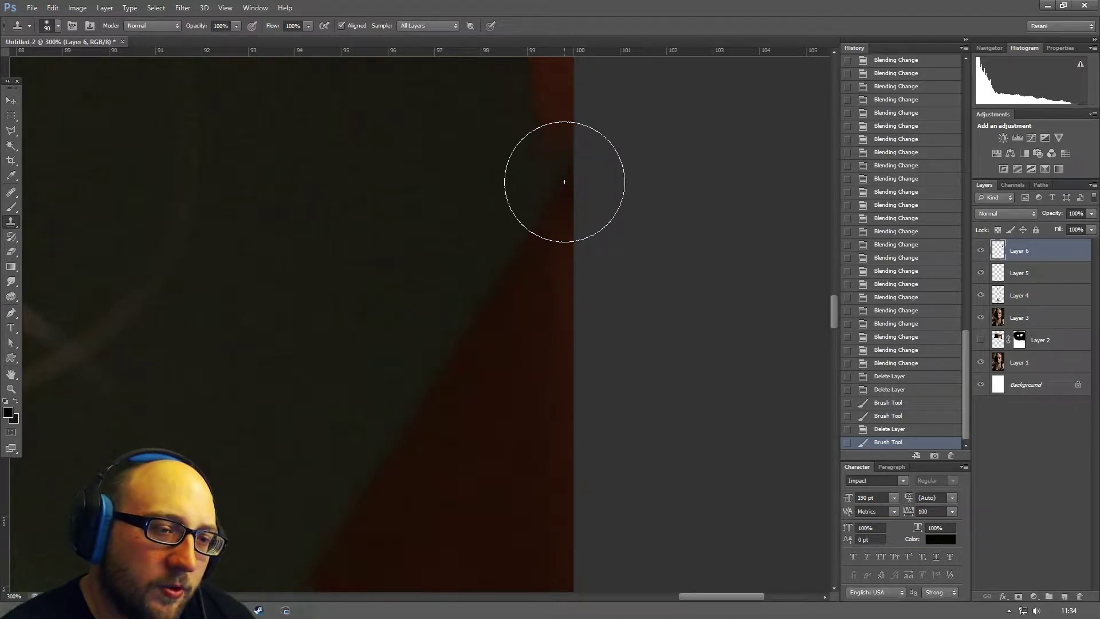
mouse_move(564, 182)
left_mouse_down()
mouse_move(565, 226)
mouse_move(556, 162)
mouse_move(533, 138)
left_mouse_up()
left_click_drag(415, 201, 449, 442)
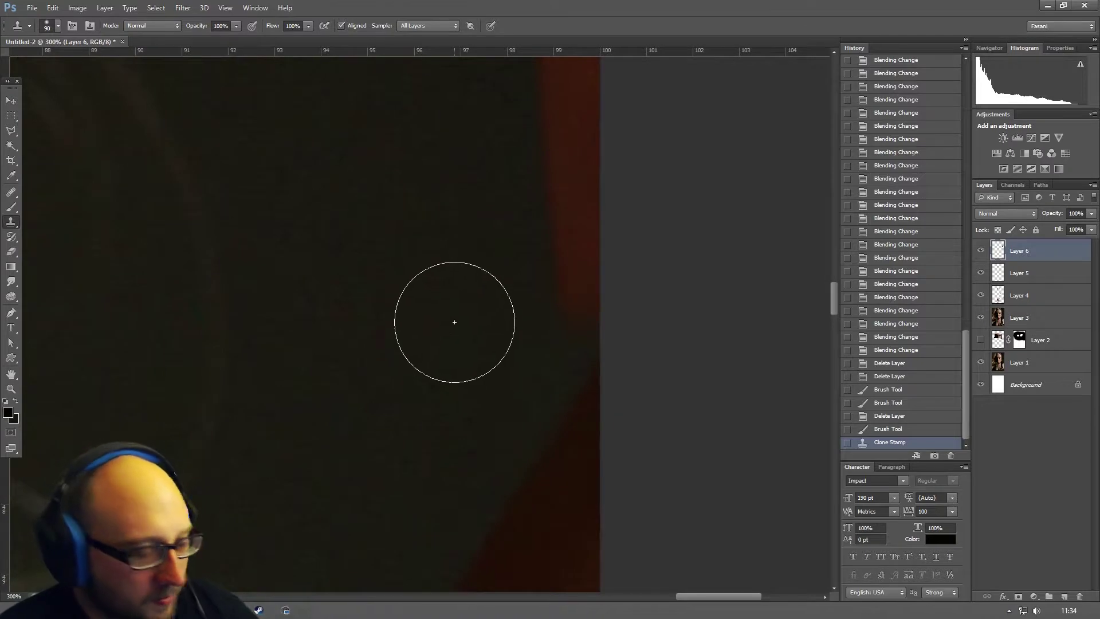
mouse_move(459, 291)
left_mouse_down()
mouse_move(552, 287)
mouse_move(572, 275)
mouse_move(577, 290)
mouse_move(572, 172)
mouse_move(560, 388)
mouse_move(553, 218)
mouse_move(553, 397)
mouse_move(545, 315)
mouse_move(557, 221)
mouse_move(548, 395)
mouse_move(533, 347)
mouse_move(538, 204)
mouse_move(530, 445)
mouse_move(543, 319)
mouse_move(533, 265)
mouse_move(535, 396)
mouse_move(535, 263)
mouse_move(530, 321)
left_mouse_up()
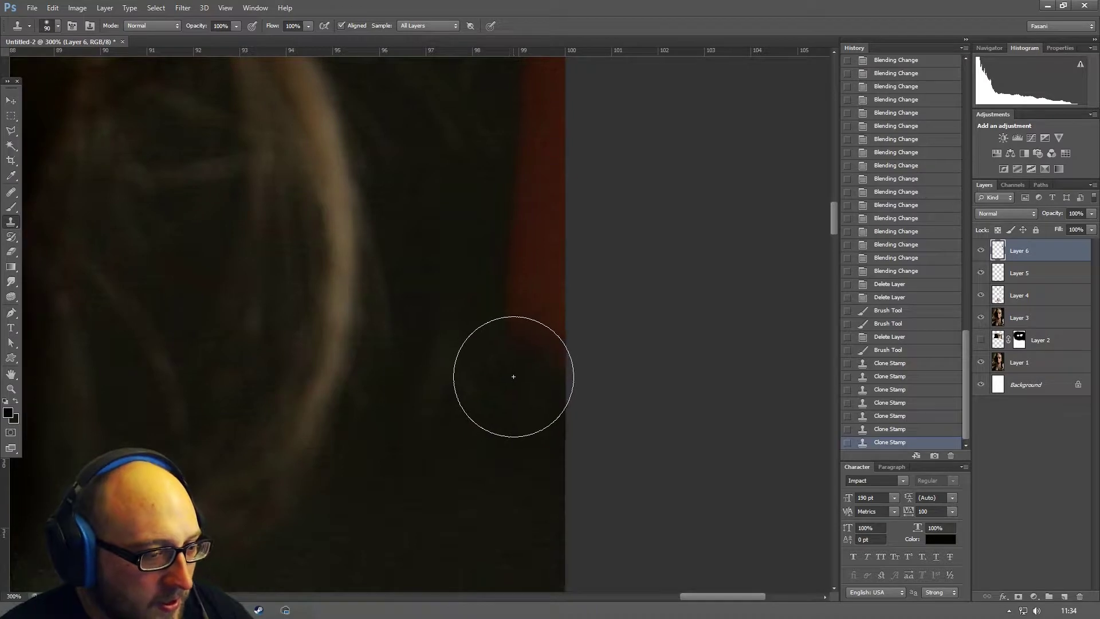
- Reduce the Clone Stamp brush to 50 px and cover a section of the red strip beside the hair curl with dark background
key("bracketleft")
key("bracketleft")
key("bracketleft")
key("bracketleft")
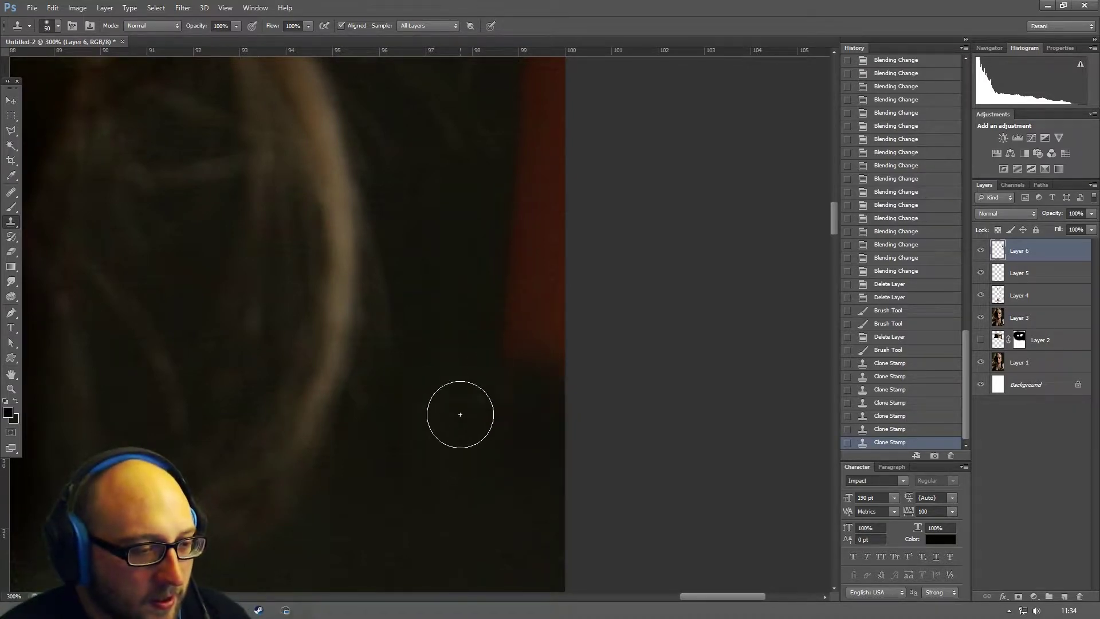
mouse_move(533, 258)
left_mouse_down()
mouse_move(530, 248)
mouse_move(545, 248)
mouse_move(491, 219)
mouse_move(518, 388)
left_mouse_up()
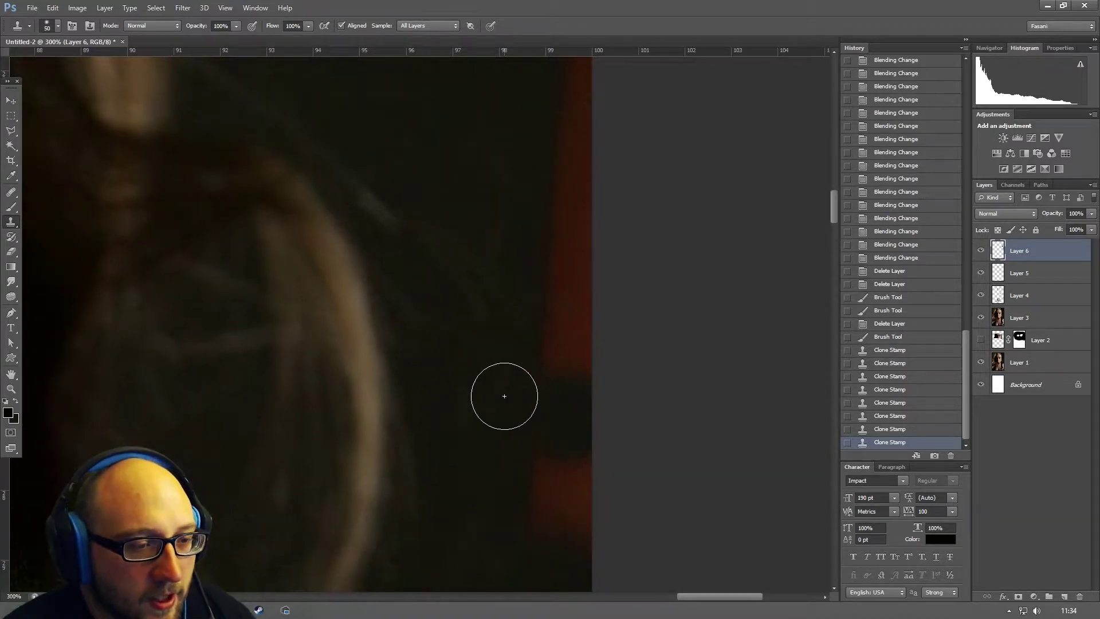
left_click(556, 364)
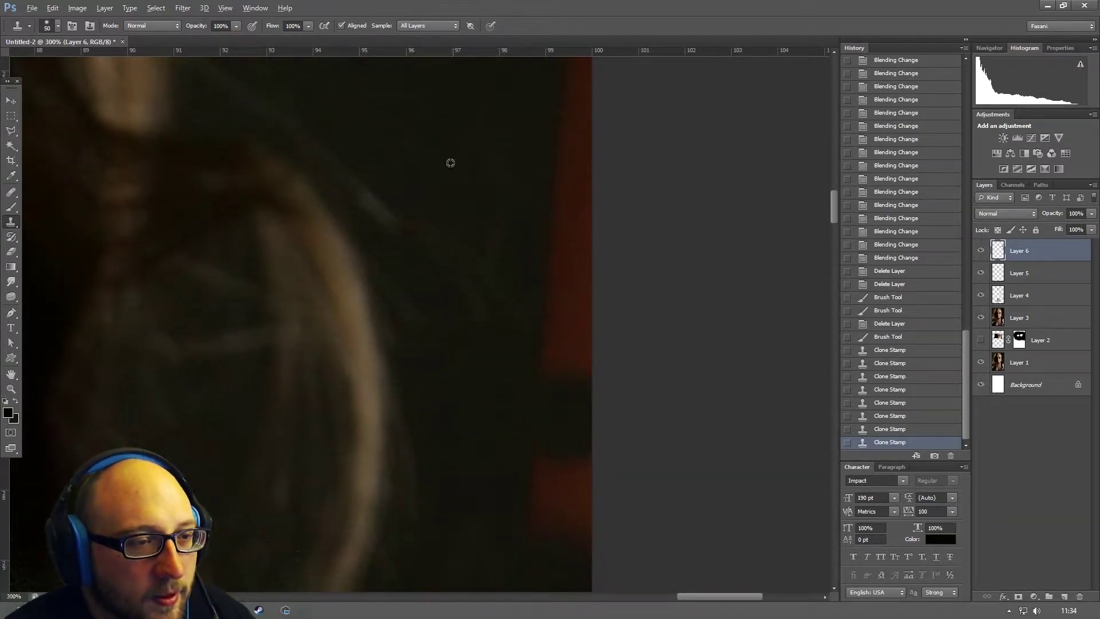
- Clone Stamp dark background over the upper part of the red strip, from above the hair curl to the tapering end of the raised arm
left_click(575, 184)
mouse_move(574, 184)
left_mouse_down()
mouse_move(554, 334)
mouse_move(462, 346)
mouse_move(425, 294)
left_mouse_up()
left_click(566, 166)
left_click(545, 202)
left_click(523, 215)
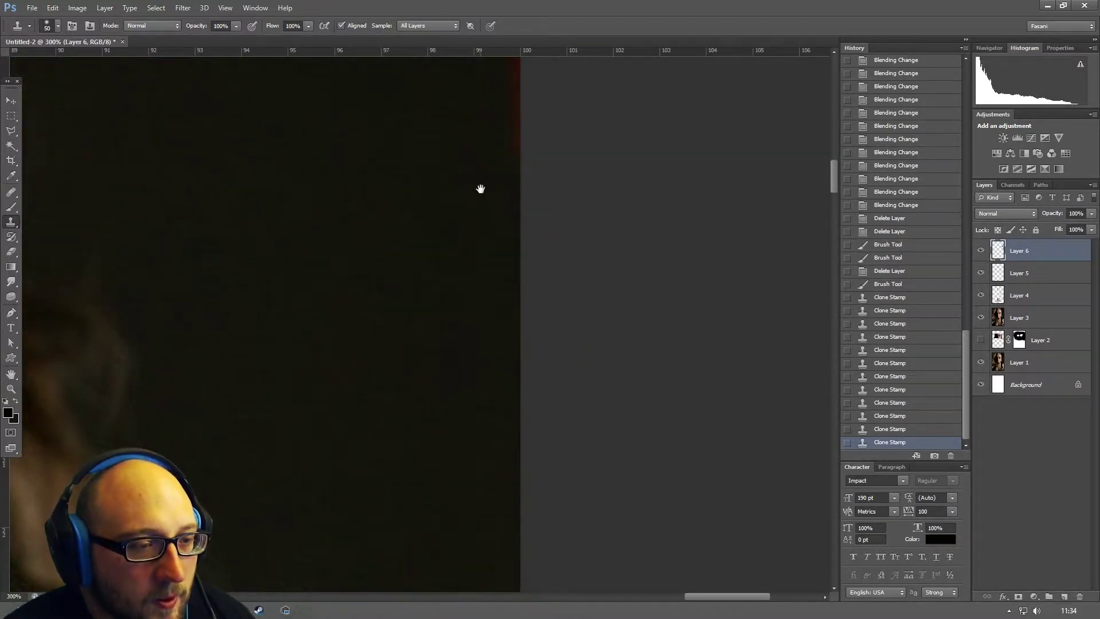
mouse_move(480, 187)
left_mouse_down()
mouse_move(455, 405)
mouse_move(471, 419)
mouse_move(485, 536)
left_mouse_up()
left_click(487, 189)
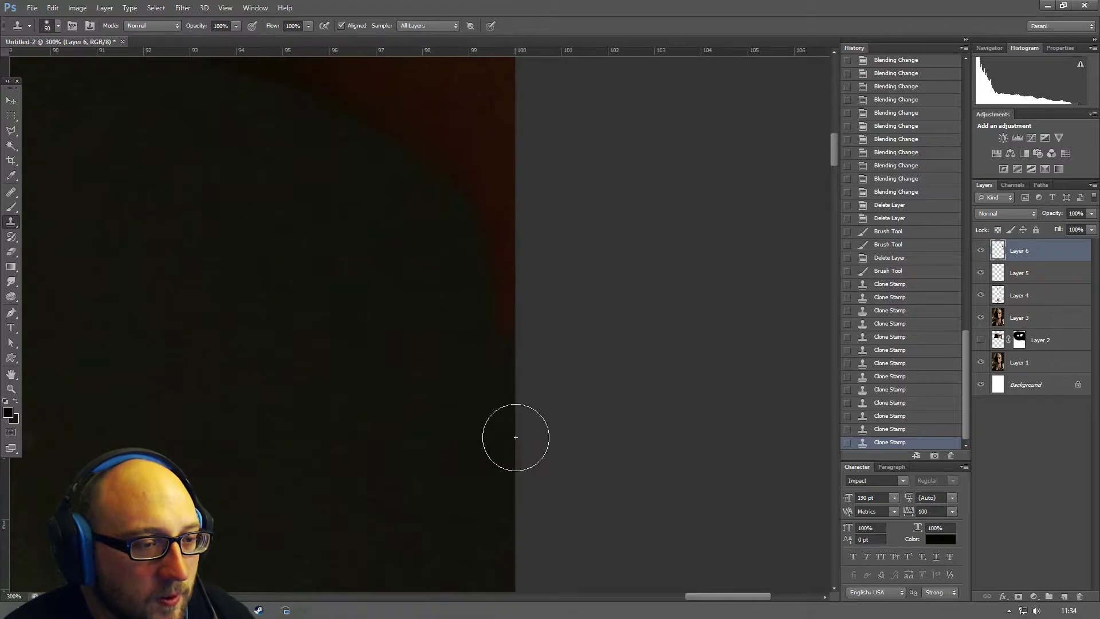
mouse_move(453, 239)
left_mouse_down()
mouse_move(500, 273)
mouse_move(489, 270)
mouse_move(493, 369)
left_mouse_up()
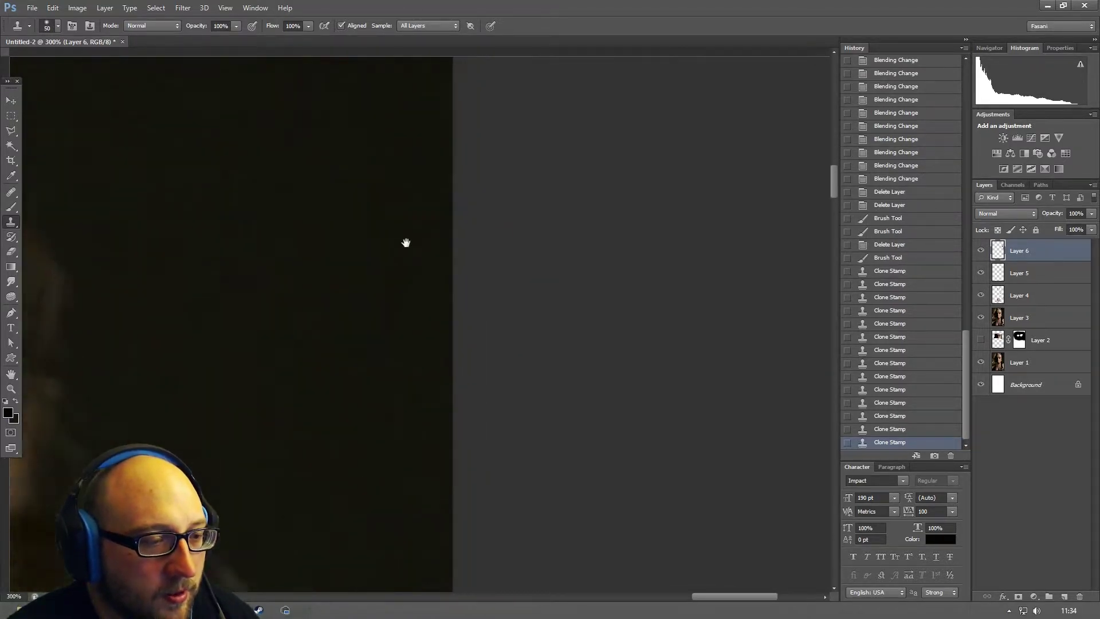
- Clone Stamp the dark background just above the remaining red patches beside the hair curl to even it out
left_click_drag(380, 157, 422, 351)
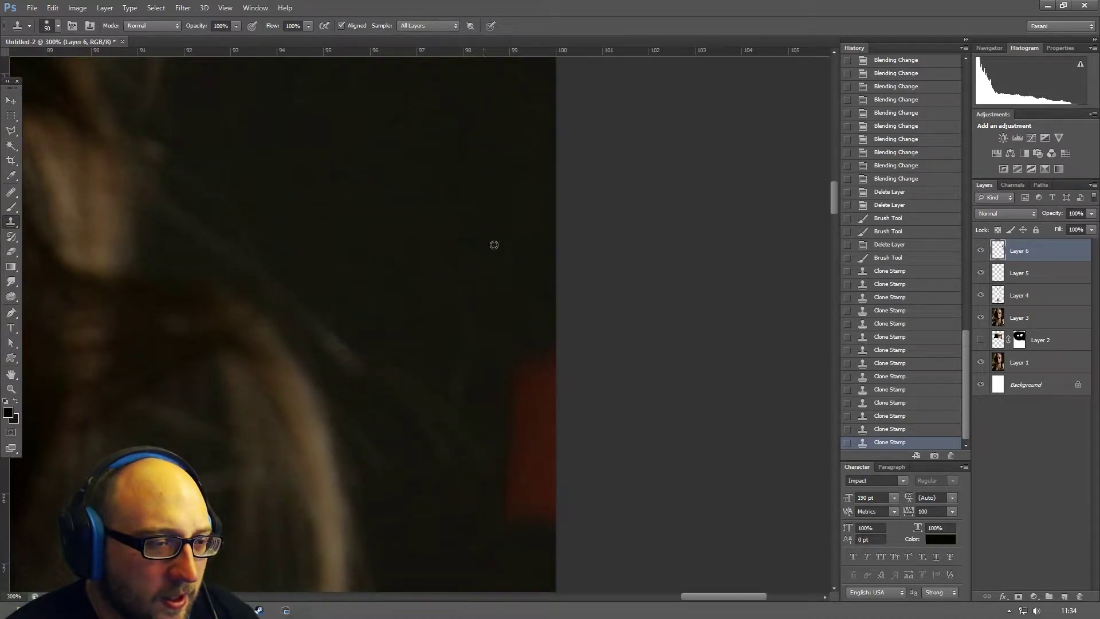
left_click(457, 313)
left_click(430, 285)
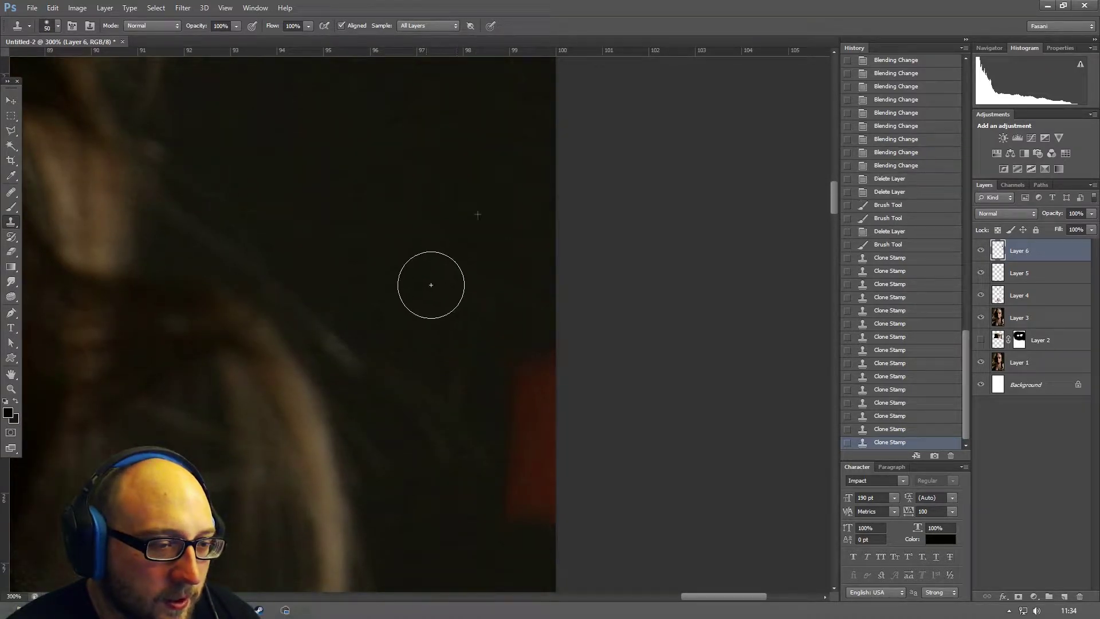
left_click(446, 333)
left_click_drag(413, 238, 359, 98)
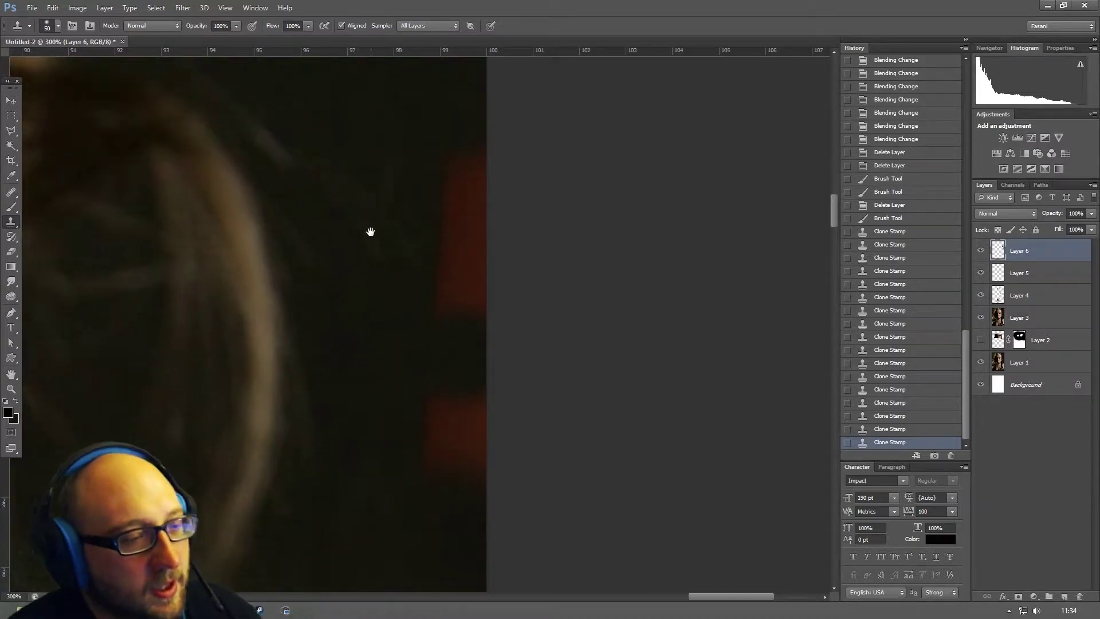
- Even out the dark background beside the lower hair curl and remove the lower red patch at the photo's edge with the Clone Stamp
left_click_drag(370, 232, 400, 179)
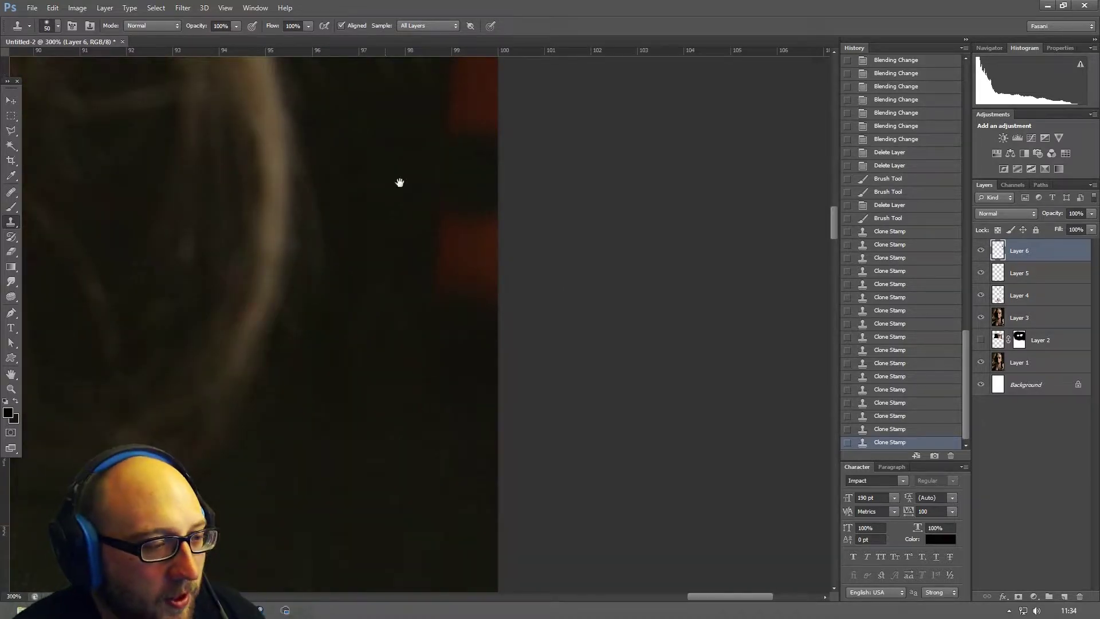
left_click(353, 444, "alt")
left_click_drag(370, 383, 378, 309)
left_click_drag(347, 402, 382, 297)
left_click_drag(375, 452, 378, 402)
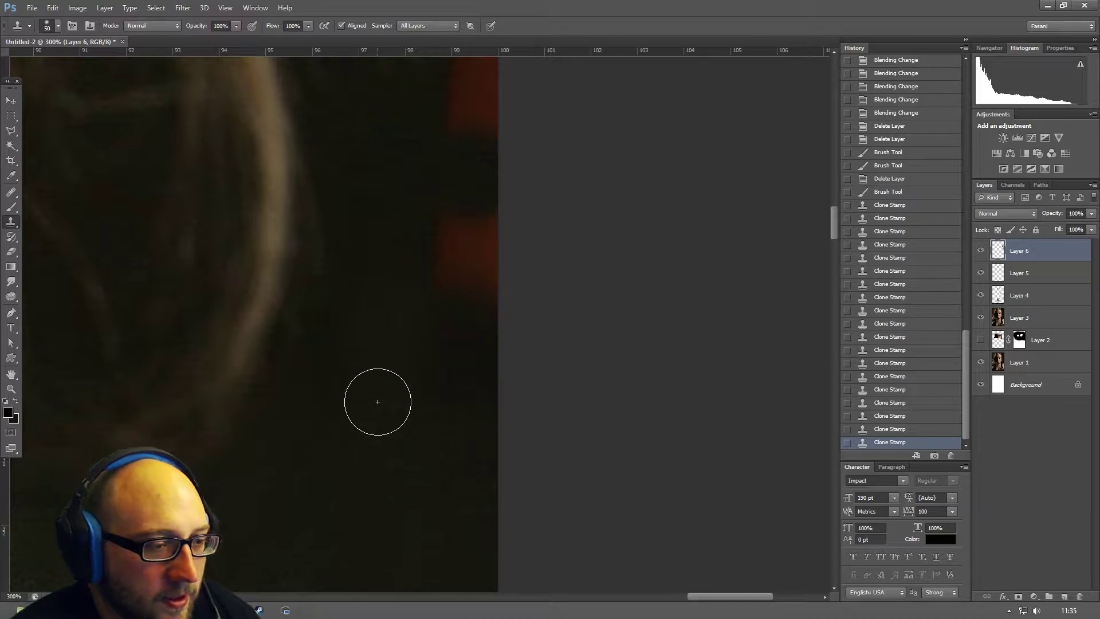
left_click_drag(388, 229, 403, 194)
left_click(388, 223, "alt")
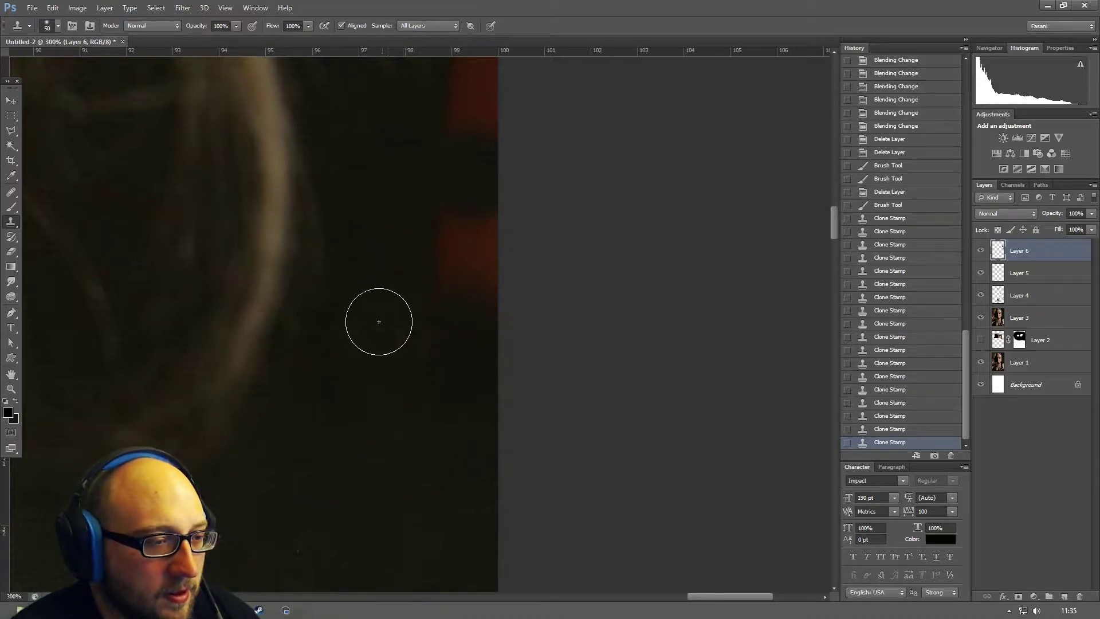
left_click(378, 322)
left_click(369, 325)
left_click(391, 329)
left_click(401, 188, "alt")
mouse_move(425, 211)
left_mouse_down()
mouse_move(528, 230)
mouse_move(430, 232)
mouse_move(509, 249)
mouse_move(433, 263)
mouse_move(497, 299)
mouse_move(411, 209)
left_mouse_up()
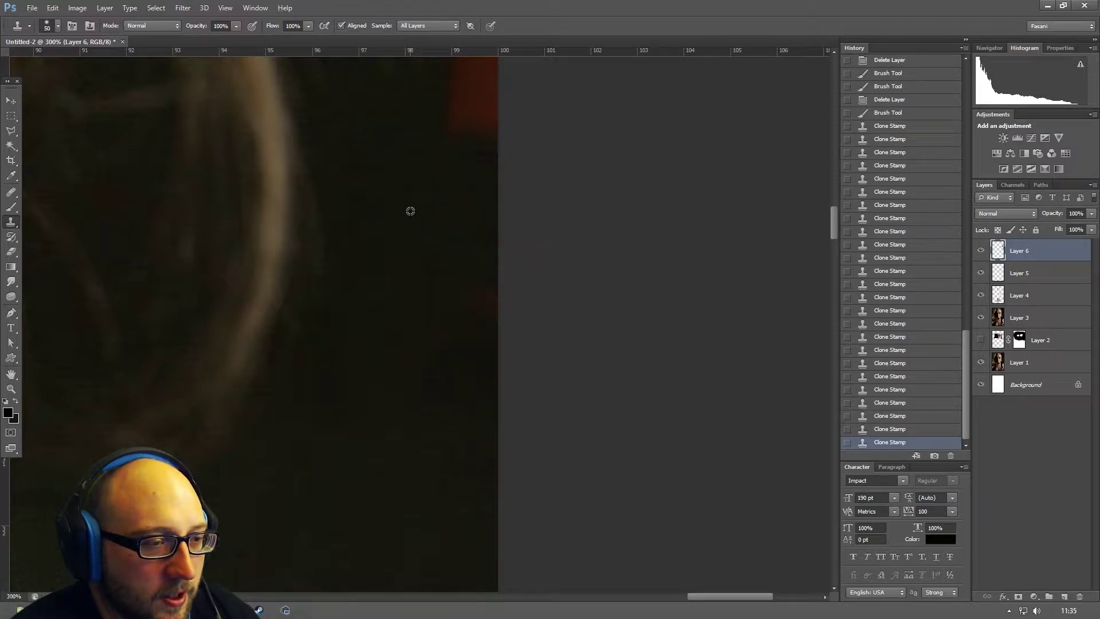
- Clone Stamp dark background over the lower half of the last red patch beside the hair curl
left_click_drag(549, 340, 605, 521)
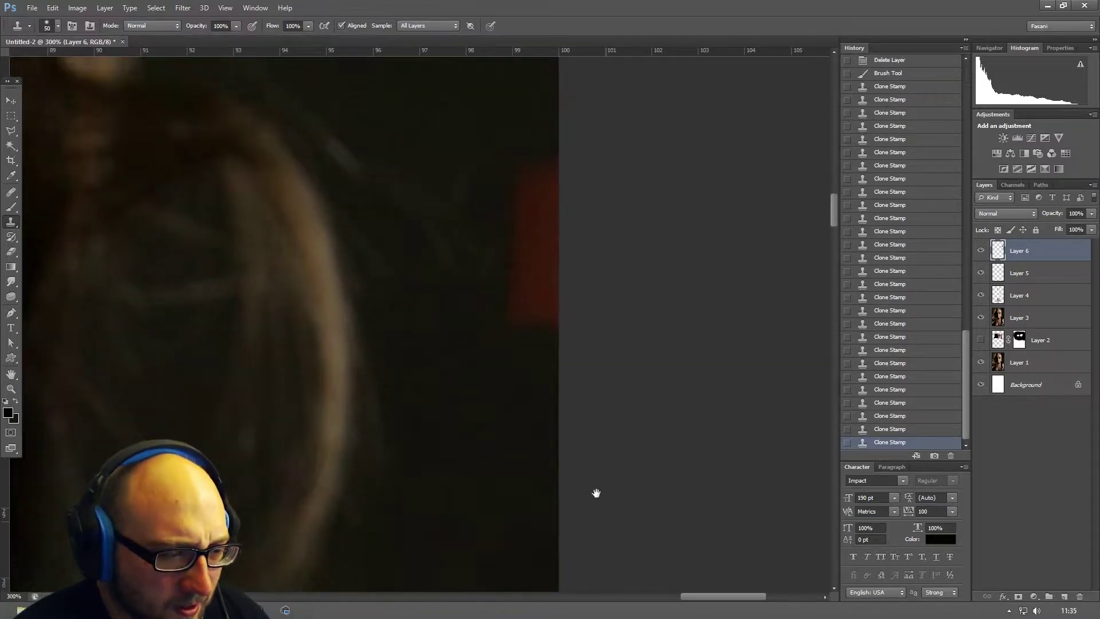
mouse_move(442, 466)
left_mouse_down()
mouse_move(433, 511)
mouse_move(459, 508)
left_mouse_up()
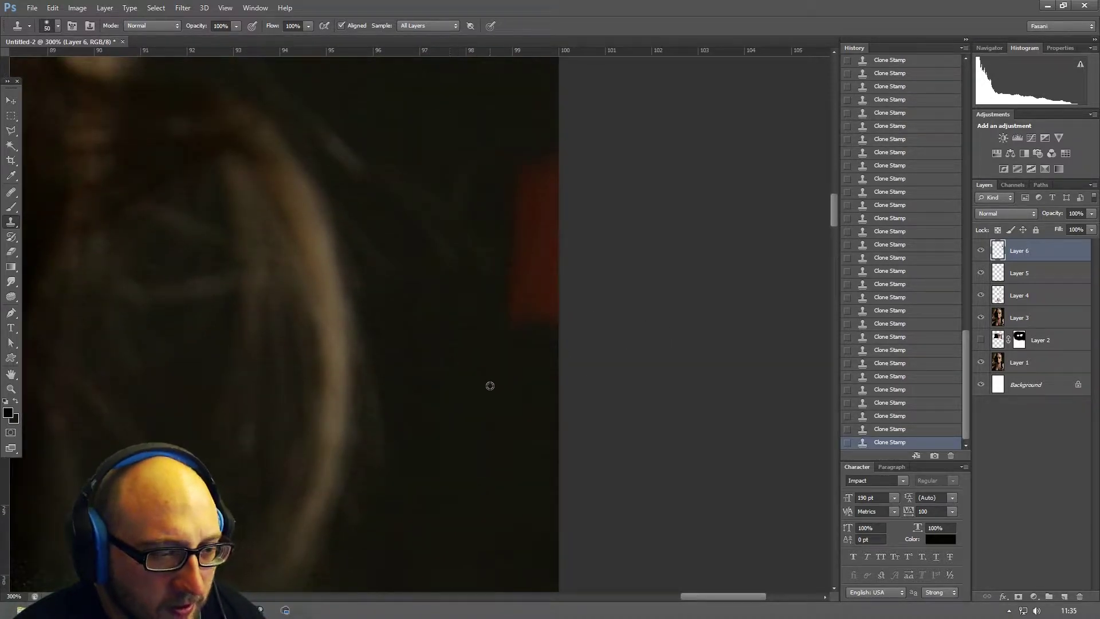
left_click(490, 385, "alt")
mouse_move(524, 320)
left_mouse_down()
mouse_move(523, 401)
mouse_move(538, 295)
mouse_move(514, 289)
left_mouse_up()
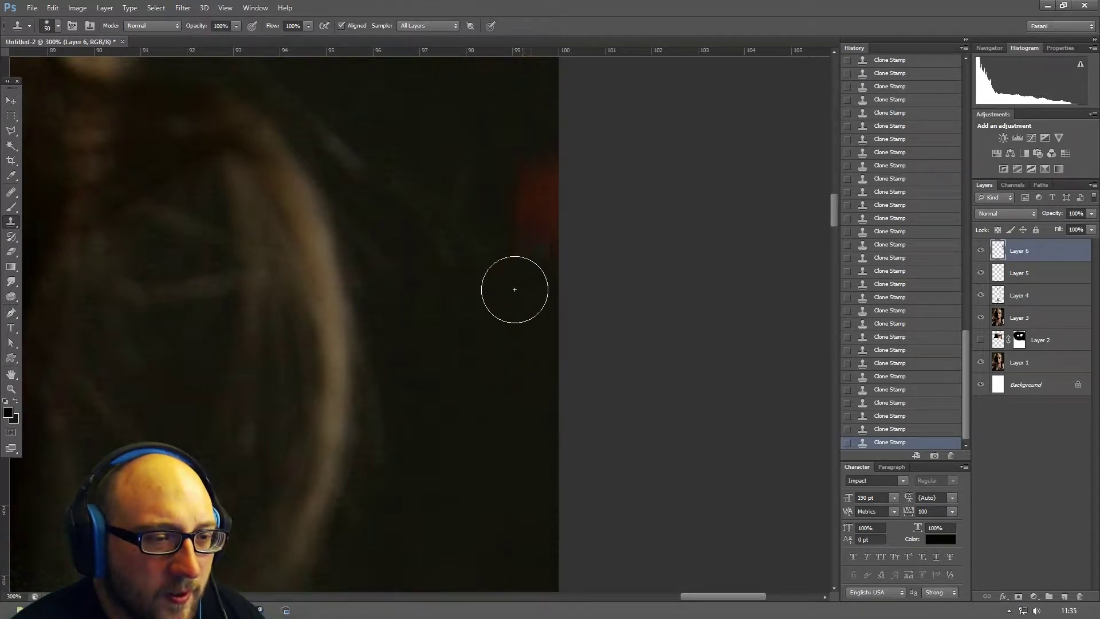
- Clone Stamp away the rest of the last red patch and the faint stray hairs between it and the curl
left_click(444, 124, "alt")
mouse_move(533, 150)
left_mouse_down()
mouse_move(535, 189)
mouse_move(493, 169)
mouse_move(468, 192)
left_mouse_up()
left_click(441, 104, "alt")
left_click(473, 118, "alt")
mouse_move(401, 168)
left_mouse_down()
mouse_move(411, 196)
mouse_move(425, 200)
left_mouse_up()
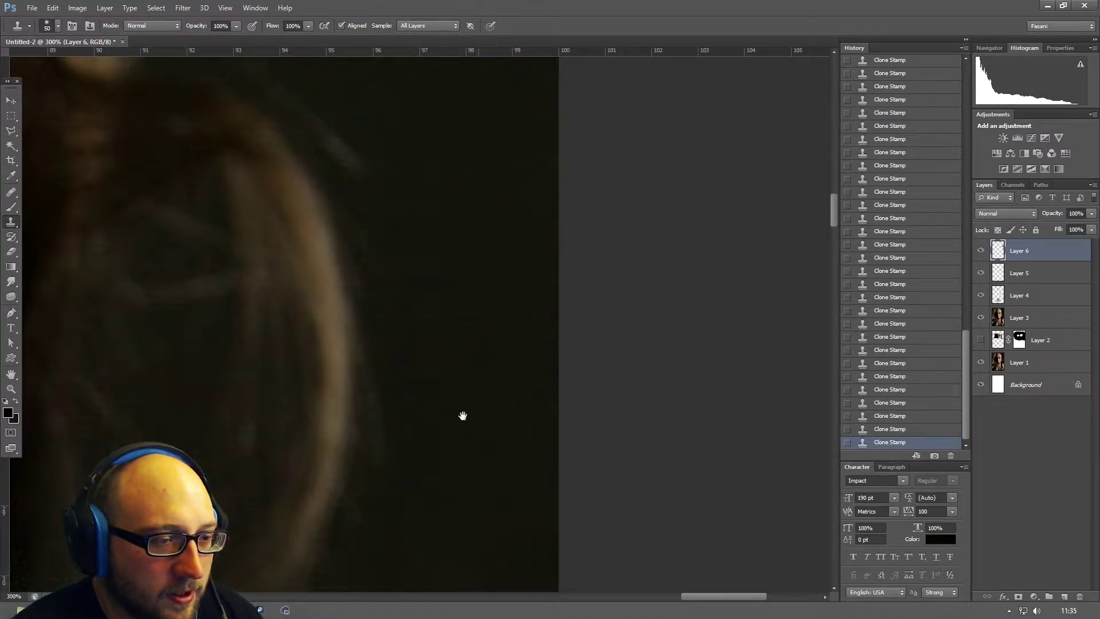
left_click_drag(463, 415, 441, 383)
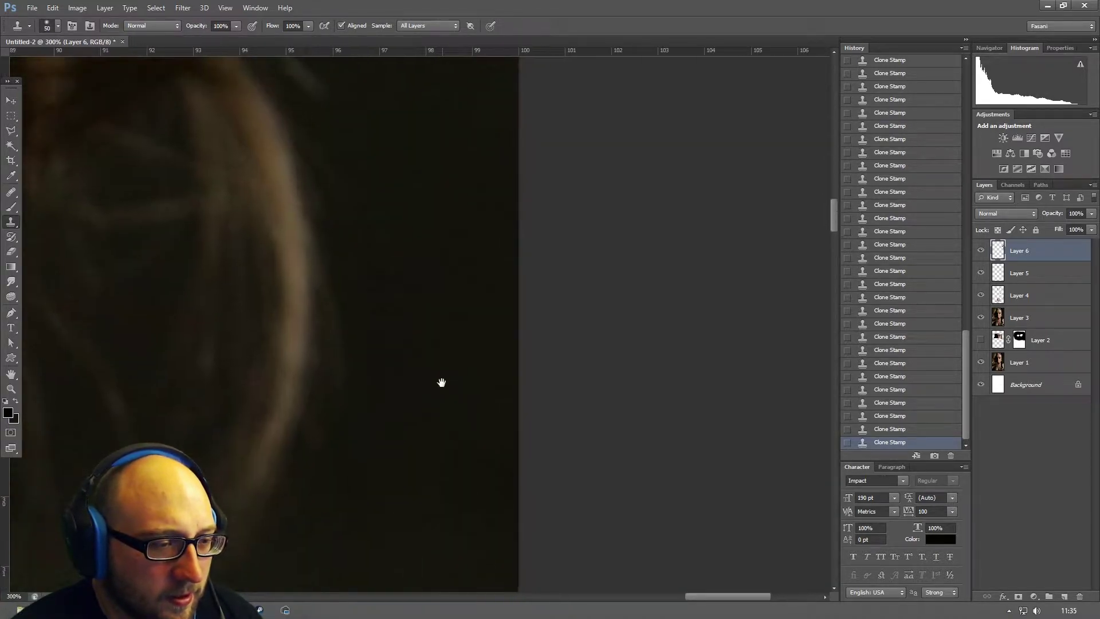
- Compare the image with Layer 6 hidden and shown to examine the cloned hair and dark background beside the face
key("ctrl+minus")
key("ctrl+minus")
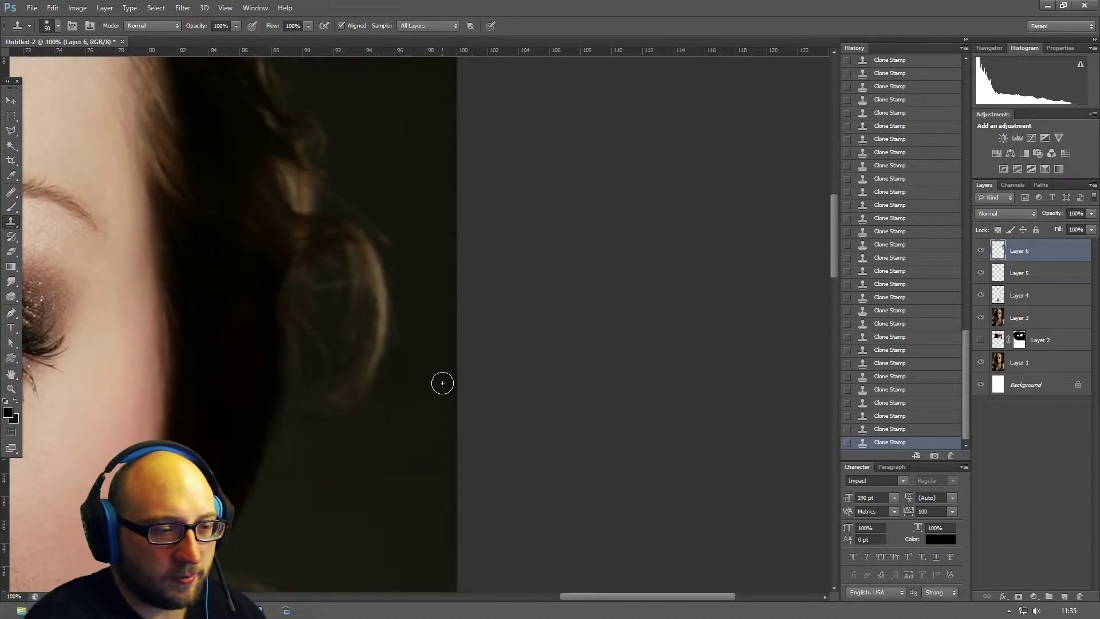
left_click_drag(401, 465, 388, 500)
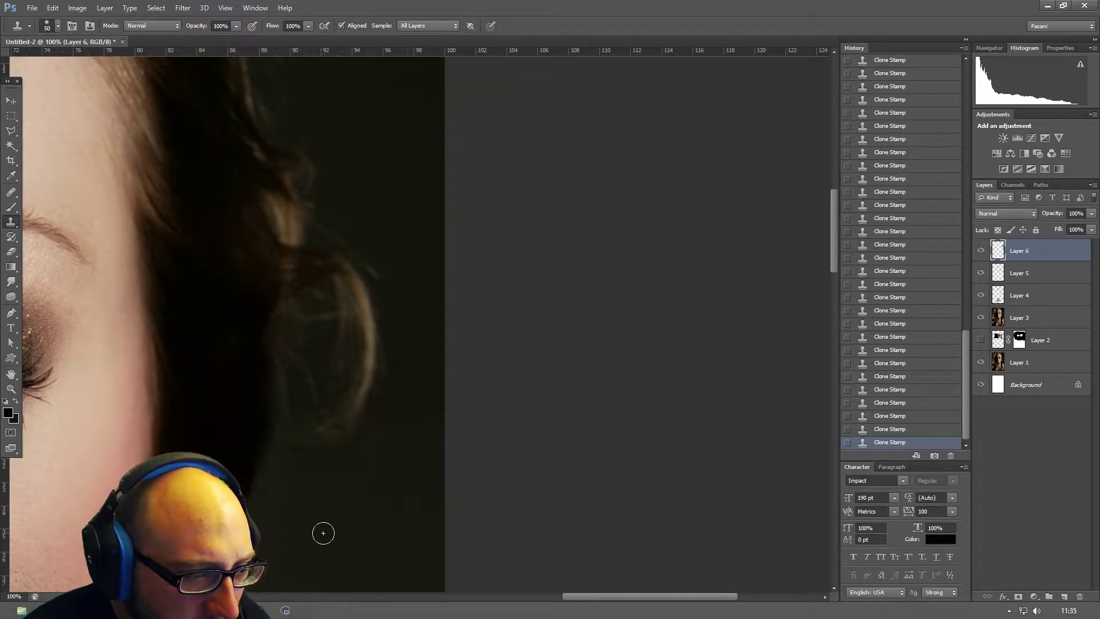
left_click_drag(375, 317, 454, 230)
left_click(982, 252)
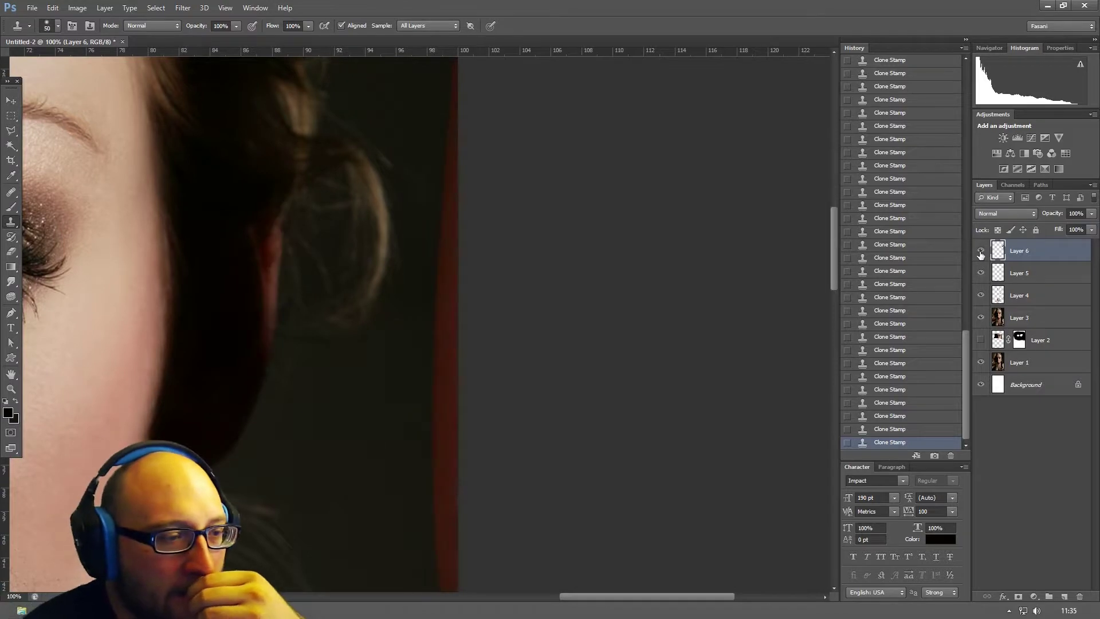
left_click(982, 252)
left_click(981, 252)
left_click(981, 252)
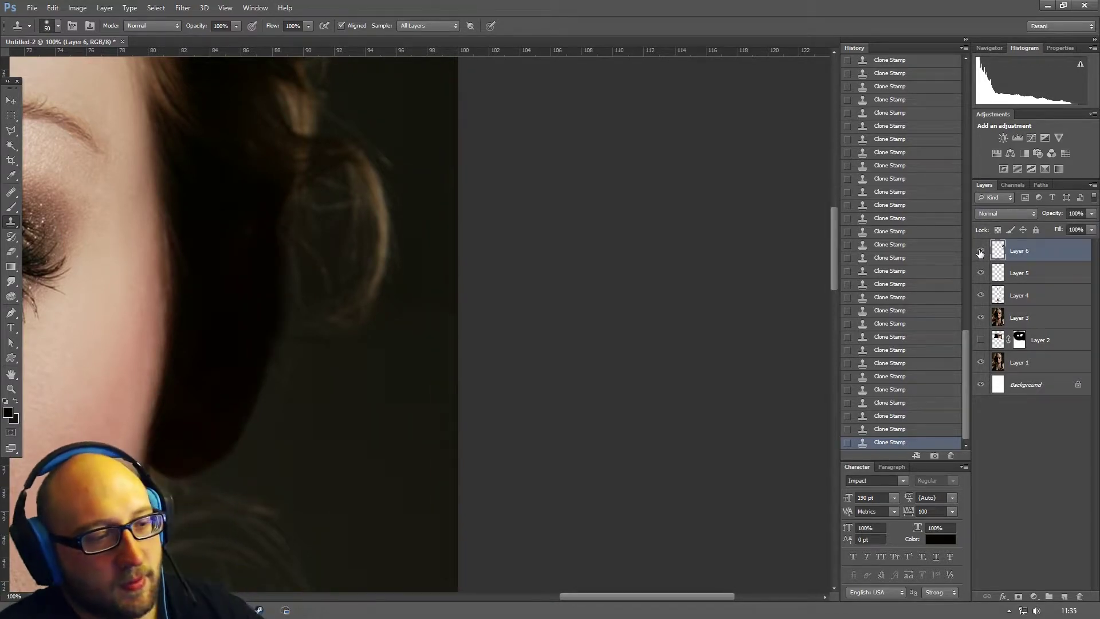
left_click(981, 252)
left_click(981, 252)
left_click(982, 252)
left_click(981, 252)
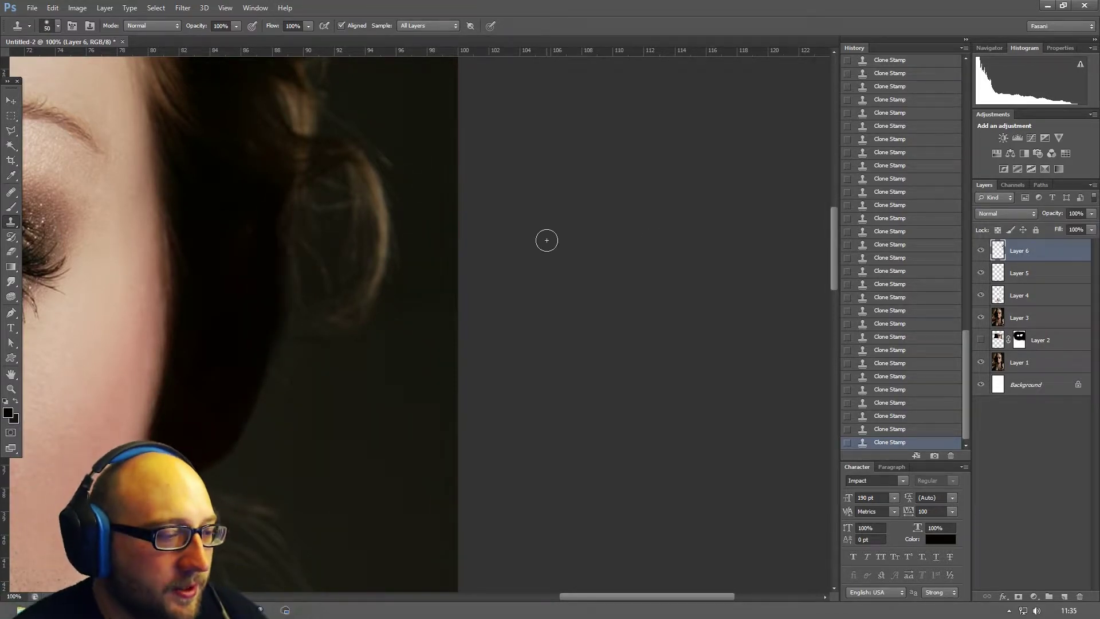
left_click_drag(419, 277, 537, 343)
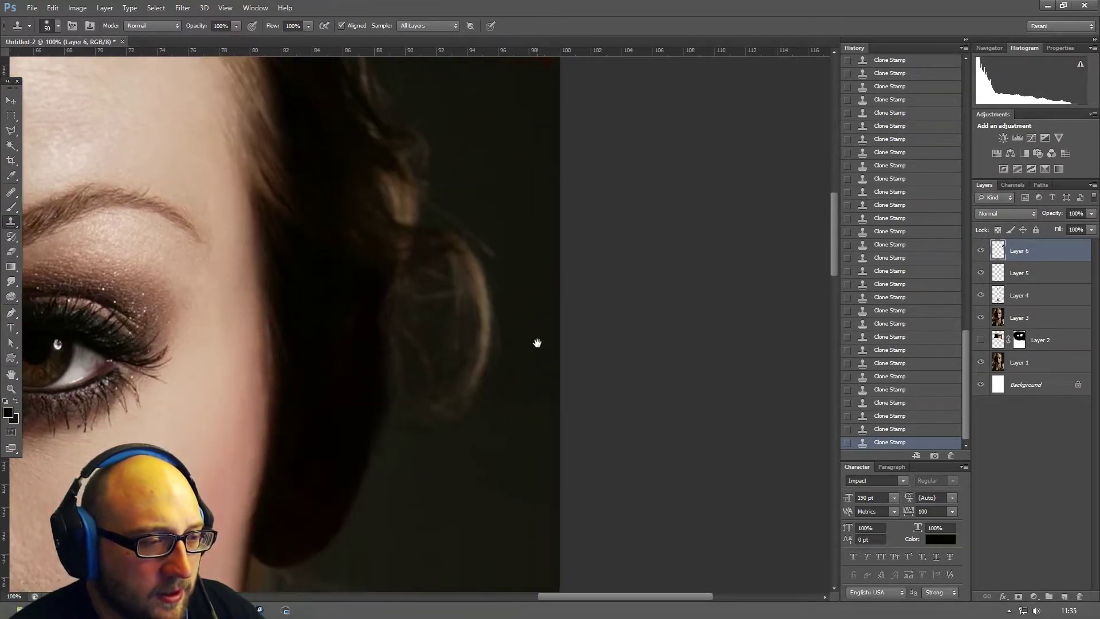
- Add a new layer above Layer 6 and set the Brush tool's size to 400 px
left_click(16, 210)
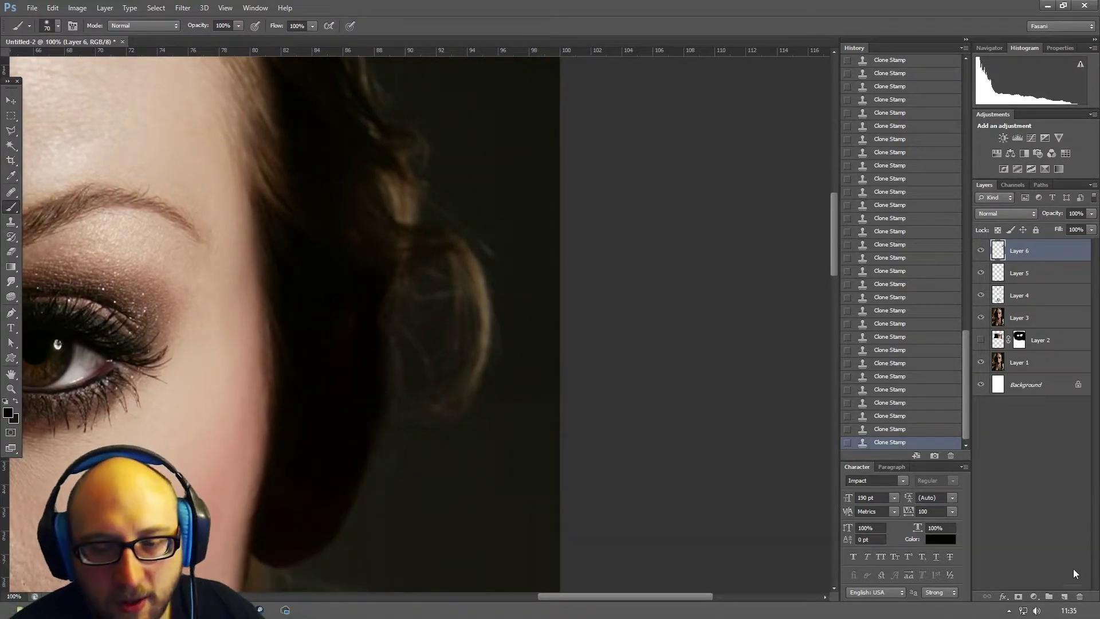
left_click(1064, 597)
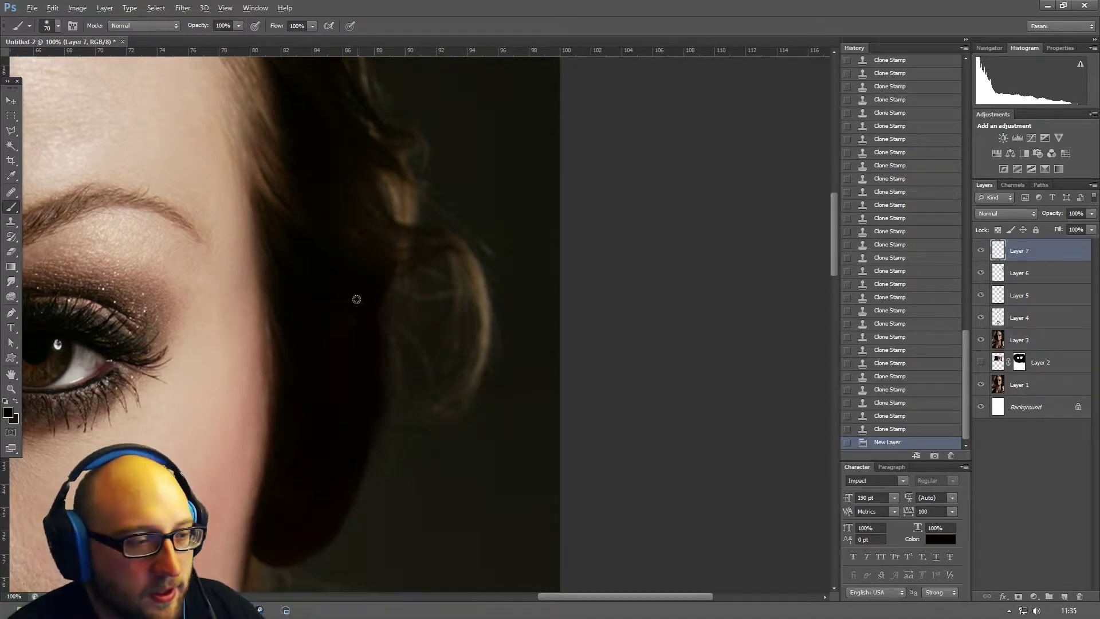
key("bracketright")
key("bracketright")
key("bracketright")
key("bracketright")
key("bracketright")
key("bracketright")
key("bracketright")
key("bracketright")
key("bracketright")
key("bracketright")
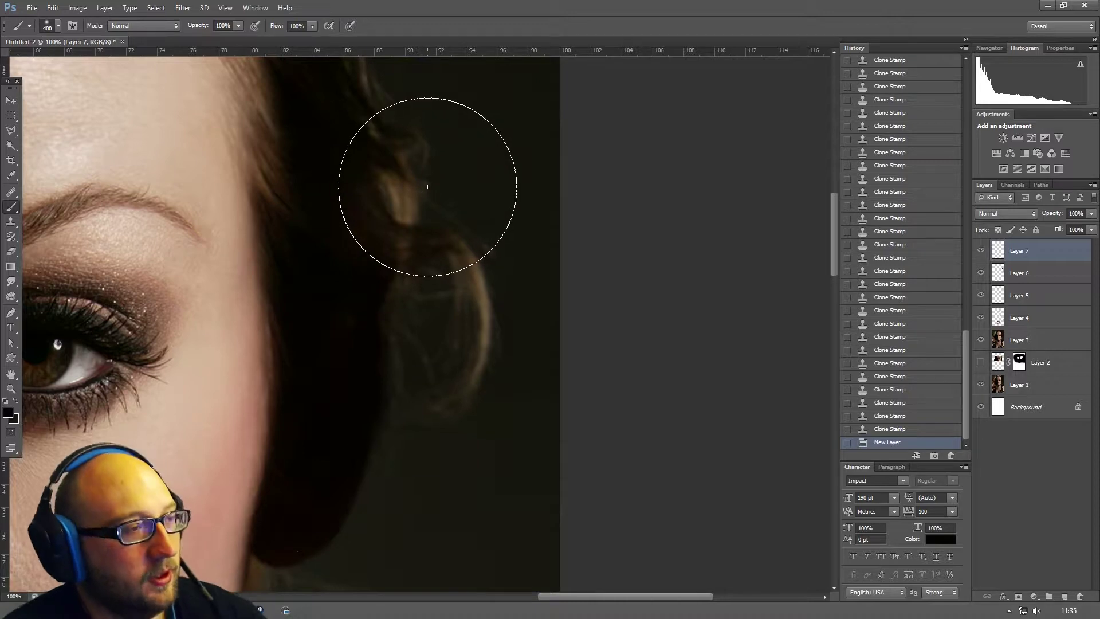
- Paint soft dark strokes at 20% opacity over the stray curls and background beside the forehead and eye until they fade into shadow
left_click_drag(427, 187, 438, 353)
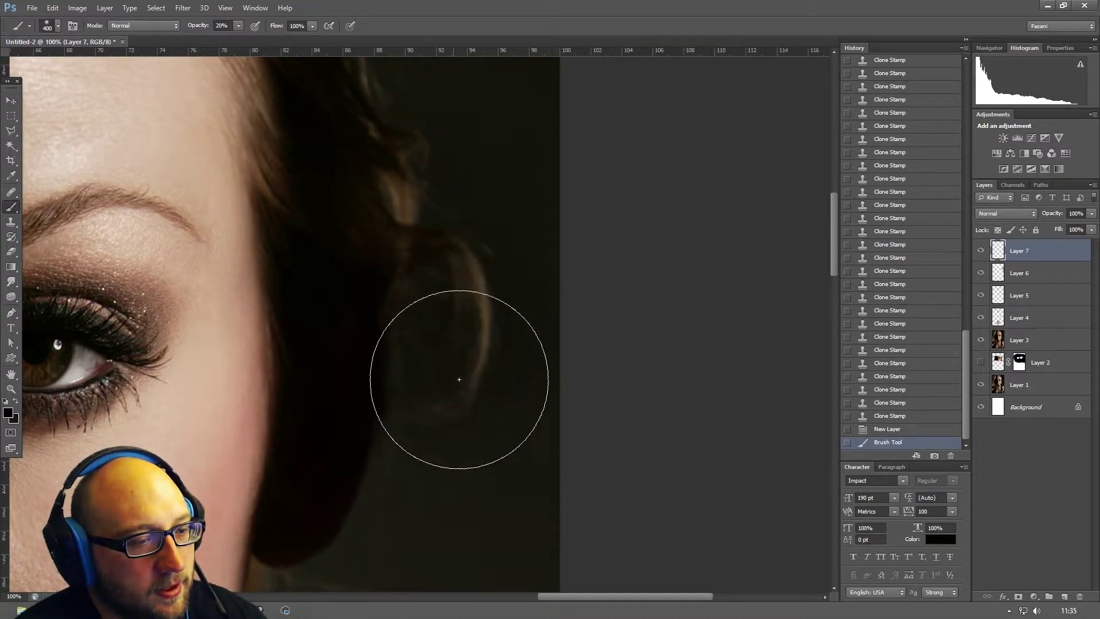
mouse_move(467, 246)
left_mouse_down()
mouse_move(492, 223)
mouse_move(483, 244)
left_mouse_up()
left_click_drag(484, 263, 499, 444)
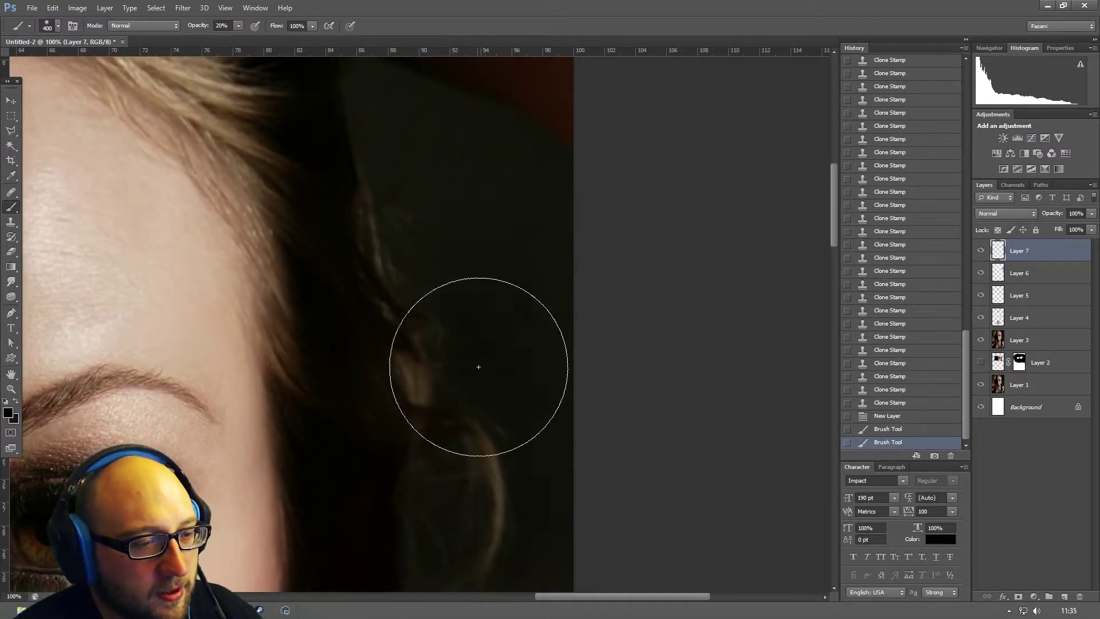
left_click_drag(479, 368, 472, 235)
left_click_drag(473, 232, 487, 384)
left_click_drag(469, 290, 497, 442)
mouse_move(471, 387)
left_mouse_down()
mouse_move(445, 312)
mouse_move(410, 284)
left_mouse_up()
left_click_drag(410, 284, 511, 418)
mouse_move(524, 337)
left_mouse_down()
mouse_move(521, 489)
mouse_move(423, 376)
mouse_move(462, 280)
left_mouse_up()
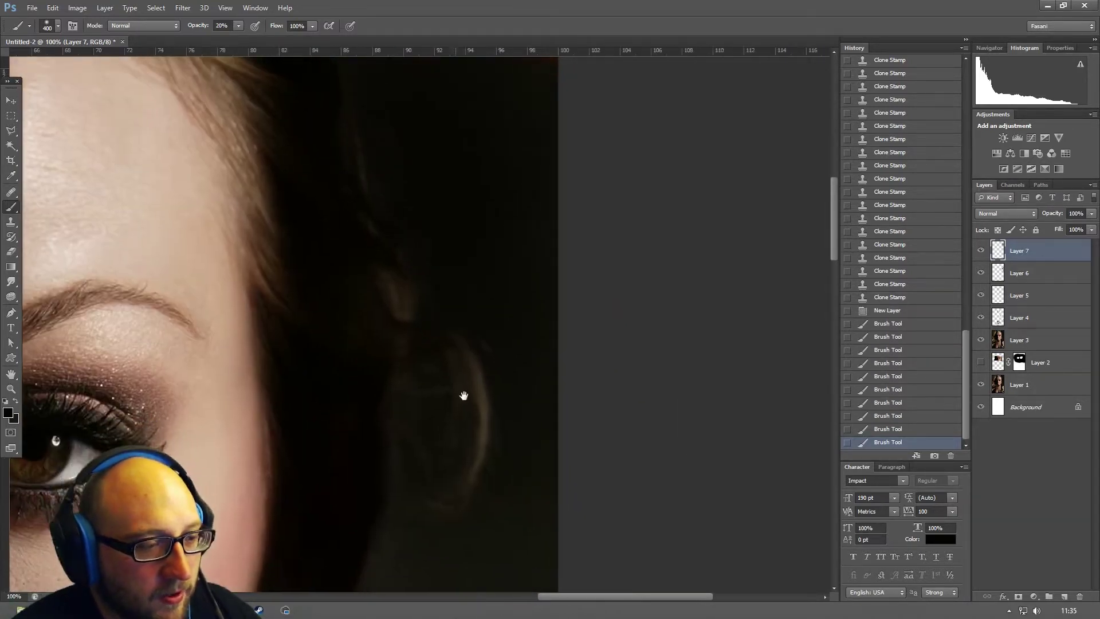
mouse_move(464, 393)
left_mouse_down()
mouse_move(470, 474)
mouse_move(434, 349)
left_mouse_up()
mouse_move(429, 253)
left_mouse_down()
mouse_move(405, 327)
mouse_move(435, 386)
mouse_move(448, 350)
left_mouse_up()
left_click_drag(441, 308, 434, 205)
mouse_move(459, 286)
left_mouse_down()
mouse_move(518, 369)
mouse_move(436, 245)
mouse_move(442, 280)
left_mouse_up()
mouse_move(382, 324)
left_mouse_down()
mouse_move(406, 336)
mouse_move(356, 327)
mouse_move(457, 371)
left_mouse_up()
left_click_drag(430, 172, 430, 201)
left_click_drag(434, 255, 447, 462)
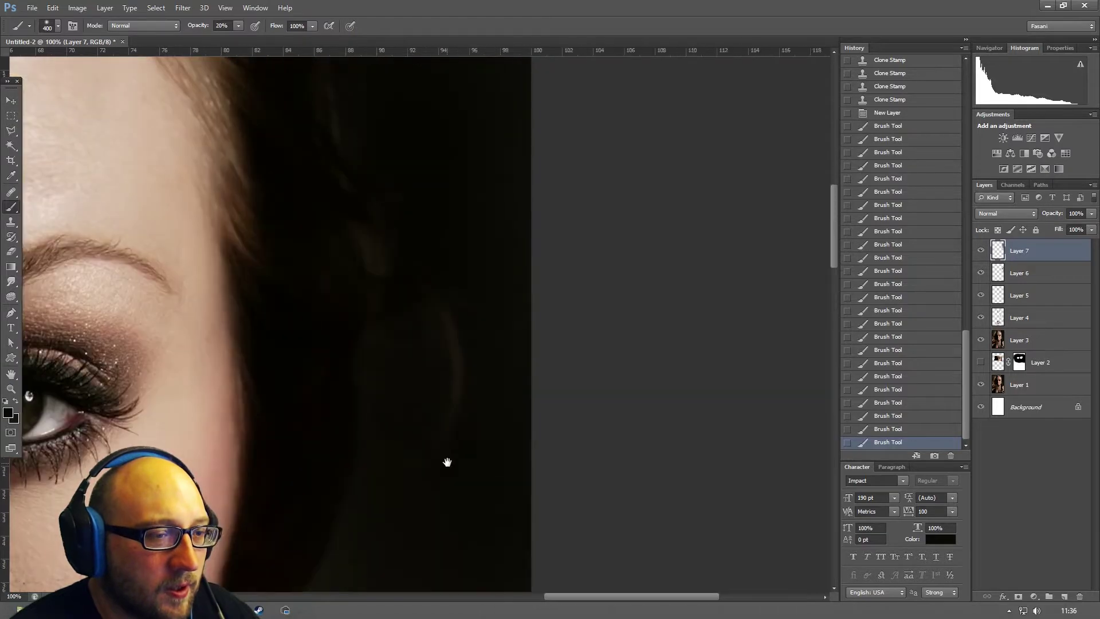
mouse_move(449, 232)
left_mouse_down()
mouse_move(441, 344)
mouse_move(467, 405)
mouse_move(449, 209)
mouse_move(421, 302)
mouse_move(422, 435)
left_mouse_up()
left_click_drag(421, 435, 433, 191)
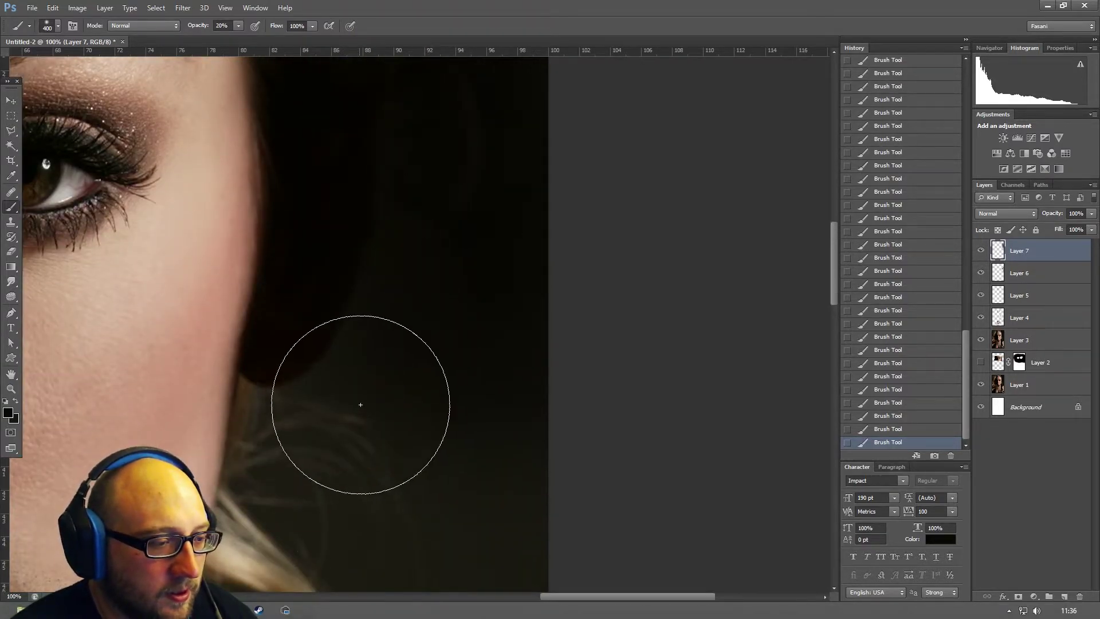
left_click_drag(501, 429, 432, 209)
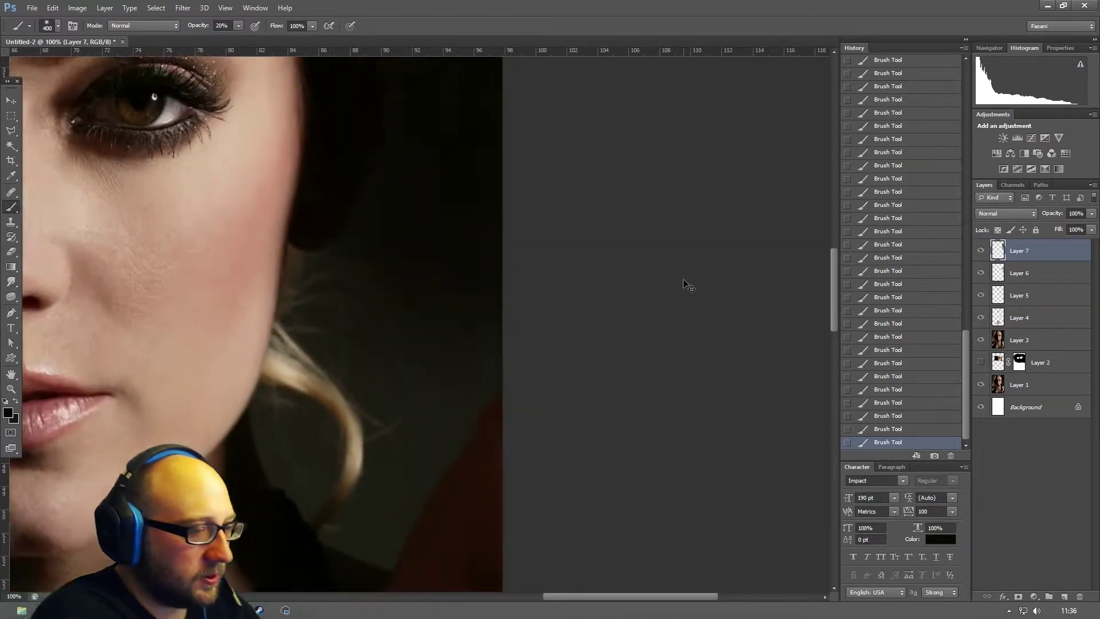
- Compare the portrait with Layer 7 hidden and shown to examine the darkened background and curls beside the face
key("ctrl+minus")
key("ctrl+minus")
key("ctrl+minus")
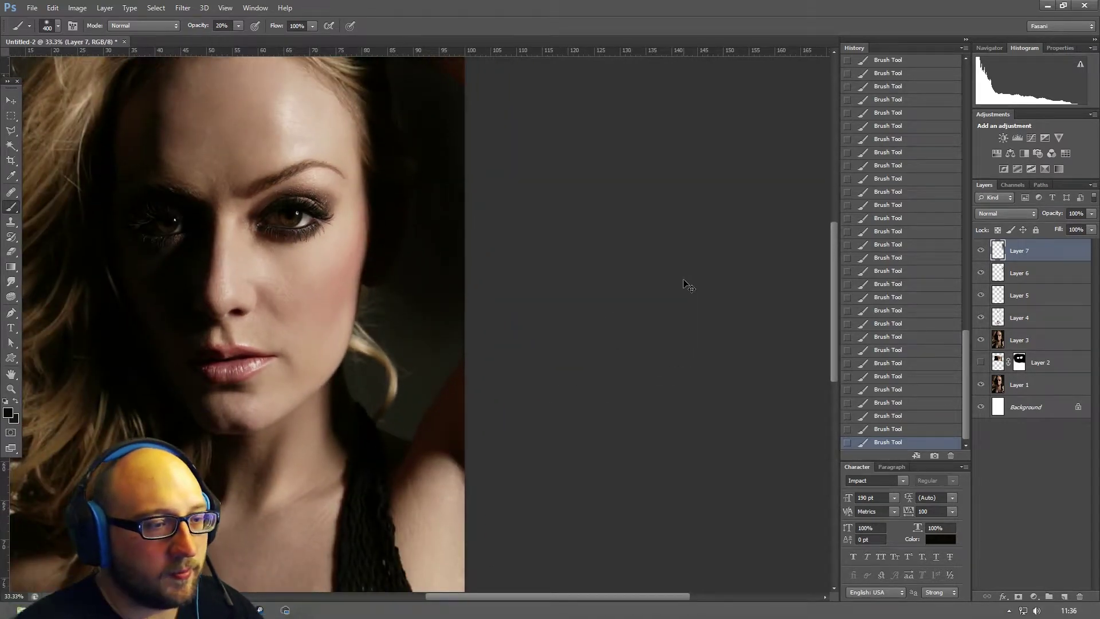
key("ctrl+minus")
key("ctrl+minus")
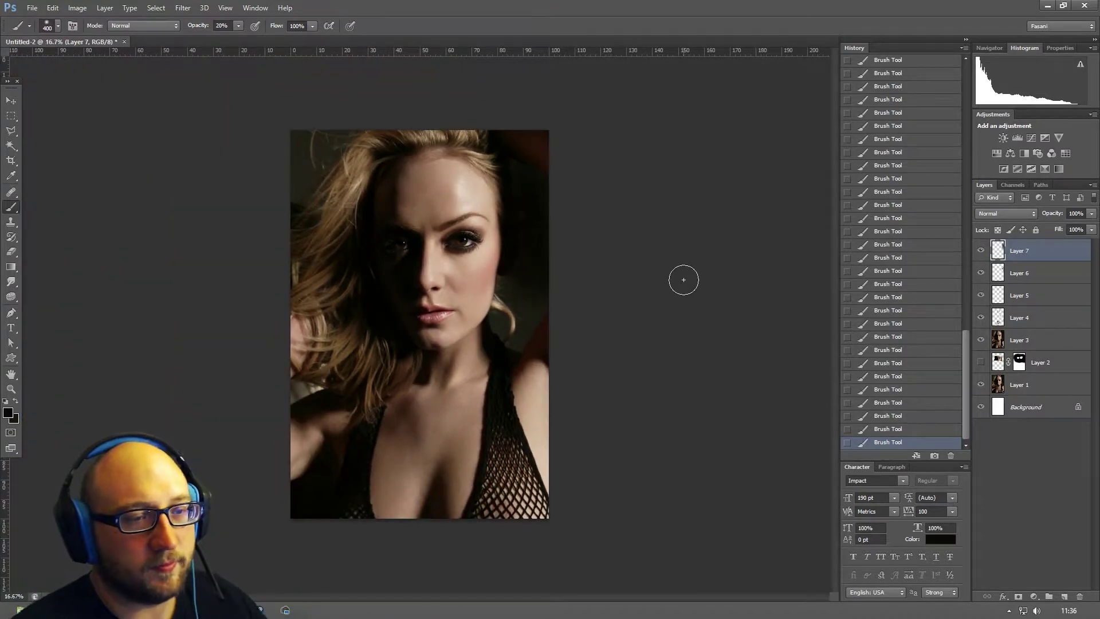
key("ctrl+plus")
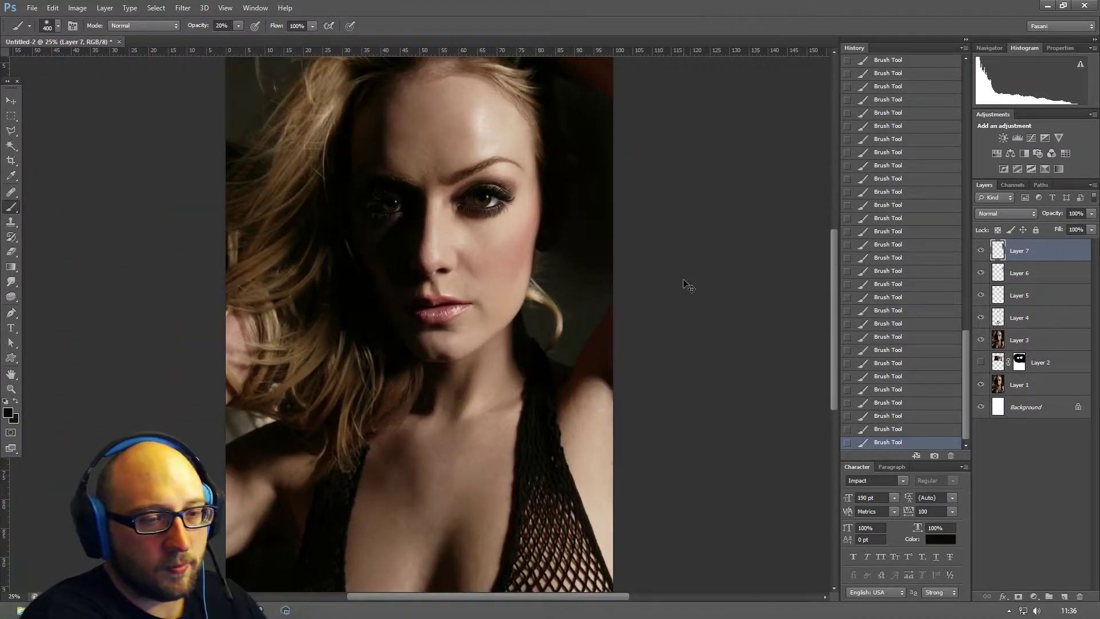
key("ctrl+plus")
left_click_drag(643, 204, 487, 427)
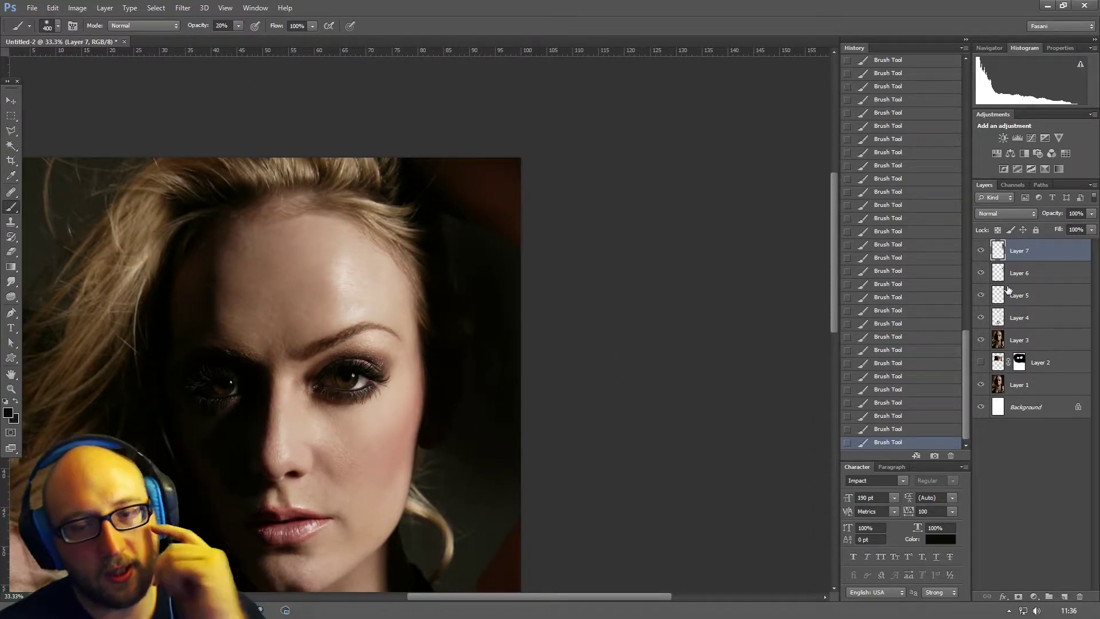
left_click(981, 251)
left_click(981, 251)
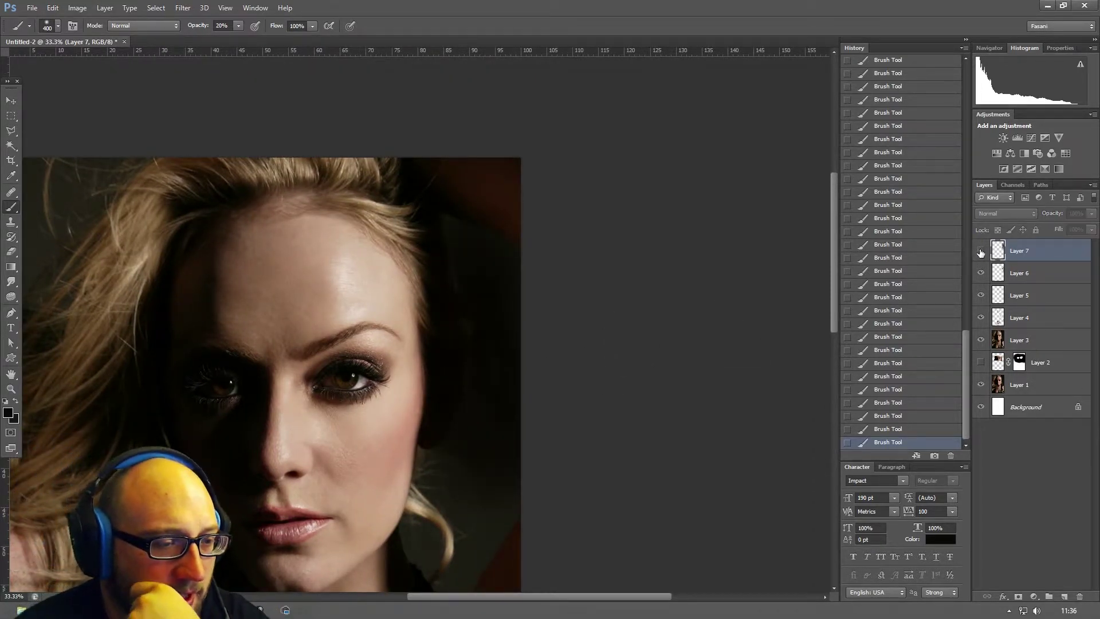
left_click(981, 251)
left_click(981, 251)
left_click(982, 251)
left_click(981, 251)
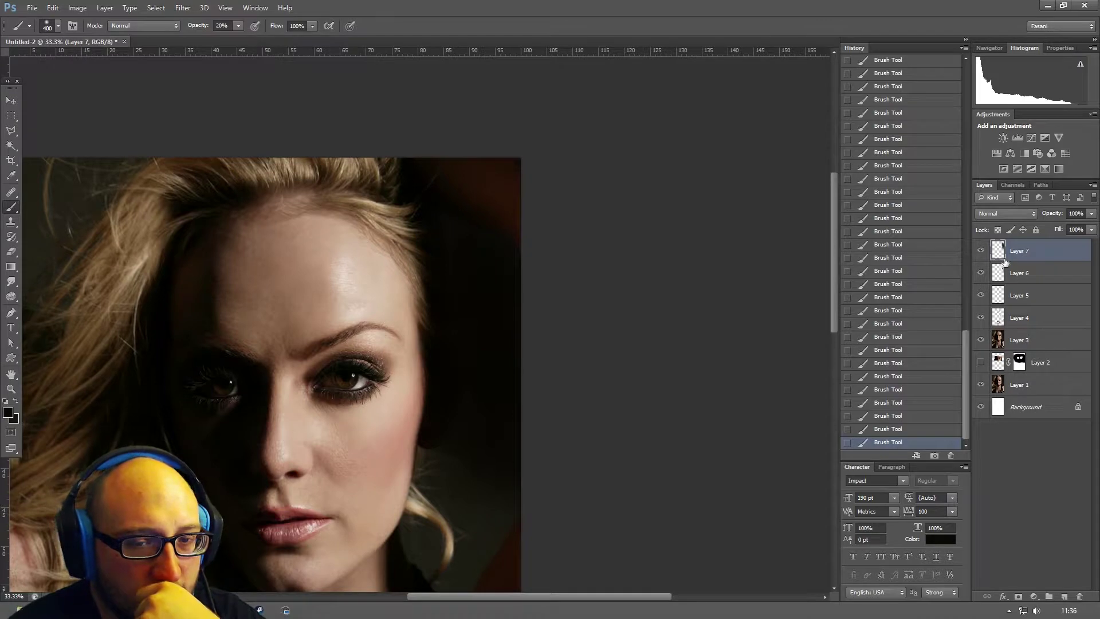
left_click(980, 250)
left_click(980, 250)
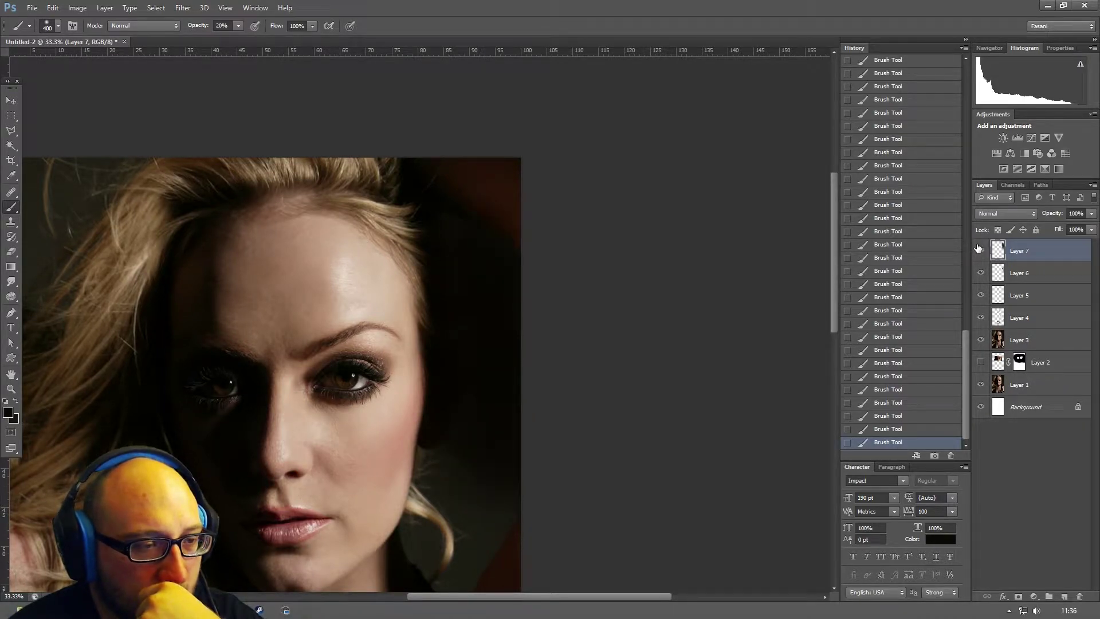
left_click(980, 250)
left_click(980, 250)
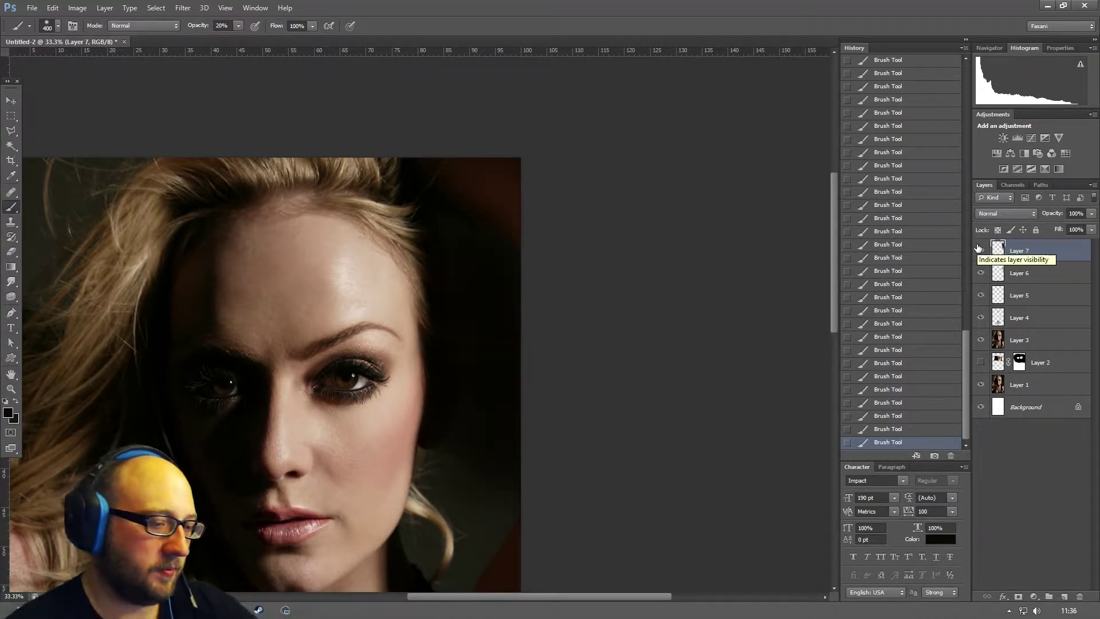
- Add a new layer above Layer 7 and reduce the Brush tool's size to 175 px for the area beside the cheek
key("ctrl+minus")
key("ctrl+minus")
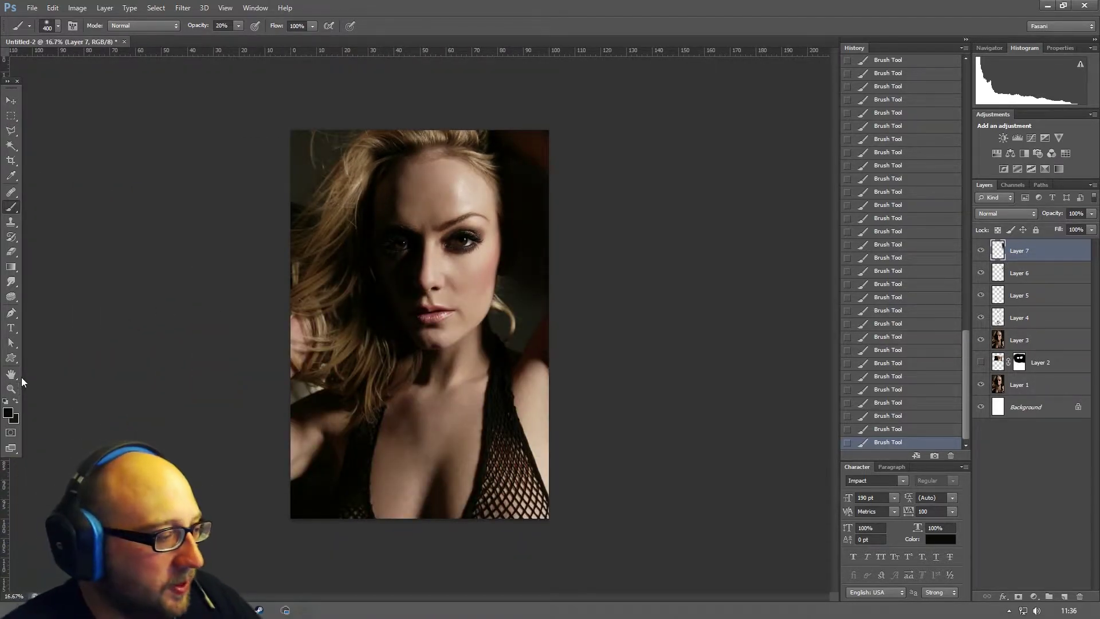
left_click(11, 388)
left_click_drag(506, 256, 459, 338)
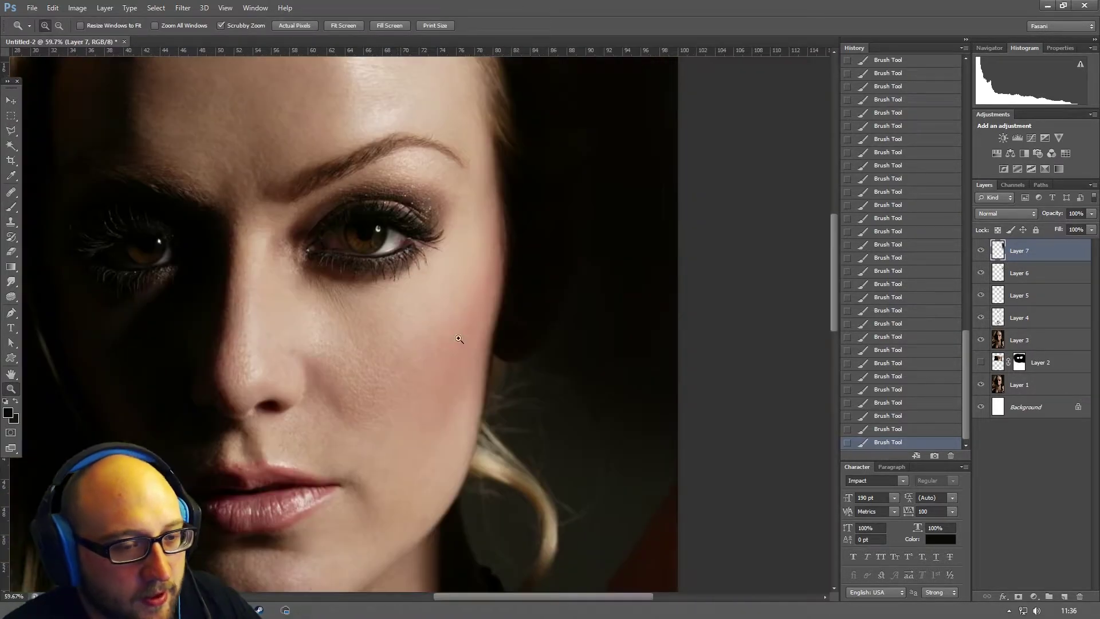
left_click_drag(547, 358, 144, 291)
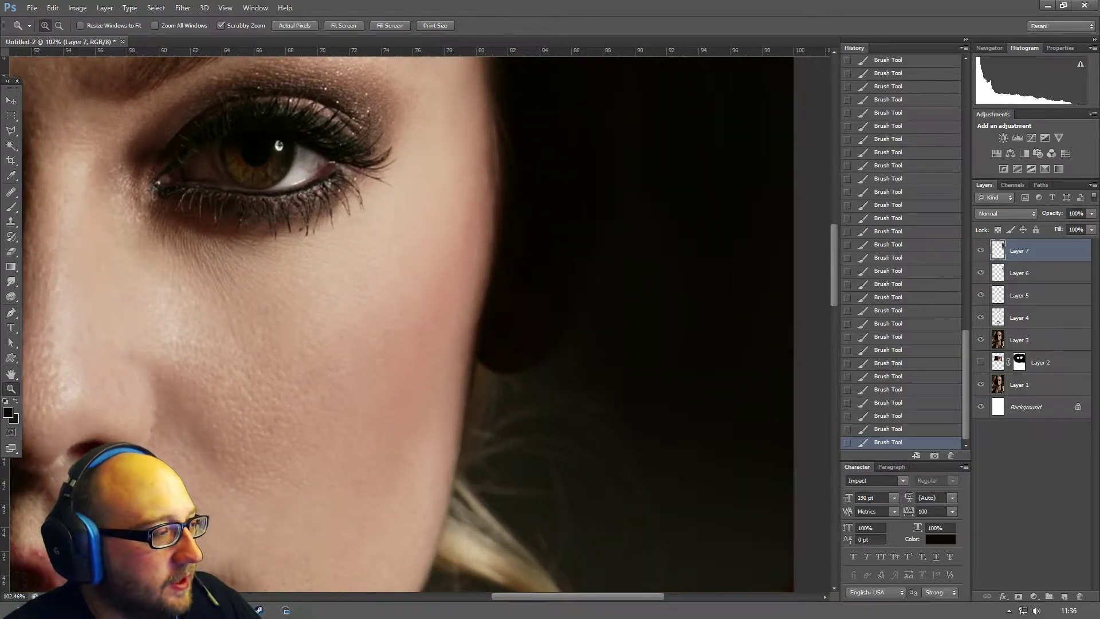
left_click(14, 211)
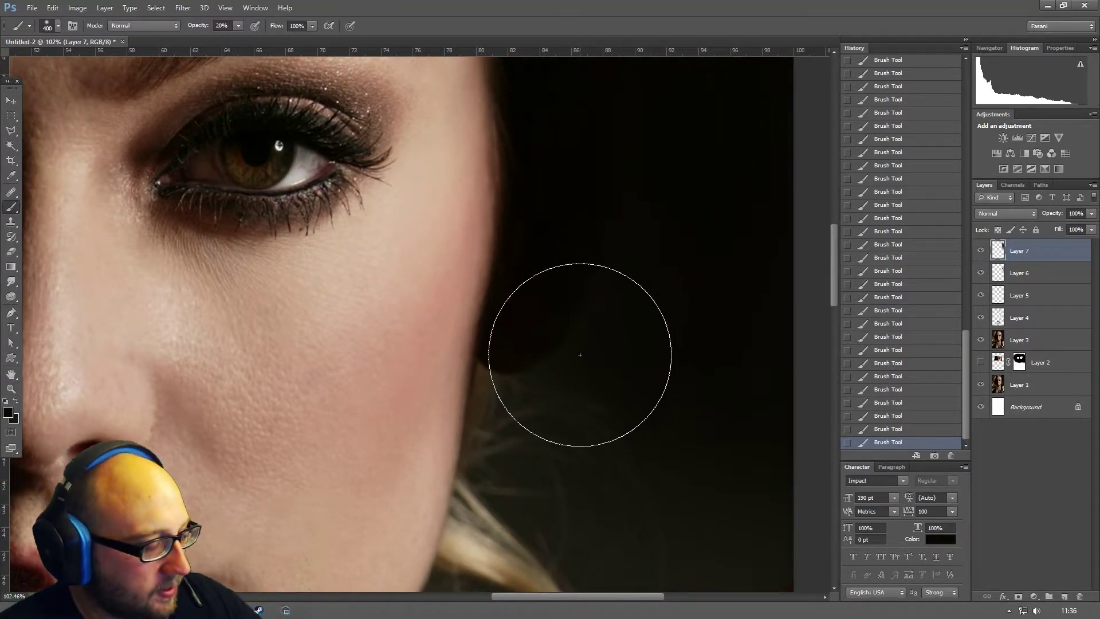
key("bracketleft")
key("bracketleft")
key("bracketleft")
key("bracketleft")
left_click(1065, 598)
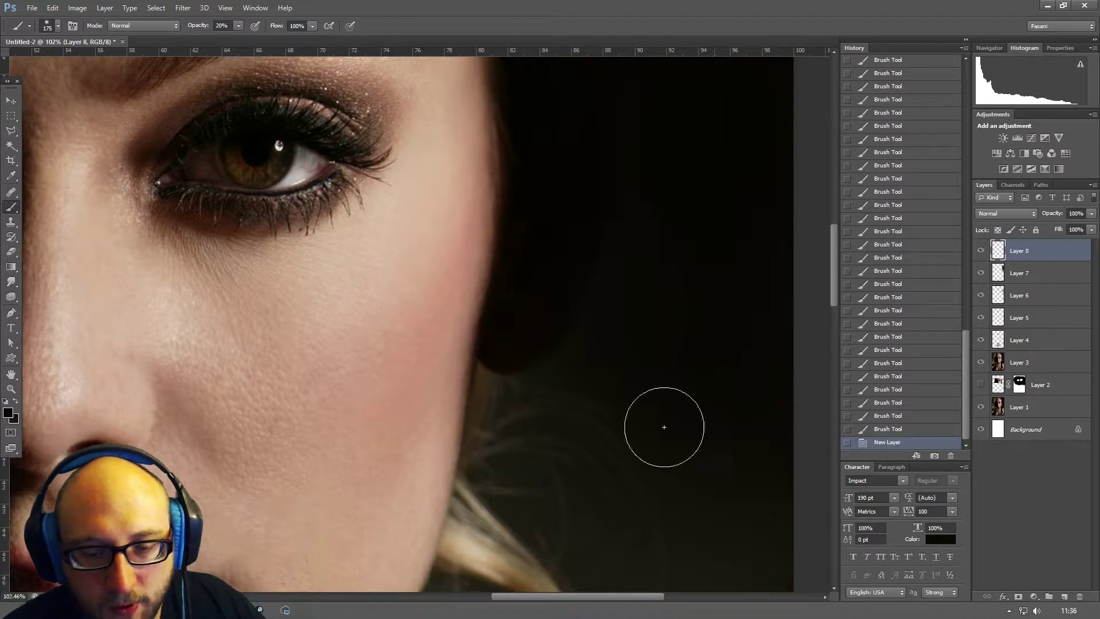
- Paint dark 20% opacity strokes over the wispy hairs beside the cheek, enlarging the brush and then reducing it to 200 px
key("bracketright")
key("bracketright")
key("bracketright")
mouse_move(554, 392)
left_mouse_down()
mouse_move(565, 361)
mouse_move(556, 384)
left_mouse_up()
mouse_move(553, 387)
left_mouse_down()
mouse_move(545, 393)
mouse_move(528, 373)
mouse_move(522, 381)
left_mouse_up()
key("bracketleft")
key("bracketleft")
left_click_drag(521, 383, 519, 395)
left_click_drag(519, 398, 520, 405)
left_click_drag(522, 405, 556, 395)
mouse_move(562, 393)
left_mouse_down()
mouse_move(592, 385)
mouse_move(664, 419)
left_mouse_up()
mouse_move(782, 432)
left_mouse_down()
mouse_move(680, 297)
mouse_move(582, 356)
left_mouse_up()
- Compare the full portrait with Layers 7 and 8 hidden and shown, then inspect the lower part of the picture
key("ctrl+minus")
key("ctrl+minus")
key("ctrl+minus")
key("ctrl+minus")
key("ctrl+minus")
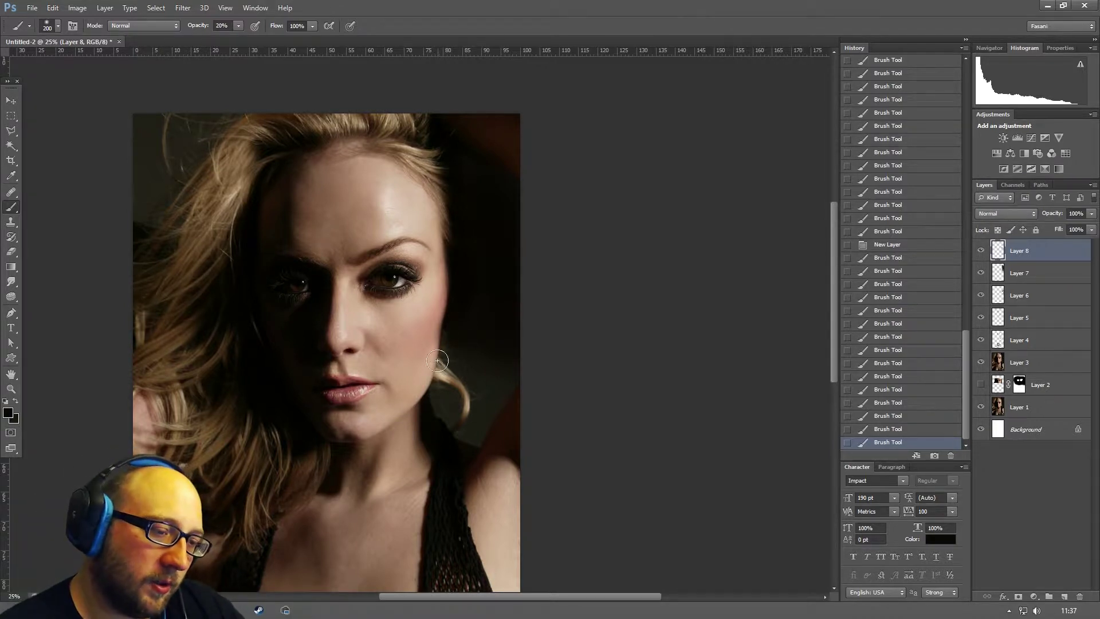
left_click(981, 273)
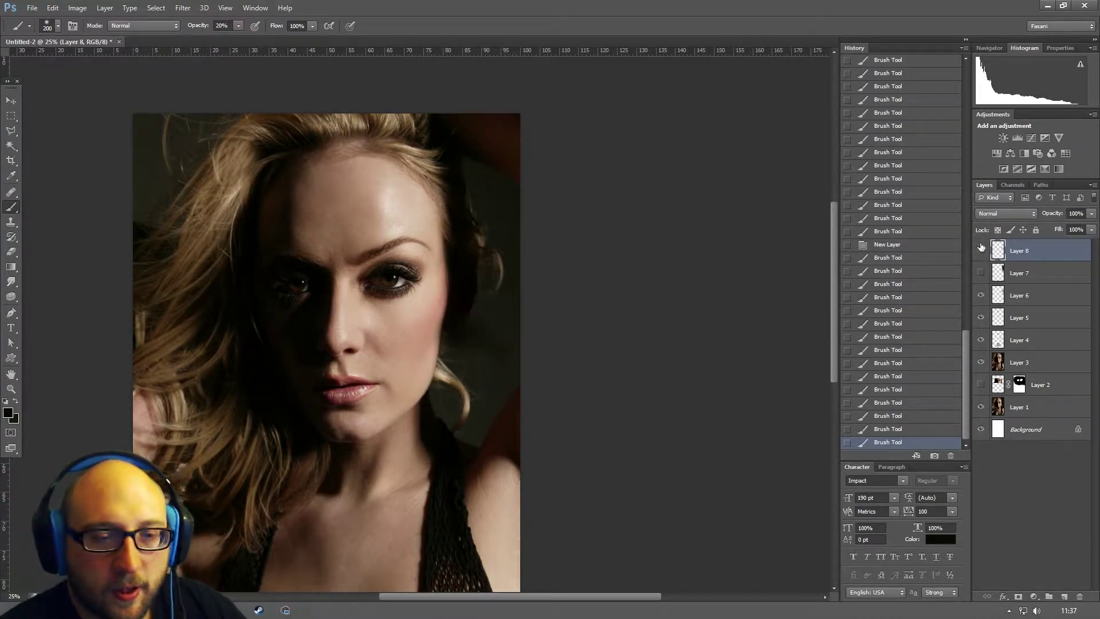
left_click(981, 250)
left_click(981, 251)
left_click(981, 251)
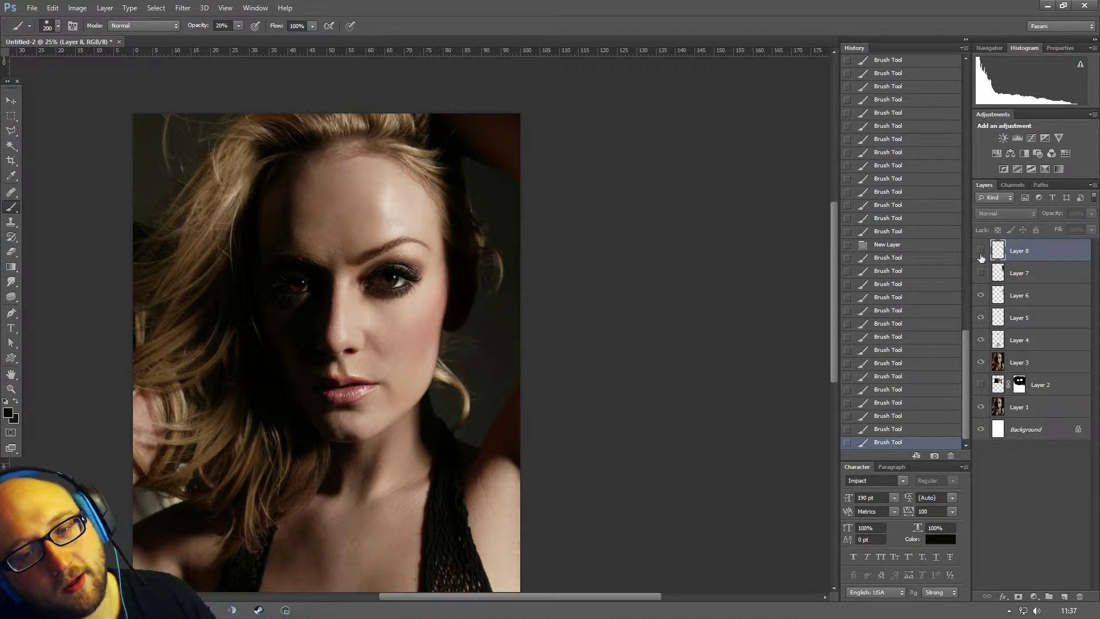
left_click(981, 251)
left_click(981, 273)
left_click(981, 273)
left_click(980, 251)
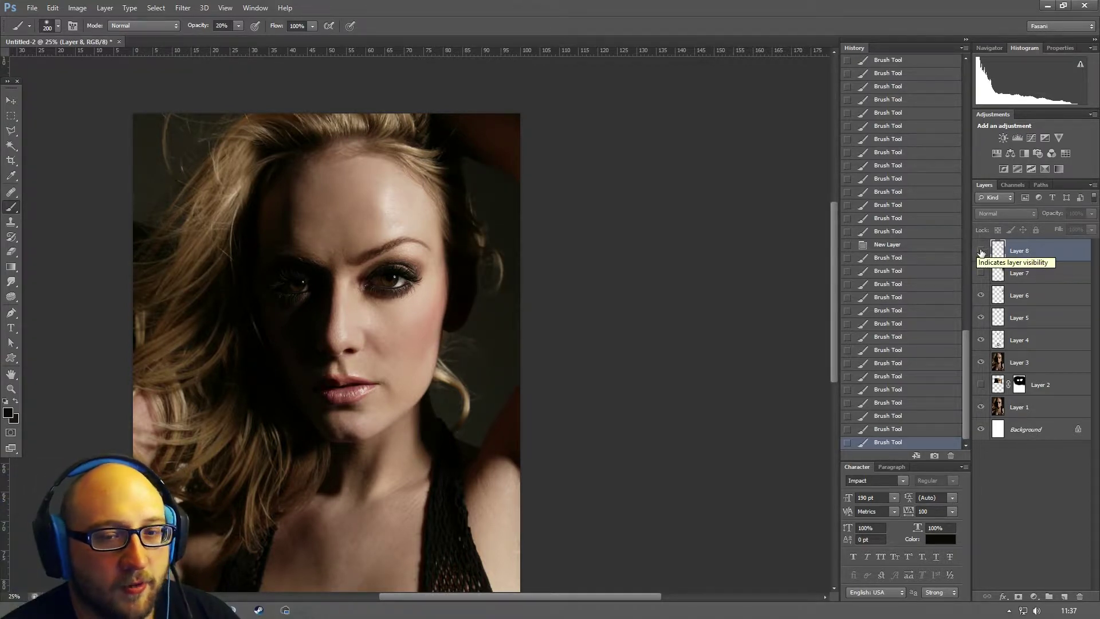
left_click(981, 251)
left_click(981, 273)
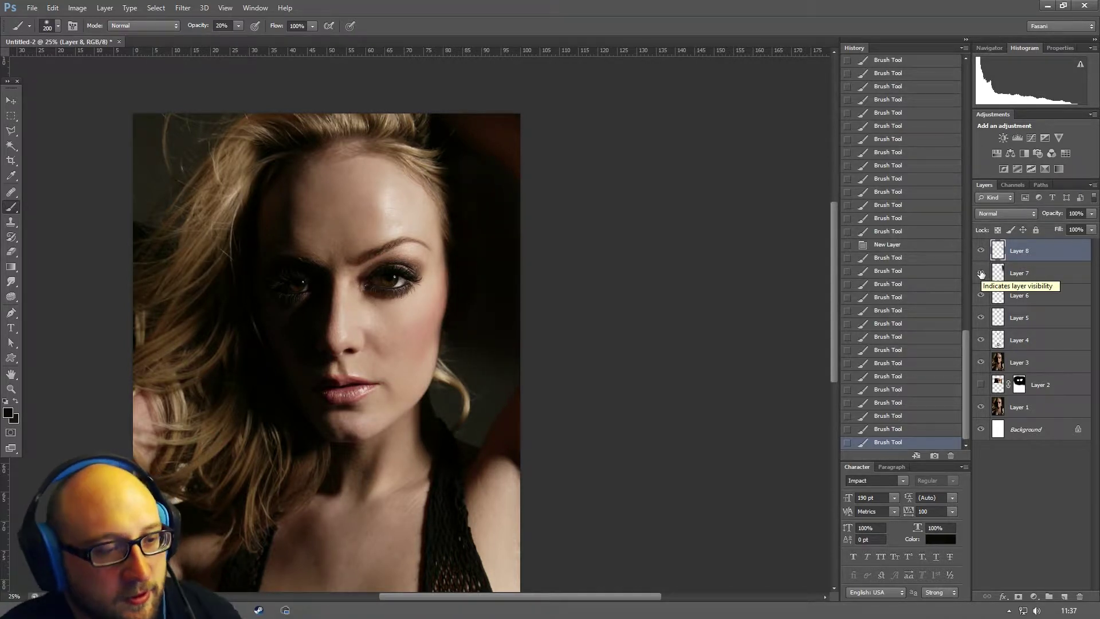
left_click_drag(562, 432, 700, 398)
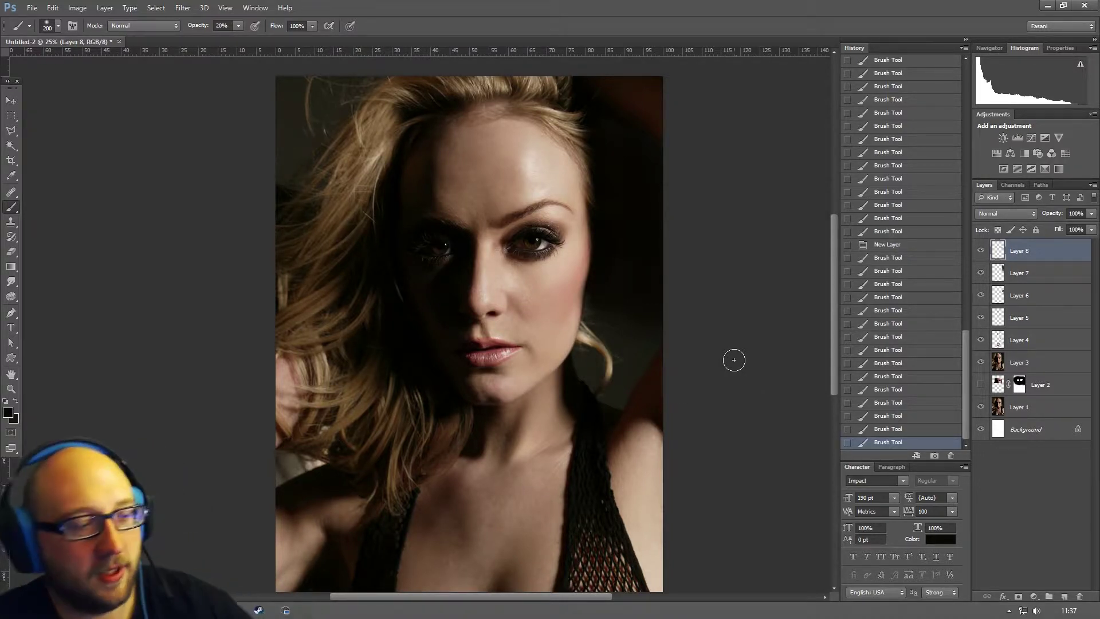
left_click_drag(556, 460, 548, 240)
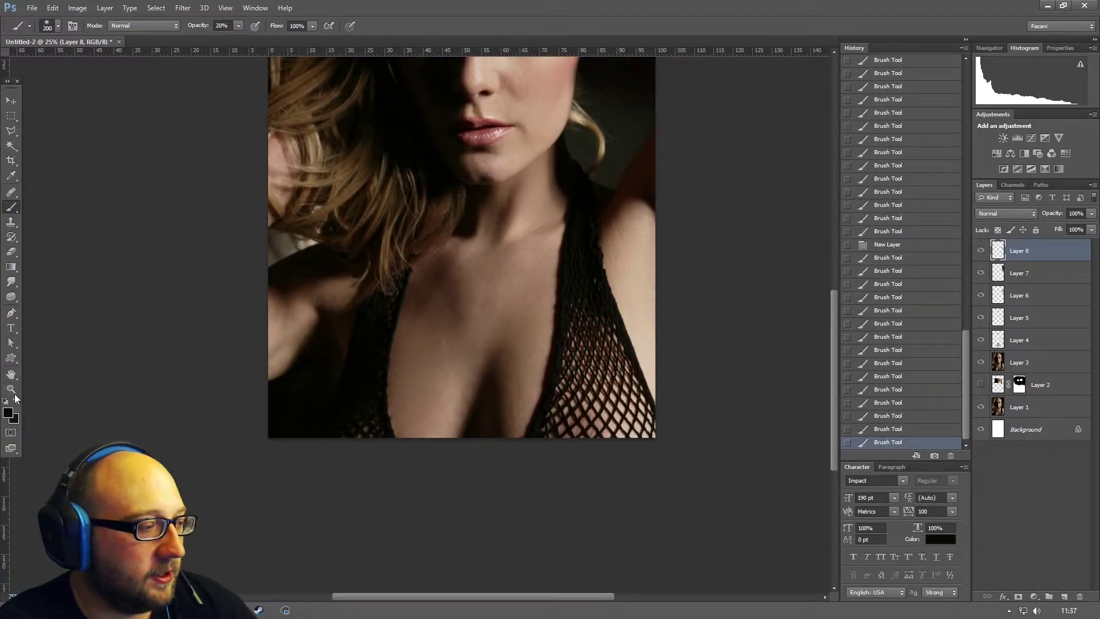
- Darken the small light gaps in the black knitted strap on Layer 8 with a 70 px brush at 20% opacity
left_click(12, 390)
left_click_drag(595, 262, 653, 422)
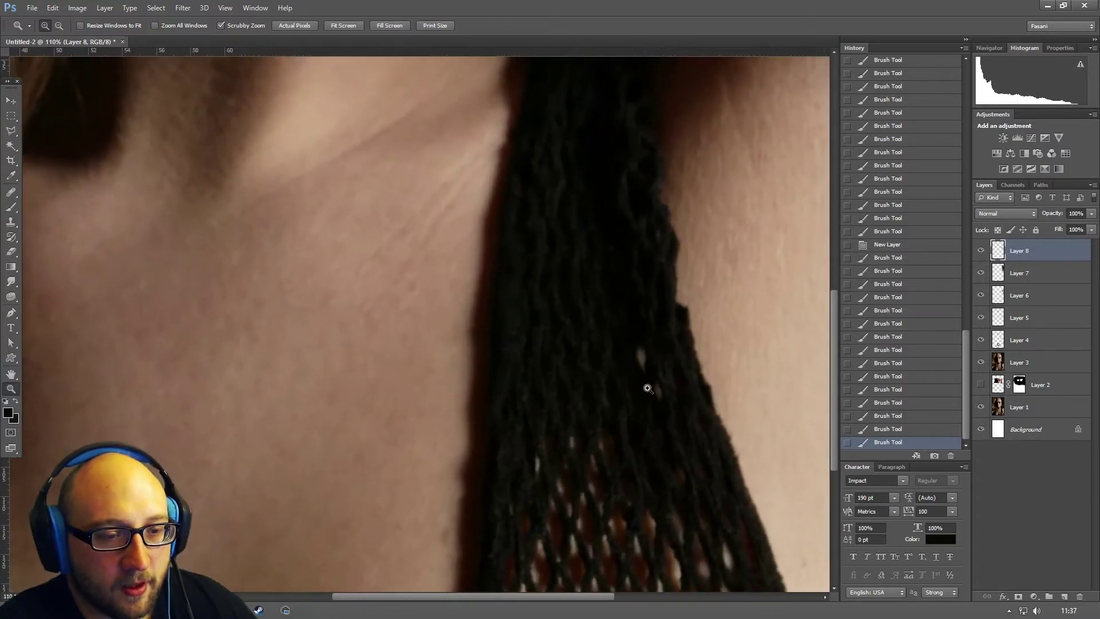
left_click(12, 208)
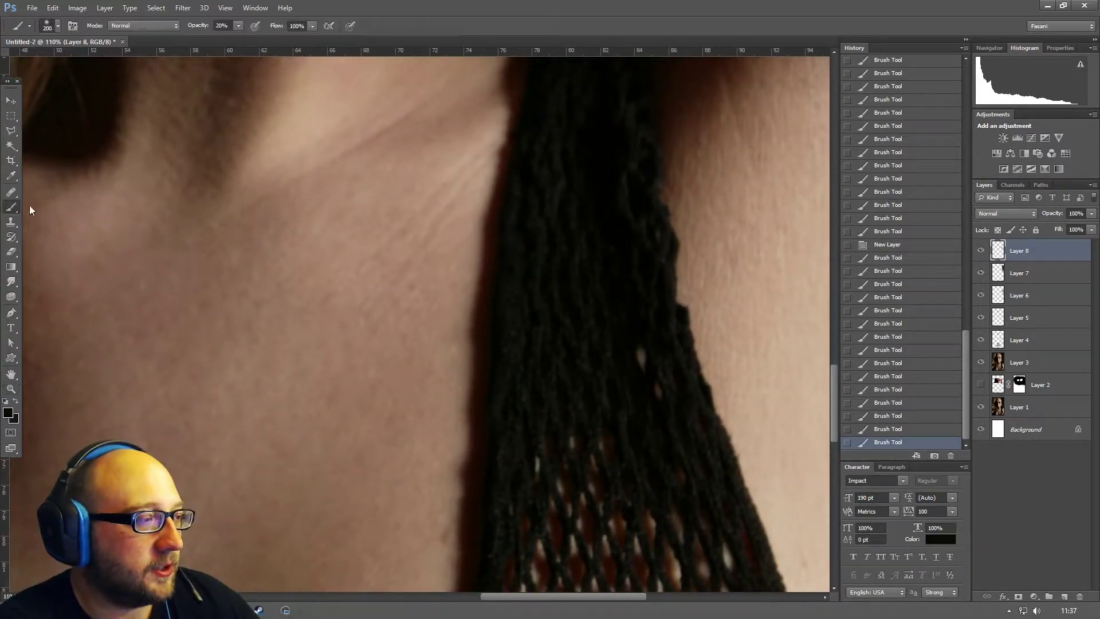
key("bracketleft")
key("bracketleft")
key("bracketleft")
key("bracketleft")
key("bracketleft")
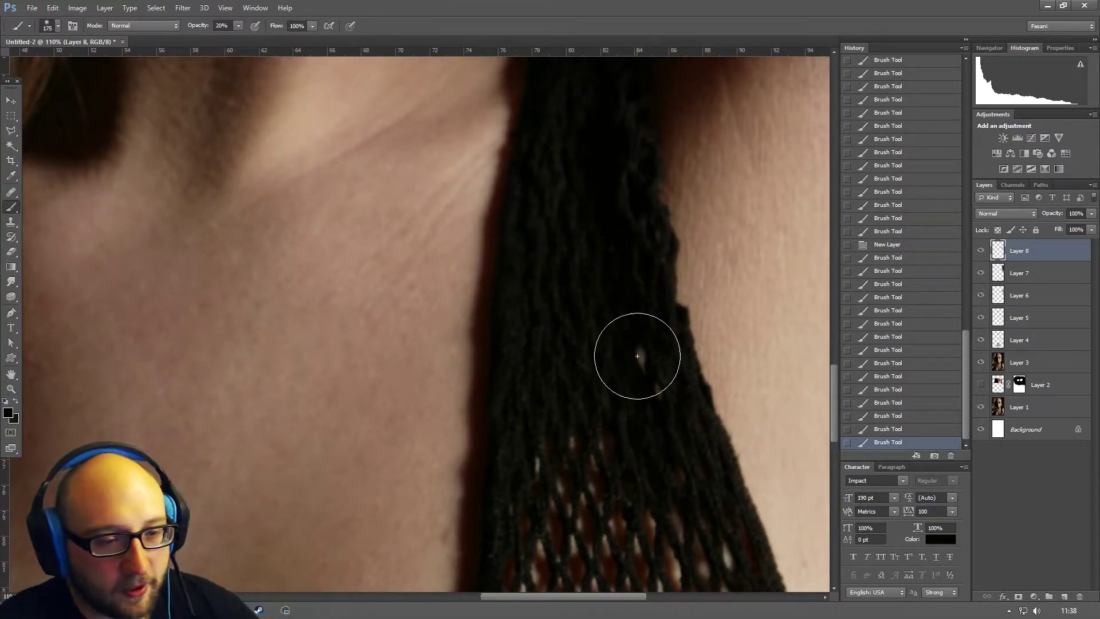
key("bracketleft")
key("bracketleft")
left_click(635, 347)
left_click(638, 352)
left_click(643, 360)
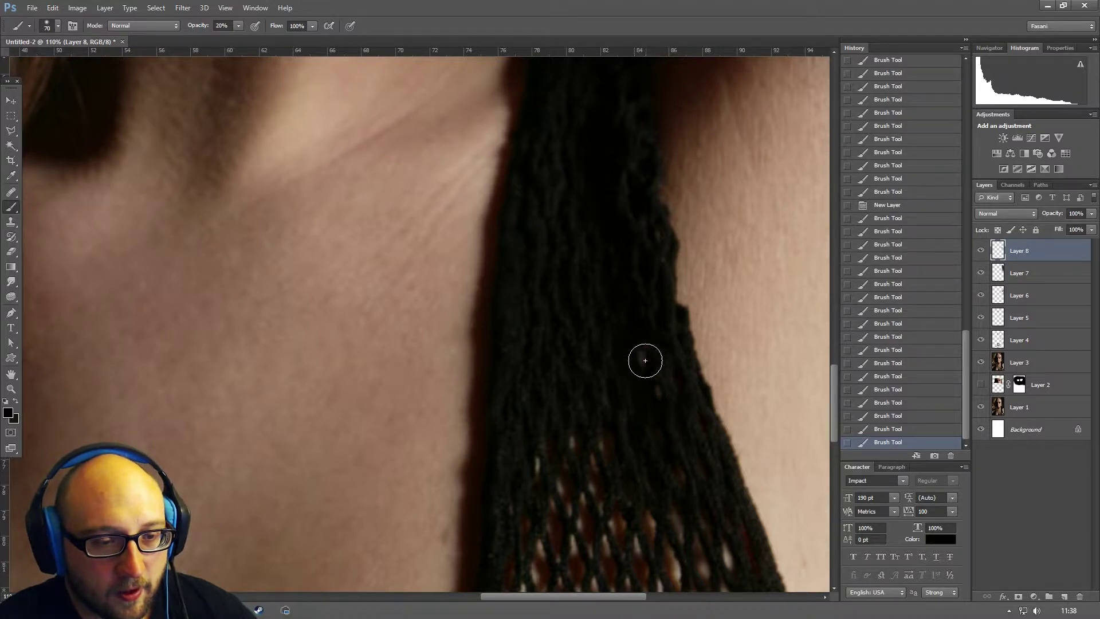
left_click(644, 361)
left_click(641, 356)
left_click(638, 351)
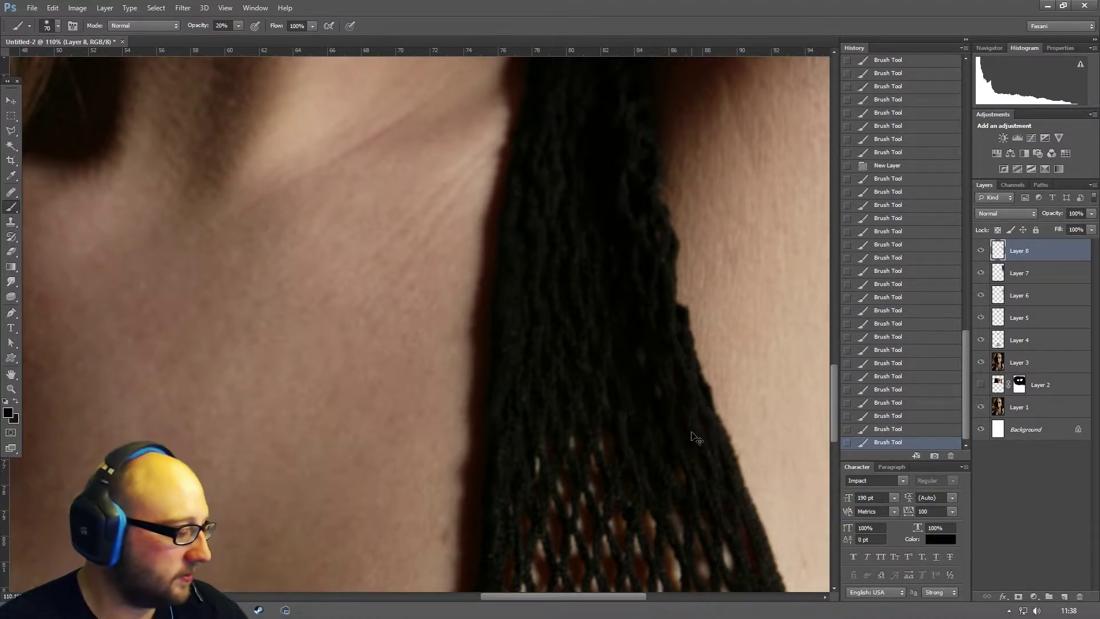
scroll(696, 438, "down", 4)
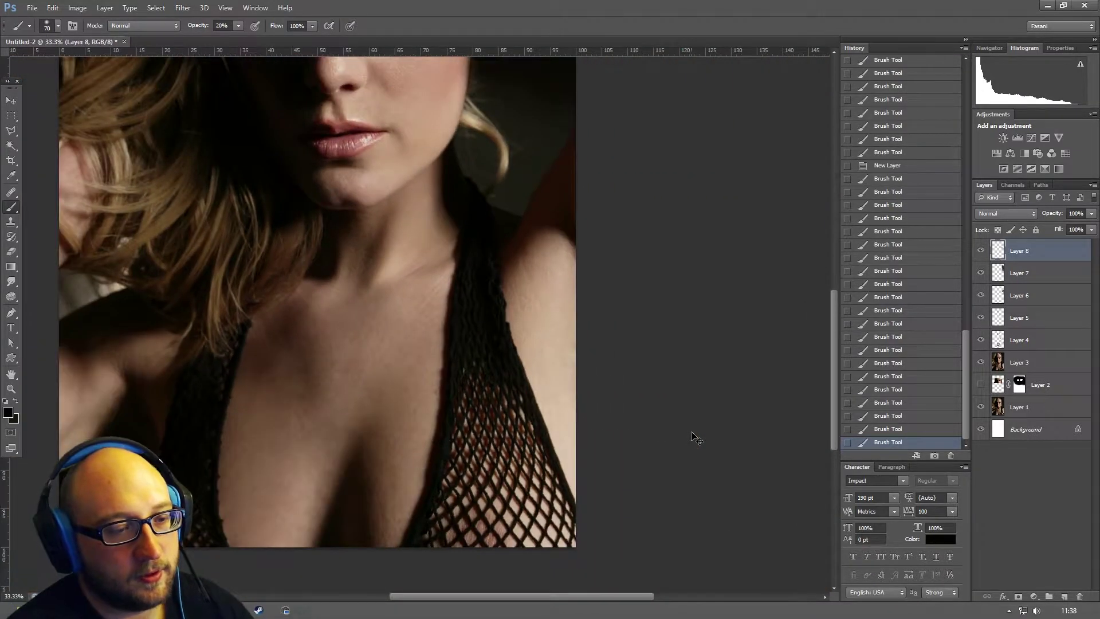
scroll(696, 439, "down", 2)
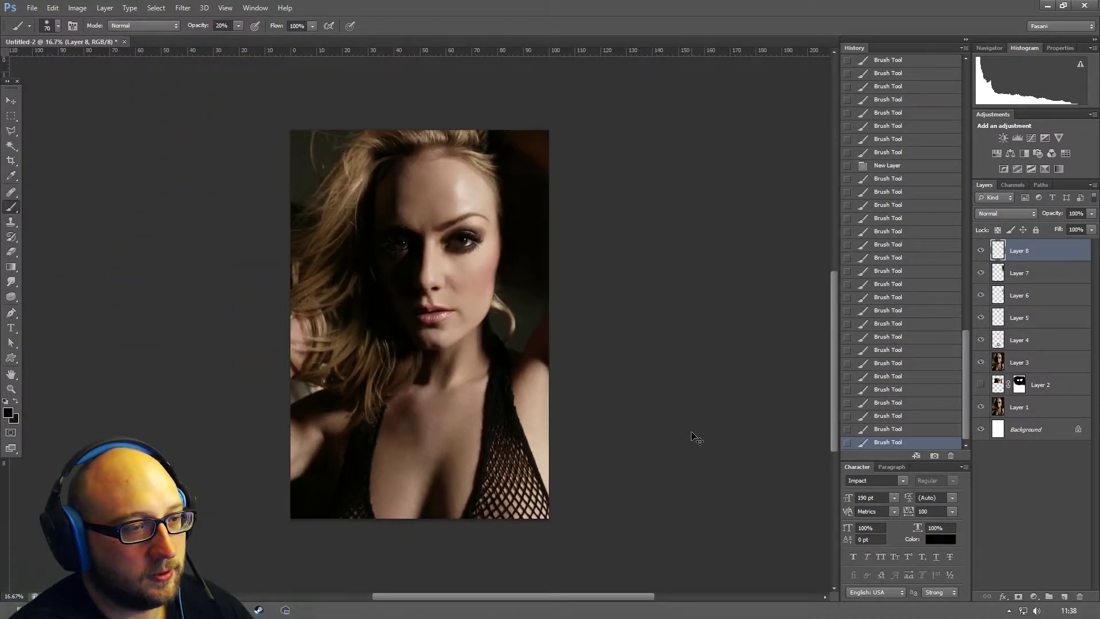
- Add a new layer and move it above Layer 8 to the top of the layer stack
left_click(12, 390)
left_click_drag(503, 312, 530, 297)
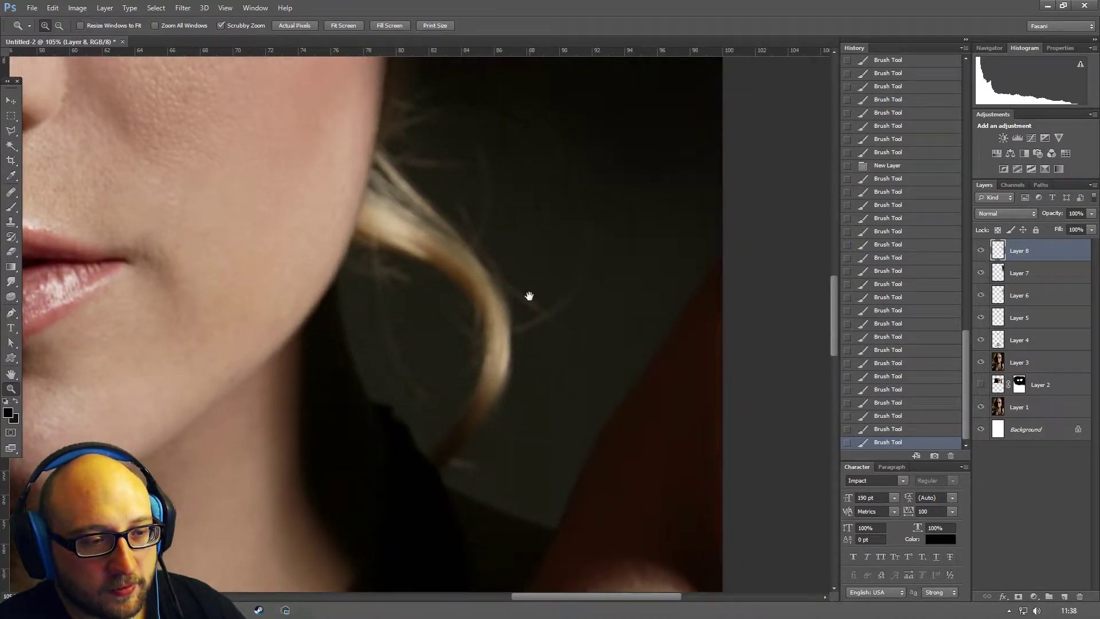
left_click(1059, 280)
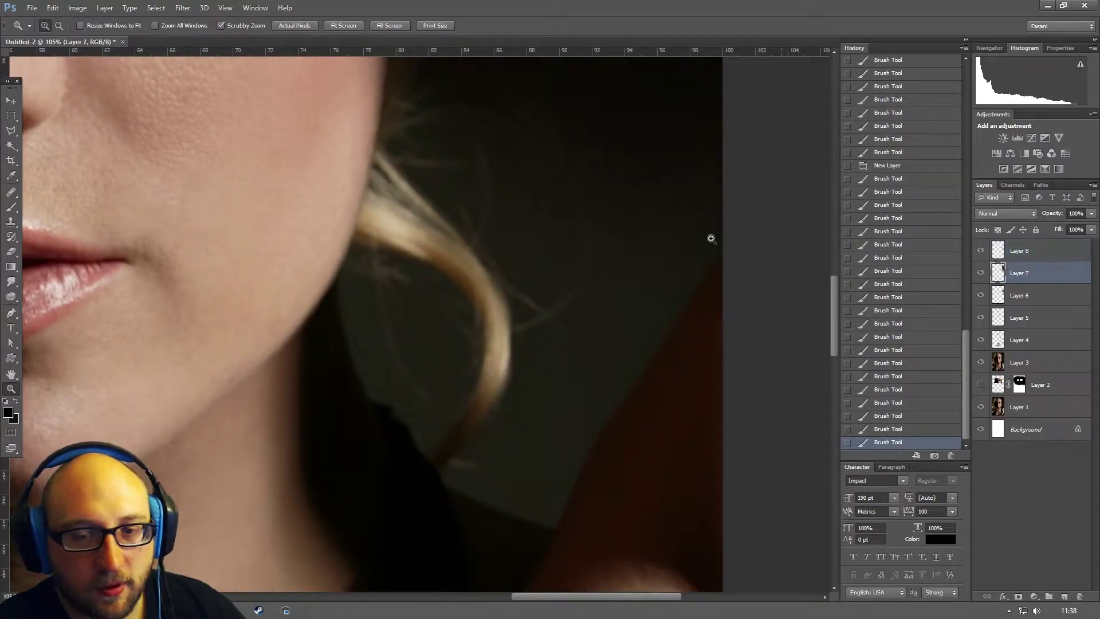
left_click(11, 207)
key("bracketright")
key("bracketright")
key("bracketright")
key("bracketright")
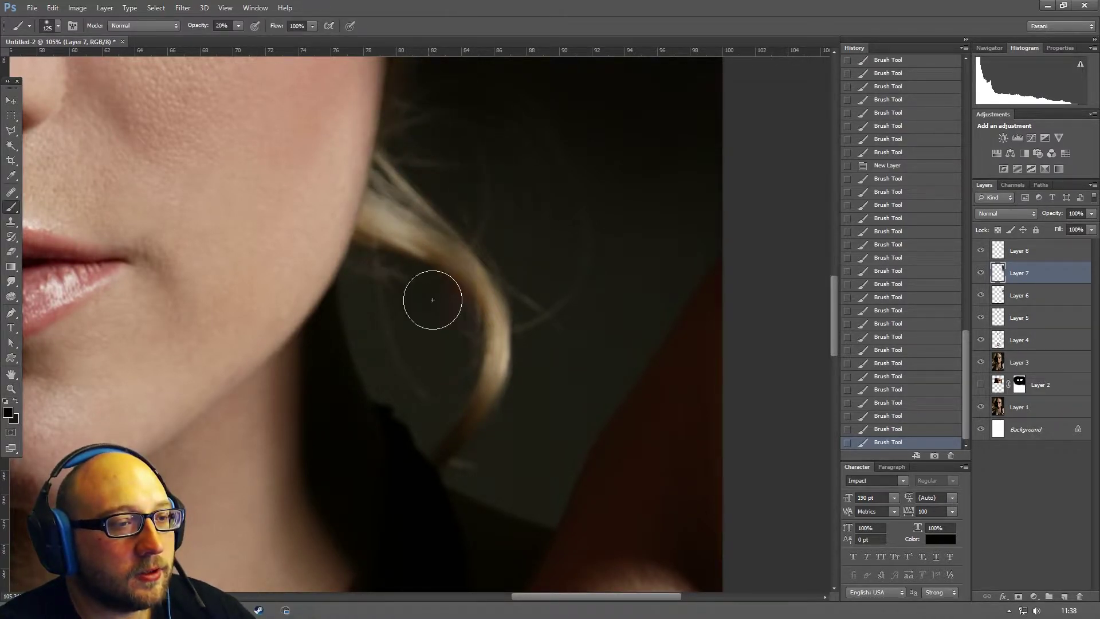
left_click_drag(589, 316, 627, 247)
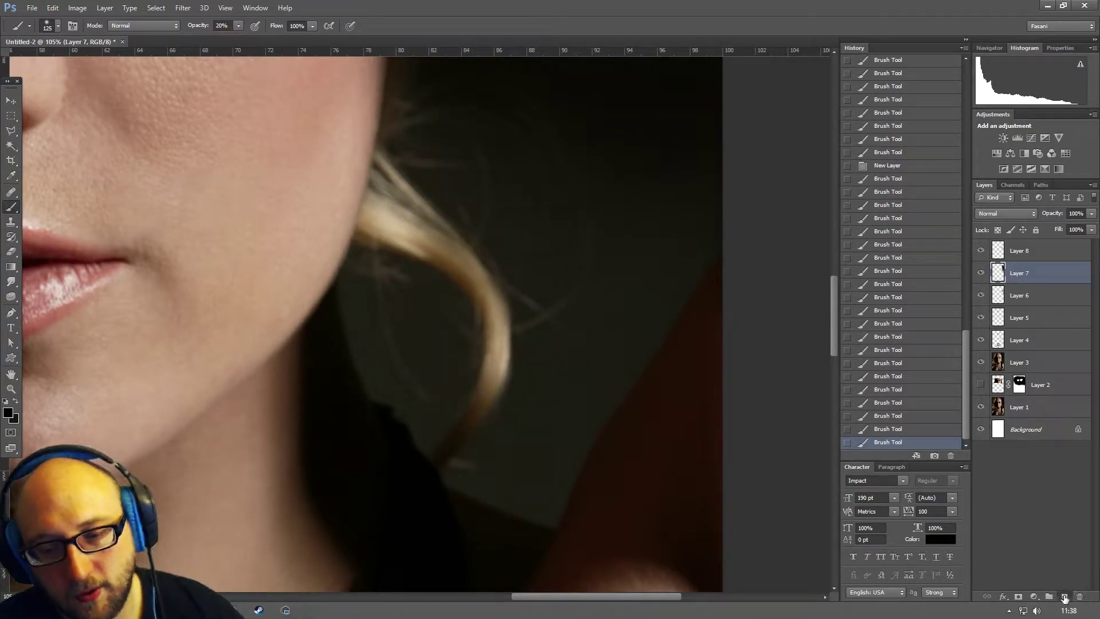
left_click(1064, 597)
left_click_drag(1038, 283, 1040, 252)
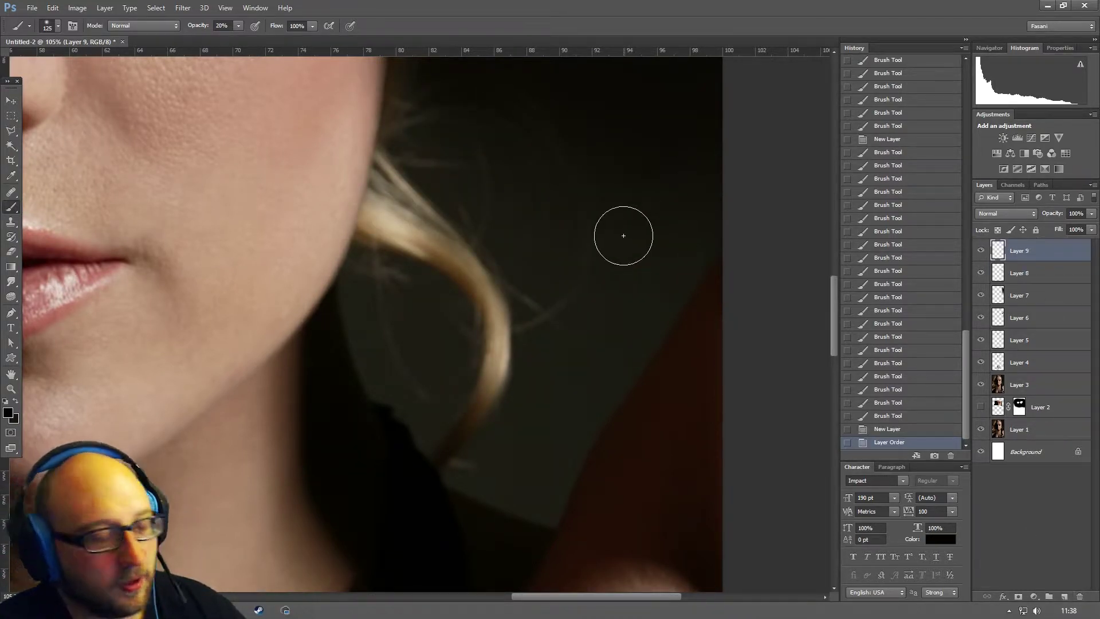
- Paint over the blond curl and background beside the cheek on Layer 9 with a 200 px black brush at 20% opacity
key("bracketright")
key("bracketright")
key("bracketright")
key("bracketright")
key("bracketright")
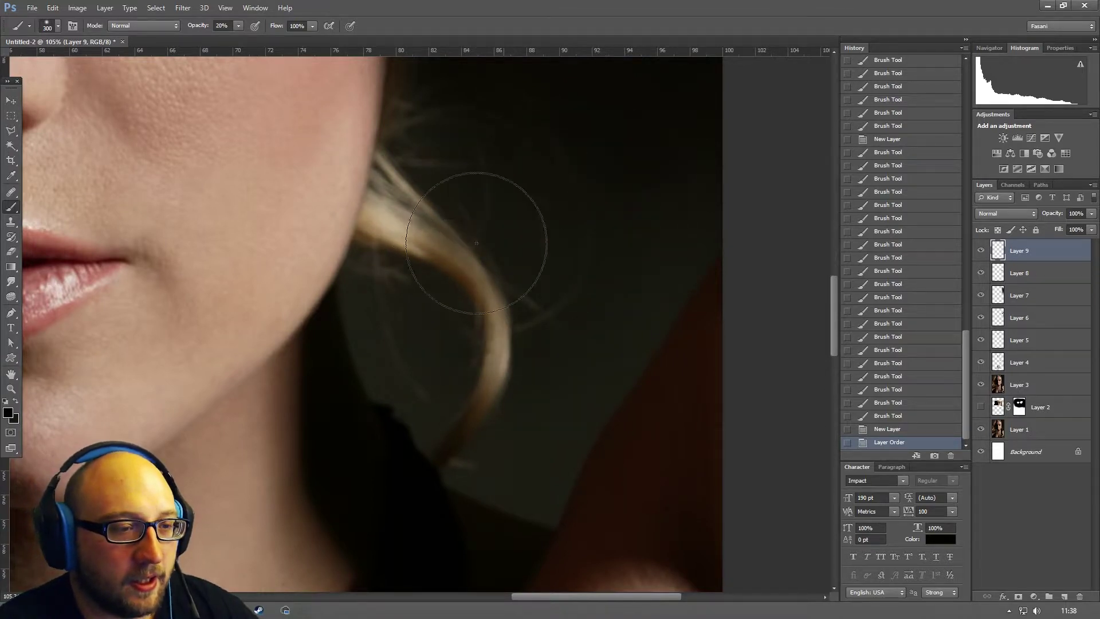
key("bracketleft")
key("bracketleft")
mouse_move(474, 136)
left_mouse_down()
mouse_move(398, 278)
mouse_move(488, 312)
mouse_move(503, 350)
mouse_move(516, 292)
mouse_move(540, 298)
mouse_move(599, 234)
mouse_move(630, 221)
mouse_move(640, 240)
mouse_move(659, 241)
mouse_move(624, 302)
mouse_move(642, 302)
mouse_move(545, 469)
mouse_move(526, 464)
mouse_move(538, 452)
mouse_move(514, 457)
mouse_move(546, 446)
mouse_move(519, 404)
mouse_move(469, 379)
mouse_move(465, 461)
mouse_move(434, 429)
mouse_move(470, 427)
mouse_move(490, 373)
mouse_move(517, 186)
mouse_move(482, 178)
mouse_move(451, 210)
mouse_move(426, 312)
mouse_move(410, 280)
mouse_move(429, 132)
mouse_move(427, 170)
mouse_move(434, 153)
mouse_move(382, 281)
mouse_move(388, 327)
mouse_move(425, 254)
mouse_move(447, 340)
mouse_move(408, 316)
mouse_move(378, 369)
mouse_move(380, 399)
mouse_move(420, 449)
mouse_move(452, 423)
mouse_move(455, 448)
mouse_move(474, 422)
mouse_move(421, 429)
mouse_move(401, 407)
mouse_move(392, 456)
mouse_move(381, 438)
mouse_move(380, 363)
mouse_move(406, 346)
mouse_move(526, 343)
mouse_move(507, 289)
mouse_move(504, 307)
mouse_move(540, 338)
mouse_move(593, 334)
mouse_move(572, 427)
mouse_move(550, 444)
left_mouse_up()
left_click_drag(570, 177, 604, 380)
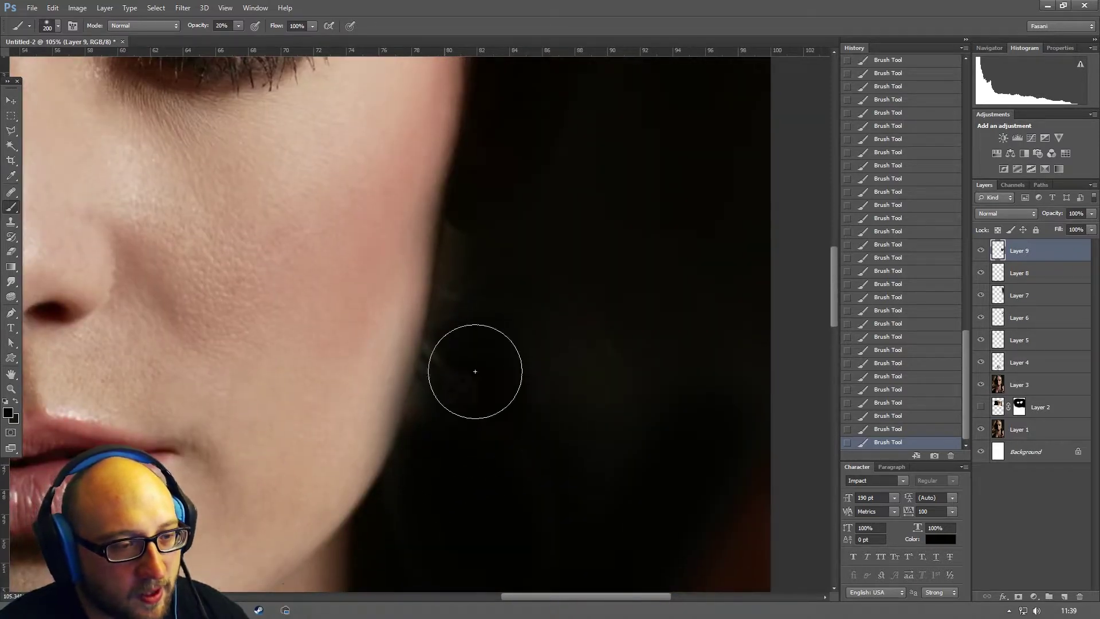
mouse_move(536, 521)
left_mouse_down()
mouse_move(565, 432)
mouse_move(627, 459)
mouse_move(661, 491)
mouse_move(709, 443)
mouse_move(734, 319)
mouse_move(597, 386)
mouse_move(459, 418)
mouse_move(503, 246)
left_mouse_up()
- Try covering the stray hairs along the cheek's edge with a 100 px brush, and step back several strokes in the history
key("bracketleft")
key("bracketleft")
key("bracketleft")
key("bracketleft")
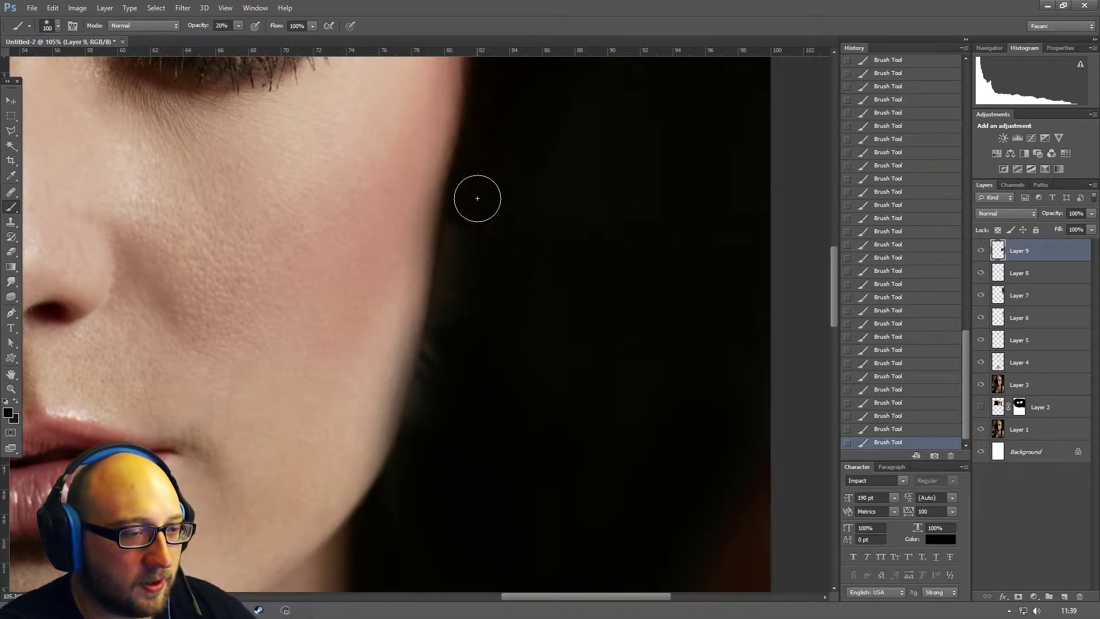
mouse_move(452, 319)
left_mouse_down()
mouse_move(447, 273)
mouse_move(452, 299)
mouse_move(474, 242)
left_mouse_up()
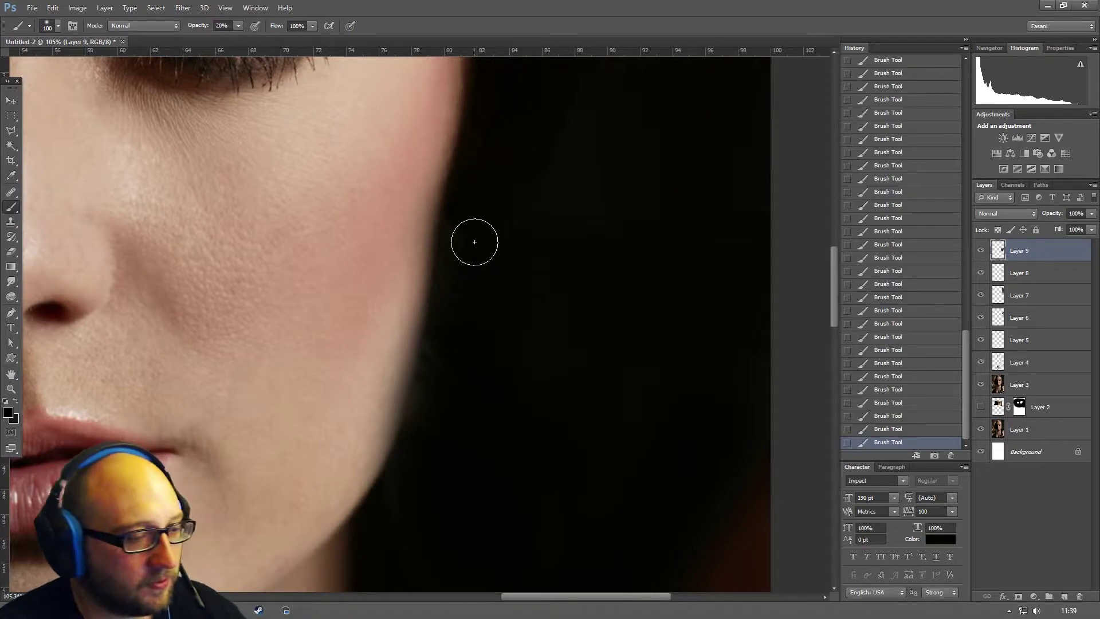
left_click(888, 391)
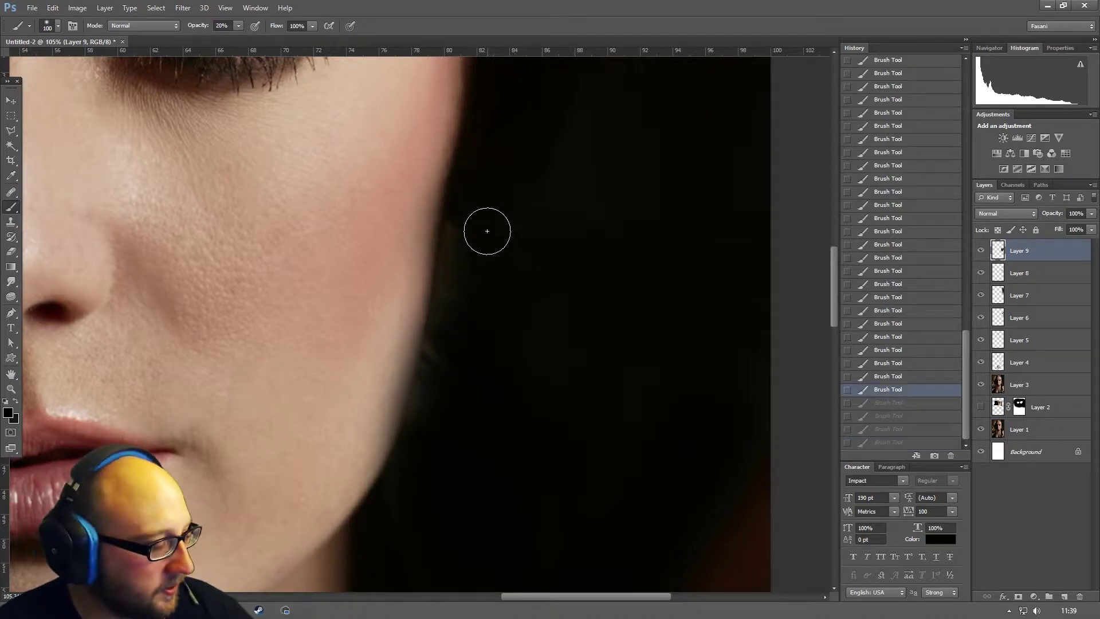
- Paint over the remaining stray hairs along the edge of the cheek and jaw with a 45 px brush
key("bracketleft")
key("bracketleft")
key("bracketleft")
key("bracketleft")
key("bracketleft")
key("bracketleft")
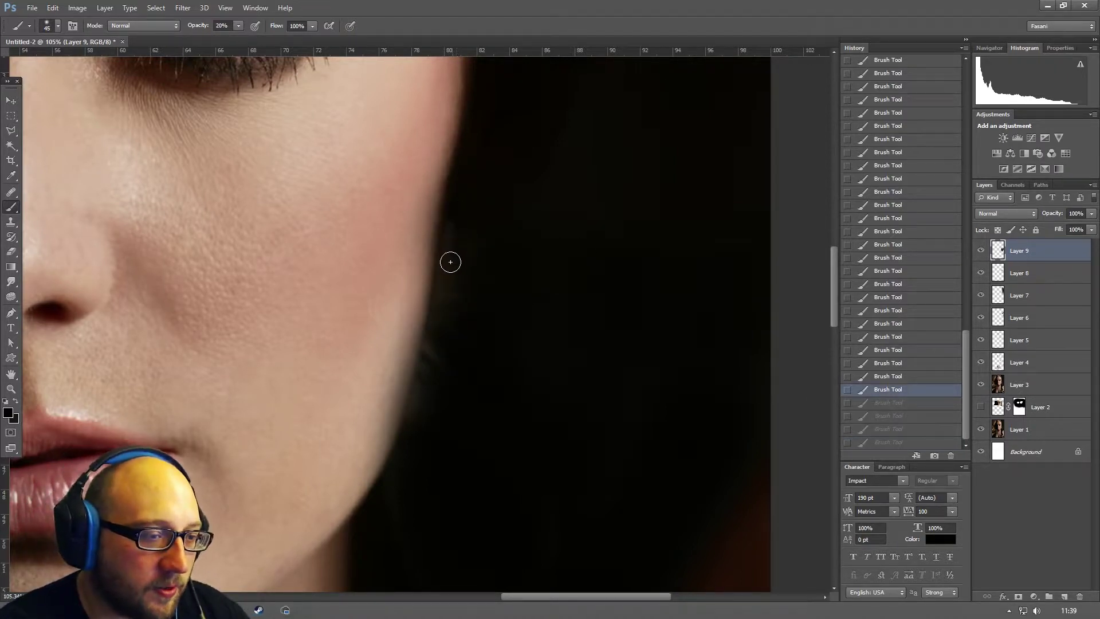
left_click_drag(451, 261, 407, 470)
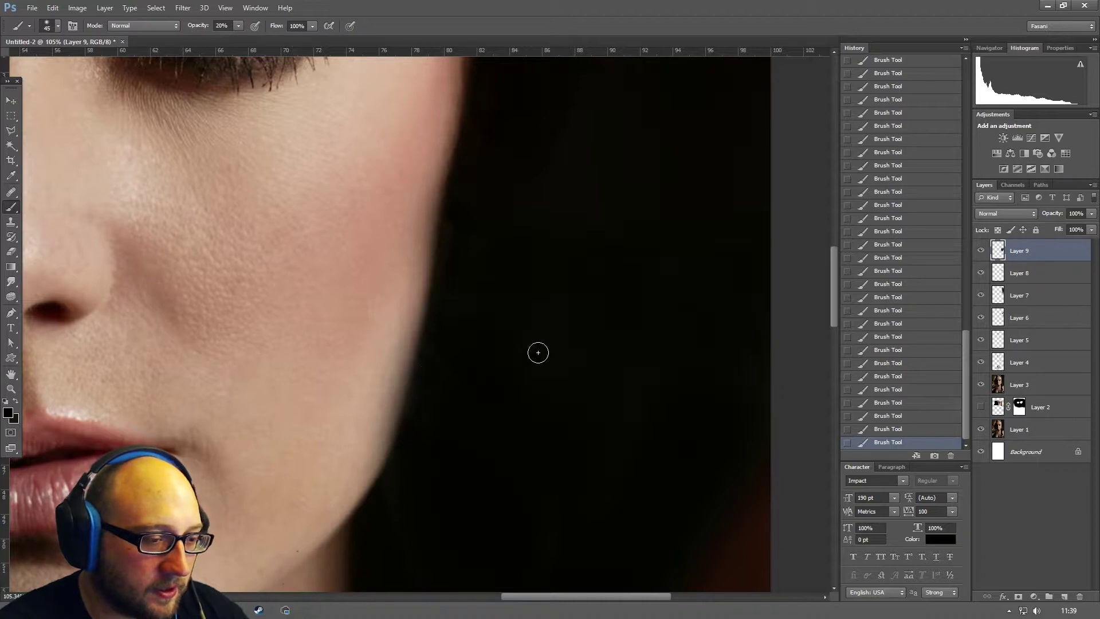
left_click_drag(538, 353, 534, 198)
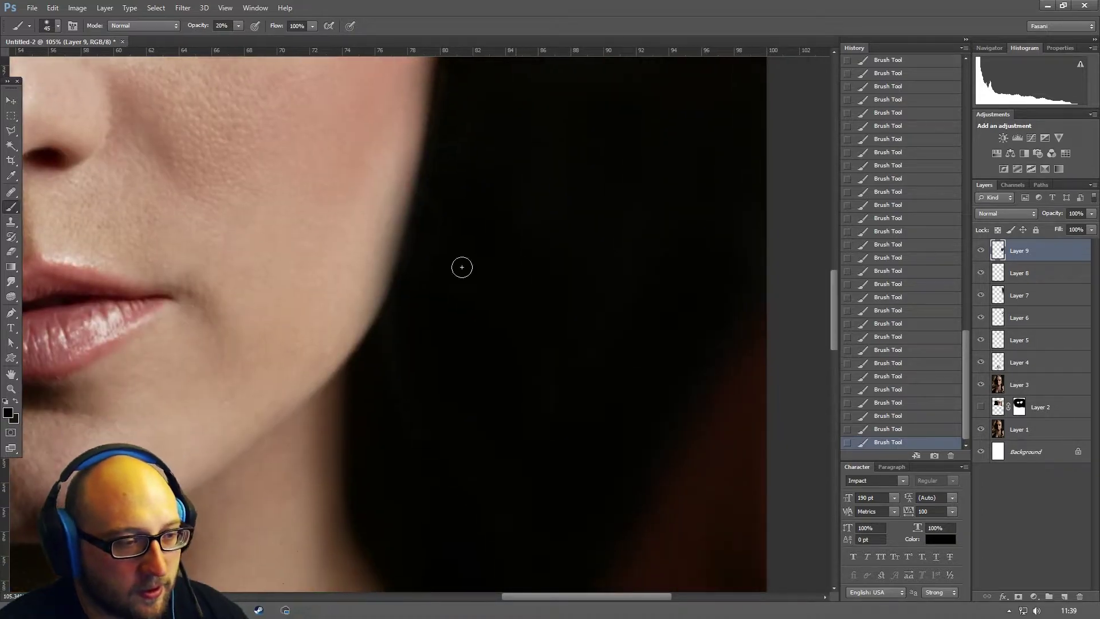
- Erase the dark paint spilling onto the lower cheek and jawline on Layer 9 with a 50 px eraser
left_click(11, 390)
left_click(11, 252)
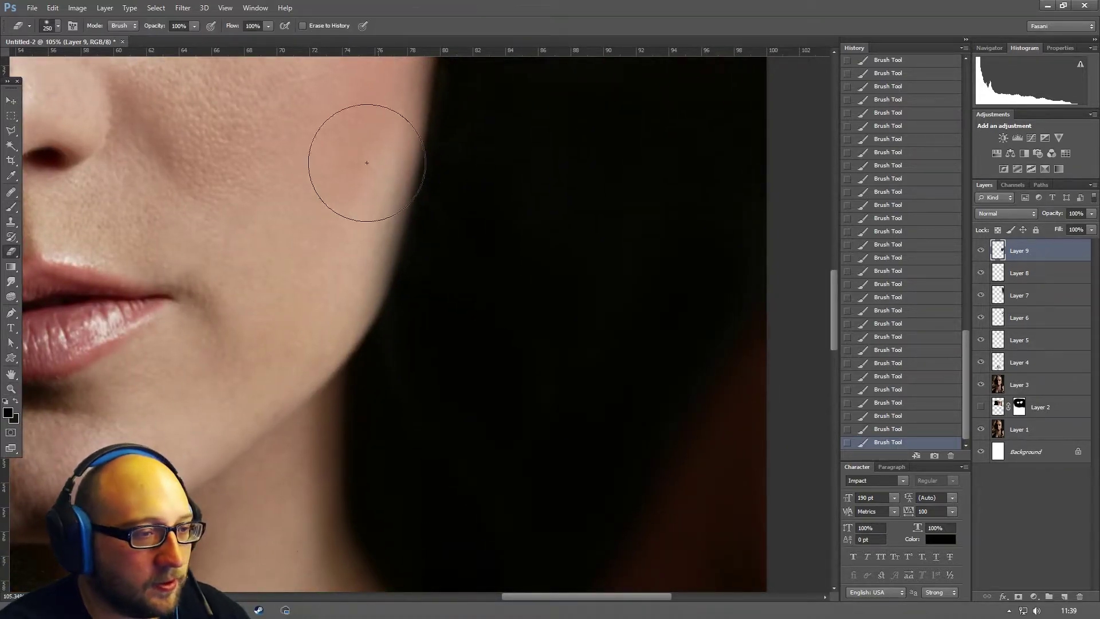
key("bracketleft")
key("bracketleft")
key("bracketleft")
key("bracketleft")
key("bracketleft")
key("bracketleft")
key("bracketleft")
key("bracketleft")
key("bracketleft")
key("bracketleft")
key("bracketleft")
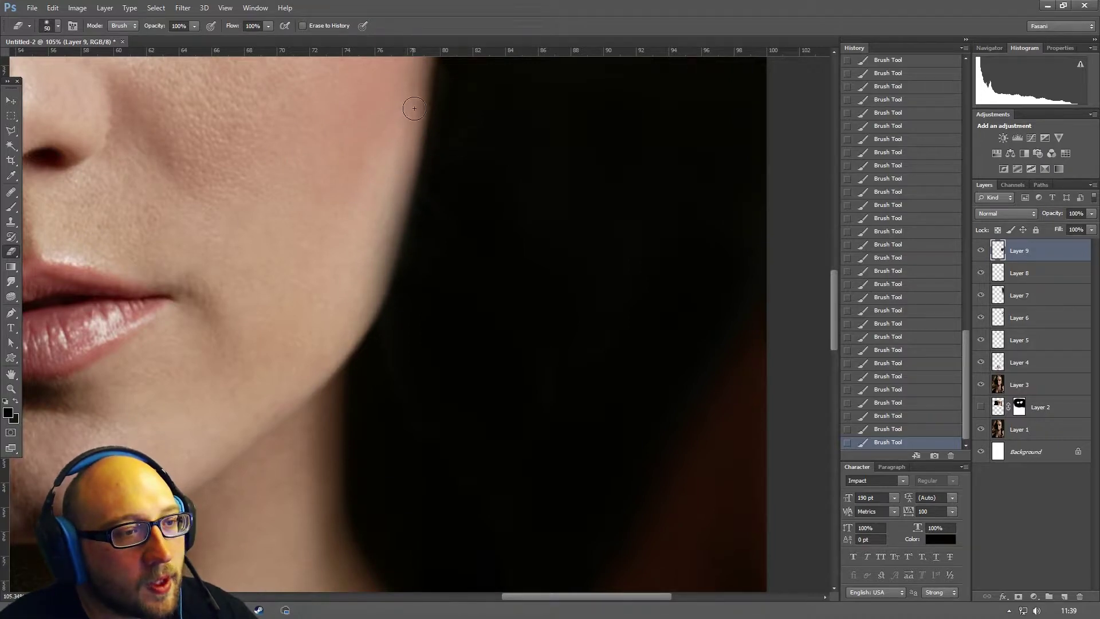
left_click(418, 108)
left_click(401, 197, "shift")
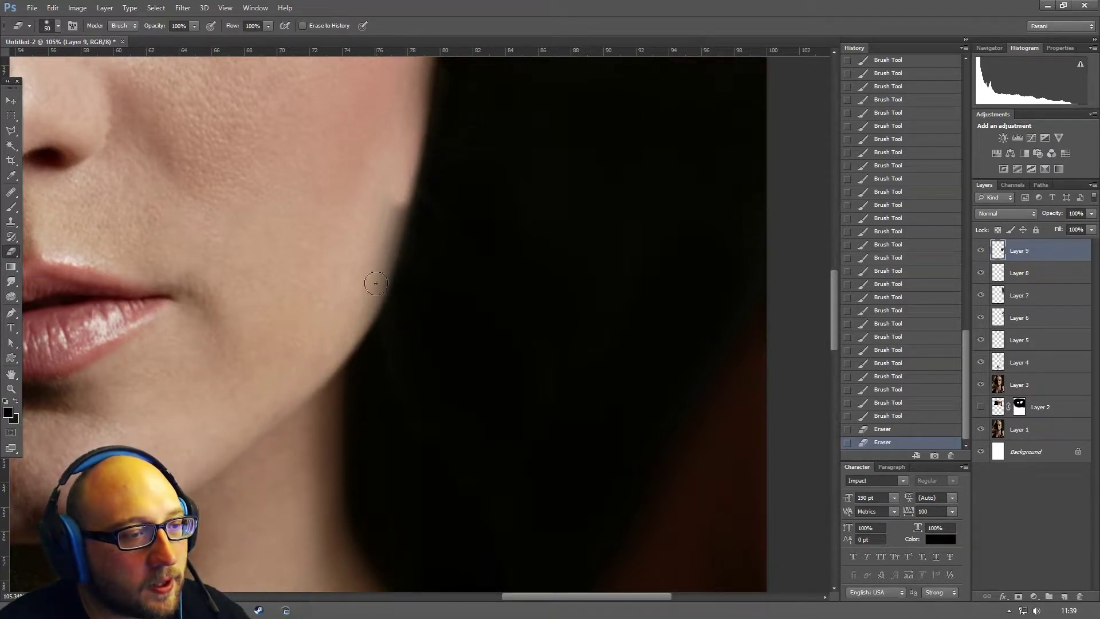
left_click(376, 283, "shift")
left_click(344, 337, "shift")
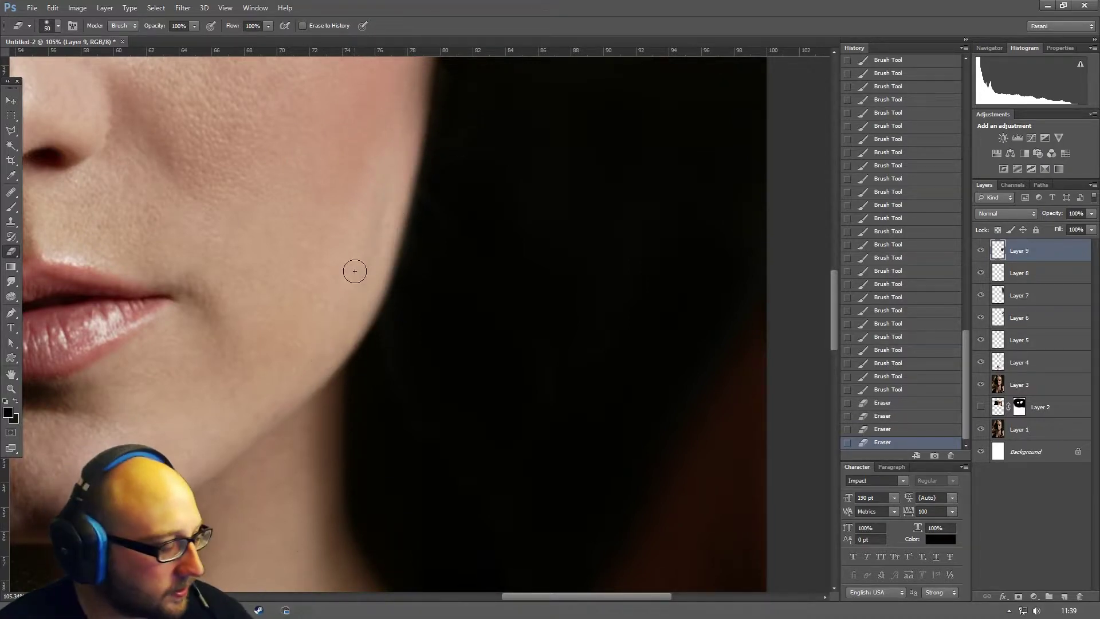
- Enlarge the eraser to 80 px and clear the remaining dark spill from the cheek, including the area below the eye
key("bracketright")
key("bracketright")
key("bracketright")
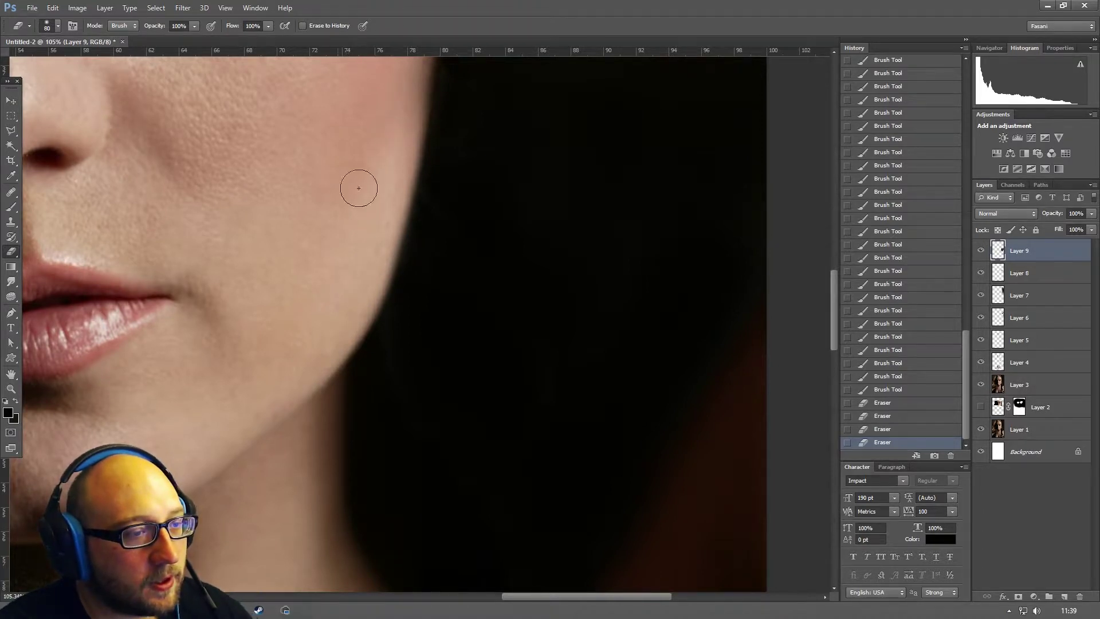
left_click(359, 188)
left_click_drag(359, 188, 363, 363)
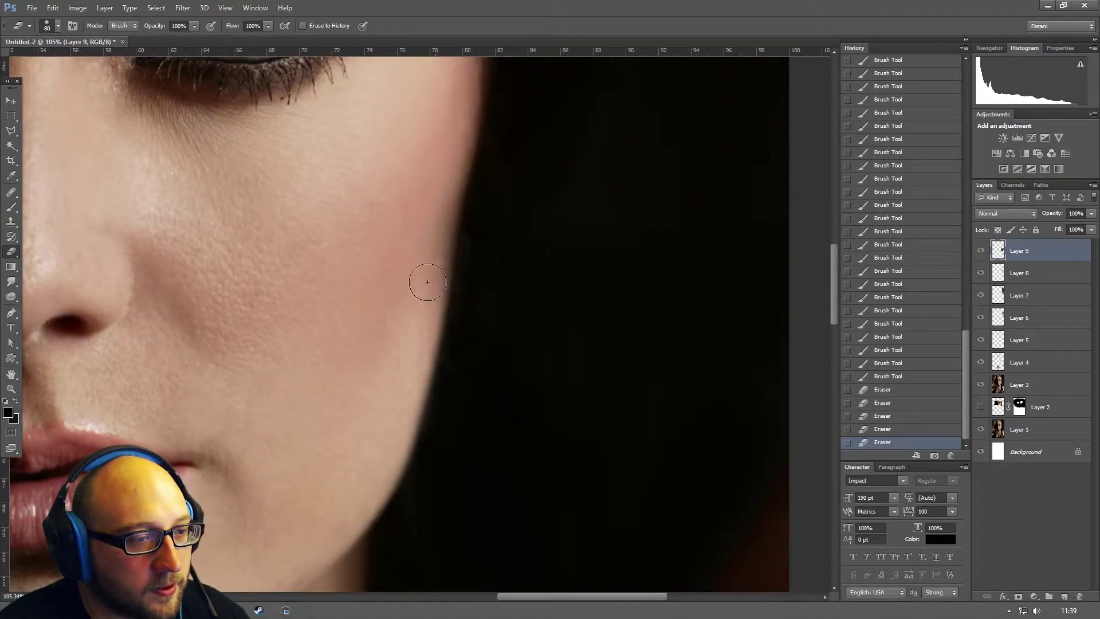
left_click(441, 158)
left_click(444, 170)
left_click(437, 179)
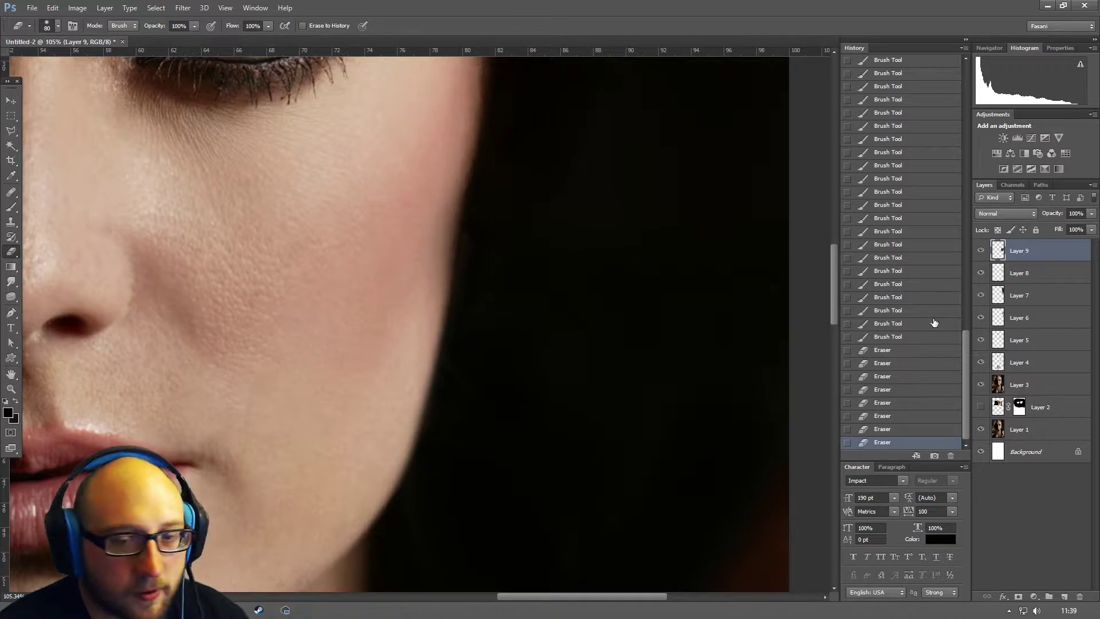
- Compare the cheek area with Layer 9 hidden and shown, and examine the retouch in the wider portrait
left_click(981, 252)
left_click(981, 252)
left_click(981, 252)
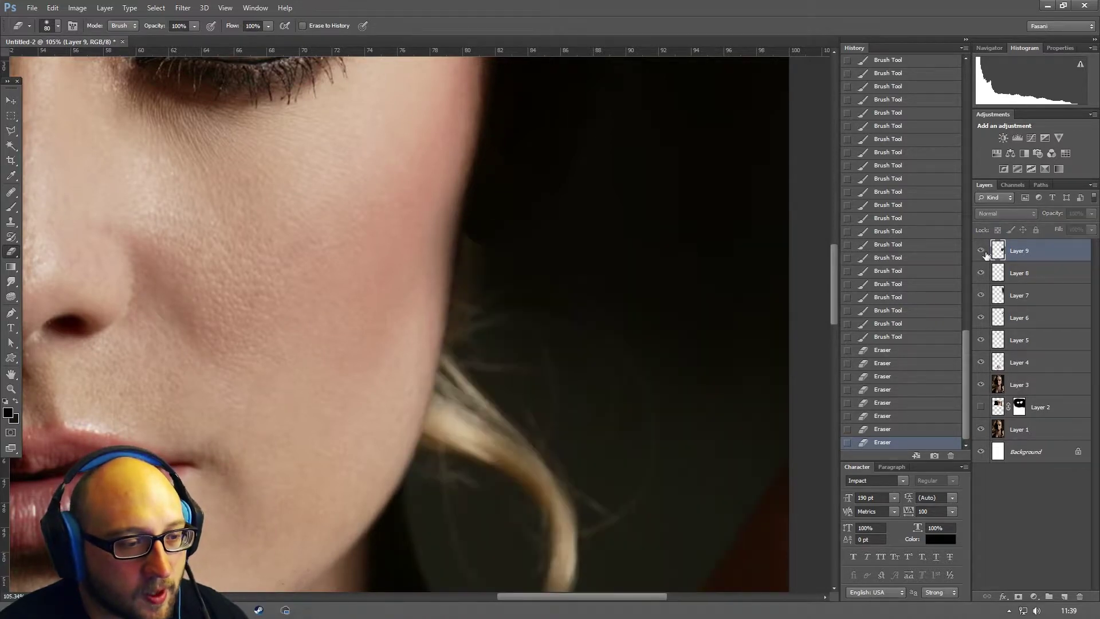
left_click(981, 253)
left_click(982, 252)
left_click(982, 252)
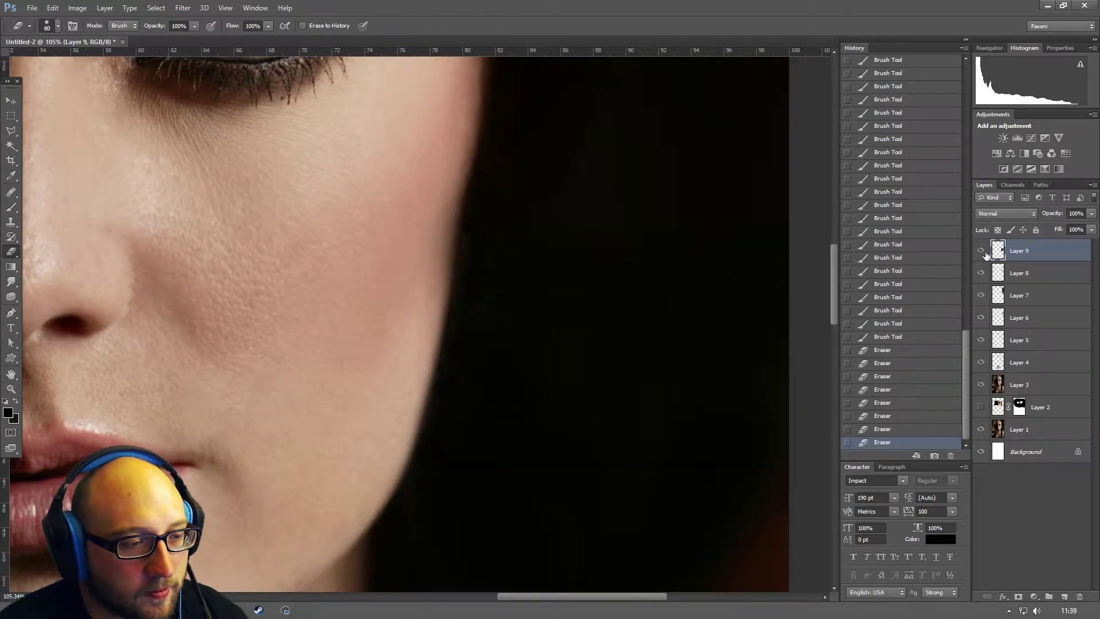
key("ctrl+minus")
key("ctrl+minus")
key("ctrl+minus")
key("ctrl+minus")
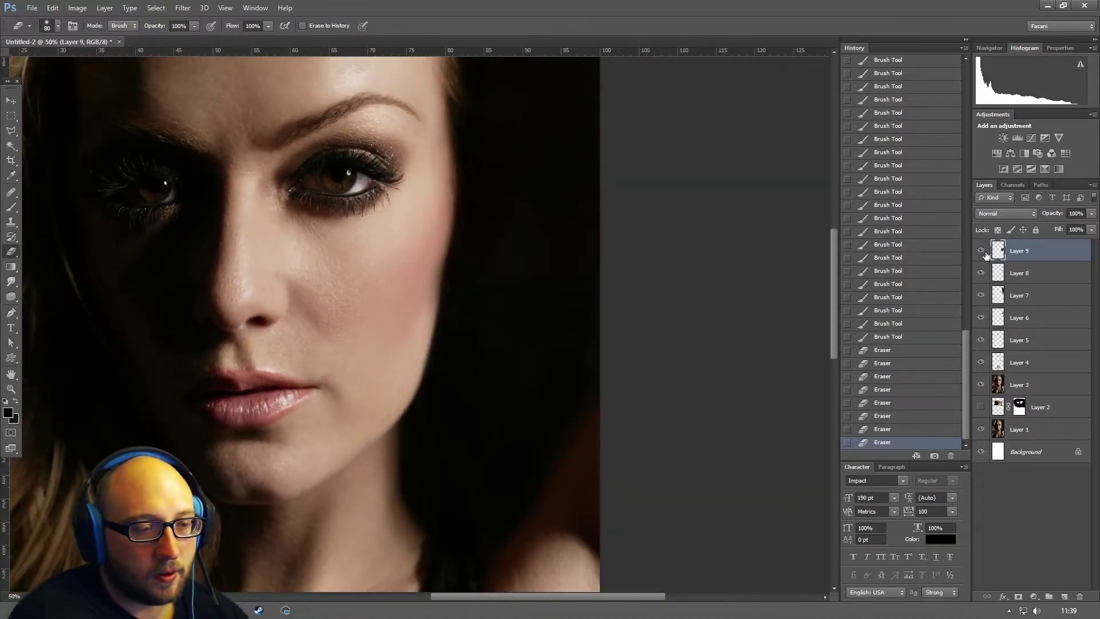
key("ctrl+minus")
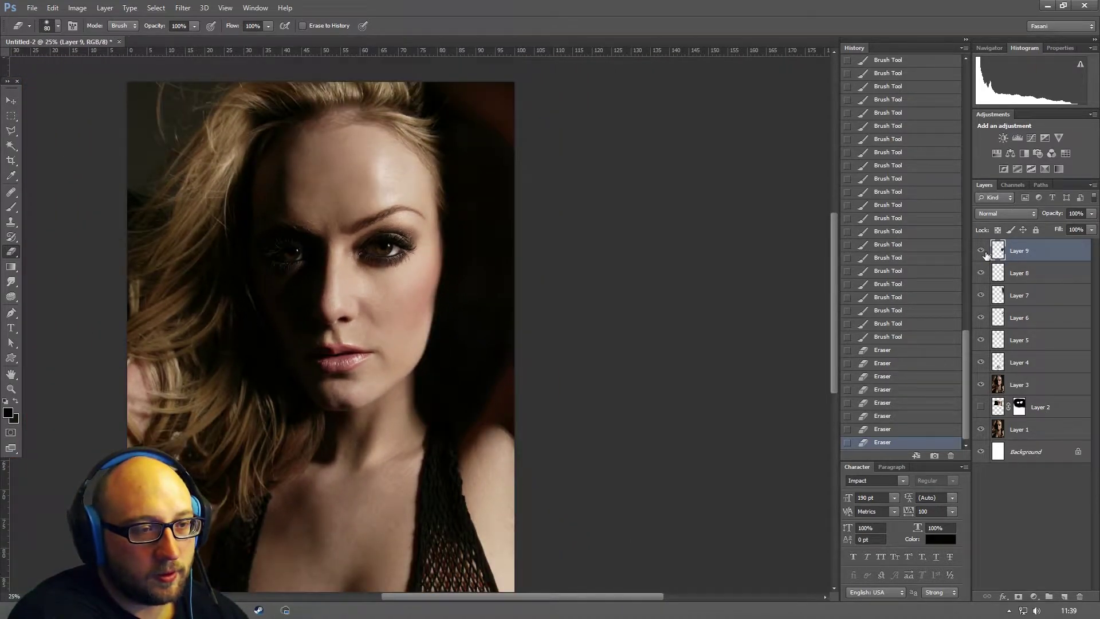
- Try merging Layers 7, 8 and 9 into one layer, and undo the merge
left_click(1020, 296, "shift")
key("ctrl+e")
key("ctrl+z")
- Inspect the whole portrait and the face closer up, and make Layer 9 the only selected layer
left_click(11, 388)
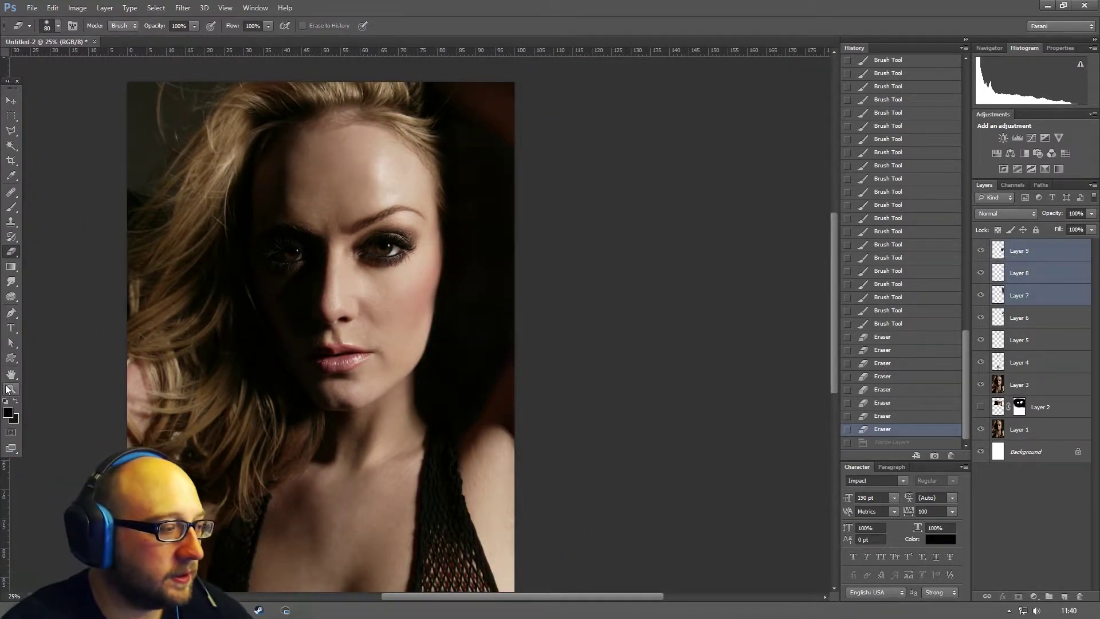
right_click(351, 292)
left_click(384, 302)
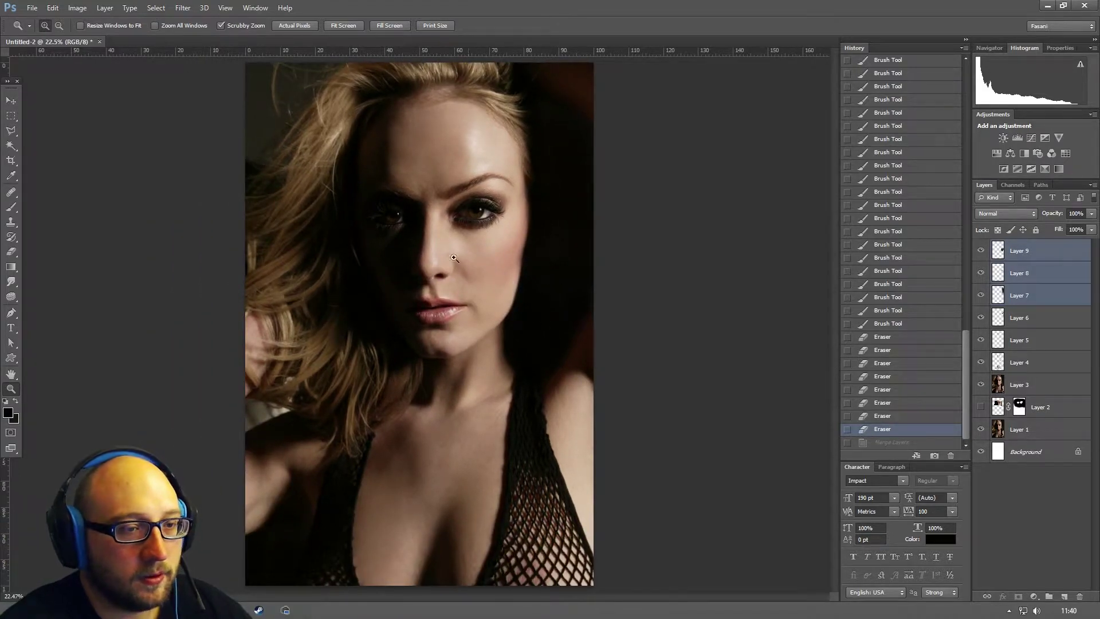
left_click_drag(454, 258, 455, 273)
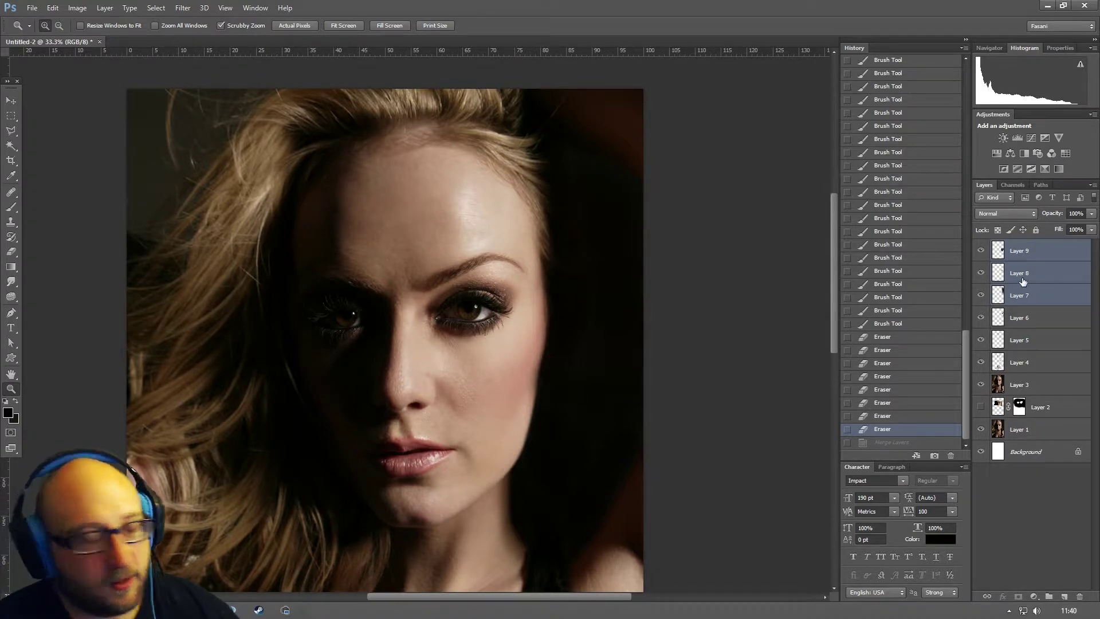
left_click(1040, 256)
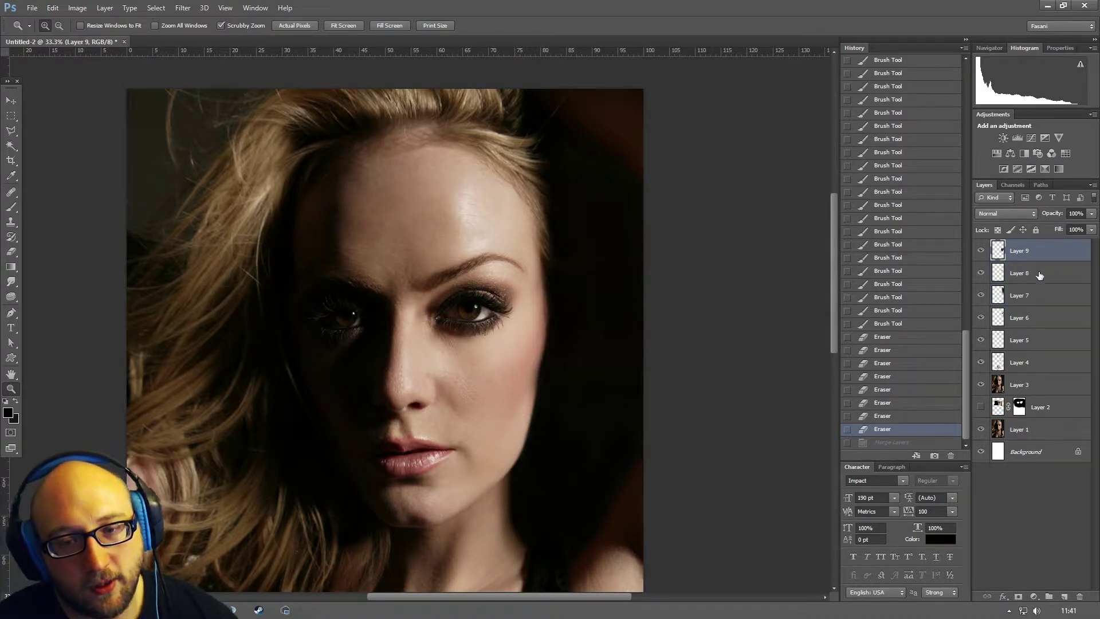
- Merge Layers 7, 8 and 9 into a single layer
left_click(1040, 275, "shift")
left_click(1040, 297, "shift")
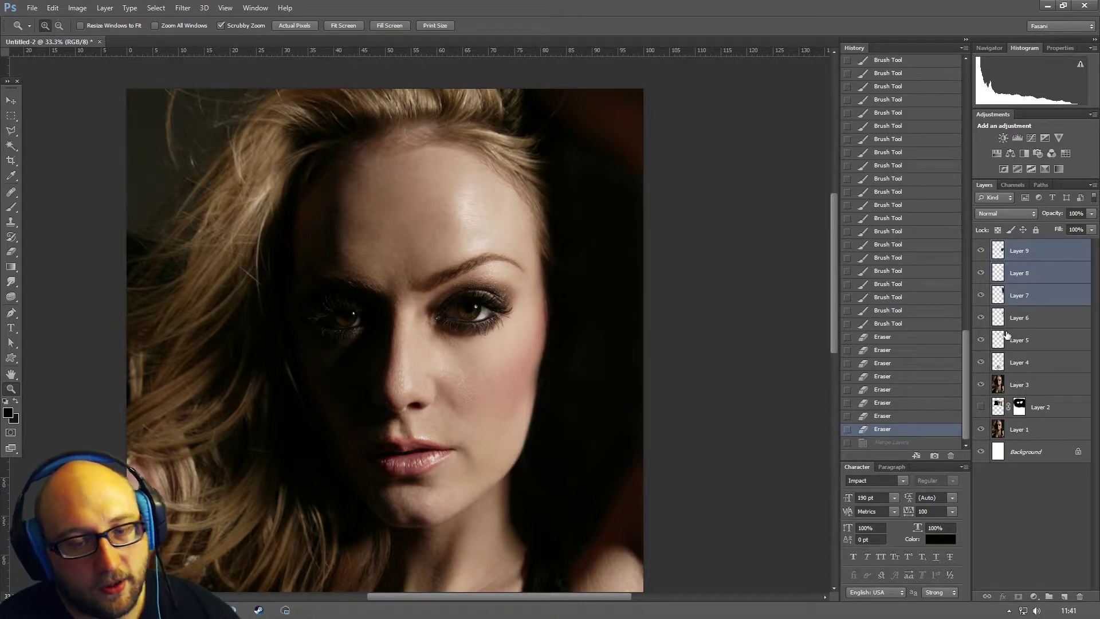
key("ctrl+e")
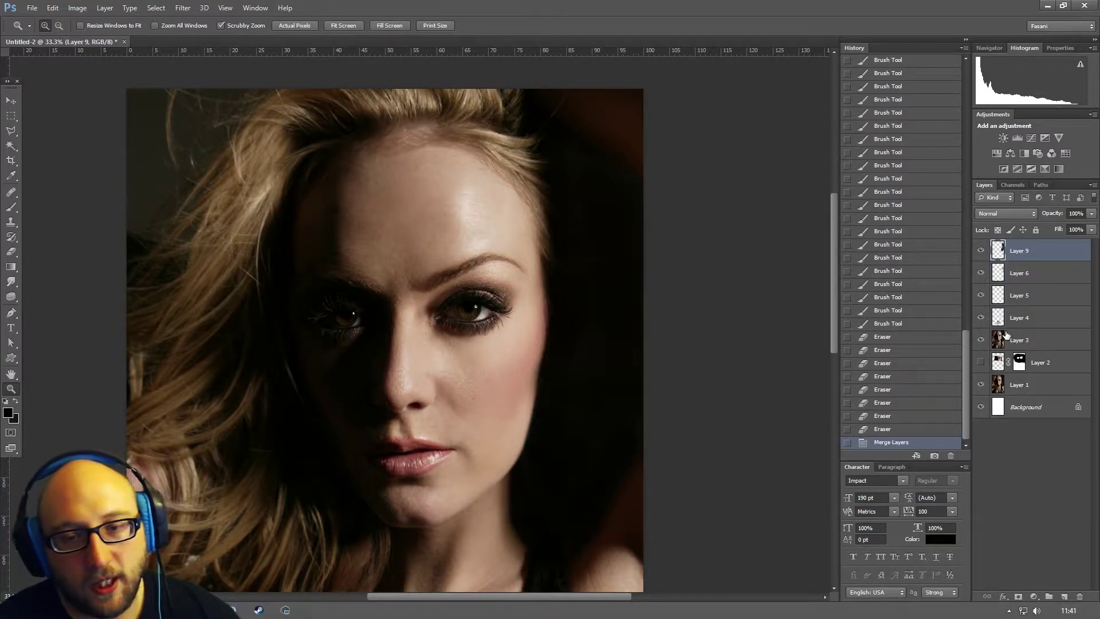
- Compare the portrait with the merged Layer 9 hidden and shown, examining the background beside the face
left_click(981, 252)
left_click(981, 251)
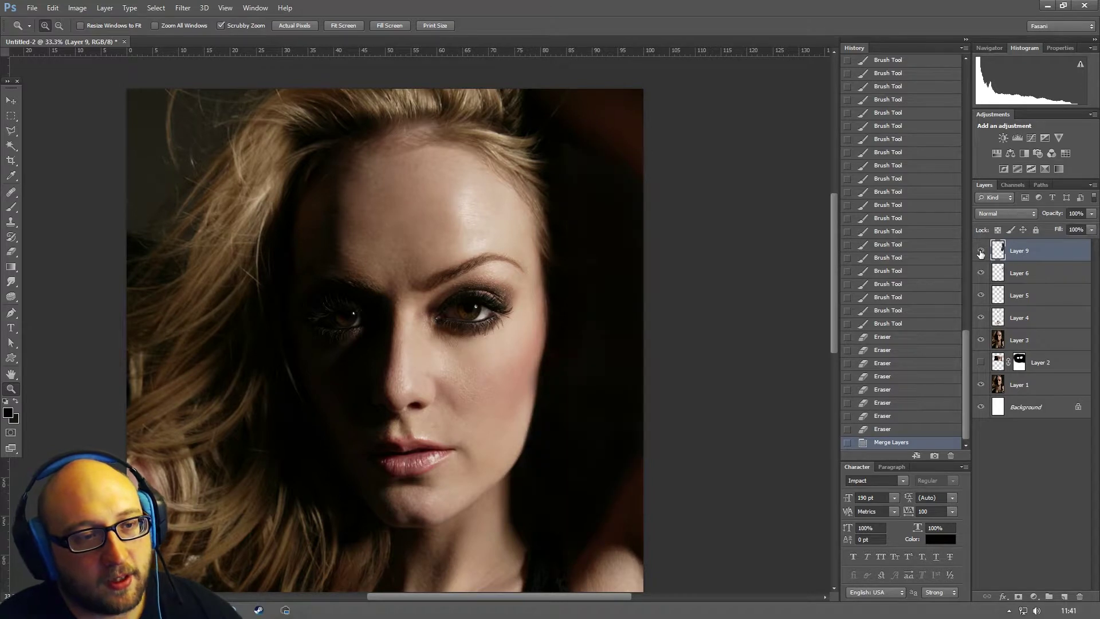
left_click(981, 252)
left_click(982, 252)
left_click(981, 252)
left_click(981, 252)
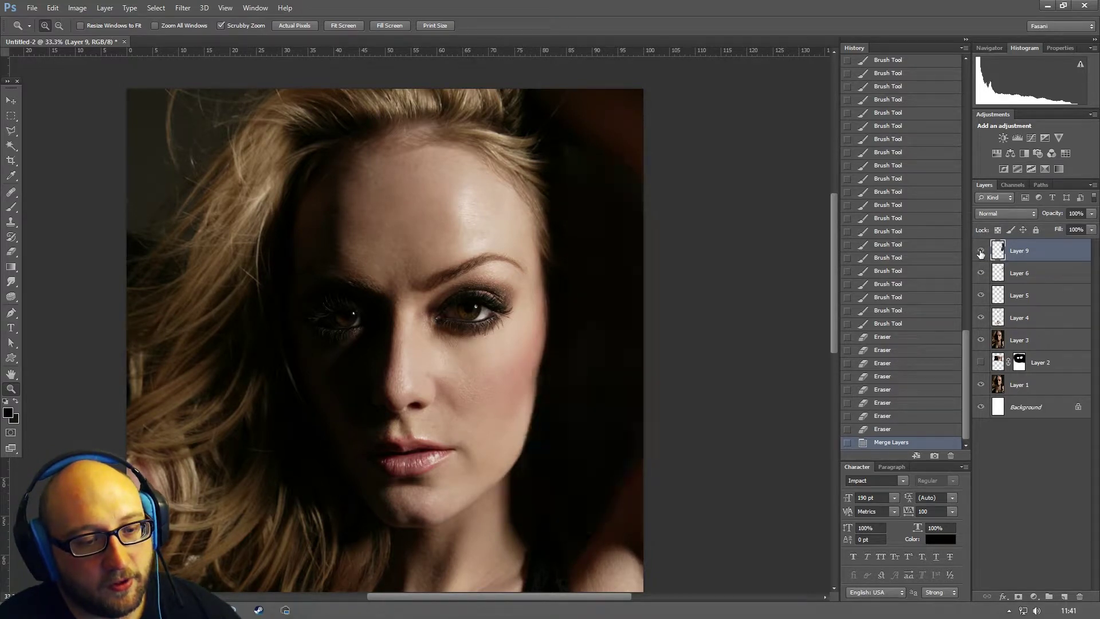
left_click(981, 252)
left_click(981, 252)
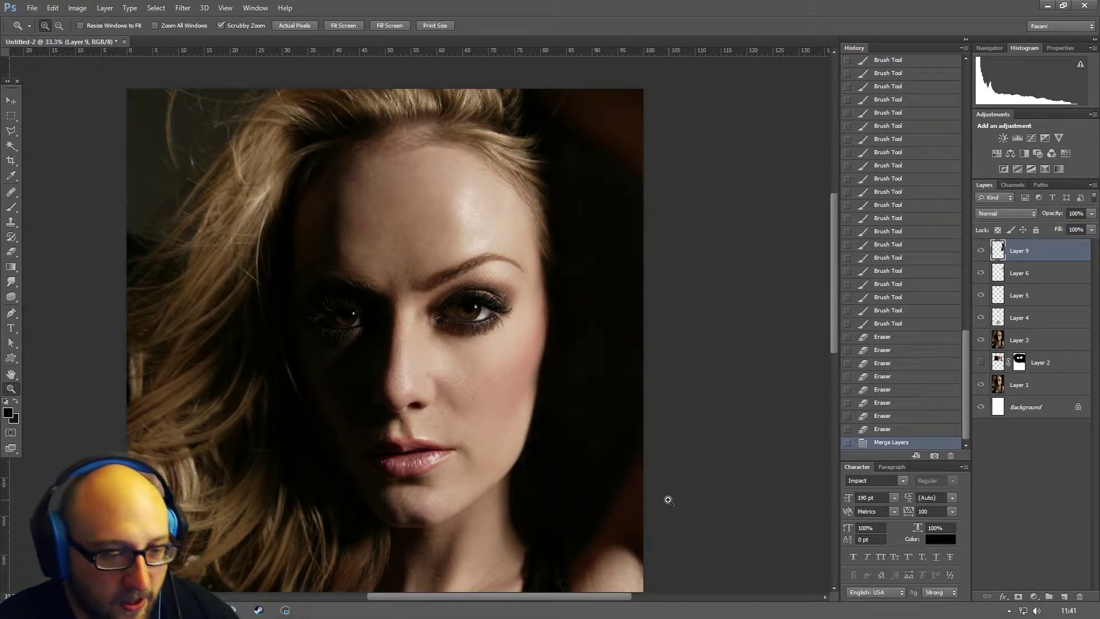
- Paint black at 20% opacity with the 60 px brush over the background between the jaw, neck and raised arm on Layer 9
scroll(640, 503, "up", 3)
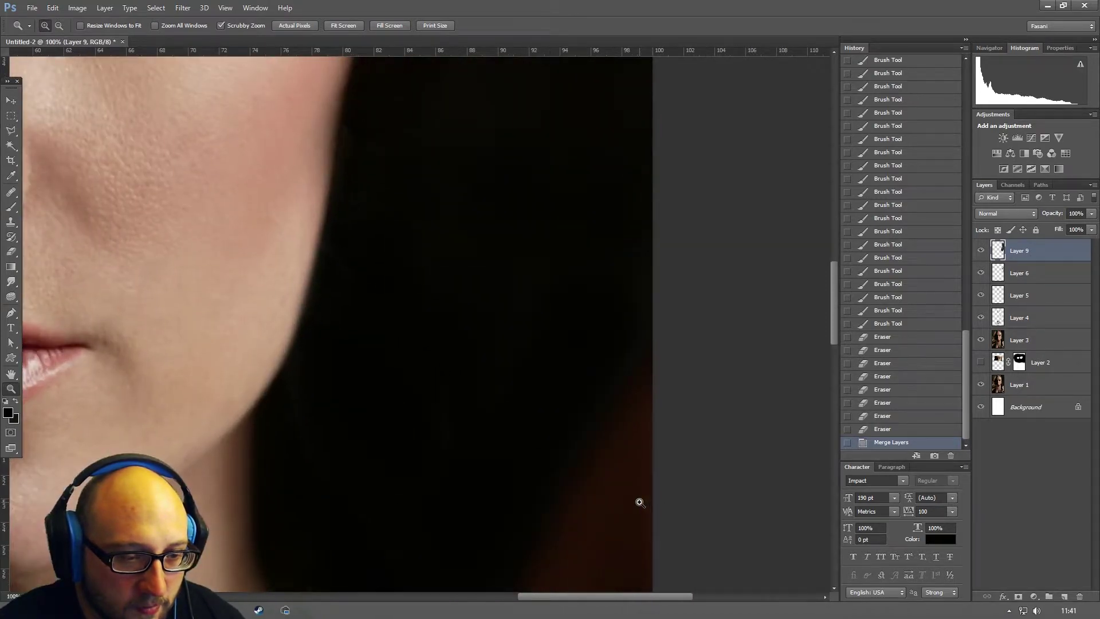
key("b")
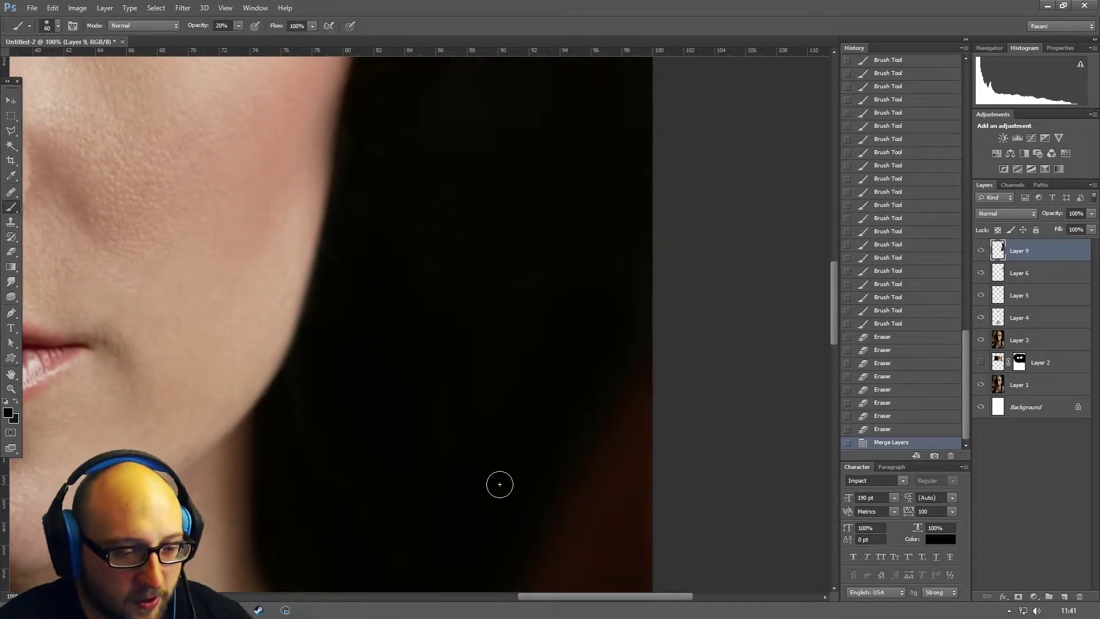
left_click_drag(501, 485, 526, 381)
key("bracketright")
key("bracketright")
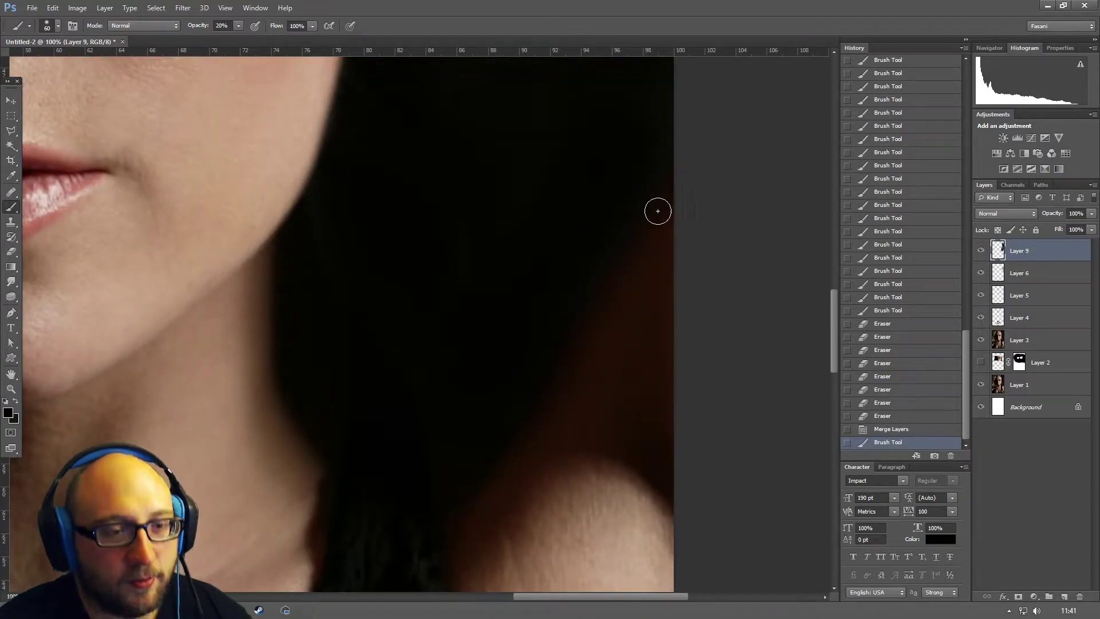
left_click_drag(655, 208, 678, 153)
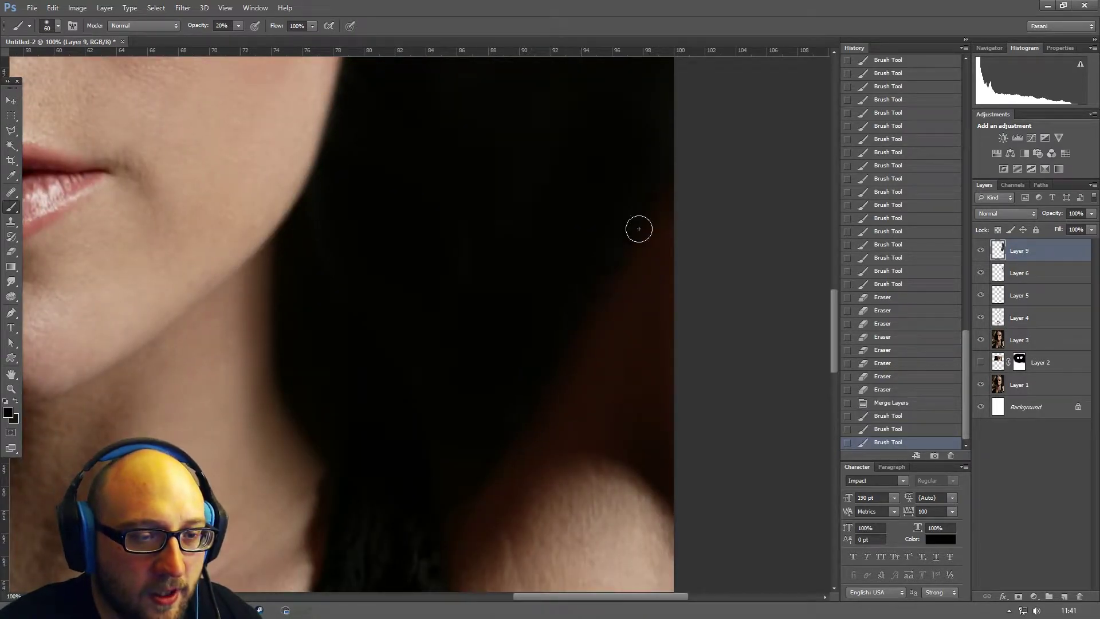
left_click_drag(638, 229, 664, 170)
mouse_move(579, 281)
left_mouse_down()
mouse_move(674, 174)
mouse_move(560, 304)
mouse_move(622, 171)
left_mouse_up()
left_click_drag(472, 413, 519, 354)
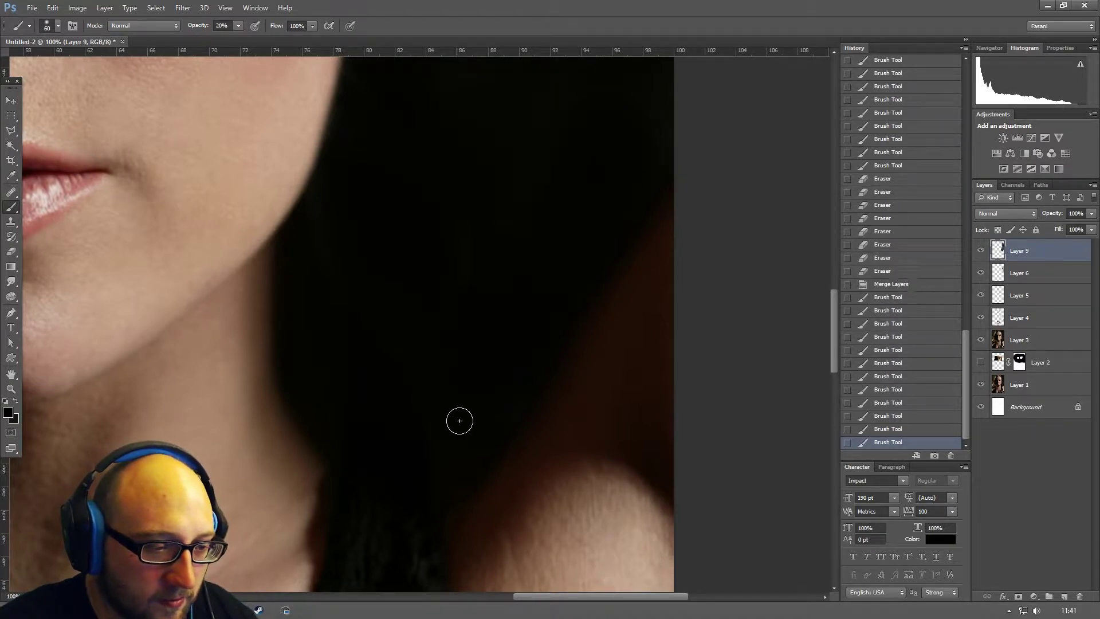
left_click_drag(459, 422, 595, 198)
left_click_drag(598, 240, 590, 385)
- Compare the area beside the cheek with Layer 9 hidden and shown, and examine the result in the whole portrait
left_click(982, 251)
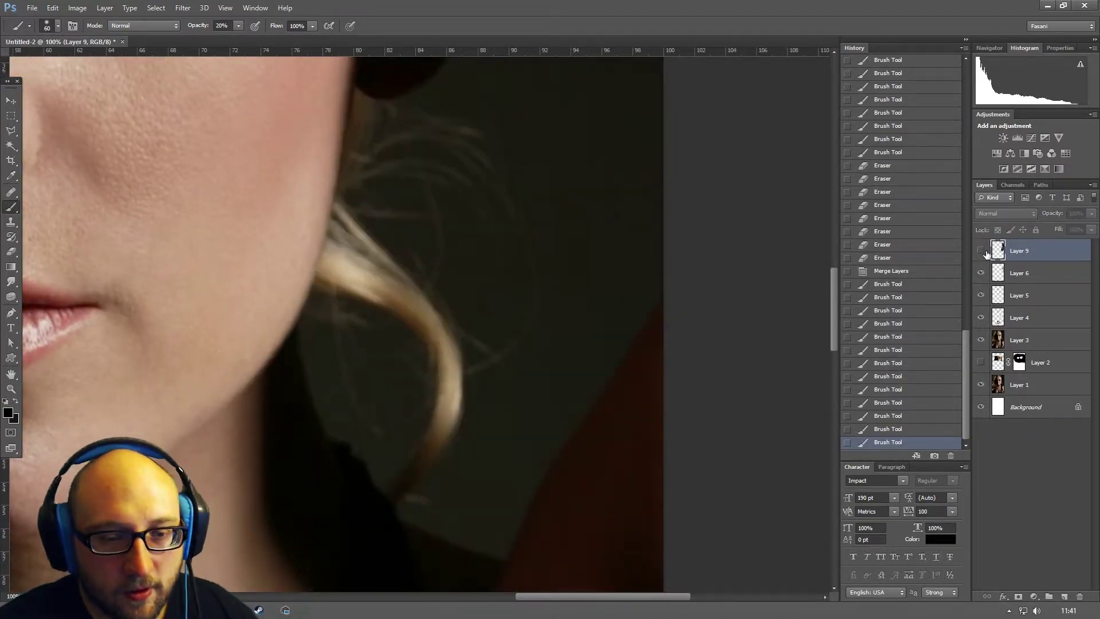
left_click(982, 251)
left_click(981, 251)
left_click(982, 251)
left_click(982, 251)
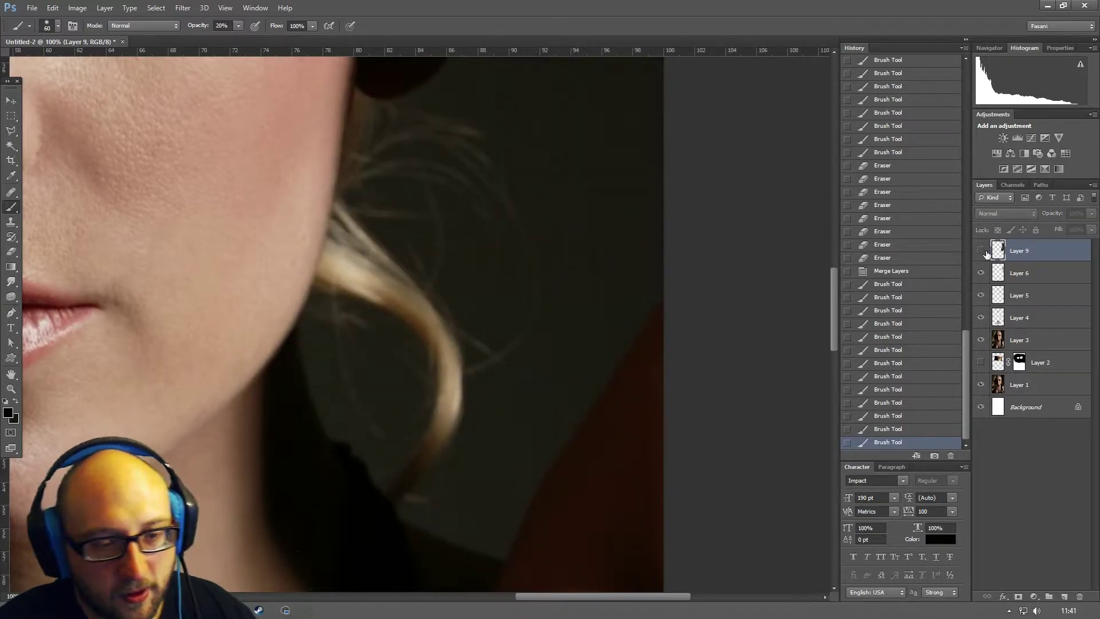
left_click(983, 251)
left_click(983, 251)
left_click(982, 251)
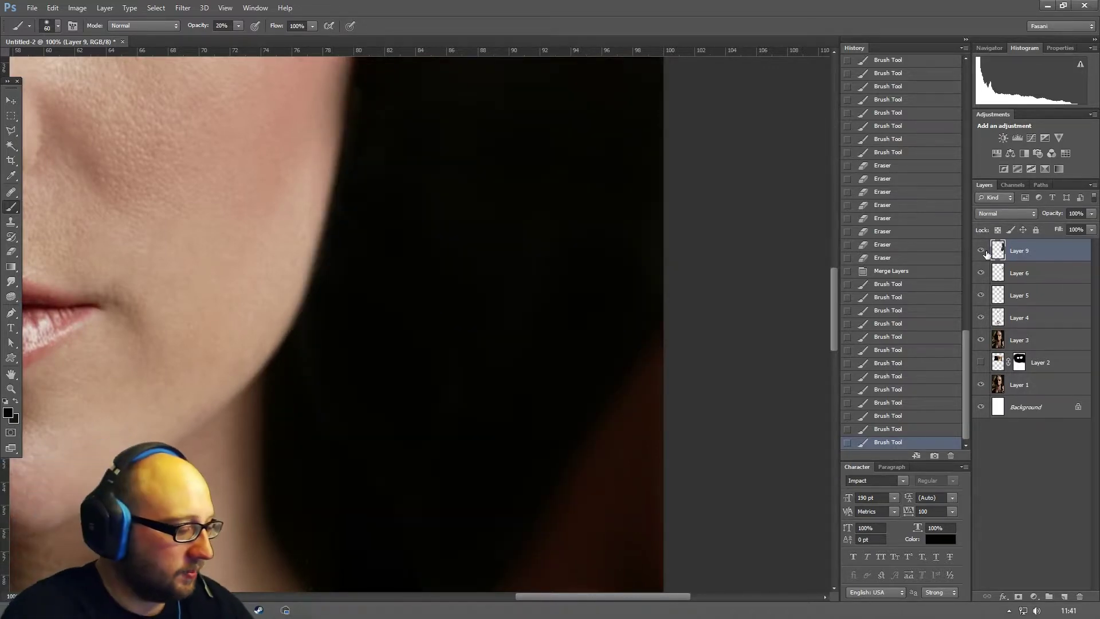
key("ctrl+minus")
key("ctrl+minus")
key("ctrl+minus")
key("ctrl+minus")
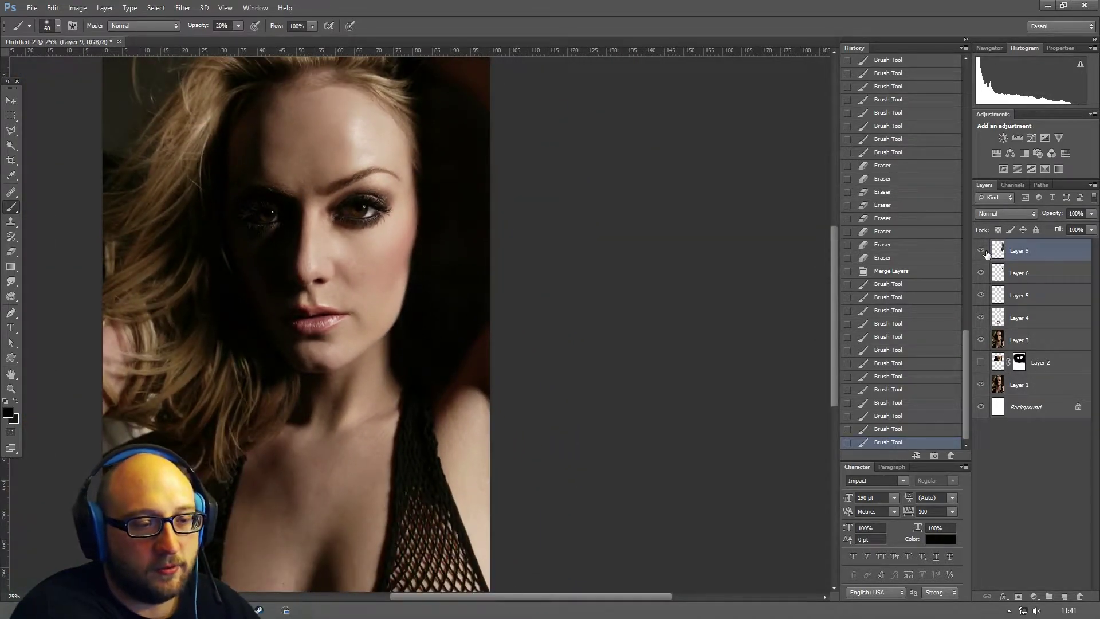
key("ctrl+minus")
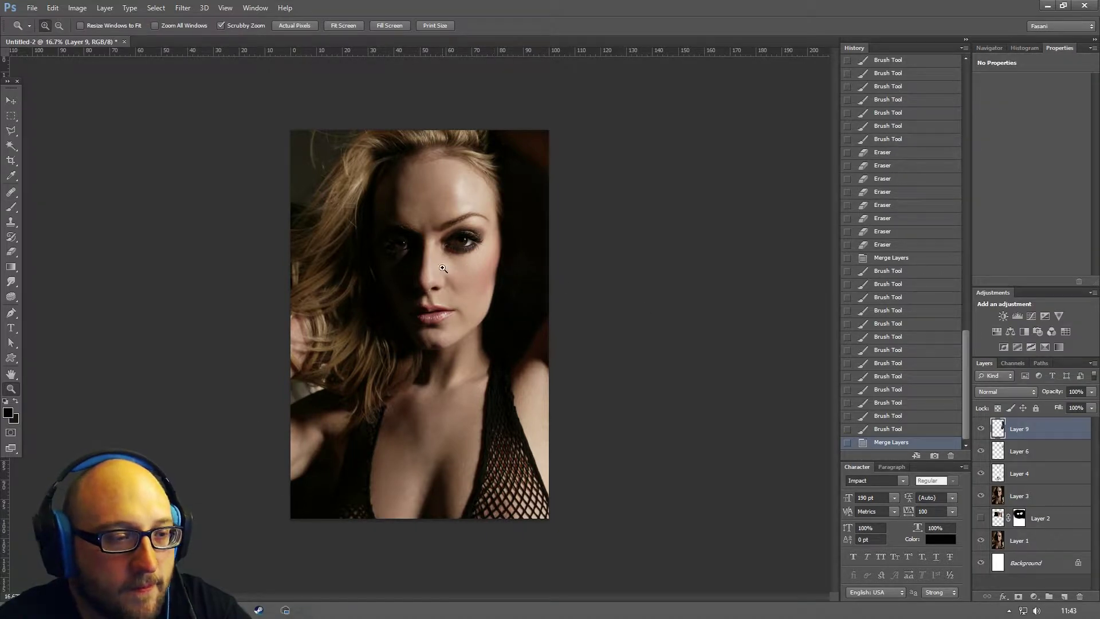
- Fit the portrait to the window and compare it with Layers 3, 4, 6 and 9 hidden and shown again one after another
right_click(443, 268)
left_click(453, 278)
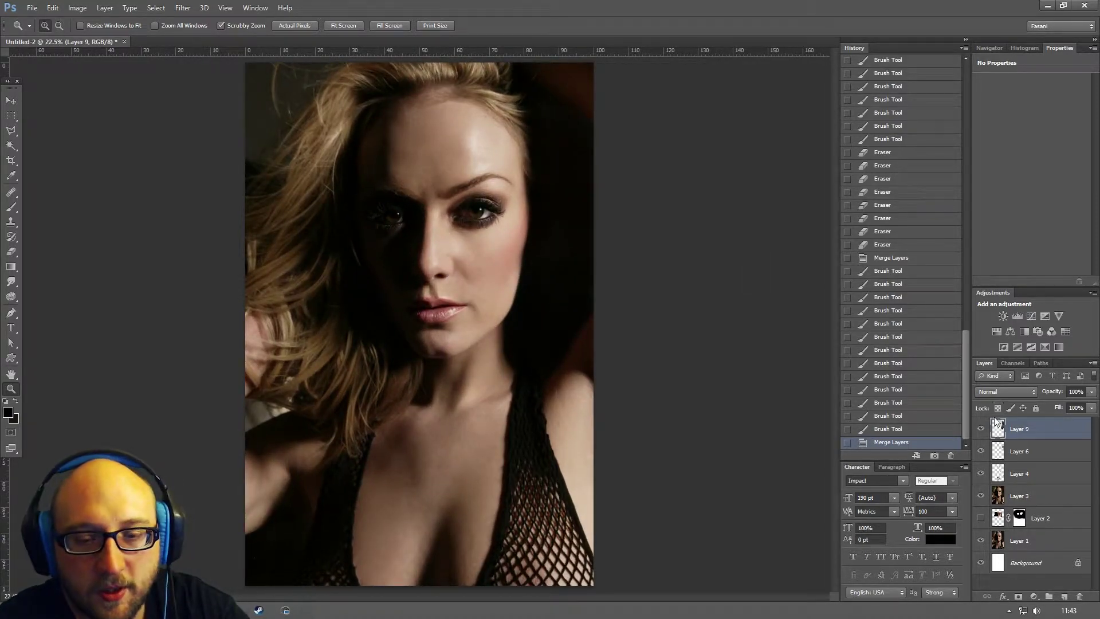
left_click(981, 496)
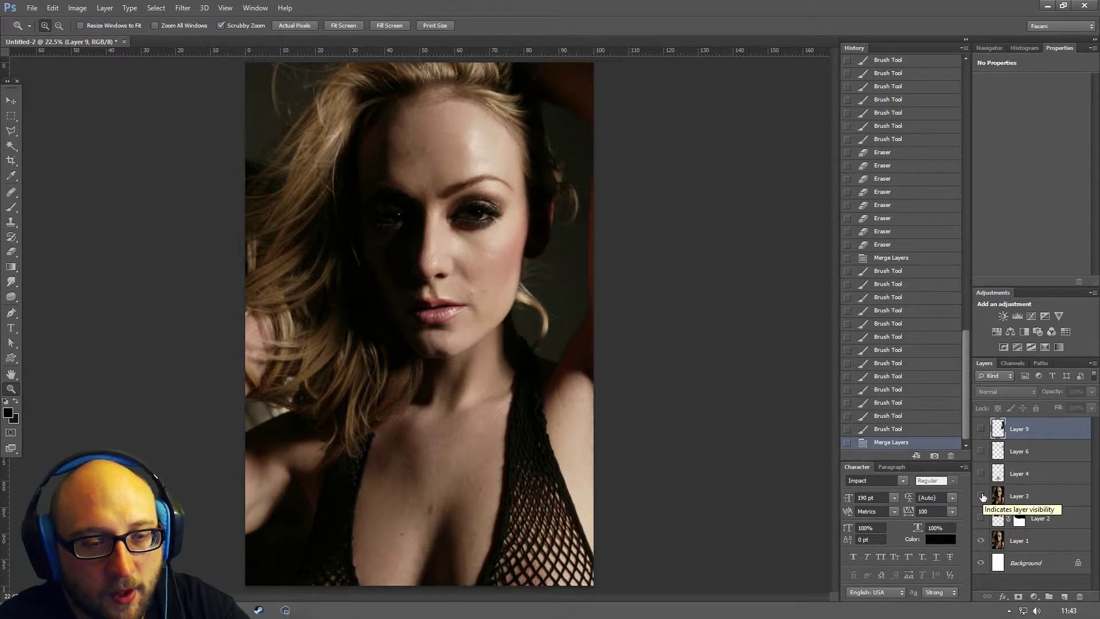
left_click(983, 497)
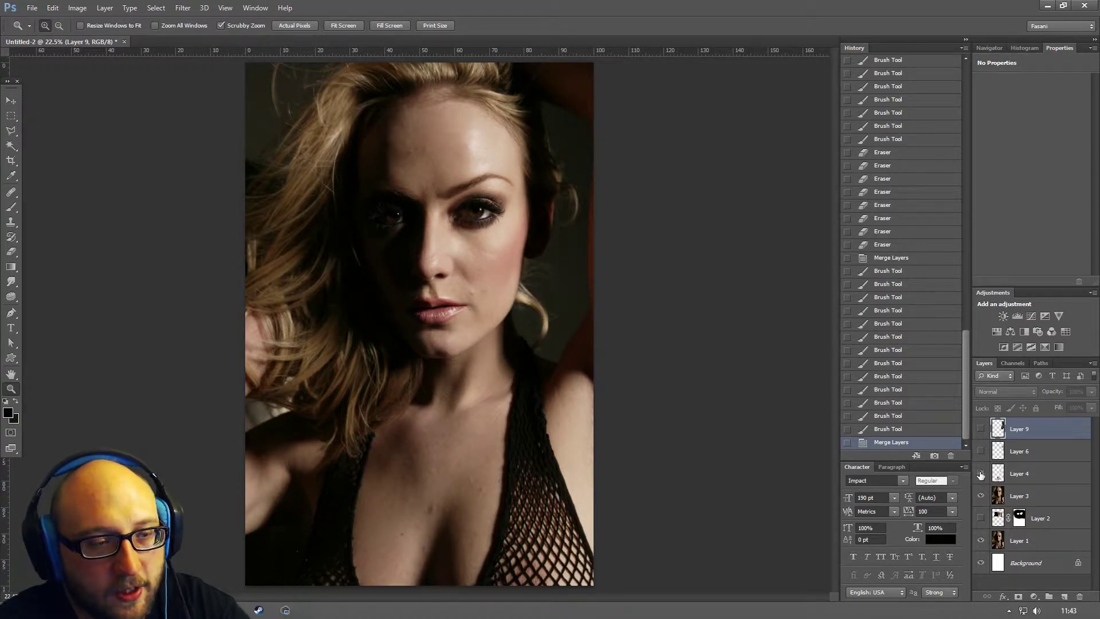
left_click_drag(980, 452, 981, 429)
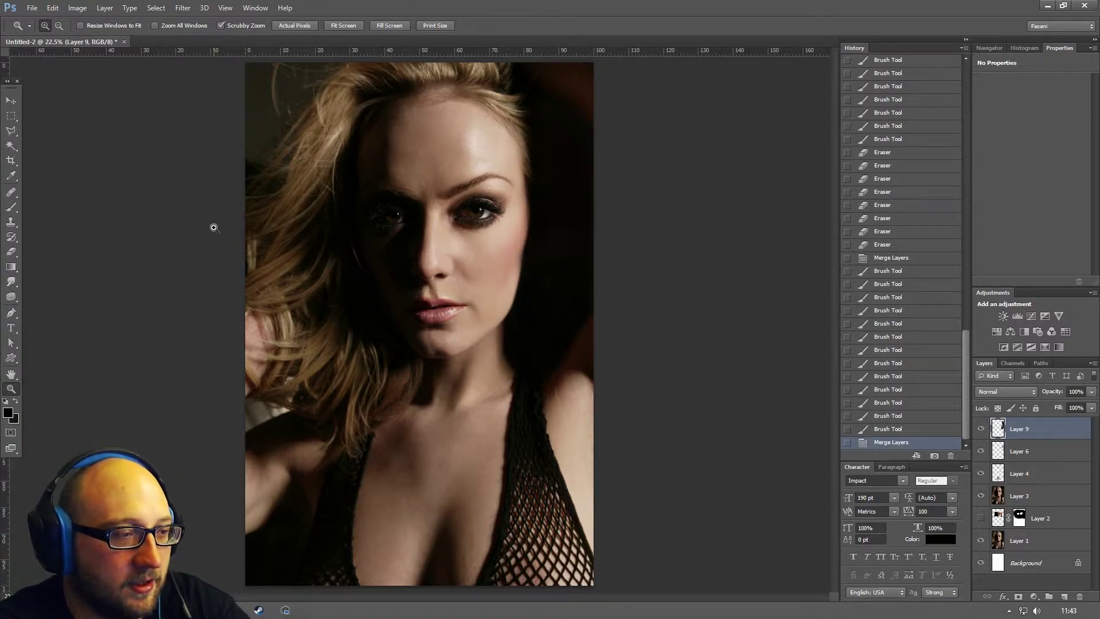
- Outline the bright gap in the hair at the photo's edge with a triangular Polygonal Lasso selection
left_click_drag(249, 231, 287, 295)
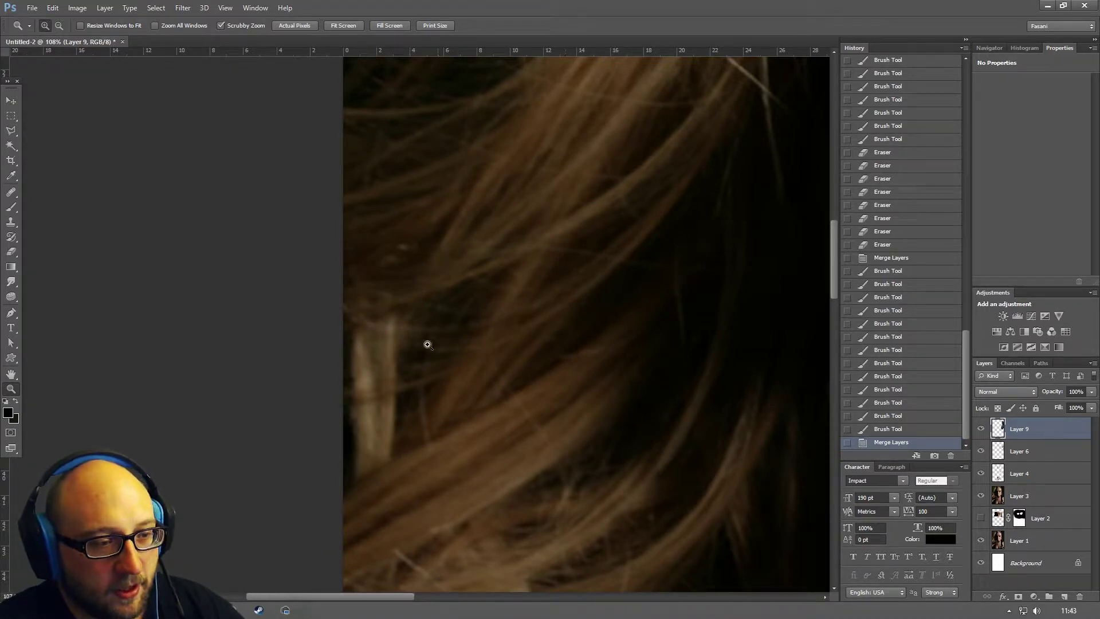
left_click(323, 346)
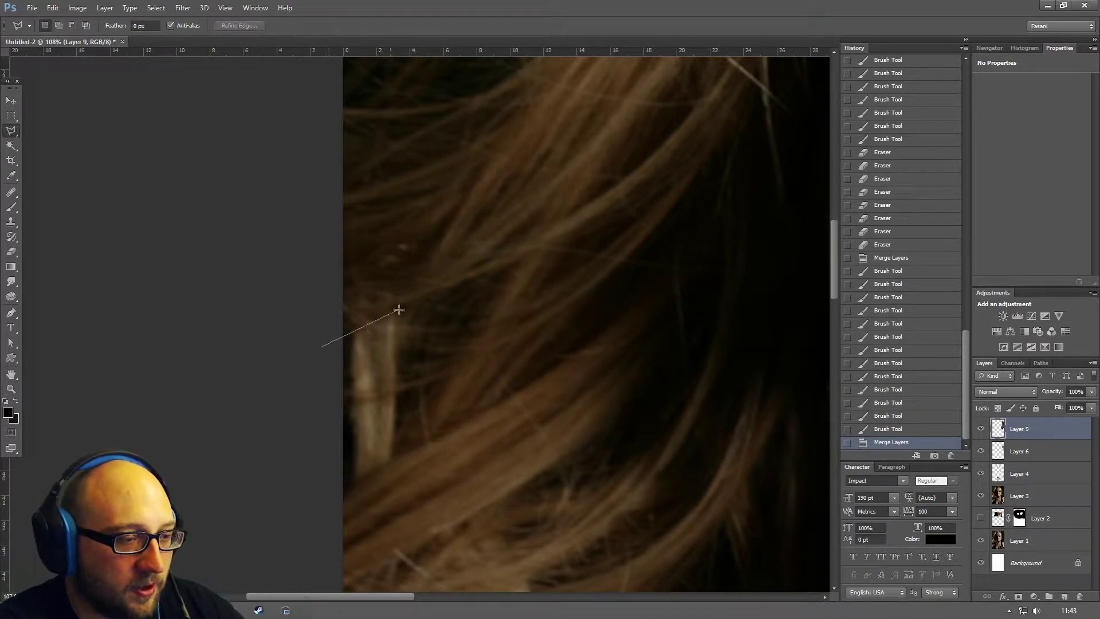
left_click(516, 266)
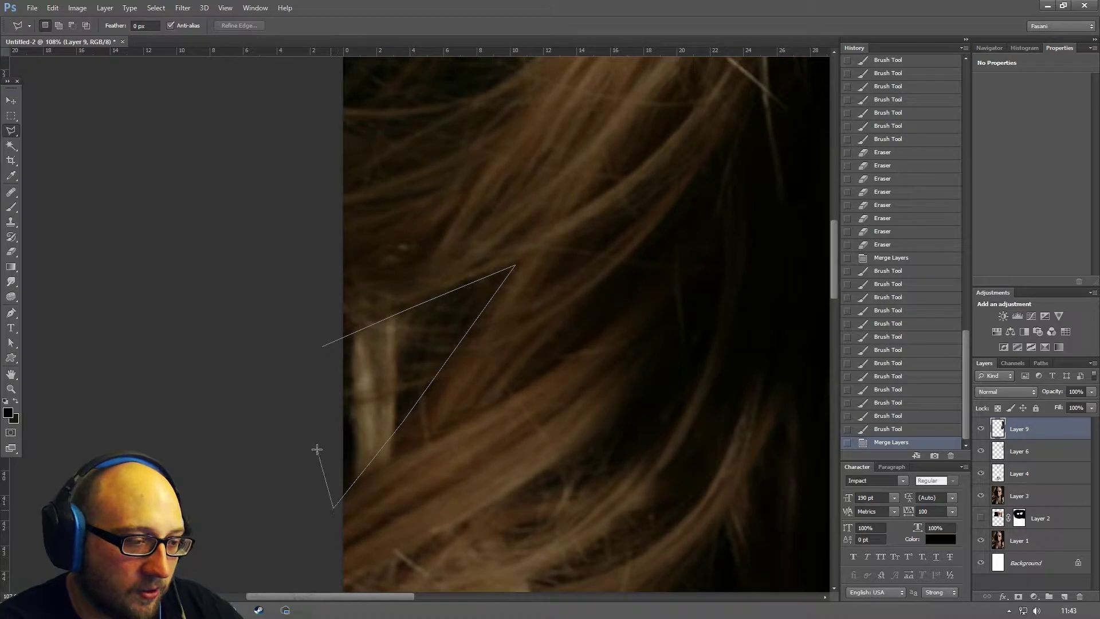
double_click(314, 424)
left_click(314, 424)
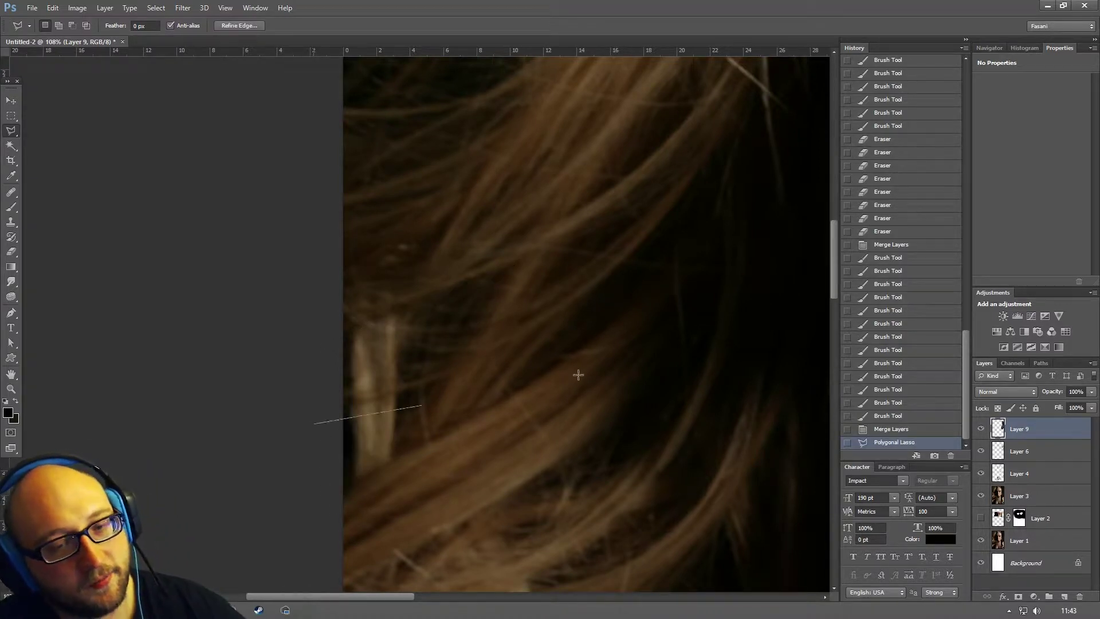
key("Return")
left_click(551, 322)
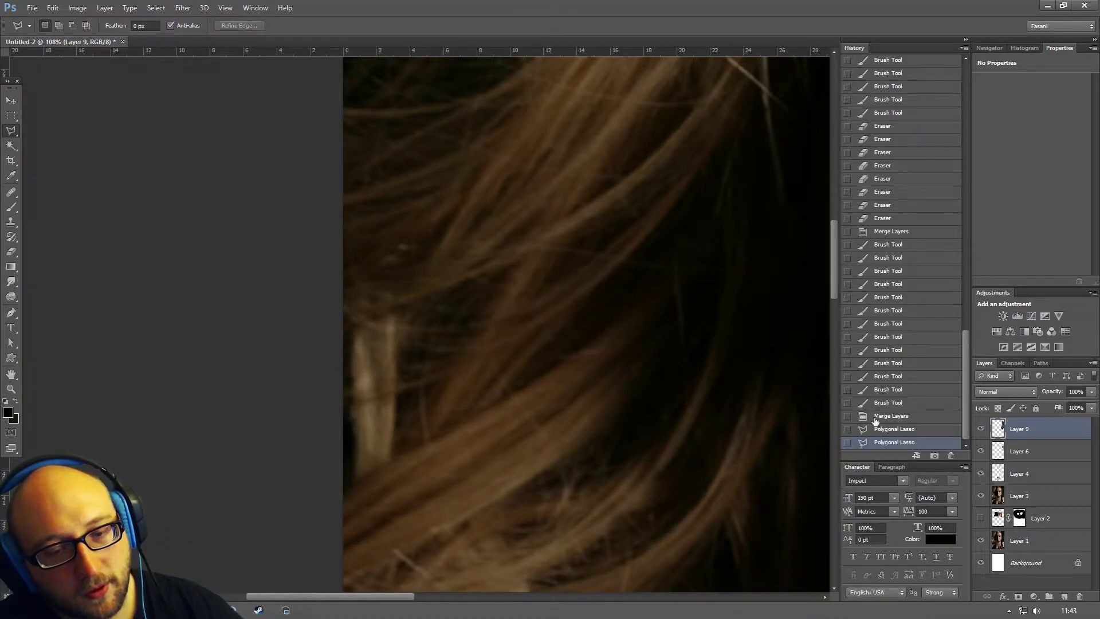
left_click(887, 430)
left_click(885, 417)
left_click(889, 430)
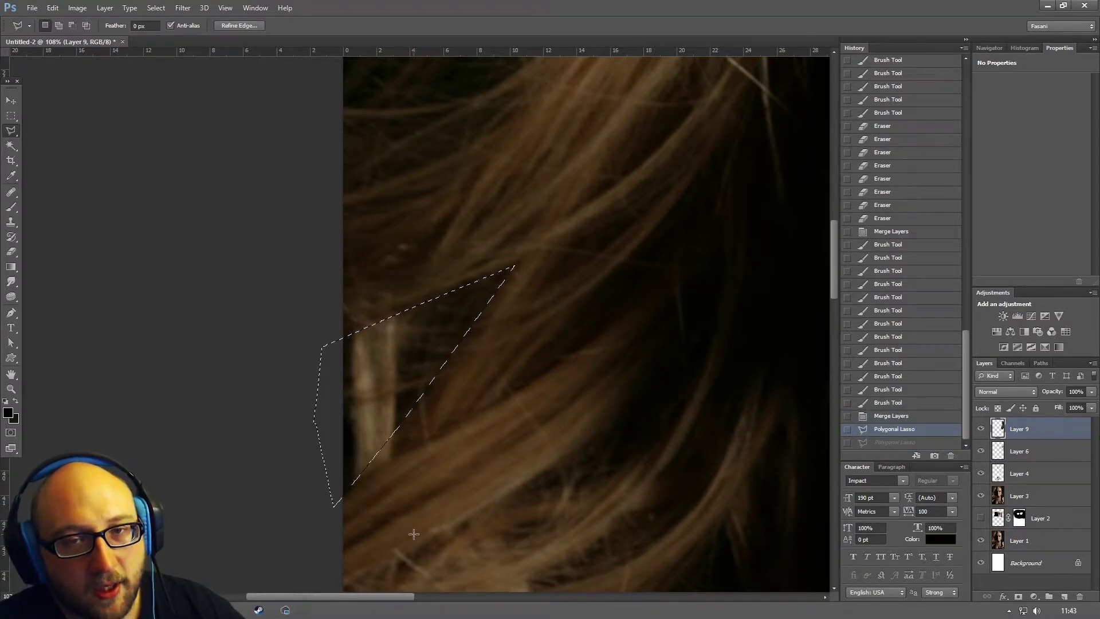
- Add a new layer above Layer 9 for brushing and feather the hair gap selection by 5 pixels
left_click(11, 207)
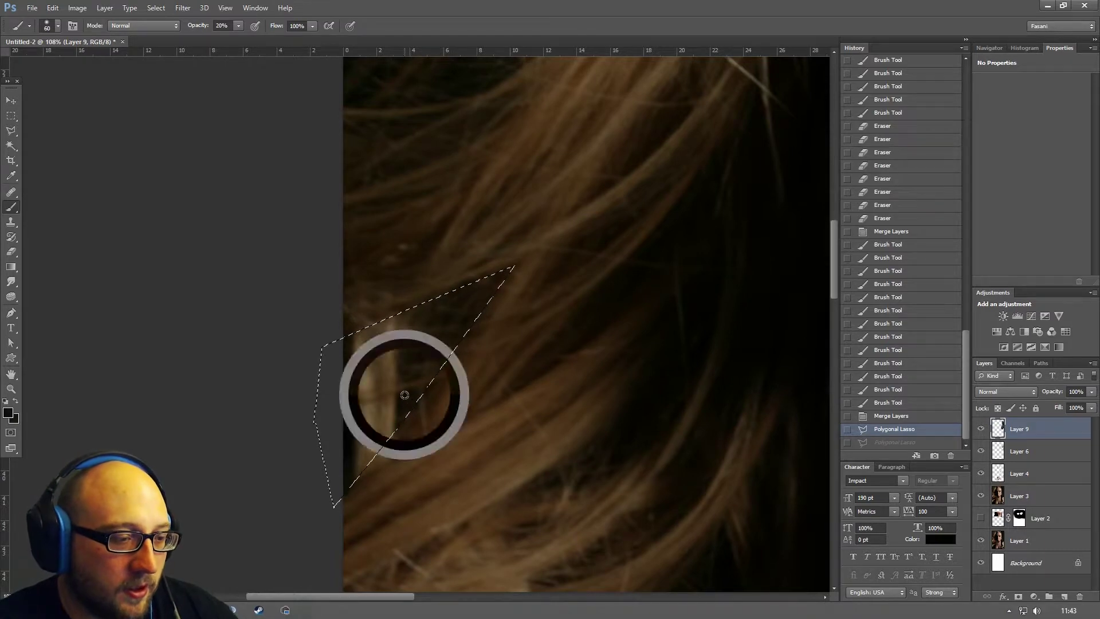
left_click(1064, 596)
left_click(156, 7)
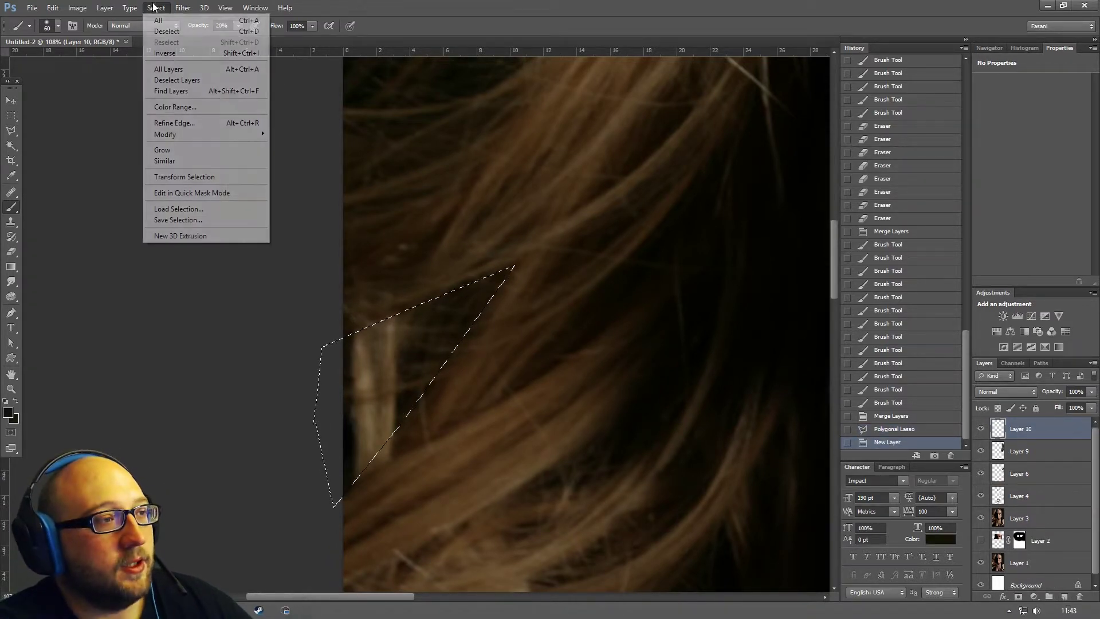
mouse_move(170, 136)
left_click(316, 176)
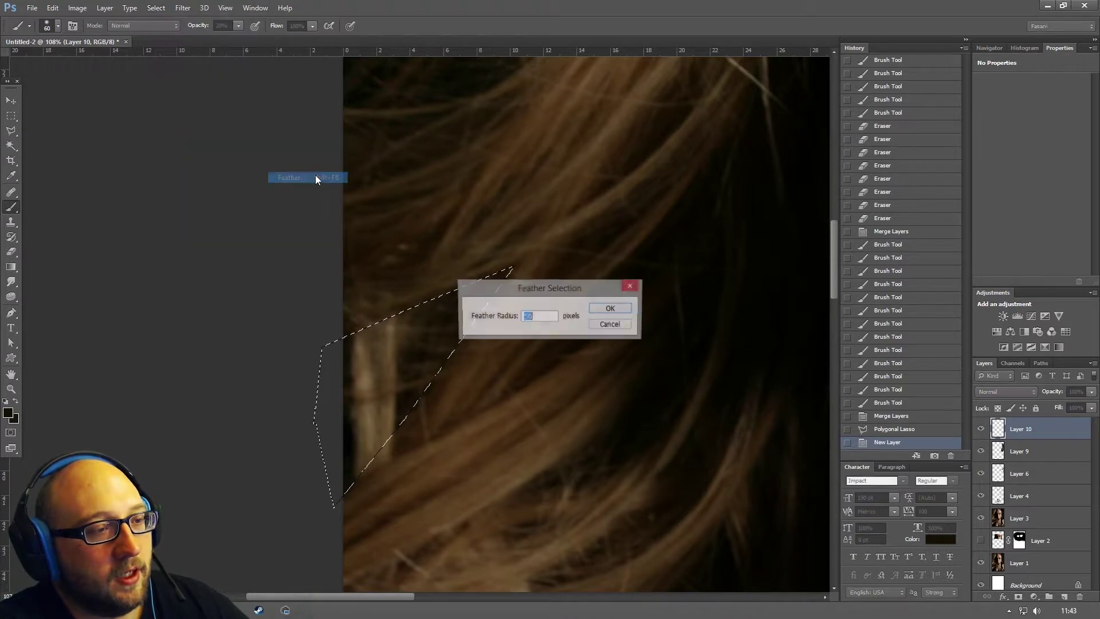
type("5")
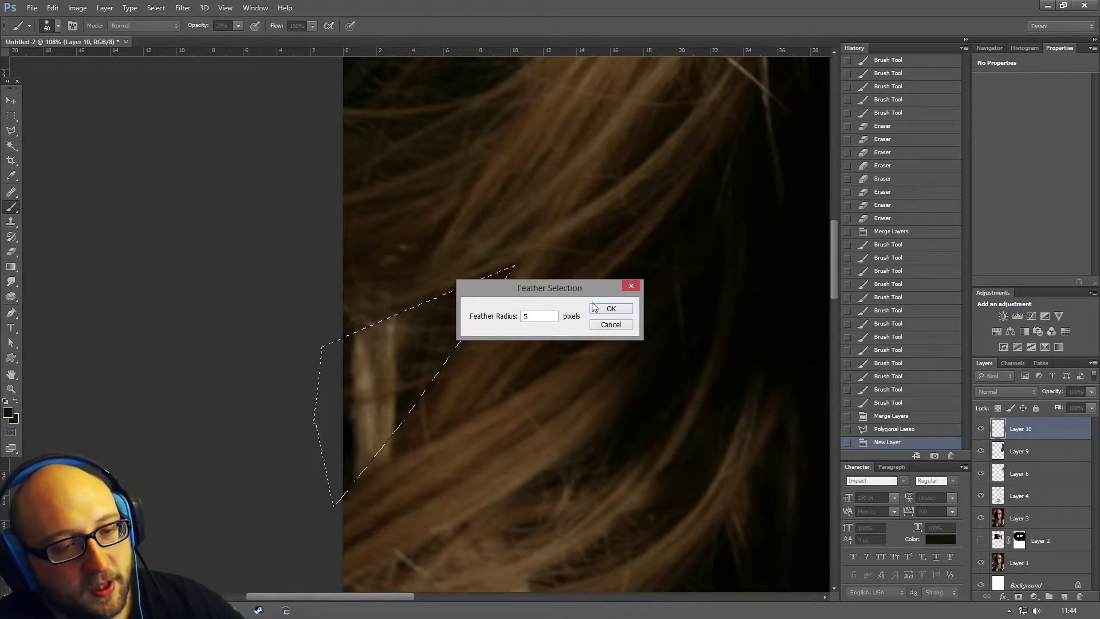
left_click(611, 310)
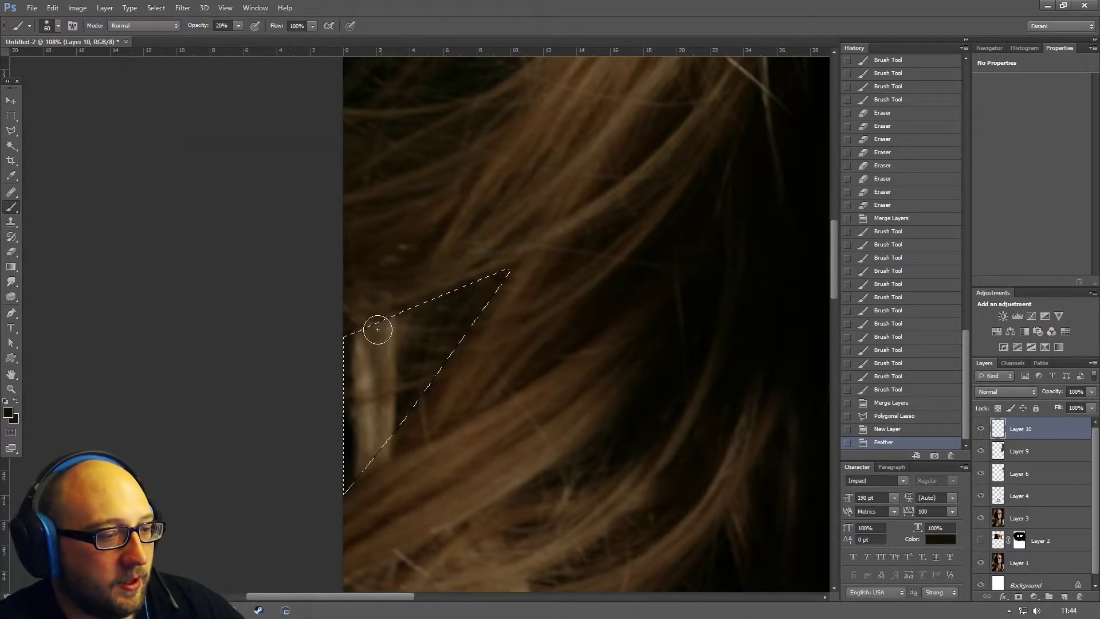
- Enlarge the brush to 150 px at 100% opacity and fill the selected hair gap with the dark brown tone on Layer 10
left_click_drag(374, 440, 332, 464)
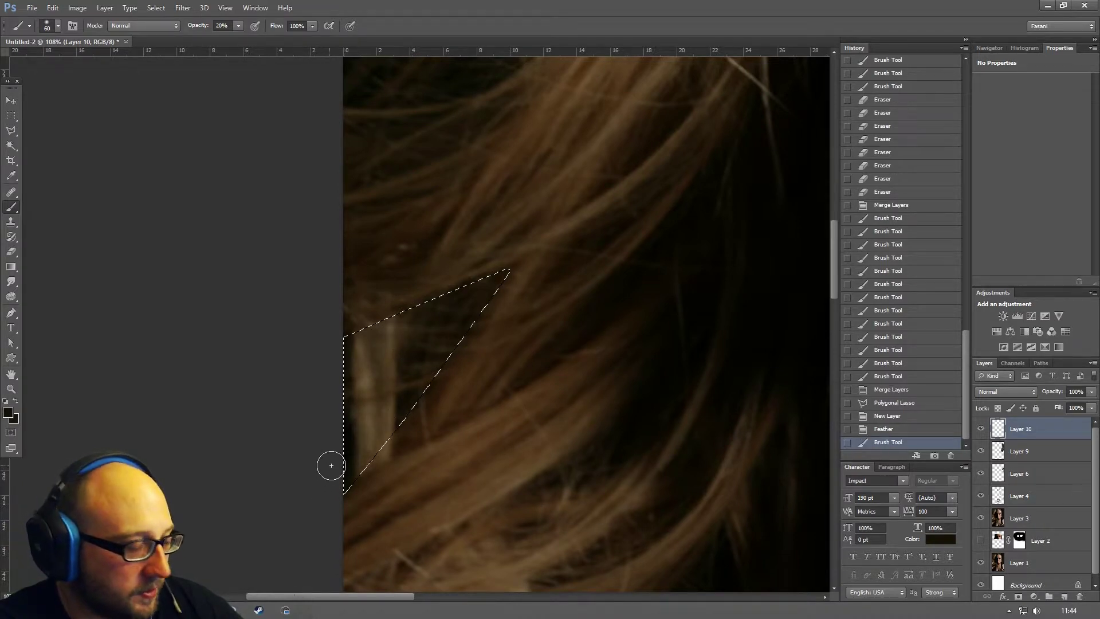
key("bracketright")
key("bracketright")
key("bracketright")
key("bracketright")
key("bracketright")
key("bracketright")
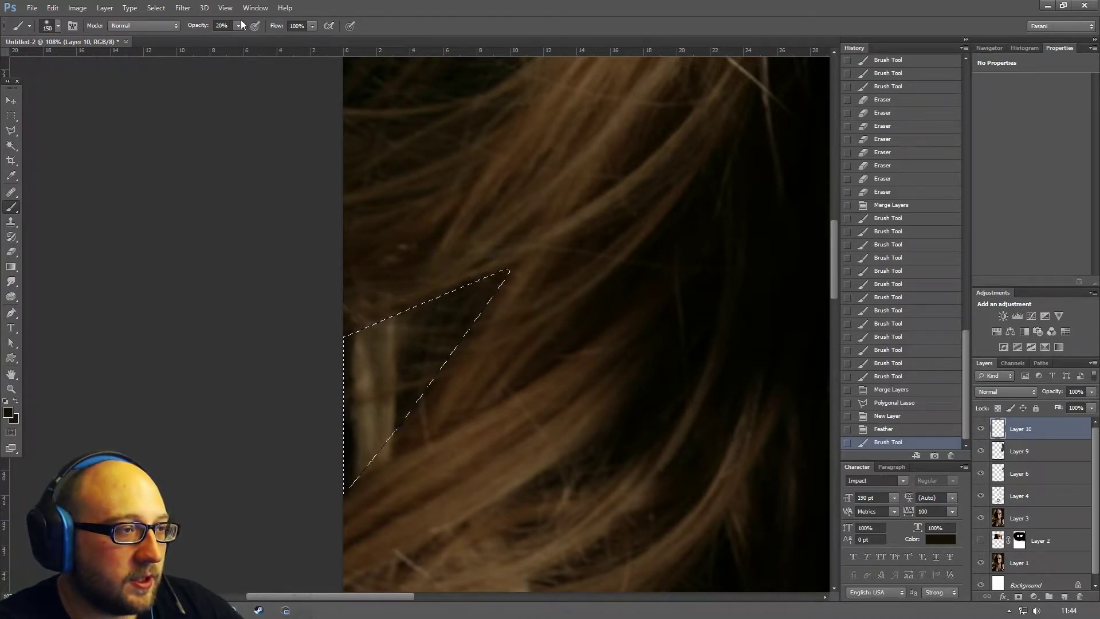
left_click(239, 26)
left_click(402, 283)
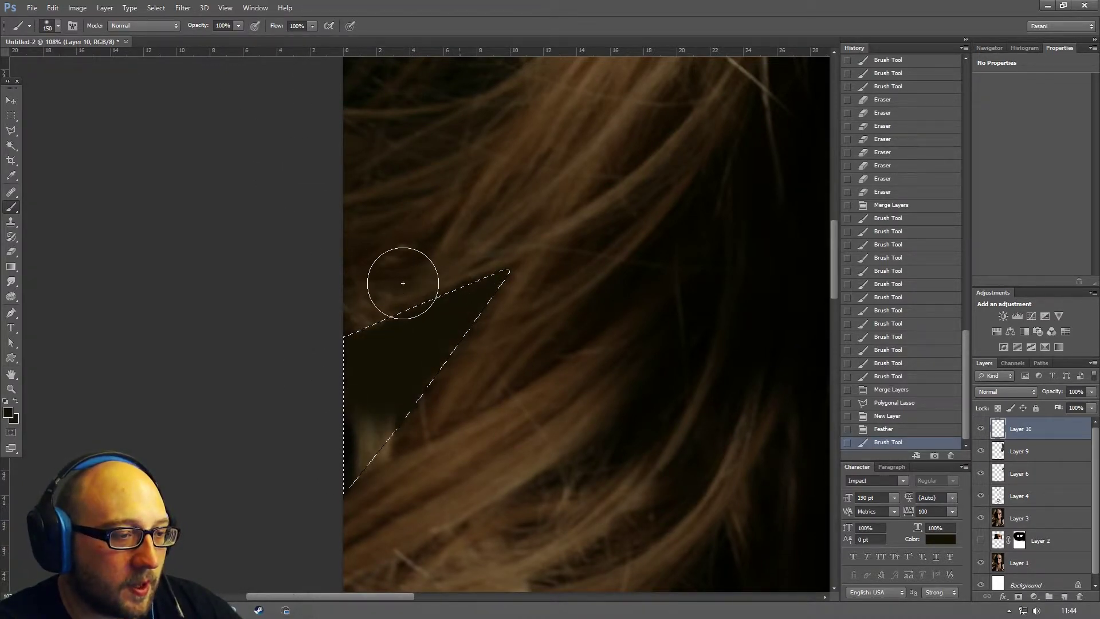
left_click(521, 265)
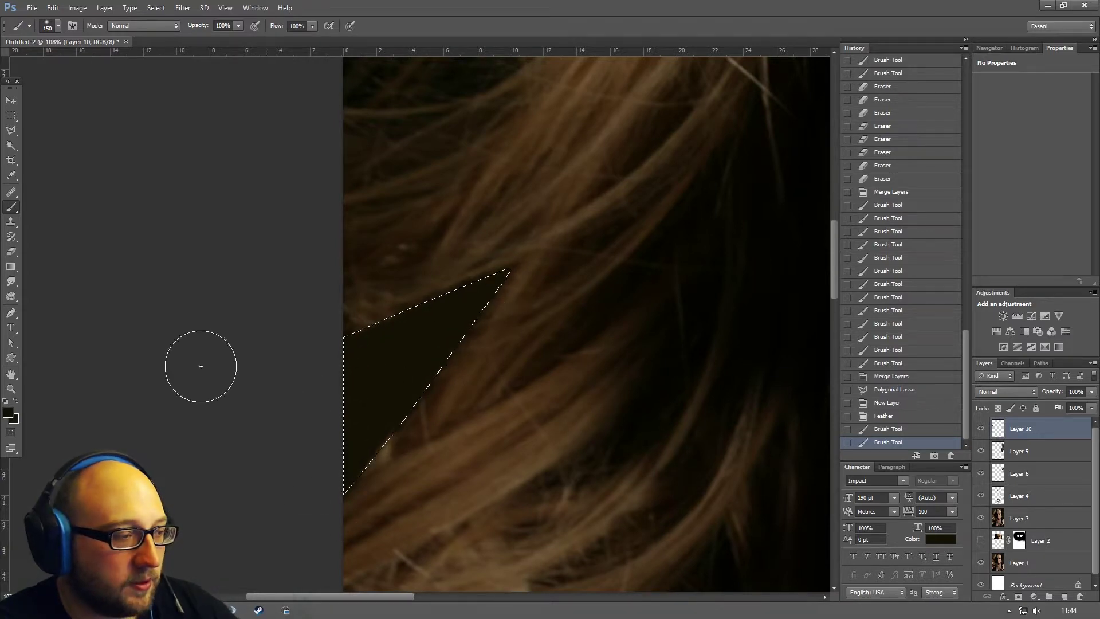
- Set the foreground colour to black (000000), paint over the selected hair gap on Layer 10, and drop the triangular selection
left_click(8, 412)
left_click(661, 237)
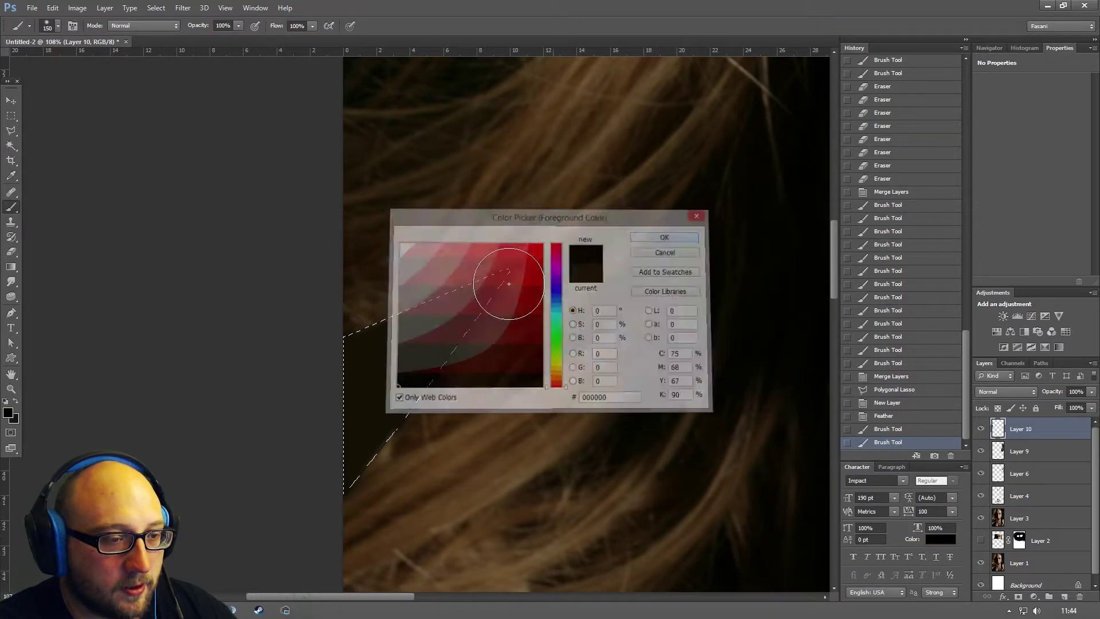
left_click_drag(457, 351, 422, 314)
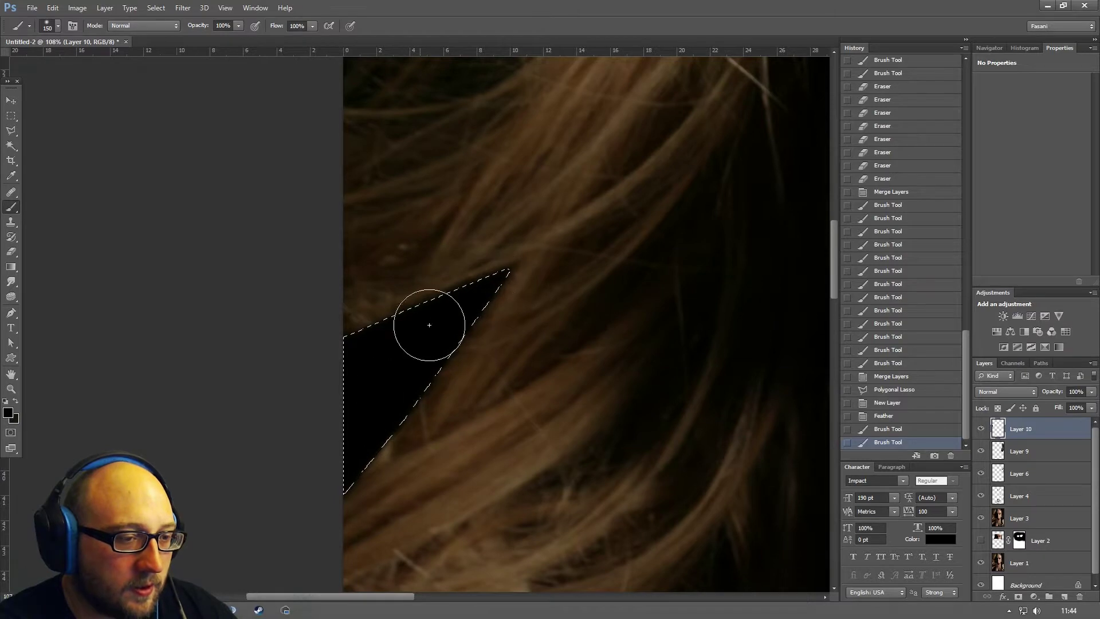
left_click(12, 116)
left_click(354, 136)
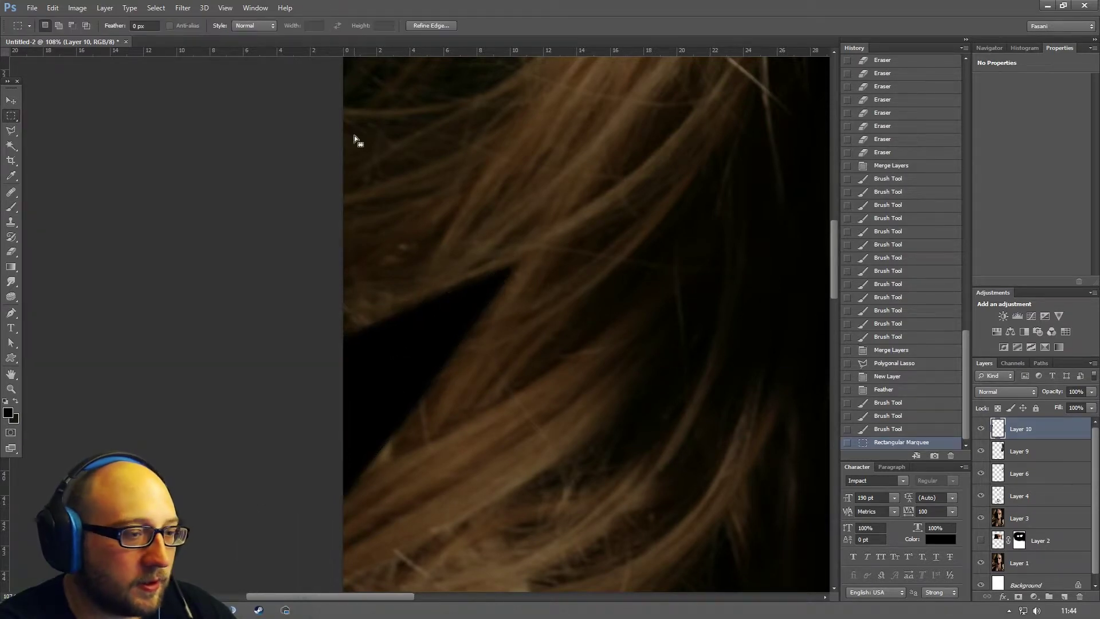
- Check the black gap against the whole portrait and up close, and clear the tiny leftover selection
scroll(423, 258, "down", 5)
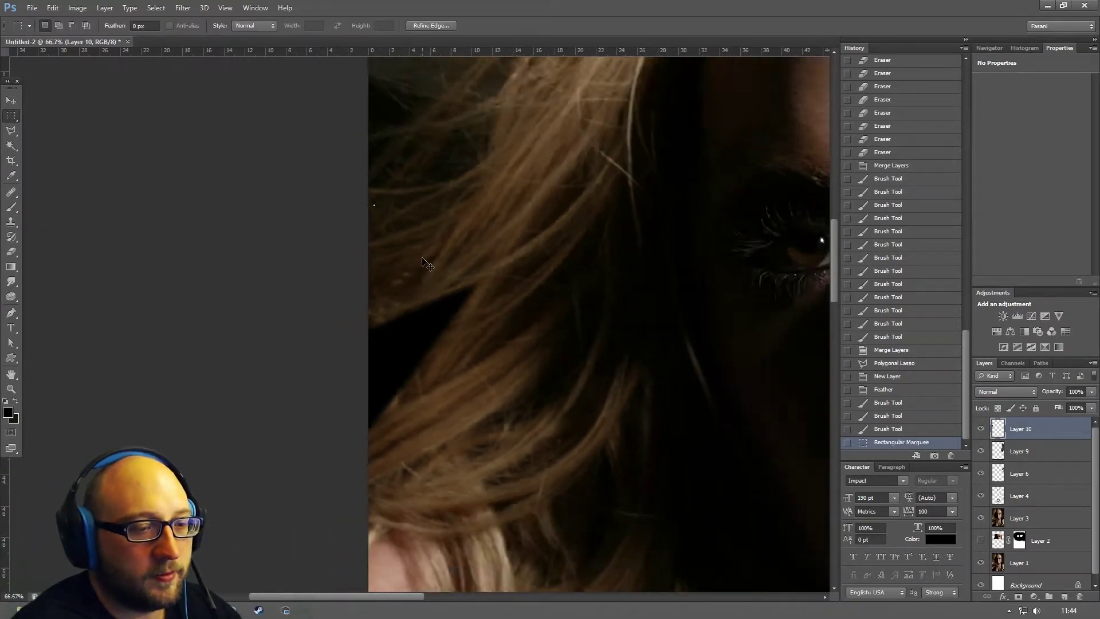
scroll(422, 258, "down", 3)
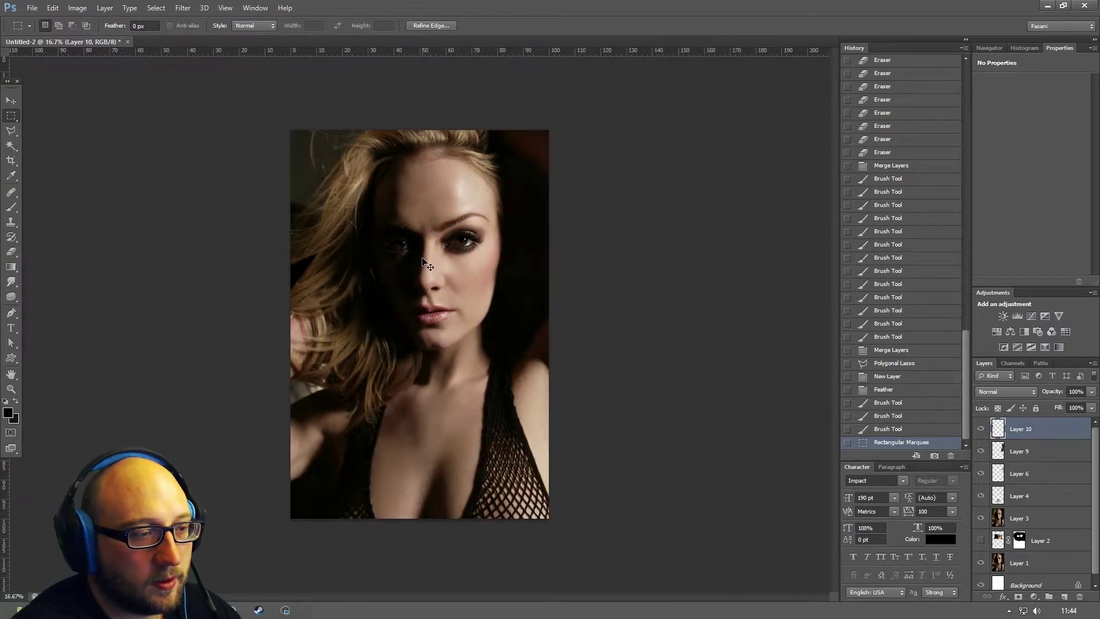
scroll(422, 259, "up", 1)
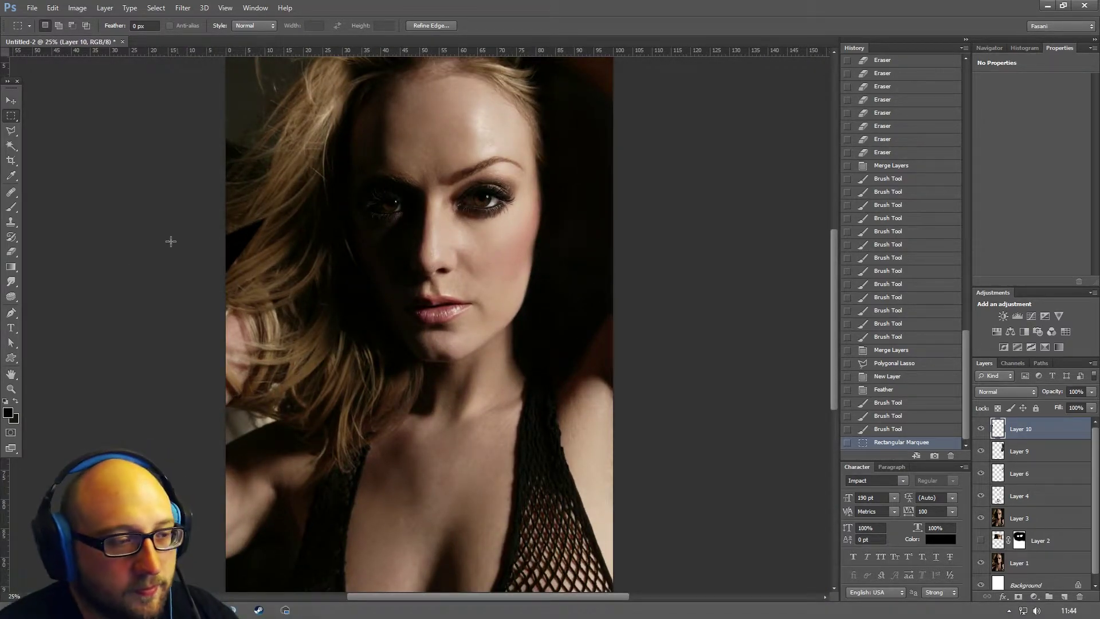
left_click(13, 388)
left_click_drag(197, 213, 273, 258)
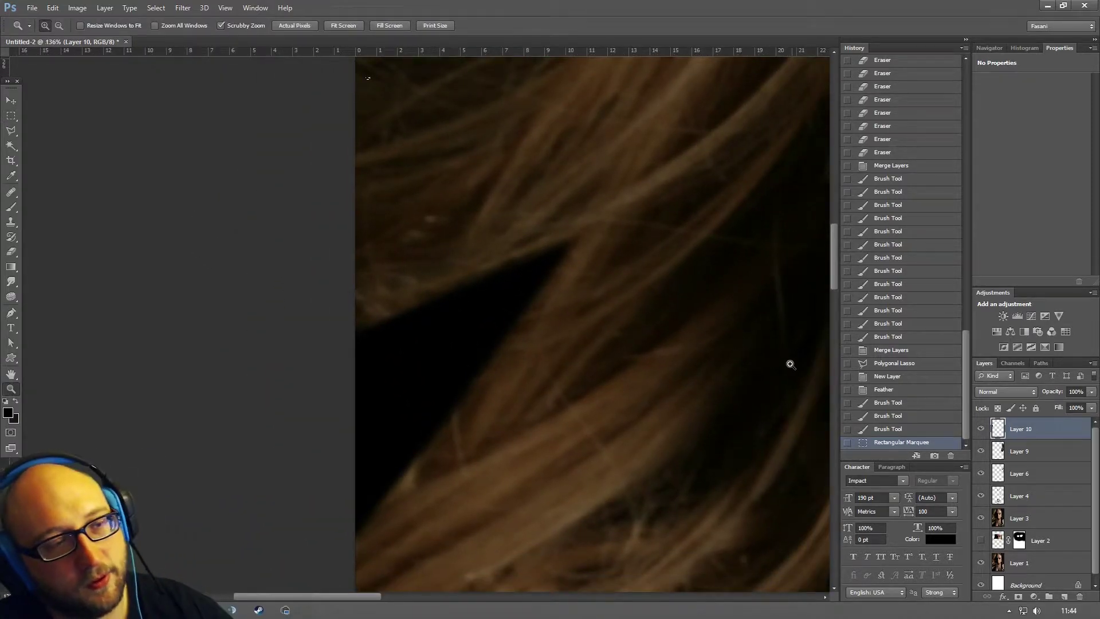
left_click(11, 115)
left_click(186, 98)
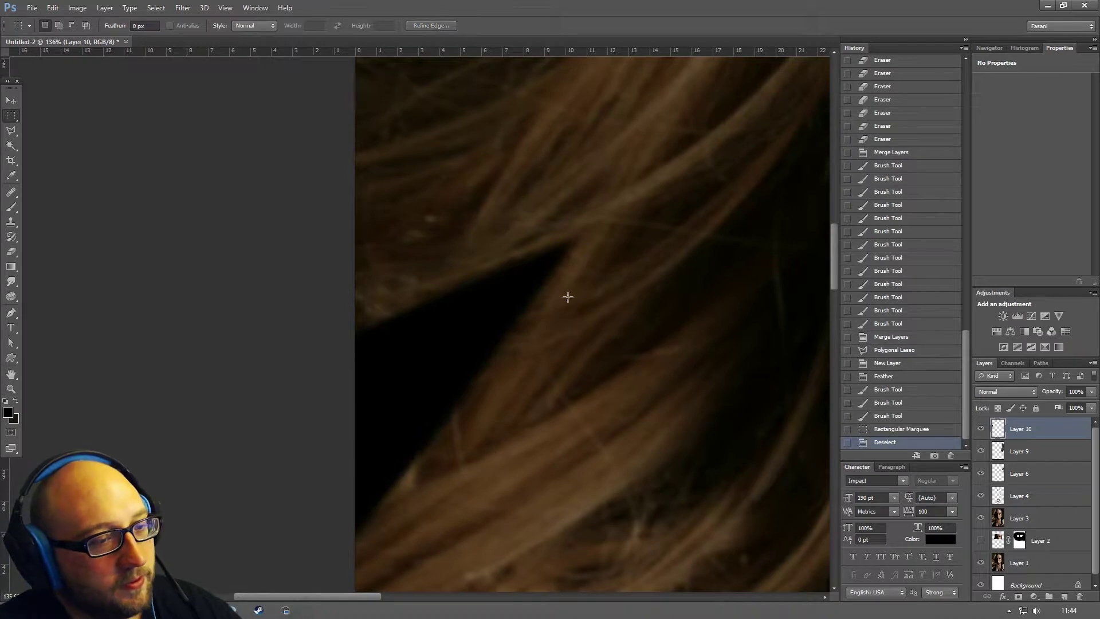
- Reduce the opacity of Layer 10 to 74%
left_click(1092, 392)
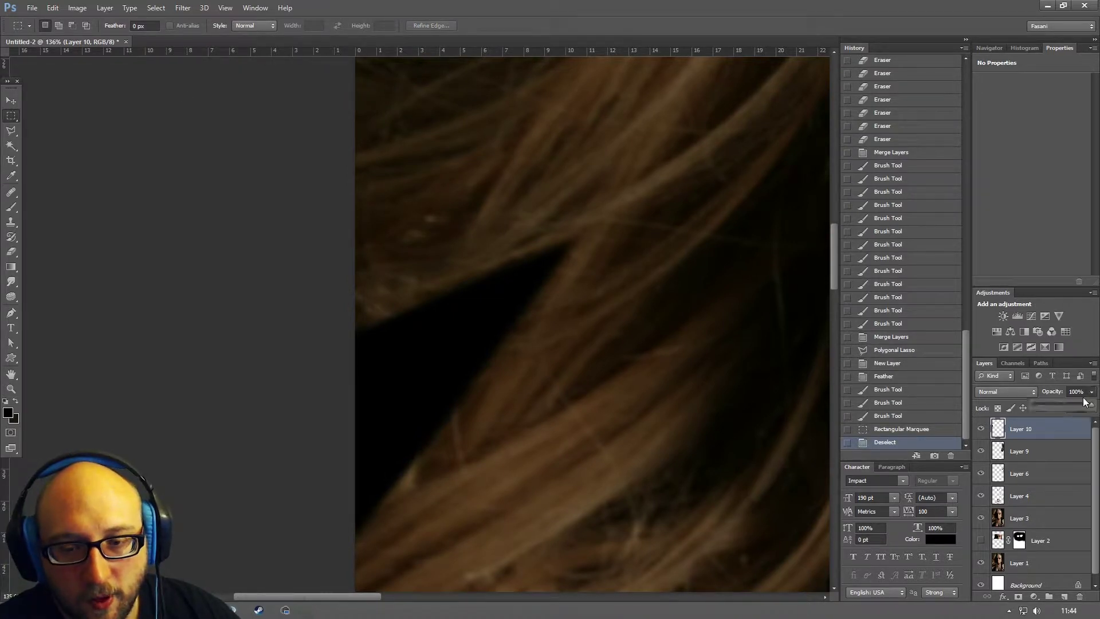
mouse_move(1093, 404)
left_mouse_down()
mouse_move(1064, 406)
mouse_move(1074, 403)
left_mouse_up()
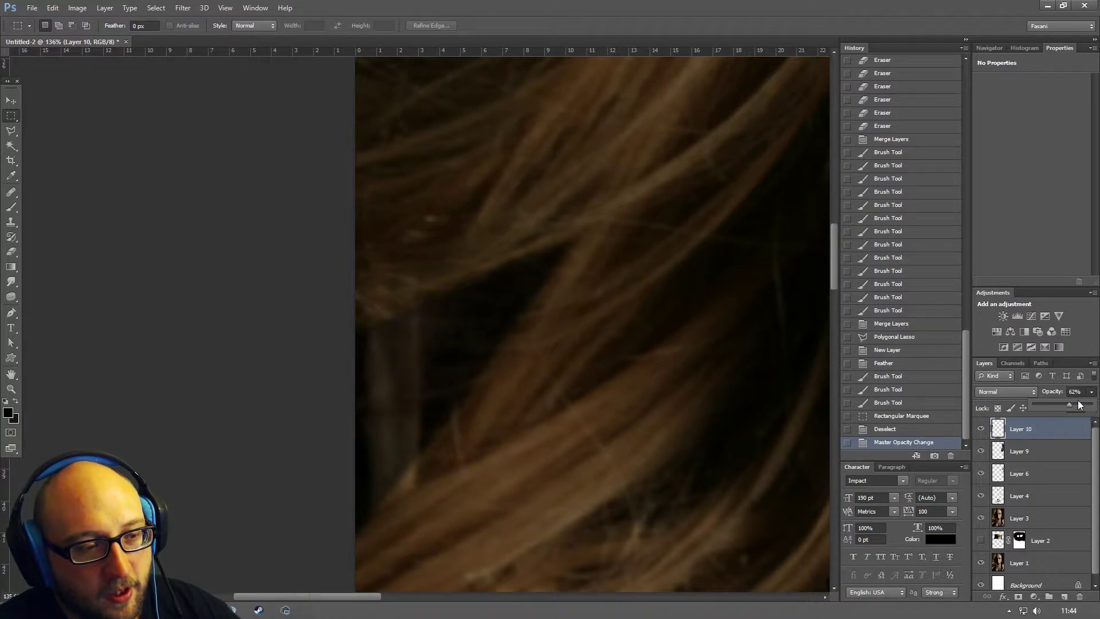
left_click_drag(1076, 406, 1082, 407)
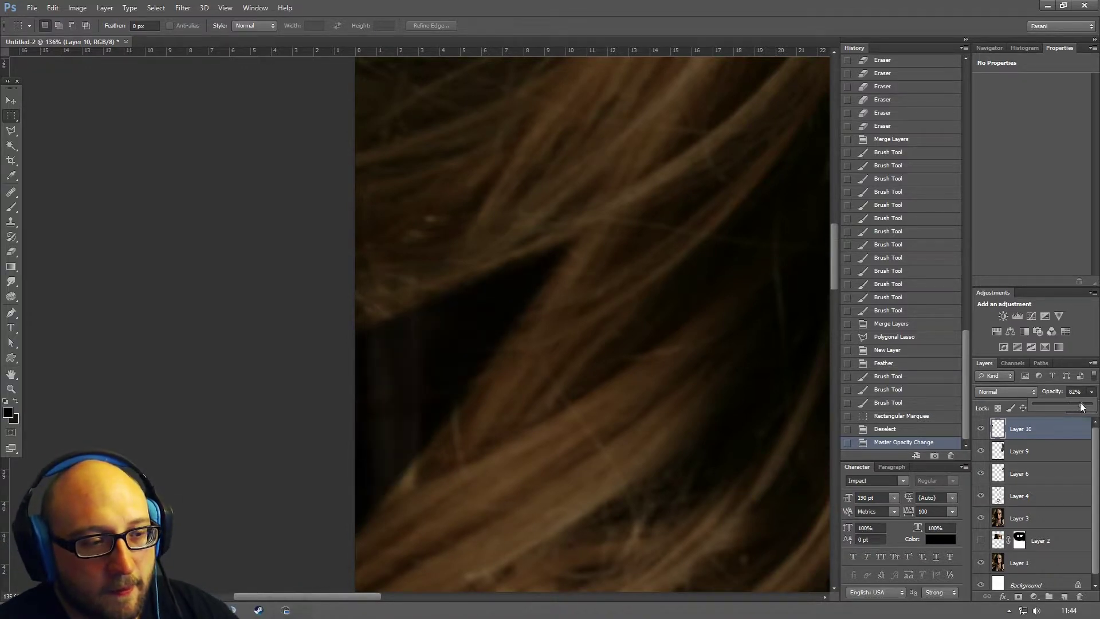
- Examine the softened hair gap up close, along its lower edge, and in the whole portrait
key("z")
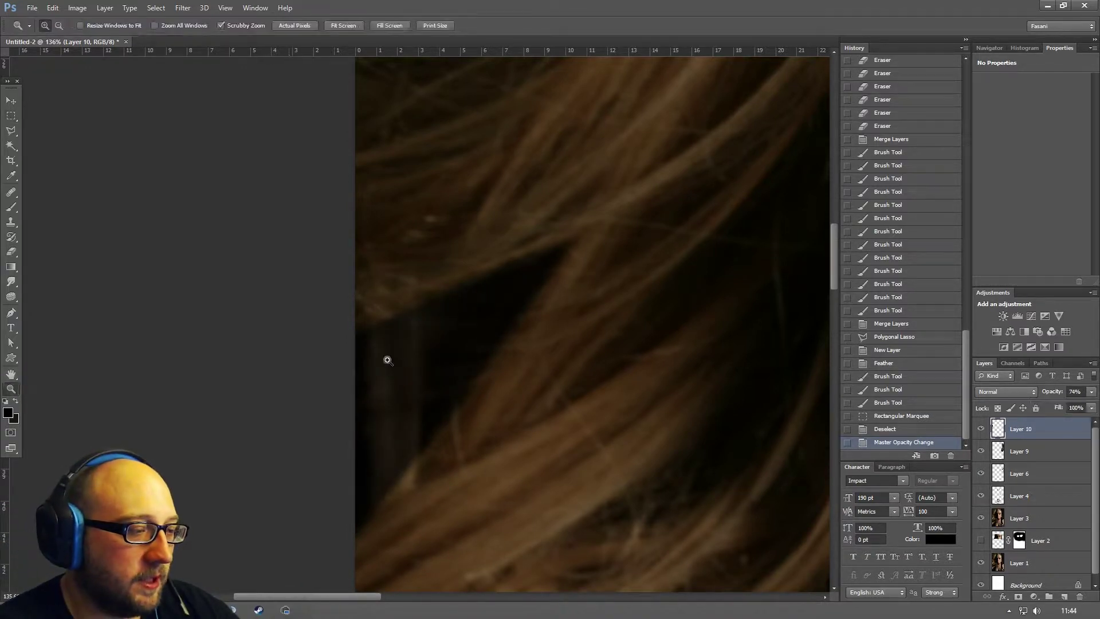
right_click(473, 355)
left_click(493, 373)
right_click(478, 367)
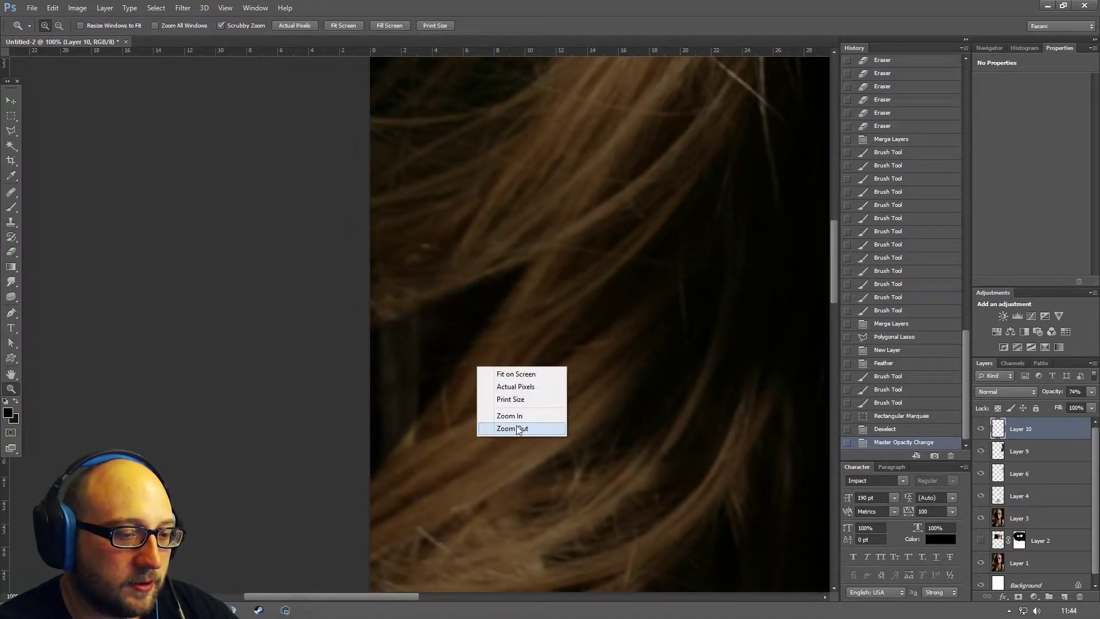
left_click(409, 439)
left_click(413, 430)
left_click(410, 432)
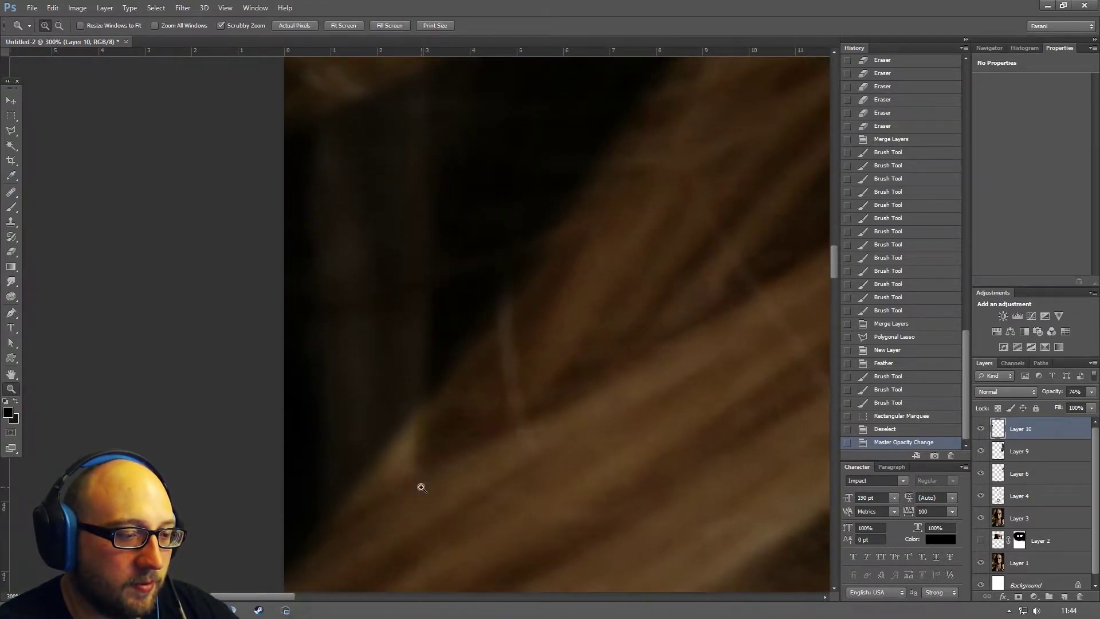
right_click(419, 389)
left_click(436, 397)
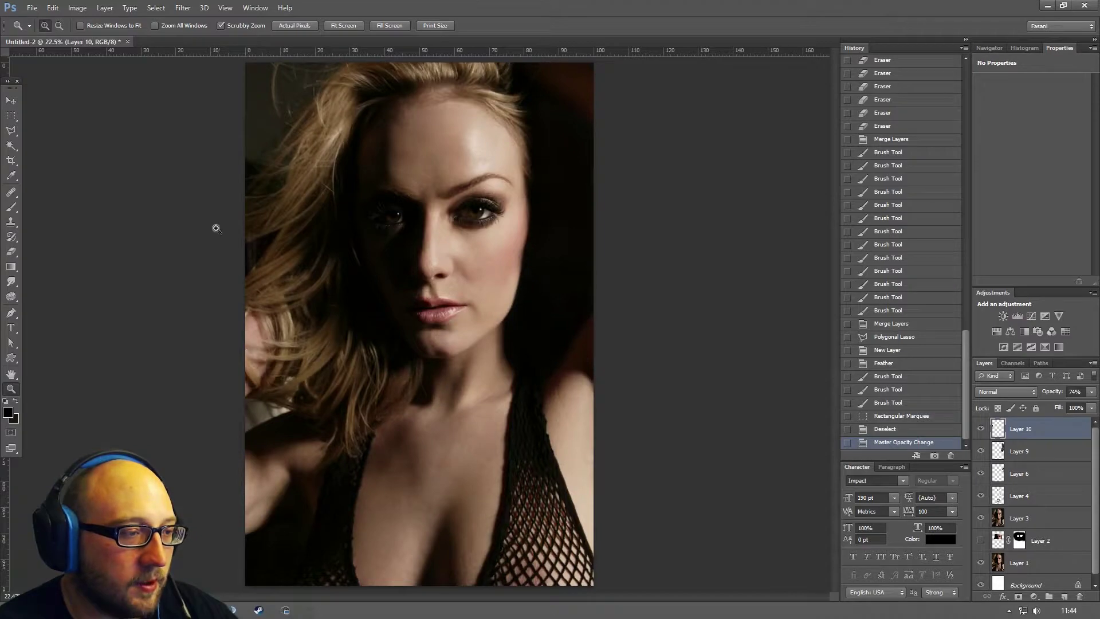
left_click_drag(228, 214, 491, 290)
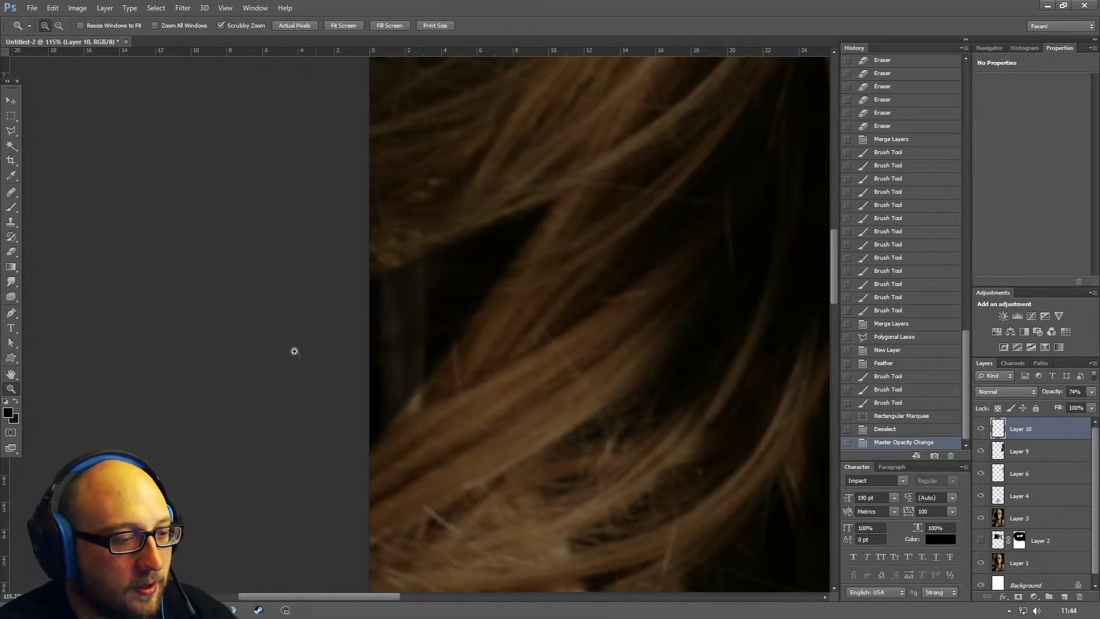
- Clone nearby hair over the bright spots along the gap's lower edge on Layer 10 using a 50 px Clone Stamp
left_click(11, 207)
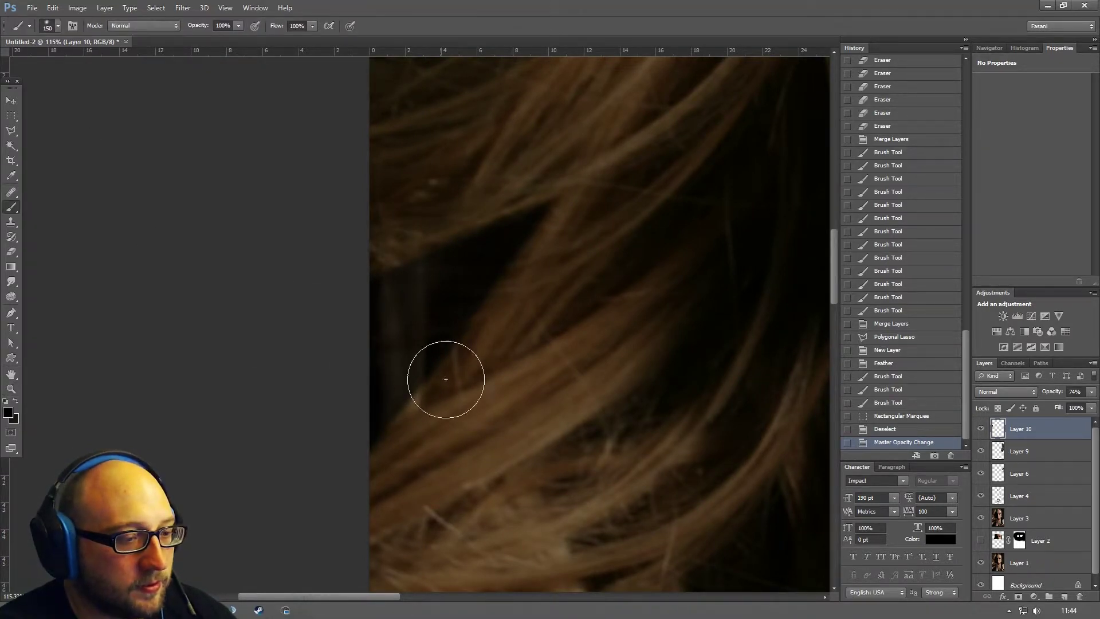
left_click(11, 388)
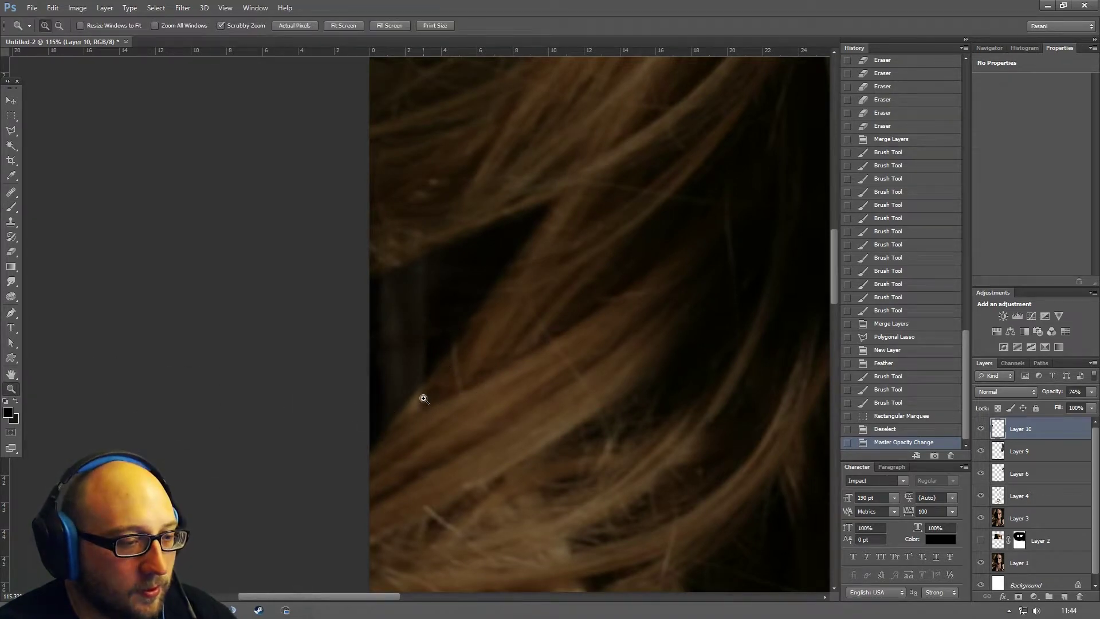
left_click_drag(424, 399, 459, 431)
left_click(11, 193)
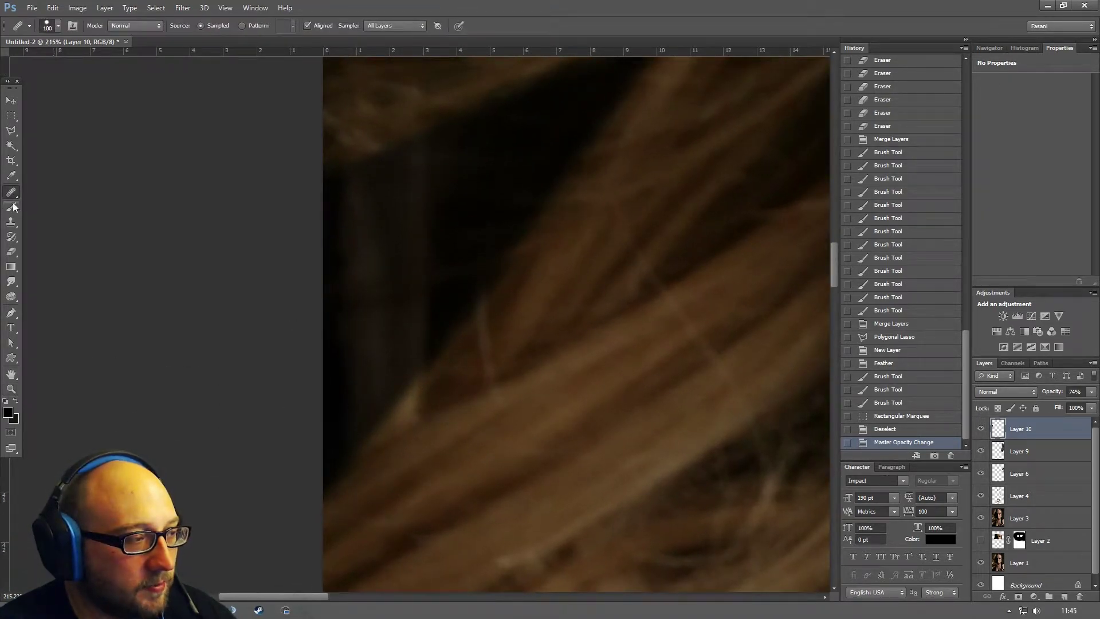
left_click(11, 223)
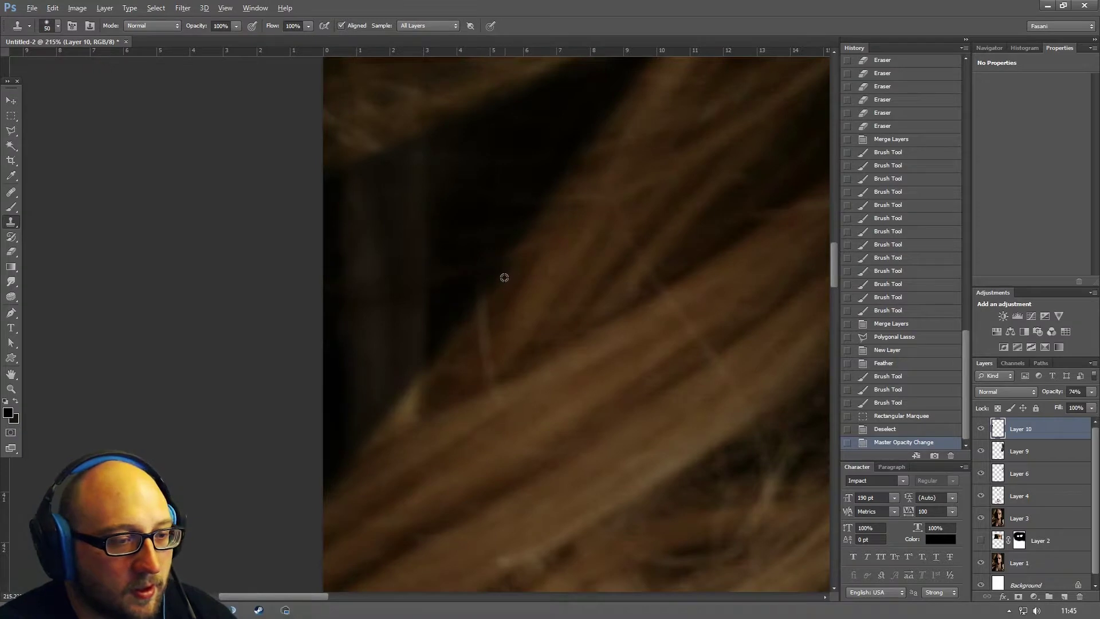
mouse_move(413, 391)
left_mouse_down()
mouse_move(397, 434)
mouse_move(521, 292)
mouse_move(345, 470)
mouse_move(449, 385)
left_mouse_up()
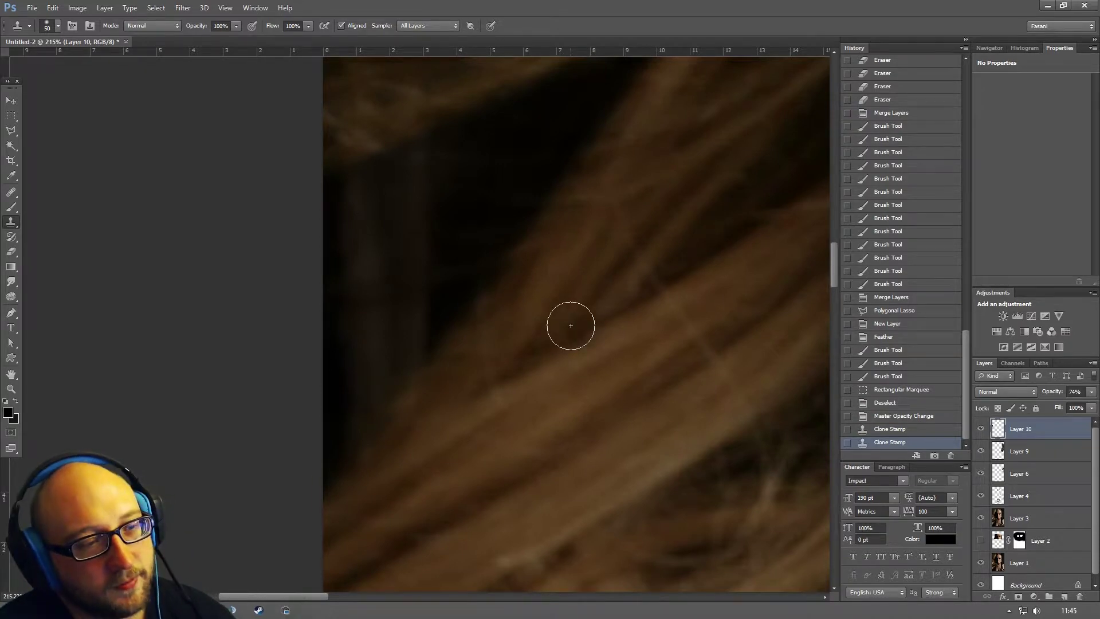
- Add a new layer above Layer 10 and clone the brown hair strands from below the gap over the dark area
scroll(599, 376, "left", 3)
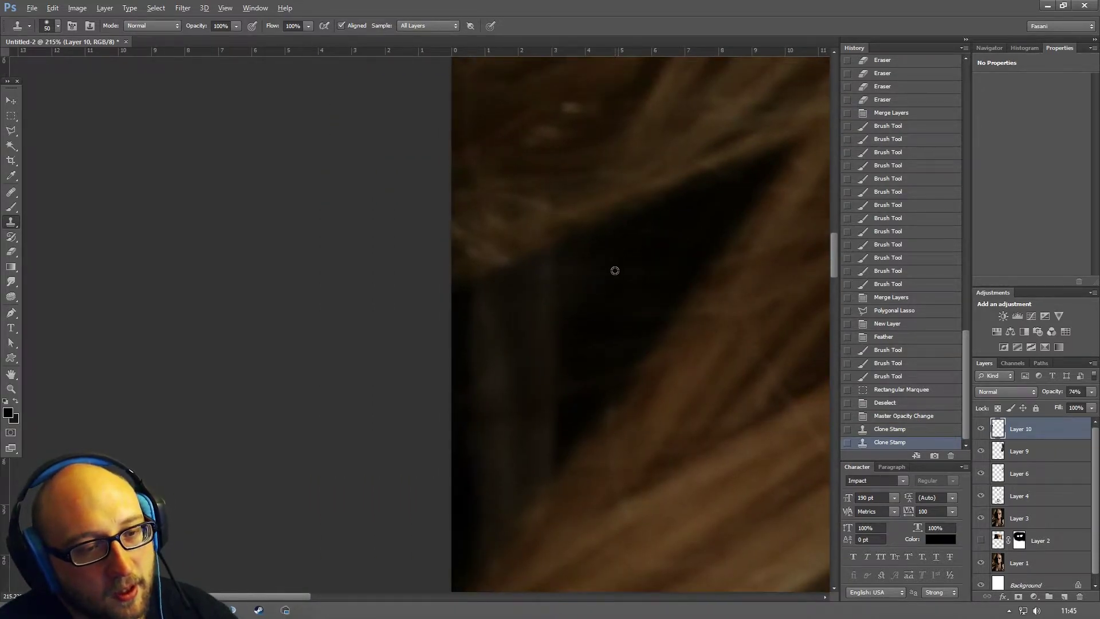
left_click(1065, 597)
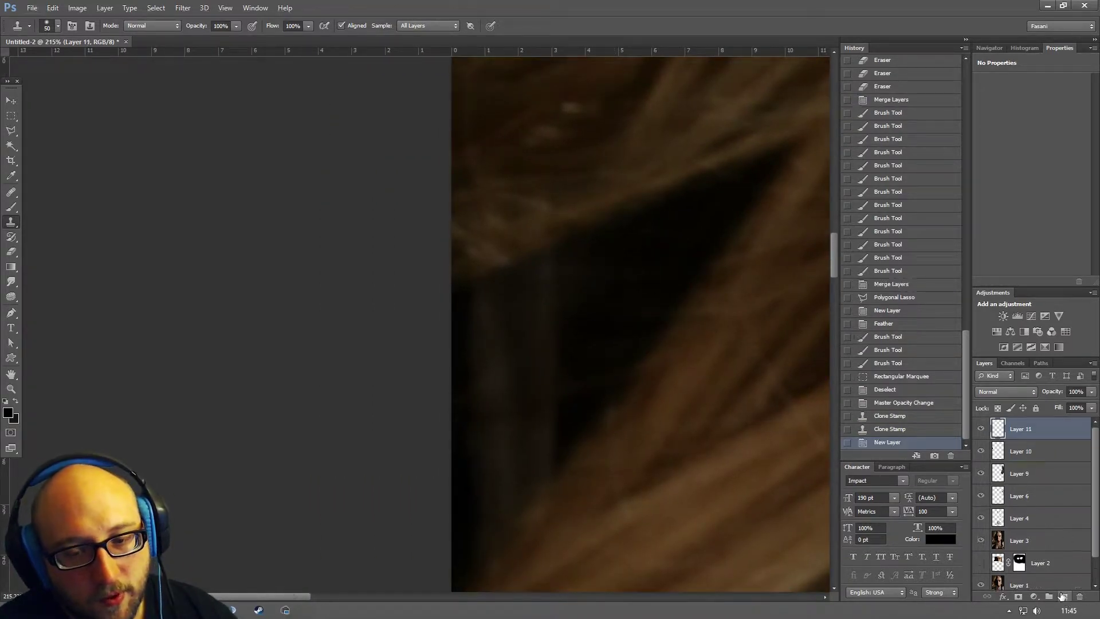
left_click_drag(638, 278, 609, 210)
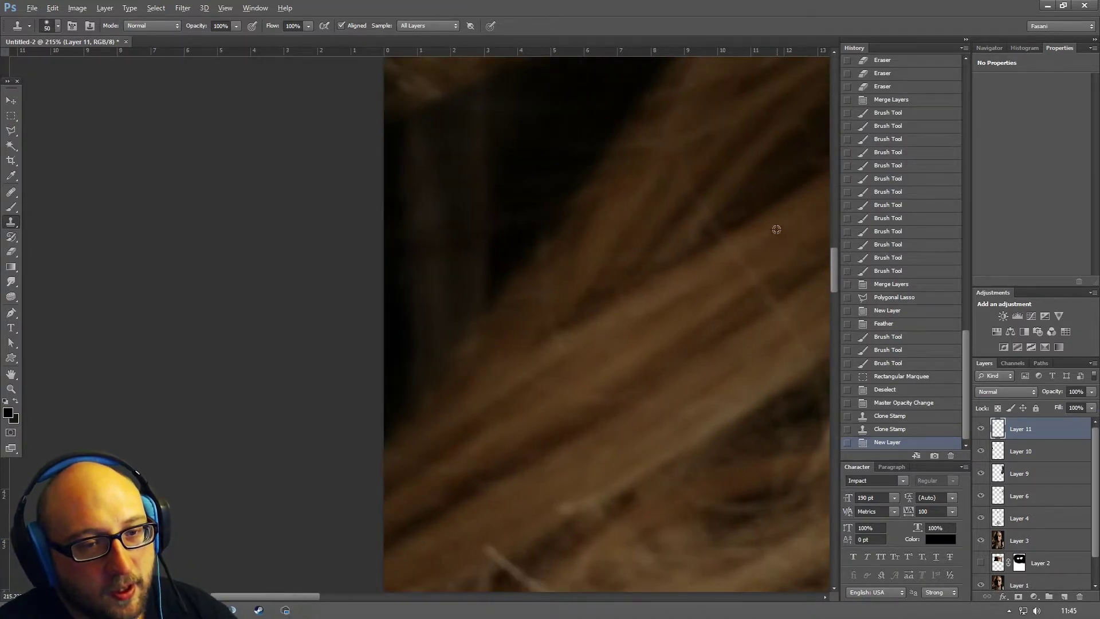
scroll(651, 283, "left", 1)
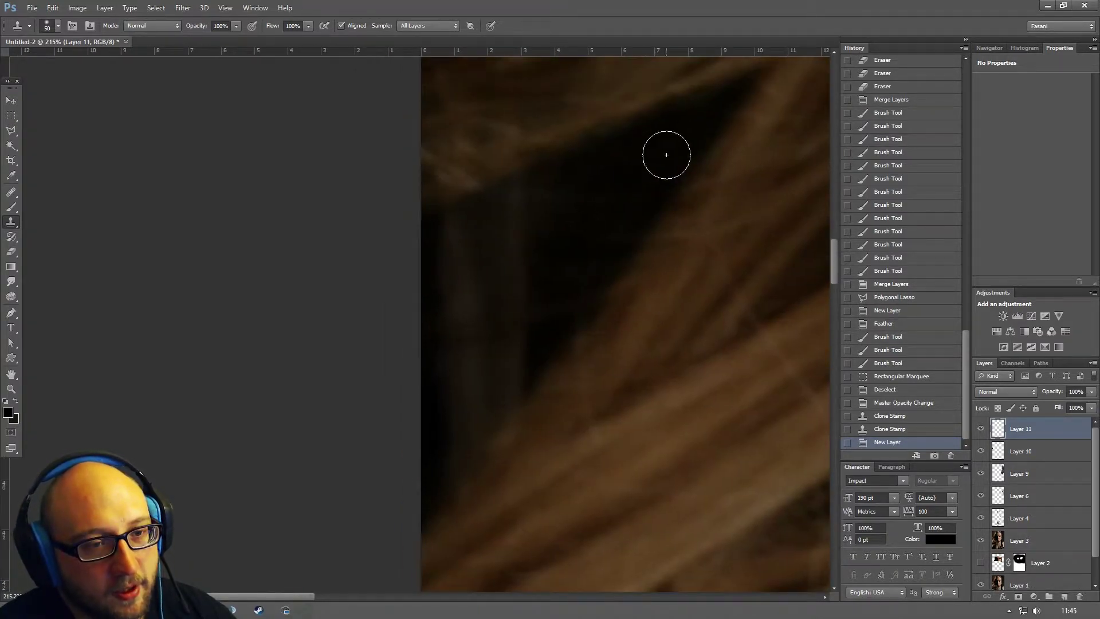
mouse_move(436, 294)
left_mouse_down()
mouse_move(601, 182)
mouse_move(397, 255)
mouse_move(689, 145)
mouse_move(732, 114)
mouse_move(708, 122)
mouse_move(565, 262)
mouse_move(633, 217)
mouse_move(430, 462)
mouse_move(421, 454)
mouse_move(541, 289)
mouse_move(371, 395)
left_mouse_up()
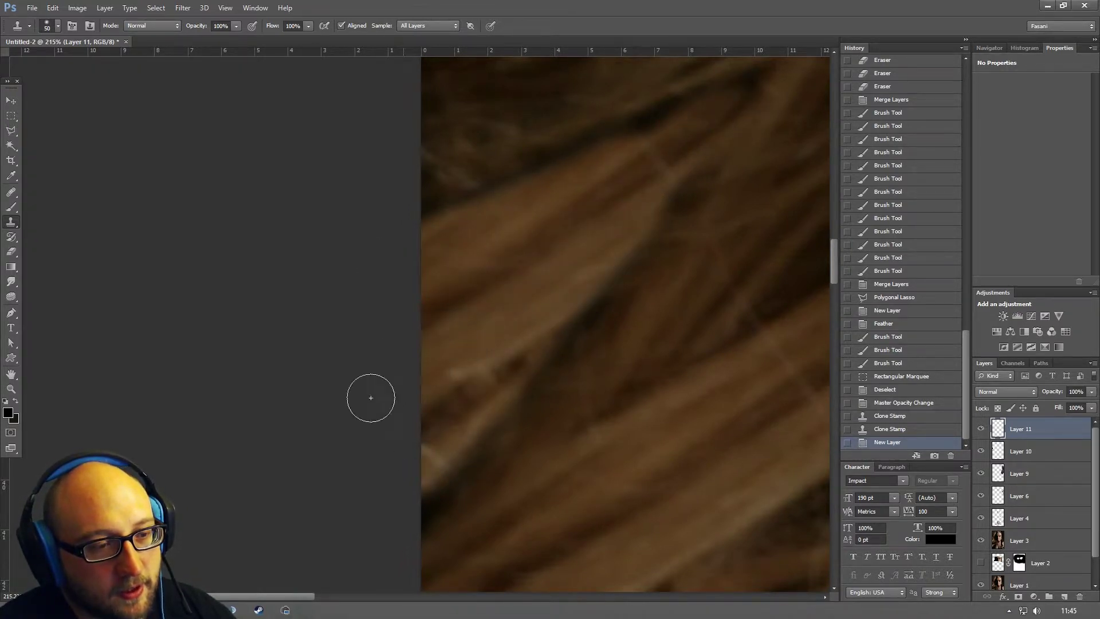
- View the cloned strands at actual pixels and try a different opacity for Layer 11
left_click(11, 389)
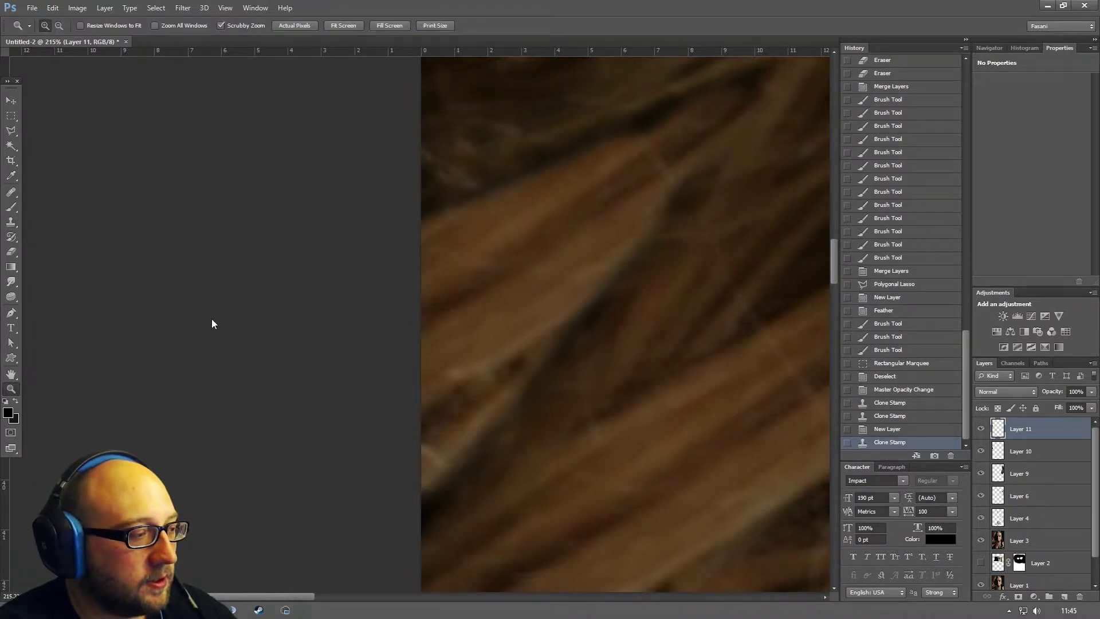
right_click(497, 271)
left_click(506, 291)
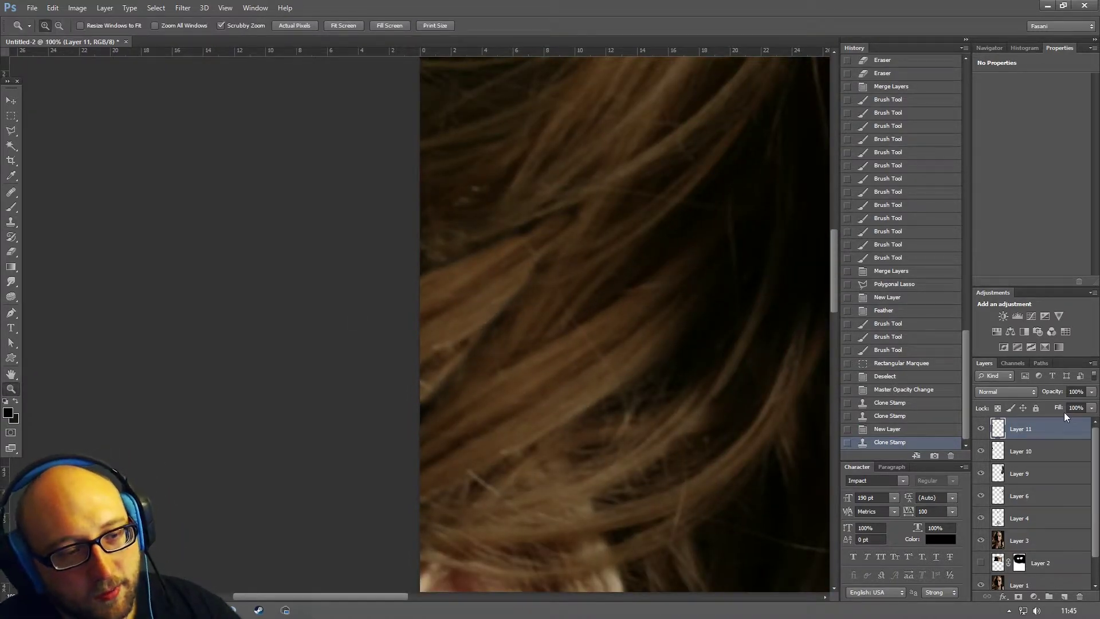
left_click(1092, 392)
mouse_move(1081, 408)
left_mouse_down()
mouse_move(1069, 407)
mouse_move(1091, 403)
left_mouse_up()
- Hide Layer 11 while raising the opacity of Layer 10 to 100%, and show Layer 11 again
left_click(982, 428)
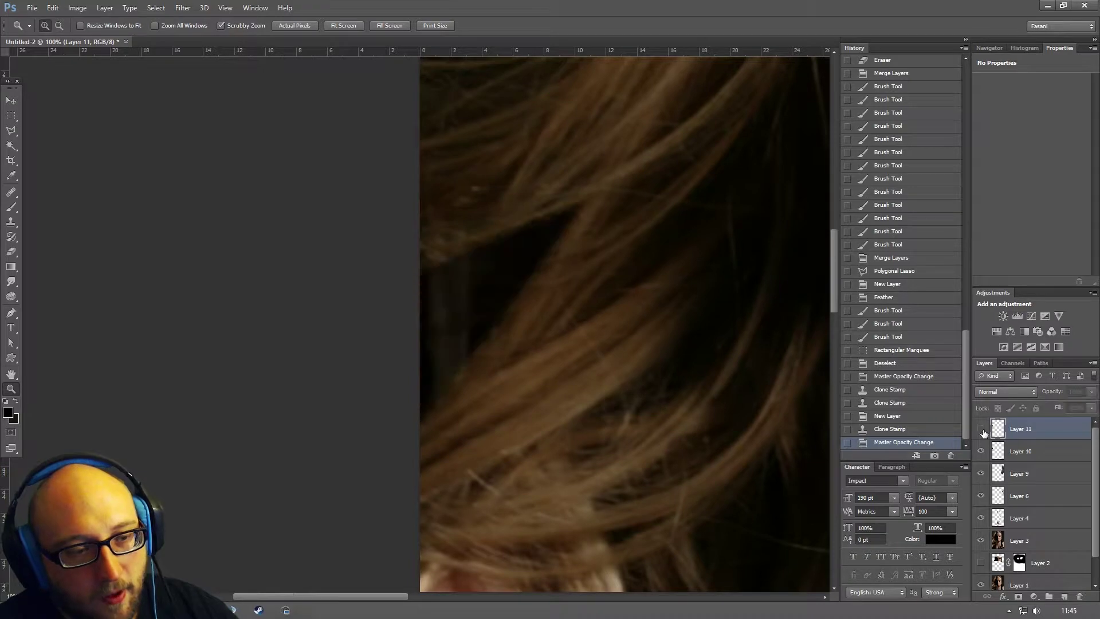
left_click(1031, 451)
left_click(1092, 392)
left_click_drag(1083, 404, 1095, 405)
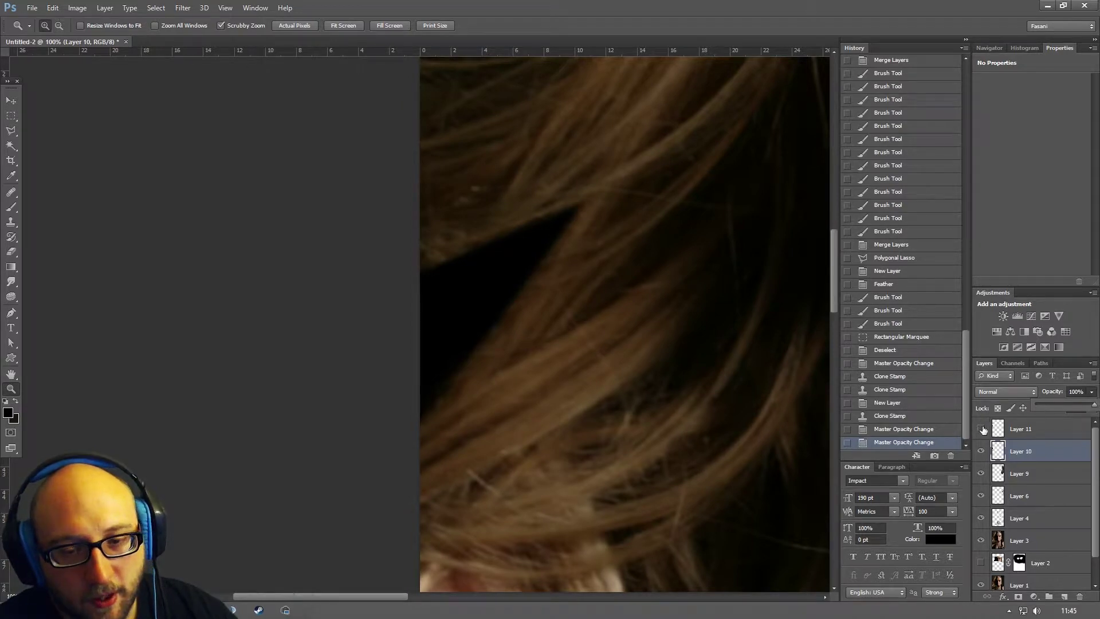
left_click(982, 429)
- Reduce the opacity of Layer 11 to 56% so the cloned strands blend into the black gap
left_click(1053, 431)
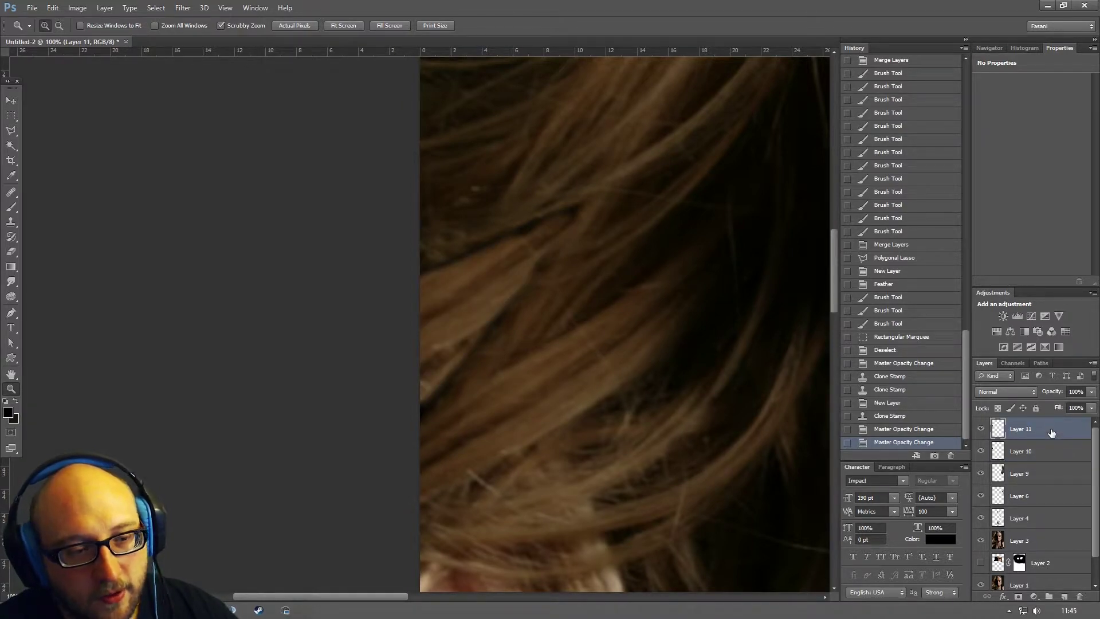
left_click(1092, 393)
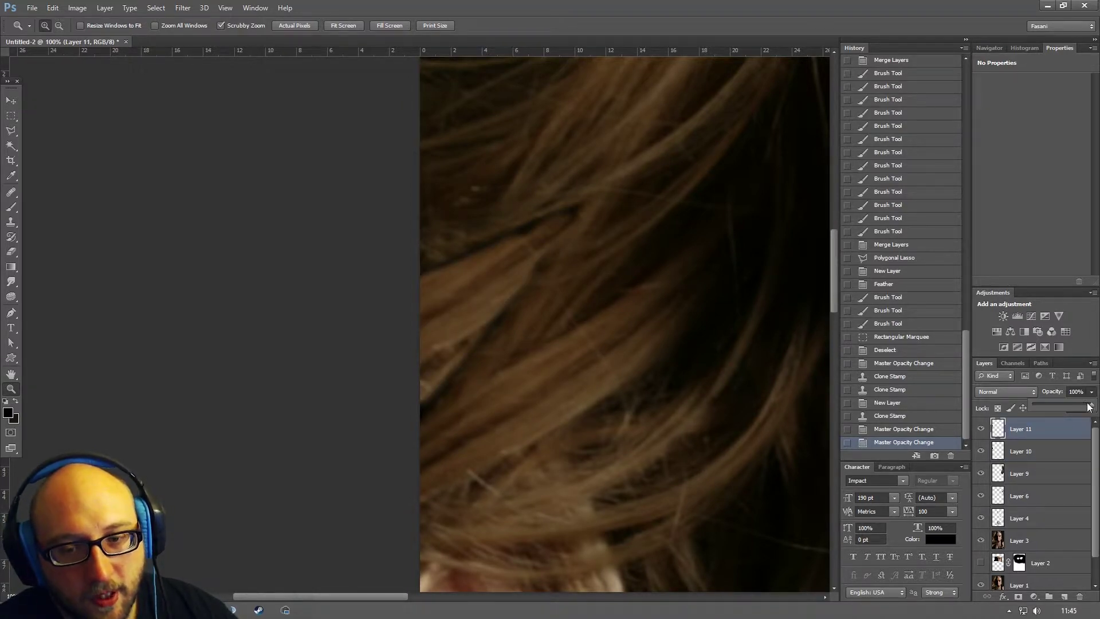
left_click_drag(1058, 402, 1076, 406)
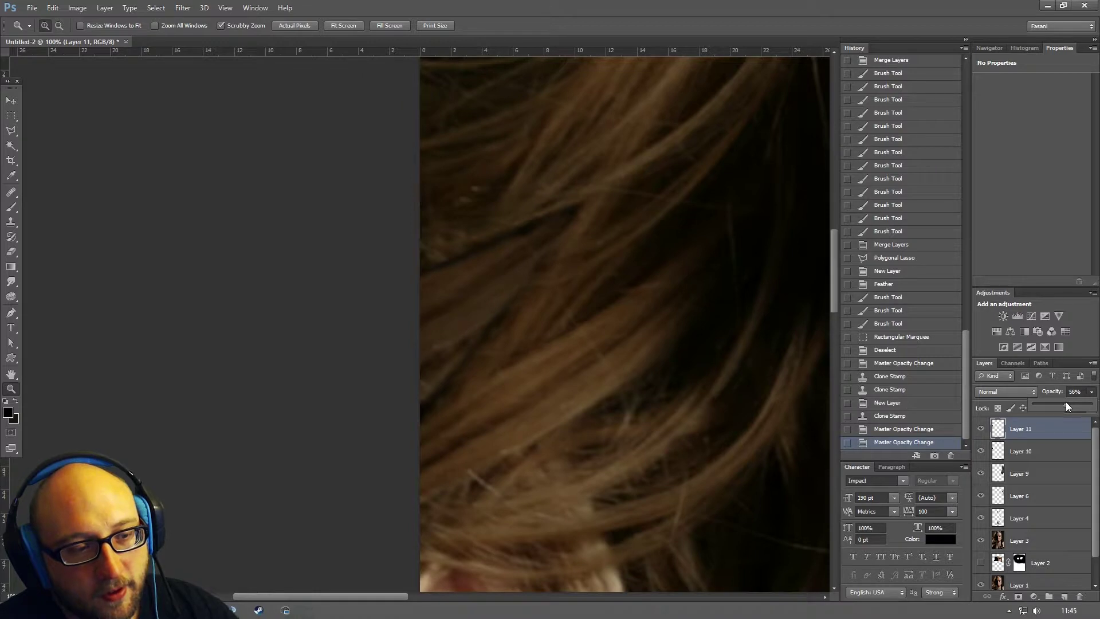
left_click_drag(1065, 403, 1066, 403)
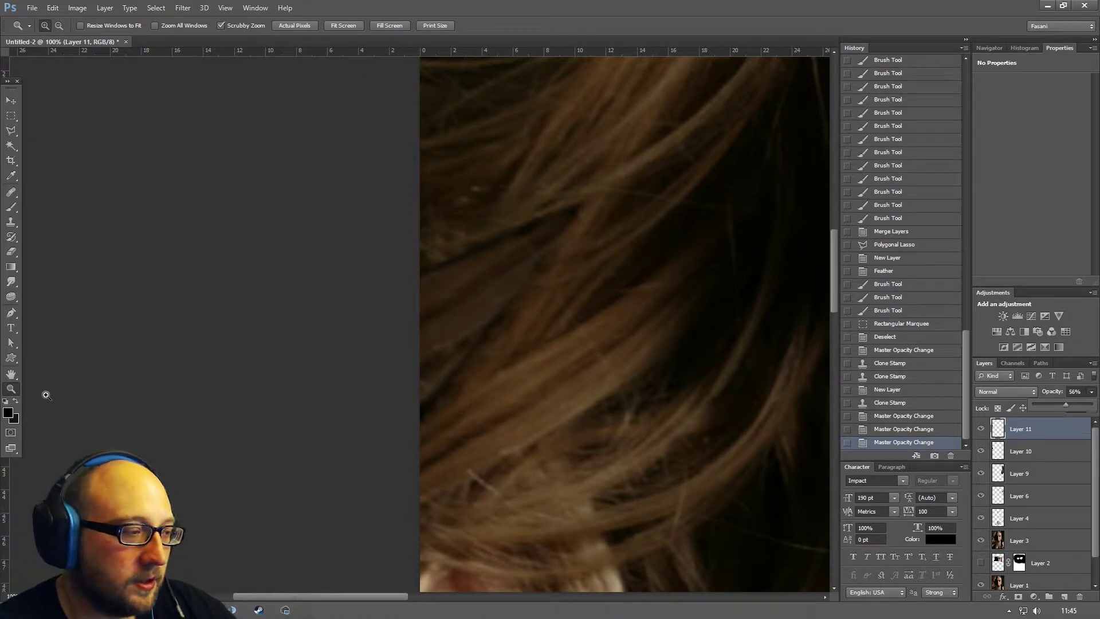
right_click(417, 314)
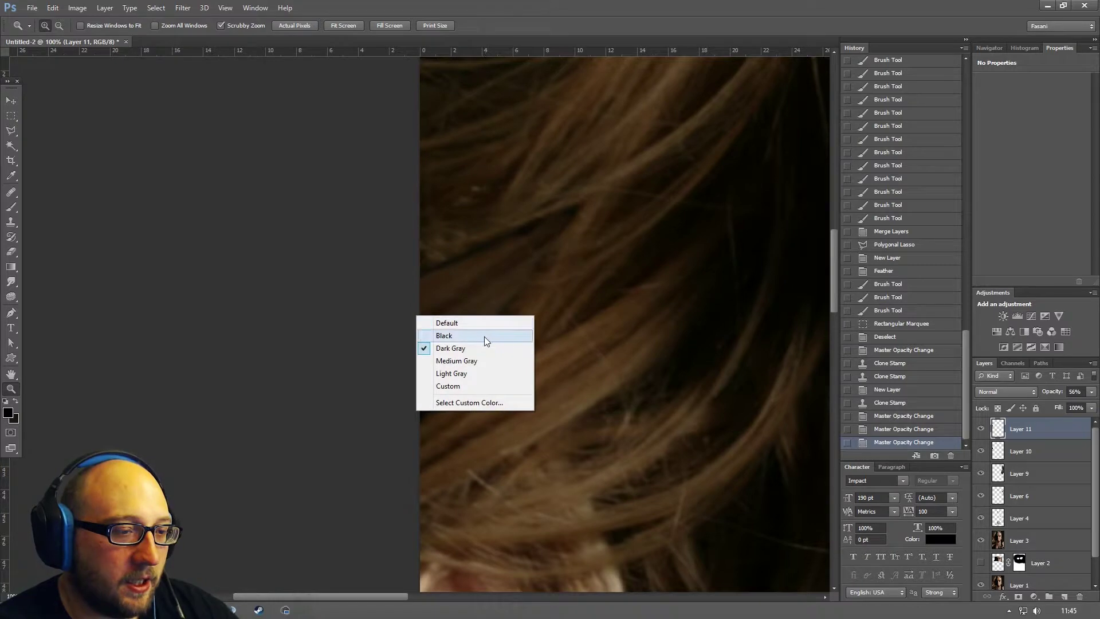
- Compare the retouched hair with Layer 10 and Layer 11 switched off and on at a reduced zoom
left_click(12, 389)
right_click(582, 279)
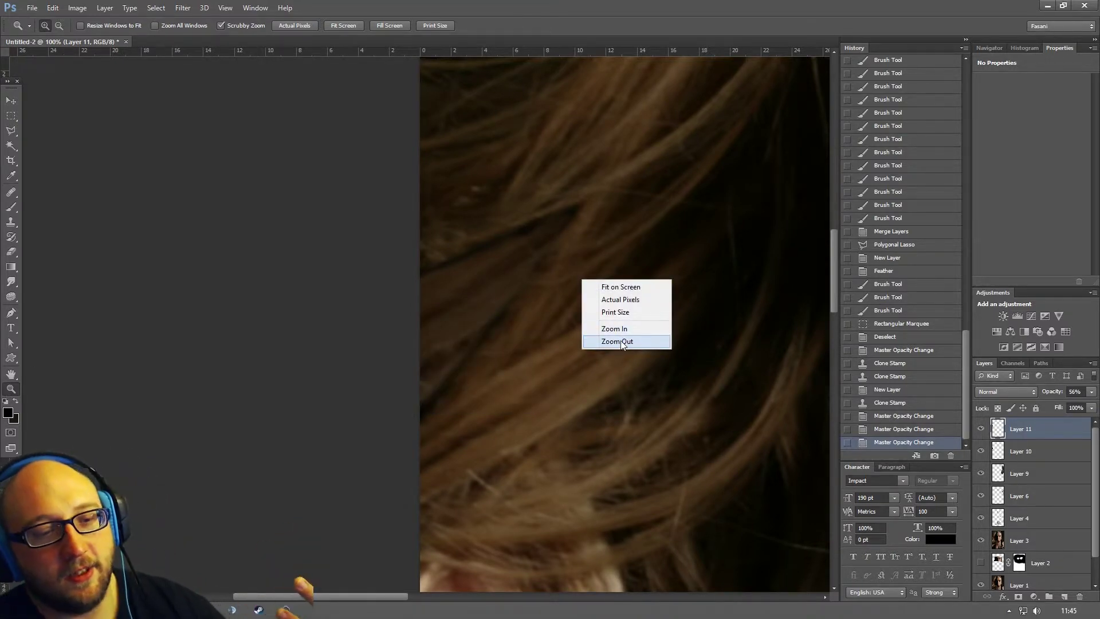
left_click(593, 338)
right_click(578, 306)
left_click(614, 357)
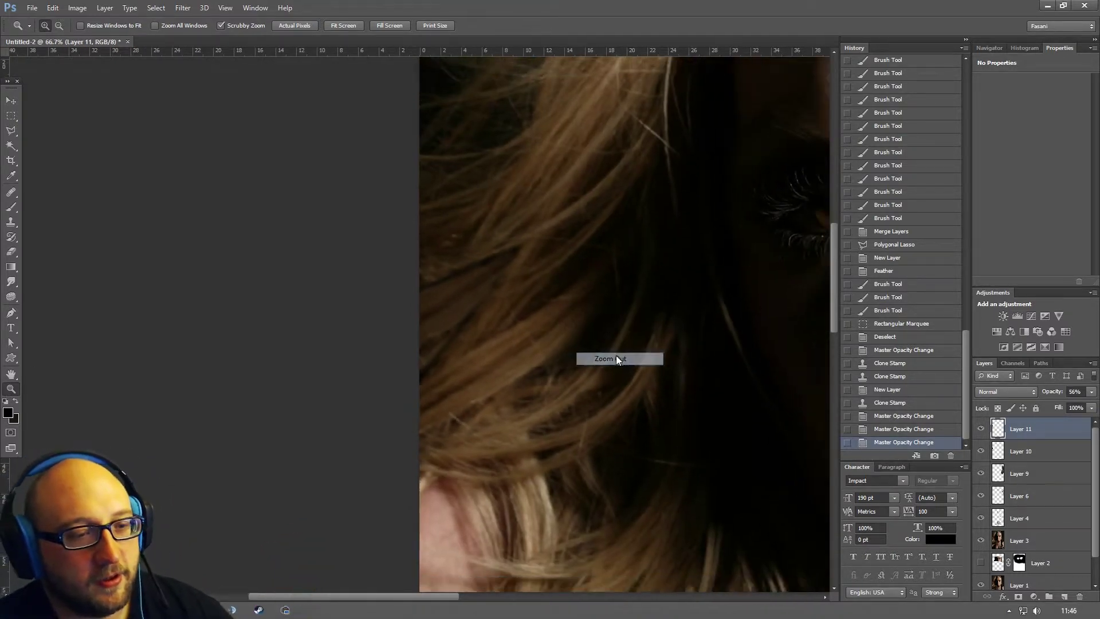
right_click(512, 265)
left_click(551, 329)
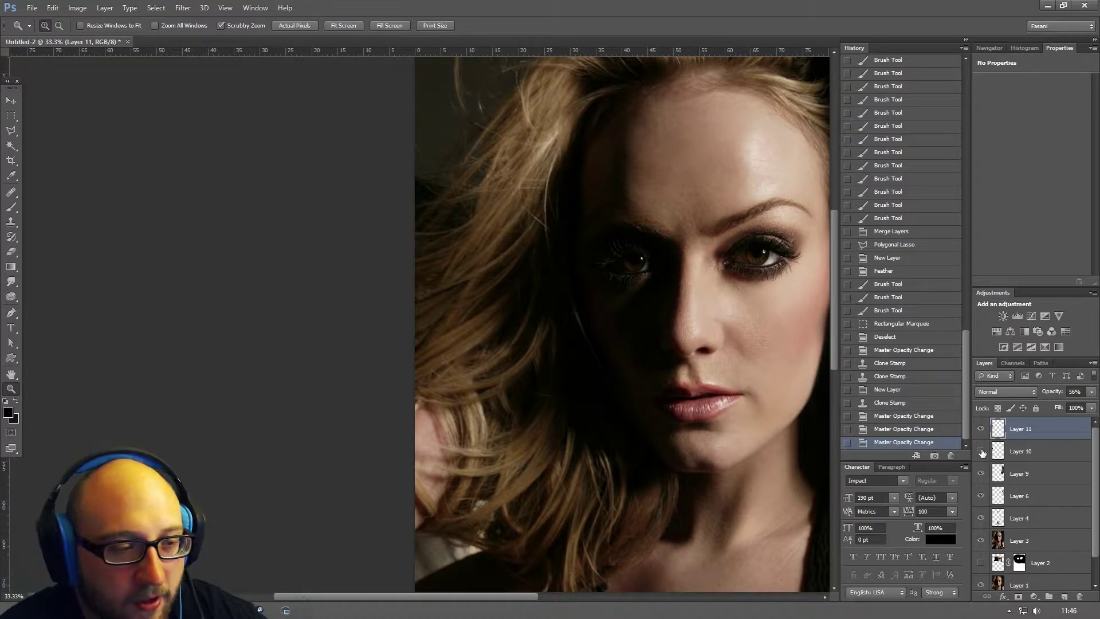
left_click(982, 452)
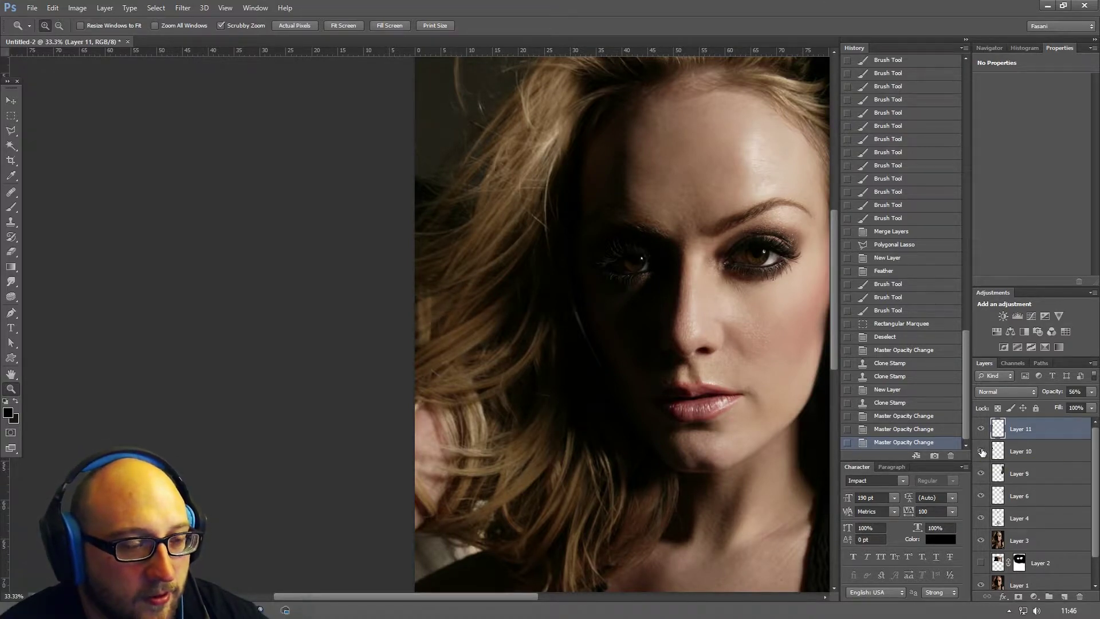
left_click(982, 451)
left_click(982, 431)
left_click(981, 431)
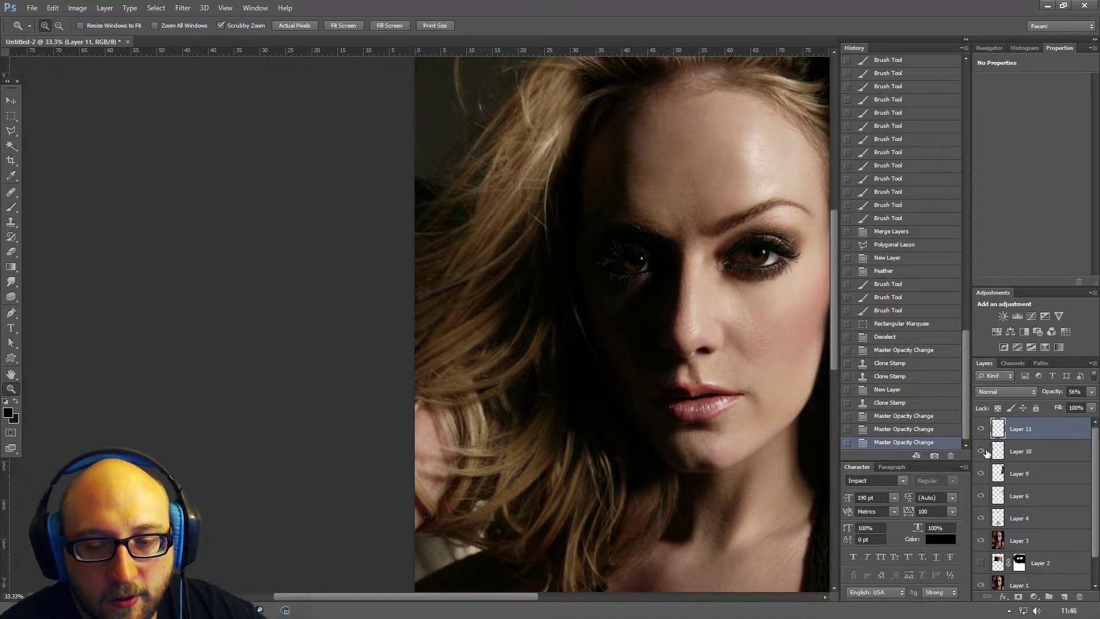
- Hide Layer 10 and raise the opacity of Layer 11 to 100%
left_click(982, 452)
left_click(1092, 393)
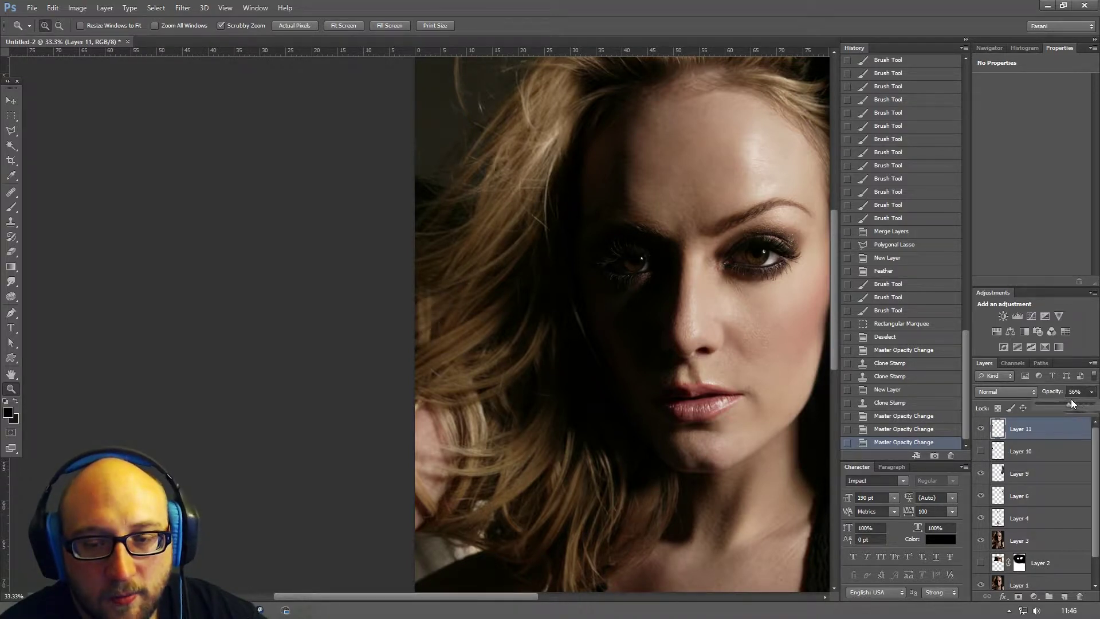
left_click_drag(1071, 402, 1094, 404)
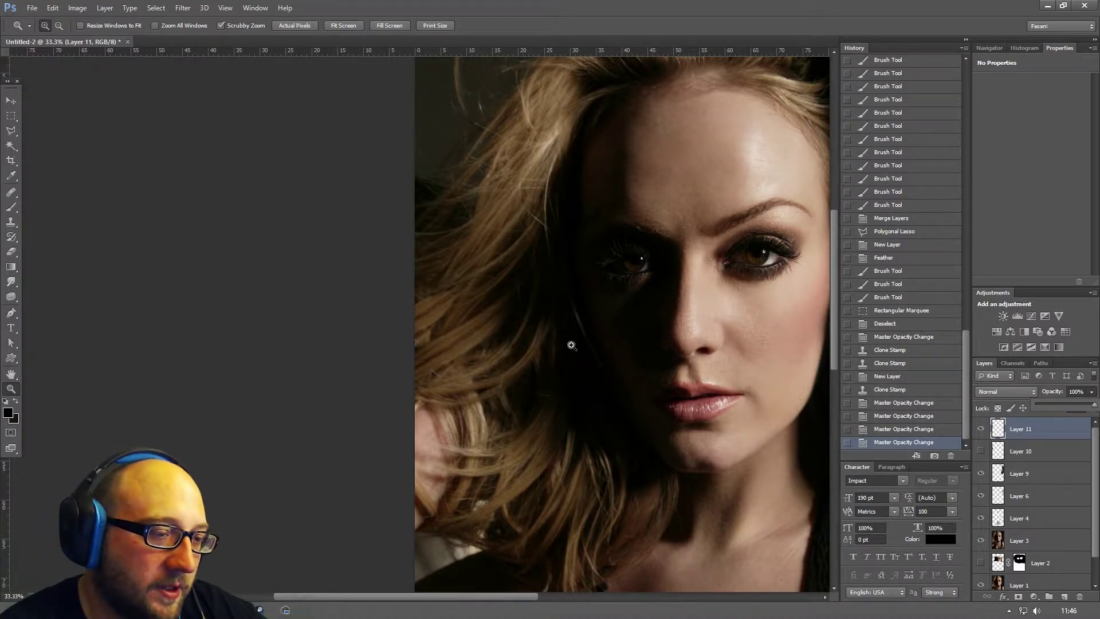
- Sample a brown from the hair beside the image's left edge for the Brush and reduce the brush size to 50 px
left_click_drag(427, 302, 446, 303)
left_click(446, 302)
left_click(11, 207)
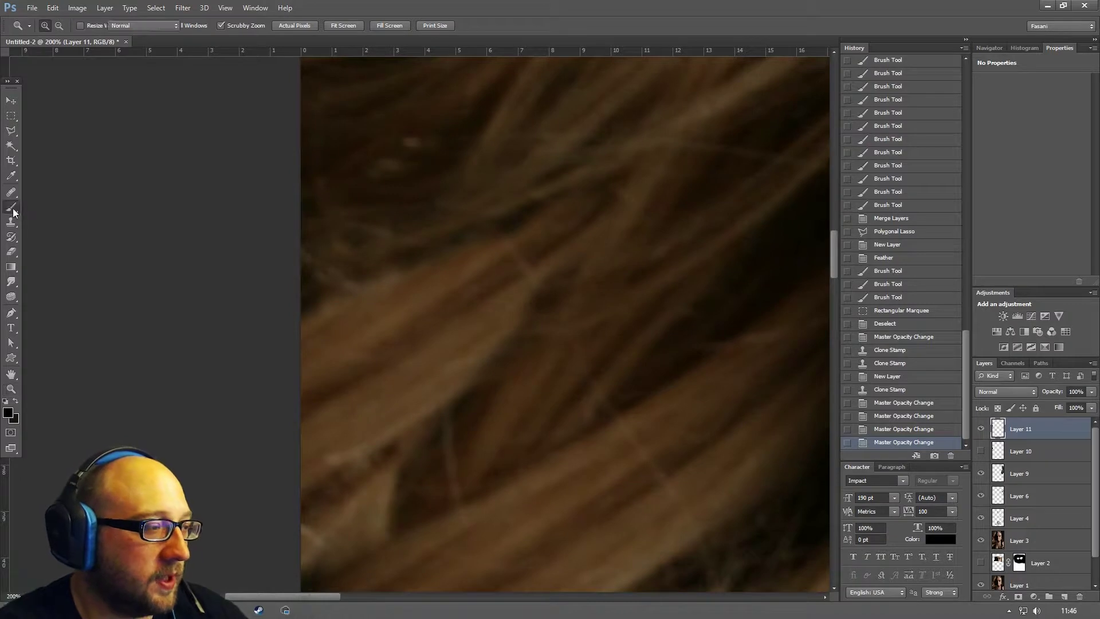
left_click(404, 306, "alt")
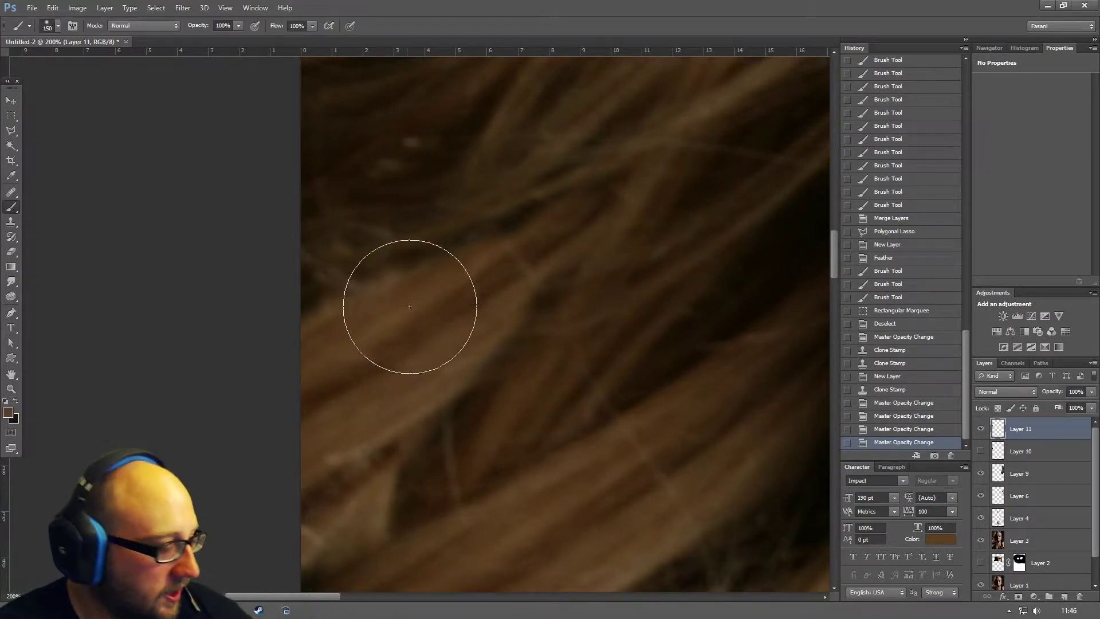
key("bracketleft")
key("bracketleft")
key("bracketleft")
key("bracketleft")
key("bracketleft")
key("bracketleft")
key("bracketleft")
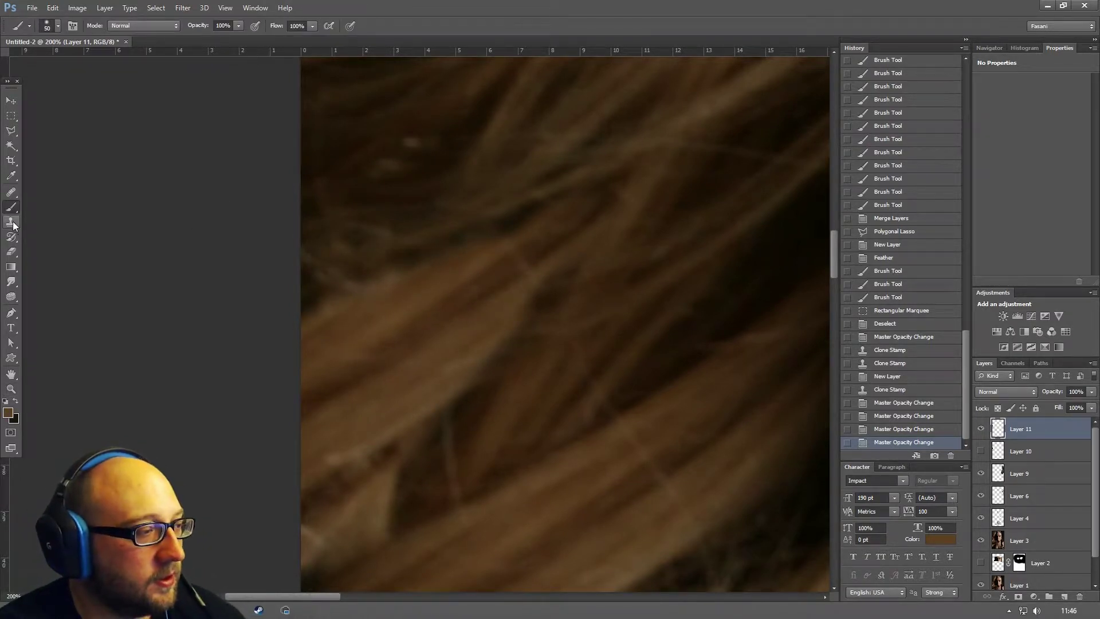
- Clone brown hair along the lock at the image's left edge on Layer 11 with a 50 px Clone Stamp
left_click(11, 223)
left_click_drag(556, 455, 518, 258)
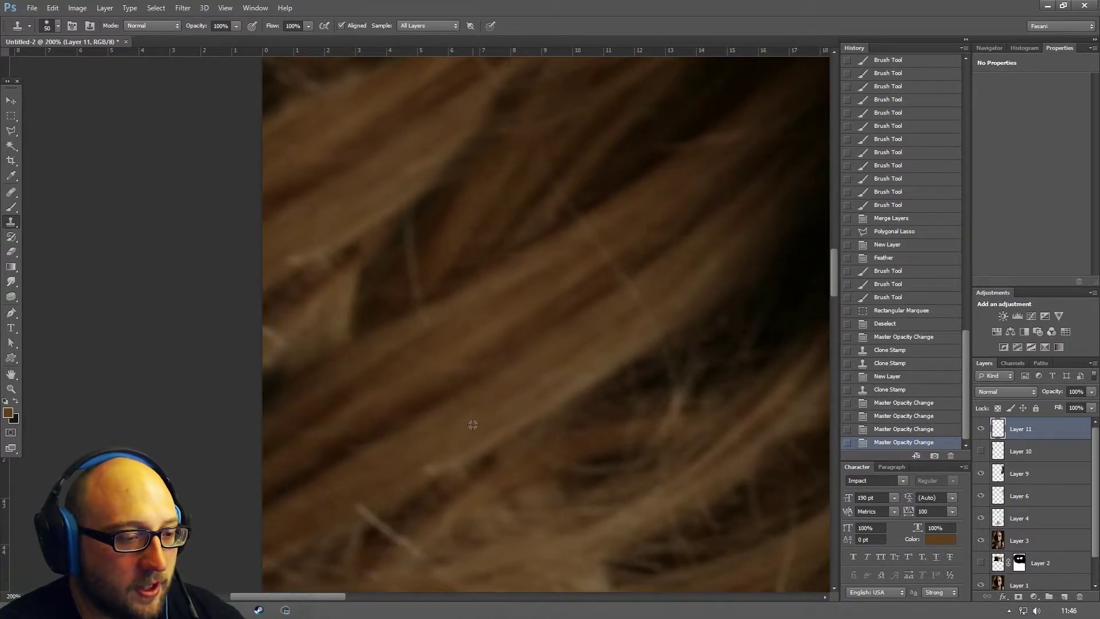
scroll(473, 425, "up", 3)
scroll(473, 425, "left", 2)
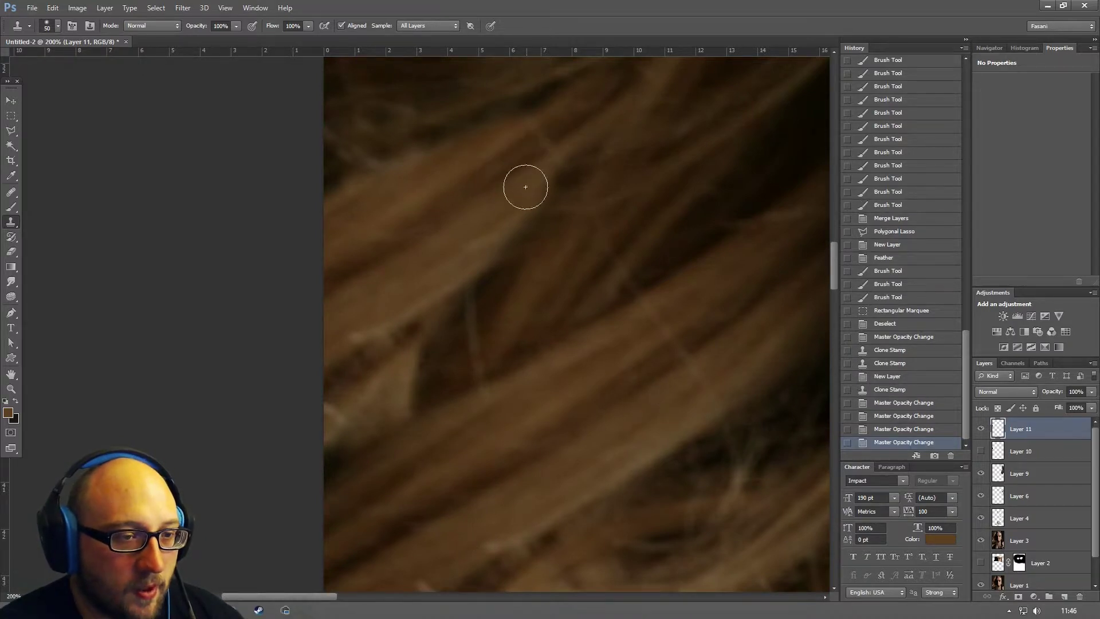
mouse_move(560, 120)
left_mouse_down()
mouse_move(448, 209)
mouse_move(315, 289)
left_mouse_up()
scroll(447, 433, "up", 3)
scroll(447, 433, "left", 1)
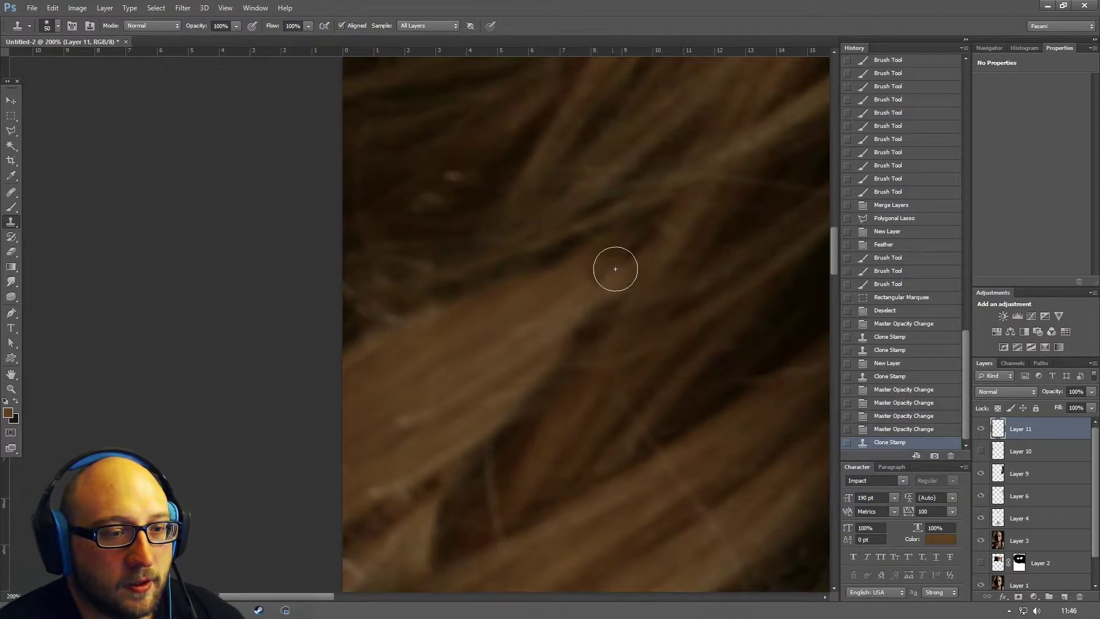
left_click_drag(631, 238, 531, 311)
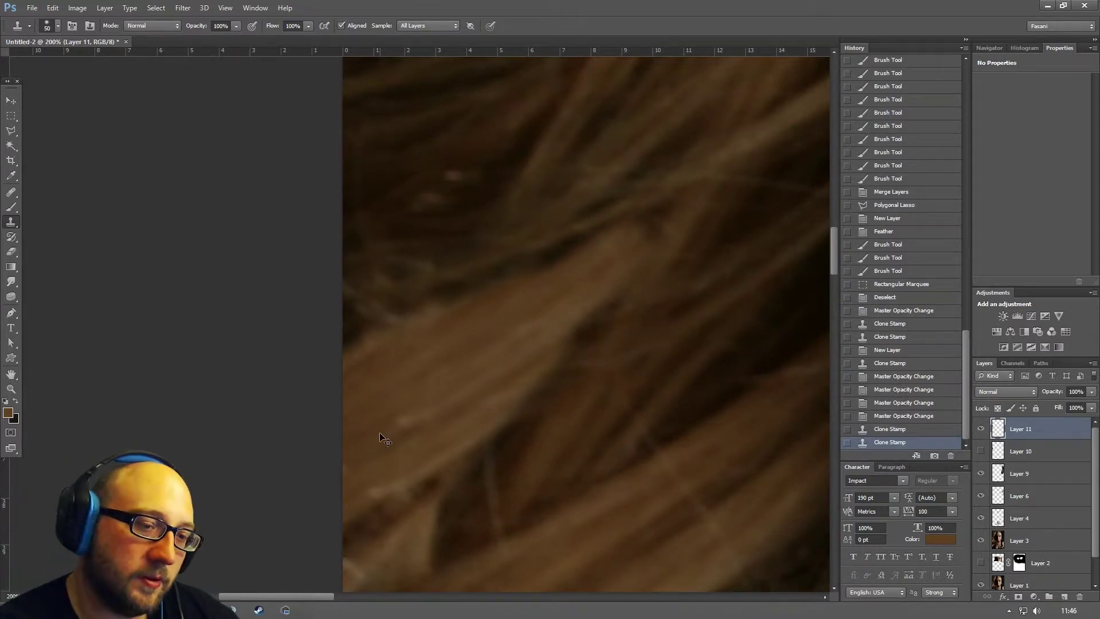
- Erase the excess cloned hair below and above the lock at the image's left edge with an 80 px Eraser
key("z")
right_click(431, 358)
left_click(453, 380)
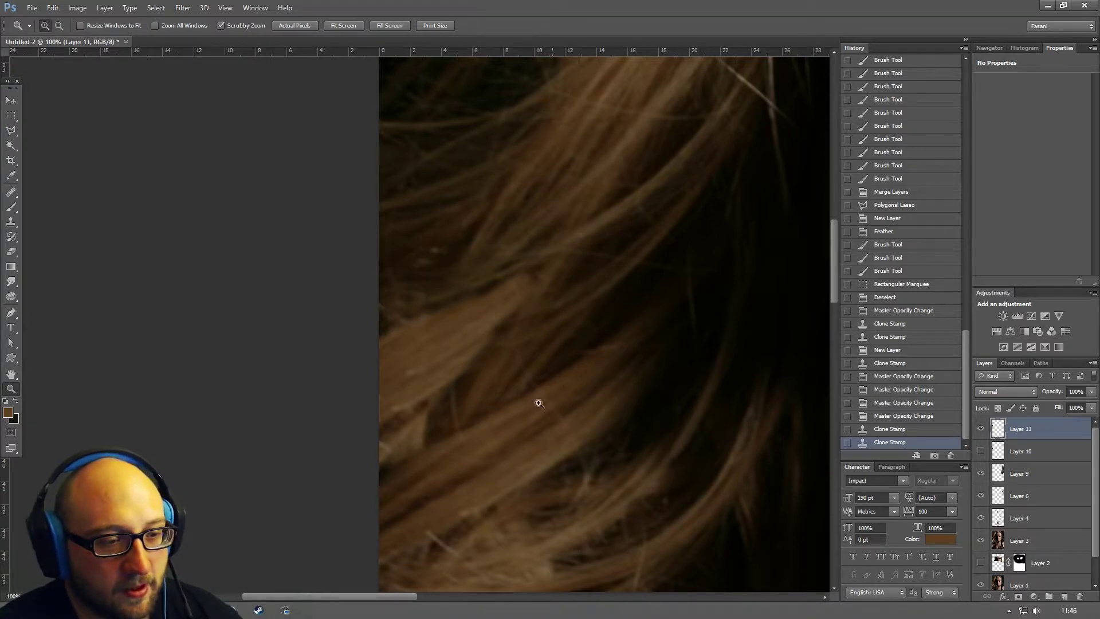
right_click(572, 381)
left_click(575, 385)
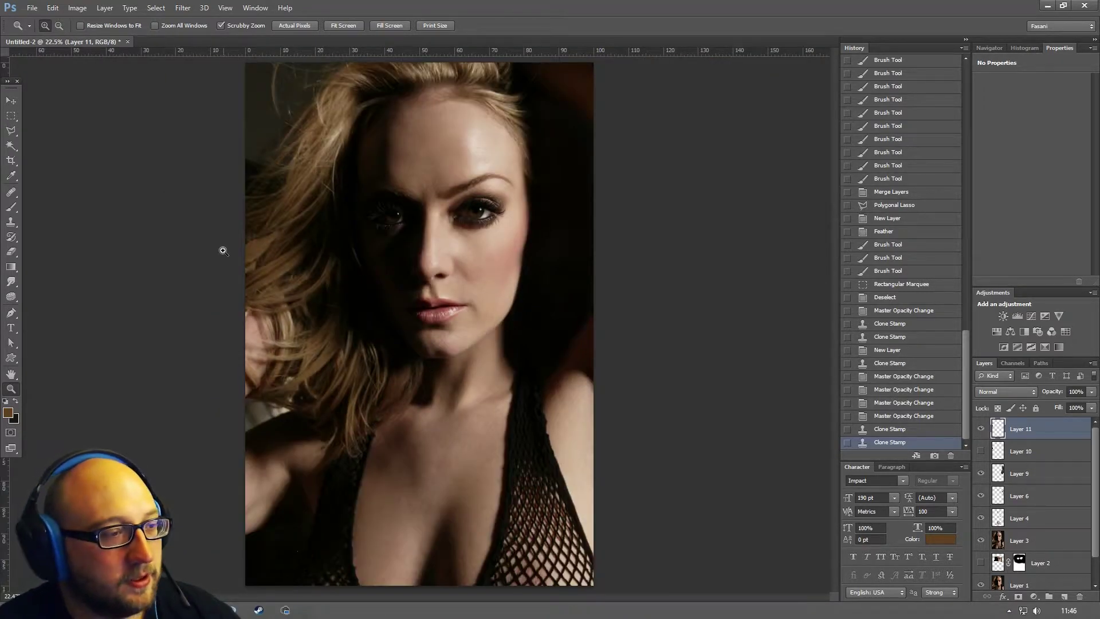
left_click_drag(278, 245, 238, 324)
left_click(11, 252)
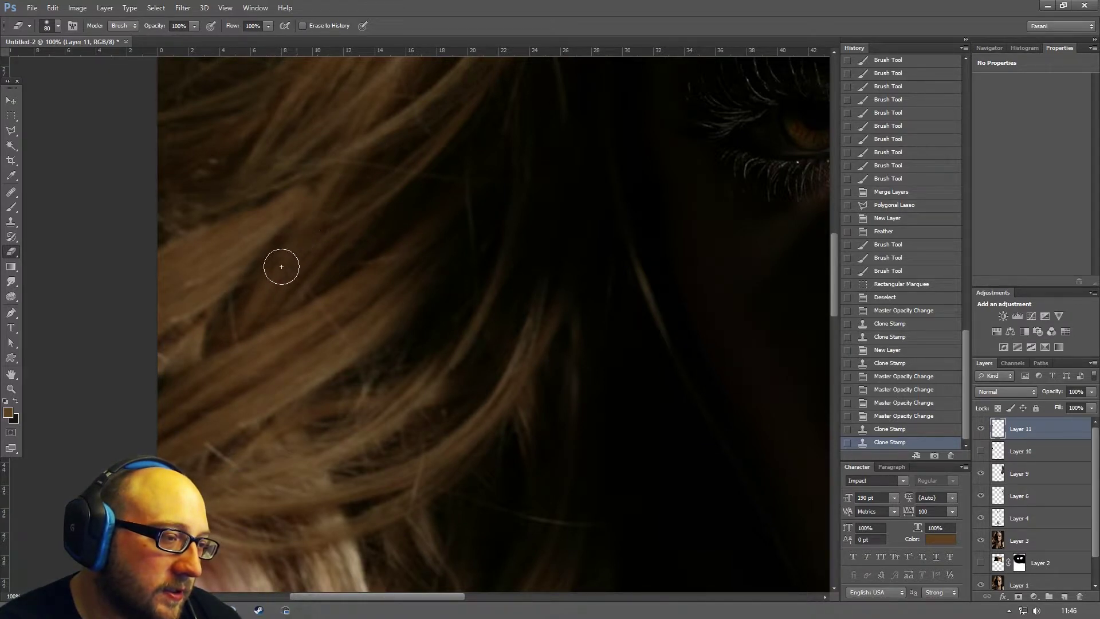
left_click_drag(216, 331, 251, 342)
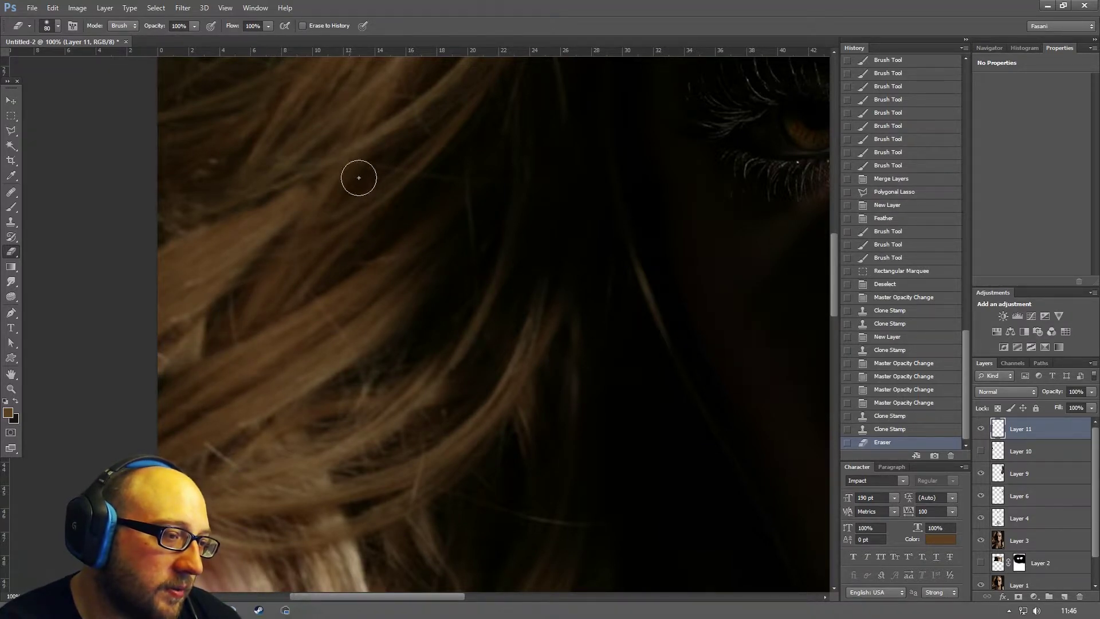
left_click_drag(241, 197, 115, 255)
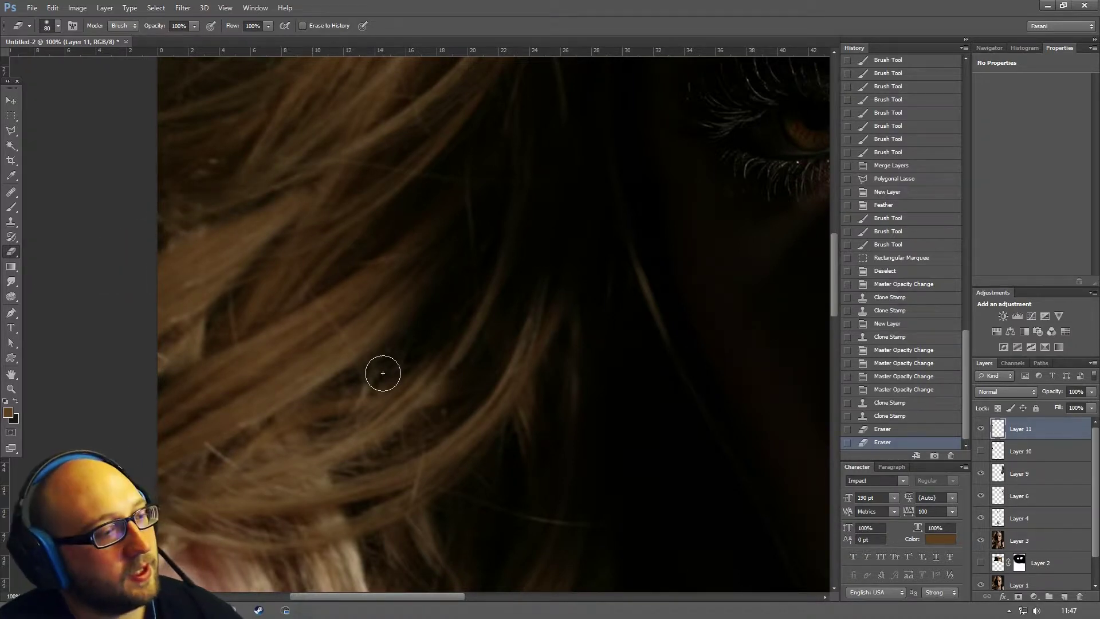
- Clone more hair strands along the upper edge of the lock where it meets the image's left edge
mouse_move(393, 361)
left_mouse_down()
mouse_move(637, 402)
mouse_move(631, 388)
left_mouse_up()
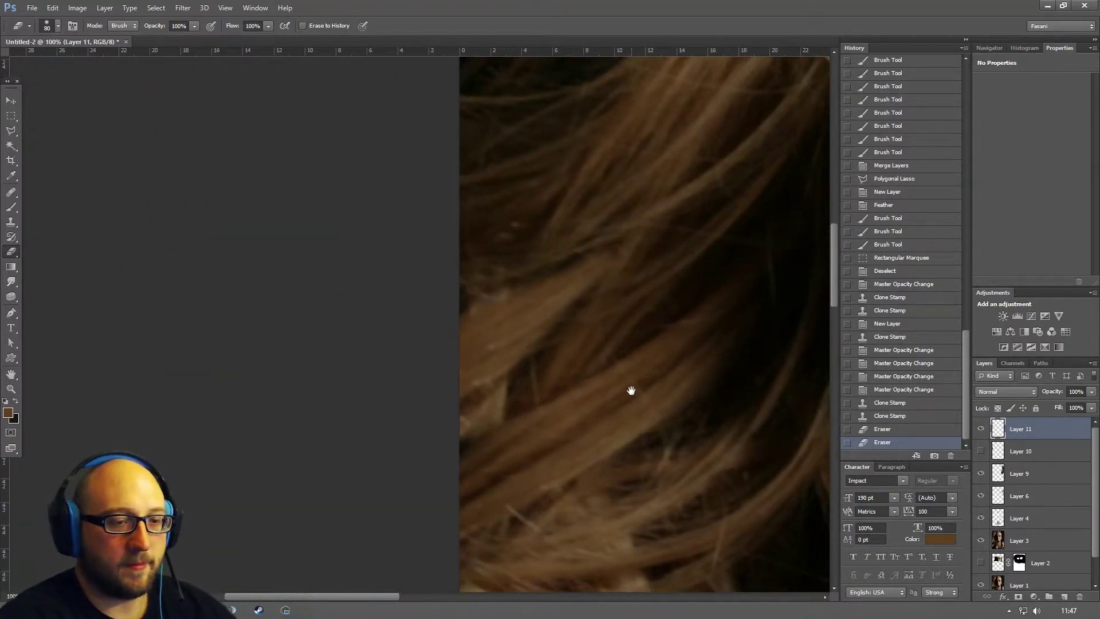
key("ctrl+0")
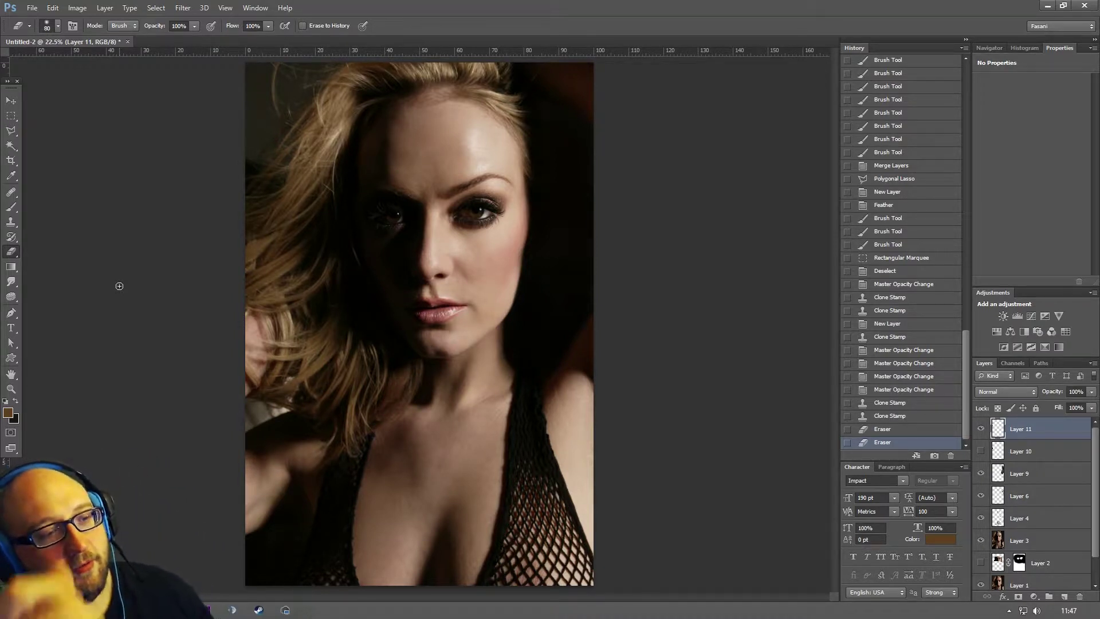
left_click(11, 389)
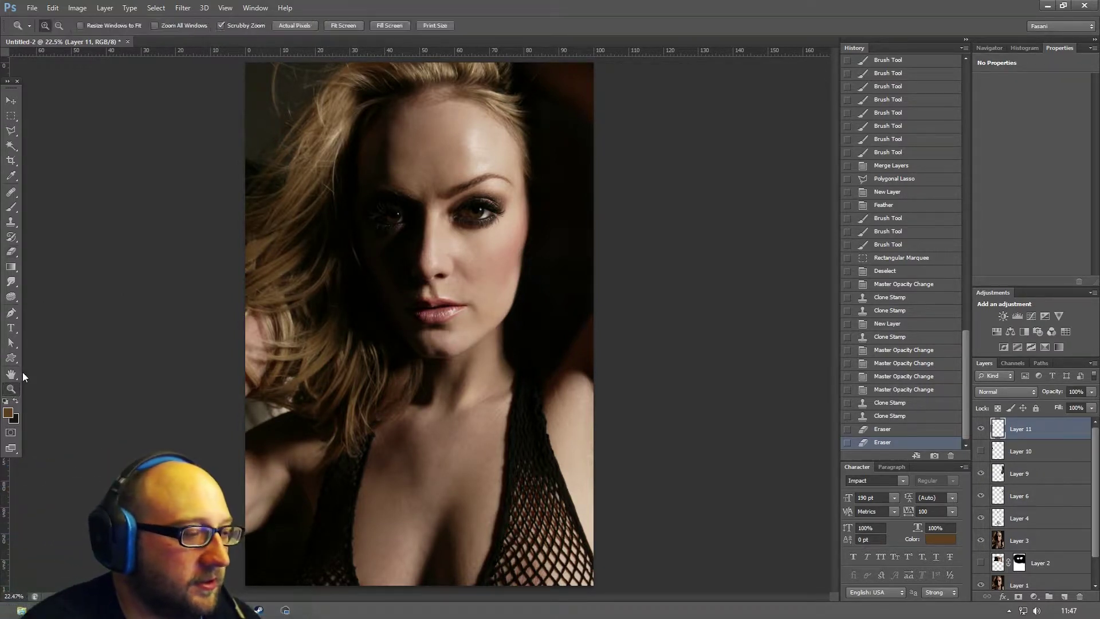
left_click_drag(240, 232, 233, 297)
left_click(11, 222)
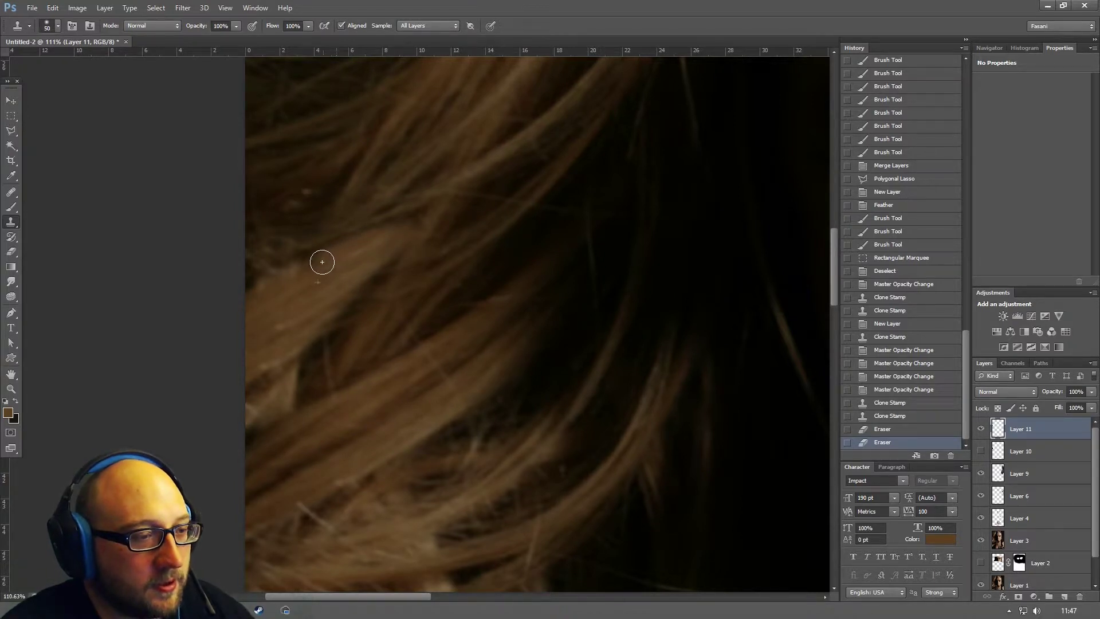
left_click_drag(250, 290, 157, 322)
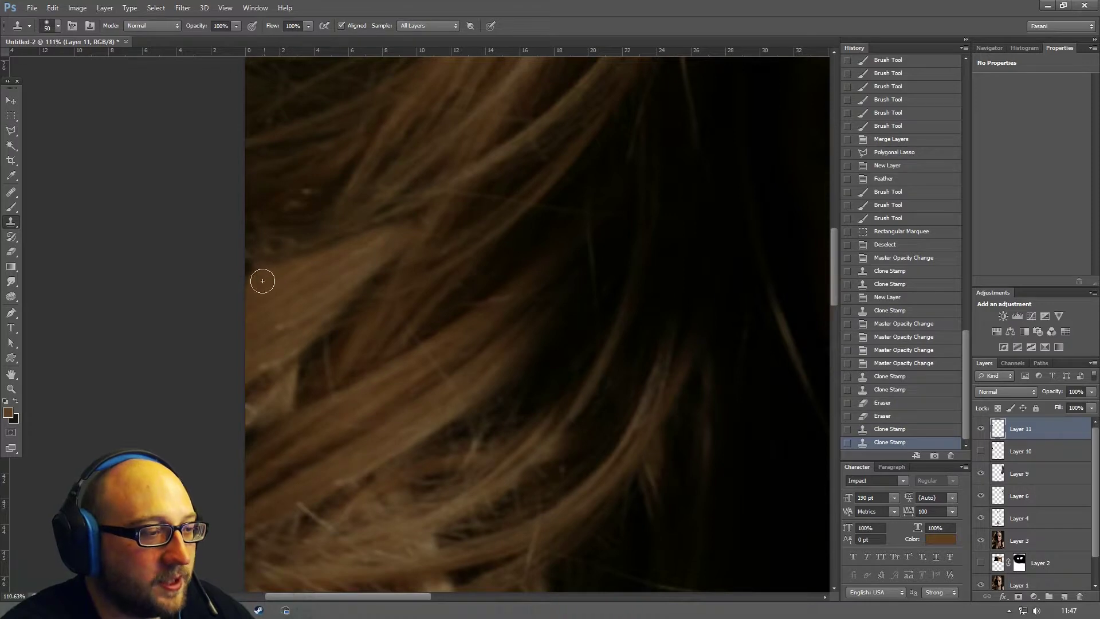
left_click_drag(263, 280, 160, 317)
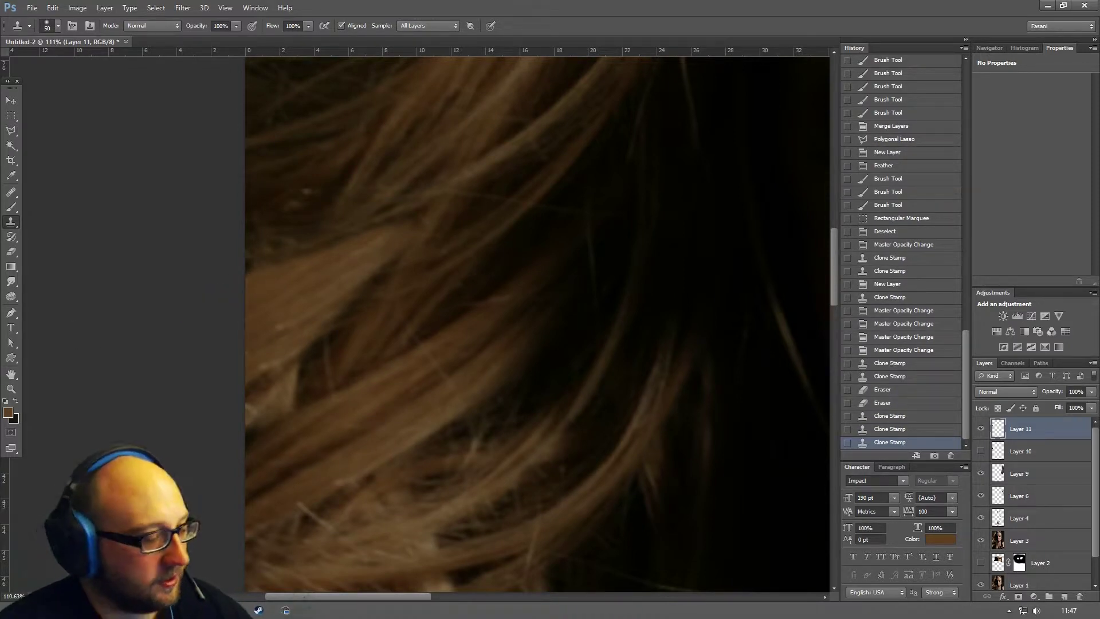
- Compare the whole portrait with Layer 11 hidden and shown
key("ctrl+0")
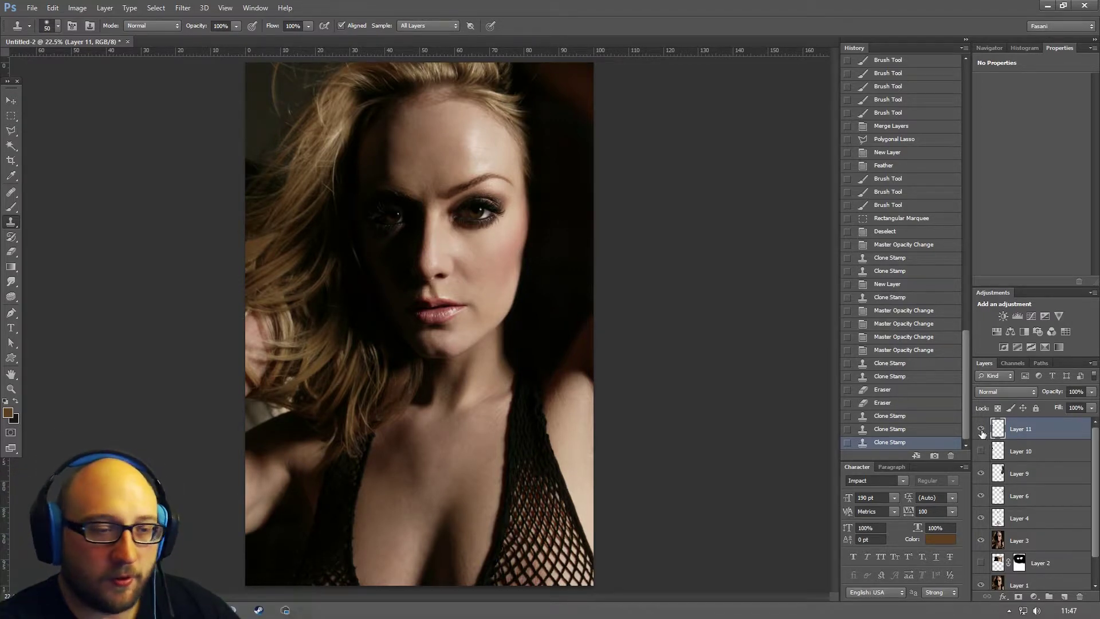
left_click(982, 431)
left_click(982, 431)
left_click(982, 431)
left_click(982, 431)
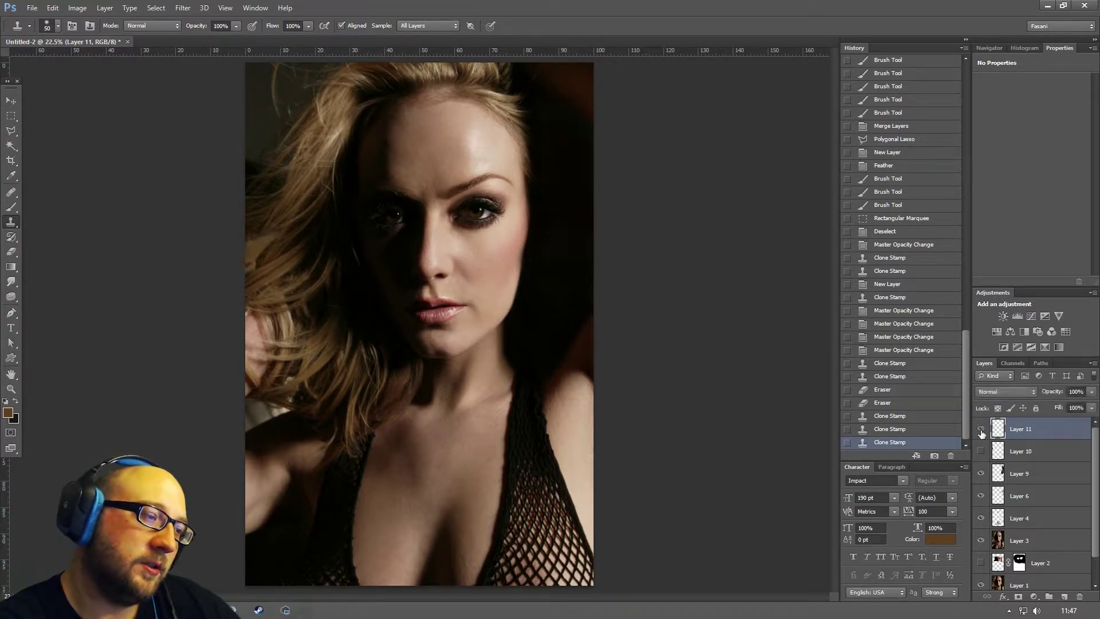
left_click(981, 431)
left_click(982, 431)
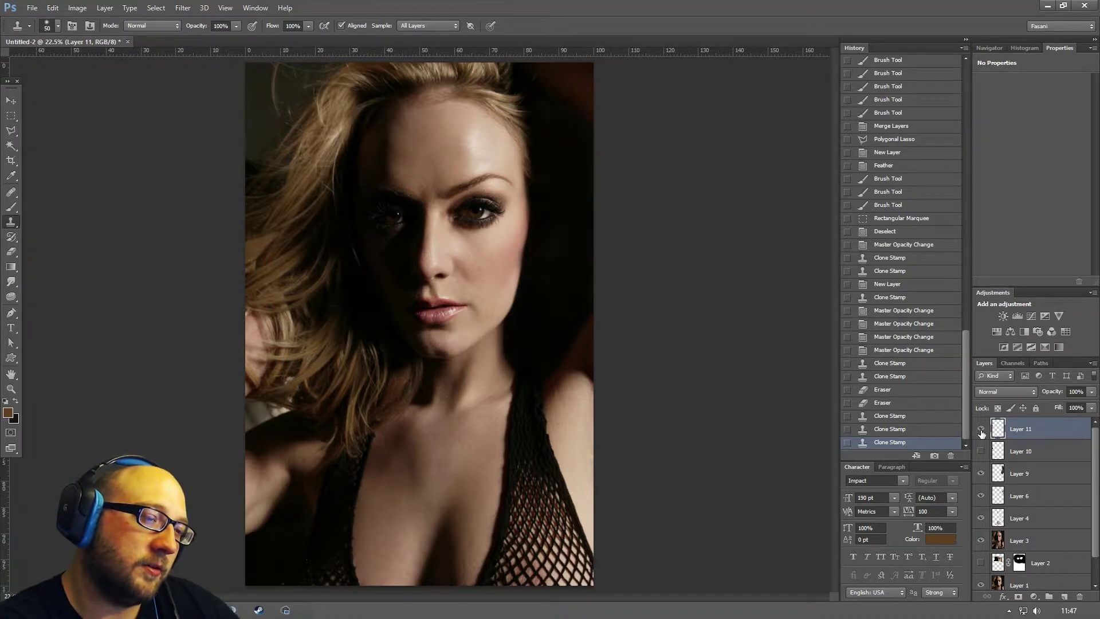
left_click(982, 431)
left_click(982, 431)
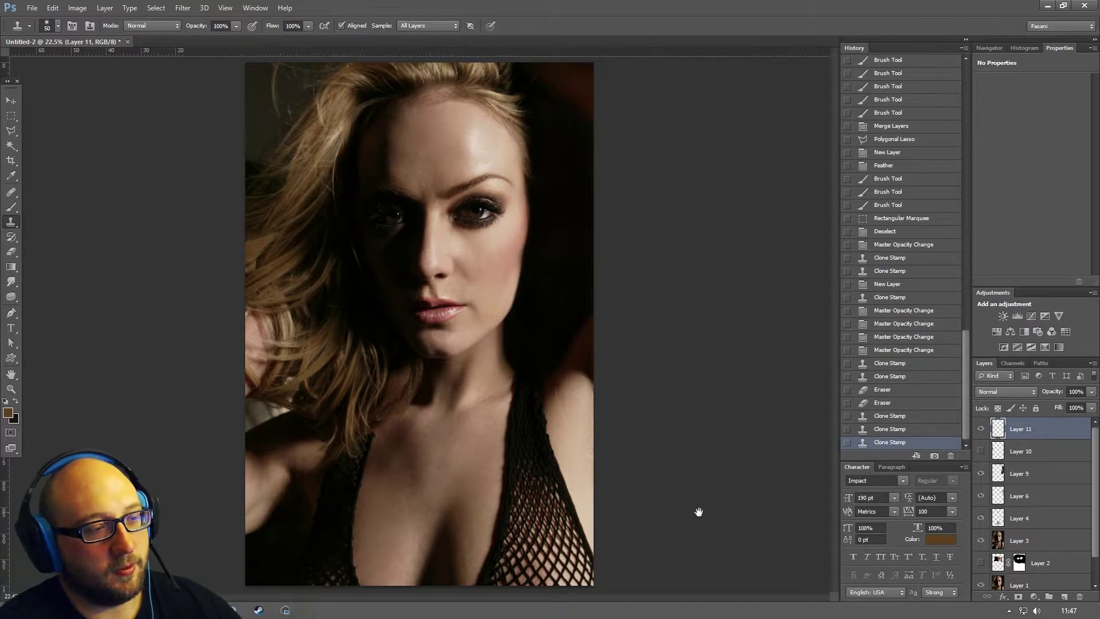
- Paint sampled dark brown over the light strands between the two hair locks at the image's left edge, using a 50 px Brush
left_click(11, 390)
left_click_drag(267, 232, 188, 322)
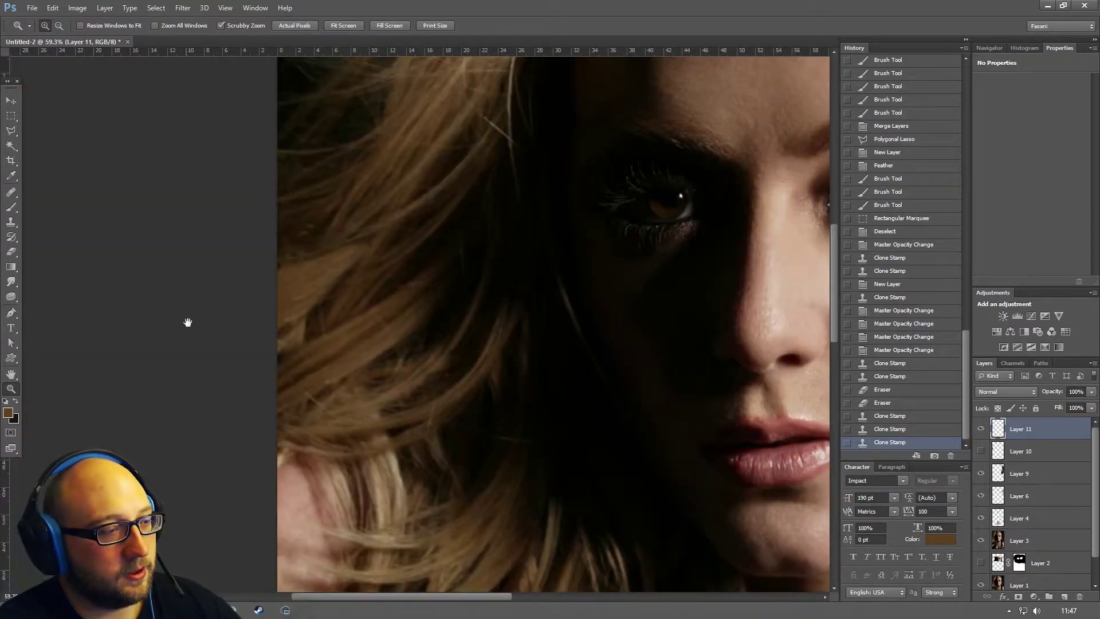
left_click(319, 317)
left_click(319, 317)
left_click(320, 317)
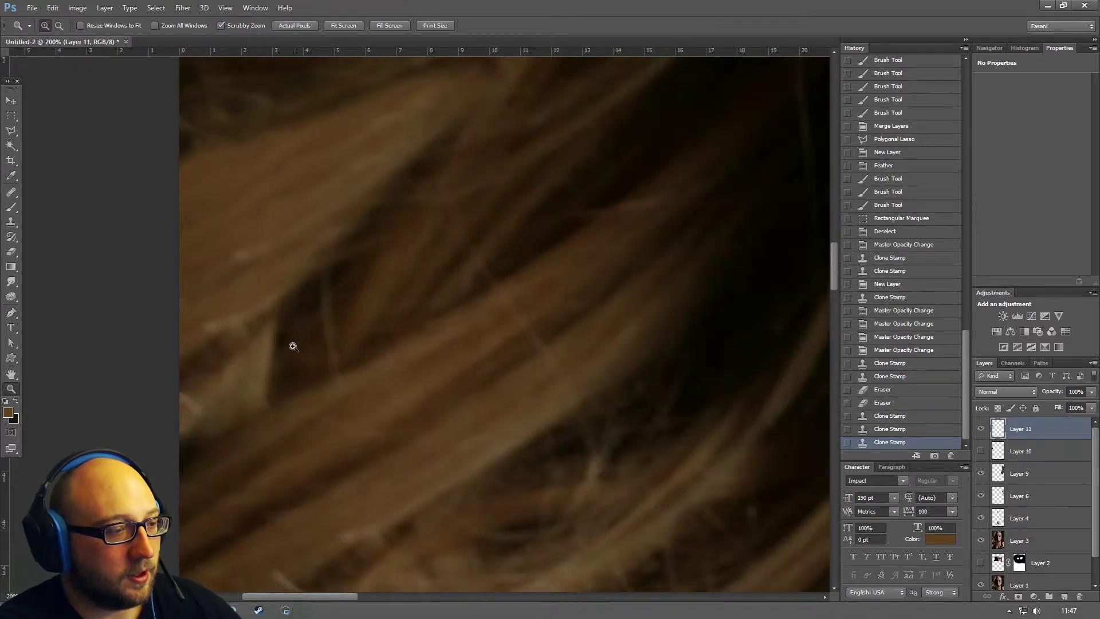
left_click(11, 207)
left_click(305, 303, "alt")
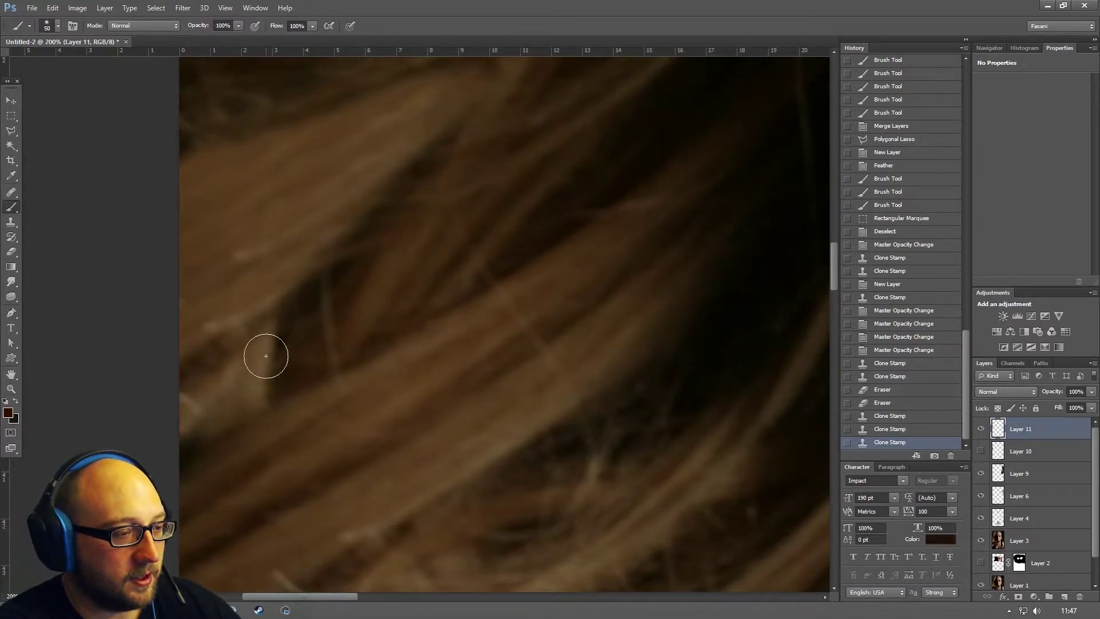
left_click_drag(260, 356, 160, 424)
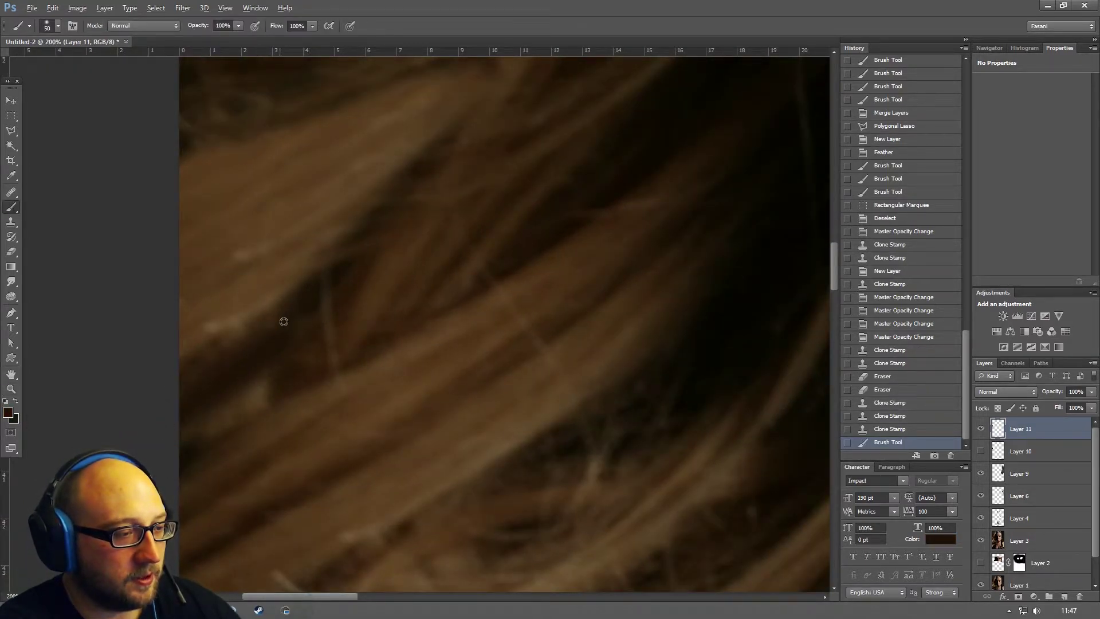
left_click_drag(261, 364, 154, 459)
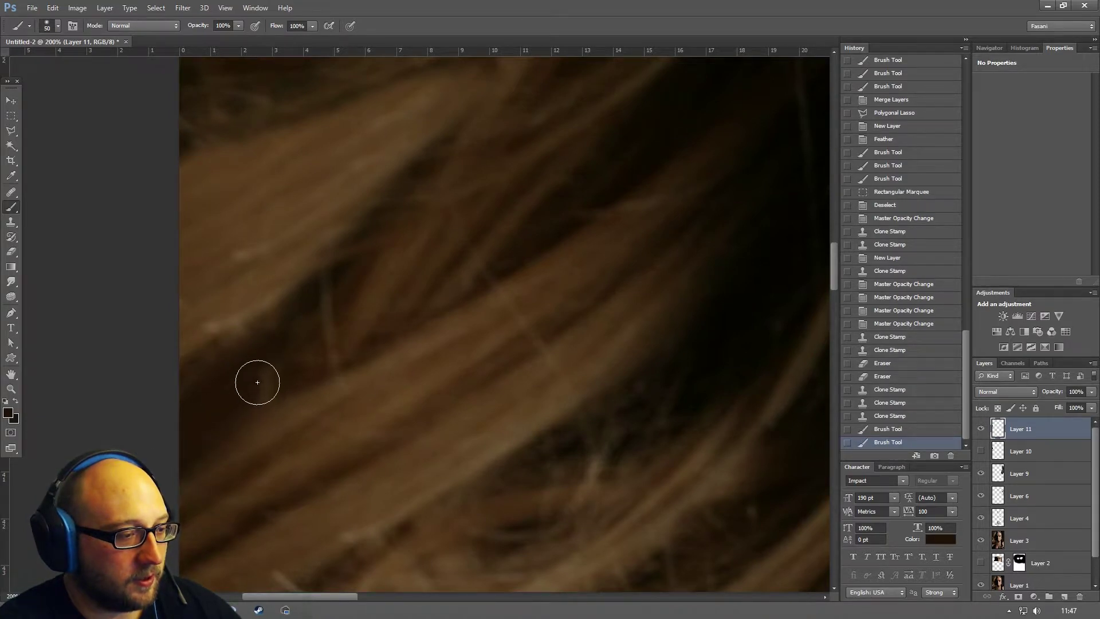
left_click_drag(258, 381, 259, 384)
left_click_drag(295, 309, 145, 400)
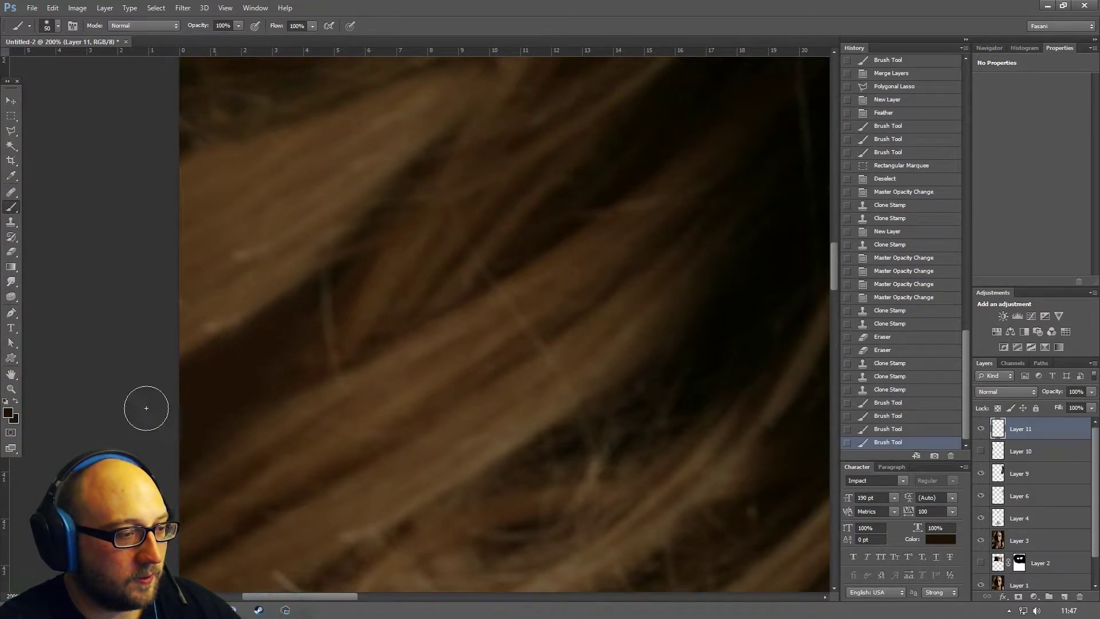
- Try painting dark brown along the upper edge of the hair lock at the image's left edge, using a 35 px Brush
left_click_drag(293, 287, 386, 462)
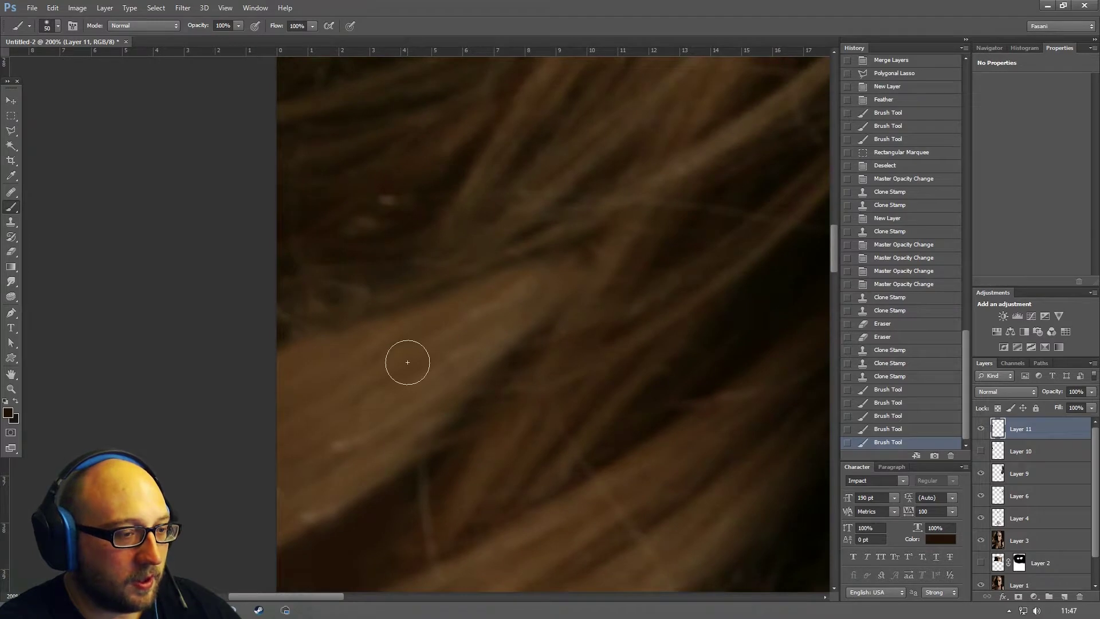
key("bracketleft")
key("bracketleft")
key("bracketleft")
left_click_drag(418, 260, 590, 231)
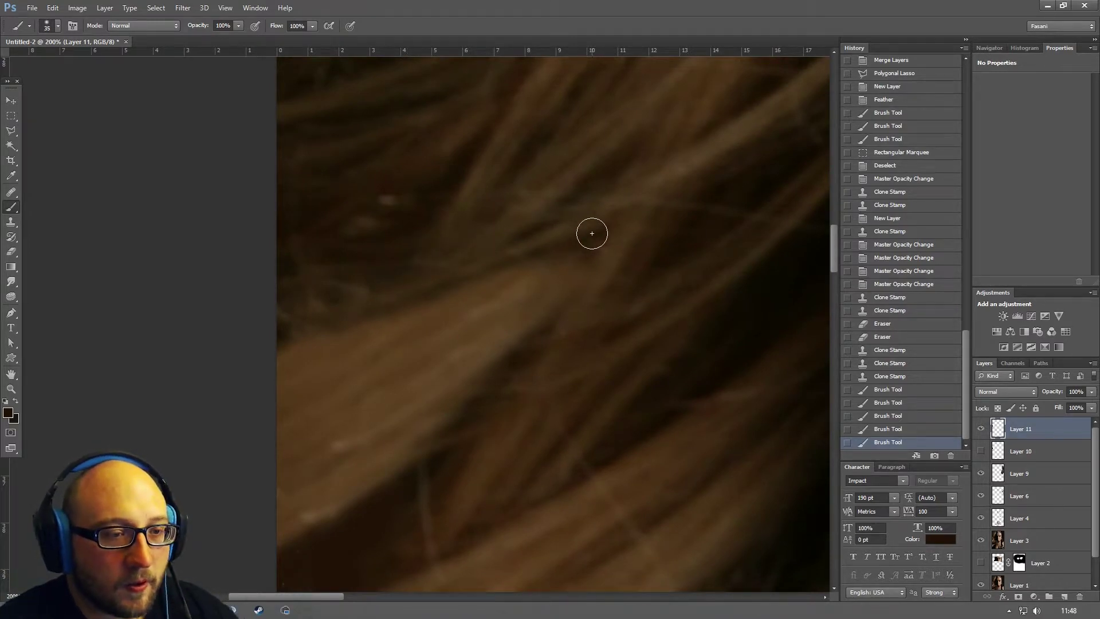
left_click_drag(303, 329, 275, 339)
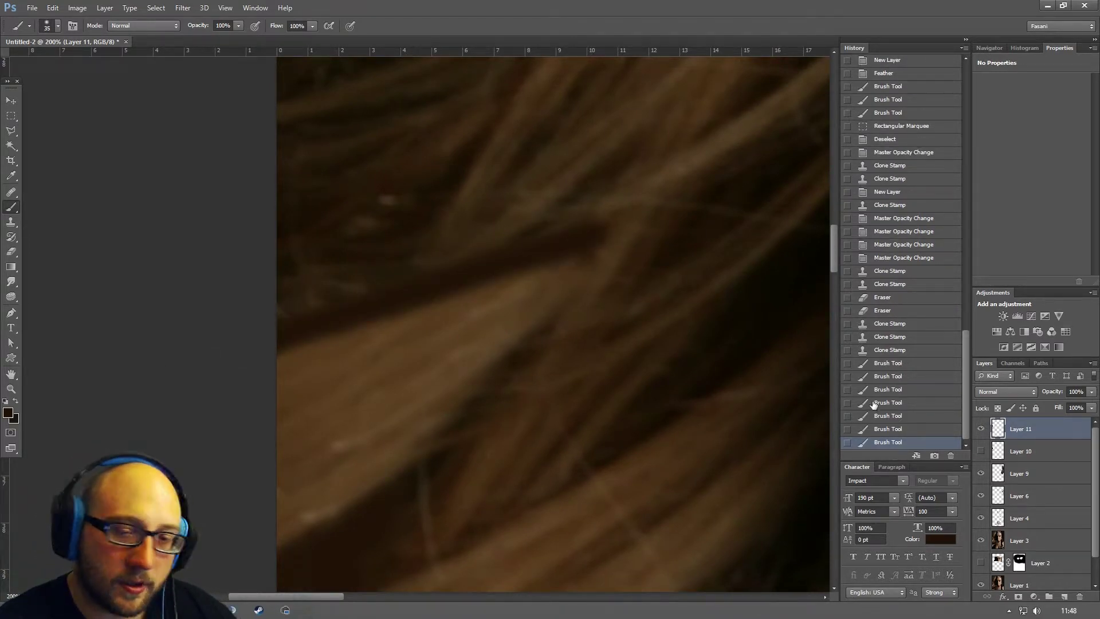
- Roll the image back to the third dark brown Brush stroke made after the last Clone Stamp strokes
left_click_drag(1066, 404, 1069, 404)
left_click(895, 428)
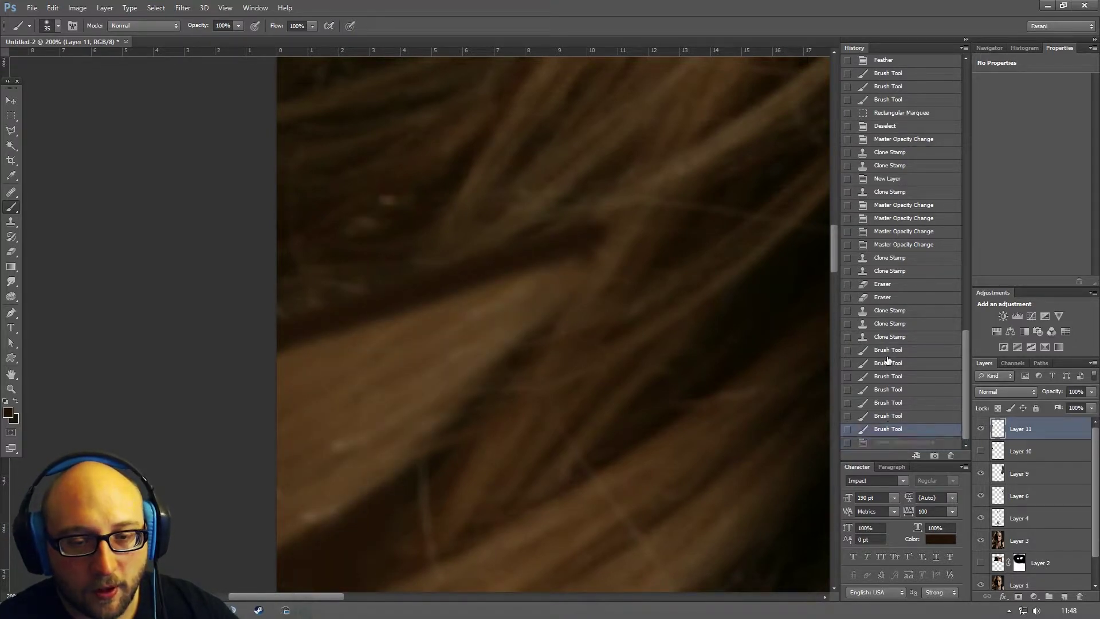
left_click(888, 351)
left_click(890, 340)
left_click(891, 350)
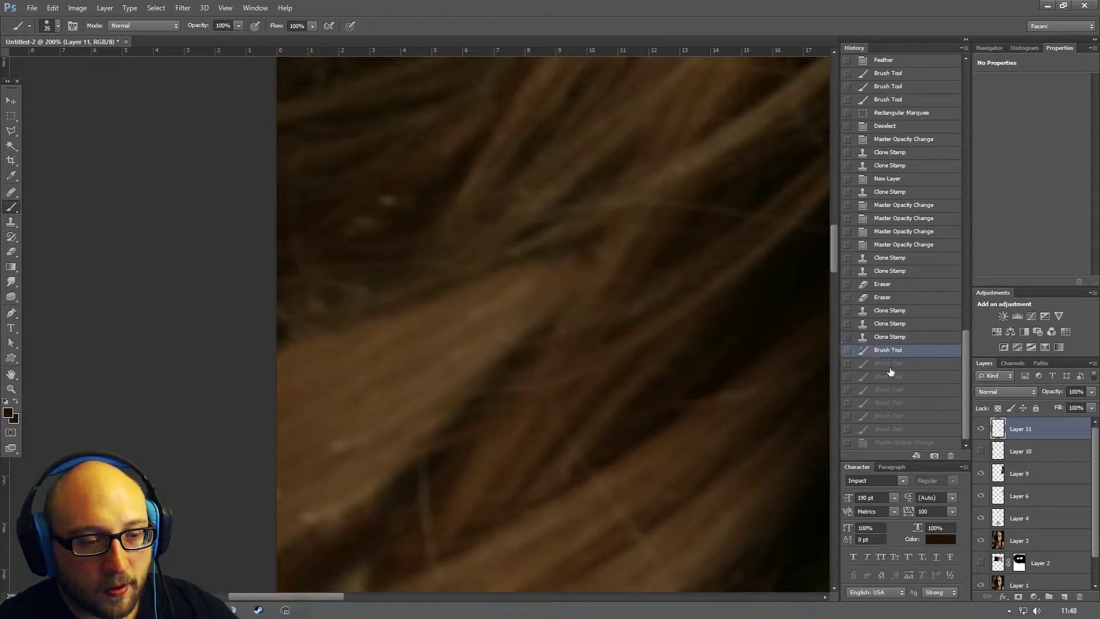
left_click(892, 376)
- Erase excess retouching around the hair lock near the image's left edge with an 80 px Eraser
key("ctrl+minus")
key("ctrl+minus")
key("ctrl+minus")
key("ctrl+minus")
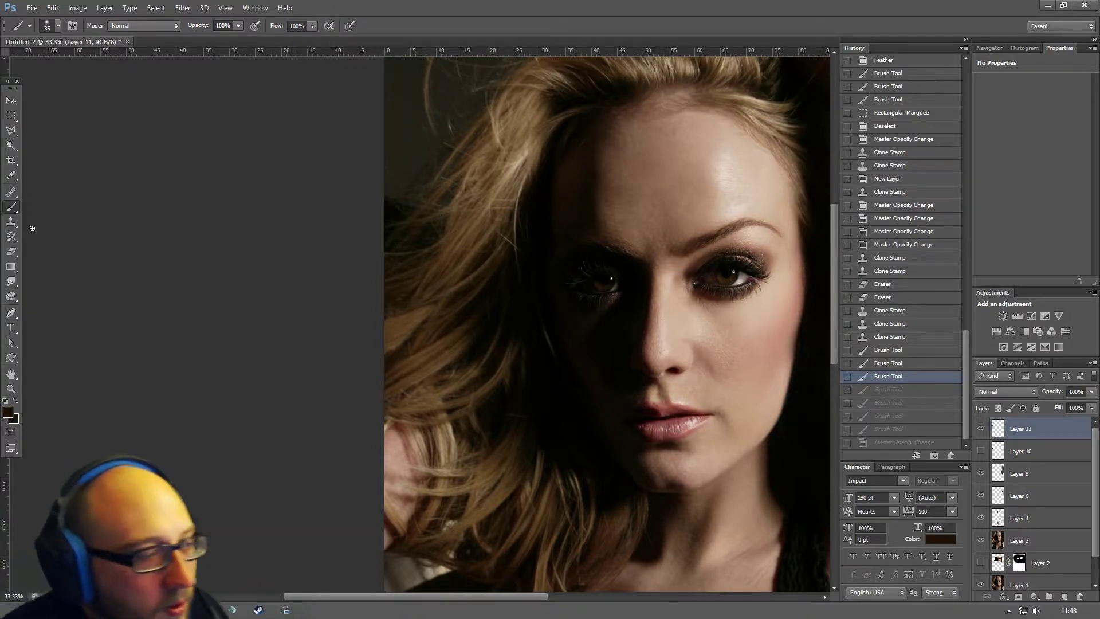
left_click(11, 251)
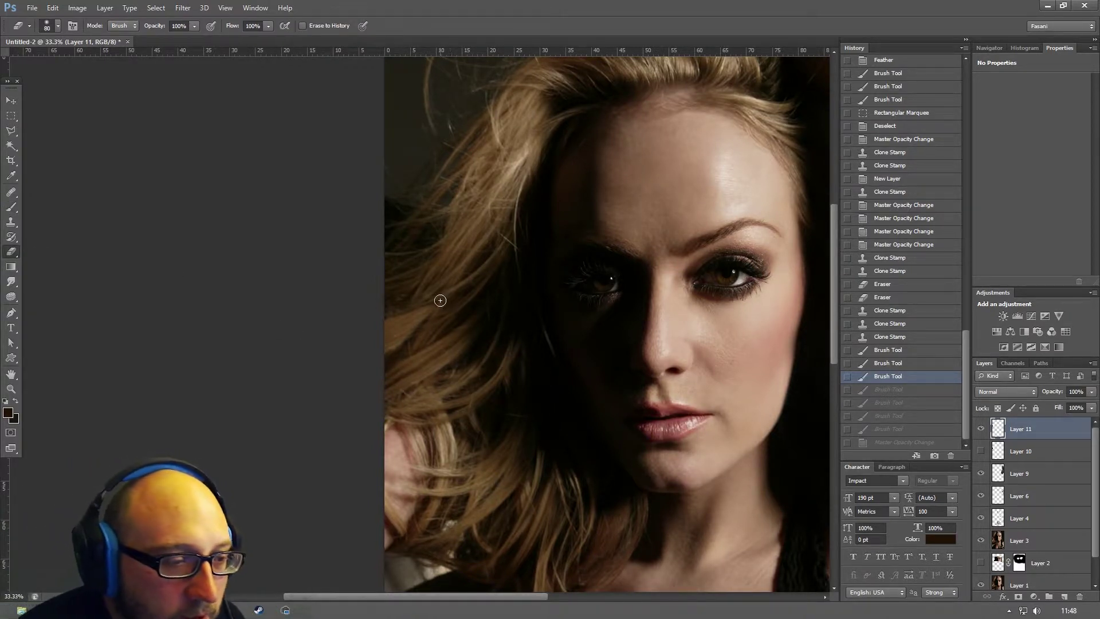
left_click_drag(440, 300, 422, 334)
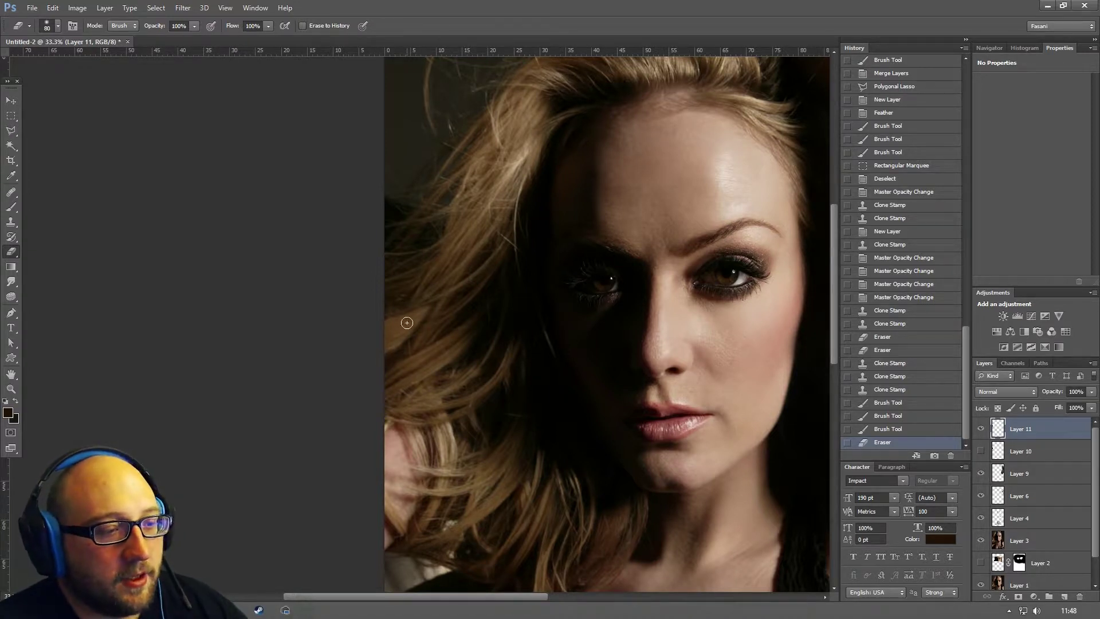
- Darken Layer 11 with a Curves adjustment, mapping input 150 to output 115 on the RGB channel
left_click(77, 7)
mouse_move(92, 38)
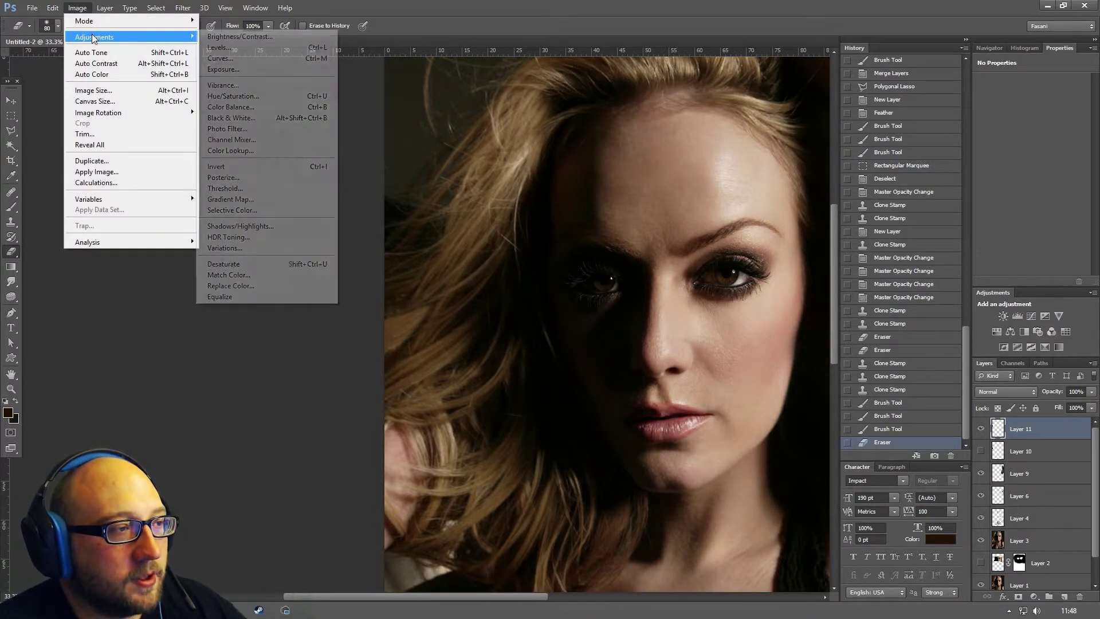
left_click(235, 59)
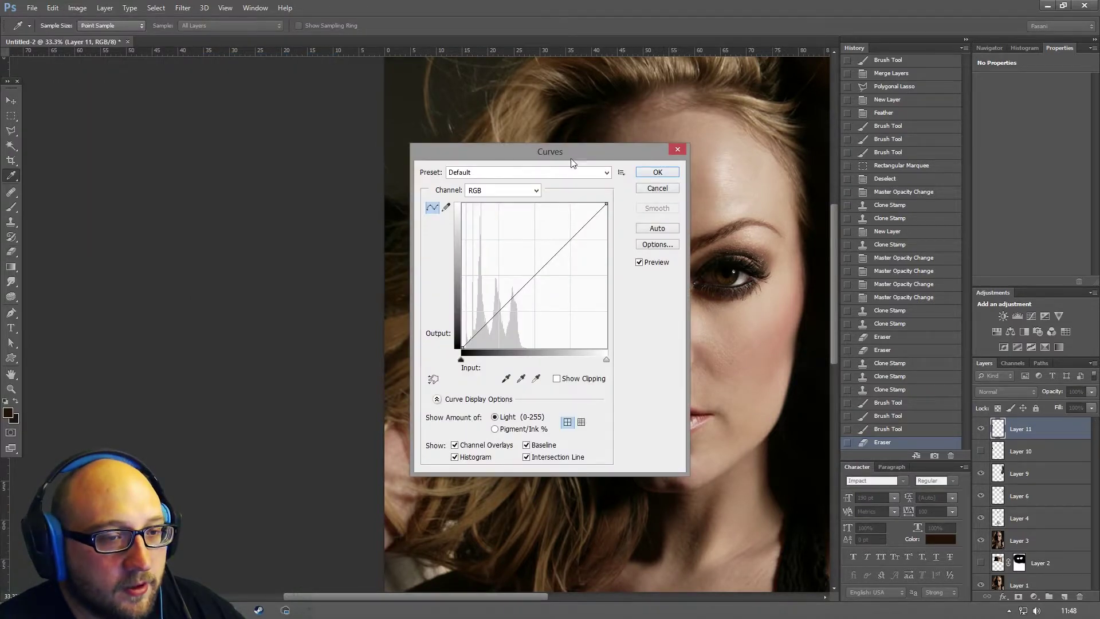
left_click_drag(570, 159, 659, 137)
left_click_drag(626, 256, 635, 264)
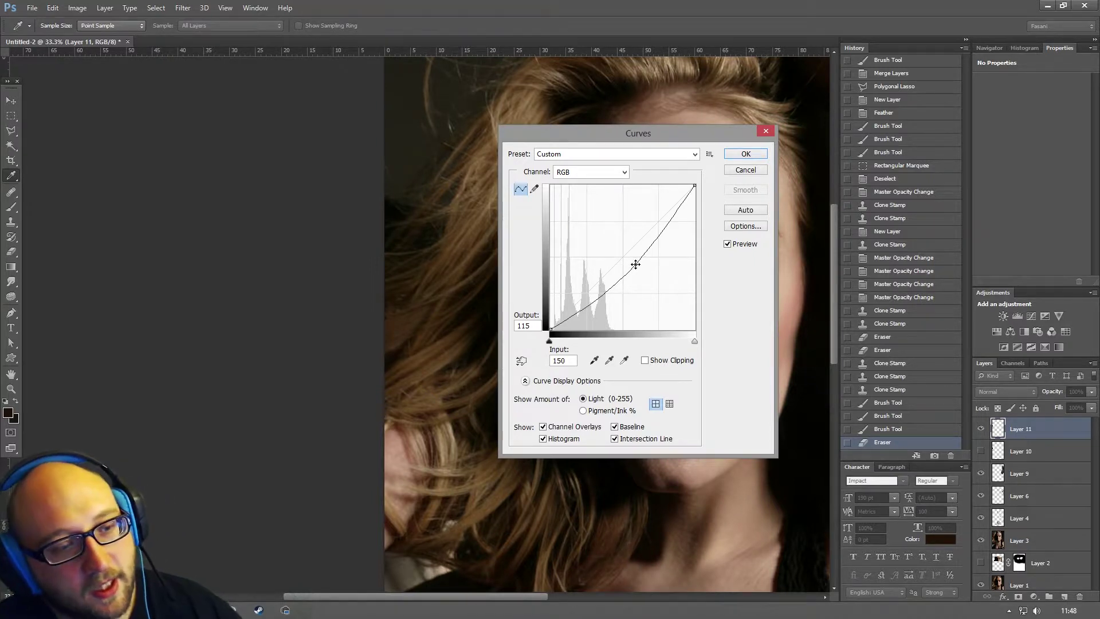
left_click(745, 154)
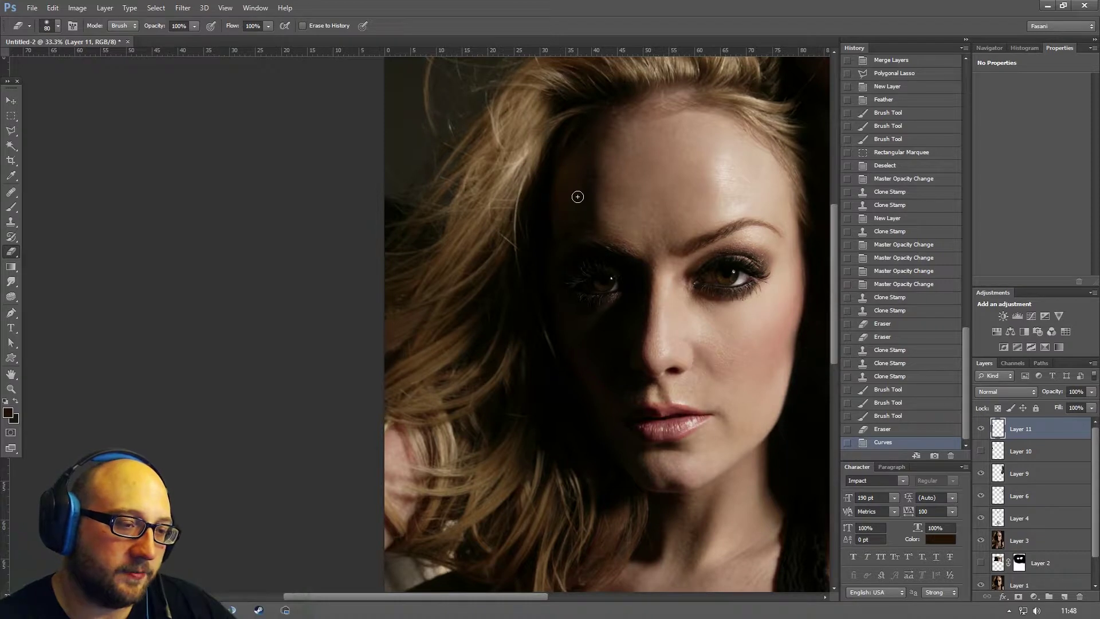
- Try covering the background and stray hairs in the image's upper-left corner with dark brown on a new layer, using a 300 px Brush
scroll(573, 209, "up", 3)
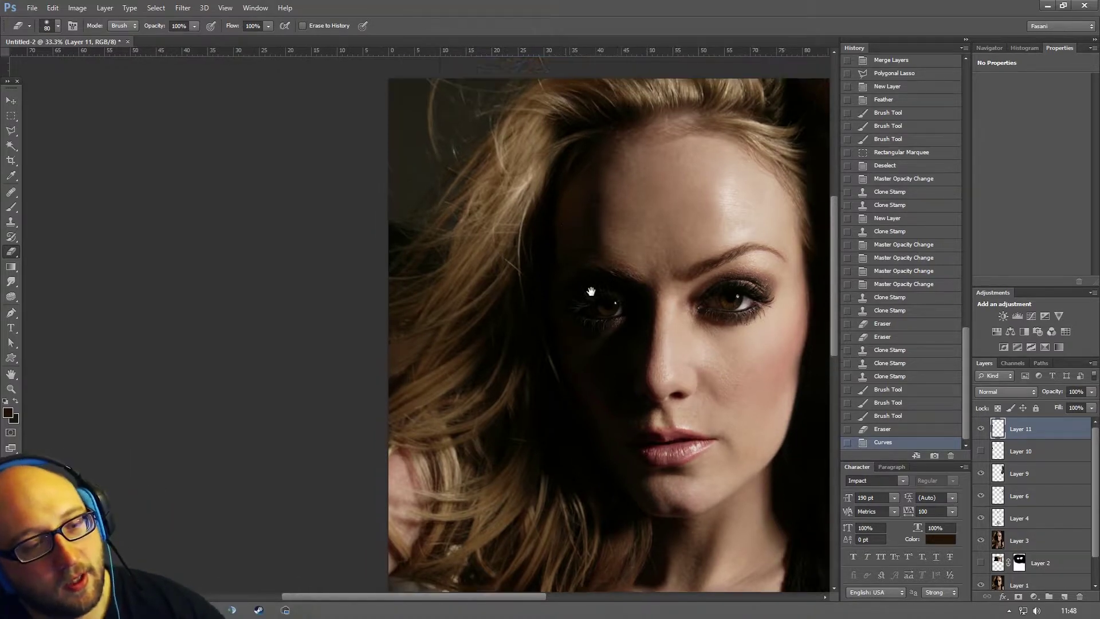
scroll(541, 283, "right", 1)
key("z")
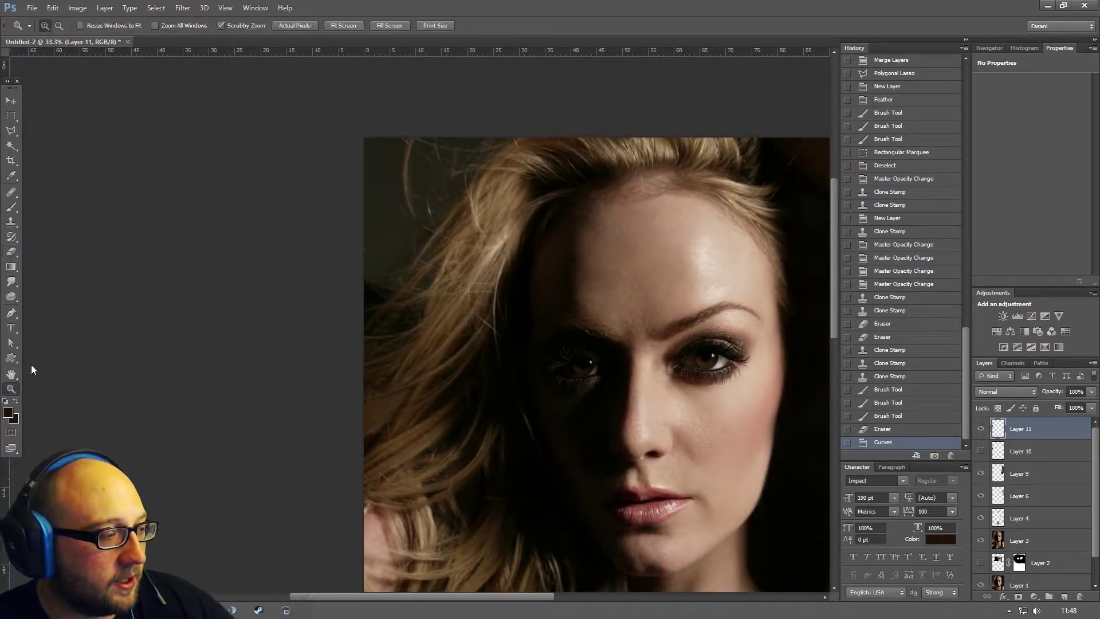
left_click(420, 173)
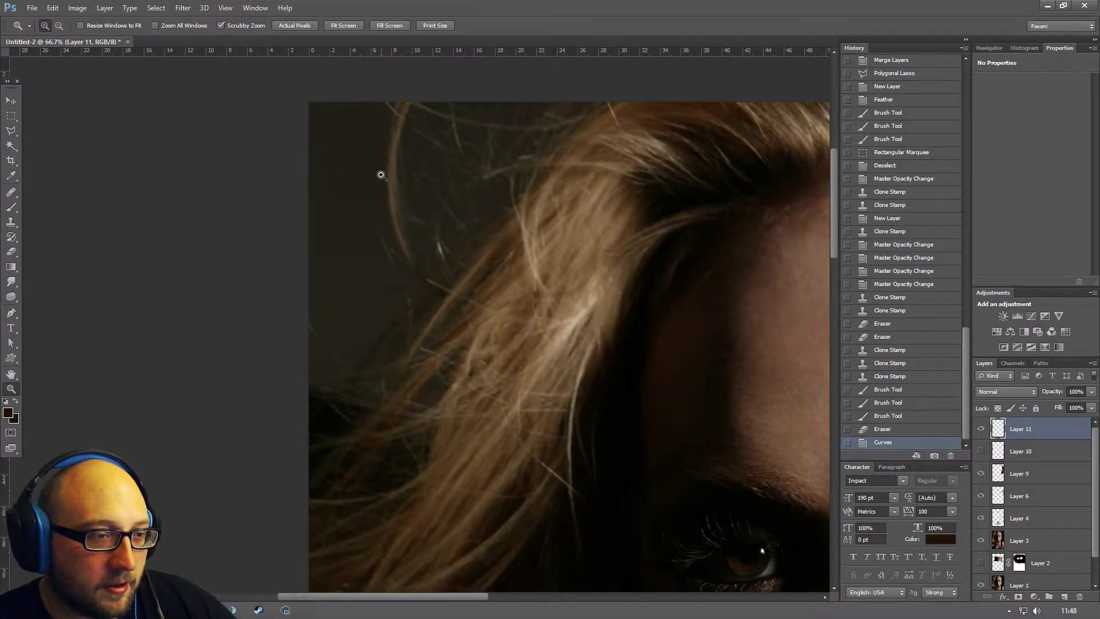
left_click(11, 210)
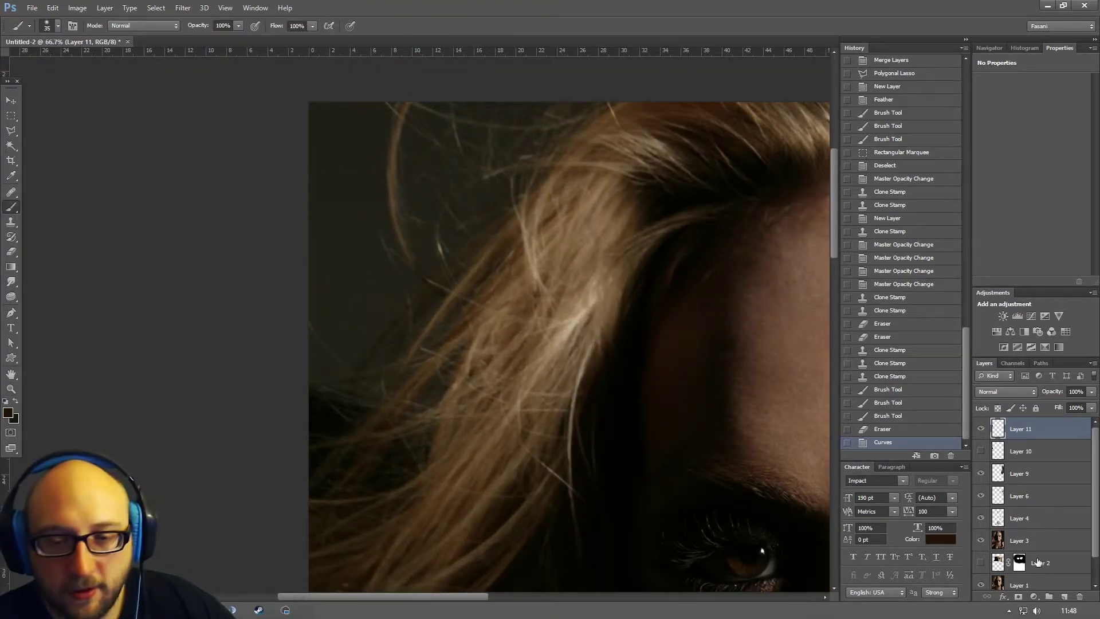
left_click(1064, 596)
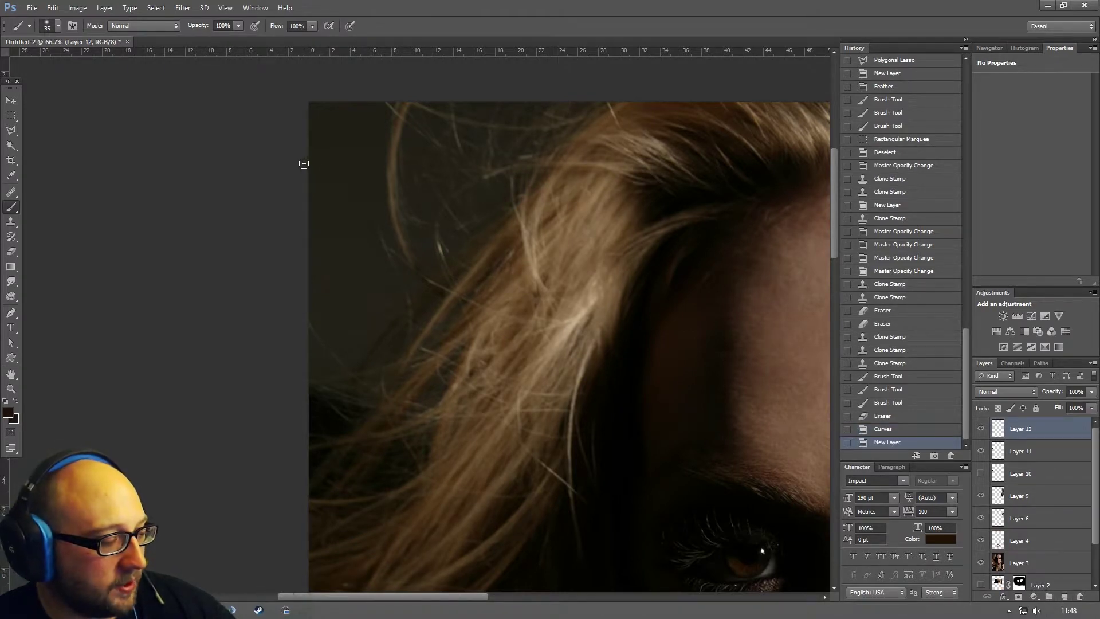
key("bracketright")
key("bracketright")
key("bracketright")
key("bracketright")
key("bracketright")
key("bracketright")
key("bracketright")
key("bracketright")
key("bracketright")
key("bracketright")
key("bracketright")
key("bracketright")
key("bracketright")
key("bracketright")
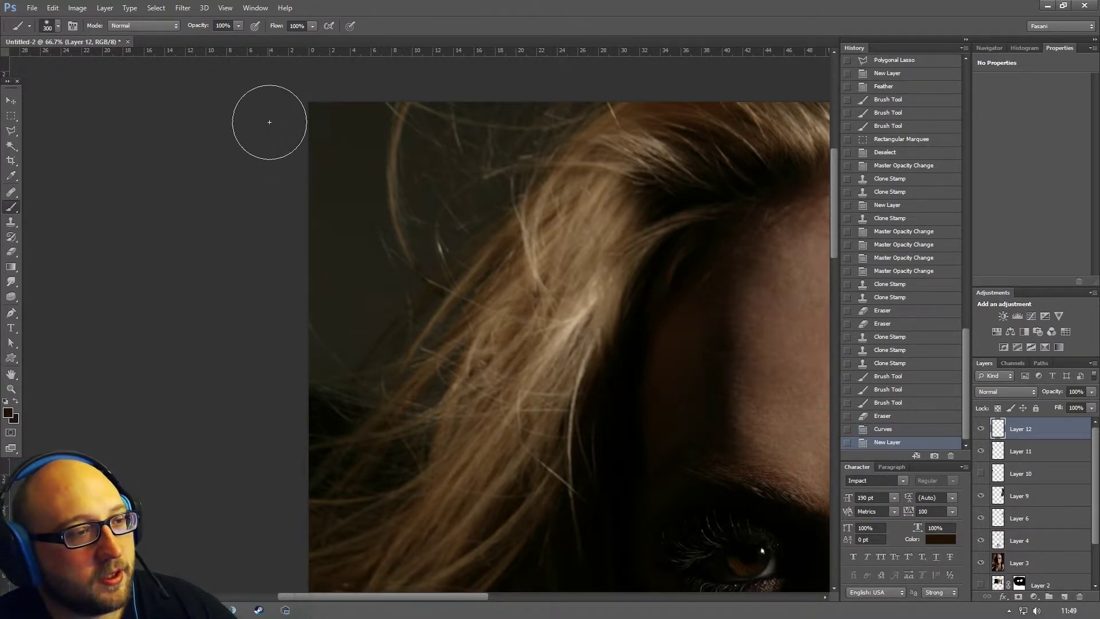
mouse_move(270, 123)
left_mouse_down()
mouse_move(289, 145)
mouse_move(325, 135)
mouse_move(325, 170)
mouse_move(409, 142)
mouse_move(367, 199)
mouse_move(355, 284)
mouse_move(356, 273)
mouse_move(315, 315)
left_mouse_up()
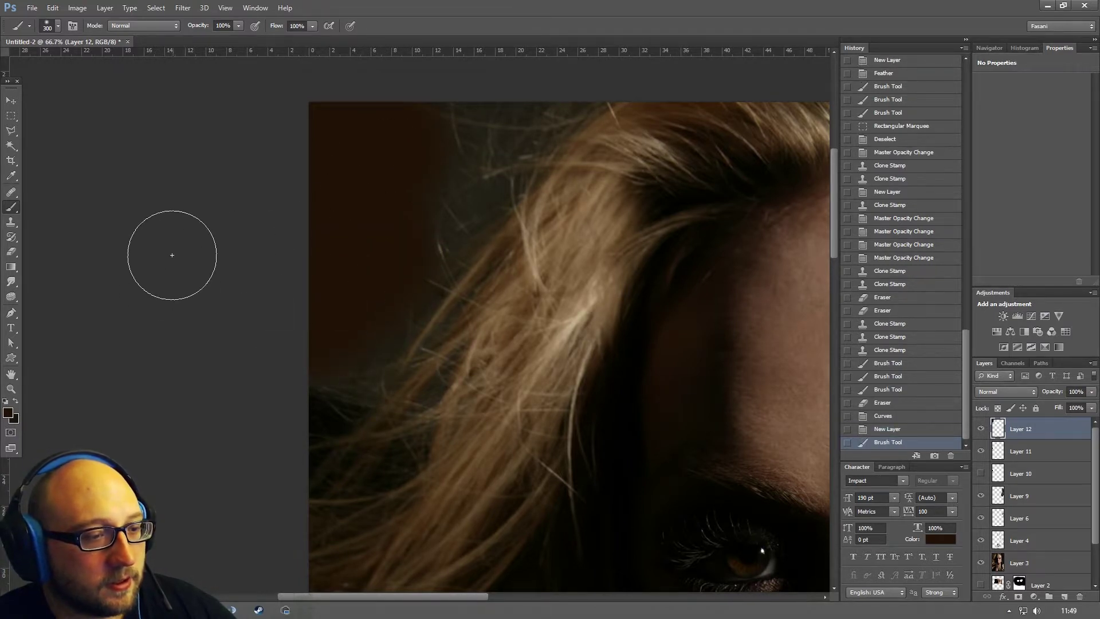
key("ctrl+z")
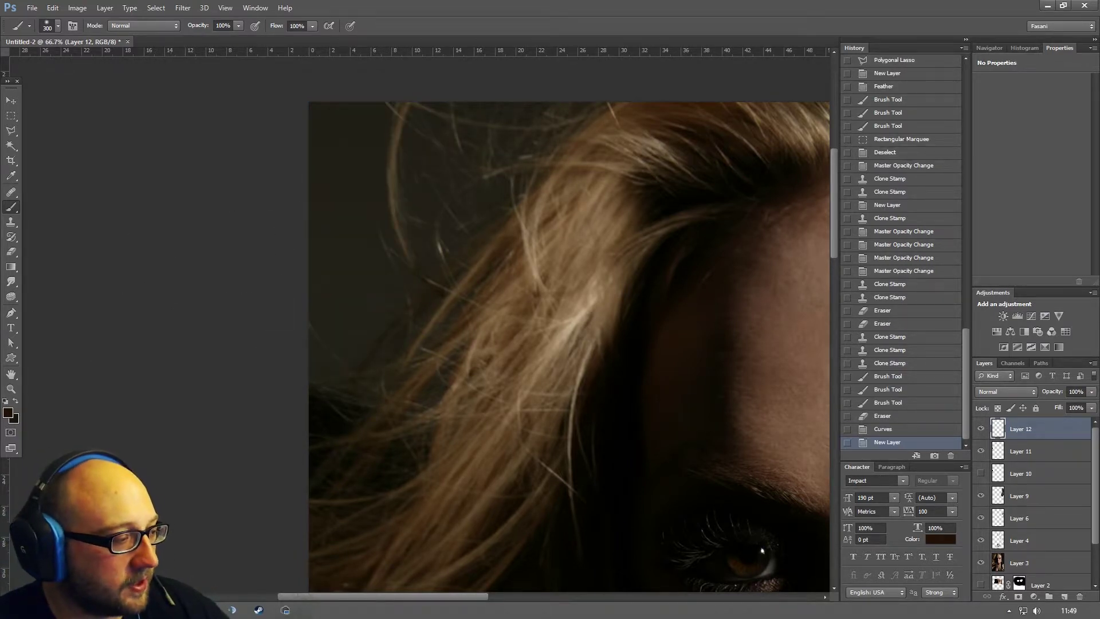
- Set the foreground colour to 000000 and paint black over the background and flyaway hairs in the image's upper-left corner
left_click(8, 414)
type("000000")
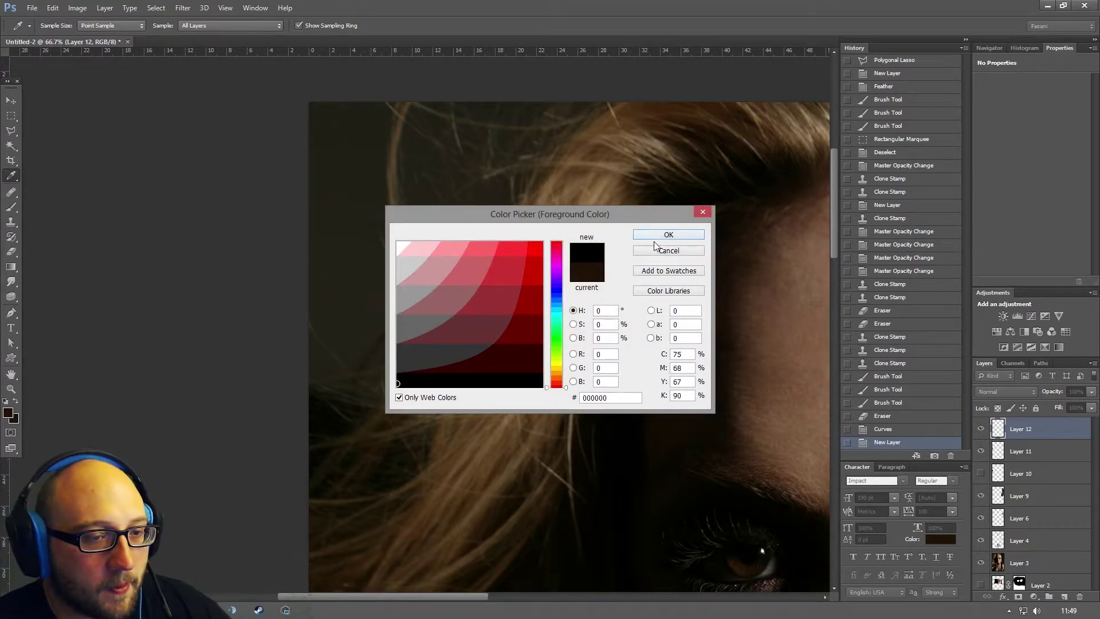
left_click(659, 236)
key("b")
mouse_move(302, 93)
left_mouse_down()
mouse_move(373, 110)
mouse_move(327, 182)
mouse_move(336, 253)
mouse_move(302, 307)
mouse_move(305, 341)
mouse_move(339, 270)
mouse_move(450, 128)
mouse_move(510, 120)
mouse_move(536, 98)
mouse_move(491, 123)
mouse_move(597, 73)
mouse_move(396, 215)
mouse_move(423, 245)
mouse_move(290, 401)
mouse_move(341, 320)
mouse_move(432, 232)
mouse_move(312, 438)
mouse_move(410, 338)
mouse_move(400, 332)
mouse_move(362, 443)
mouse_move(398, 363)
mouse_move(321, 424)
left_mouse_up()
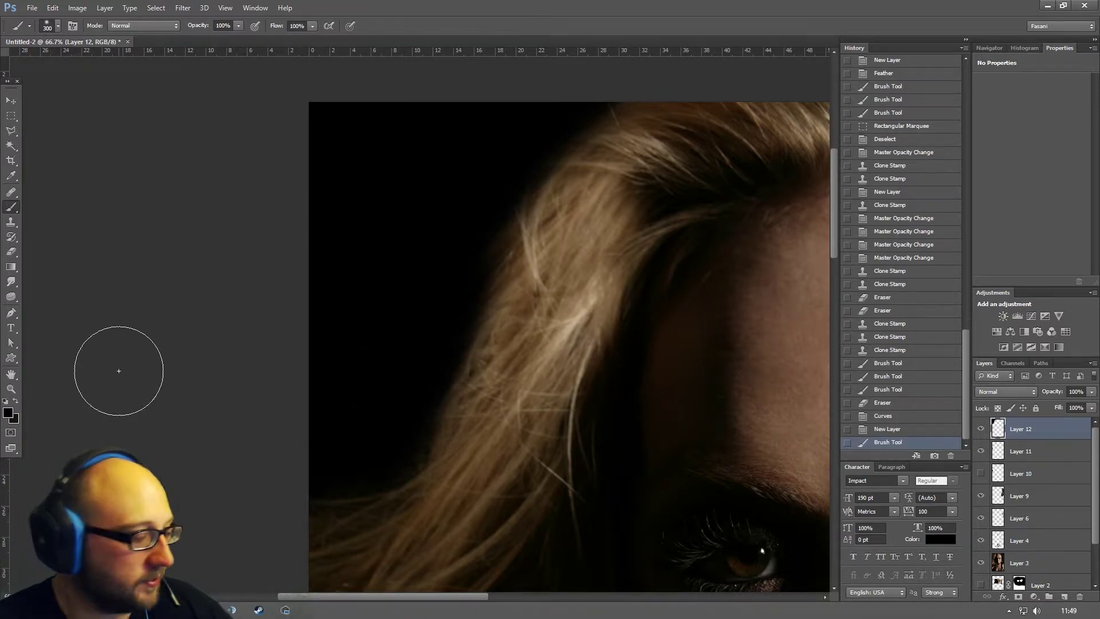
- Compare the whole portrait with Layer 12 hidden and shown
key("ctrl+minus")
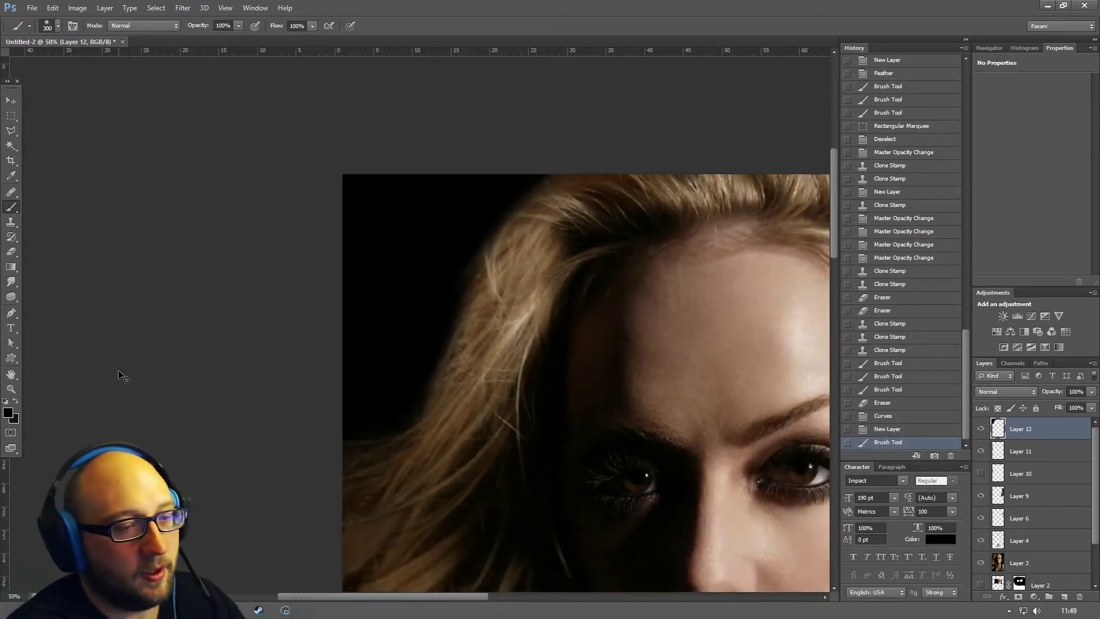
key("ctrl+minus")
key("ctrl+minus")
key("ctrl+minus")
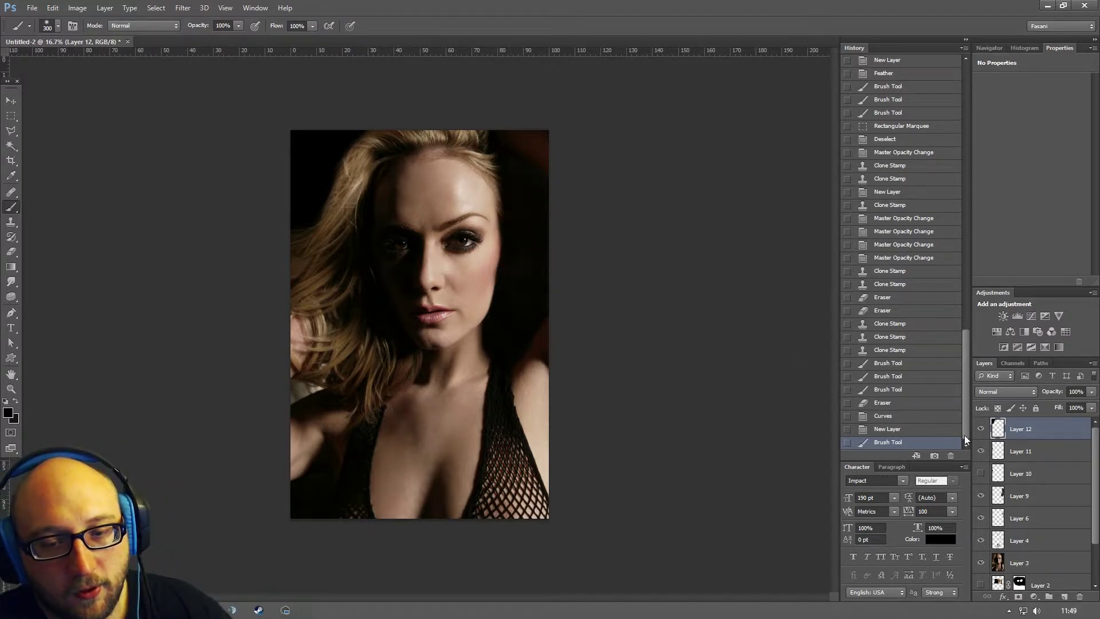
left_click(982, 429)
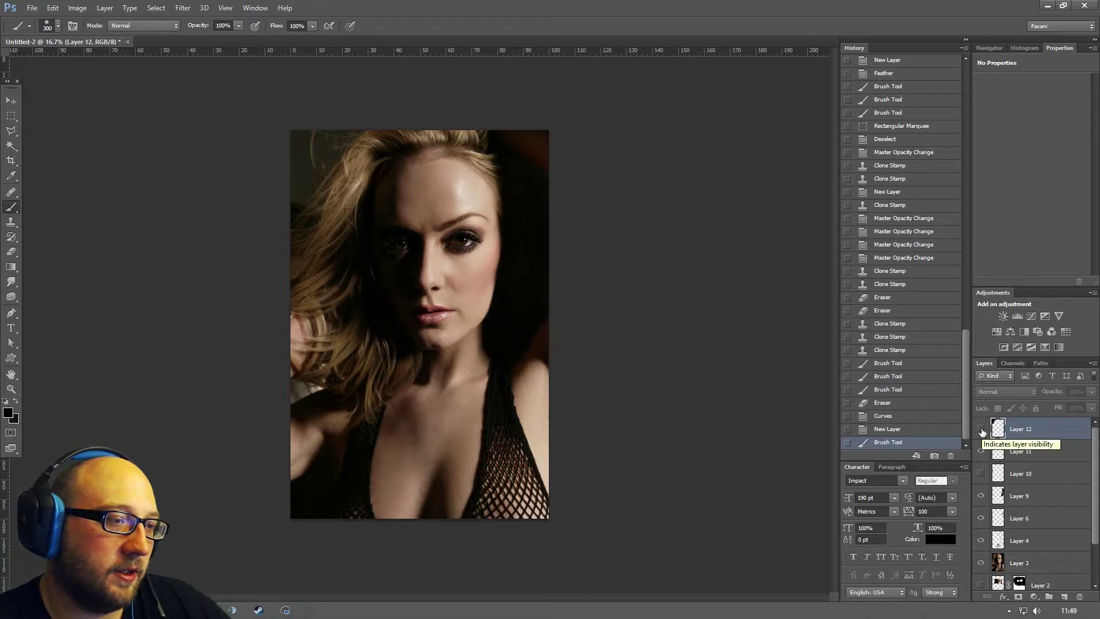
left_click(982, 429)
left_click(982, 430)
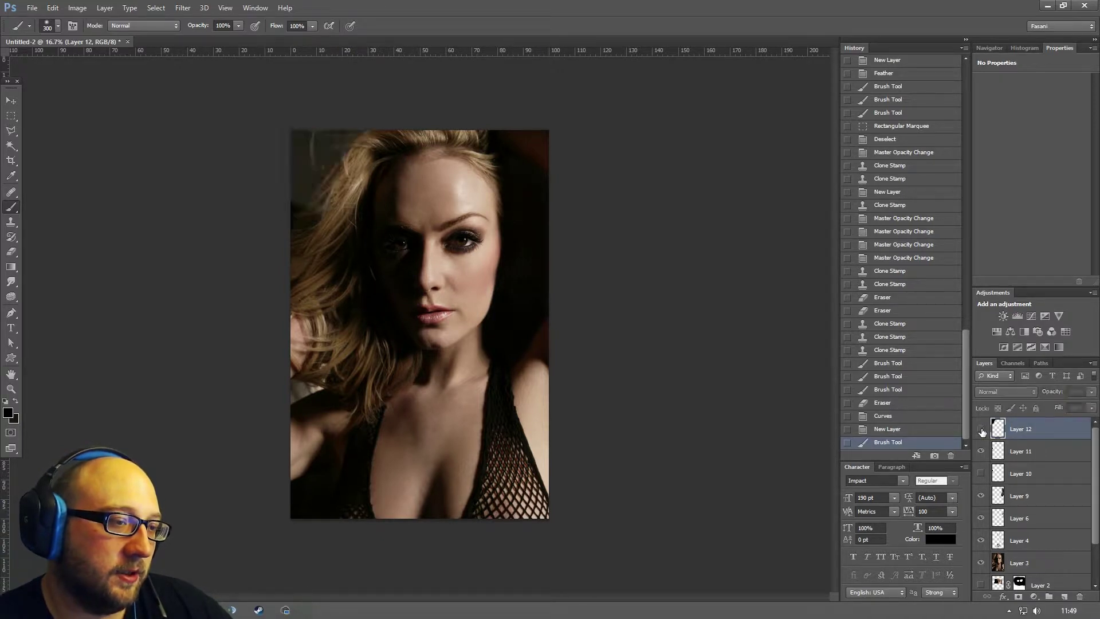
left_click(982, 430)
left_click(982, 430)
left_click(982, 430)
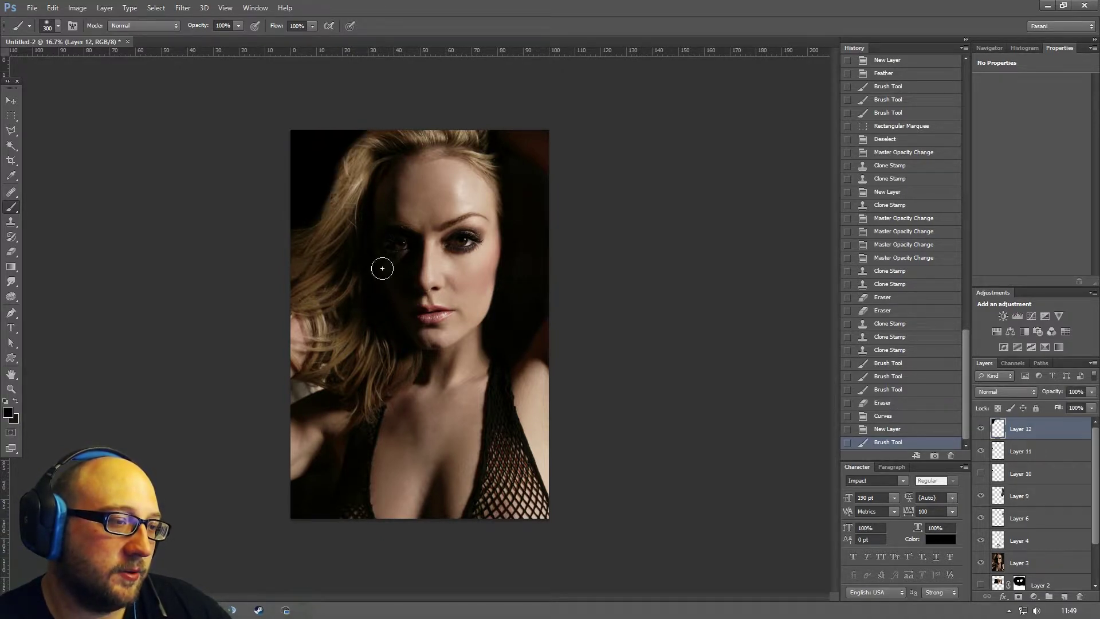
- Compare the upper-left hair up close with Layer 12 hidden and shown, and delete that layer
left_click(11, 390)
left_click_drag(351, 170, 468, 284)
left_click(468, 285)
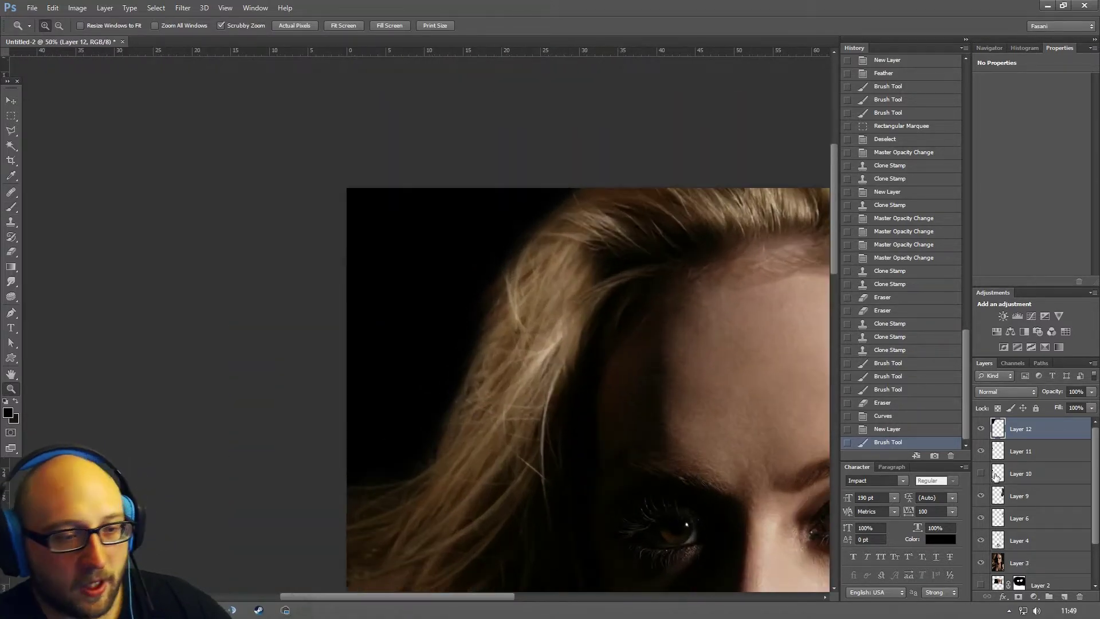
left_click(982, 430)
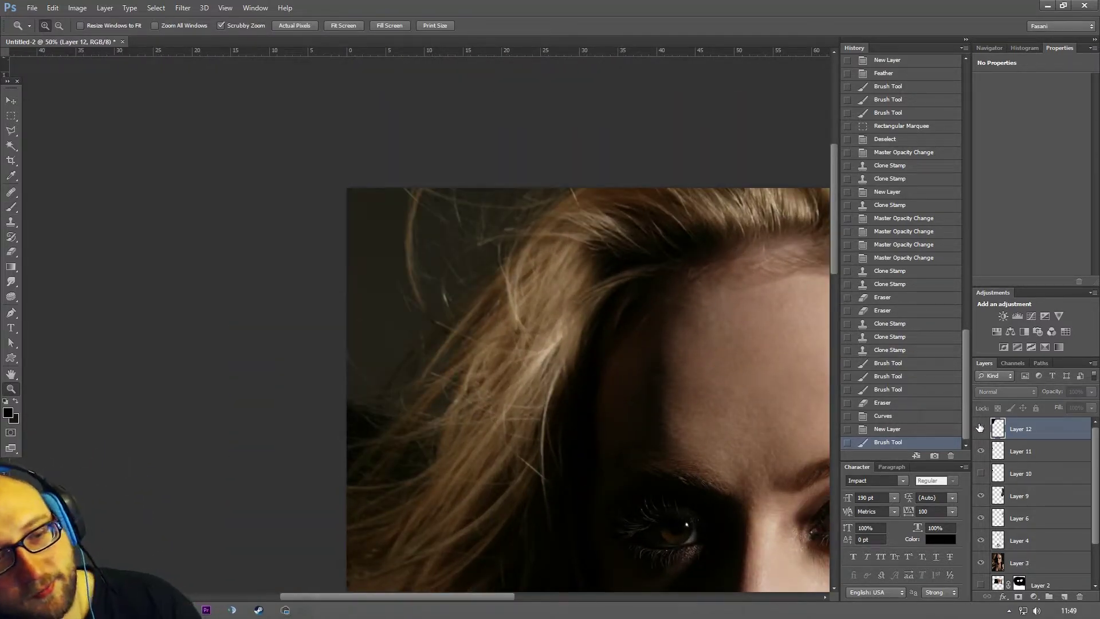
left_click(980, 428)
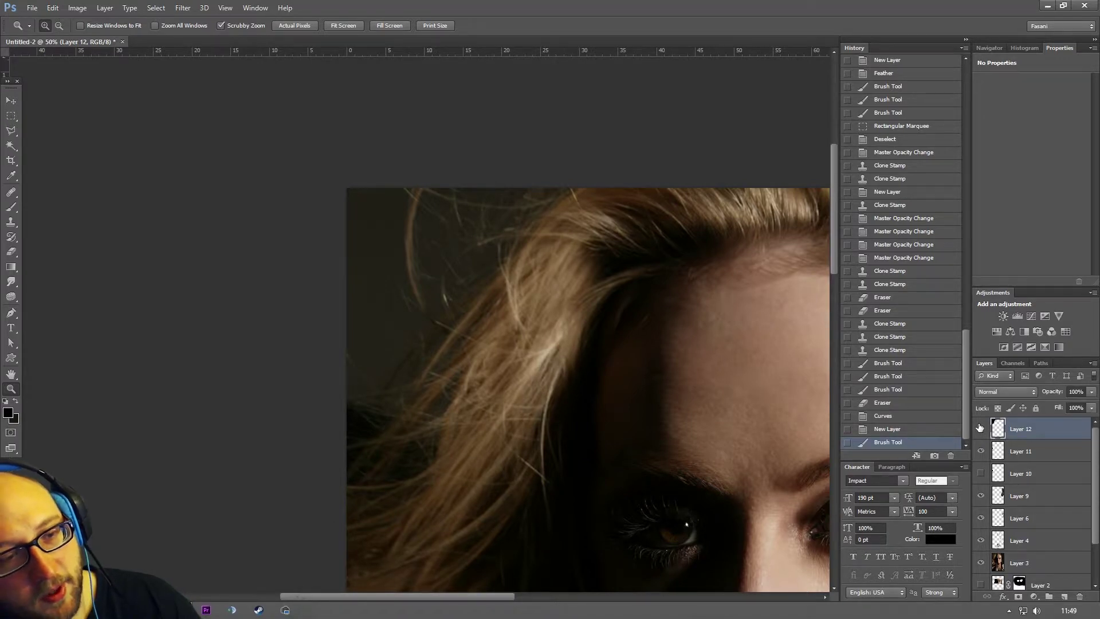
left_click(981, 428)
left_click_drag(1031, 436, 1079, 596)
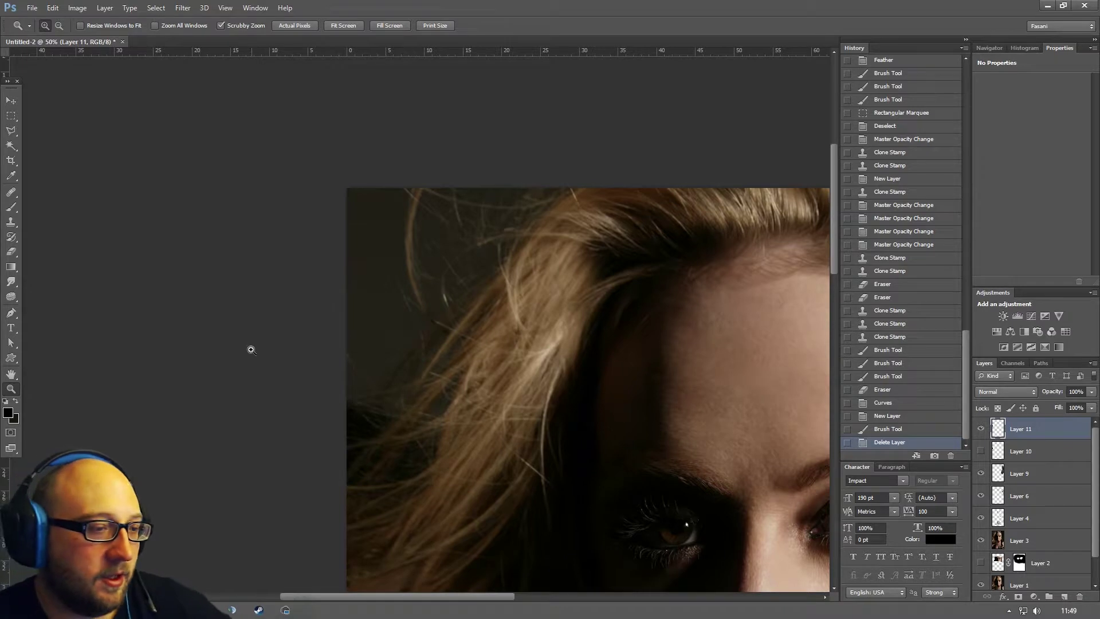
- Select the long curved stray strand in the image's upper-left corner with the Polygonal Lasso and switch to the Brush tool
left_click(11, 131)
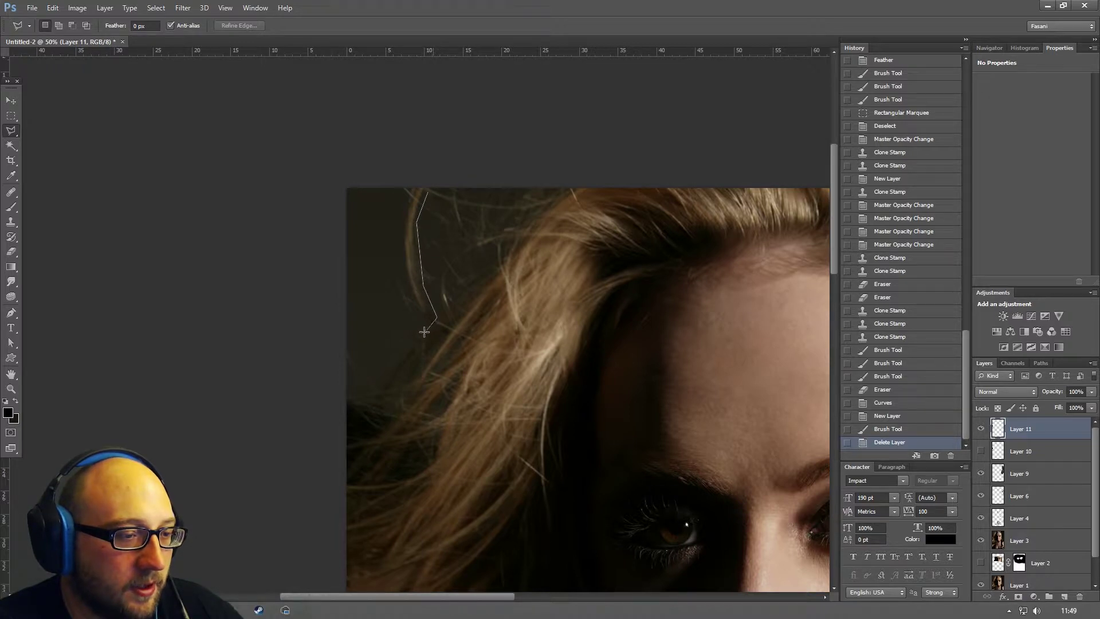
left_click(401, 279)
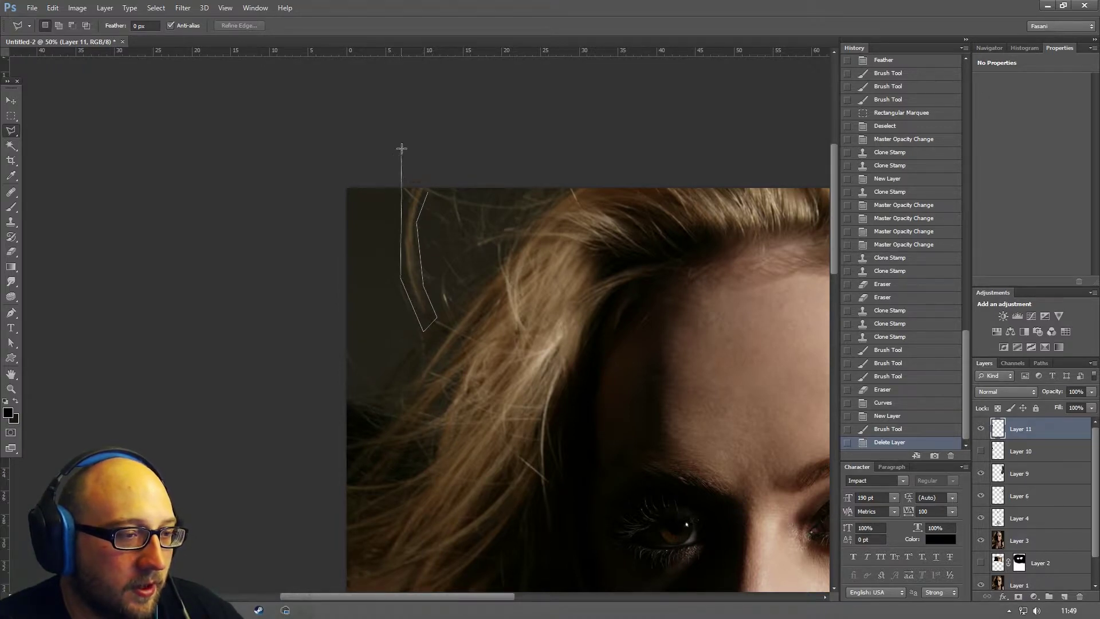
double_click(426, 156)
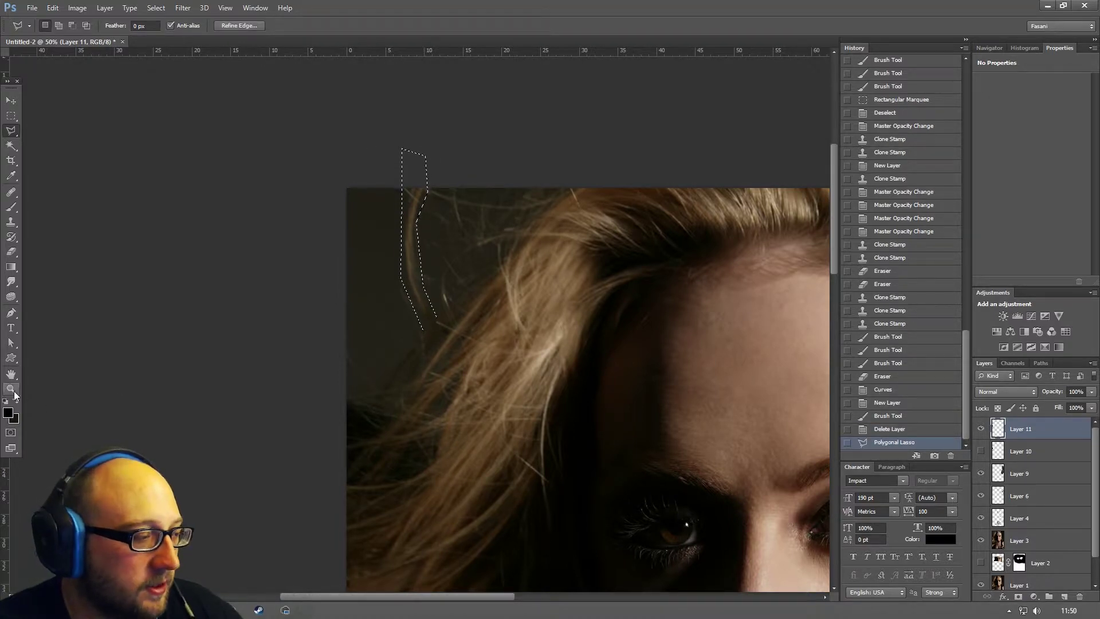
left_click(11, 389)
left_click(12, 206)
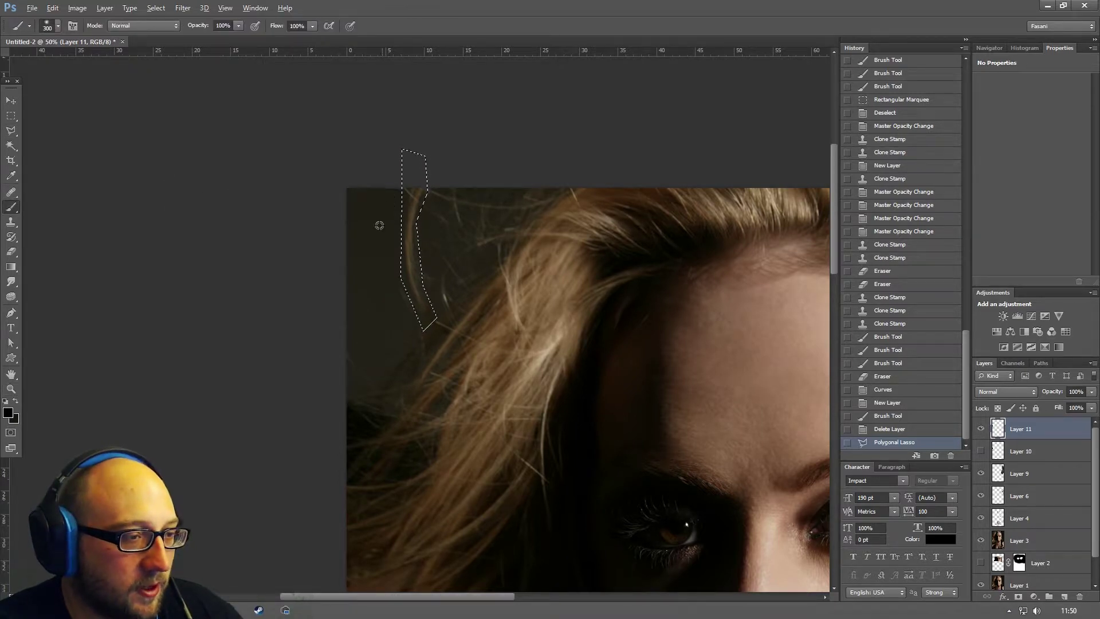
- On a new layer, clone the dark background over the selected stray strand in the image's upper-left corner and deselect it
left_click(378, 224, "alt")
left_click(12, 224)
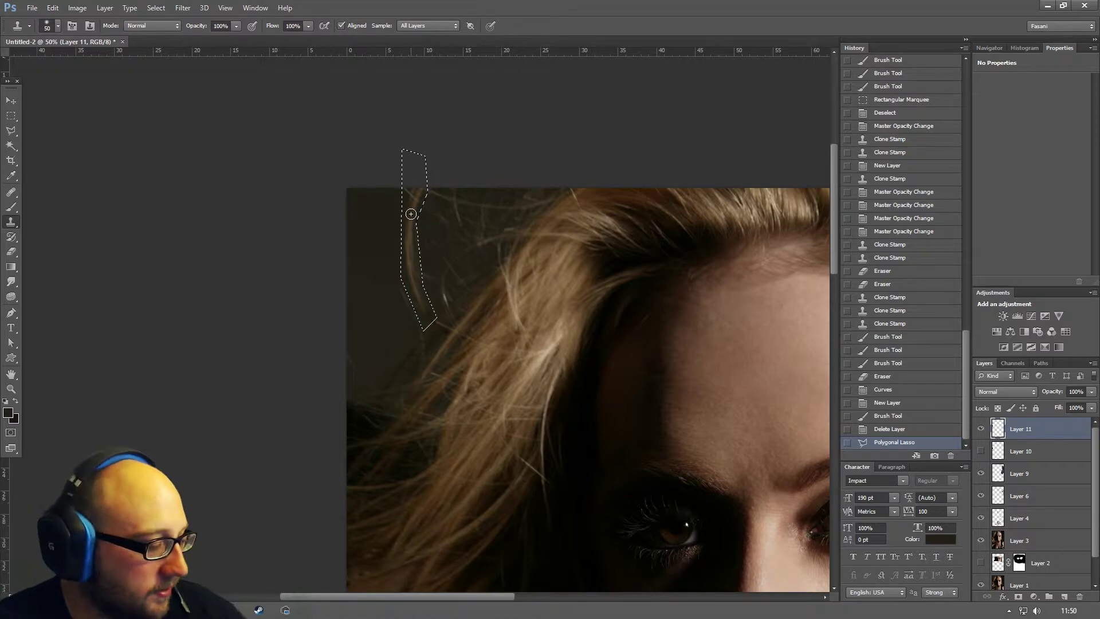
key("bracketright")
key("ctrl+shift+alt+n")
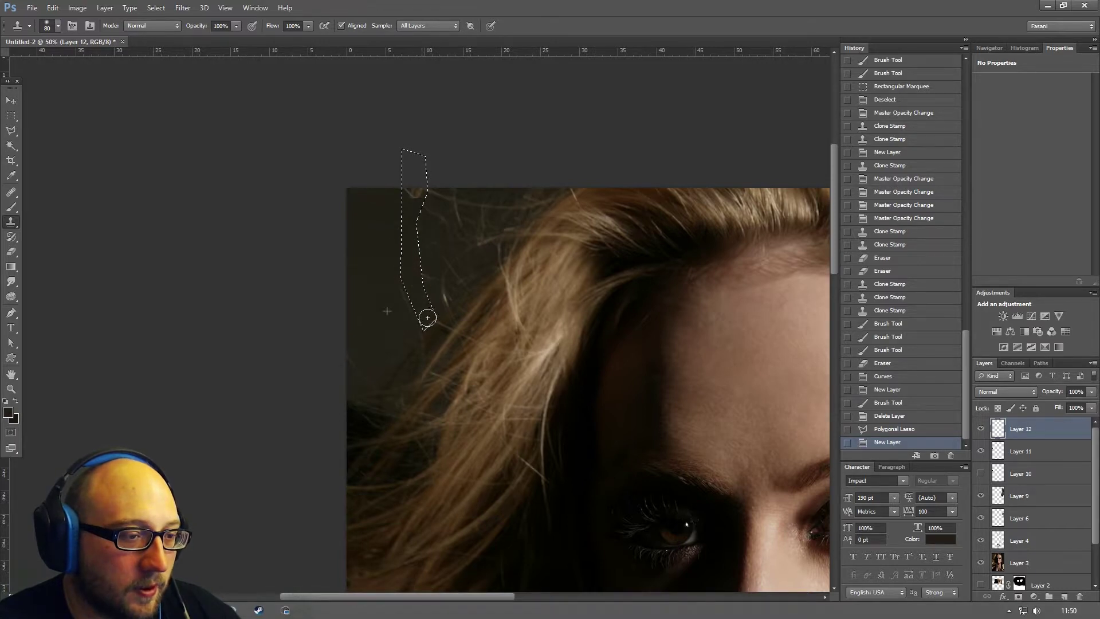
left_click_drag(428, 318, 398, 206)
left_click(419, 189)
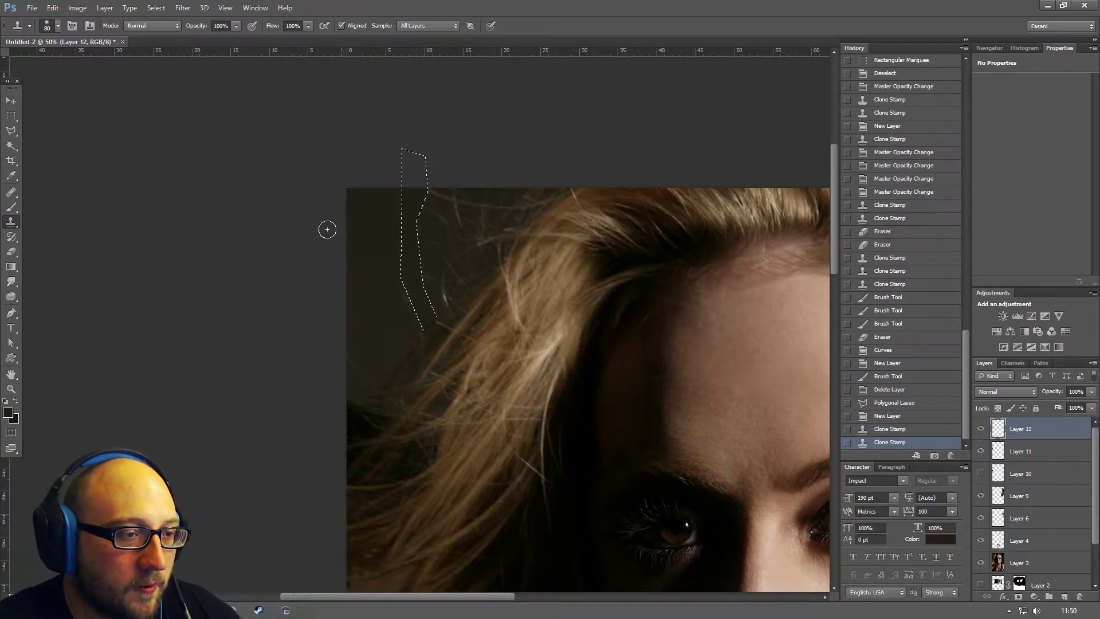
key("m")
left_click(297, 120)
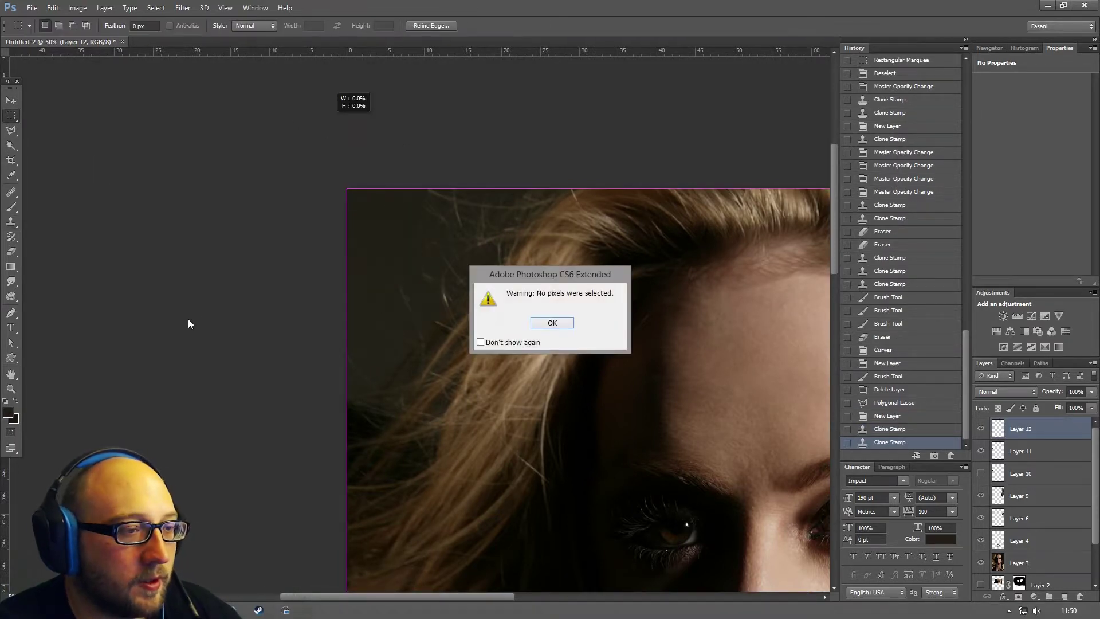
left_click(552, 323)
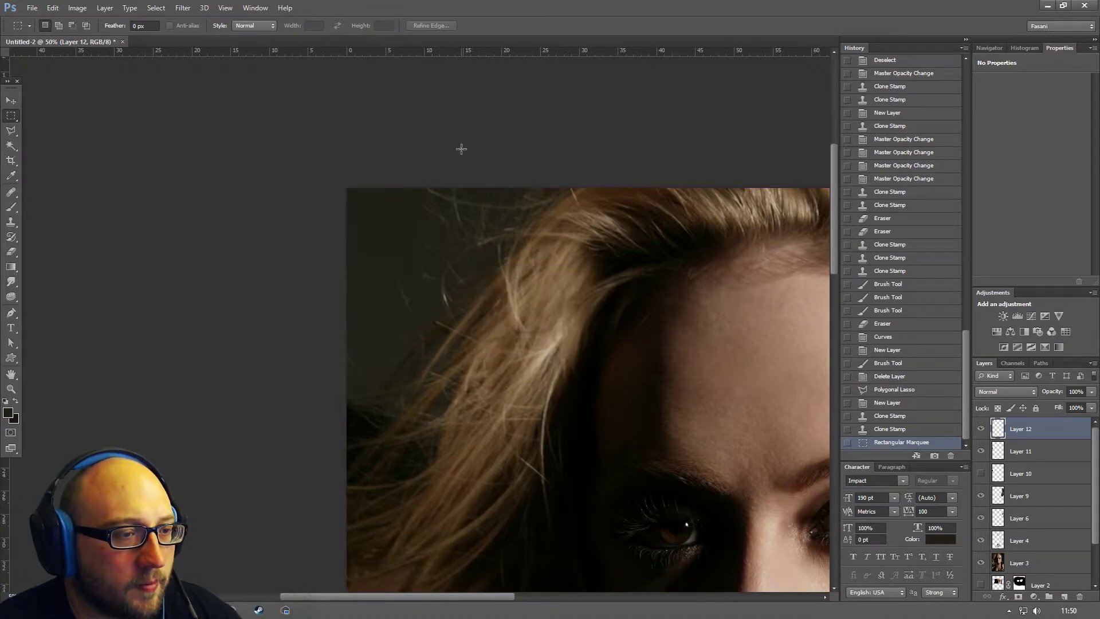
- Use a 20 px Eraser on Layer 12 to restore the fine hair cut off by the clone at the image's top edge
left_click(10, 389)
left_click_drag(412, 196, 310, 312)
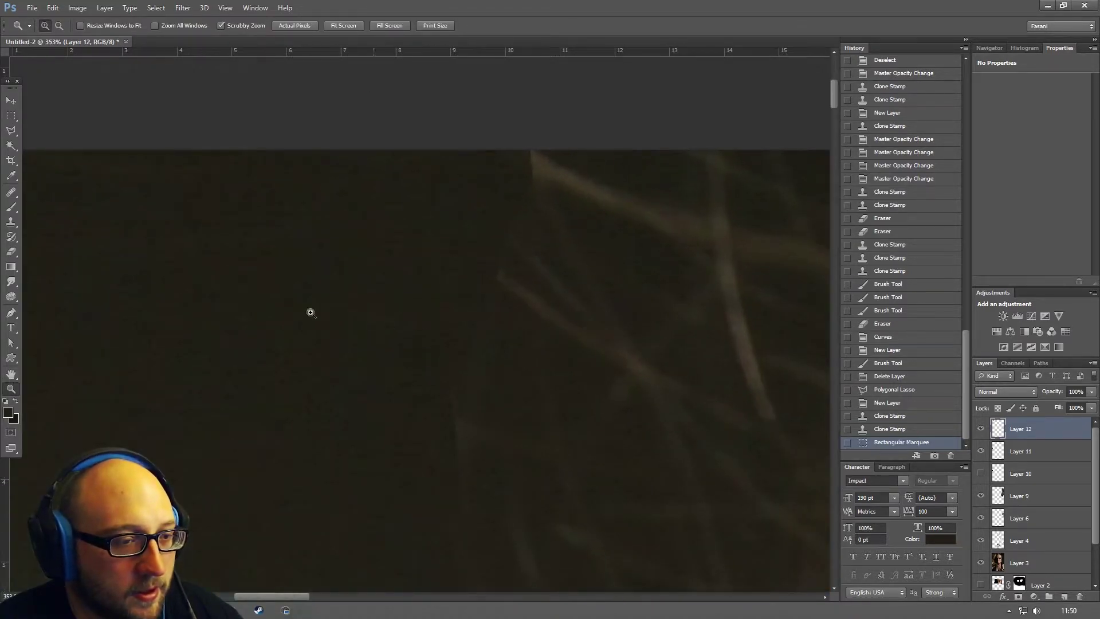
left_click(14, 210)
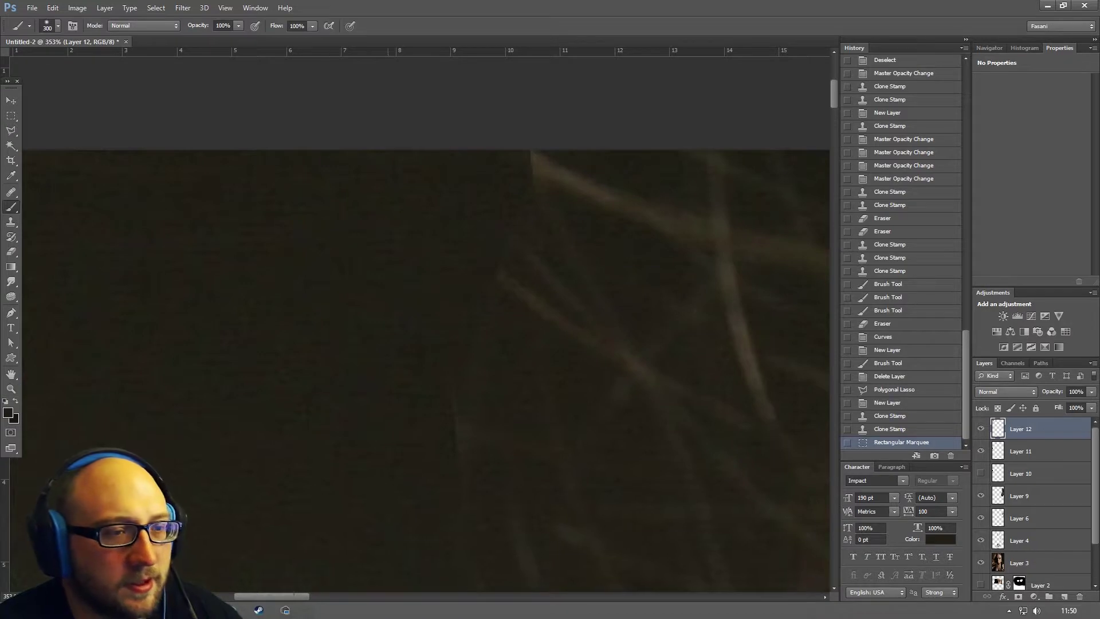
left_click(16, 256)
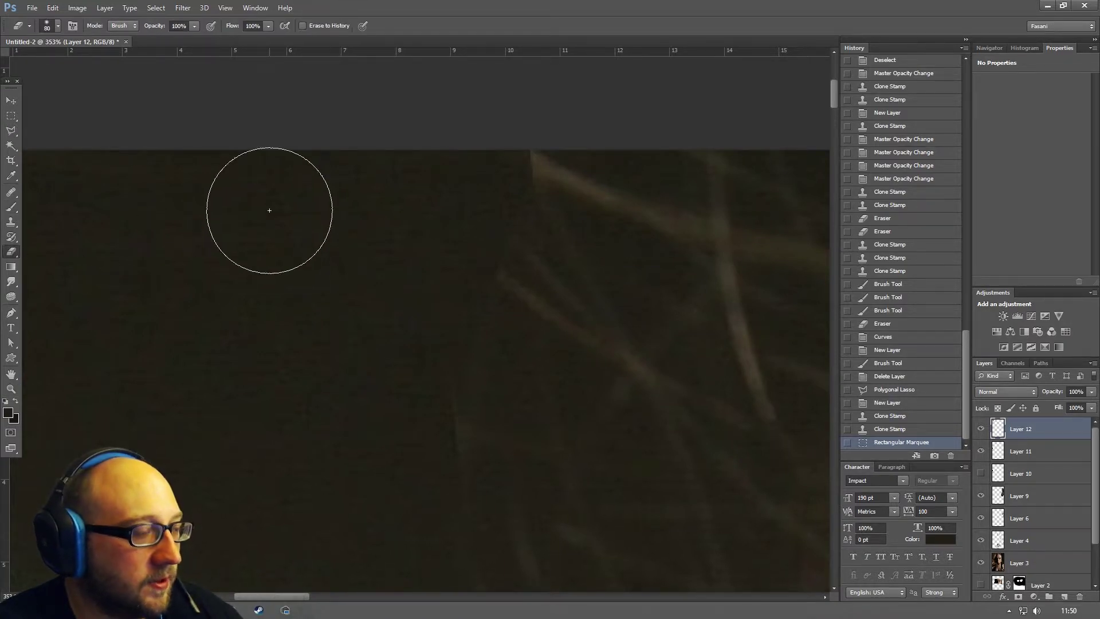
key("bracketleft")
key("bracketleft")
key("bracketleft")
key("bracketleft")
mouse_move(547, 166)
left_mouse_down()
mouse_move(475, 136)
mouse_move(510, 145)
left_mouse_up()
key("bracketleft")
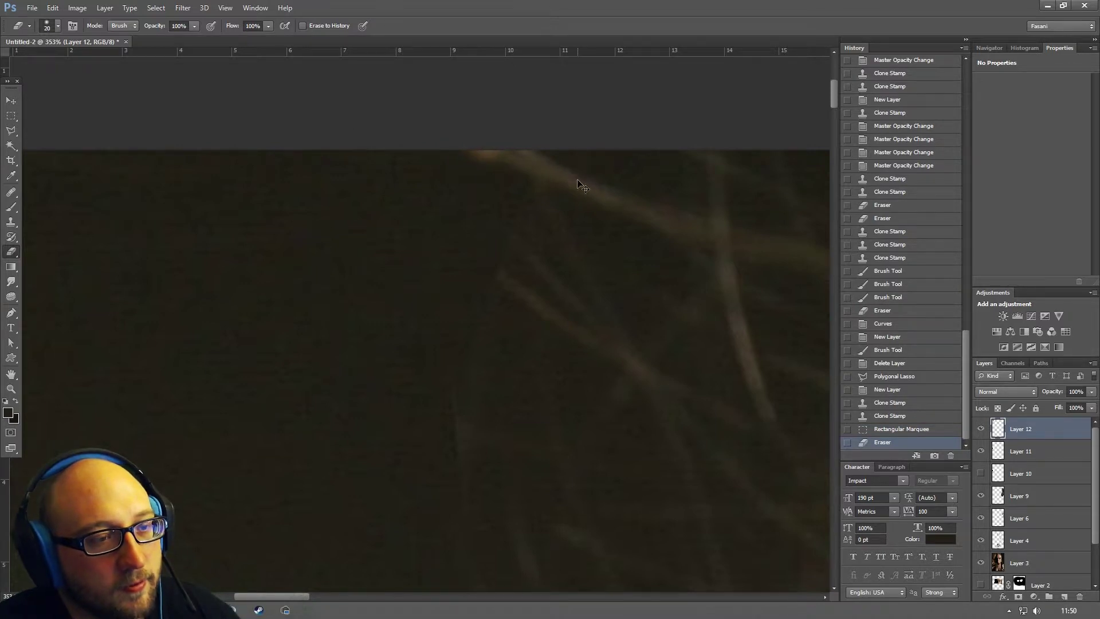
key("ctrl+z")
key("ctrl+z")
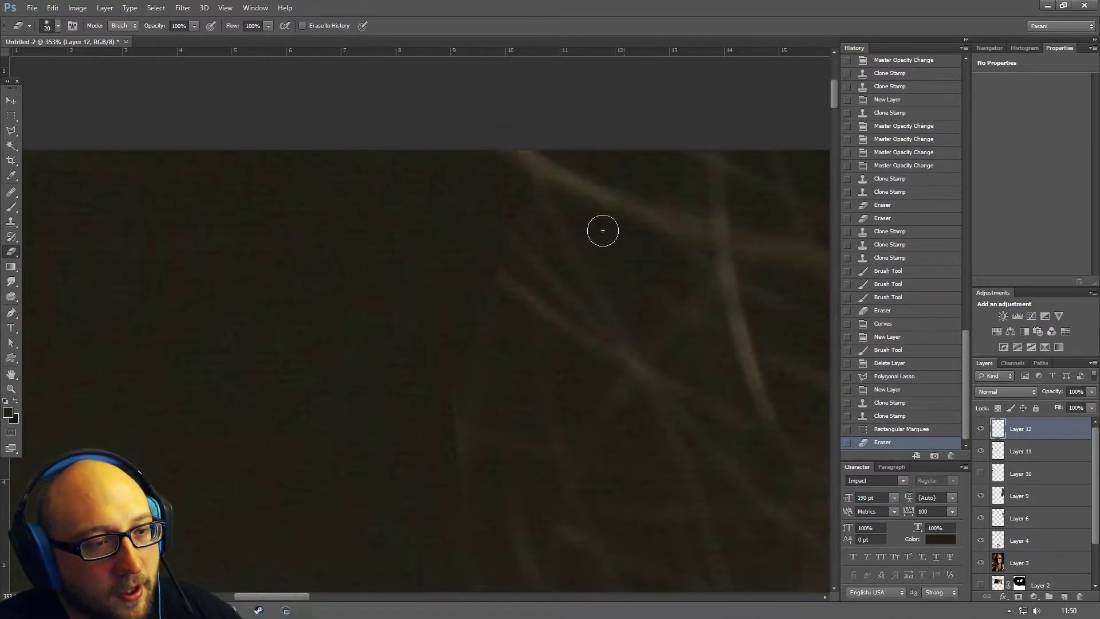
- Erase along the edge of the cloned patch down to the main hair to bring back the fine strands crossing it
left_click_drag(497, 279, 500, 380)
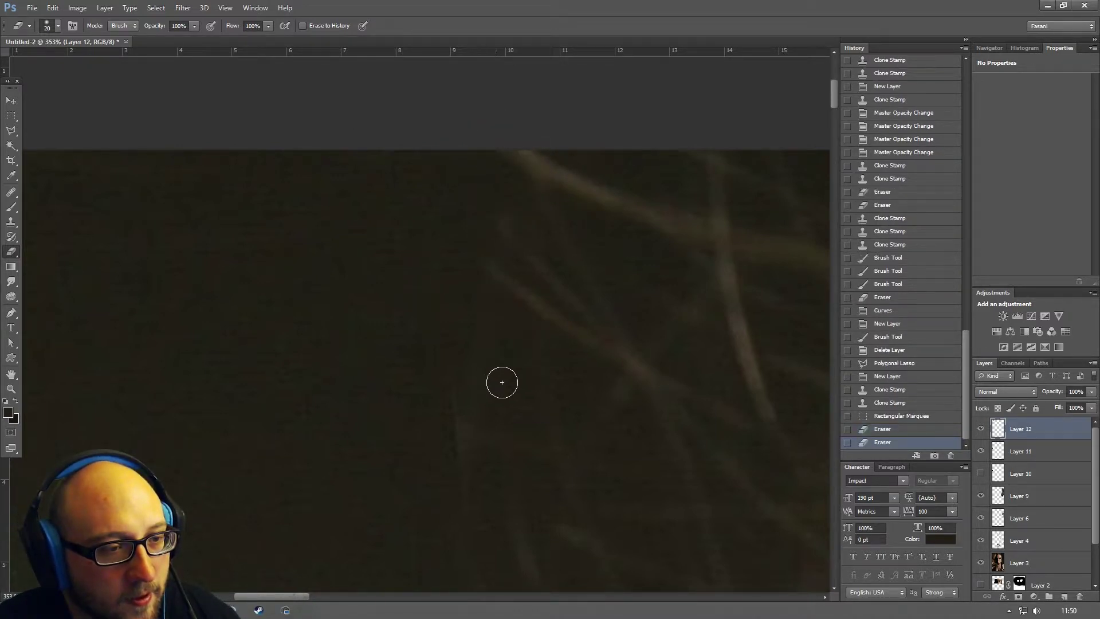
left_click_drag(465, 428, 474, 508)
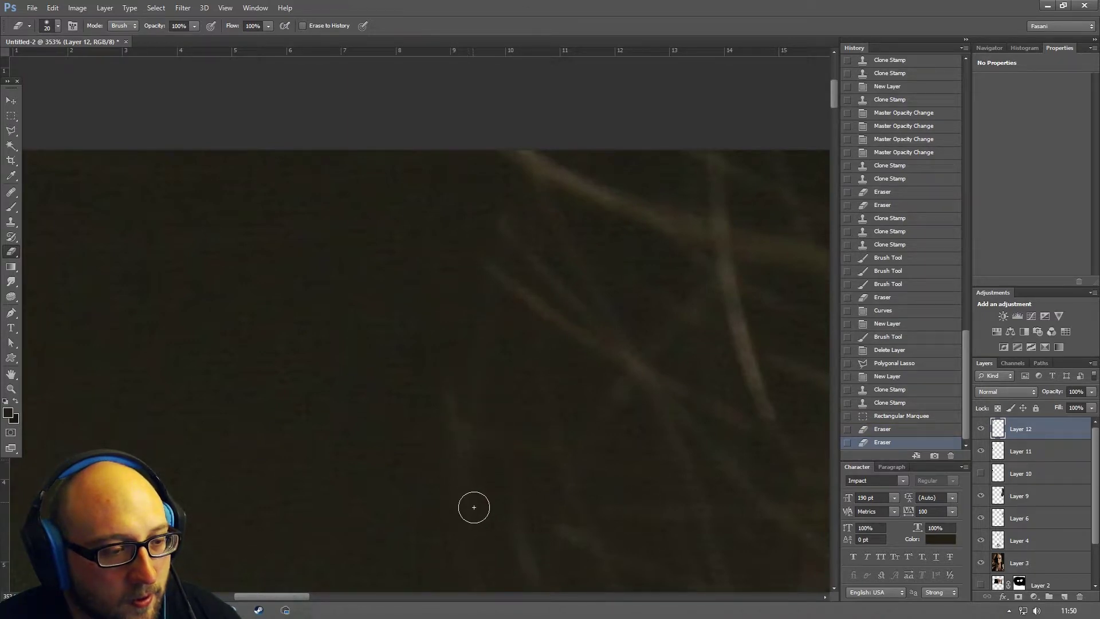
left_click_drag(550, 396, 539, 242)
mouse_move(450, 353)
left_mouse_down()
mouse_move(565, 518)
mouse_move(613, 493)
left_mouse_up()
left_click_drag(508, 487, 476, 238)
left_click_drag(449, 295, 474, 406)
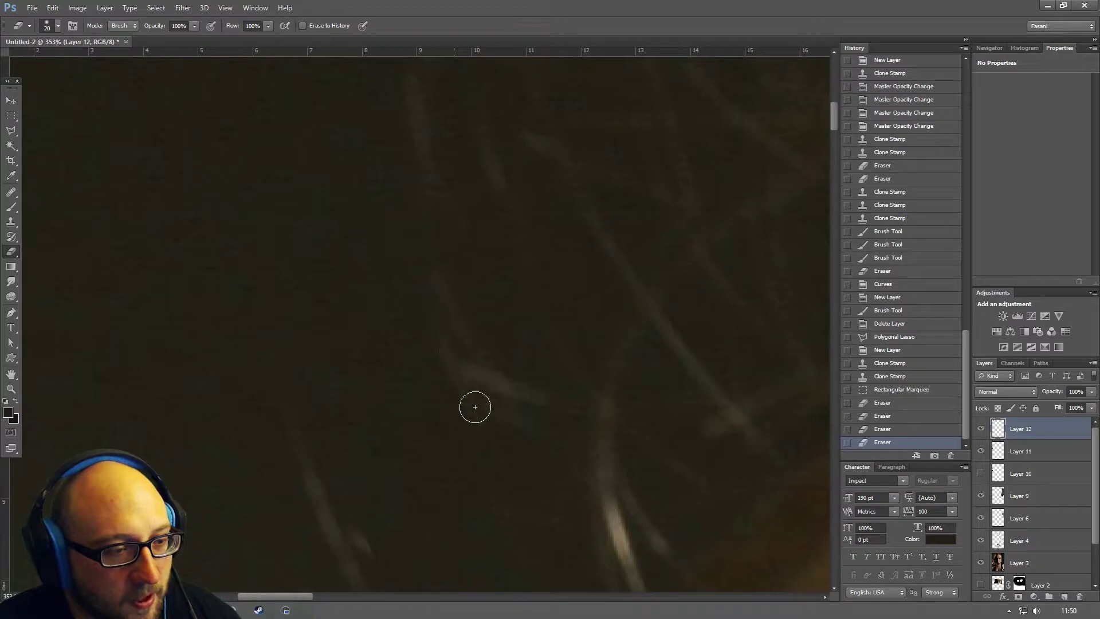
left_click_drag(540, 383, 498, 194)
left_click_drag(464, 355, 596, 450)
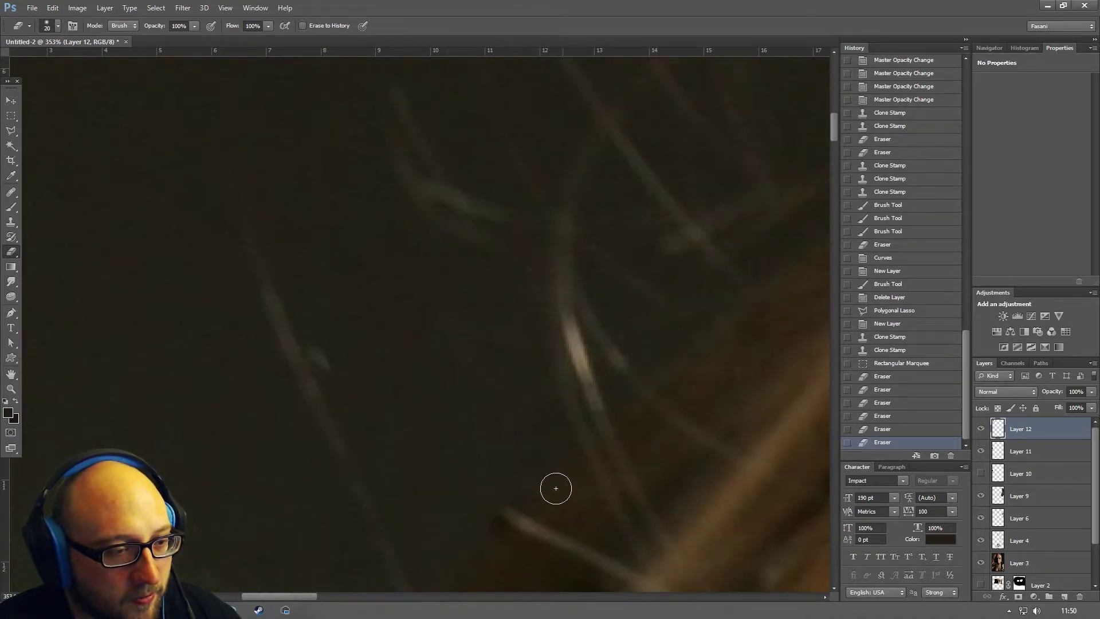
left_click_drag(379, 471, 691, 560)
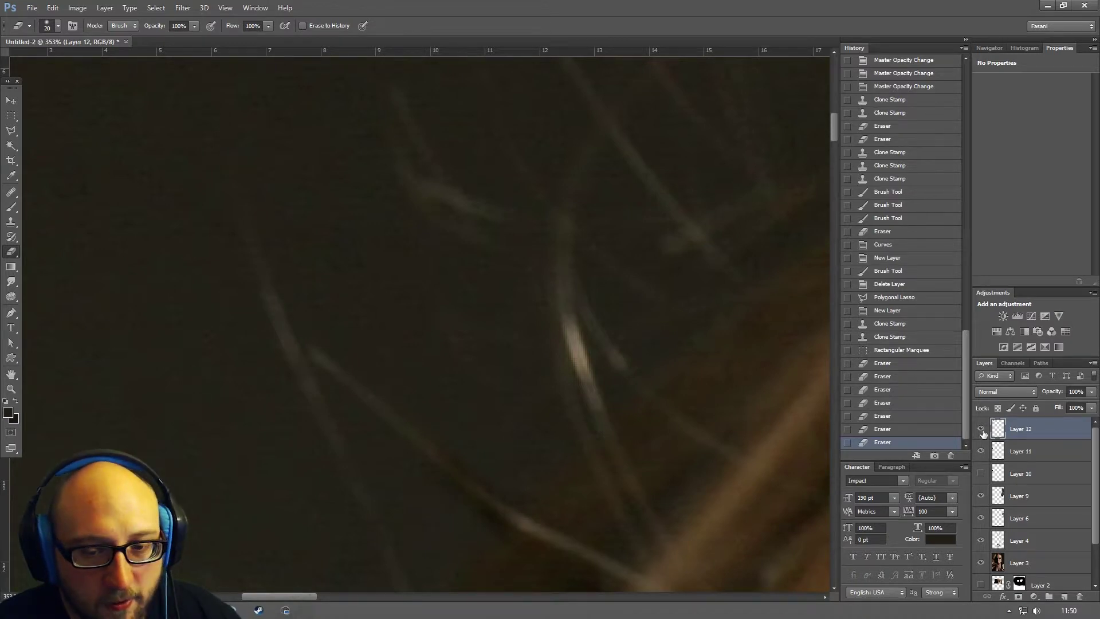
- Compare the retouched strand area with Layer 12 hidden and shown, and erase another bit of the clone at its lower end
left_click(981, 430)
left_click(981, 430)
left_click(981, 429)
left_click(981, 429)
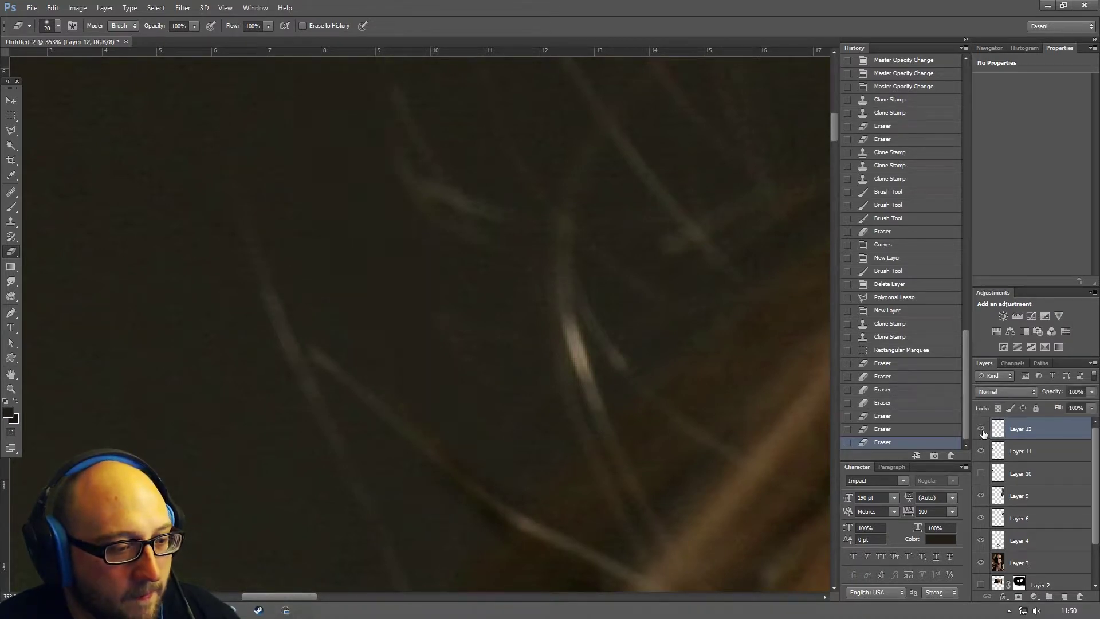
scroll(533, 273, "down", 3)
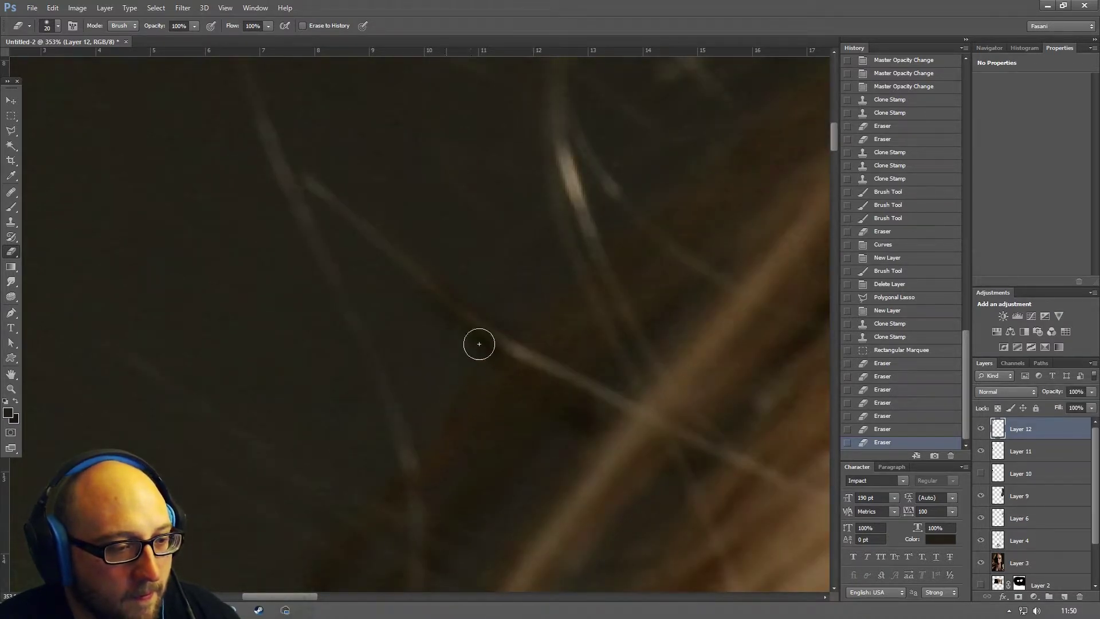
left_click(444, 353)
- Examine the cloned strand area up close along its length with Layer 12 hidden and shown
left_click(980, 430)
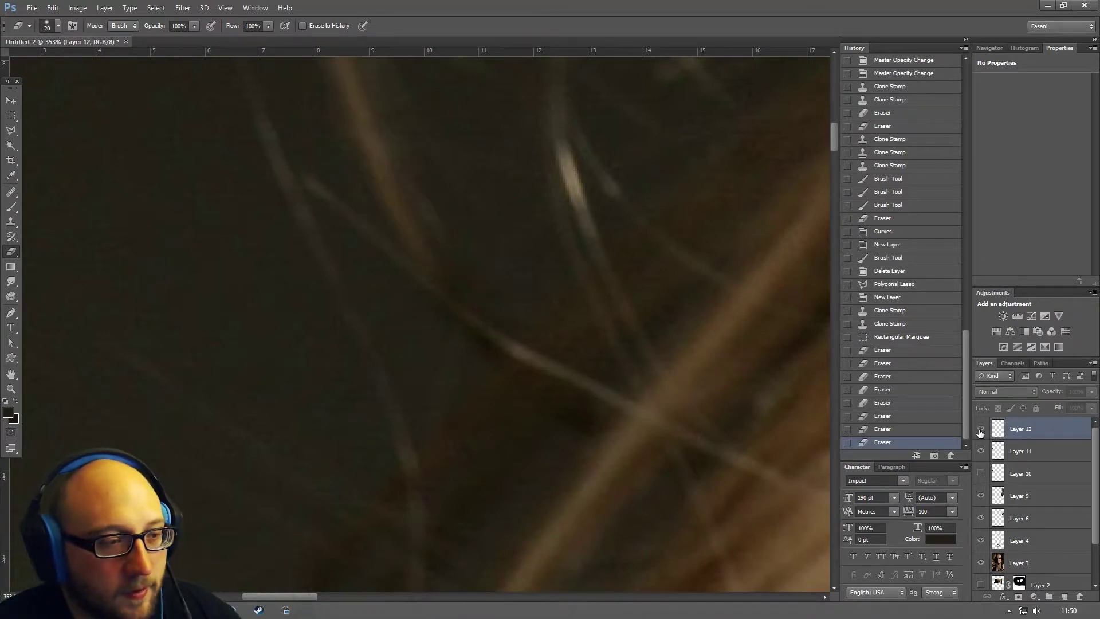
left_click(980, 430)
left_click(980, 430)
left_click(981, 431)
left_click(982, 431)
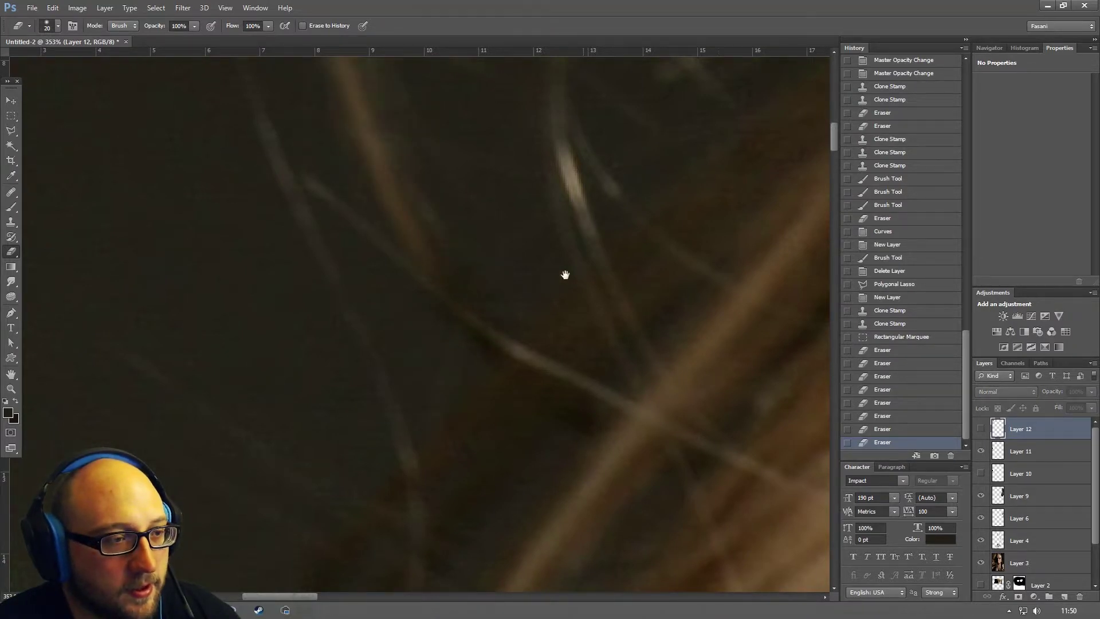
left_click_drag(565, 275, 688, 536)
left_click(980, 430)
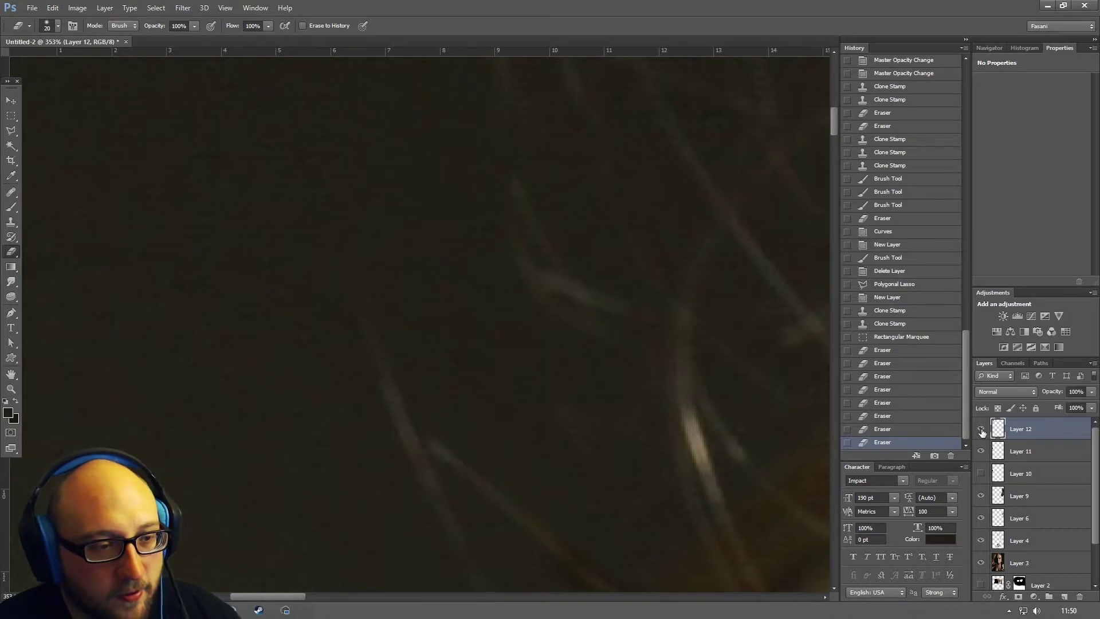
left_click(981, 430)
left_click(981, 430)
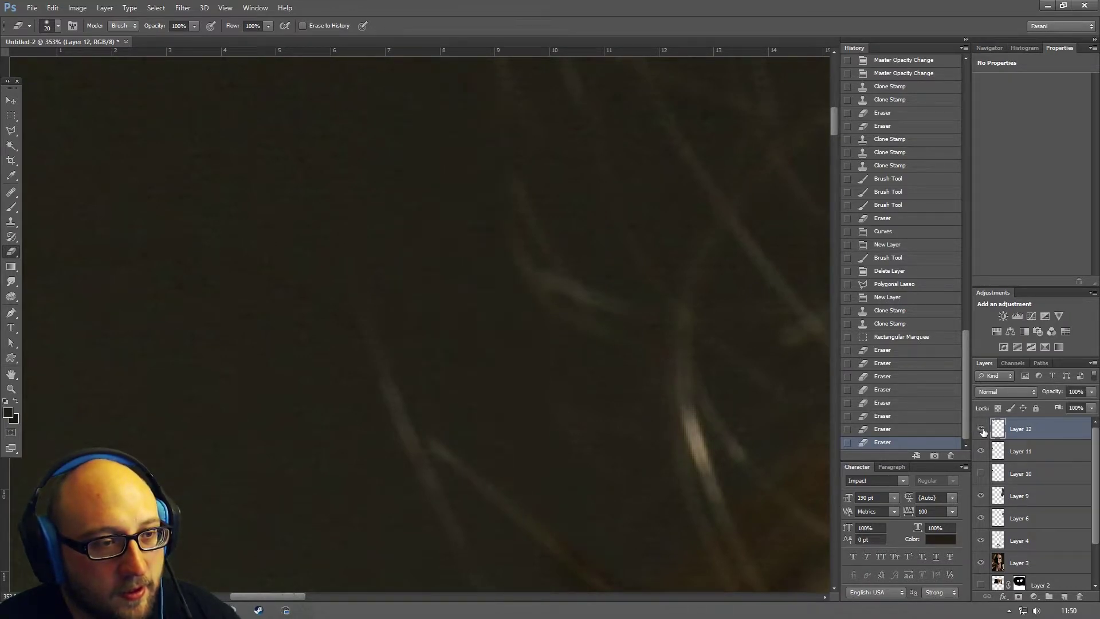
mouse_move(593, 295)
left_mouse_down()
mouse_move(602, 467)
mouse_move(585, 277)
left_mouse_up()
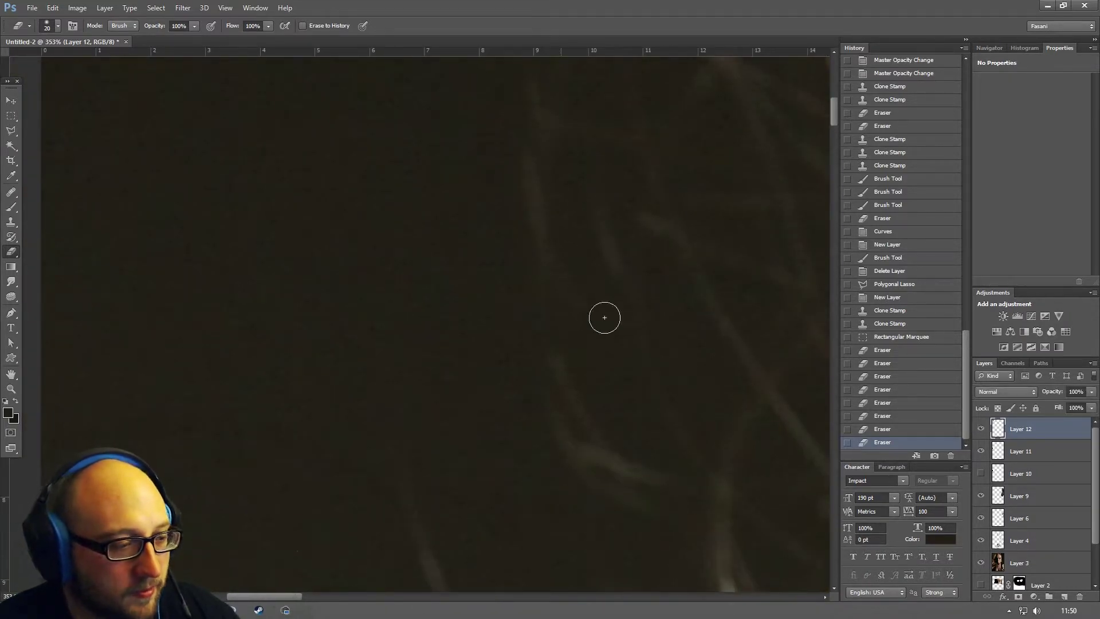
left_click(981, 430)
left_click(980, 430)
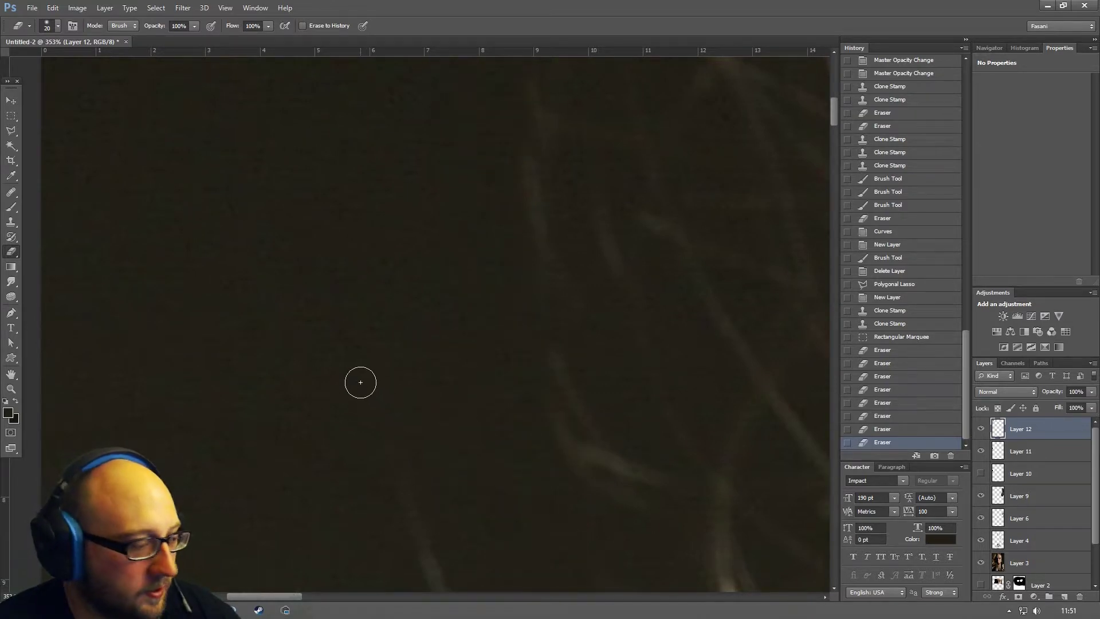
- Sample clean dark background with a 100 px Healing Brush and heal two patches of the upper-left background on Layer 12
key("j")
left_click(278, 182, "alt")
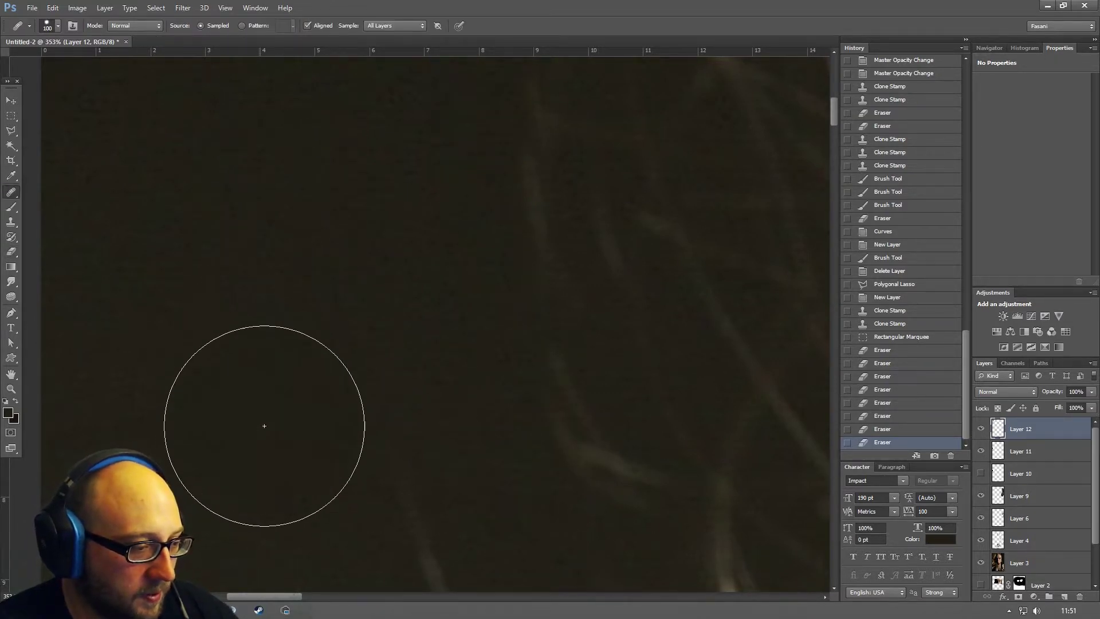
left_click(256, 422)
left_click(112, 417)
mouse_move(363, 238)
left_mouse_down()
mouse_move(400, 247)
mouse_move(458, 500)
mouse_move(449, 560)
mouse_move(388, 482)
left_mouse_up()
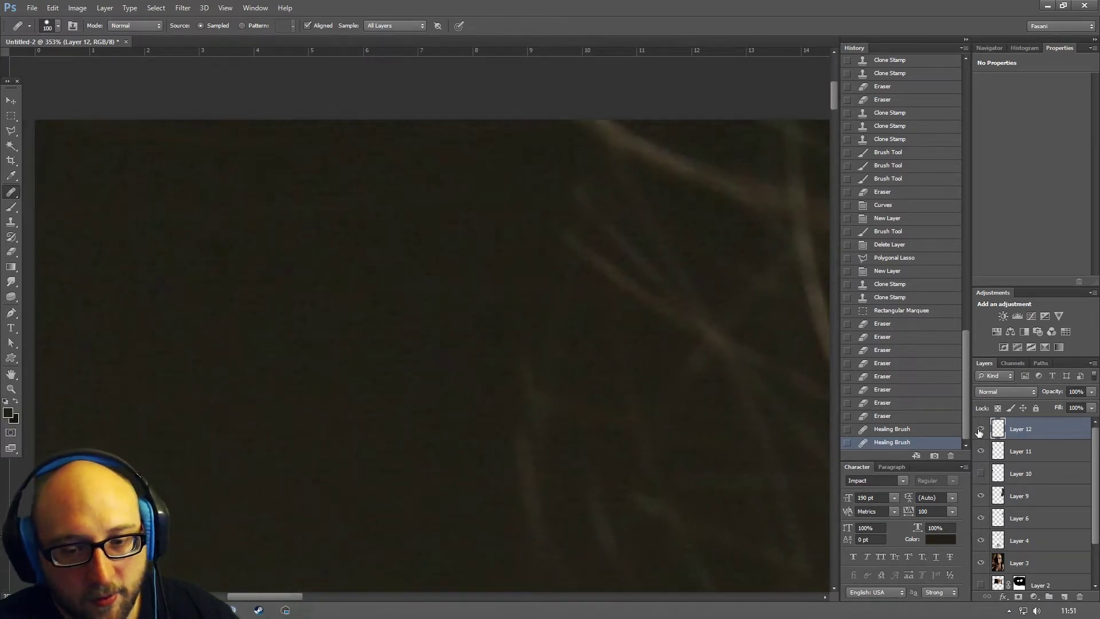
- Compare the upper-left background with Layer 12 hidden and shown, and review the whole portrait
left_click(981, 430)
left_click(981, 429)
left_click(981, 429)
left_click(981, 430)
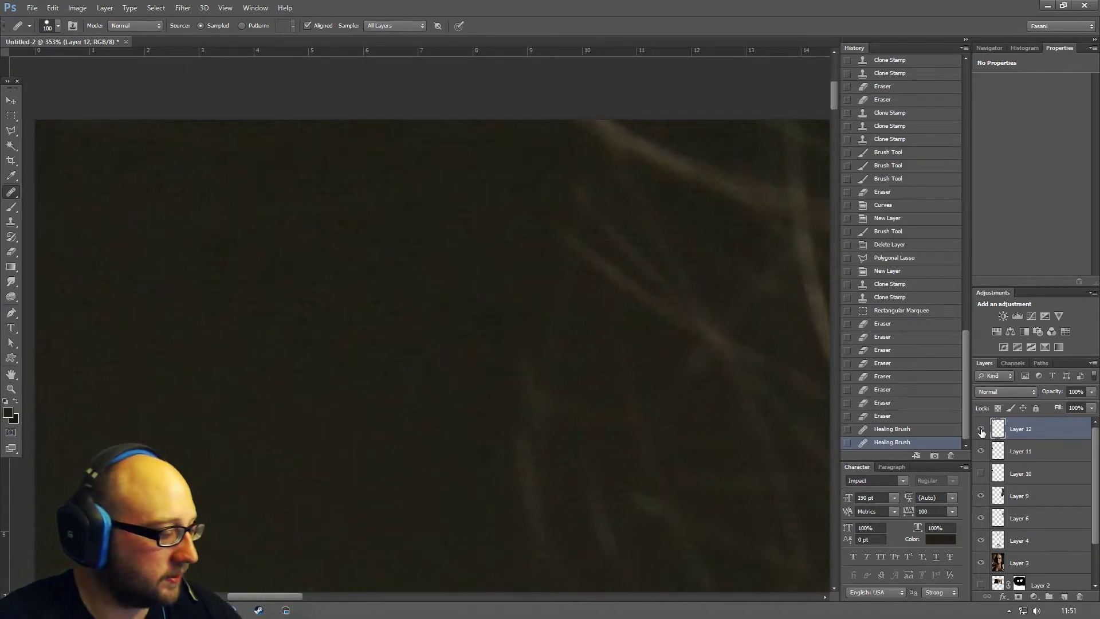
key("ctrl+minus")
key("ctrl+minus")
key("ctrl+minus")
key("ctrl+minus")
key("ctrl+minus")
key("ctrl+minus")
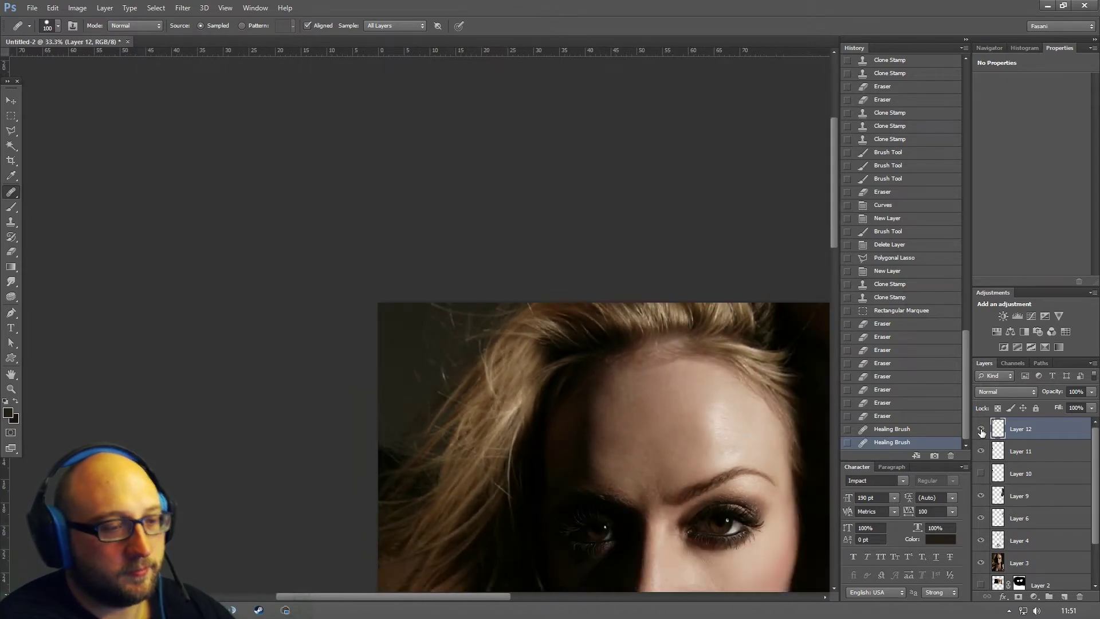
key("ctrl+minus")
key("ctrl+minus")
key("ctrl+plus")
key("ctrl+plus")
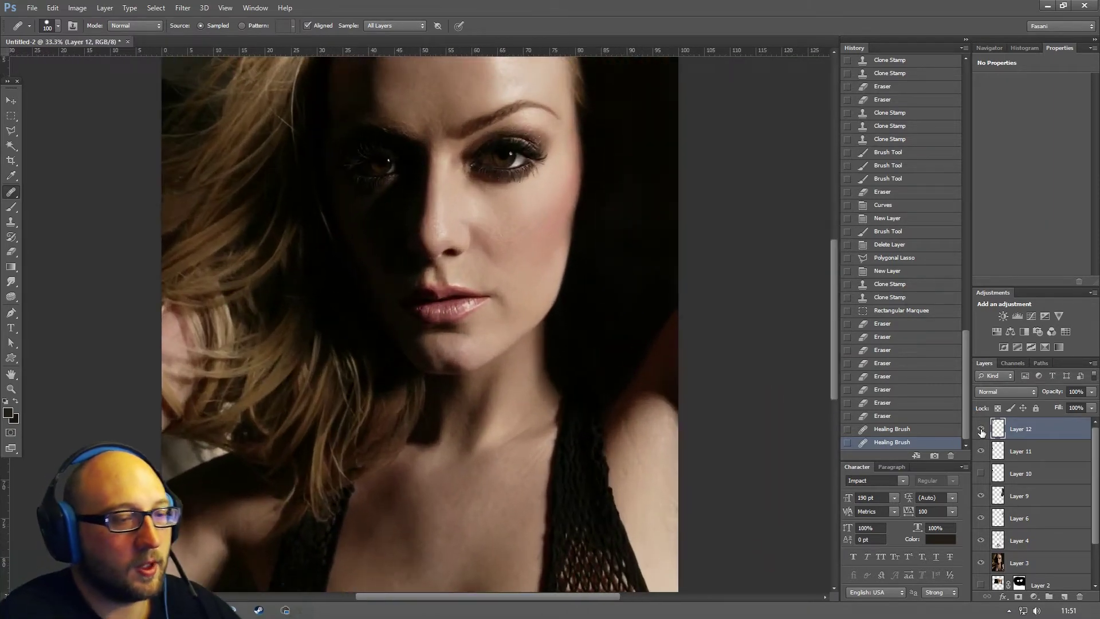
left_click_drag(737, 304, 845, 597)
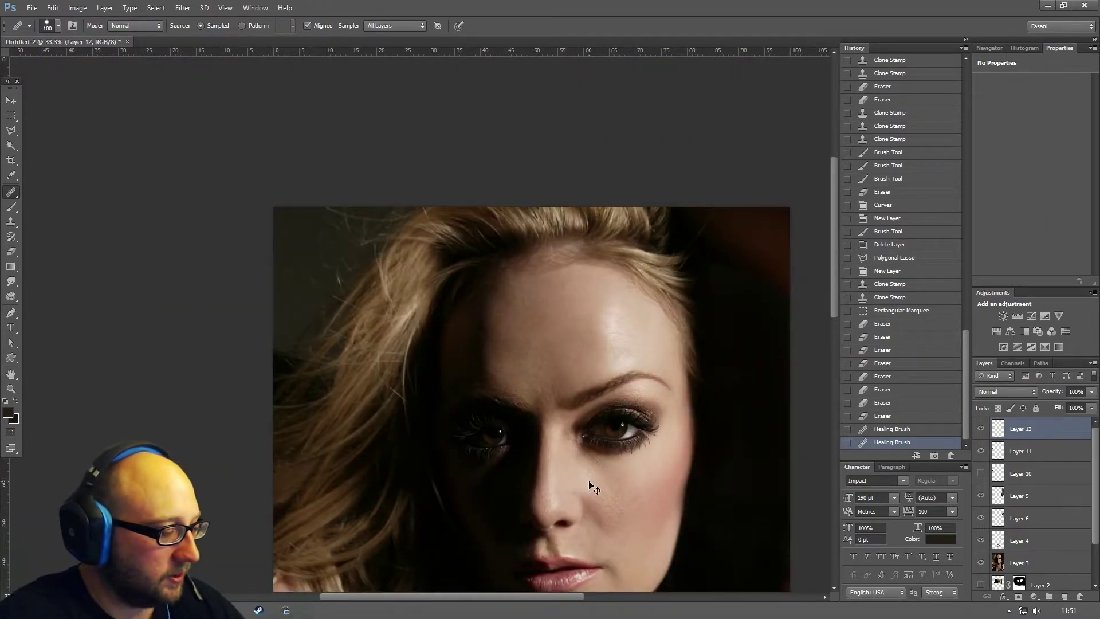
- On a new layer above Layer 12, paint the dark background colour over the upper-left background and flyaways with a soft 800 px brush
key("ctrl+plus")
key("ctrl+plus")
key("ctrl+plus")
key("ctrl+plus")
left_click_drag(307, 207, 577, 509)
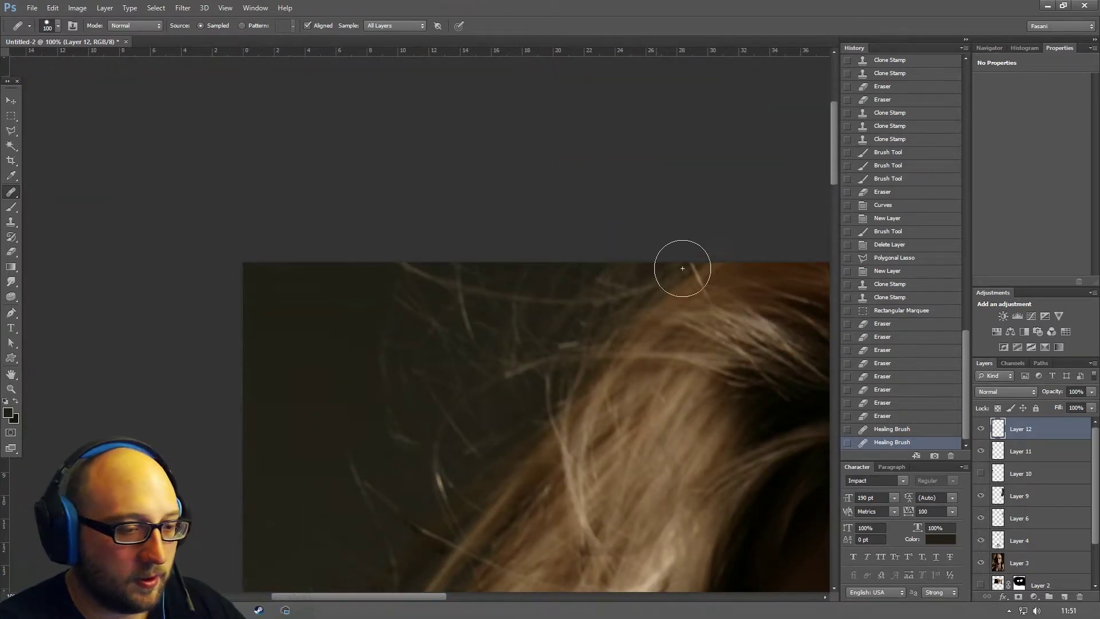
left_click(1065, 597)
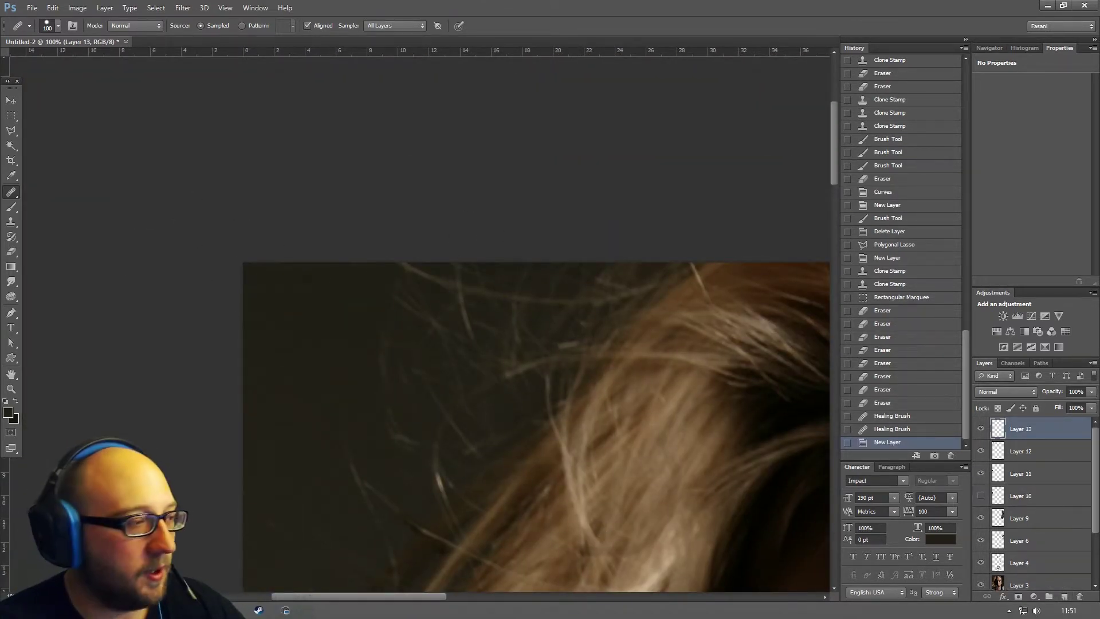
left_click(11, 208)
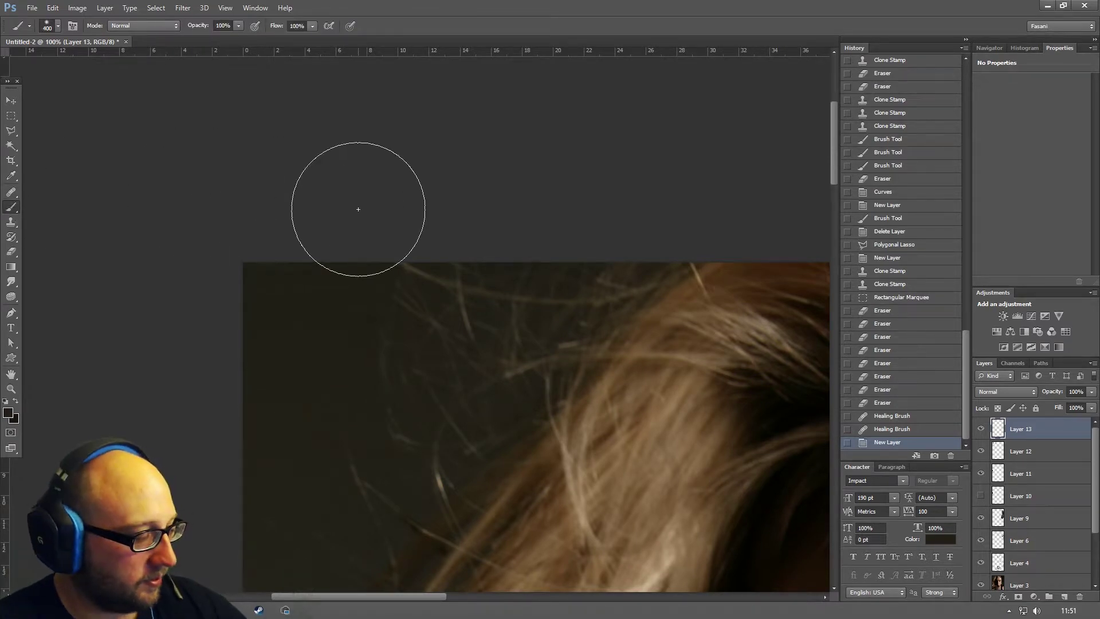
key("bracketright")
key("bracketright")
key("bracketright")
key("bracketright")
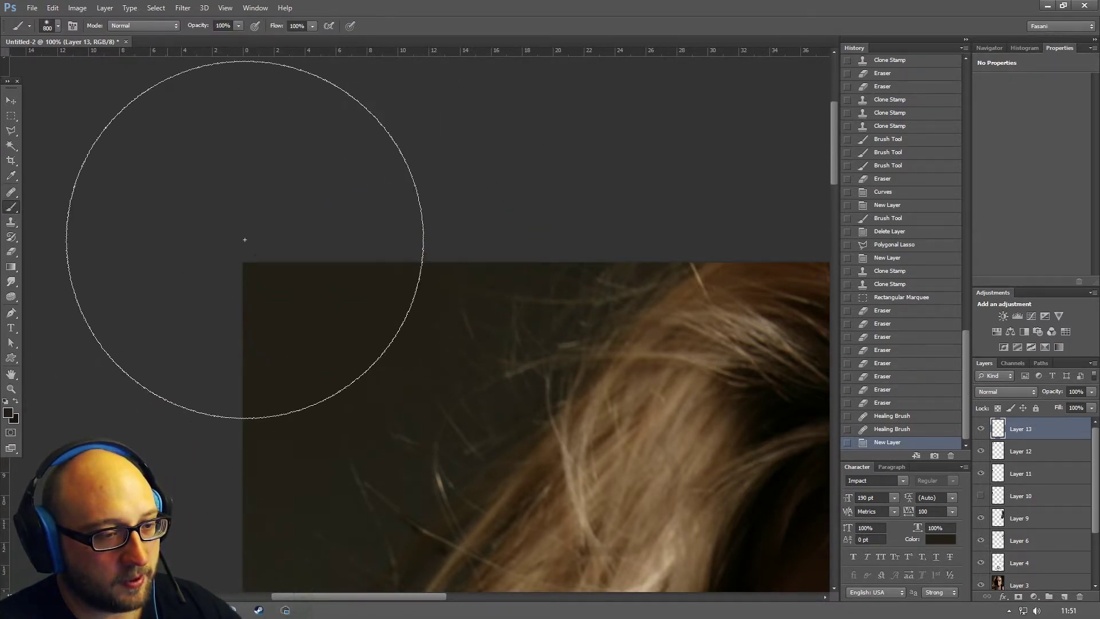
left_click(244, 240)
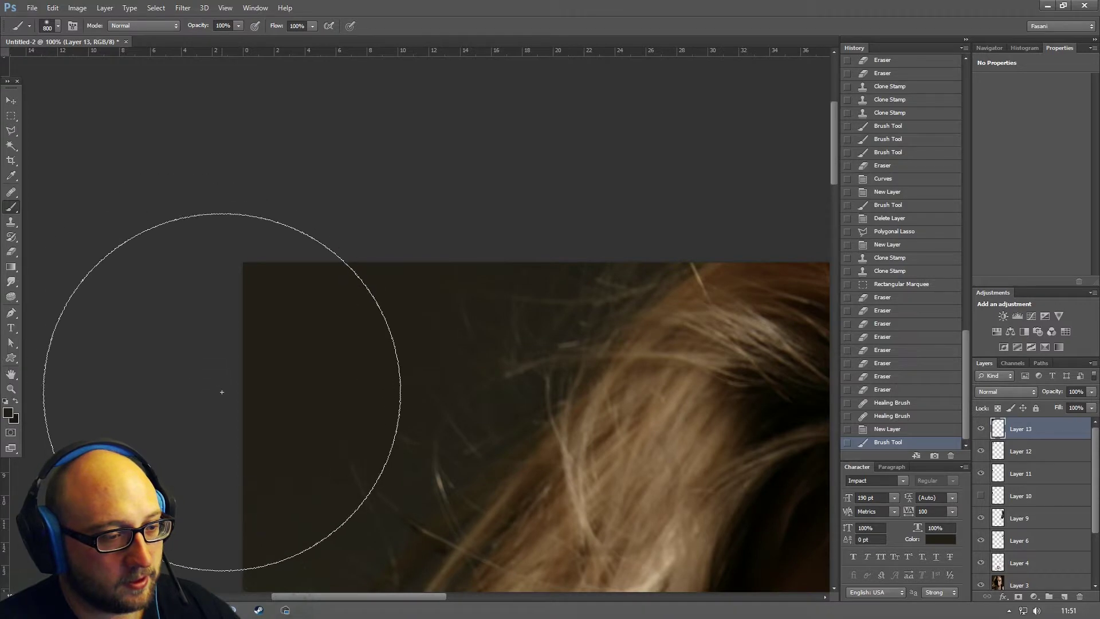
left_click(217, 358)
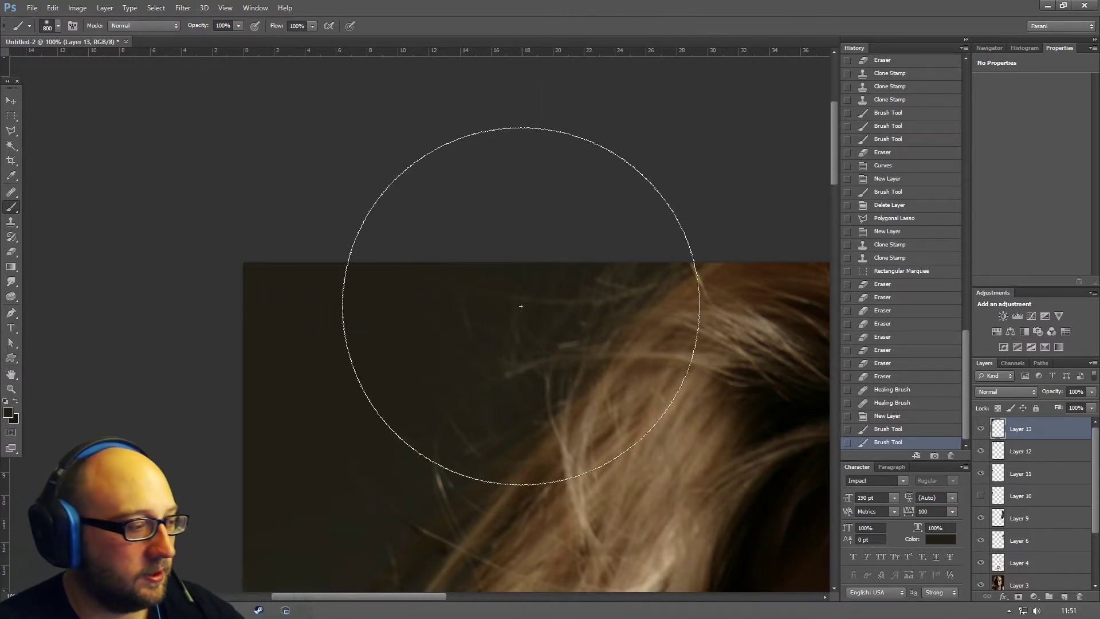
- Set Layer 13's opacity to 50% and check the darkened background and flyaways across the whole portrait
left_click_drag(368, 320, 535, 285)
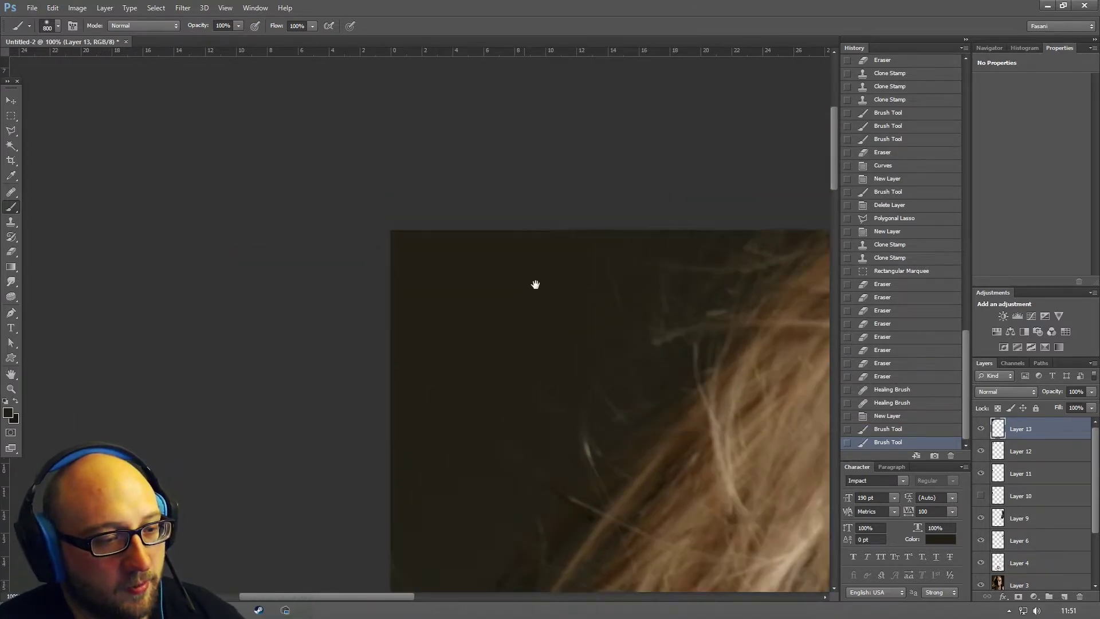
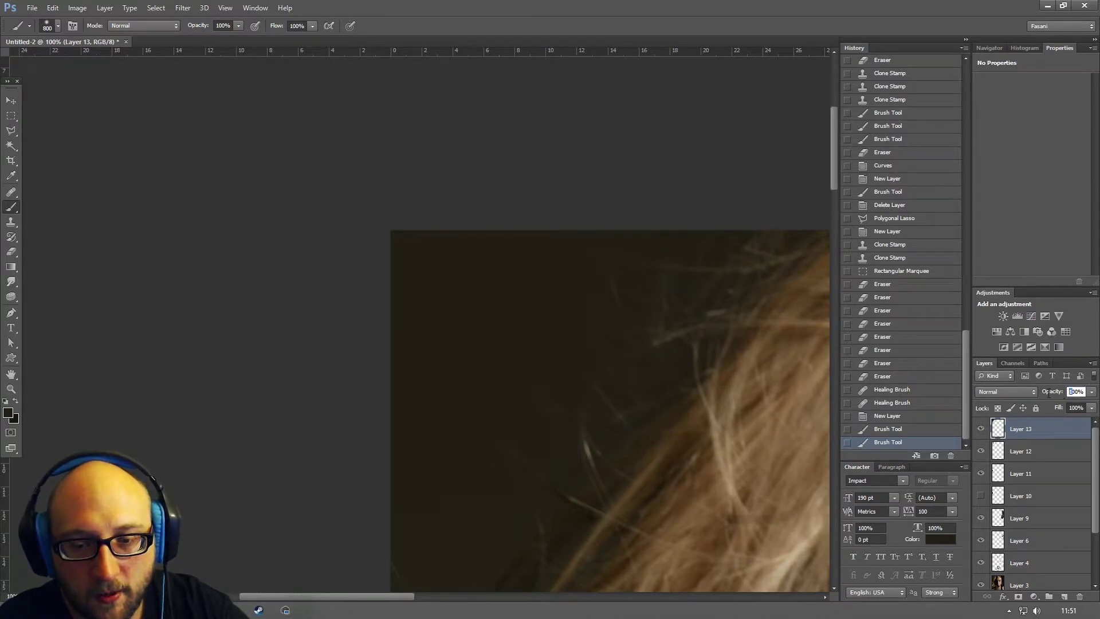
type("50")
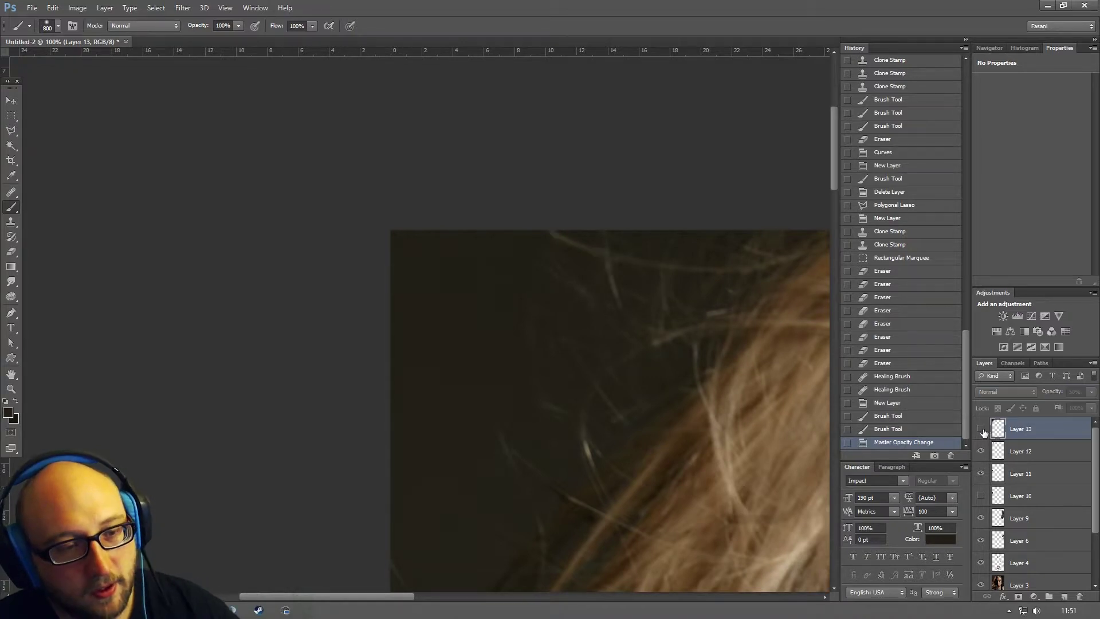
key("ctrl+minus")
key("ctrl+minus")
key("ctrl+minus")
key("ctrl+minus")
key("ctrl+minus")
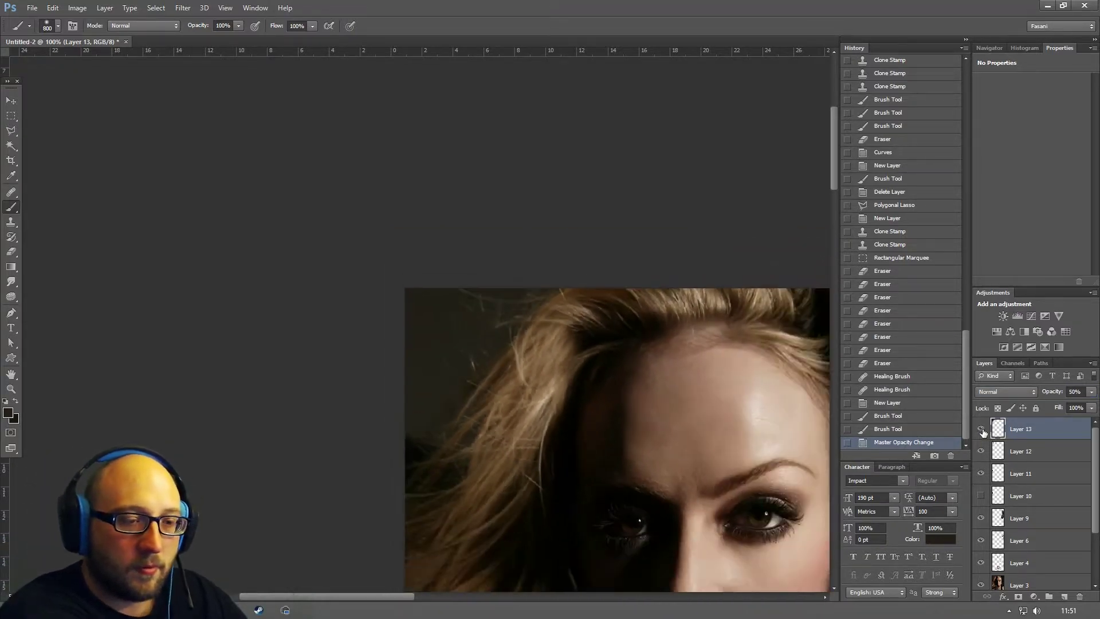
key("ctrl+plus")
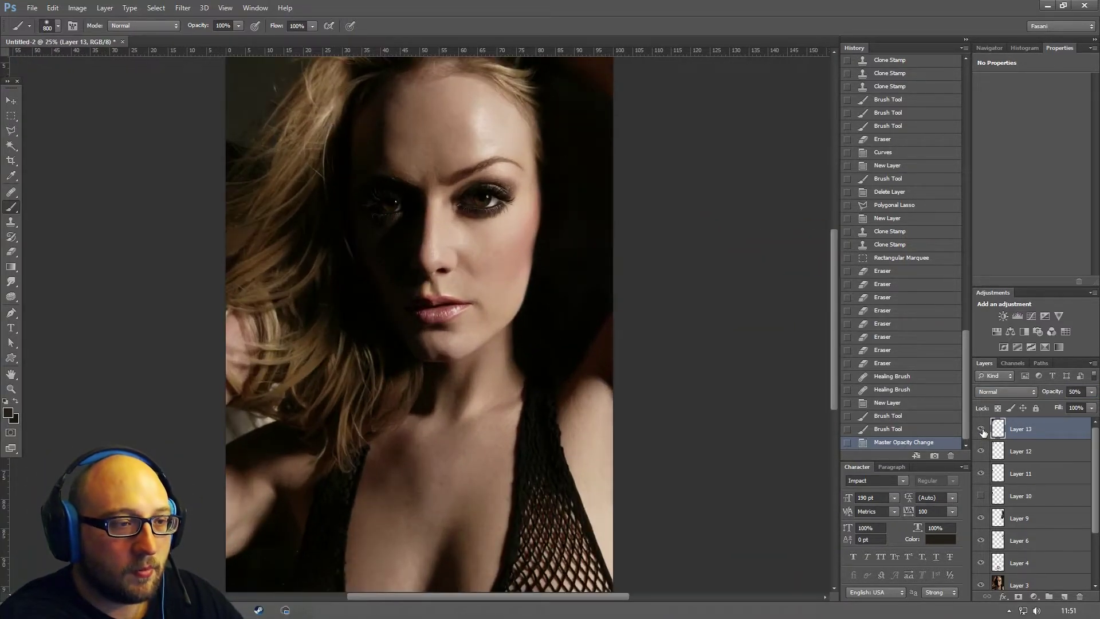
left_click_drag(442, 390, 539, 454)
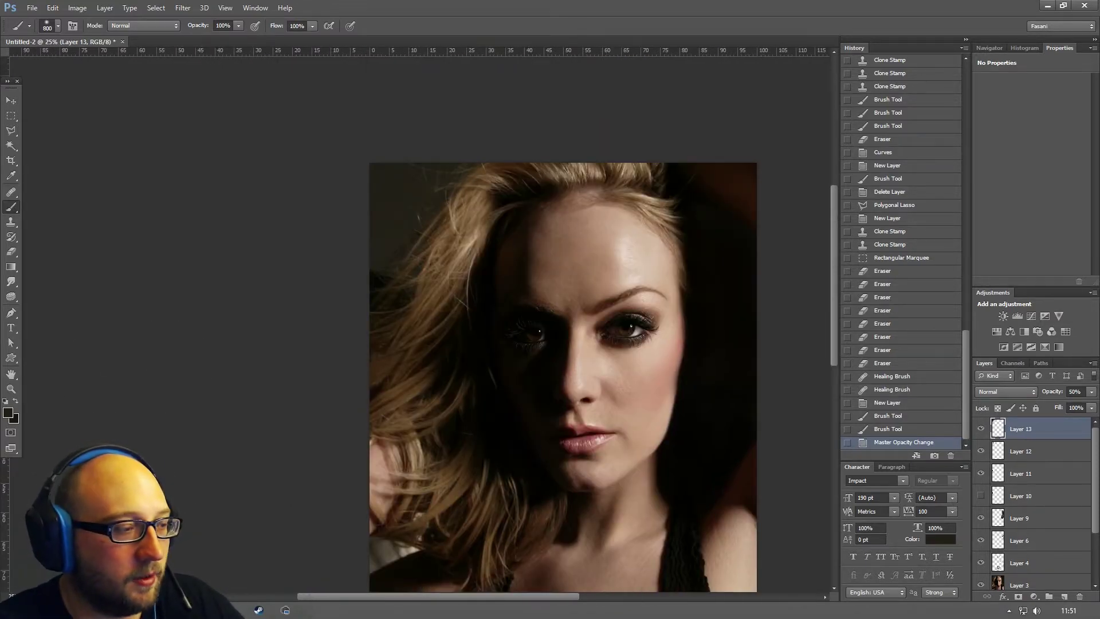
- Paint sampled black over the thin bright strand between the hair and the shadowed eye on Layer 13 with a soft 90 px brush
left_click(11, 389)
left_click_drag(510, 364, 532, 300)
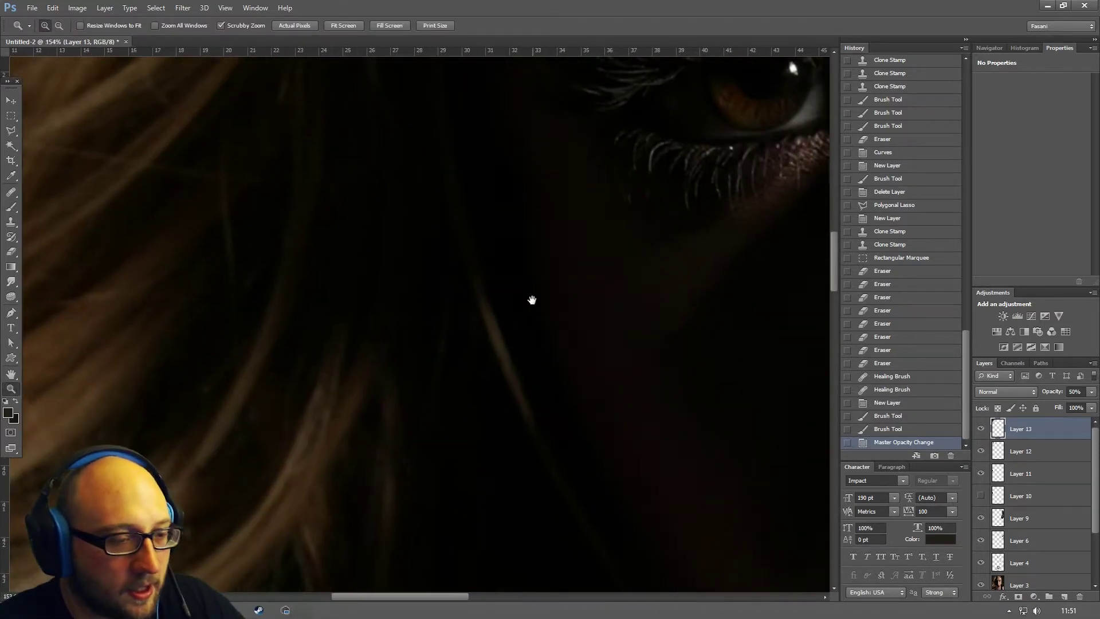
left_click(11, 211)
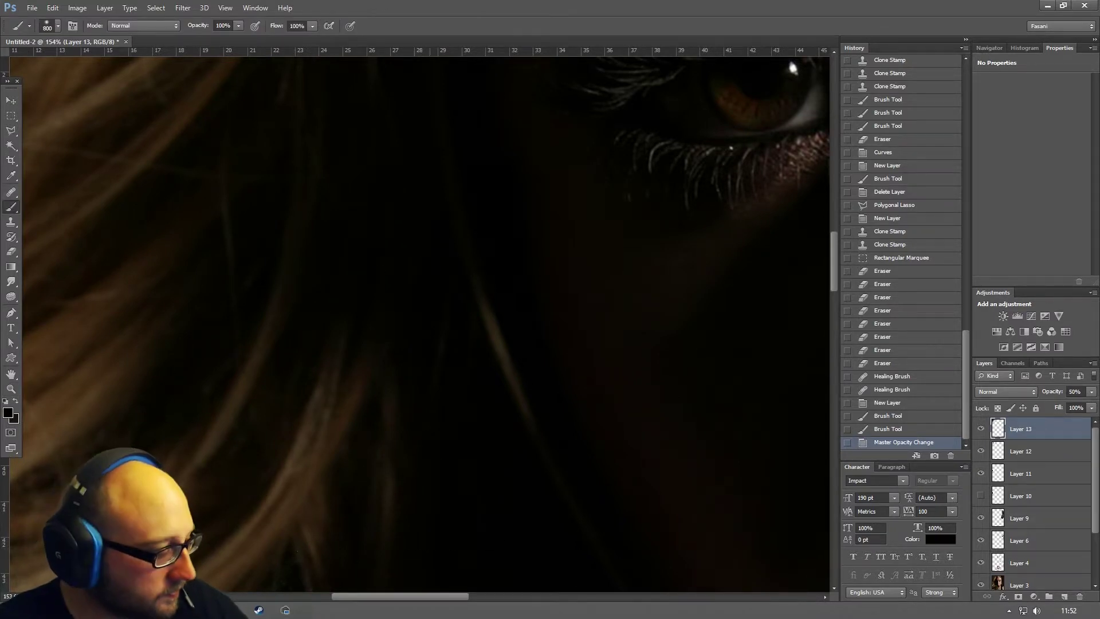
key("bracketleft")
key("bracketleft")
key("bracketleft")
key("bracketleft")
key("bracketleft")
key("bracketleft")
key("bracketleft")
key("bracketleft")
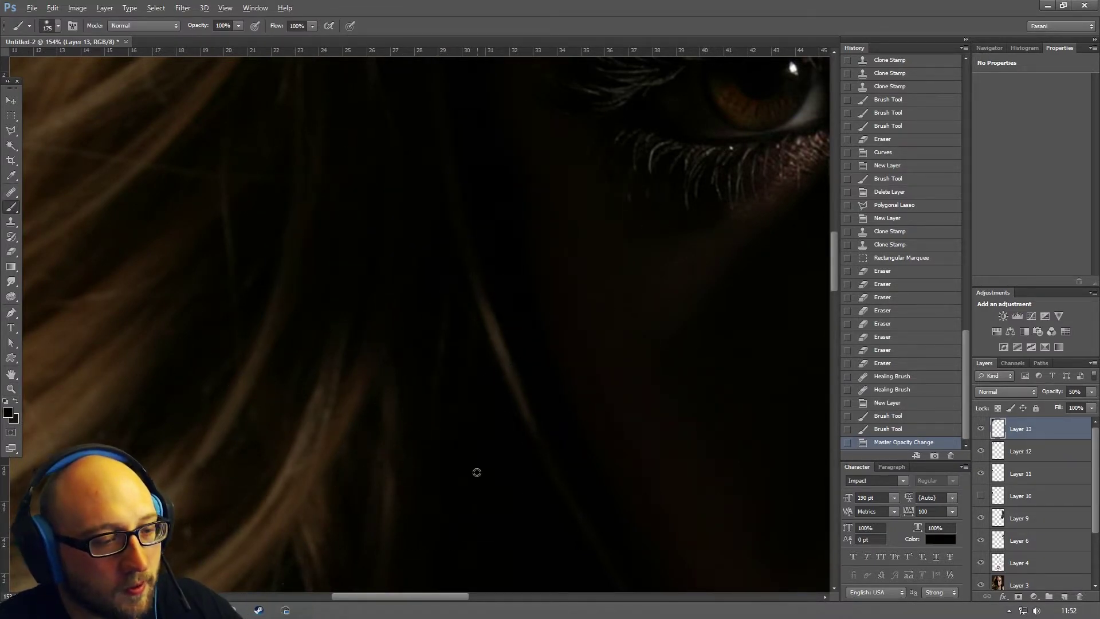
key("bracketleft")
key("bracketleft")
key("bracketleft")
key("bracketleft")
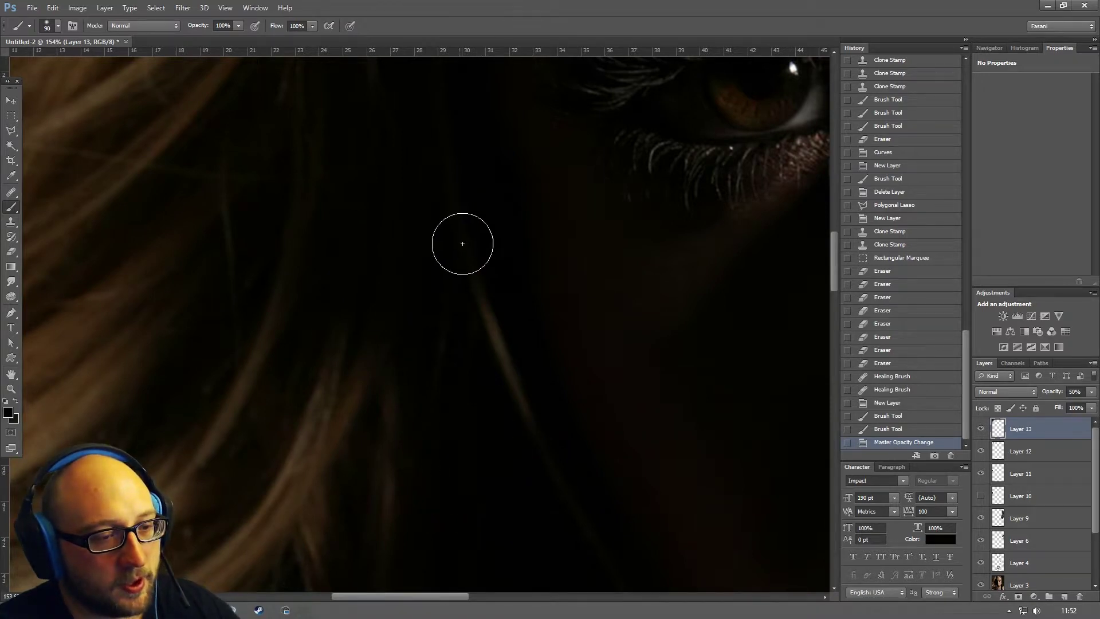
mouse_move(508, 482)
left_mouse_down()
mouse_move(472, 354)
mouse_move(474, 315)
left_mouse_up()
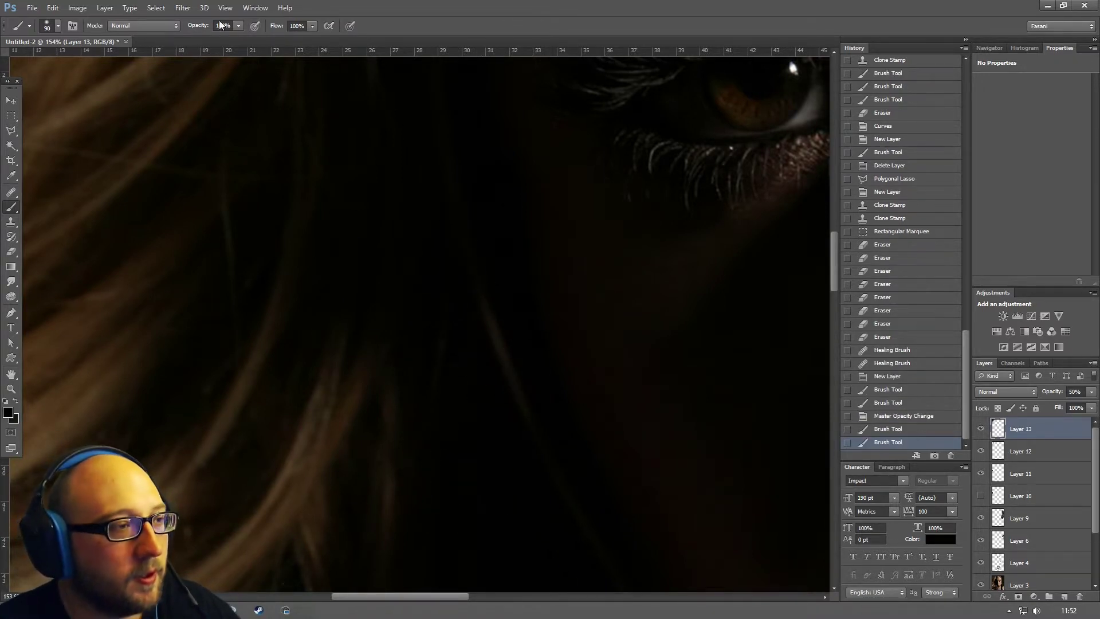
left_click(239, 26)
left_click_drag(236, 39, 243, 38)
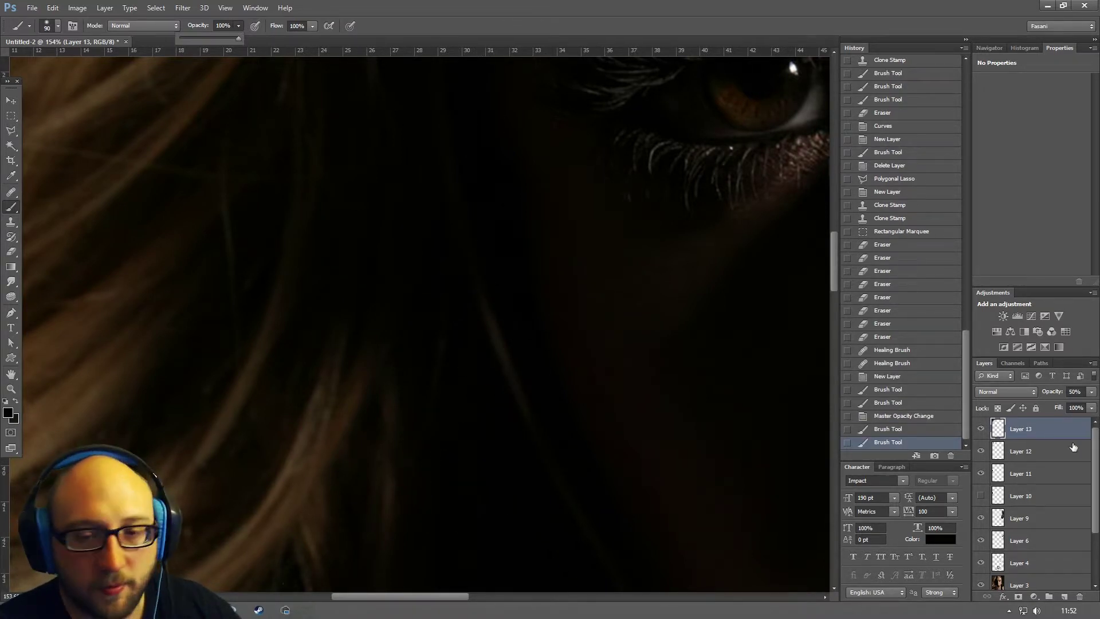
- On a new layer above Layer 13, paint black over the rest of the strand along the shadowed cheek, undoing the last stroke
left_click(1056, 599)
mouse_move(539, 474)
left_mouse_down()
mouse_move(462, 462)
mouse_move(454, 354)
left_mouse_up()
left_click_drag(479, 473, 408, 281)
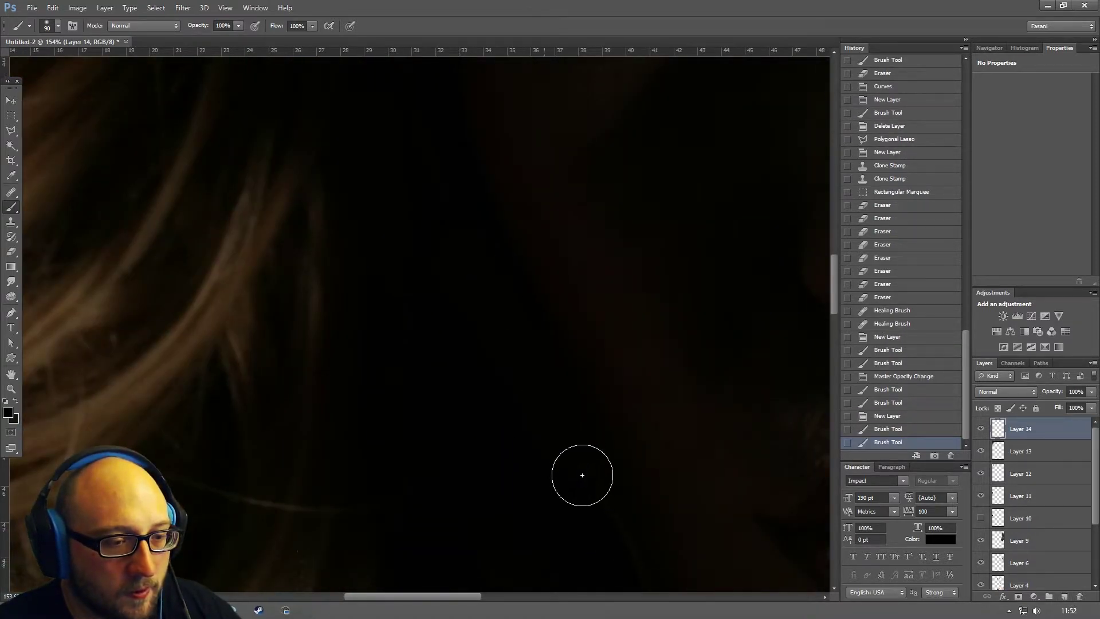
left_click_drag(582, 475, 509, 518)
left_click_drag(448, 421, 428, 259)
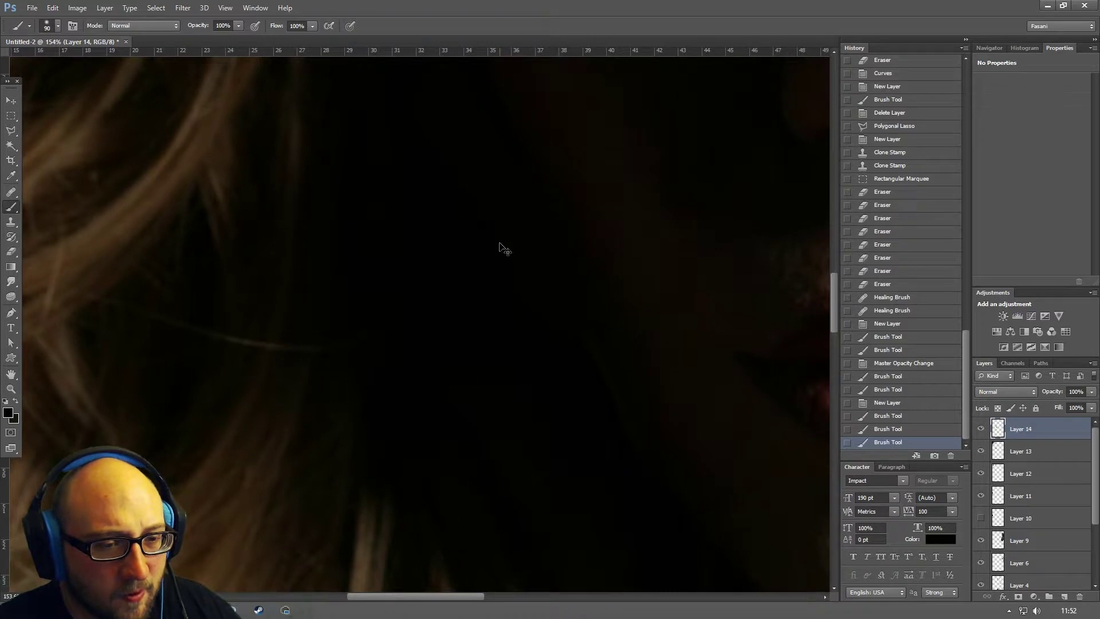
key("ctrl+z")
left_click_drag(462, 202, 496, 435)
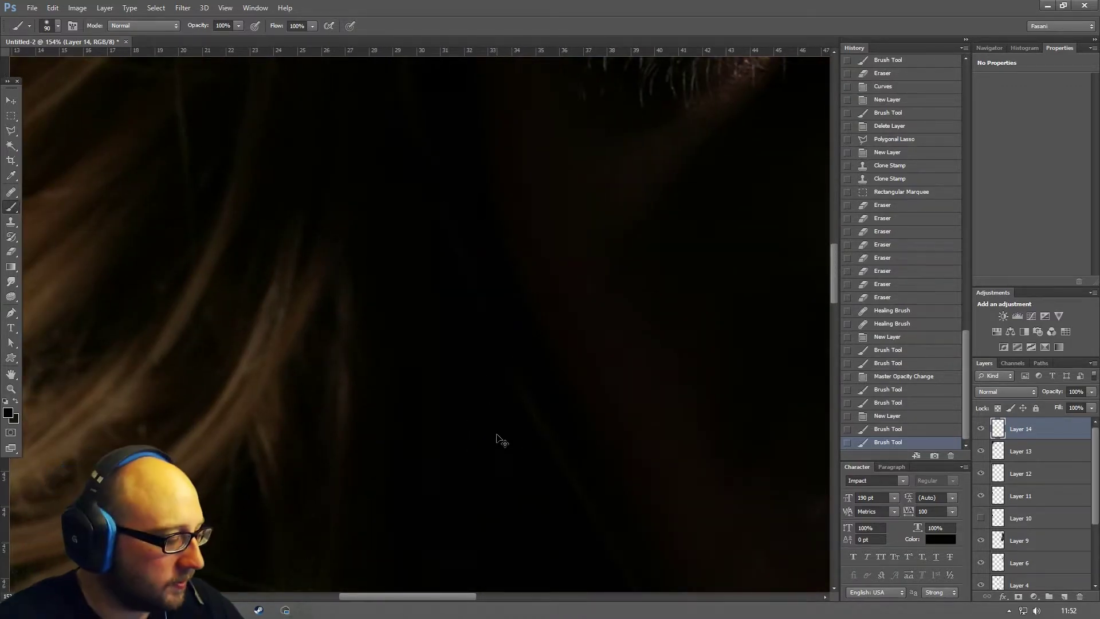
- Compare the portrait with Layer 14 hidden and shown
scroll(496, 440, "down", 5)
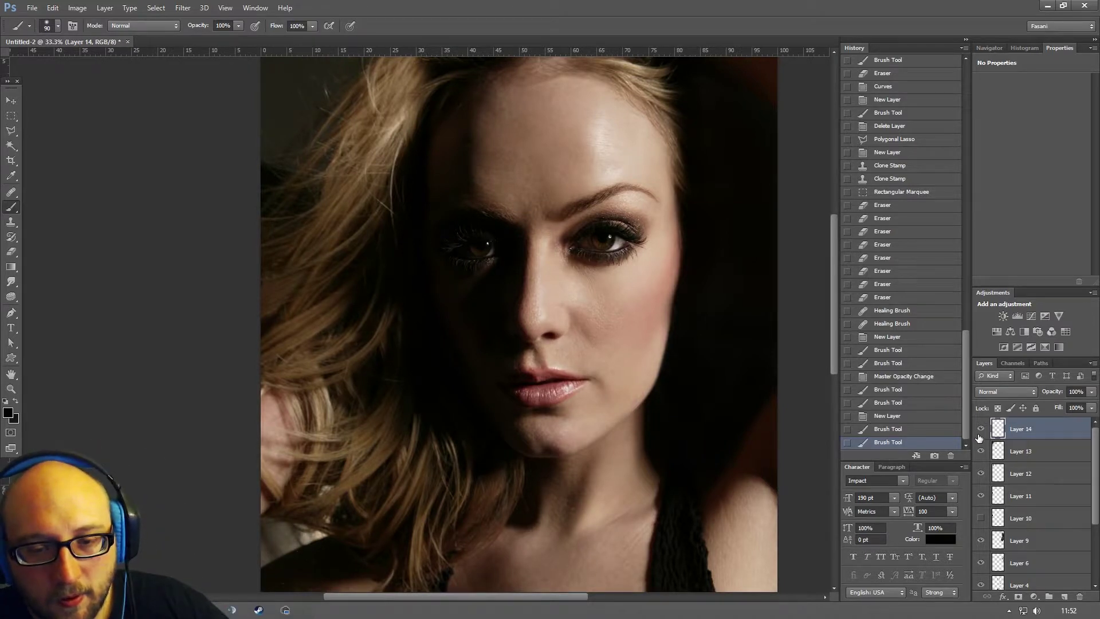
left_click(981, 430)
left_click(981, 429)
left_click(981, 429)
left_click(982, 430)
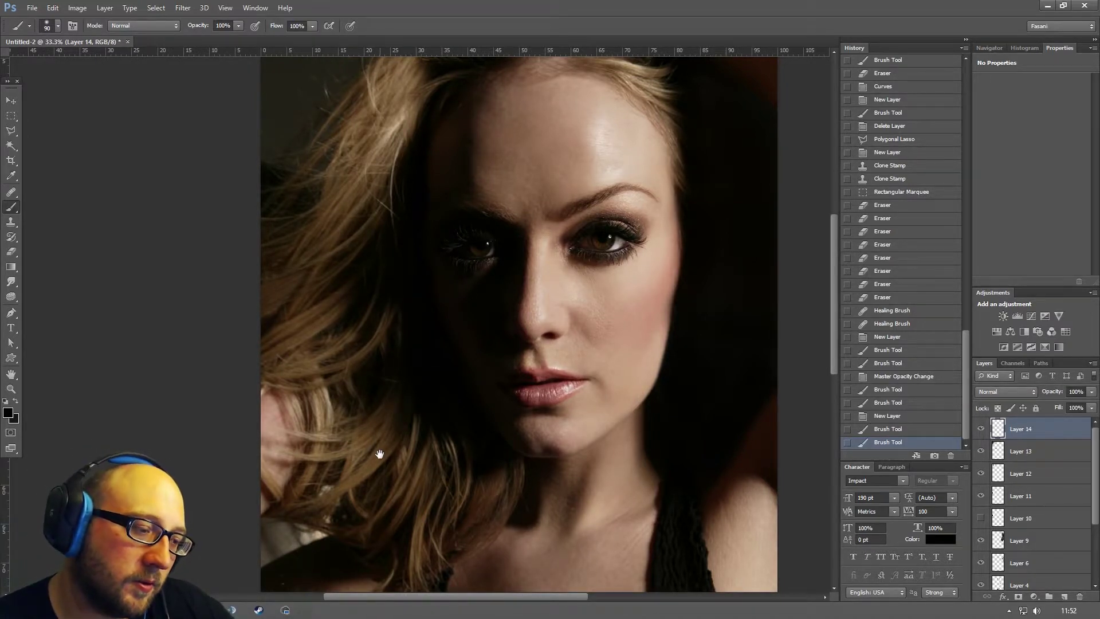
- Outline the bright background gap between the hair and shoulder at the image's left edge with the Polygonal Lasso
left_click_drag(380, 454, 504, 245)
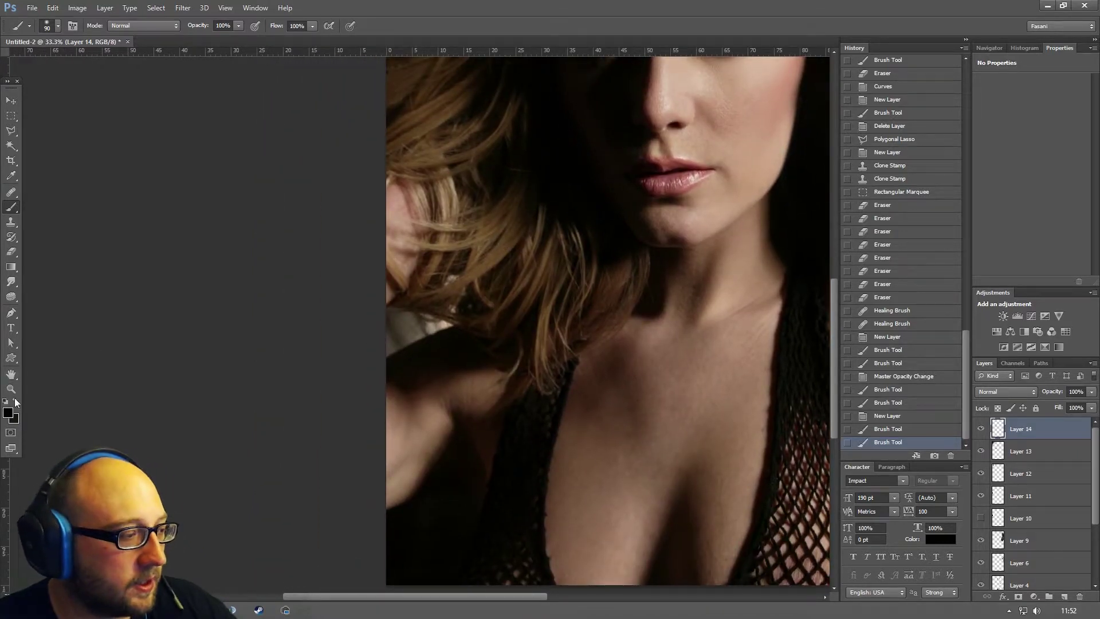
left_click(11, 390)
left_click_drag(412, 286, 435, 326)
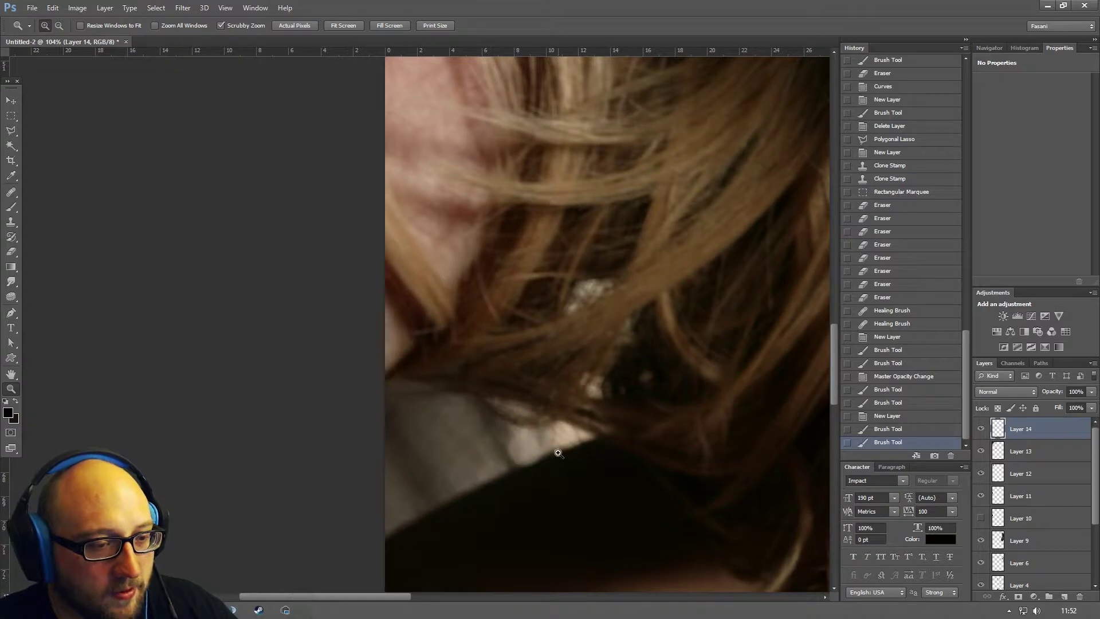
left_click(11, 131)
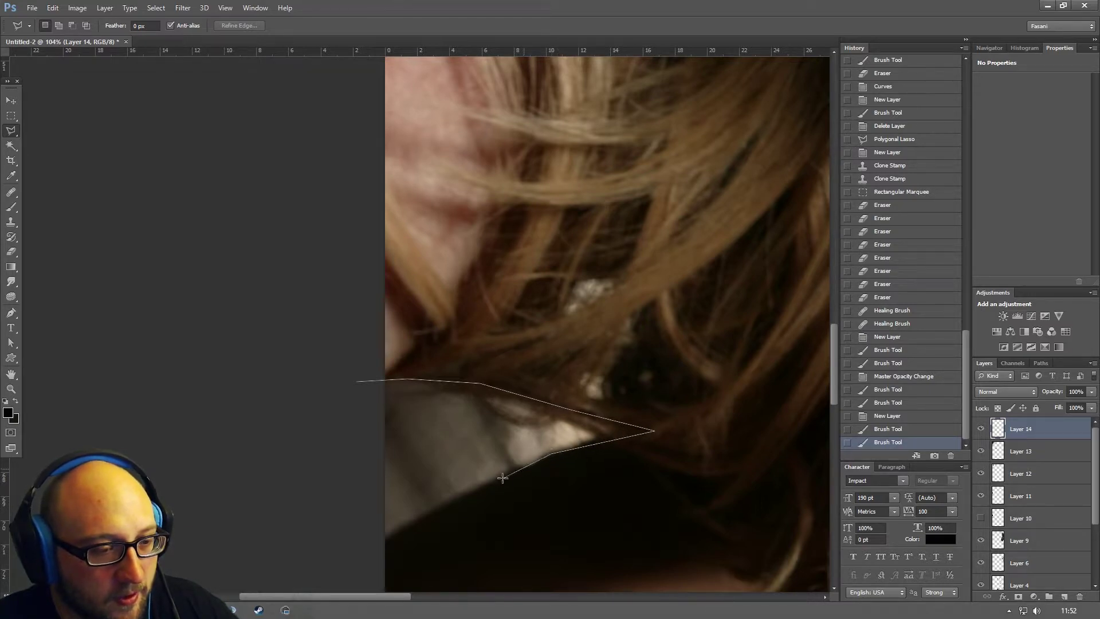
left_click(370, 552)
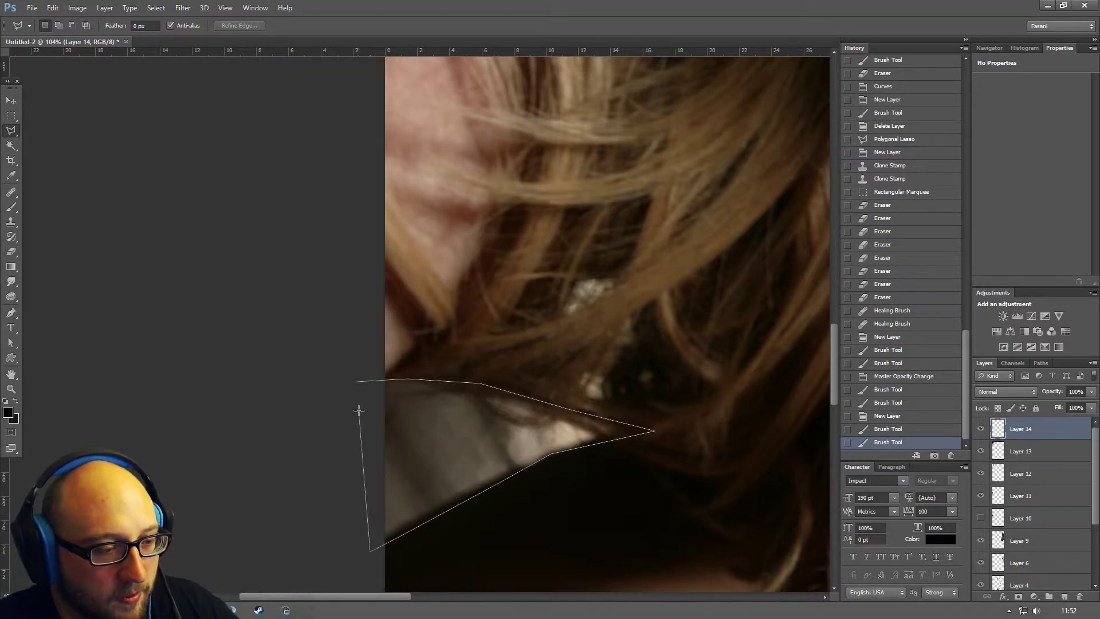
left_click(357, 381)
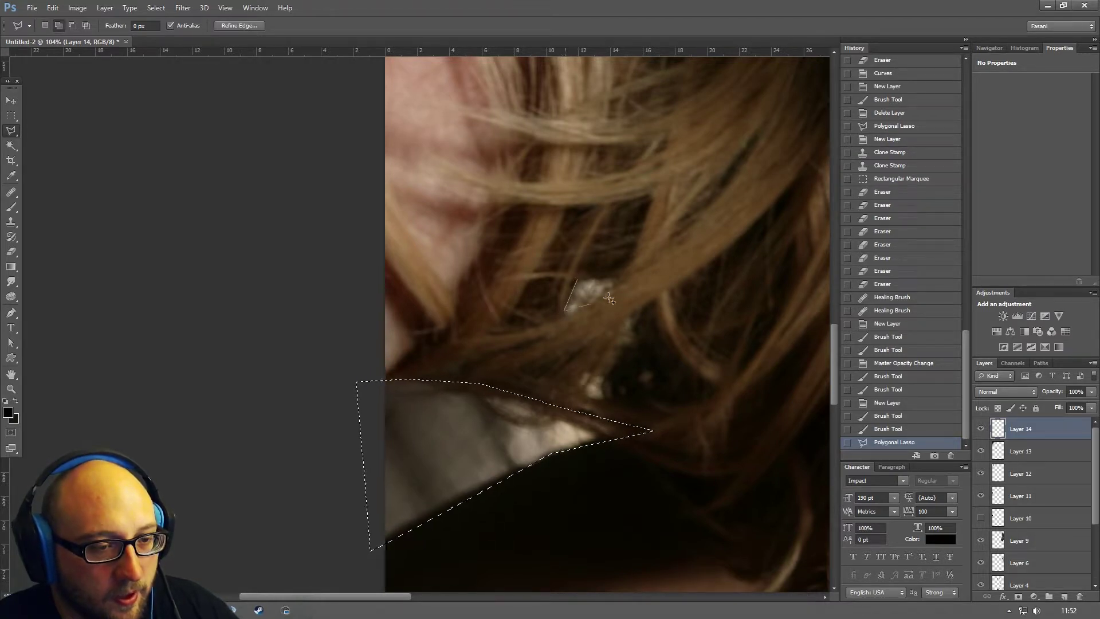
- Add the small bright gaps between the hair strands above the shoulder to the selection, undoing the stray last outline
key("Return")
left_click(635, 315)
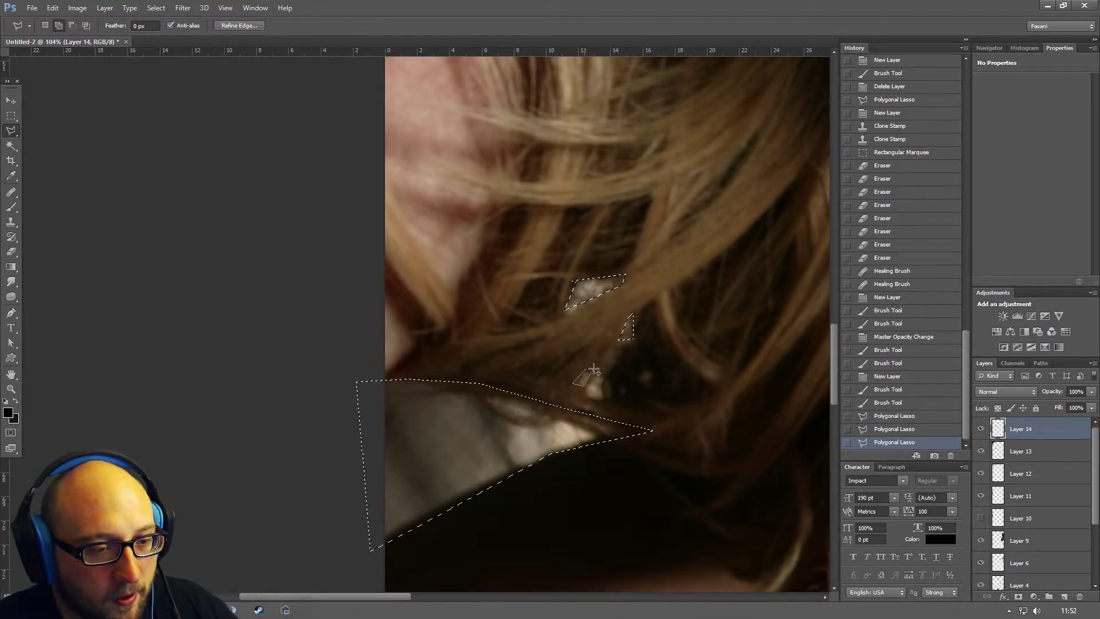
left_click(593, 370)
double_click(594, 384)
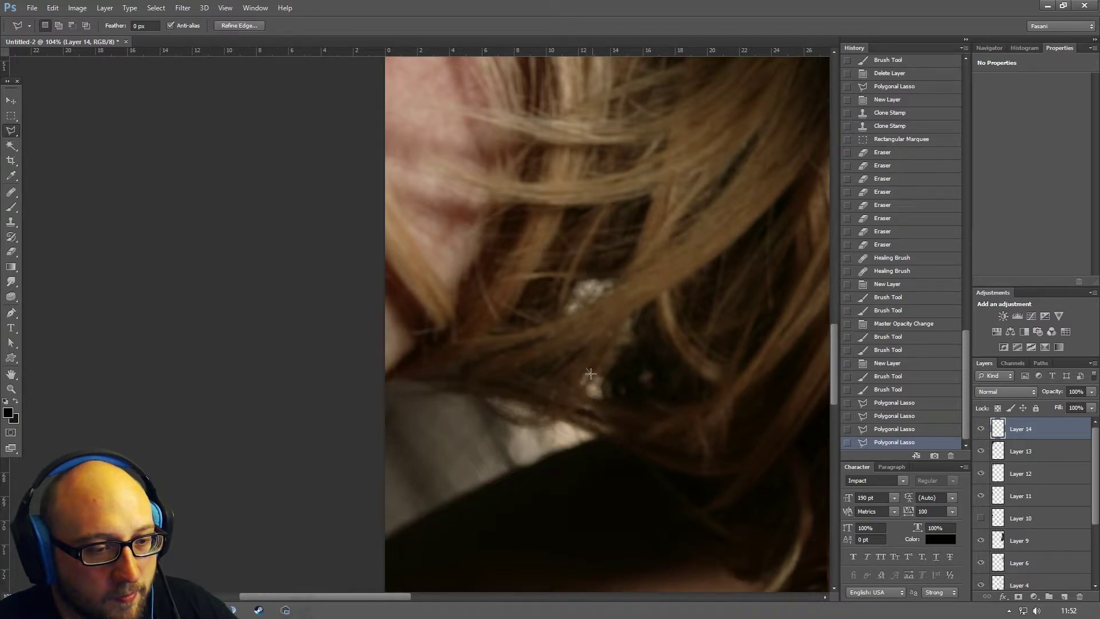
key("ctrl+z")
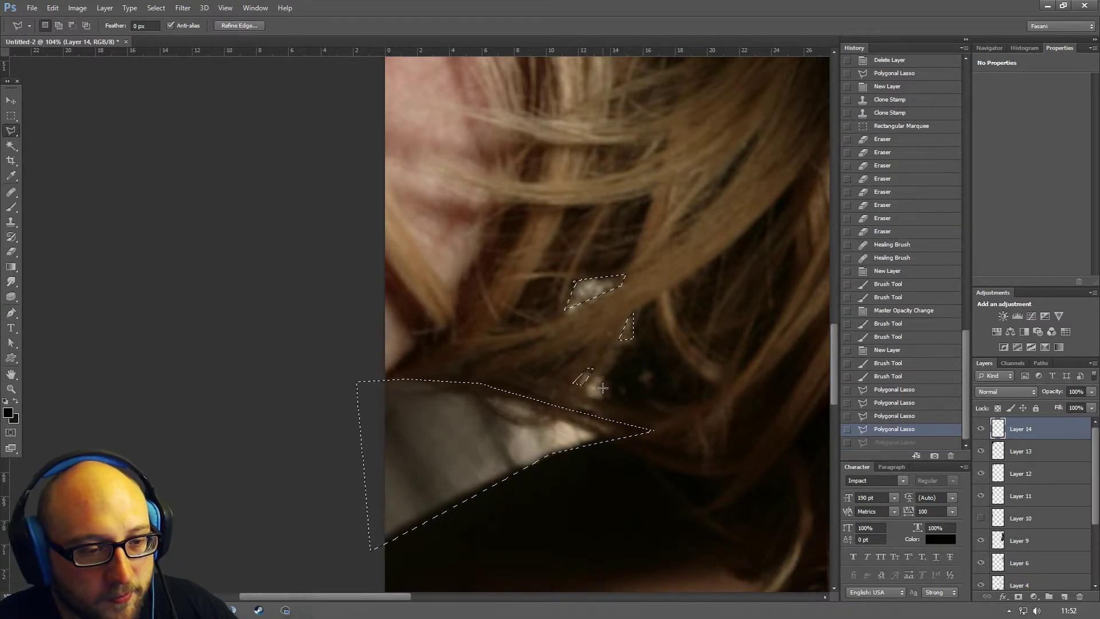
- Add the remaining bright spot above the shoulder to the selection, revert the stray outline, and extend the upper gap's selected edge
key("shift")
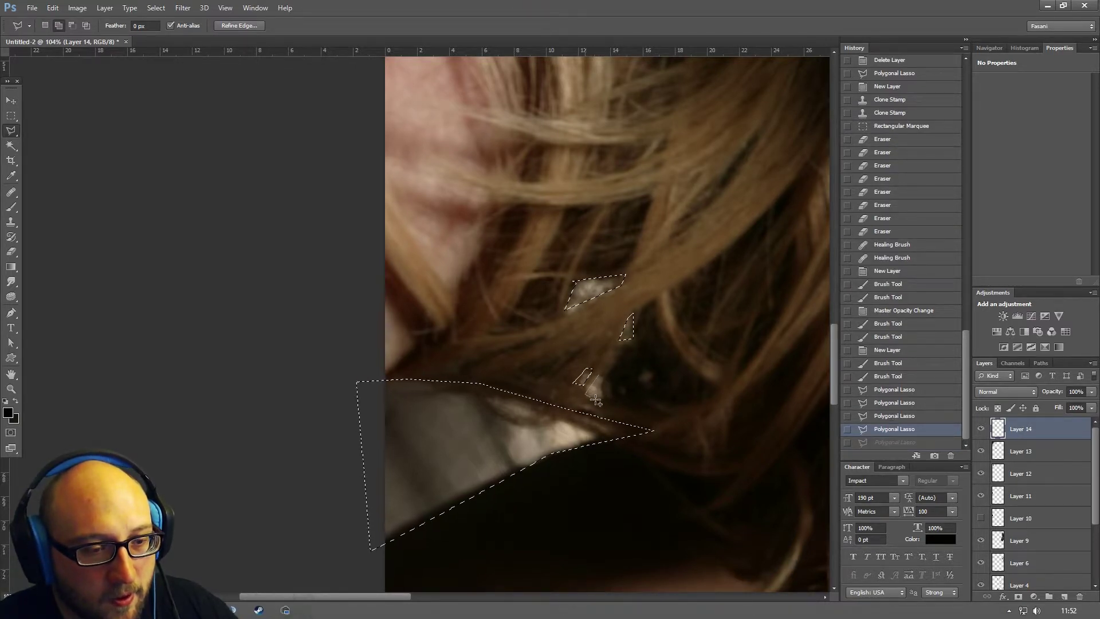
double_click(599, 374)
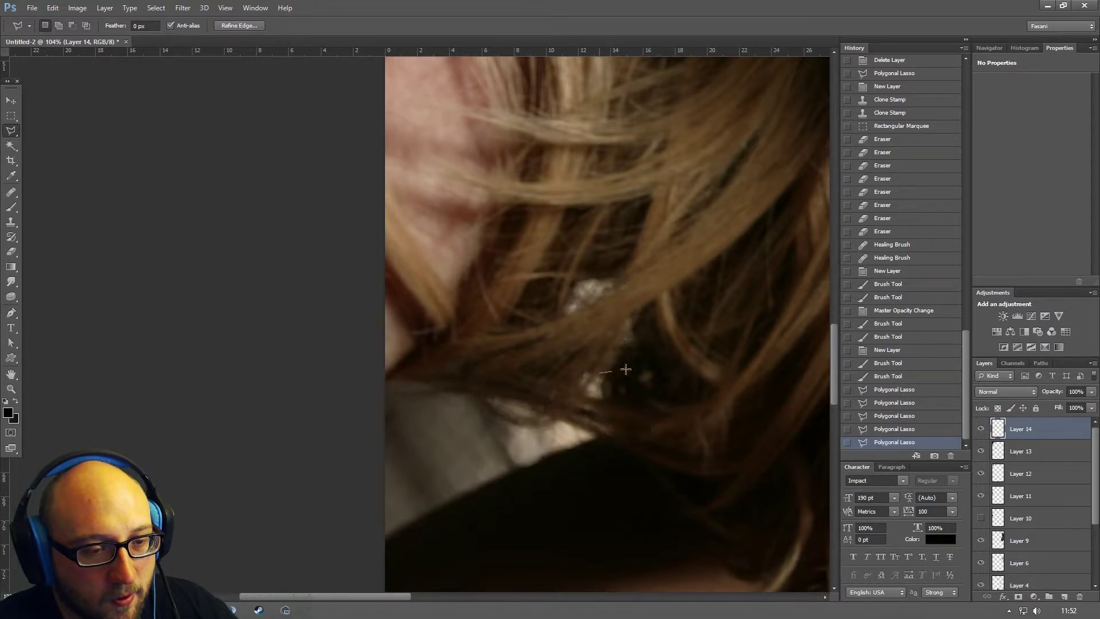
double_click(637, 368)
left_click(551, 322)
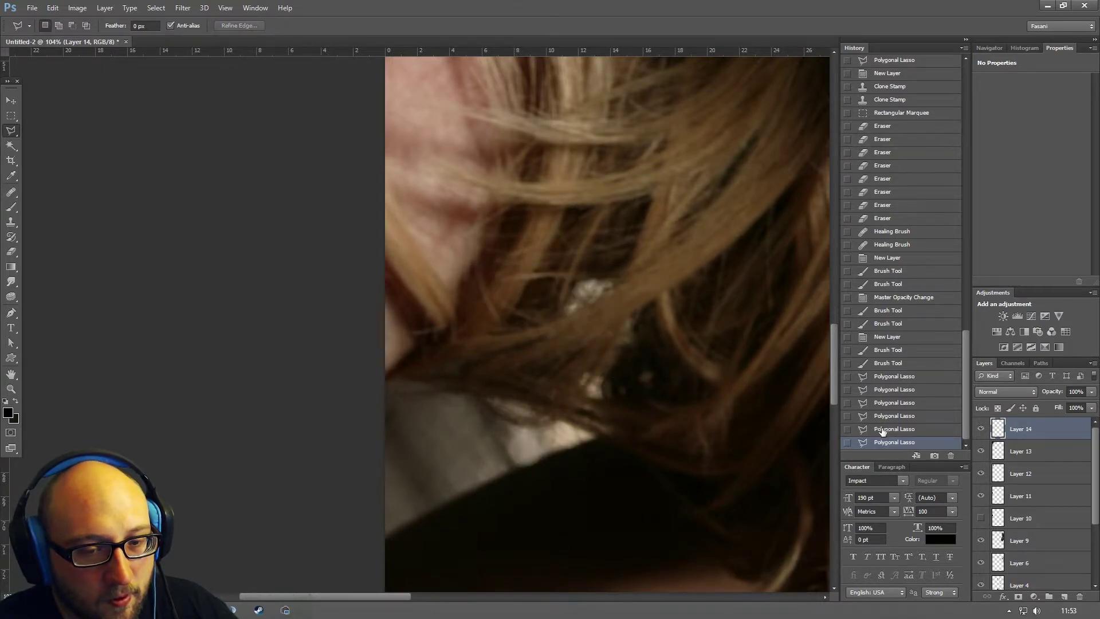
left_click(883, 428)
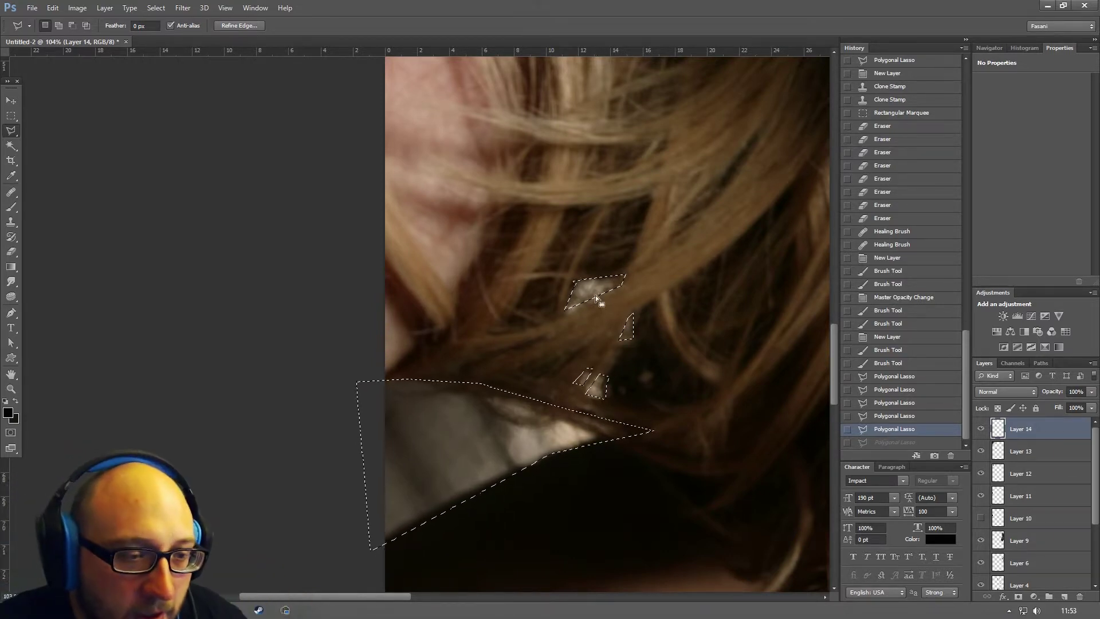
key("shift")
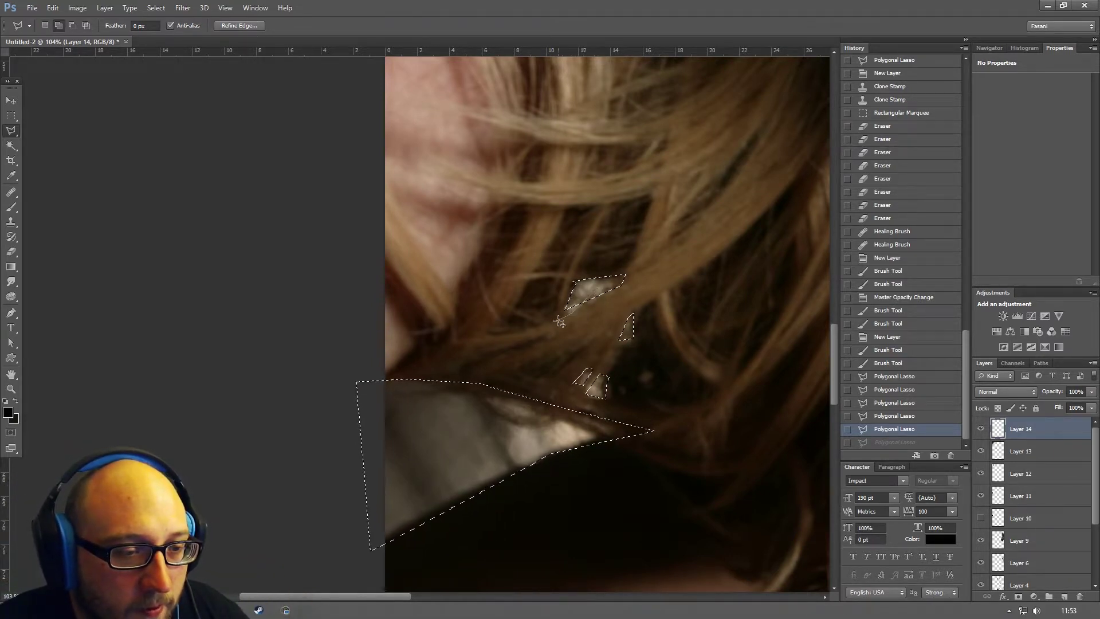
left_click(573, 298)
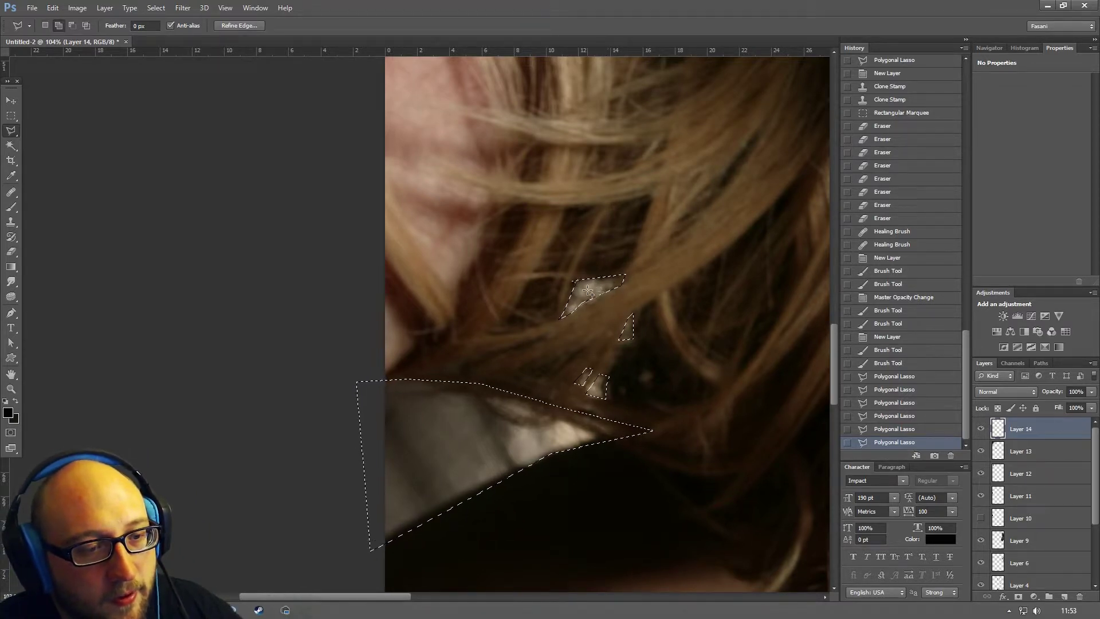
- Feather the combined gap selection by 5 pixels and create a new layer above Layer 14
left_click(156, 7)
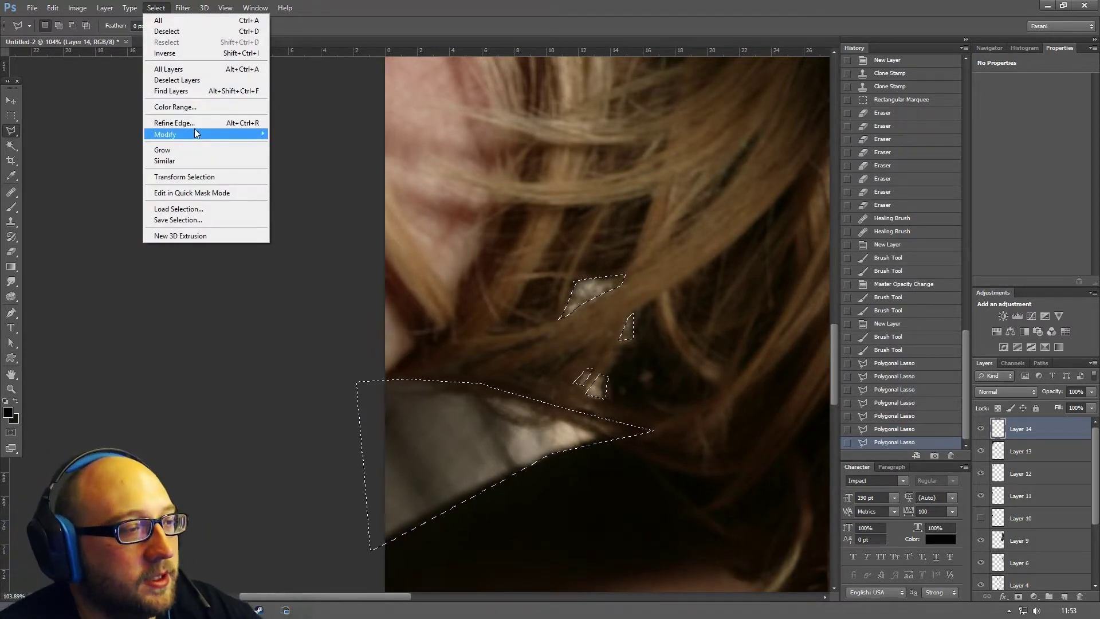
mouse_move(198, 134)
left_click(287, 178)
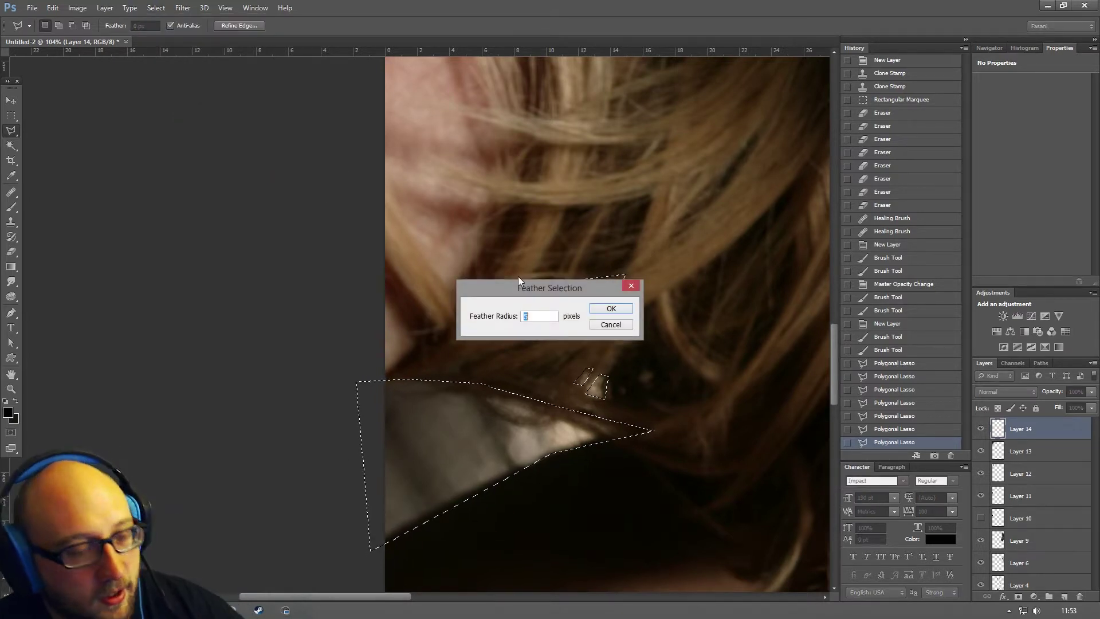
key("Return")
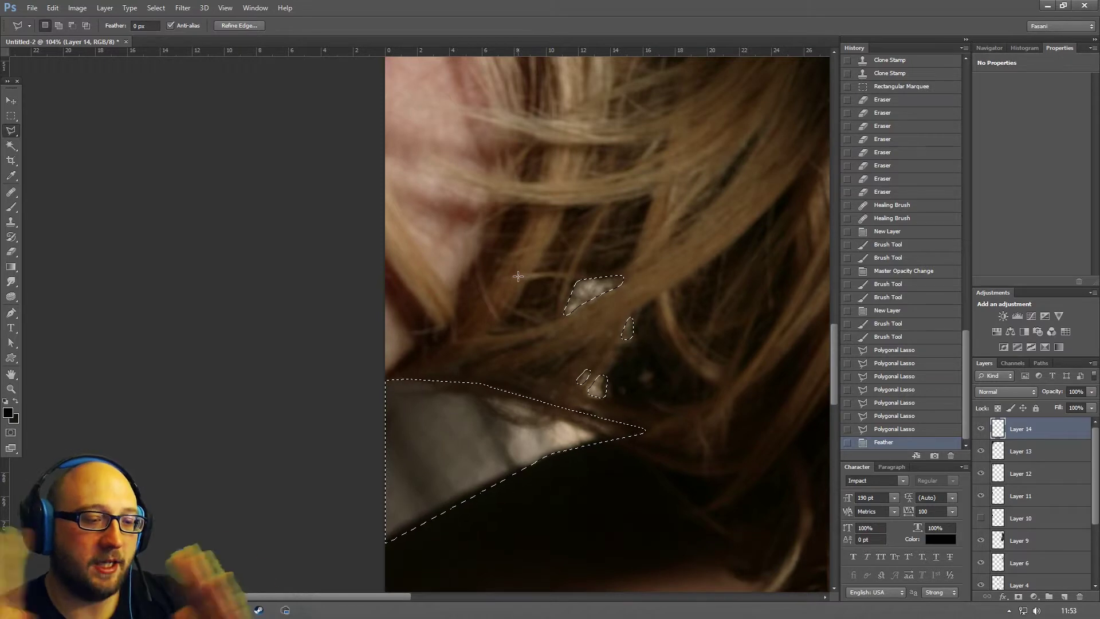
left_click(1065, 597)
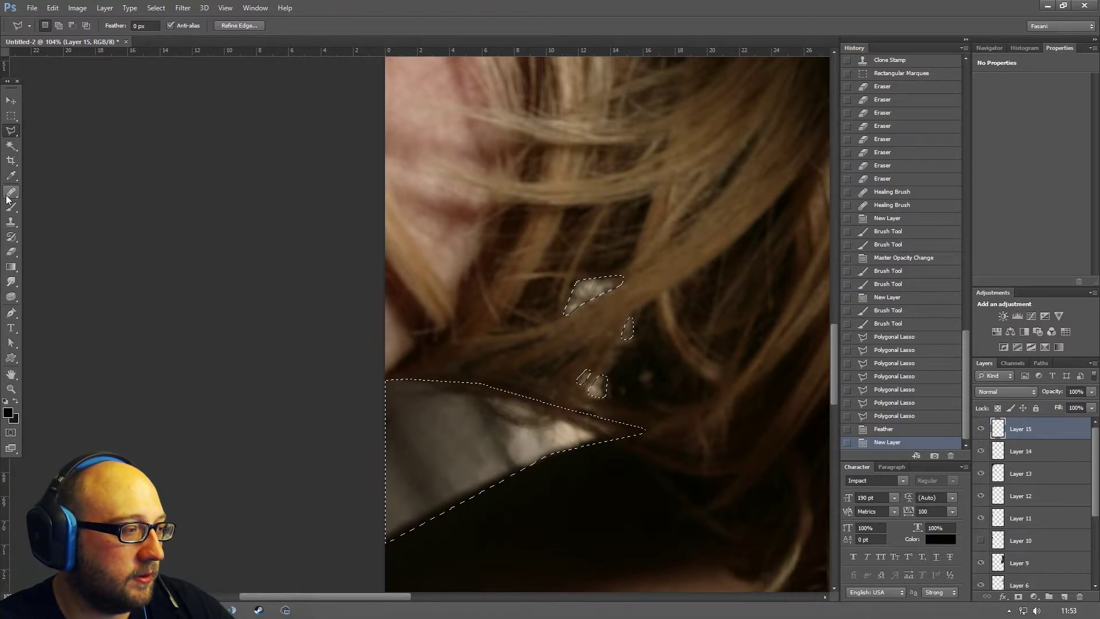
- Fill the large selected gap between the hair and shoulder with black, using repeated Paint Bucket passes at 50% opacity
left_click(11, 252)
left_click(11, 267)
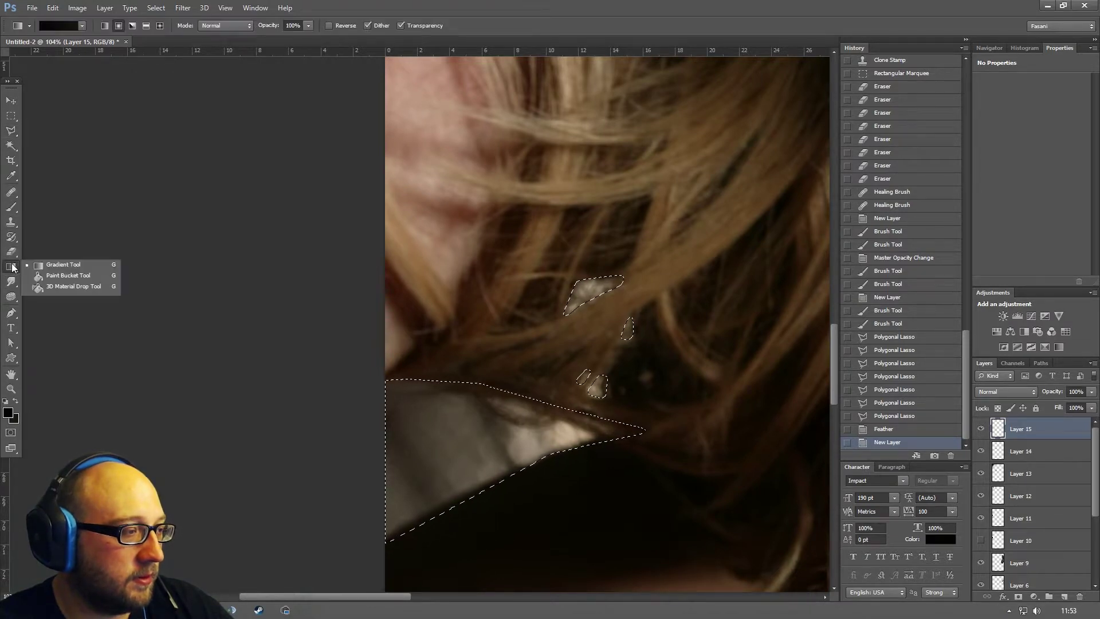
left_click(66, 271)
left_click(8, 412)
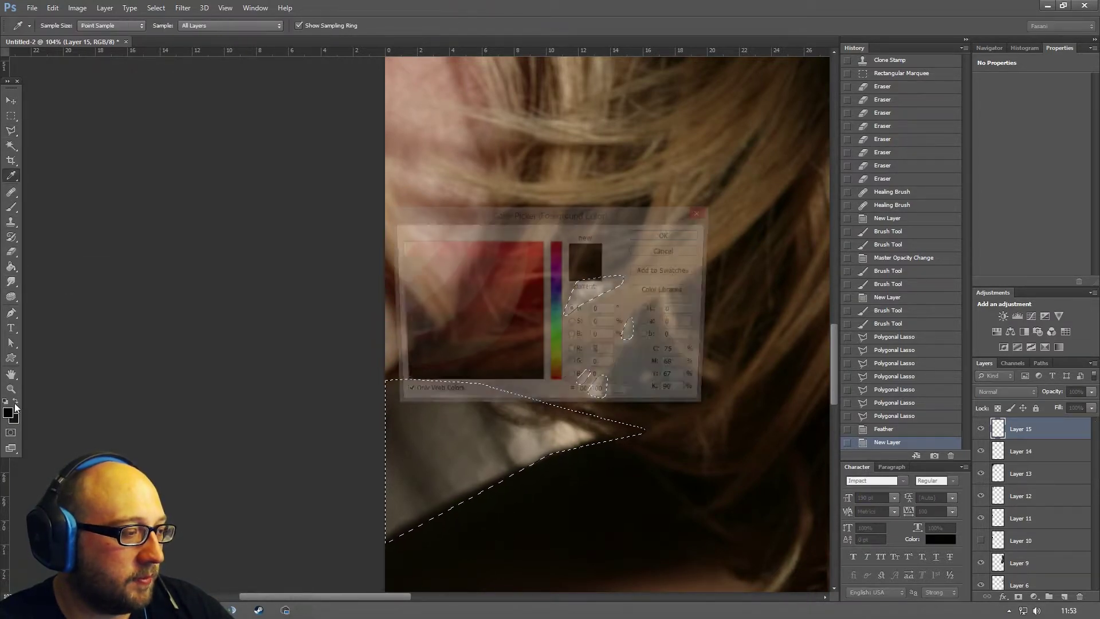
left_click(676, 235)
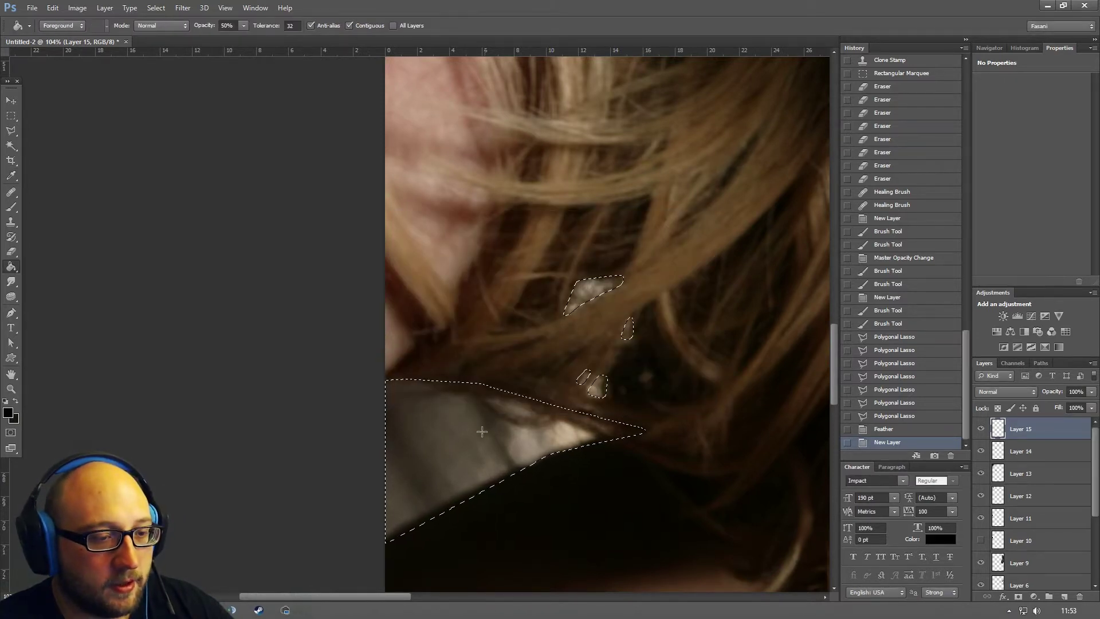
left_click(483, 431)
left_click(483, 431)
left_click(483, 431)
left_click(483, 430)
left_click(484, 429)
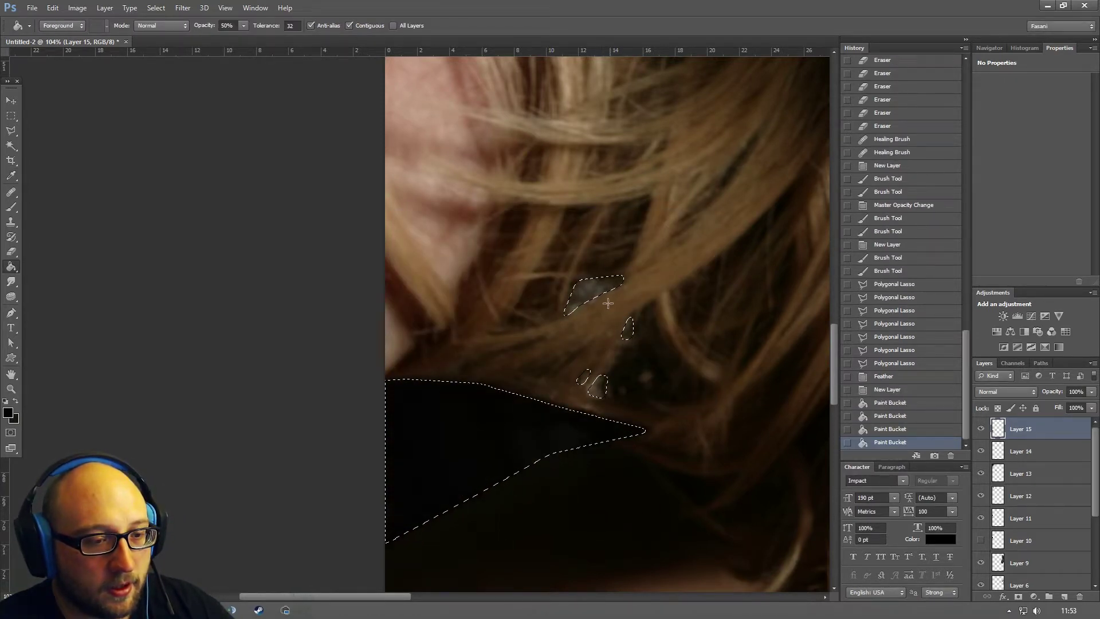
- Fill the small selected gaps between the hair strands with black using repeated passes, and clear the selection
left_click(591, 289)
left_click(591, 289)
left_click(590, 289)
left_click(628, 328)
left_click(628, 328)
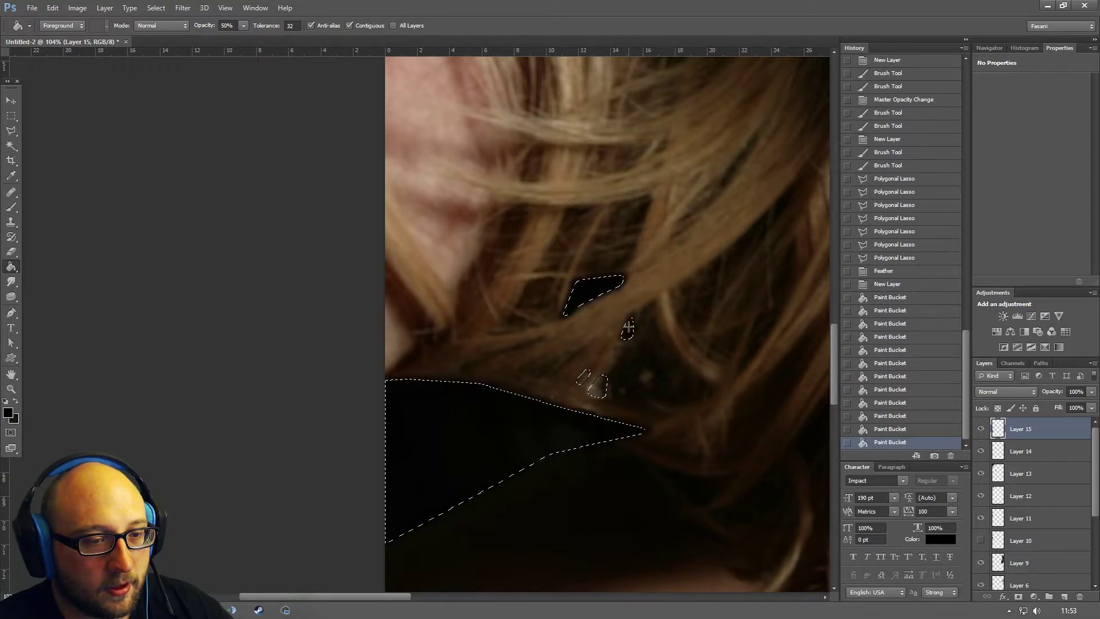
left_click(628, 327)
left_click(628, 327)
left_click(596, 385)
left_click(596, 385)
left_click(584, 380)
left_click(584, 380)
left_click(584, 380)
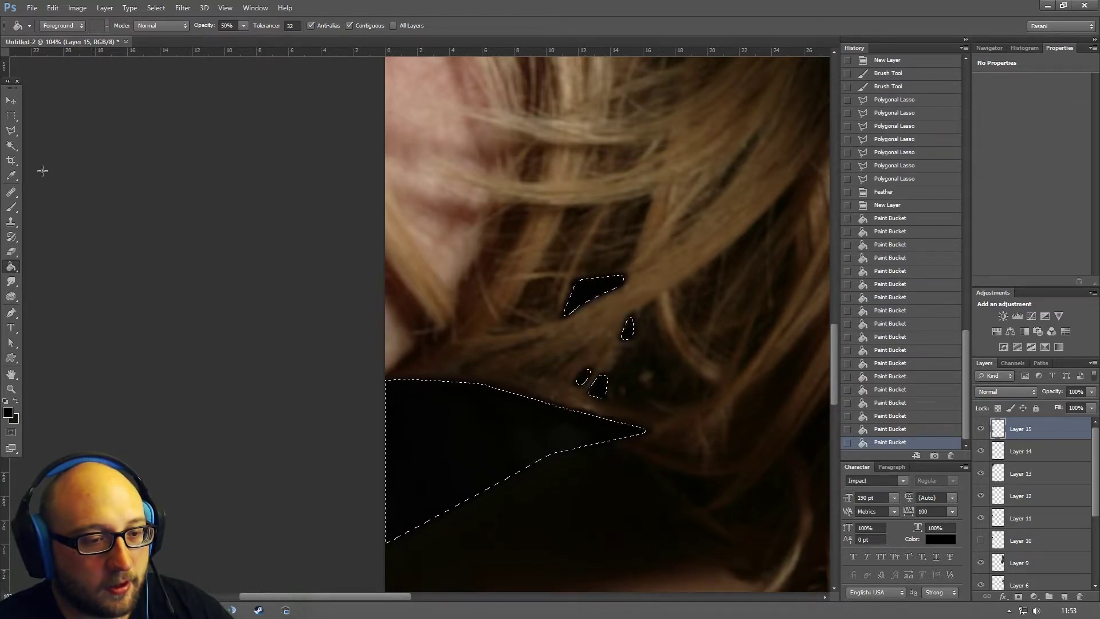
key("m")
left_click(288, 153)
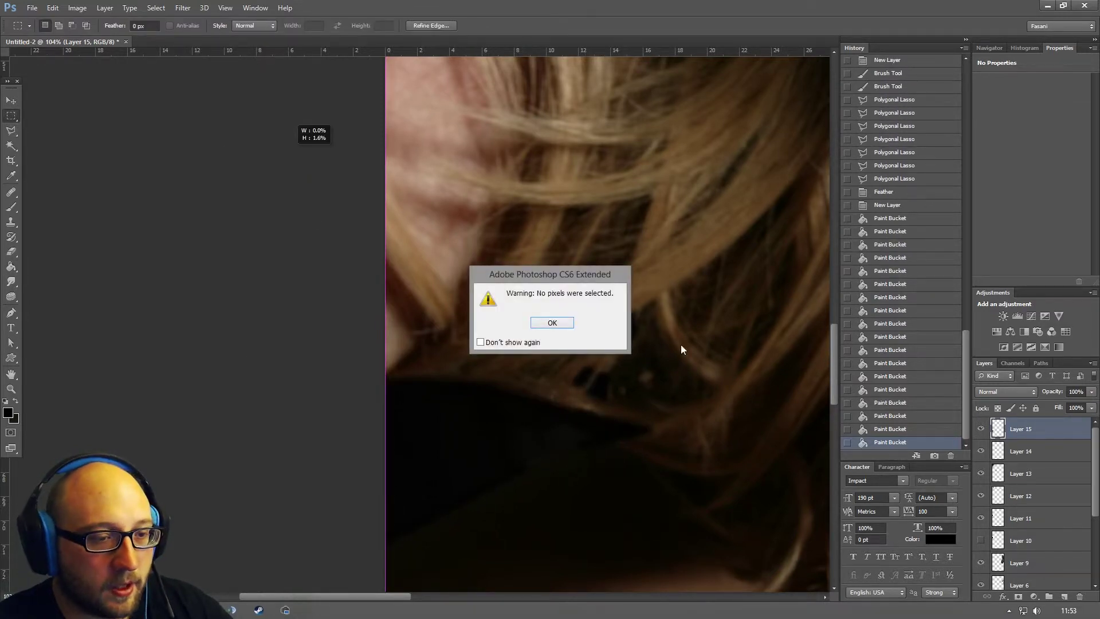
left_click(567, 322)
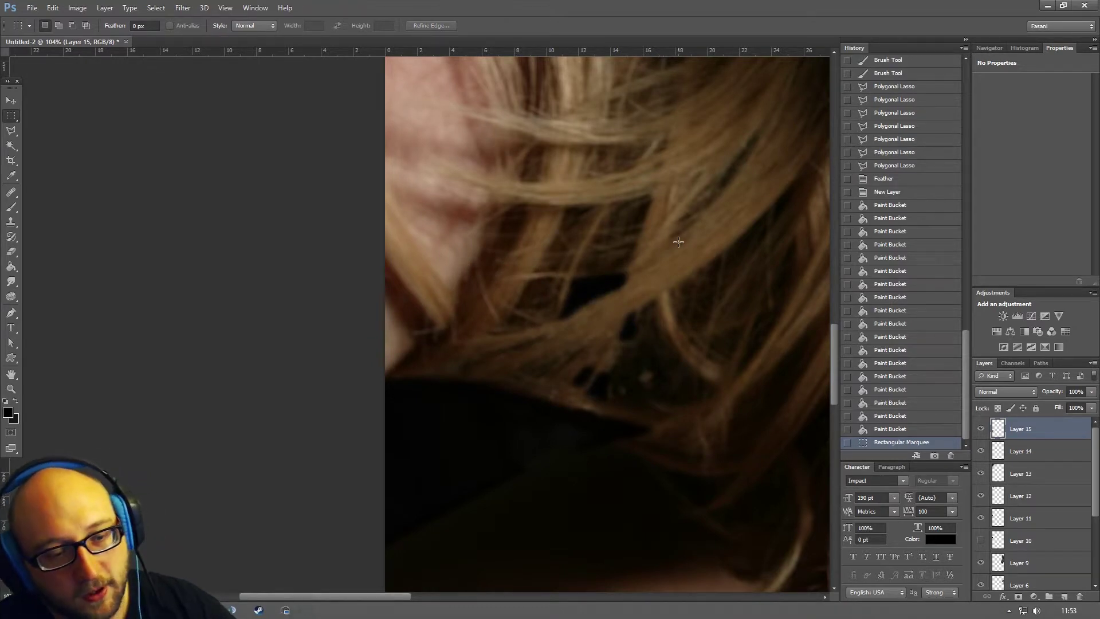
- Soften the black fills in the small hair gaps with a 90 px Eraser at 40% opacity
left_click(18, 253)
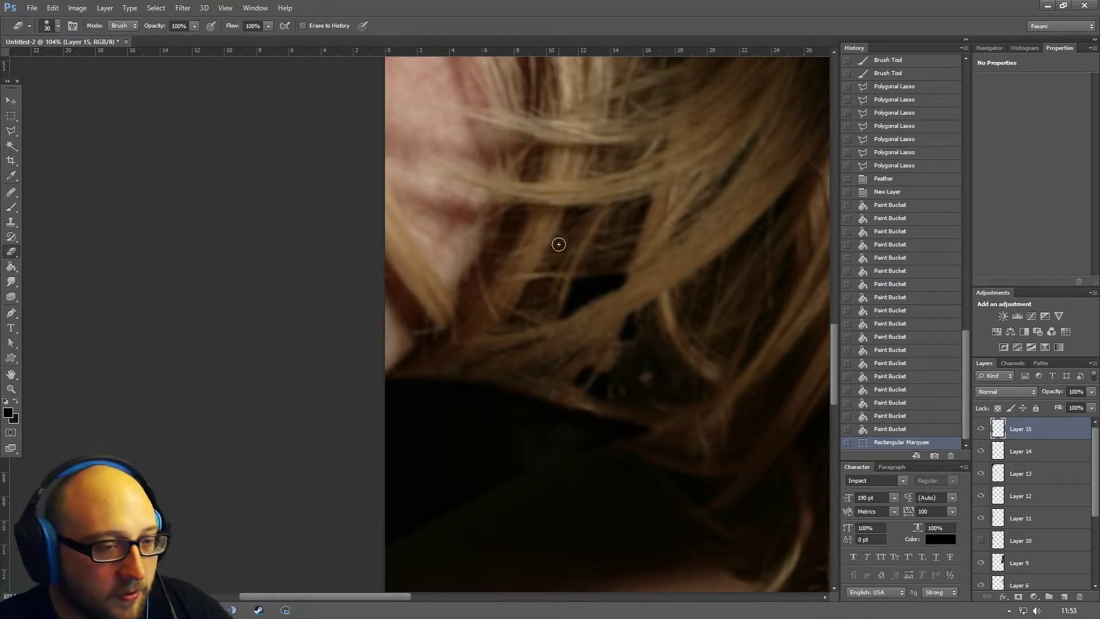
key("bracketright")
key("bracketright")
key("bracketright")
key("bracketright")
key("bracketright")
left_click(194, 26)
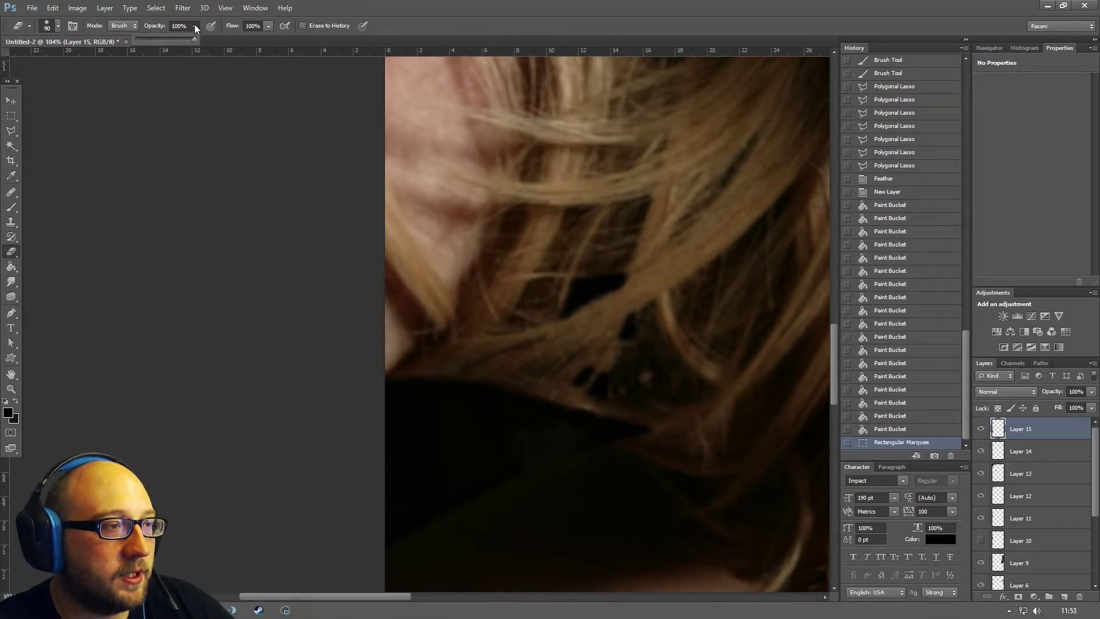
left_click(491, 197)
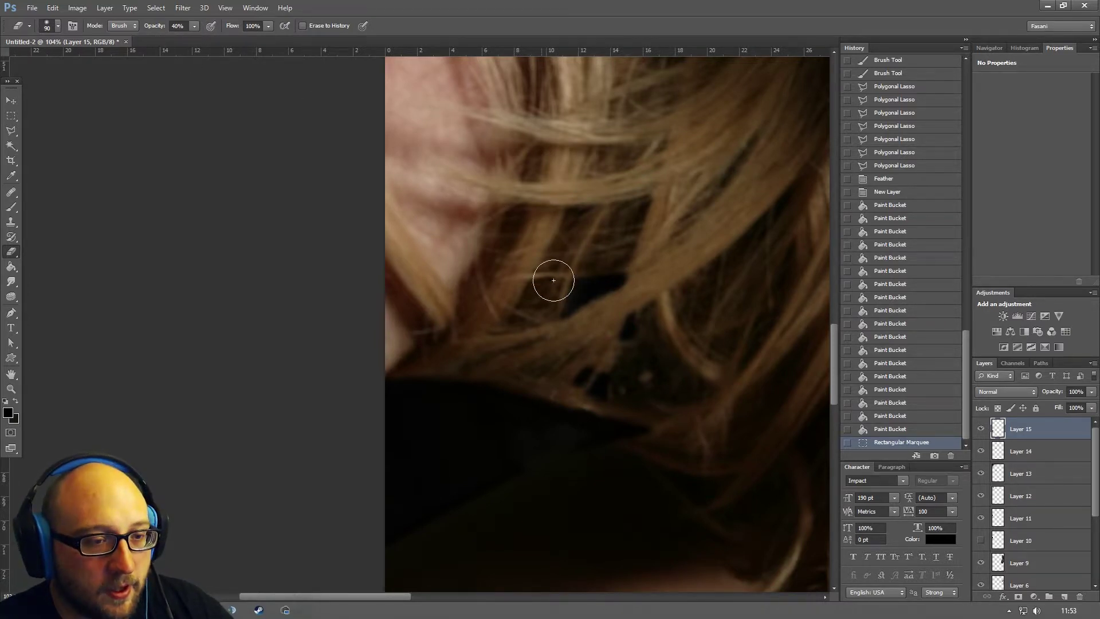
mouse_move(658, 263)
left_mouse_down()
mouse_move(654, 288)
mouse_move(588, 332)
left_mouse_up()
mouse_move(536, 378)
left_mouse_down()
mouse_move(582, 411)
mouse_move(659, 380)
mouse_move(608, 357)
mouse_move(624, 366)
mouse_move(634, 400)
mouse_move(663, 406)
mouse_move(548, 366)
left_mouse_up()
key("ctrl+z")
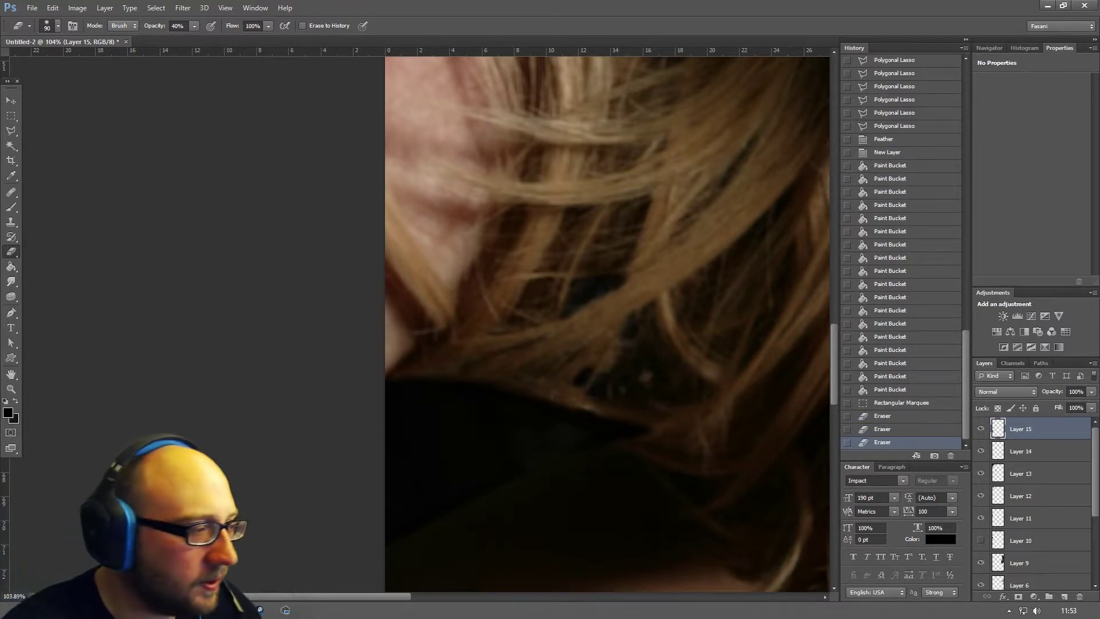
- Paint black over the dark area between the hair and shoulder with a 40 px brush at 100% opacity
left_click(9, 208)
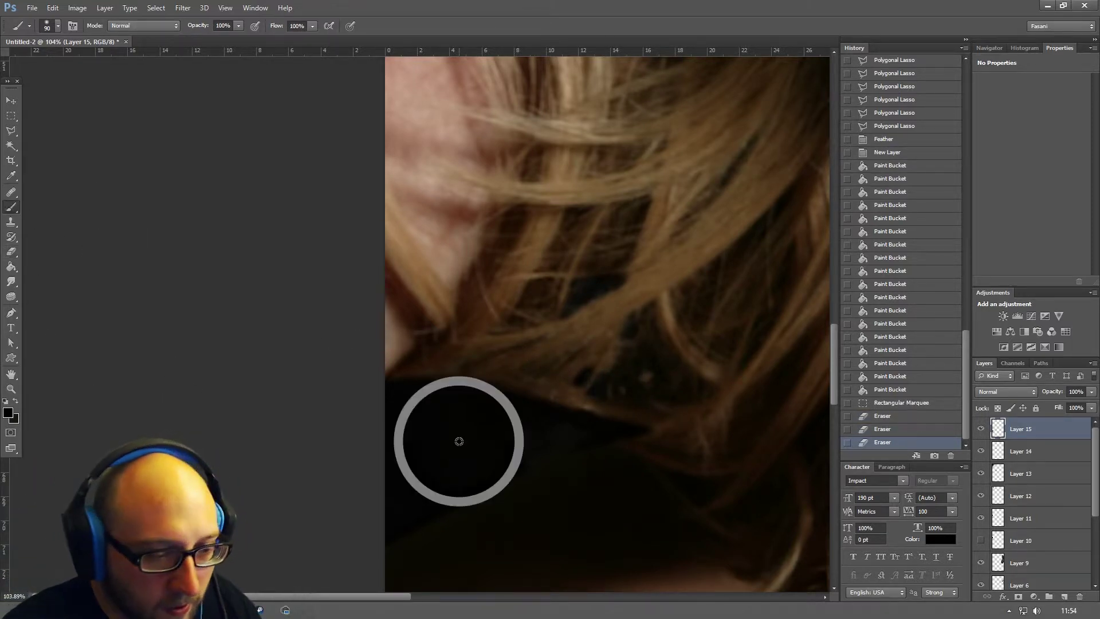
key("bracketleft")
key("bracketleft")
key("bracketleft")
key("bracketleft")
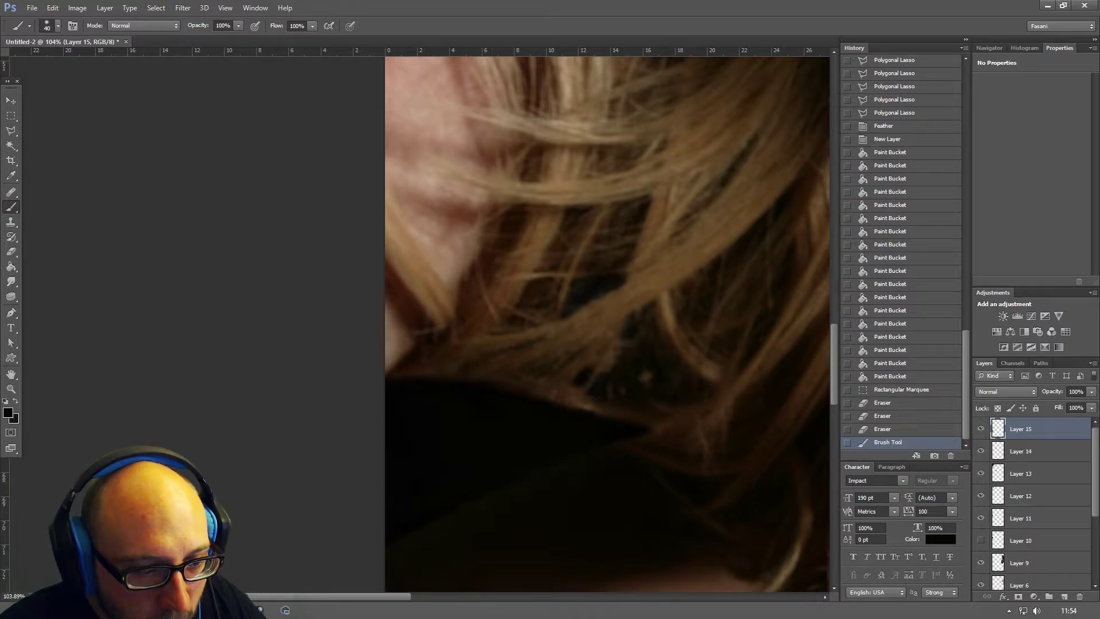
left_click_drag(468, 490, 372, 518)
left_click_drag(395, 474, 487, 474)
left_click_drag(487, 474, 581, 473)
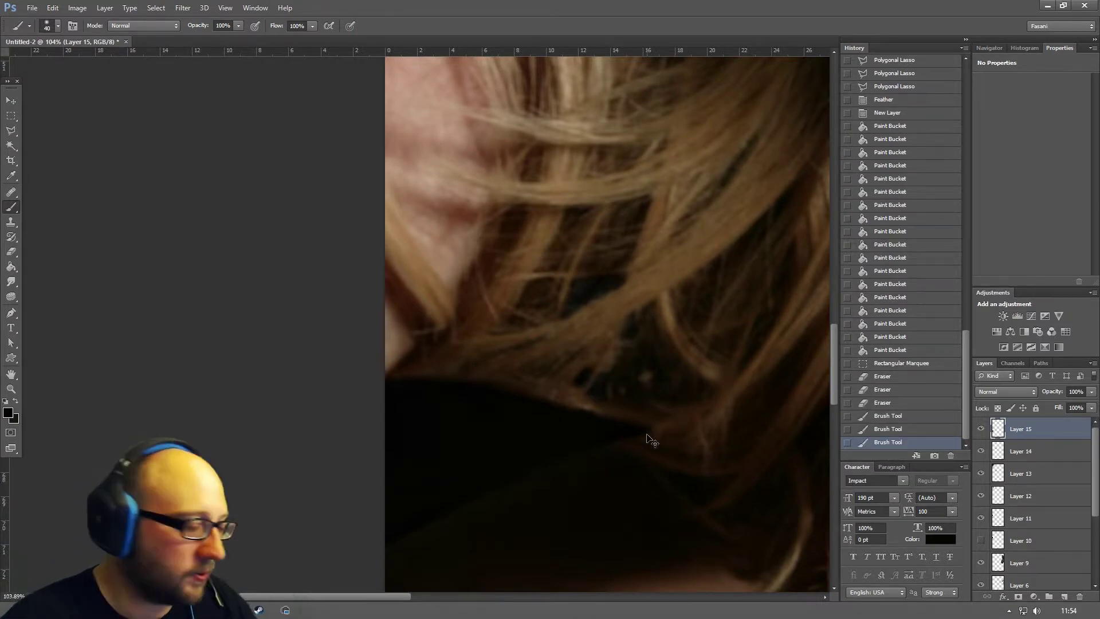
- Outline the arm below the hair in the image's lower-left corner with the Polygonal Lasso
key("ctrl+minus")
key("ctrl+minus")
key("ctrl+minus")
key("ctrl+minus")
key("ctrl+minus")
key("ctrl+minus")
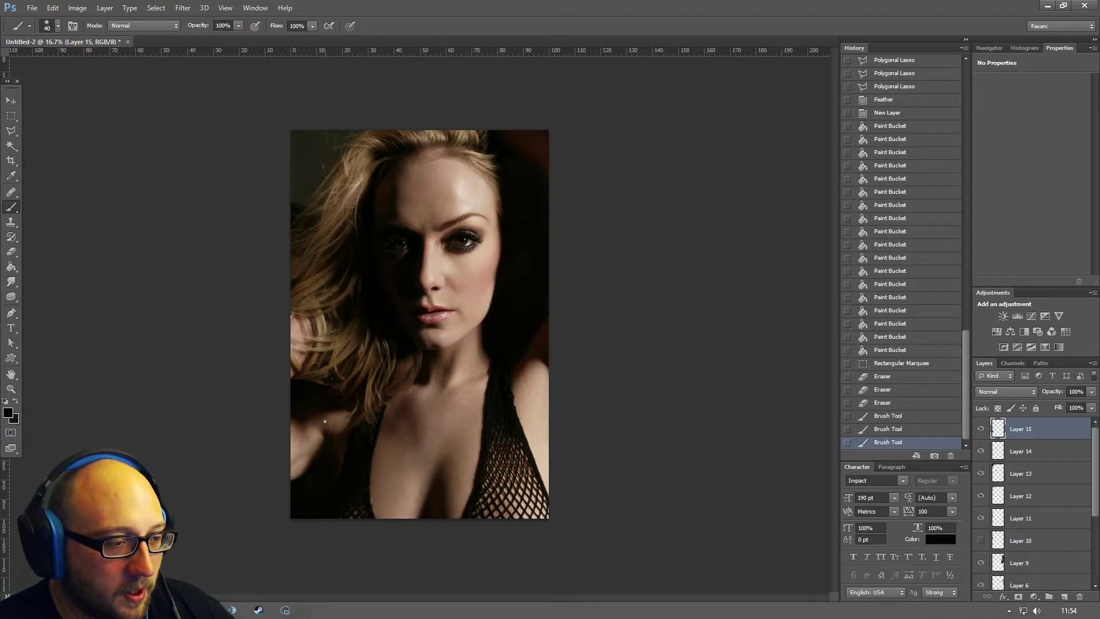
left_click(10, 132)
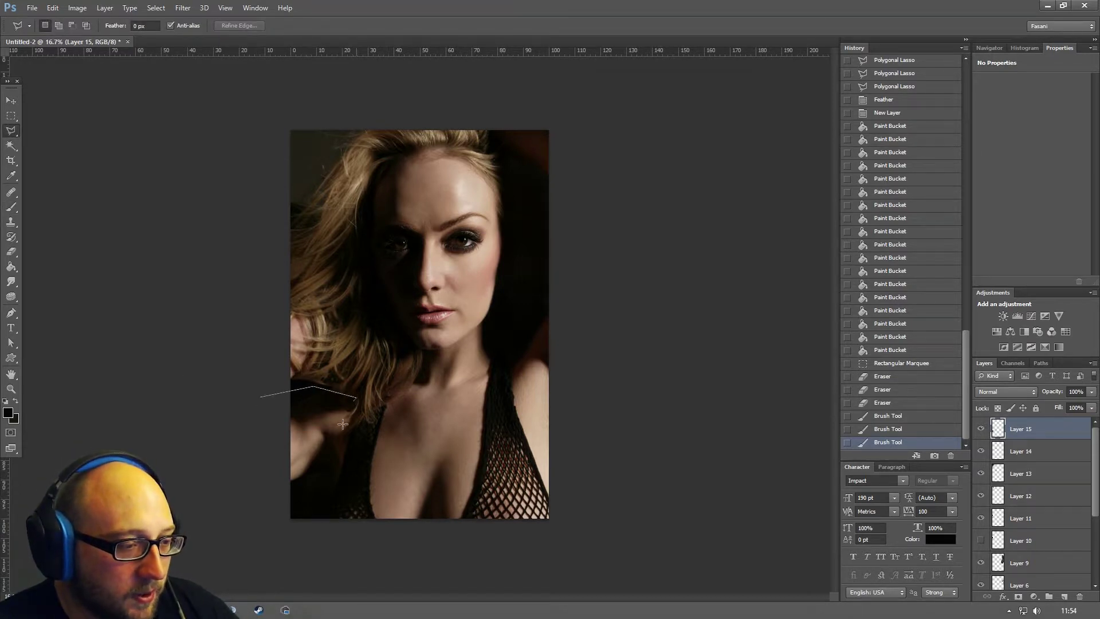
left_click(249, 550)
double_click(238, 438)
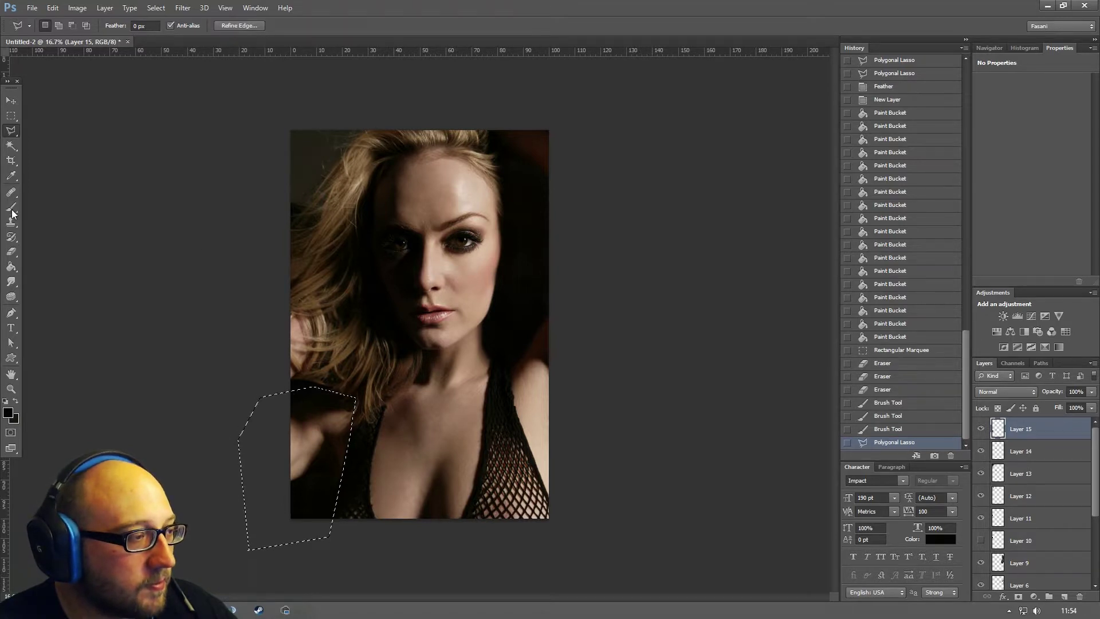
- Paint the outlined arm area black on a new layer with a 1400 px brush, and clear the selection
left_click(12, 210)
left_click(1064, 596)
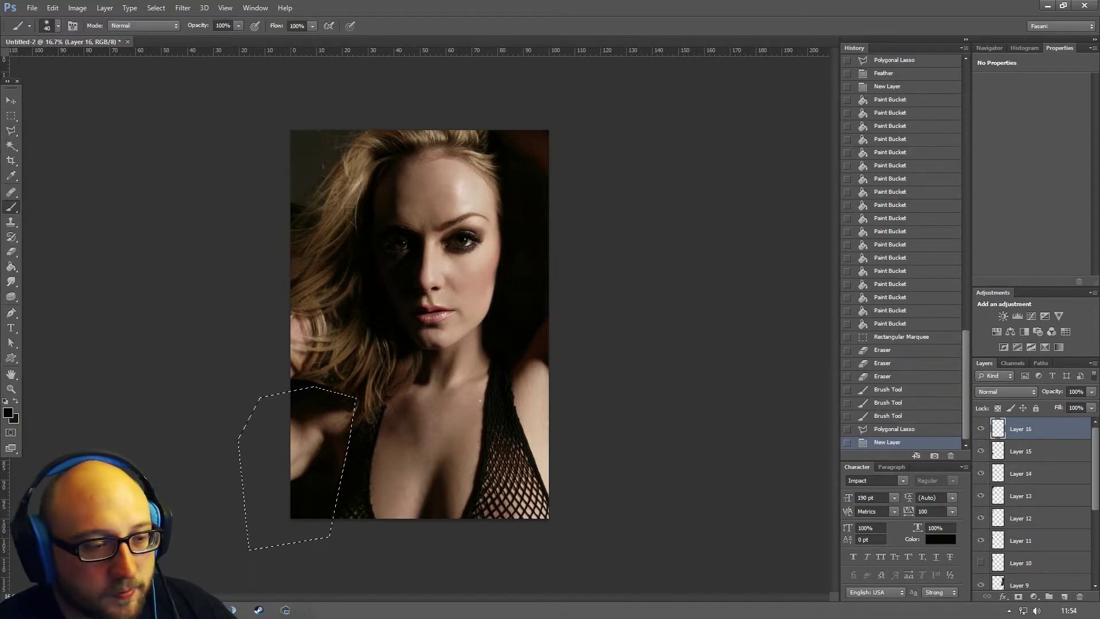
key("bracketright")
key("bracketright")
key("bracketright")
key("bracketright")
key("bracketright")
key("bracketright")
key("bracketright")
key("bracketright")
key("bracketright")
key("bracketright")
key("bracketright")
key("bracketright")
key("bracketright")
key("bracketright")
key("bracketright")
key("bracketright")
key("bracketright")
key("bracketright")
key("bracketright")
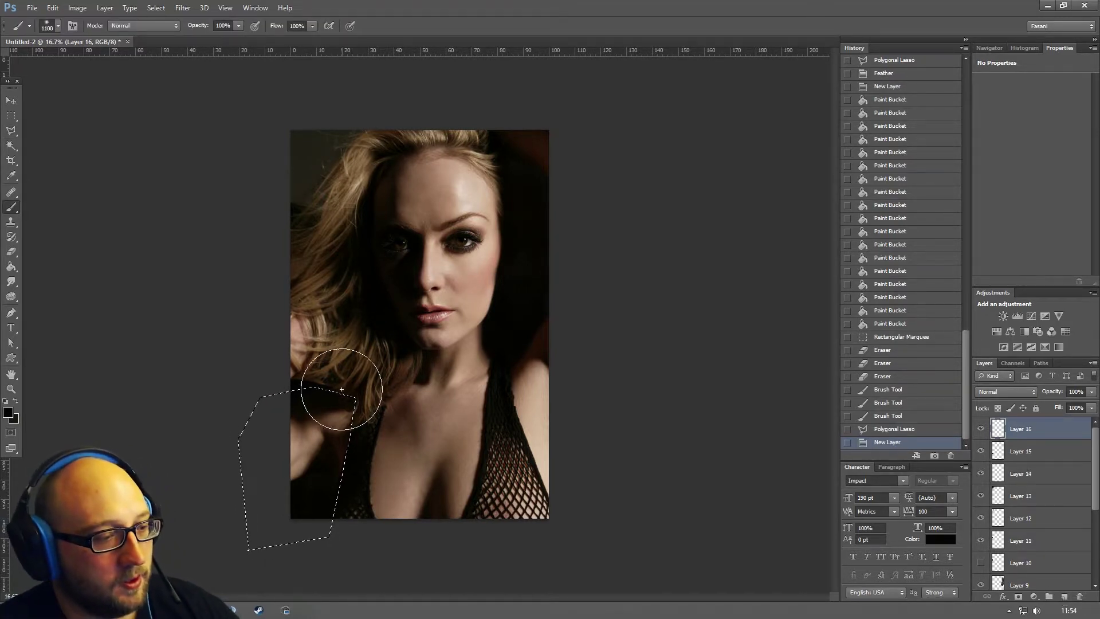
mouse_move(332, 398)
left_mouse_down()
mouse_move(315, 369)
mouse_move(245, 577)
left_mouse_up()
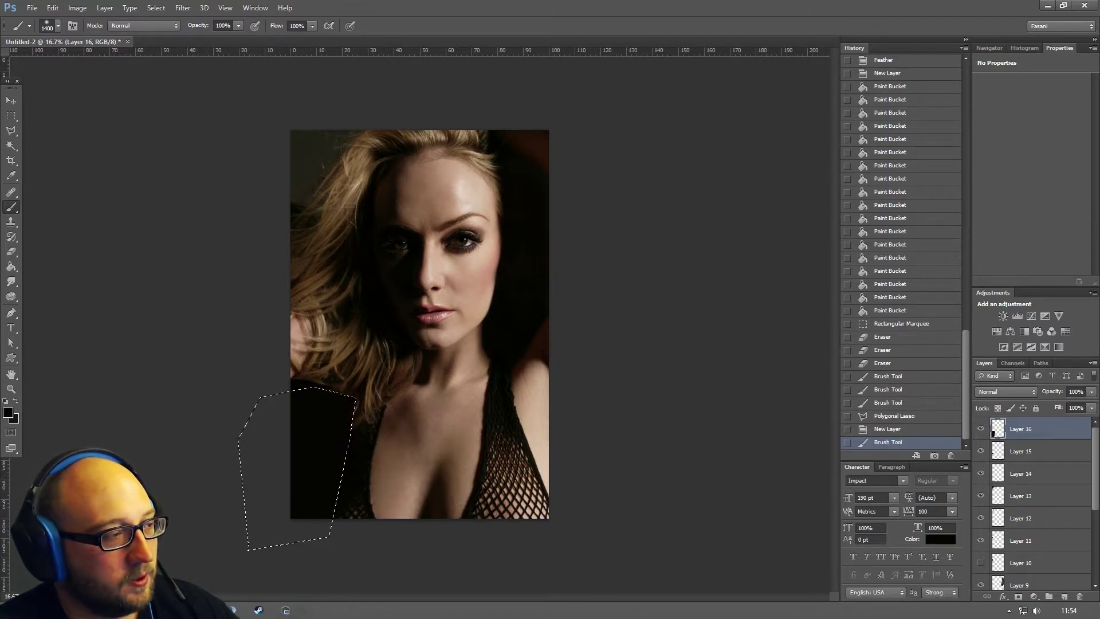
left_click(11, 115)
left_click(186, 117)
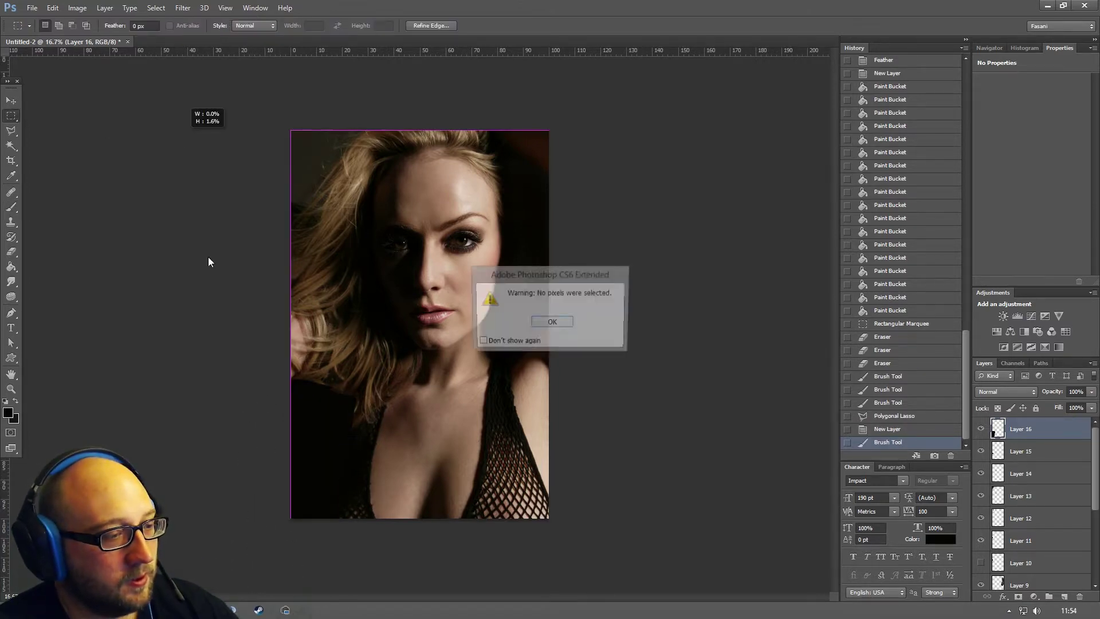
left_click(553, 321)
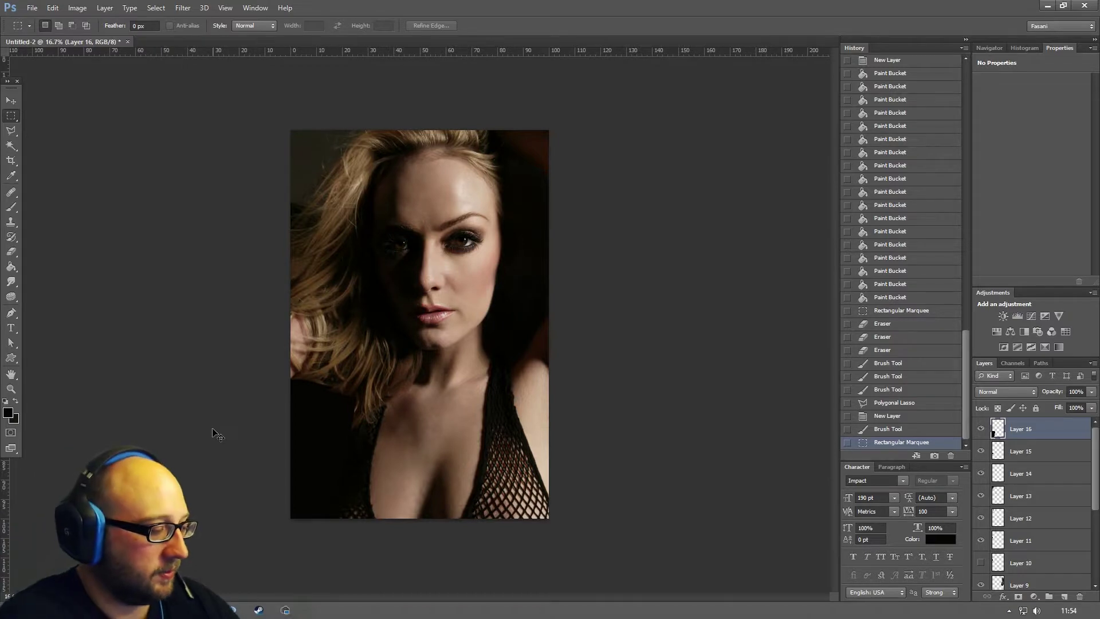
- Compare the portrait with and without the blacked-out arm by toggling Layer 16's visibility, and delete that layer
key("ctrl+plus")
key("ctrl+plus")
left_click_drag(213, 428, 411, 319)
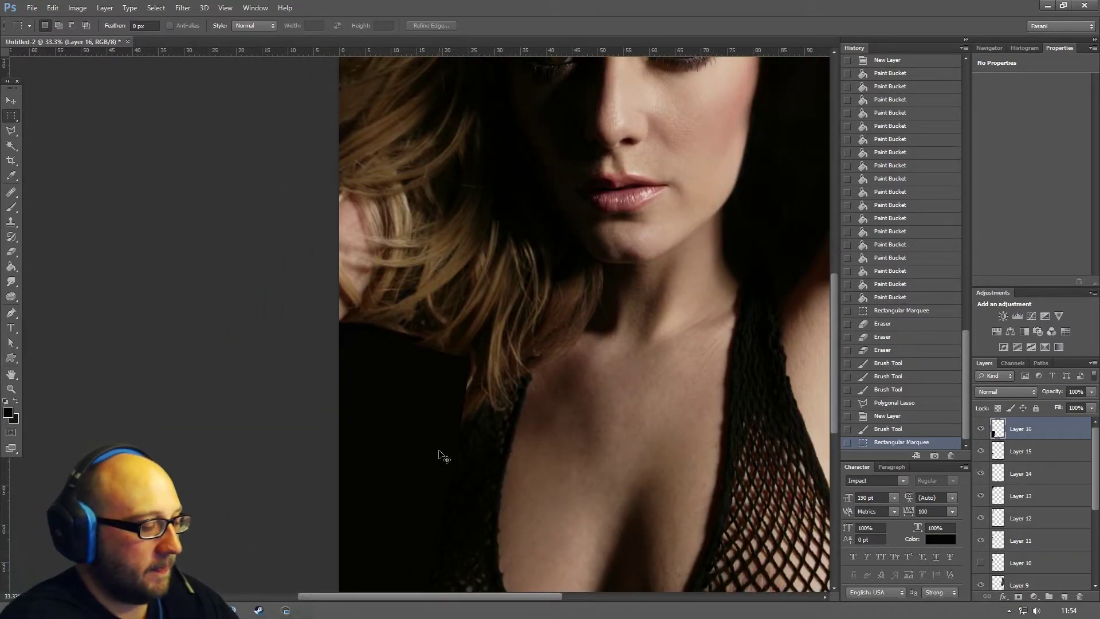
key("ctrl+minus")
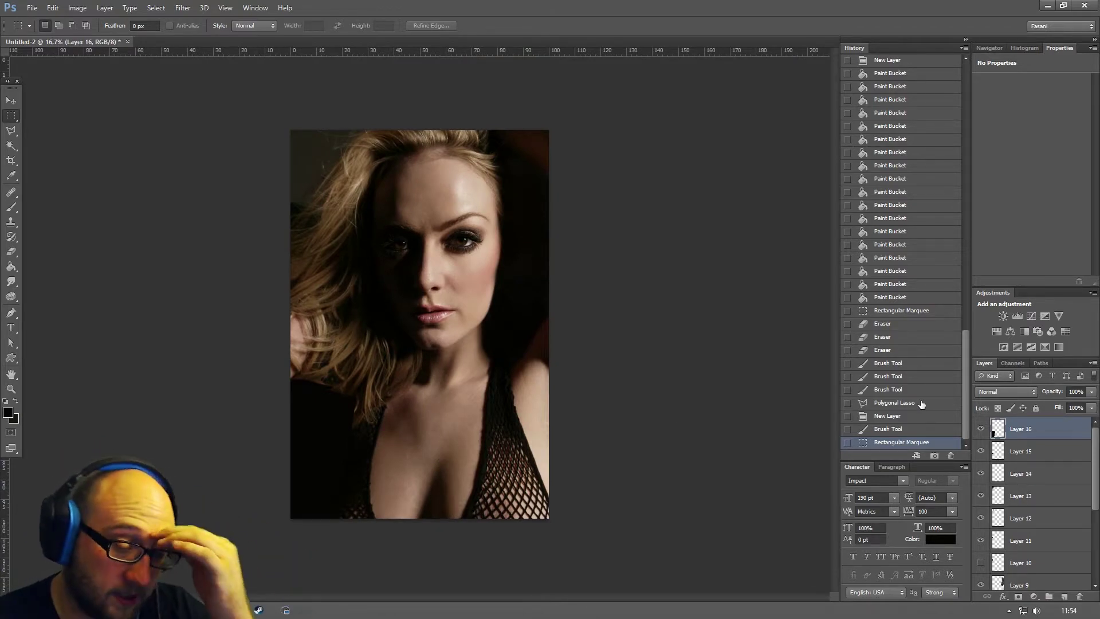
left_click(982, 429)
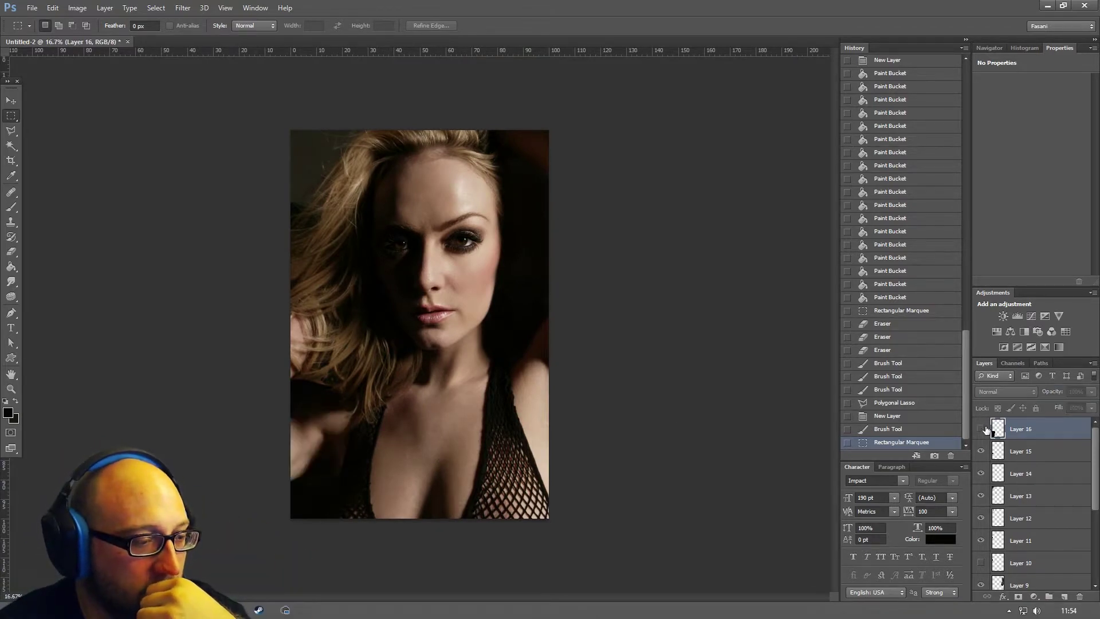
left_click(982, 429)
left_click(982, 428)
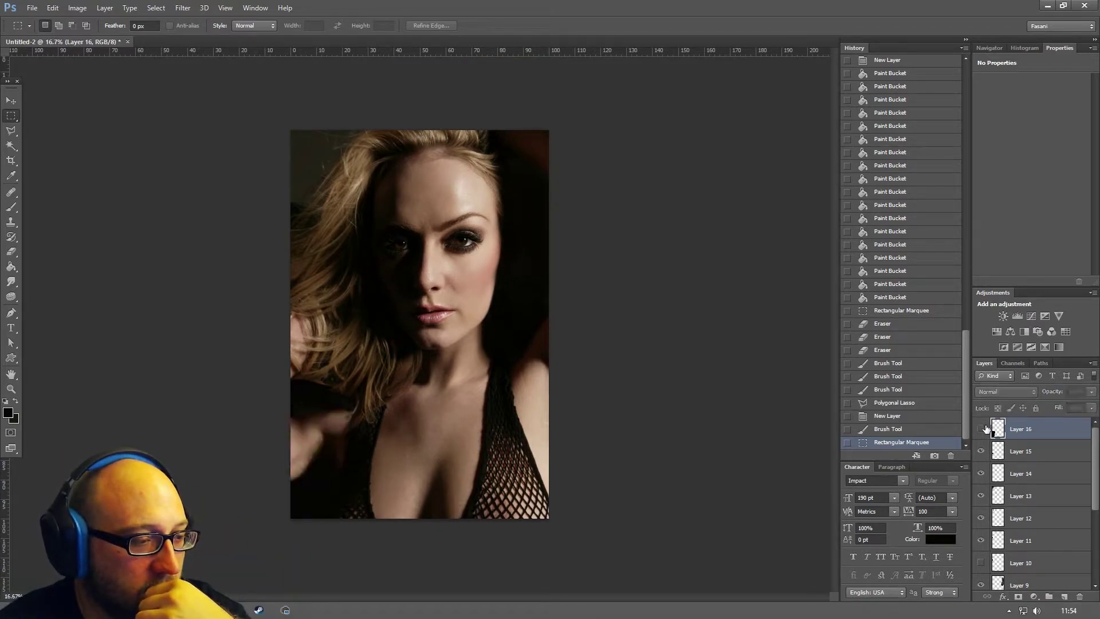
left_click(982, 428)
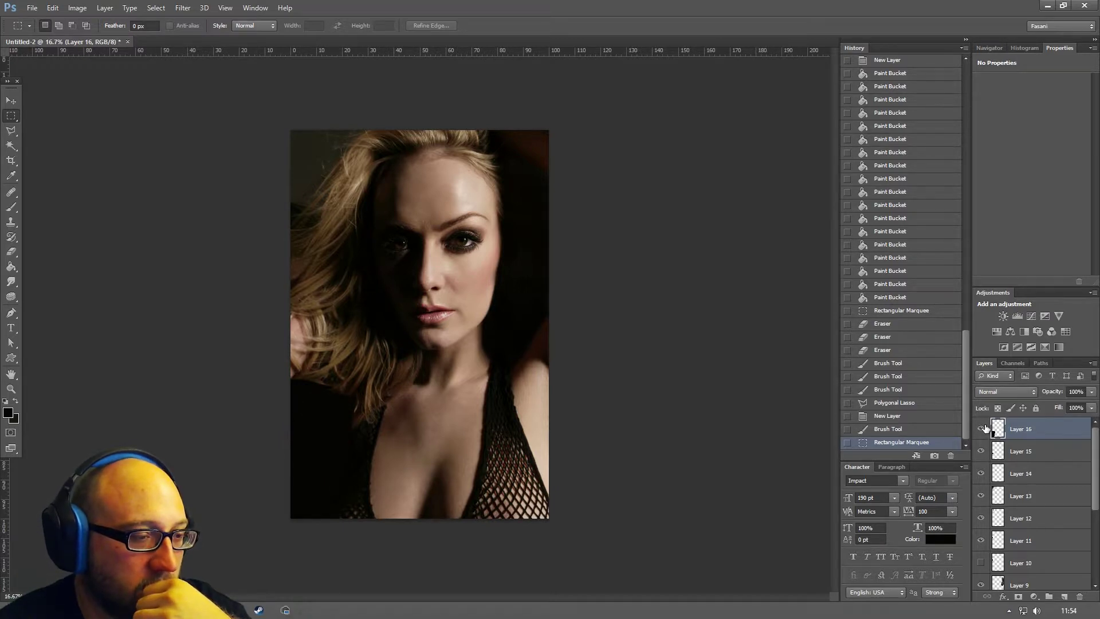
left_click(982, 428)
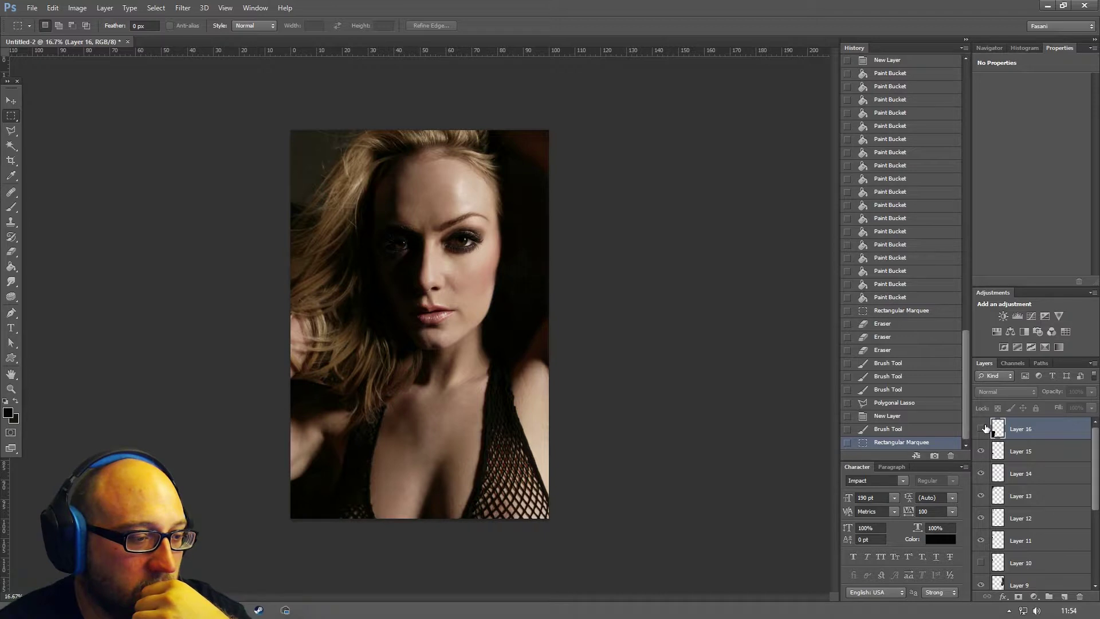
left_click_drag(1040, 429, 1080, 597)
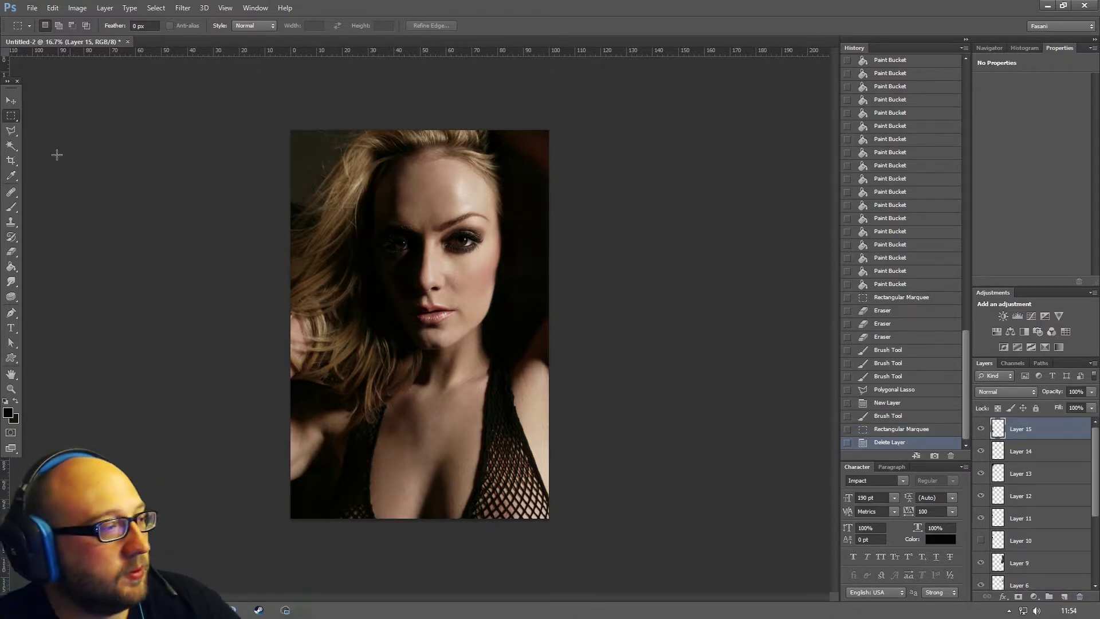
- Select the hand and arm along the photo's lower-left edge with the Polygonal Lasso and feather the selection by 100 pixels
left_click(8, 131)
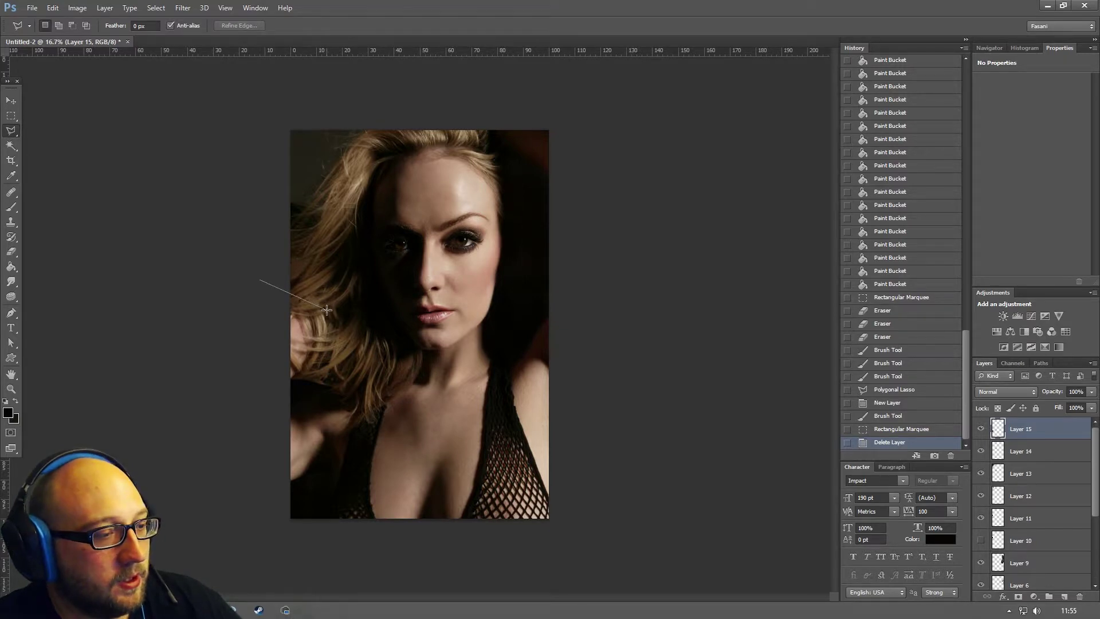
left_click(360, 440)
left_click(337, 545)
left_click(267, 546)
left_click(260, 280)
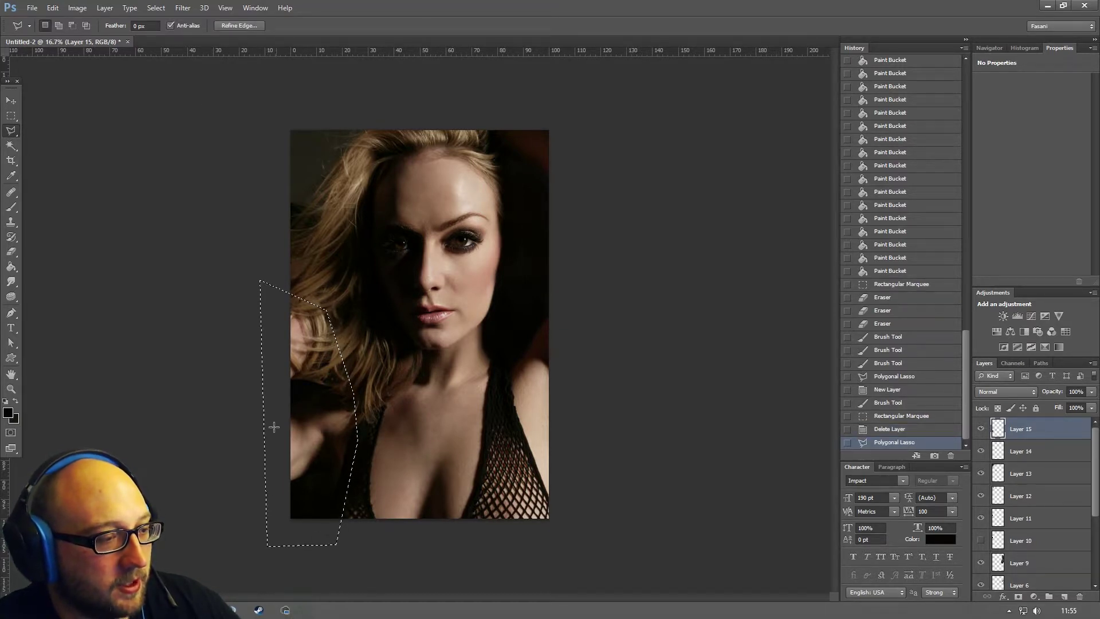
left_click(151, 10)
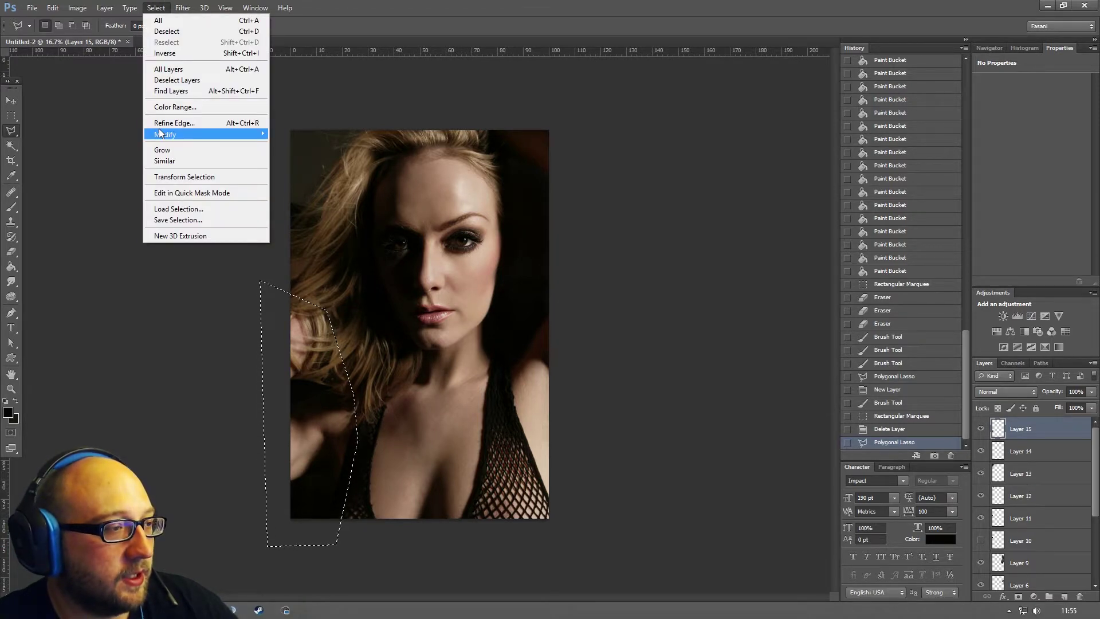
mouse_move(159, 130)
left_click(292, 177)
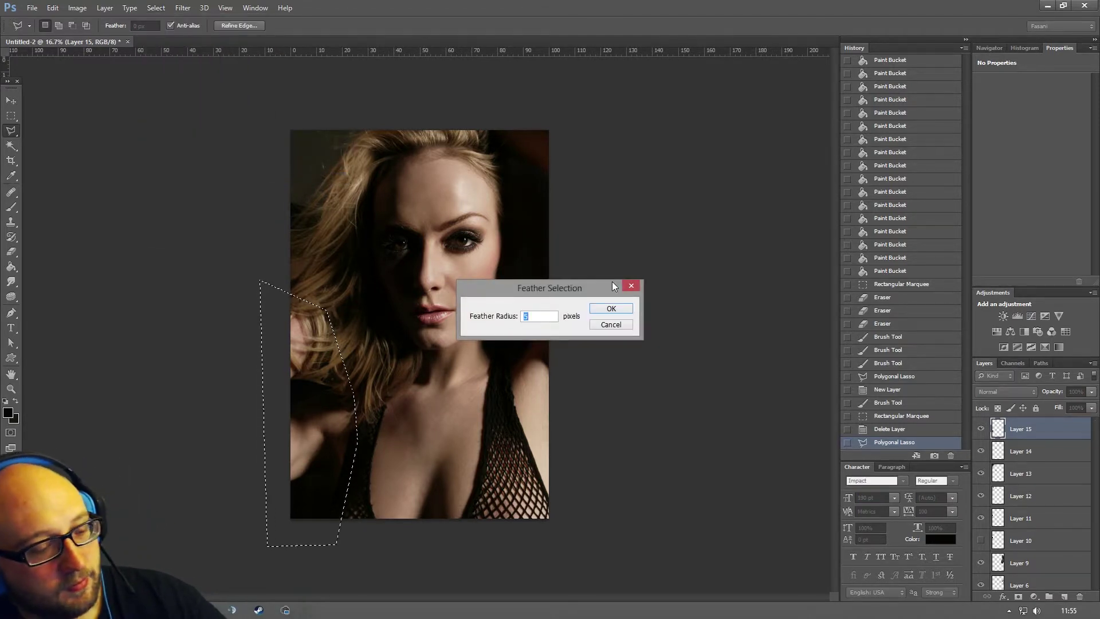
left_click(612, 308)
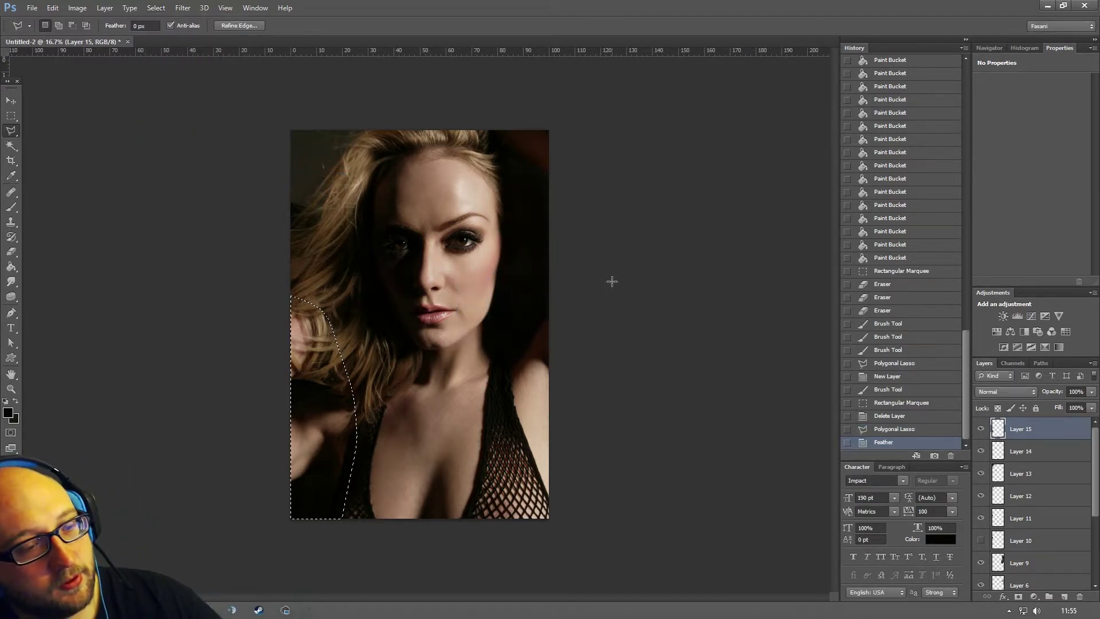
- Add a Curves adjustment layer masked to the feathered hand and arm selection
left_click(109, 8)
mouse_move(172, 108)
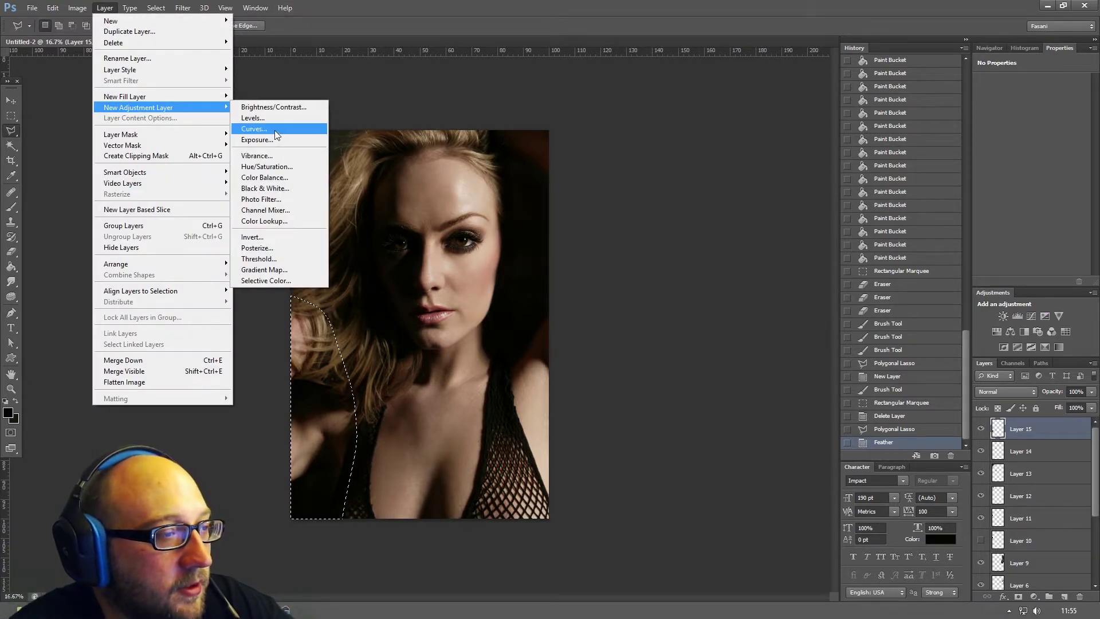
left_click(274, 129)
left_click(645, 288)
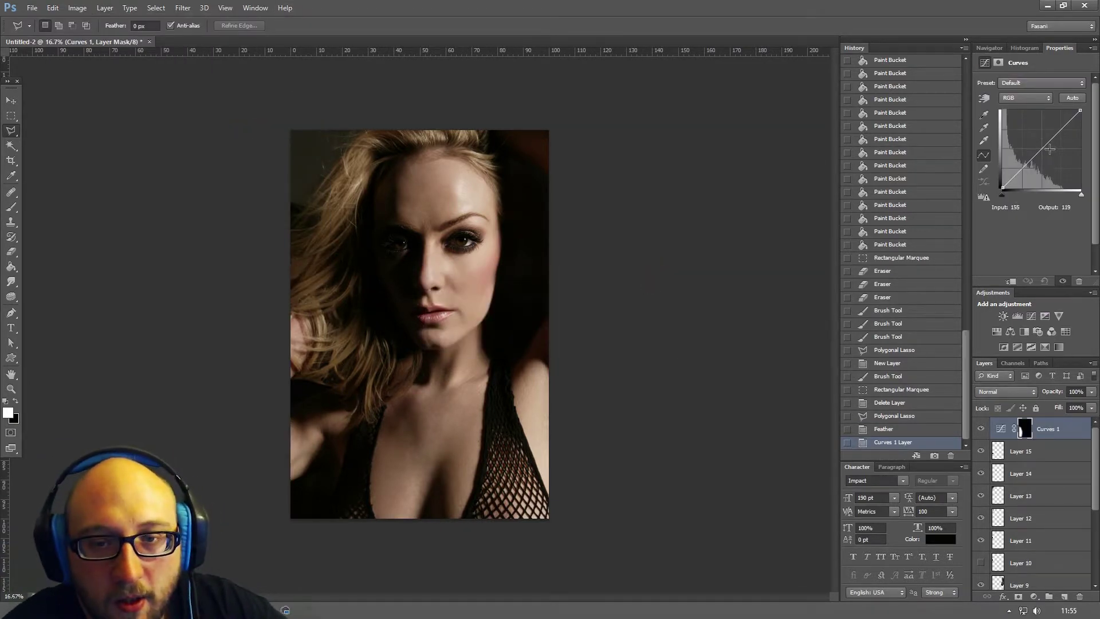
- Darken the masked area with two curve points, the upper at input 193, output 161, and compare before and after
left_click_drag(1049, 149, 1061, 141)
left_click_drag(1024, 177, 1062, 140)
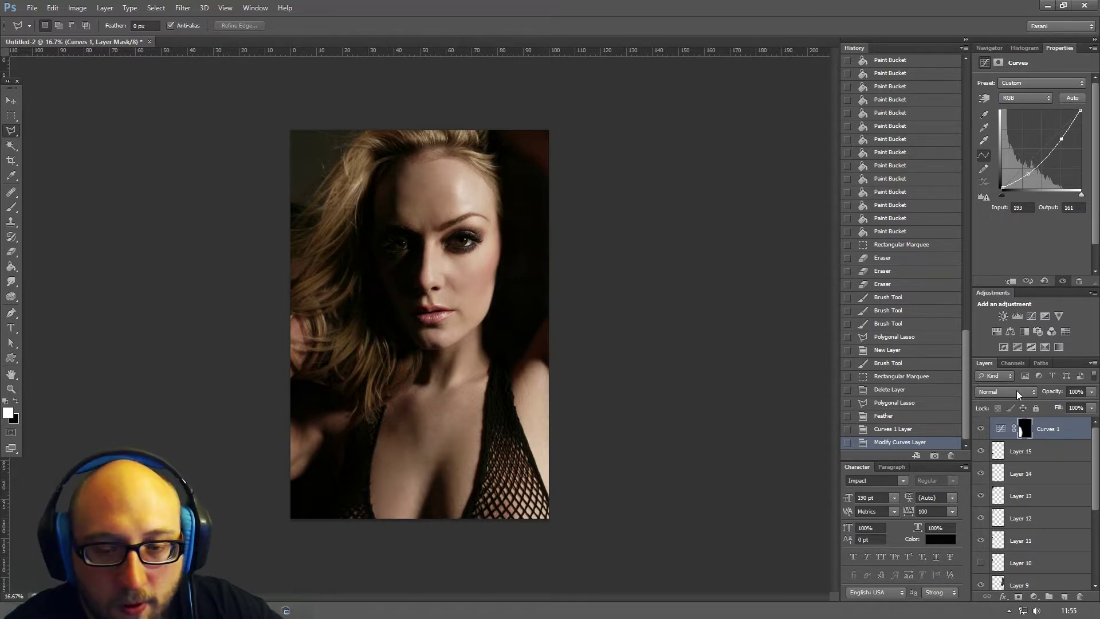
left_click(981, 428)
left_click(982, 429)
left_click(982, 429)
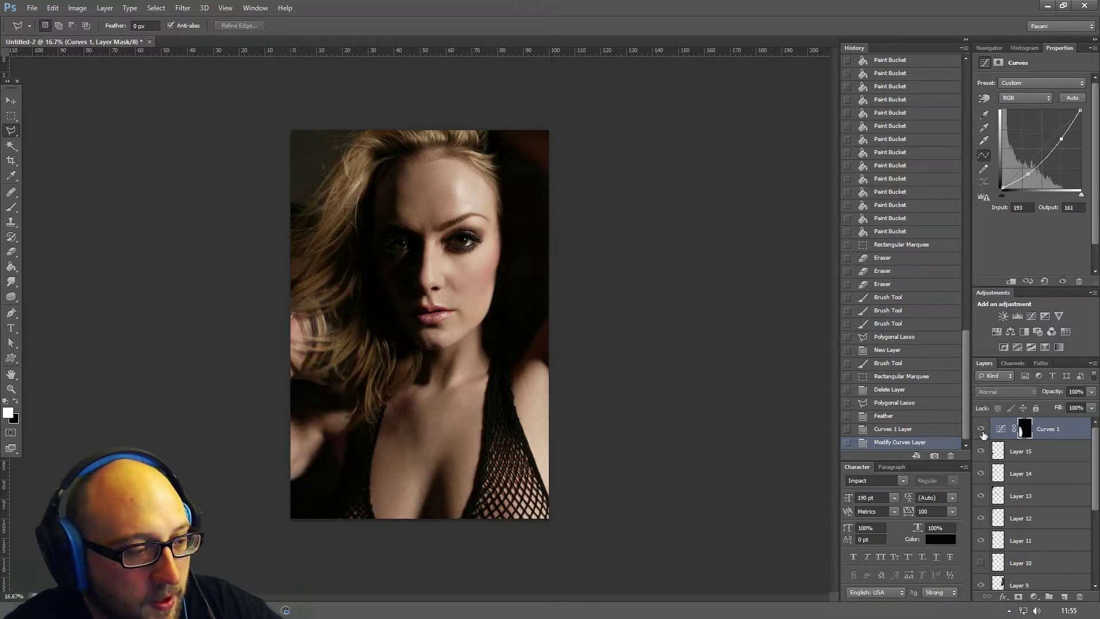
left_click(982, 429)
left_click(982, 428)
left_click(982, 429)
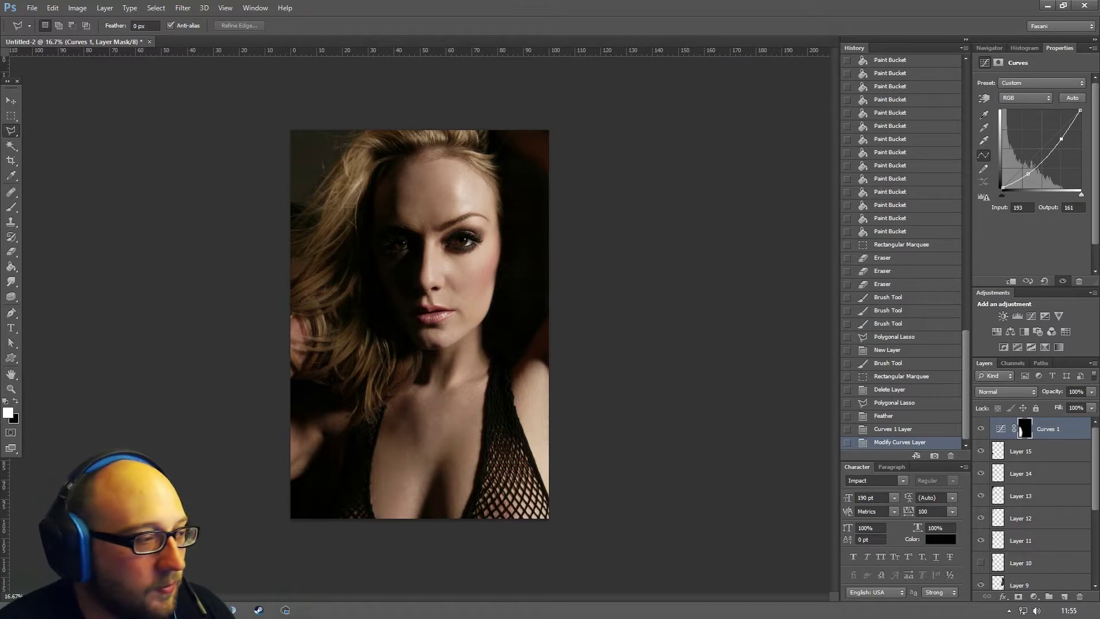
- Brush white on the Curves 1 mask over the shoulder at the photo's right edge and the hair on the left, comparing the result
left_click(11, 207)
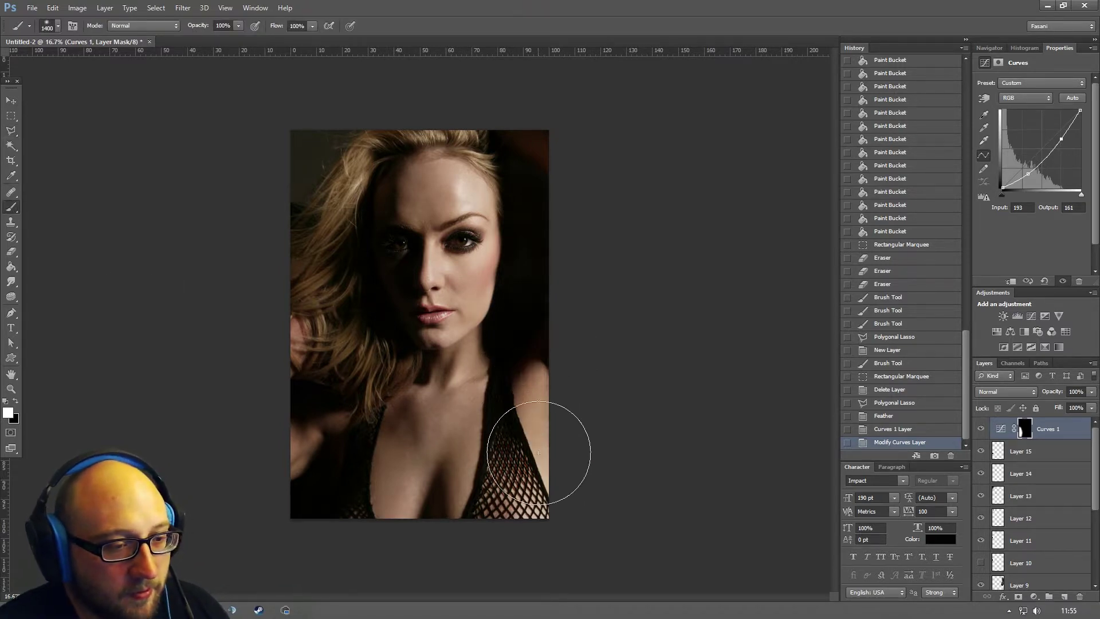
left_click_drag(539, 453, 590, 612)
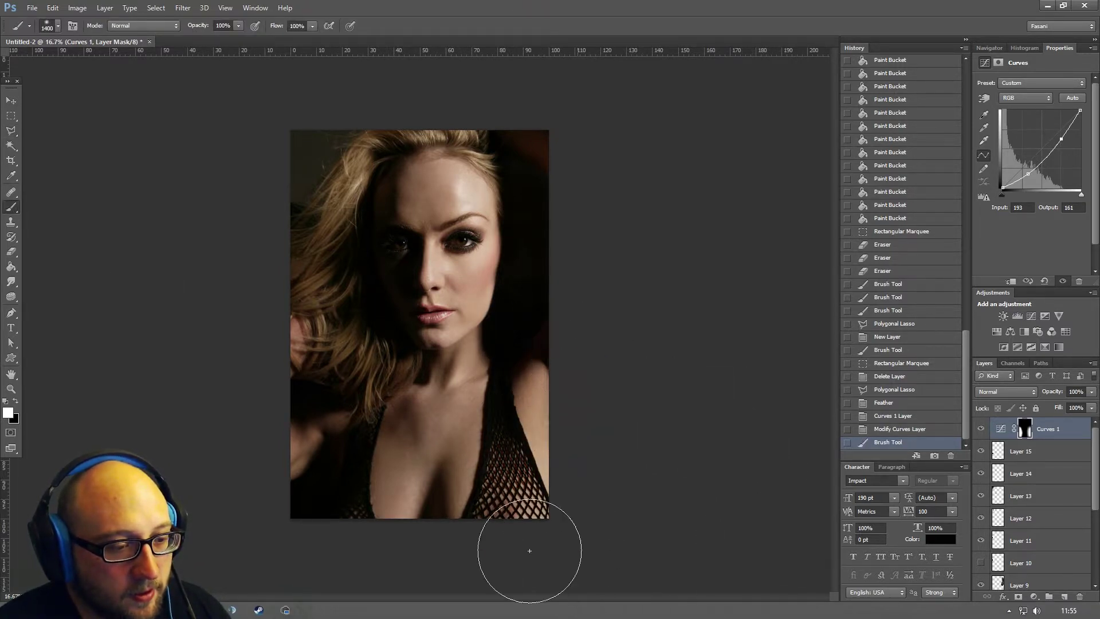
left_click_drag(529, 551, 565, 381)
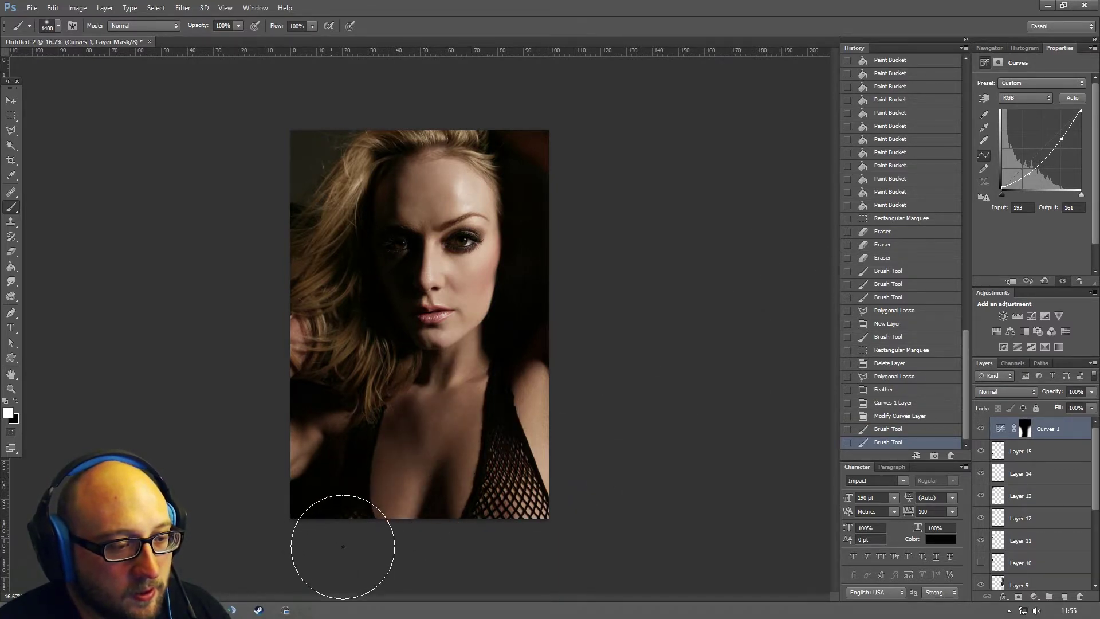
left_click_drag(343, 547, 403, 557)
key("ctrl+z")
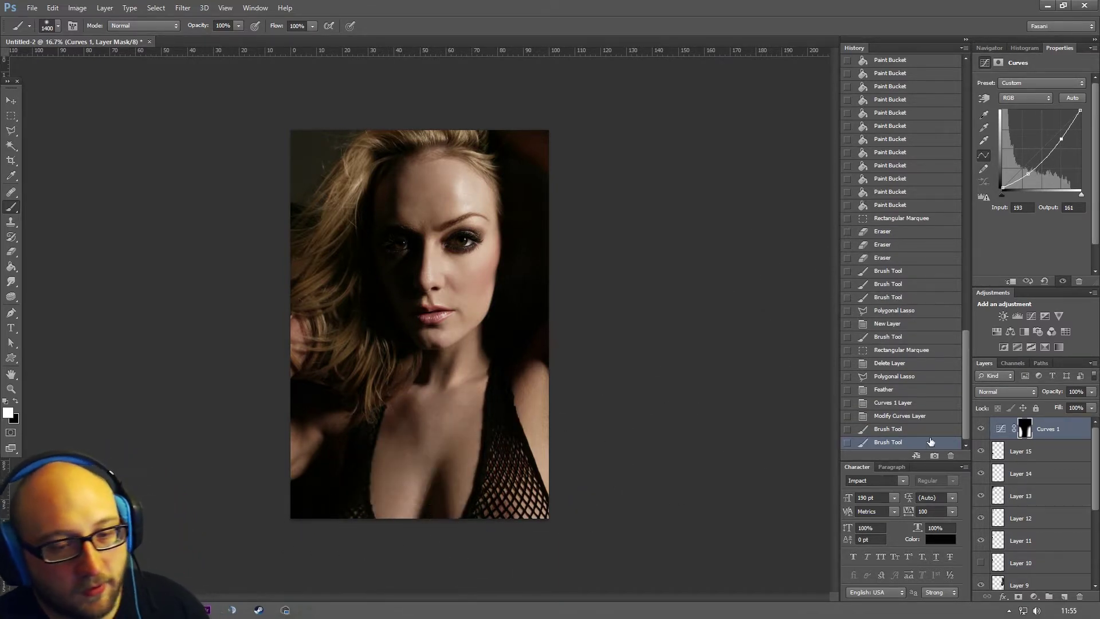
left_click(982, 431)
left_click(982, 431)
left_click(982, 431)
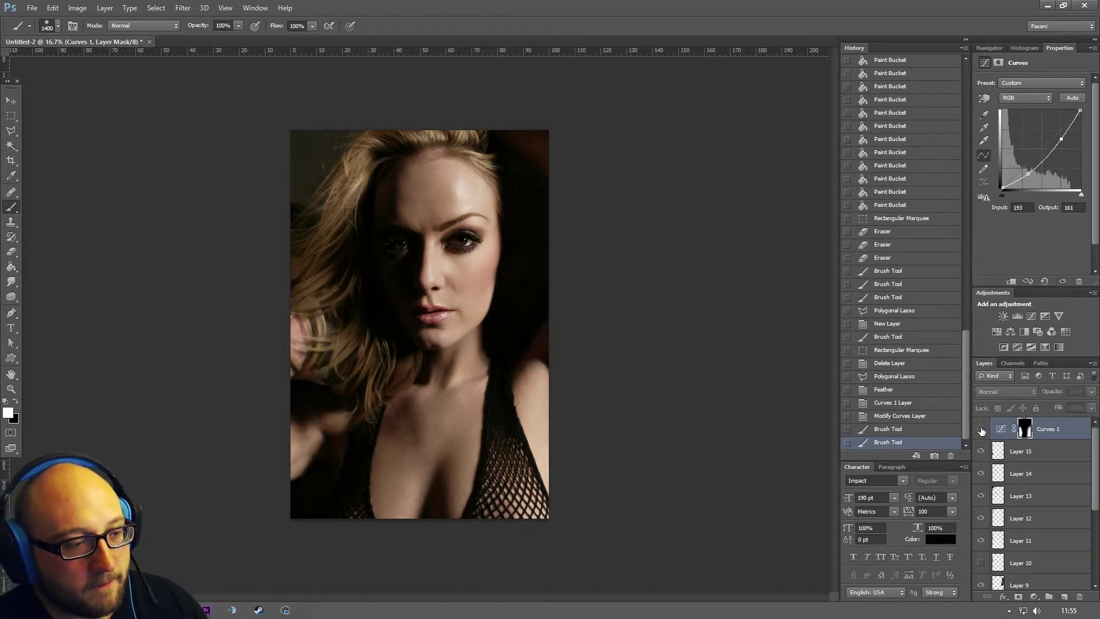
left_click(982, 431)
left_click(982, 431)
left_click(982, 431)
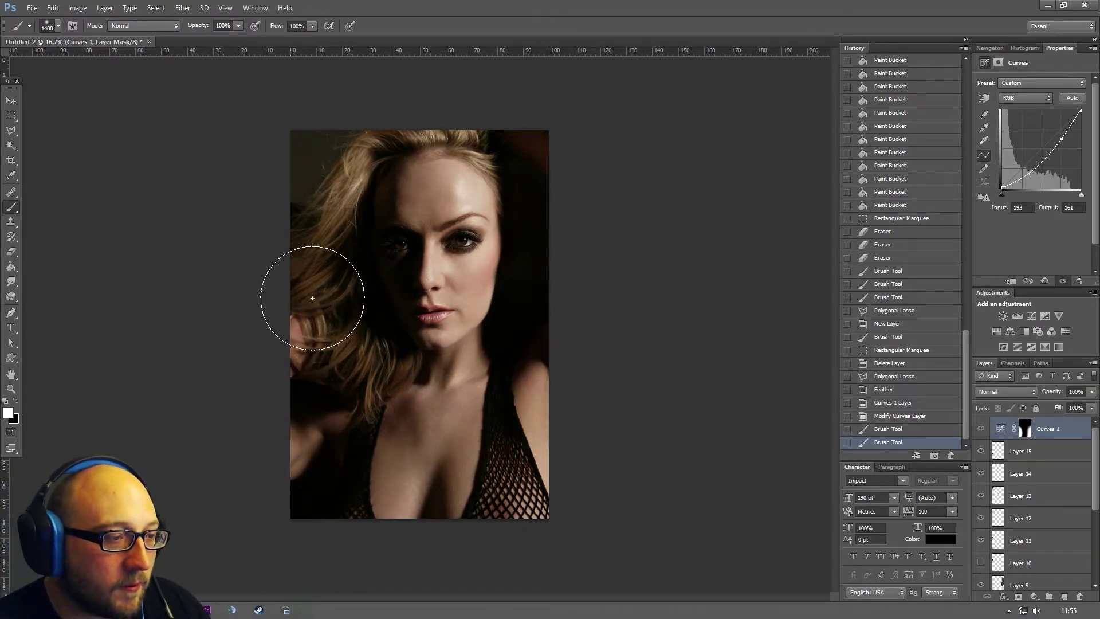
left_click_drag(405, 433, 427, 428)
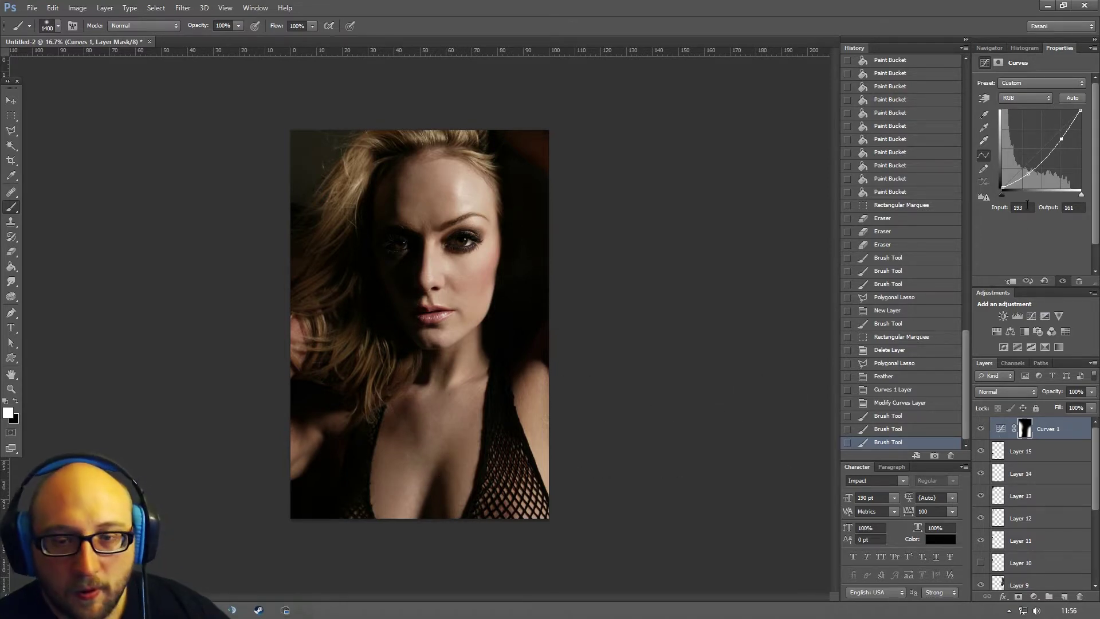
- Soften the Curves 1 darkening by moving the lower curve point to input 71, output 52, and compare before and after
left_click_drag(1049, 155, 1025, 172)
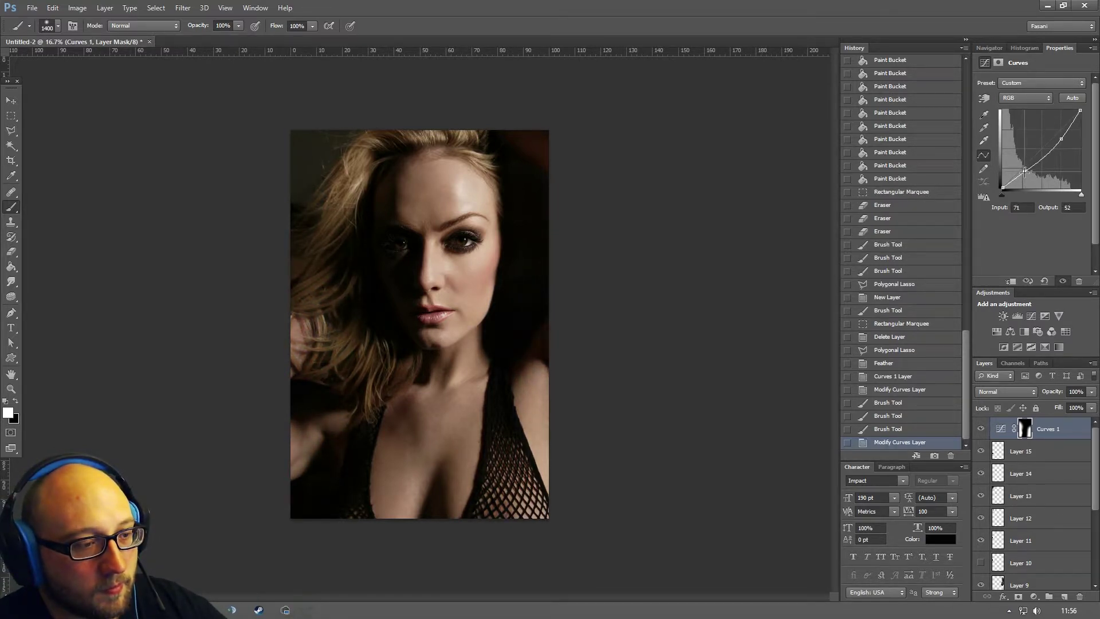
left_click(982, 429)
left_click(981, 428)
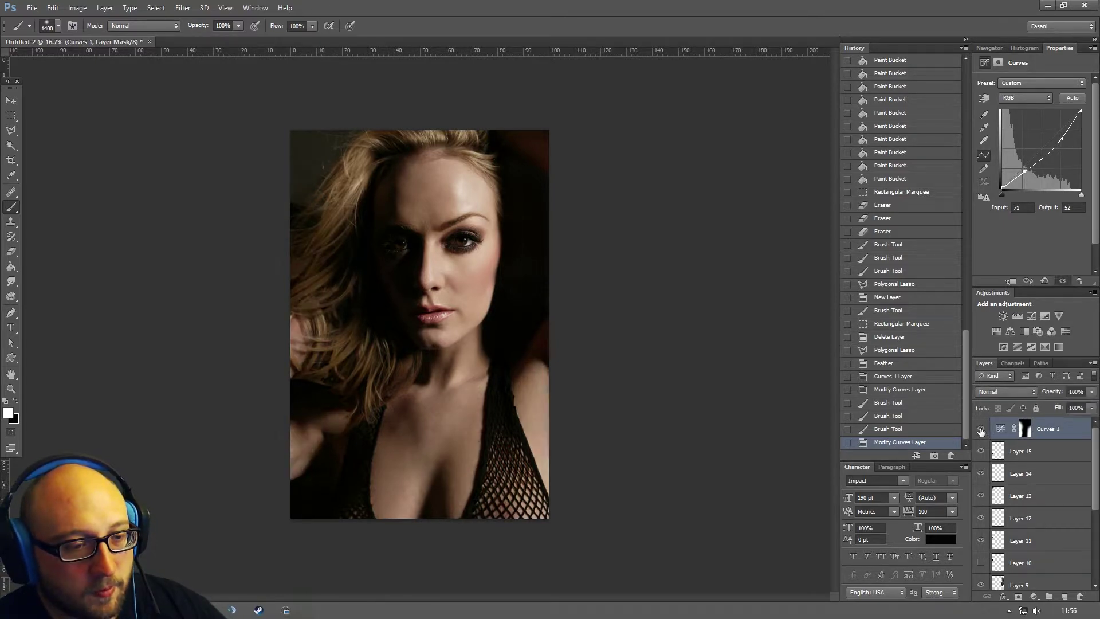
left_click(981, 429)
left_click(981, 430)
left_click(981, 430)
left_click(982, 430)
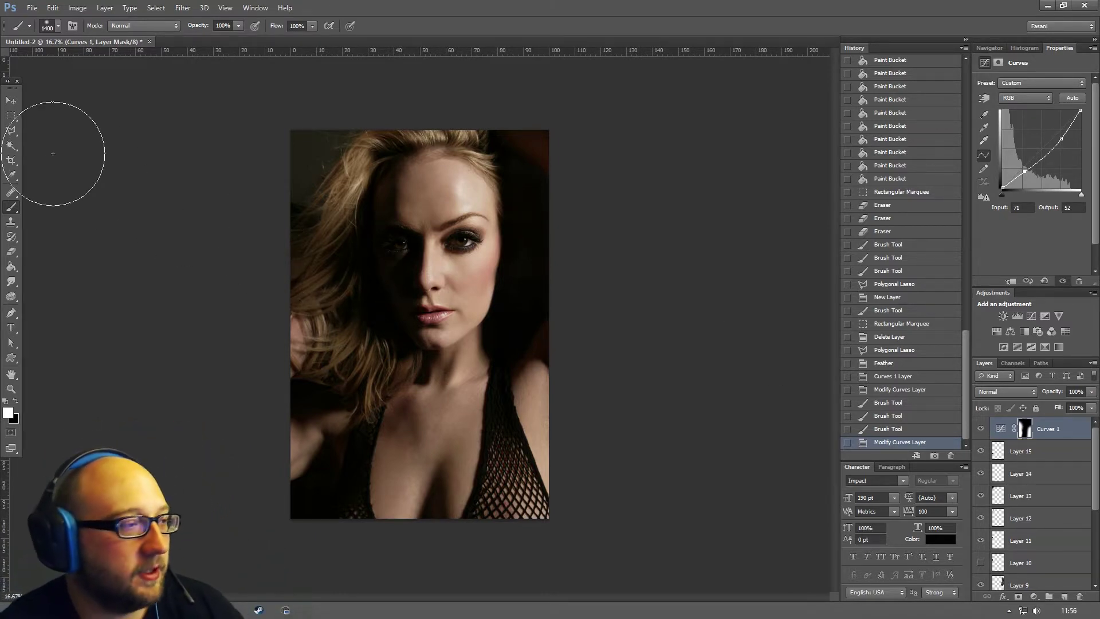
left_click(16, 116)
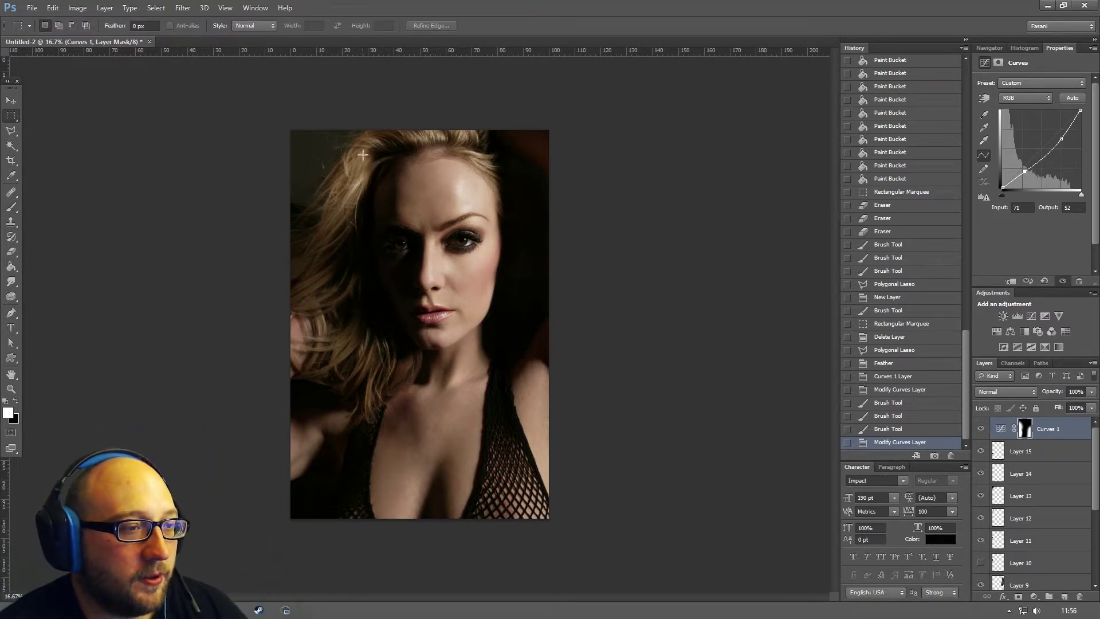
left_click_drag(369, 142, 511, 345)
key("ctrl+d")
- Draw an elliptical selection around the face and feather it by 100 pixels
right_click(13, 116)
left_click(60, 124)
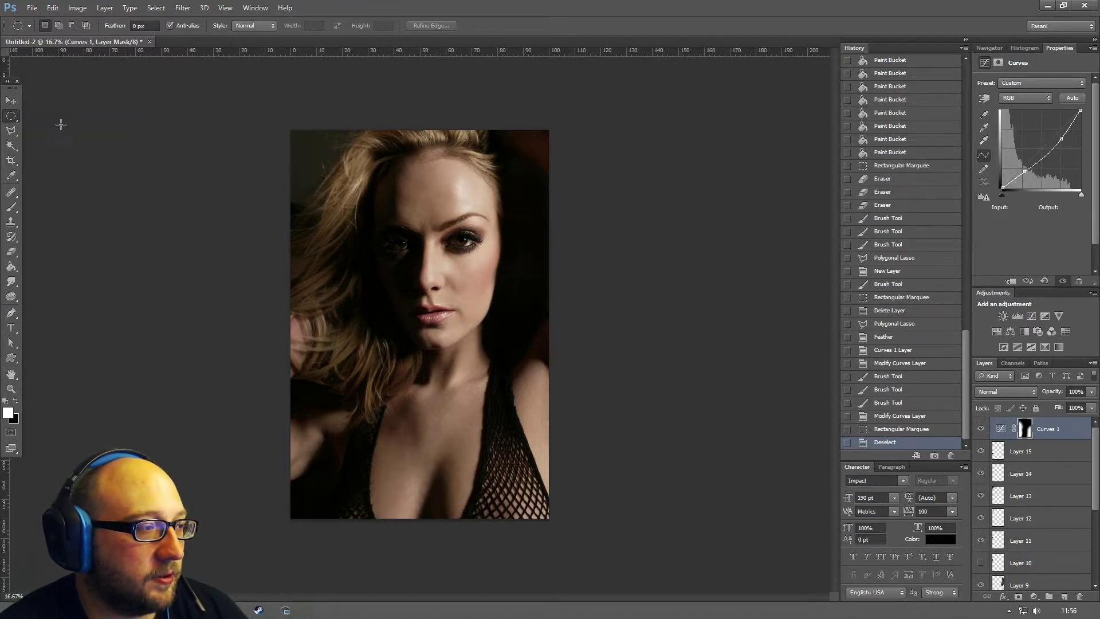
left_click_drag(359, 147, 516, 369)
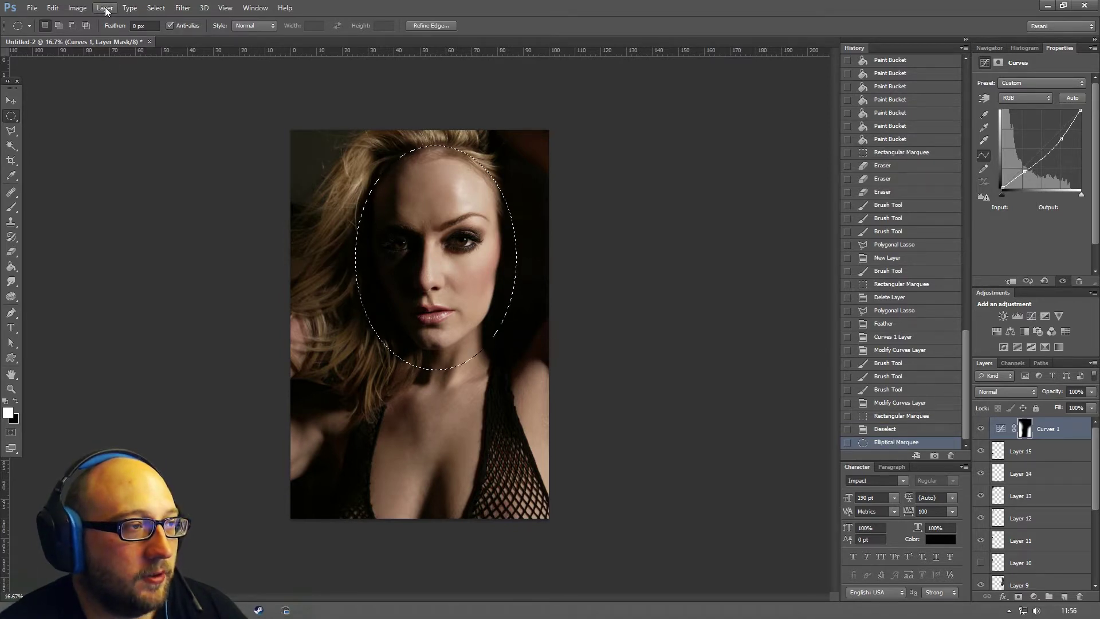
left_click(156, 7)
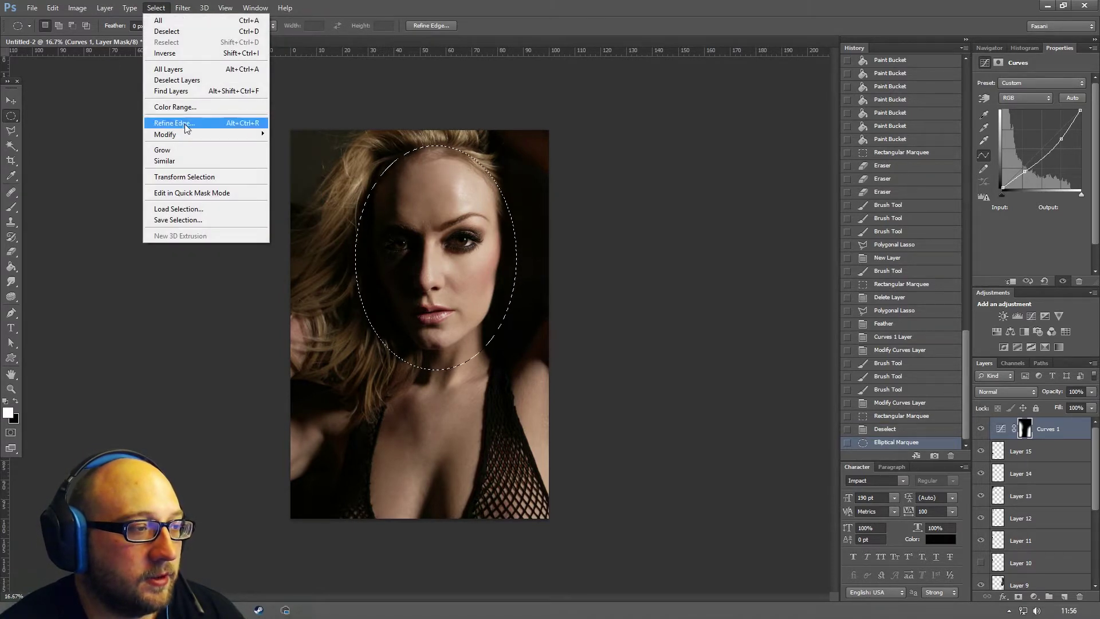
mouse_move(171, 135)
left_click(294, 178)
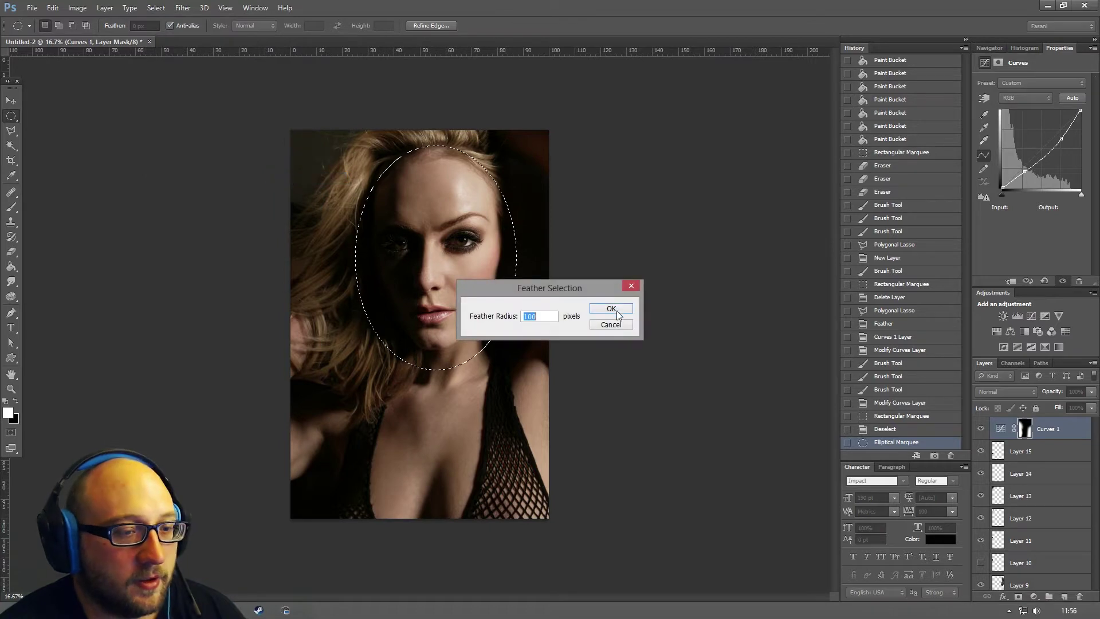
type("100")
left_click(618, 298)
- Add a second Curves adjustment layer for the face, brighten it with a midpoint at input 126, output 145, and compare before and after
left_click(105, 7)
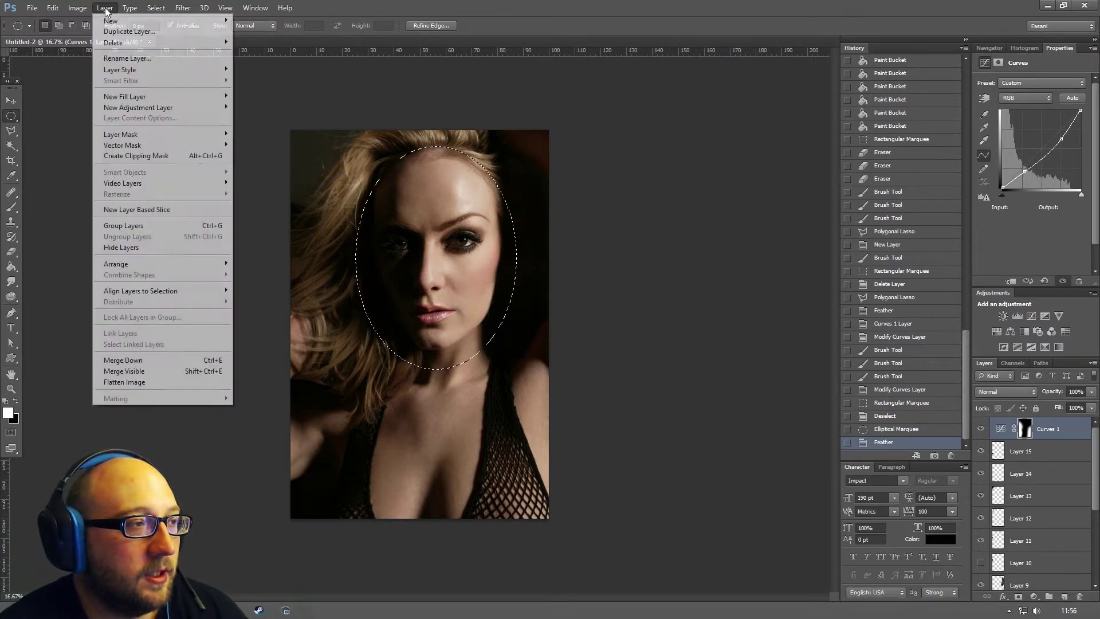
mouse_move(150, 108)
left_click(265, 129)
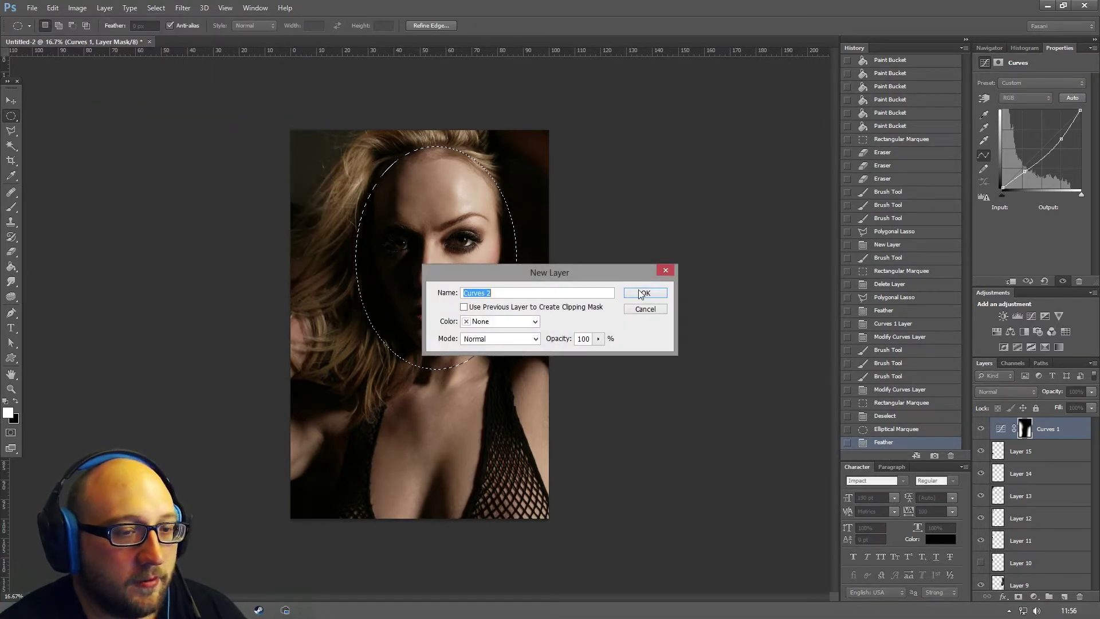
left_click(642, 293)
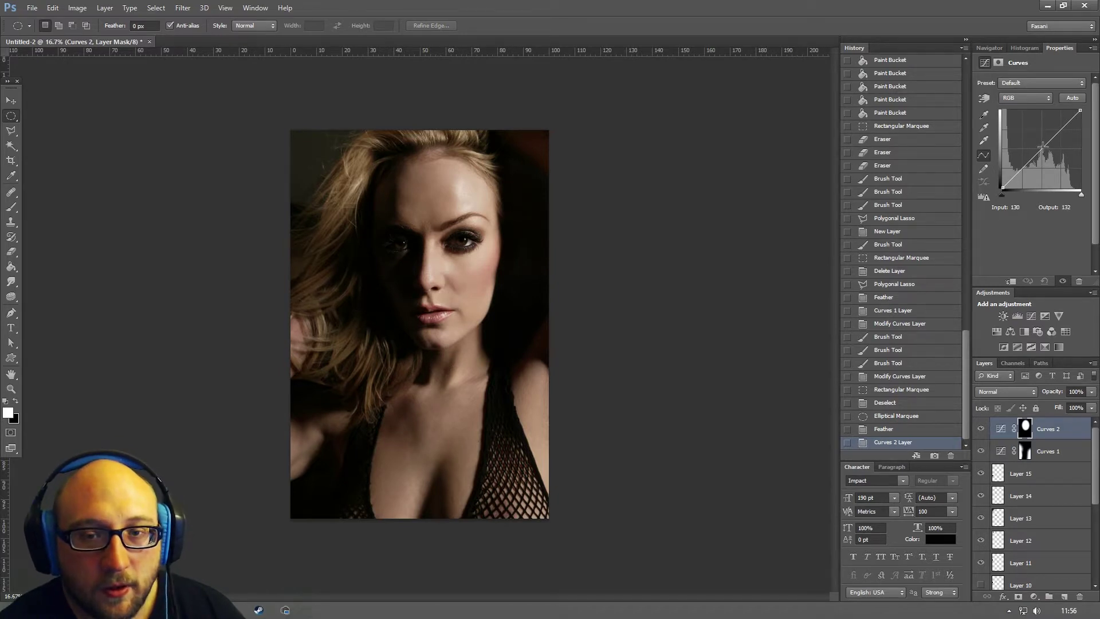
left_click_drag(1043, 147, 1042, 142)
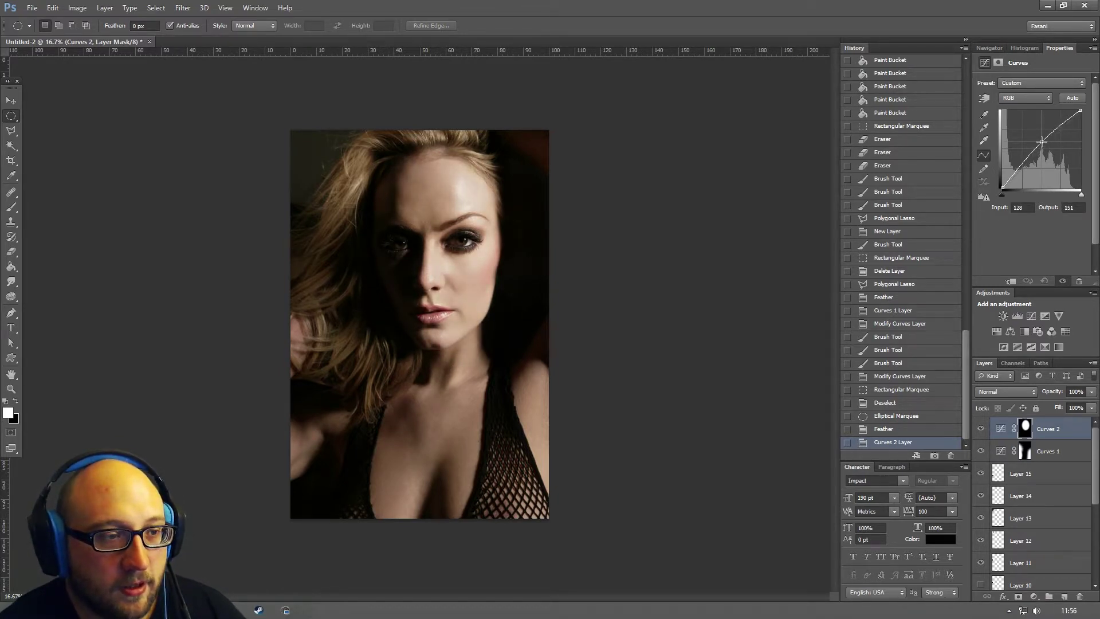
left_click_drag(1042, 141, 1042, 145)
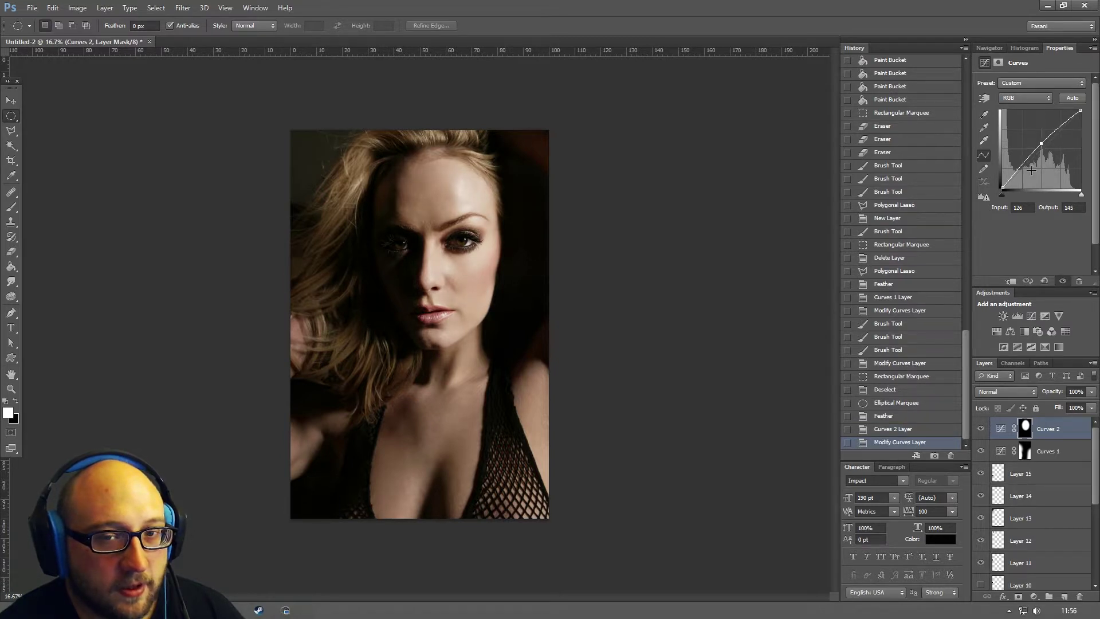
left_click_drag(1003, 188, 999, 197)
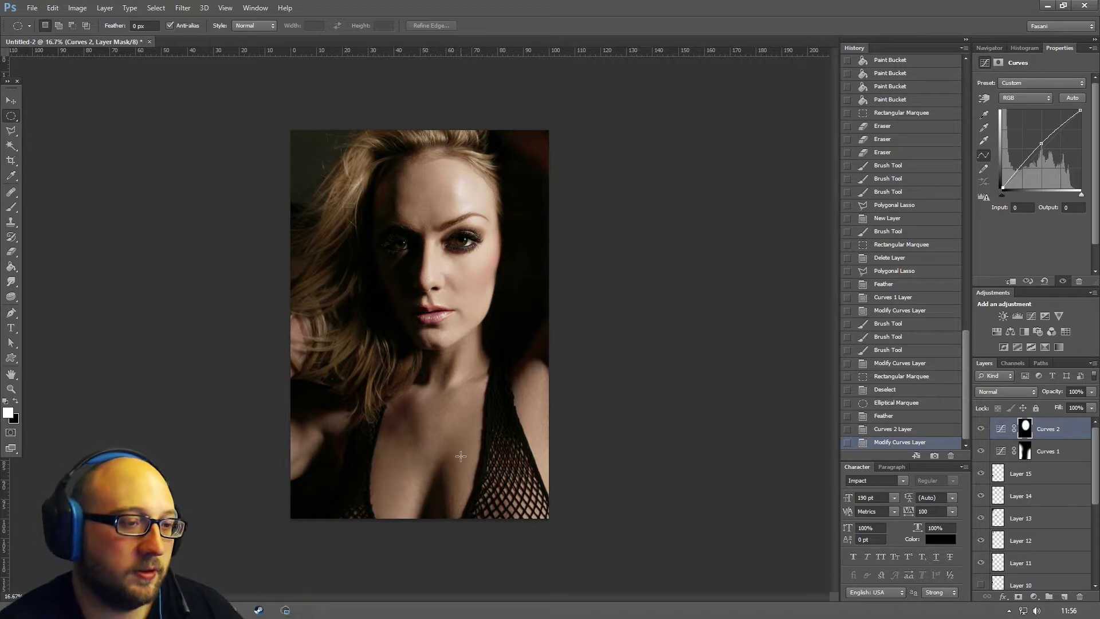
left_click(982, 431)
left_click(982, 430)
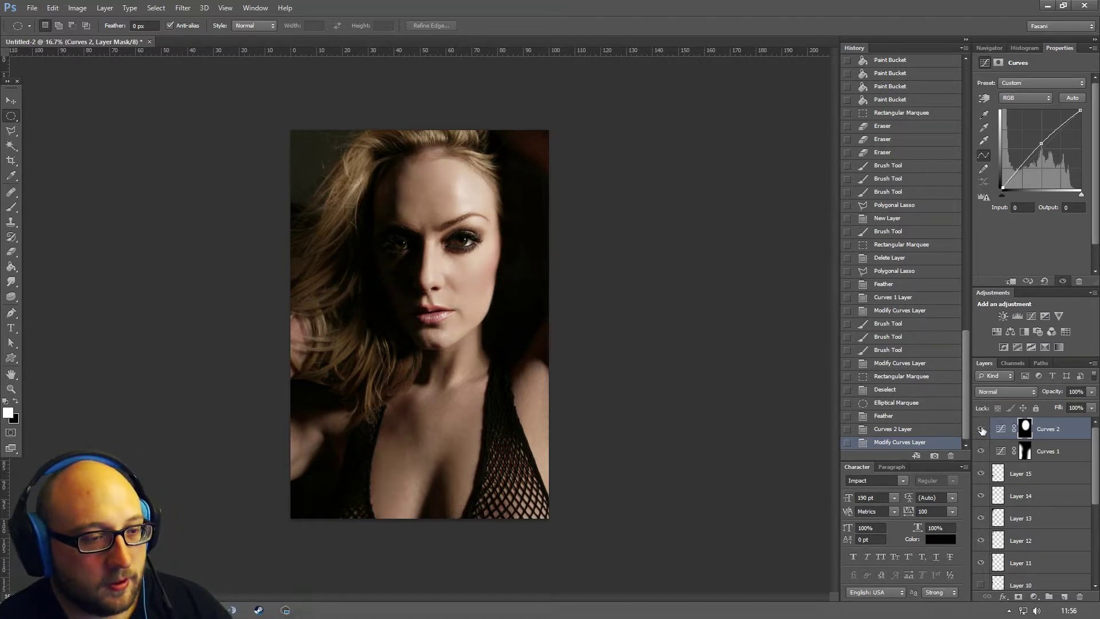
left_click(982, 430)
left_click(982, 430)
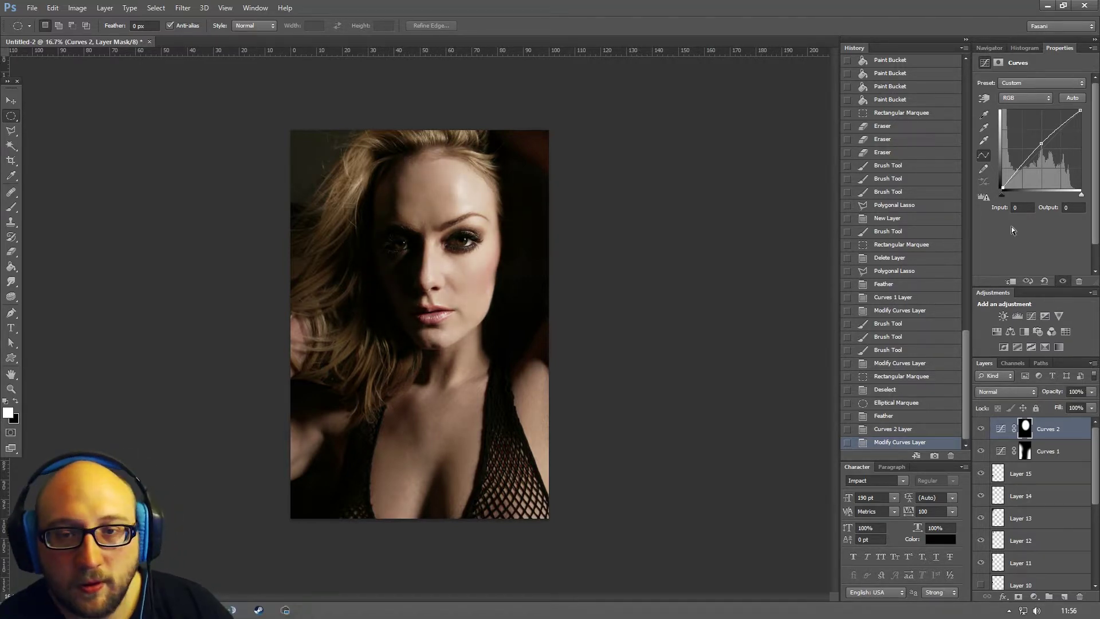
- Move the face curve's point to input 168, output 181, and compare the photo with and without Curves 2
left_click_drag(1041, 144, 1054, 132)
left_click(1054, 132)
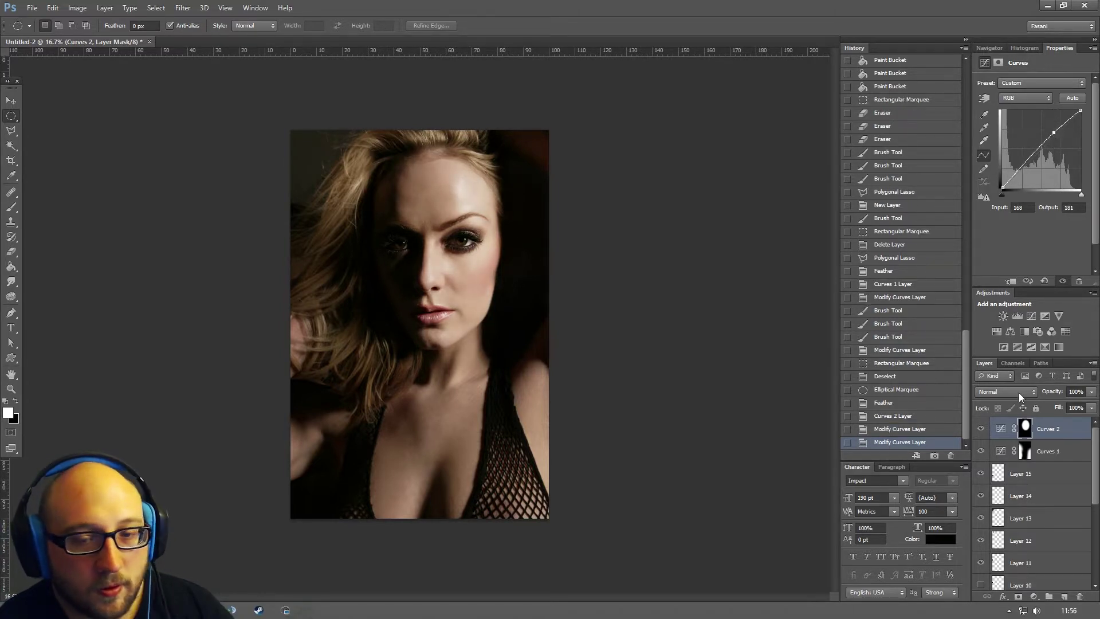
left_click(982, 429)
left_click(982, 429)
left_click(981, 428)
left_click(982, 428)
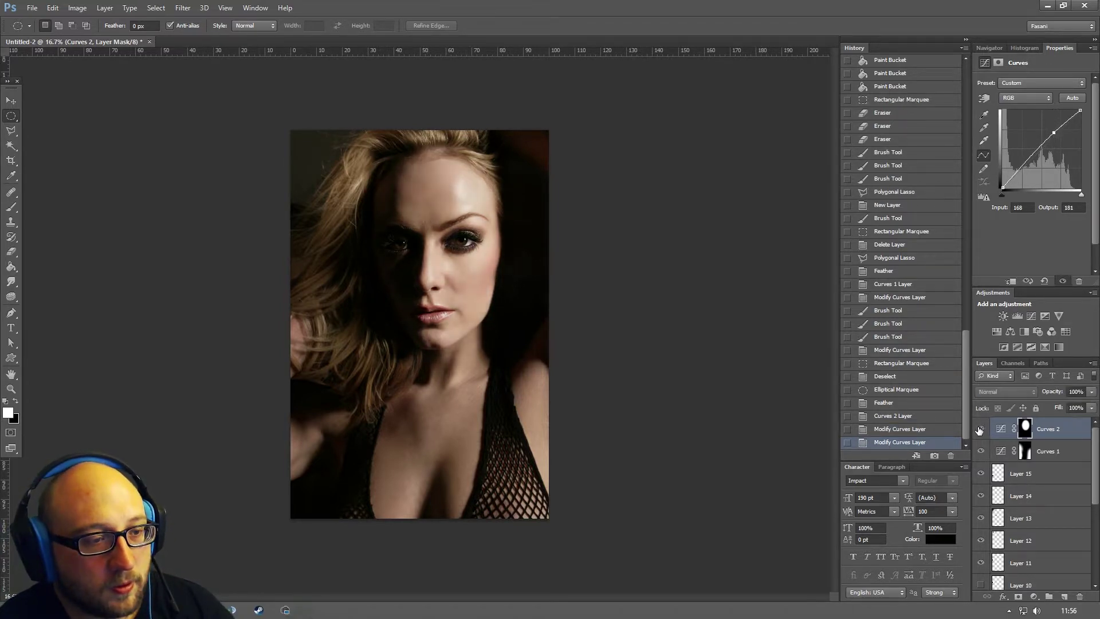
- Toggle the visibility of Curves 1 and Curves 2 to compare the portrait with and without each adjustment
left_click(981, 452)
left_click(981, 451)
left_click(981, 452)
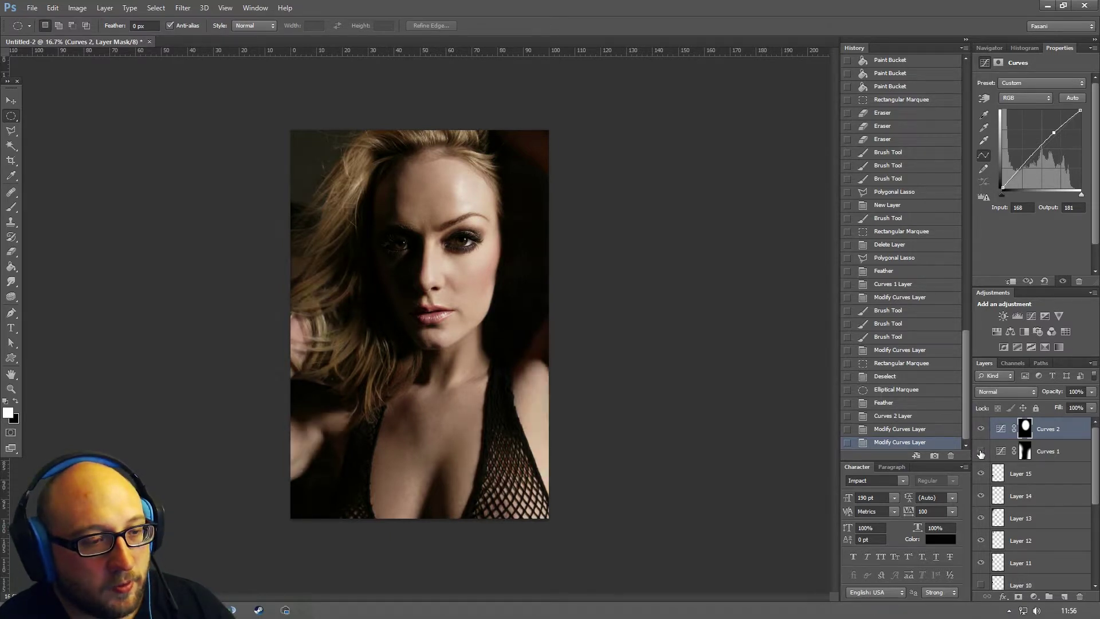
left_click(981, 451)
left_click(982, 429)
left_click(981, 430)
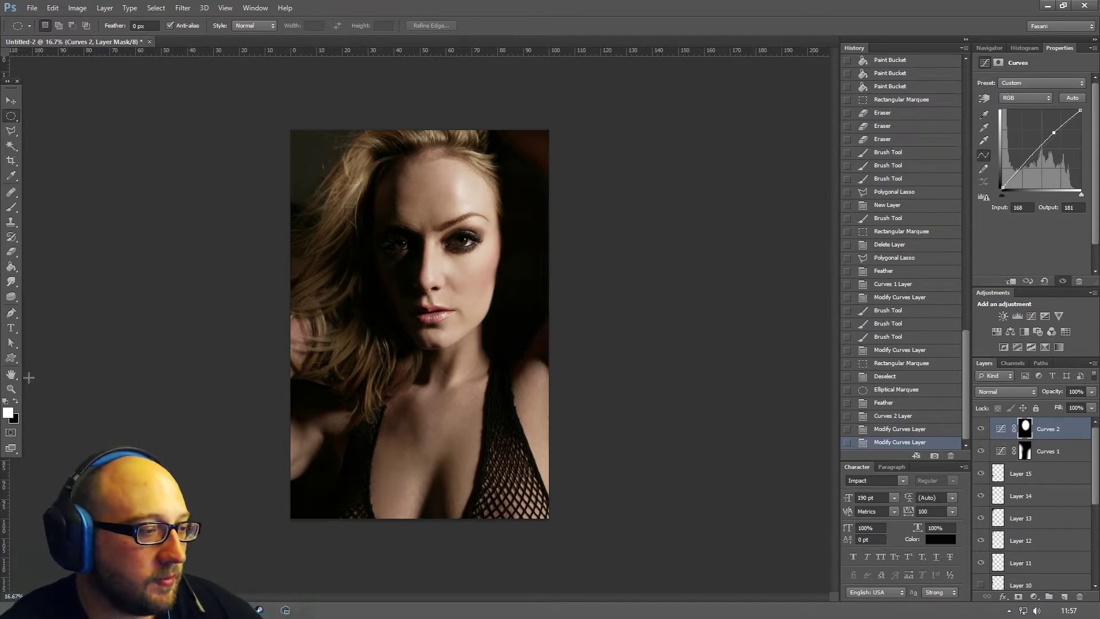
- Paint white with the Brush tool on the Curves 1 mask along the photo's upper left edge to darken it
left_click(11, 389)
left_click_drag(260, 114, 310, 127)
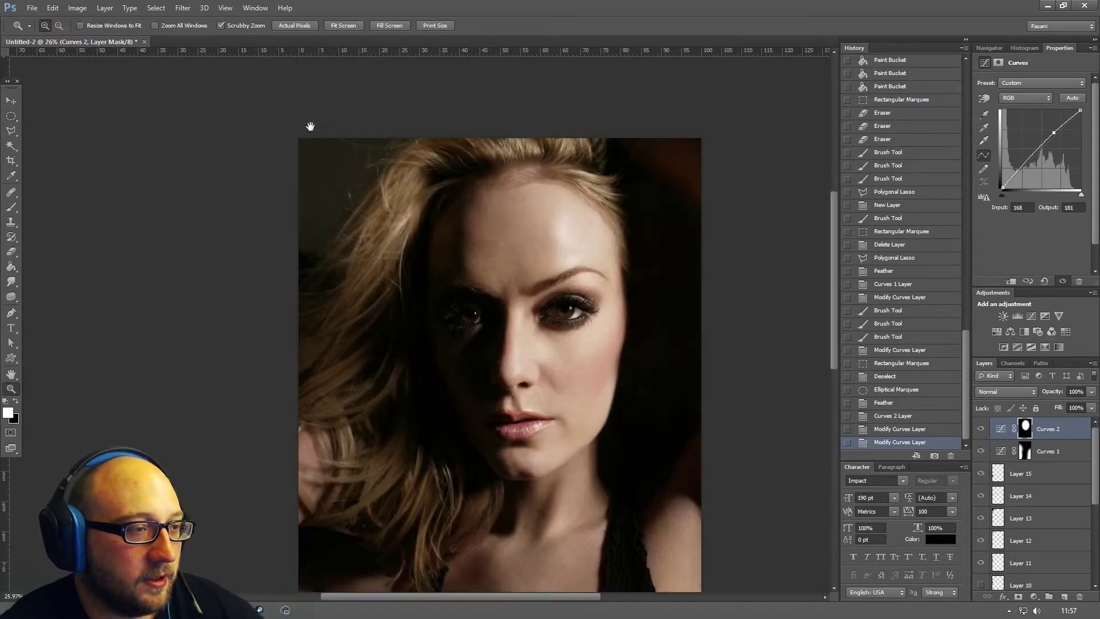
left_click(10, 116)
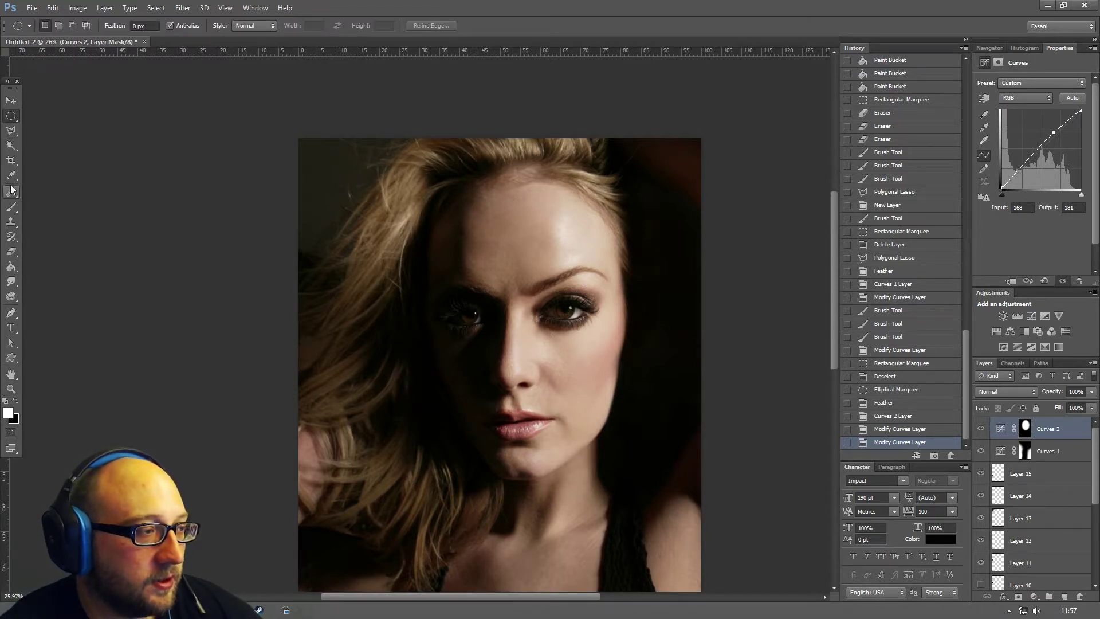
left_click(11, 207)
left_click(1025, 452)
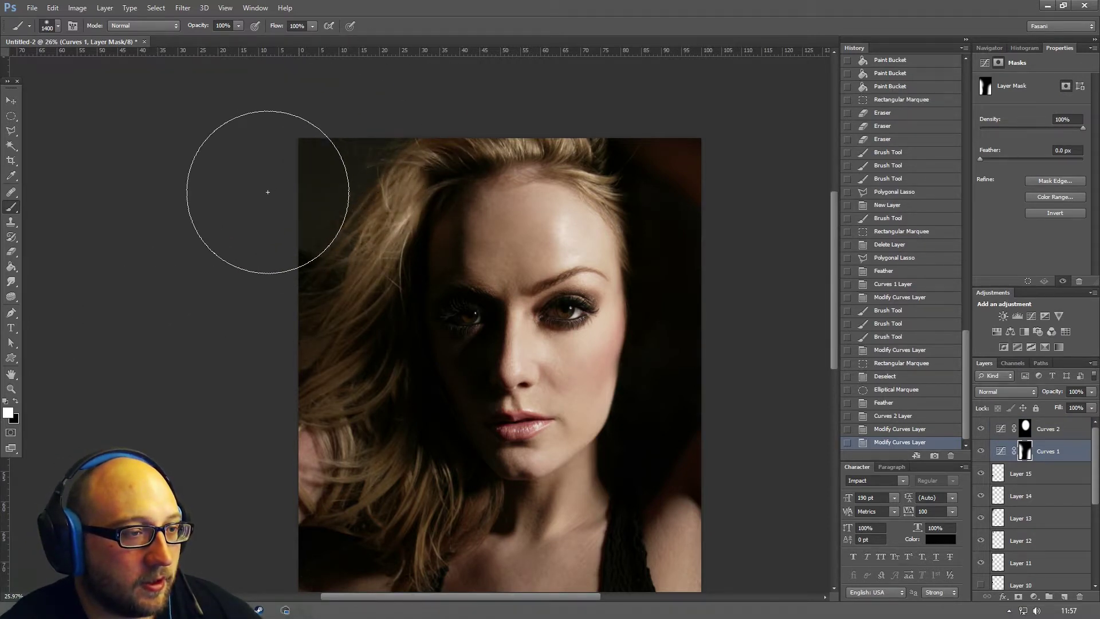
mouse_move(265, 187)
left_mouse_down()
mouse_move(348, 112)
mouse_move(246, 282)
mouse_move(263, 320)
left_mouse_up()
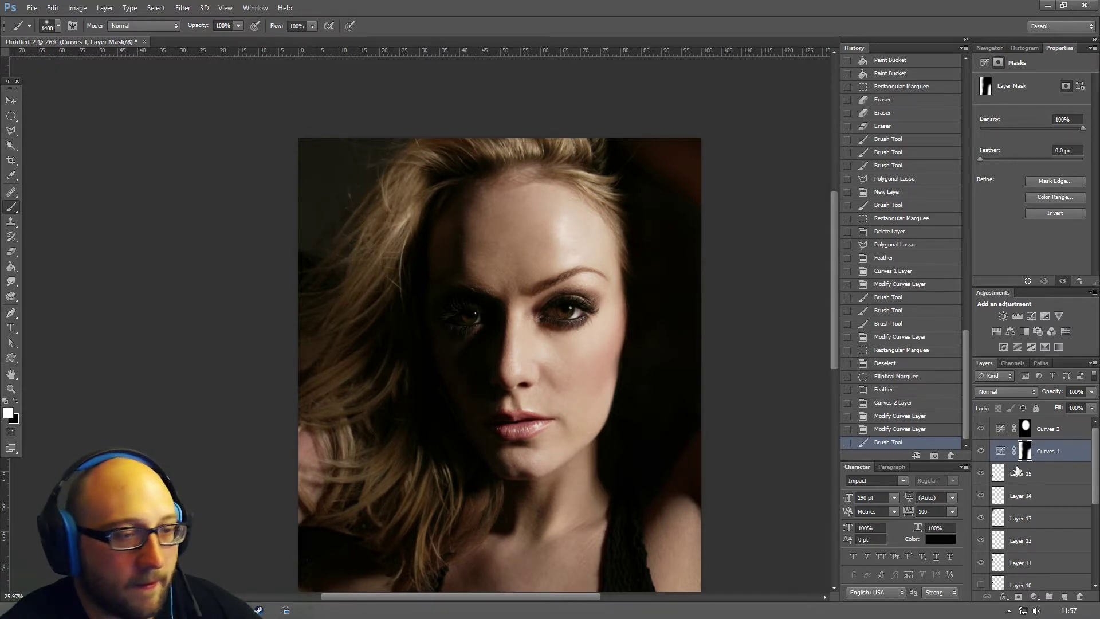
- Add a new layer above Curves 2 and brush black 000000 along the photo's left edge beside the hair
left_click(1065, 597)
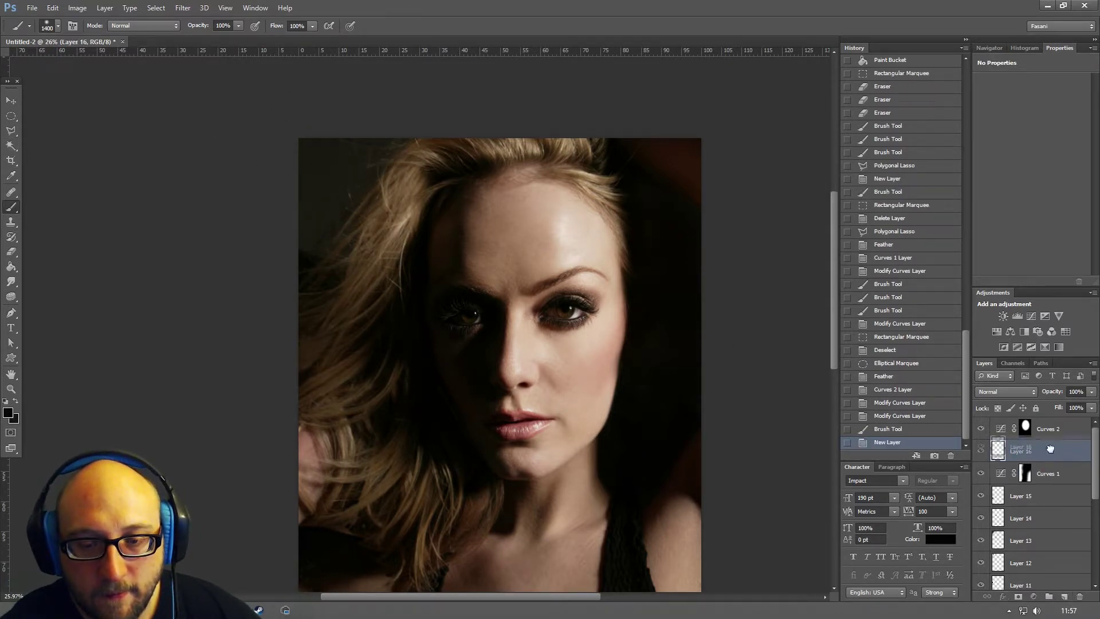
left_click_drag(1056, 452, 1056, 431)
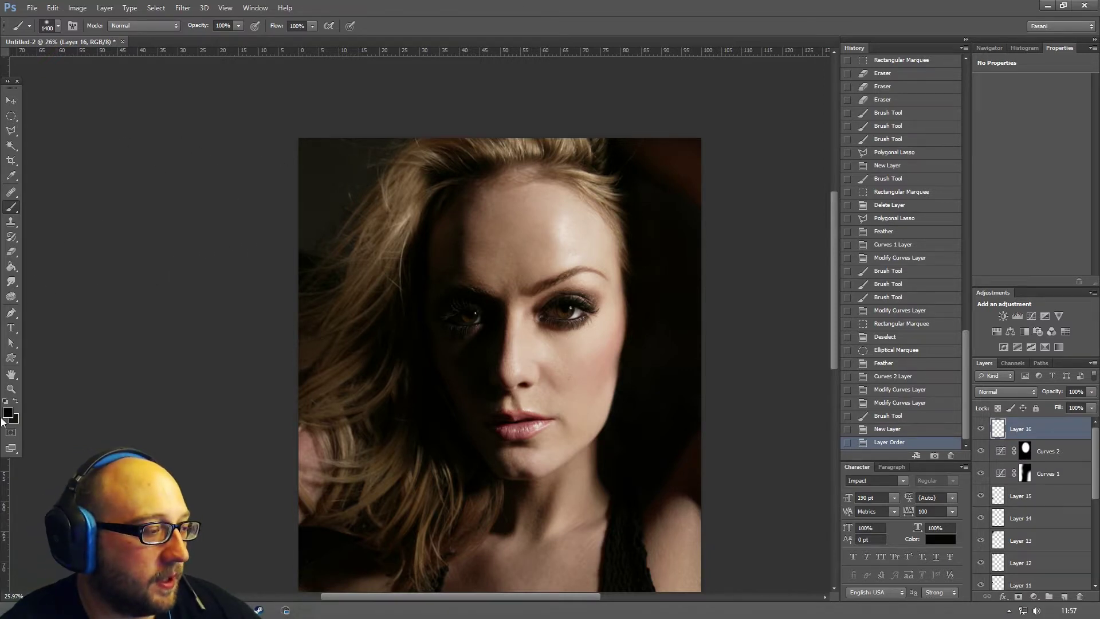
left_click(9, 413)
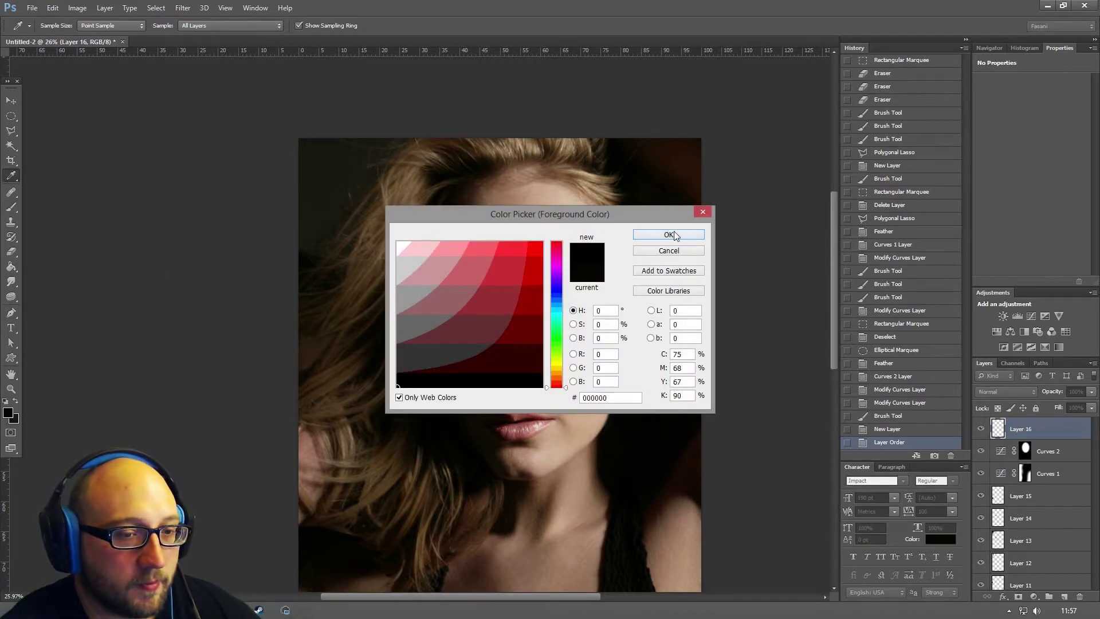
left_click(669, 235)
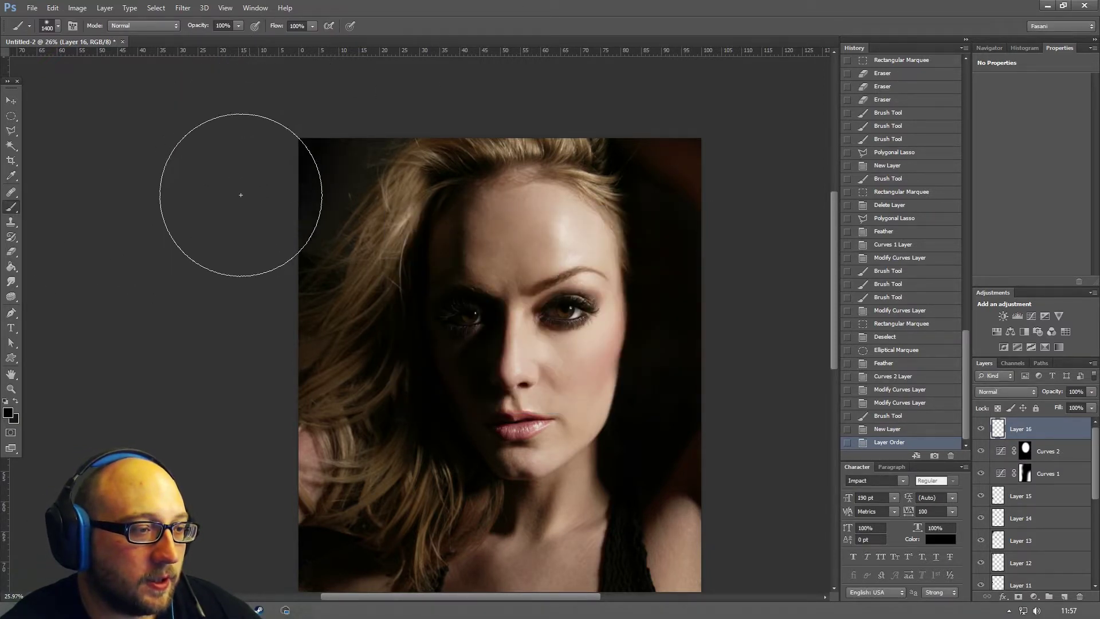
left_click_drag(240, 195, 143, 294)
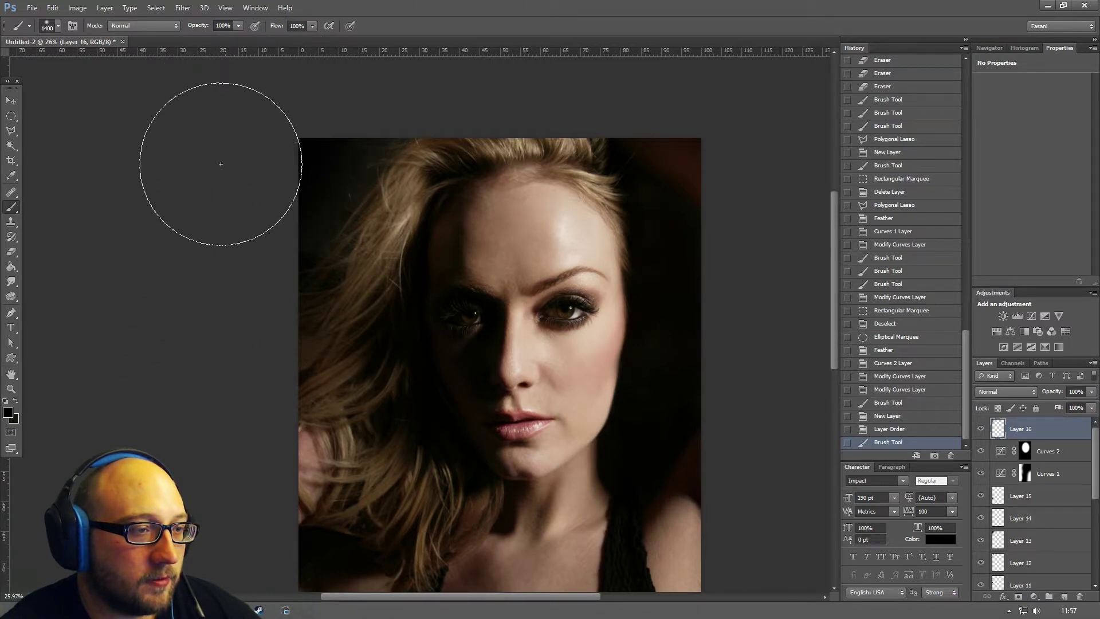
left_click_drag(221, 164, 226, 167)
mouse_move(192, 255)
left_mouse_down()
mouse_move(201, 295)
mouse_move(224, 310)
left_mouse_up()
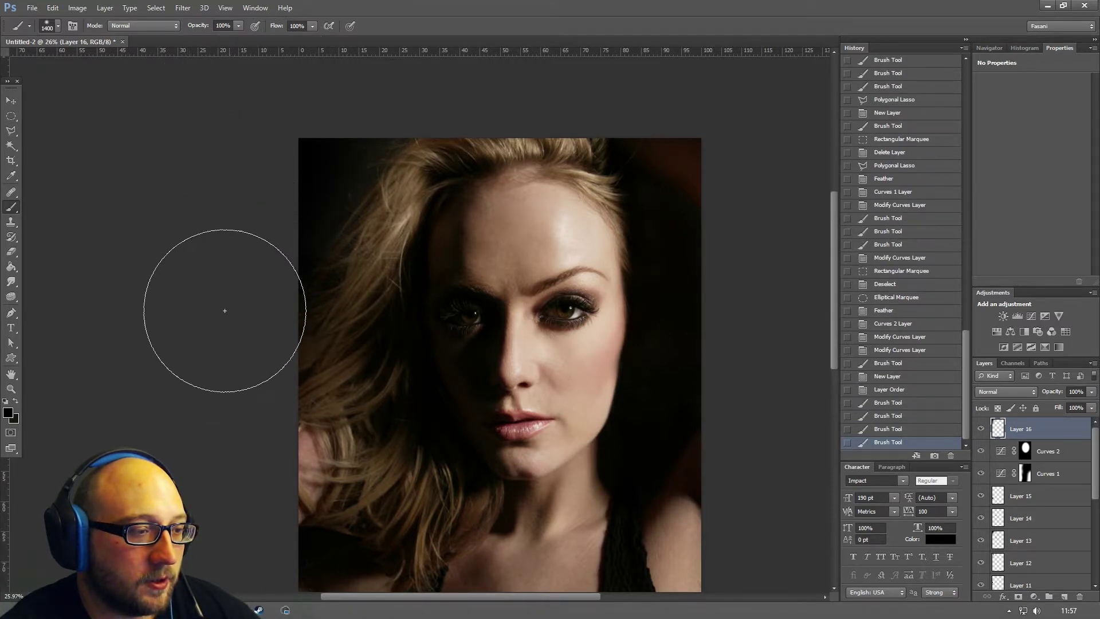
left_click(177, 381)
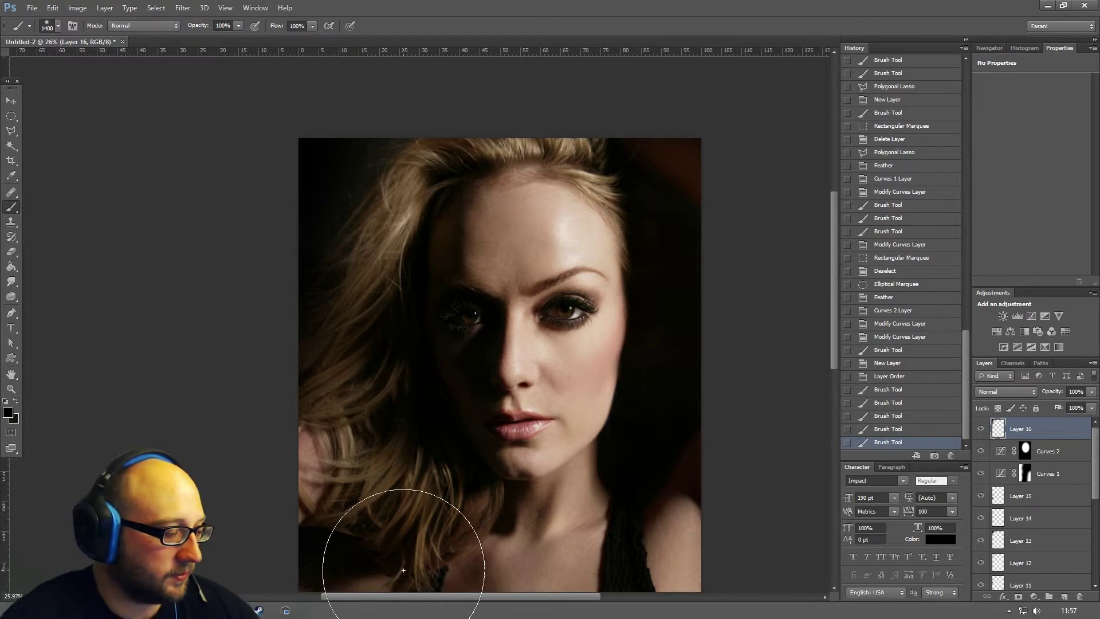
- View the whole portrait and repeatedly compare it with and without the Curves adjustments, mainly the edge darkening of Curves 1
key("ctrl+minus")
key("ctrl+minus")
key("ctrl+minus")
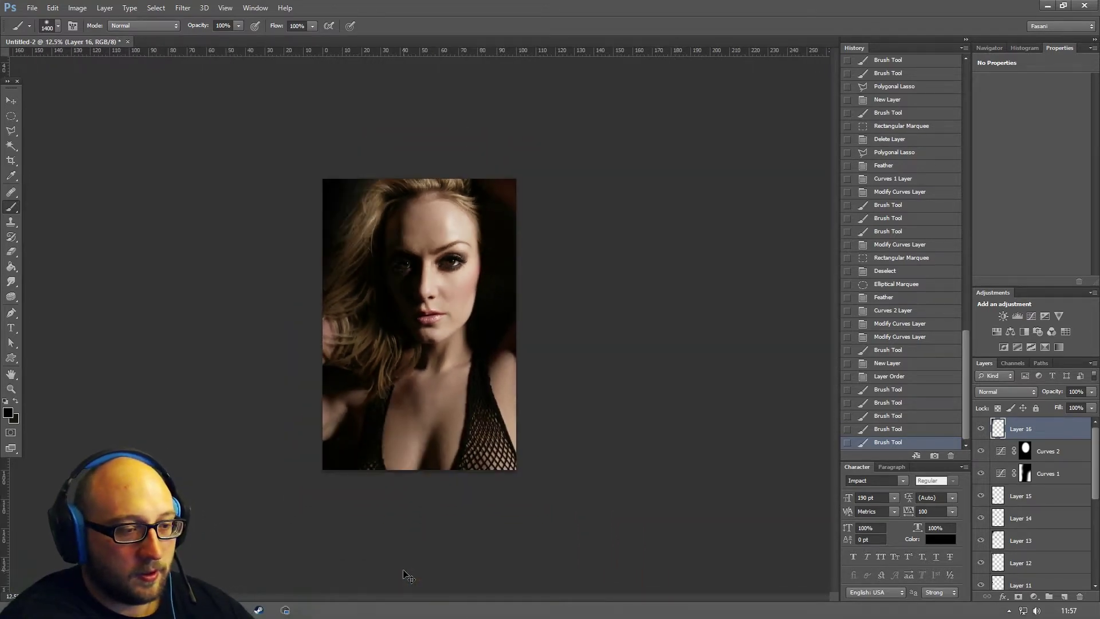
key("ctrl+plus")
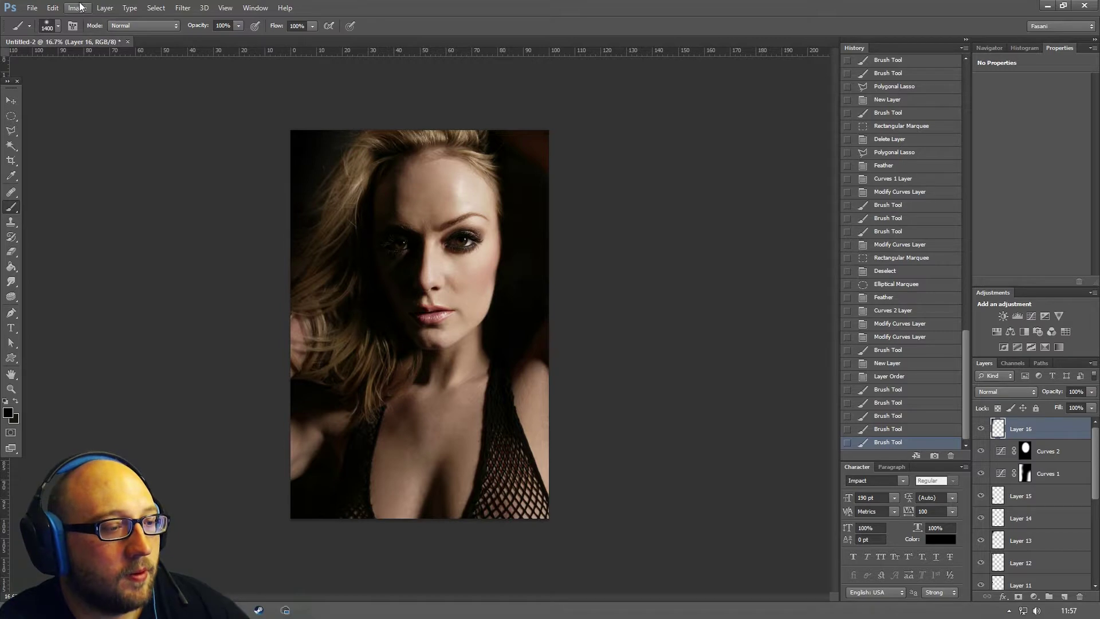
left_click(982, 452)
left_click(982, 452)
left_click(981, 474)
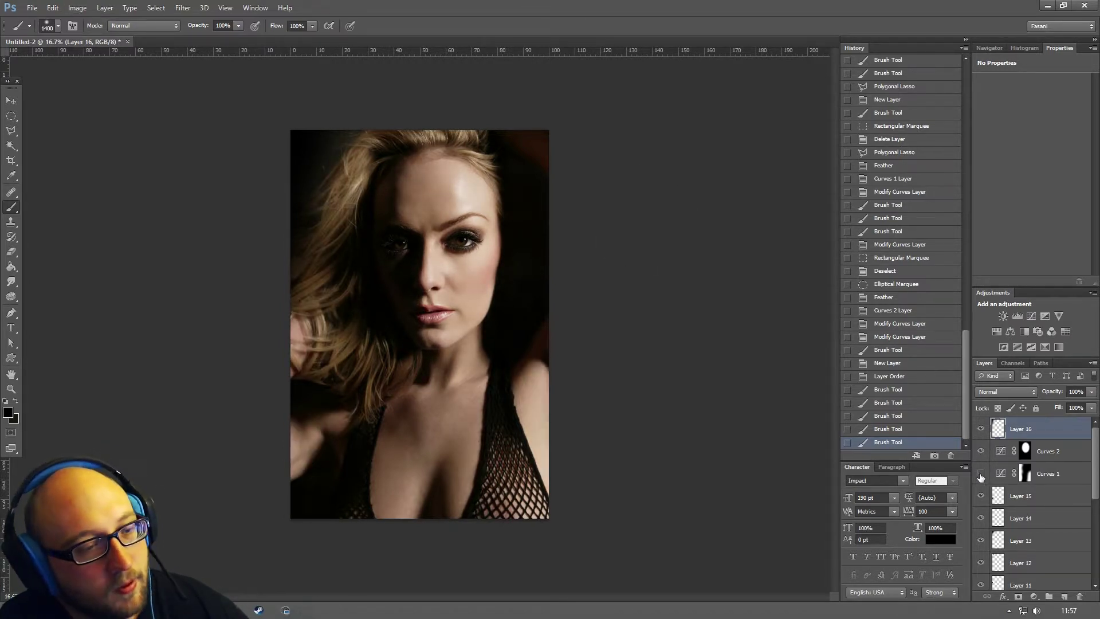
left_click(981, 474)
left_click(981, 474)
left_click(981, 474)
left_click(981, 474)
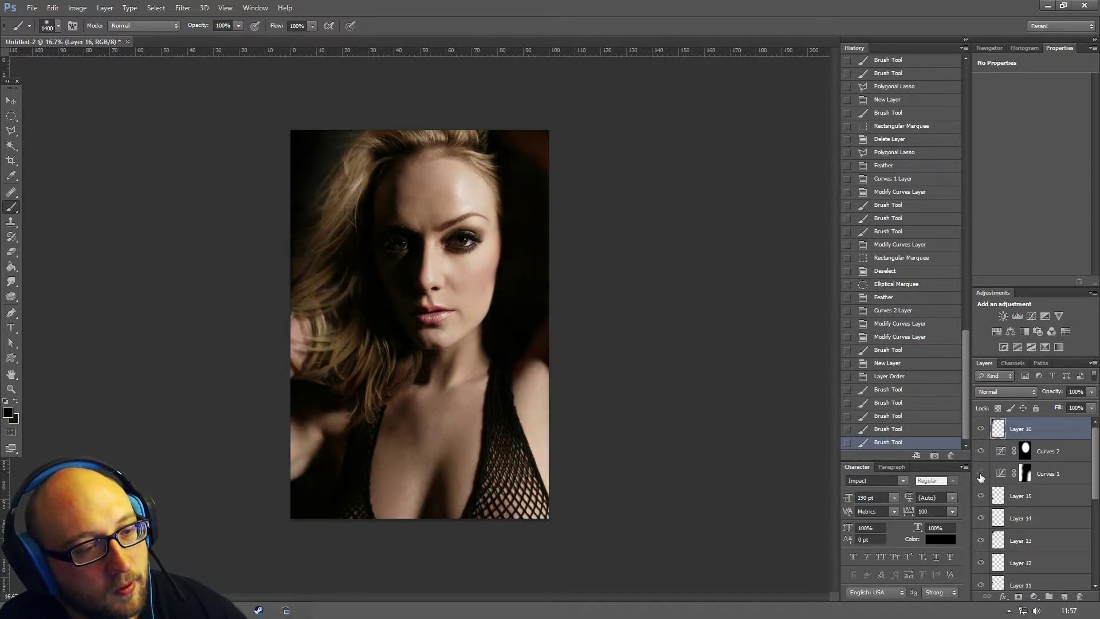
left_click(981, 473)
left_click(981, 474)
left_click(981, 474)
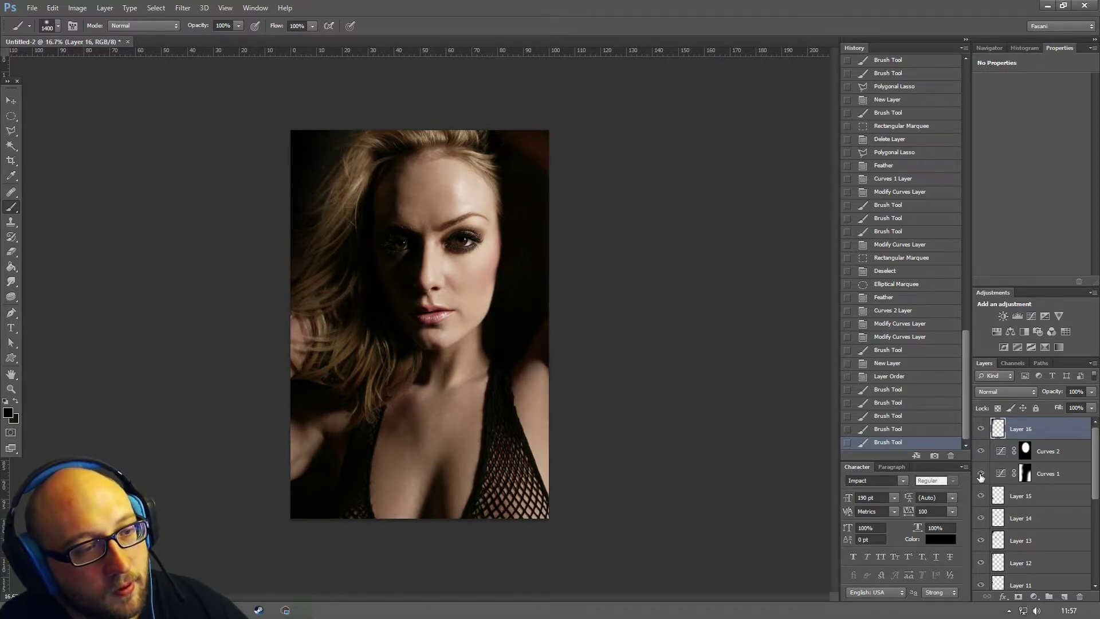
left_click(981, 474)
left_click(981, 474)
left_click(981, 474)
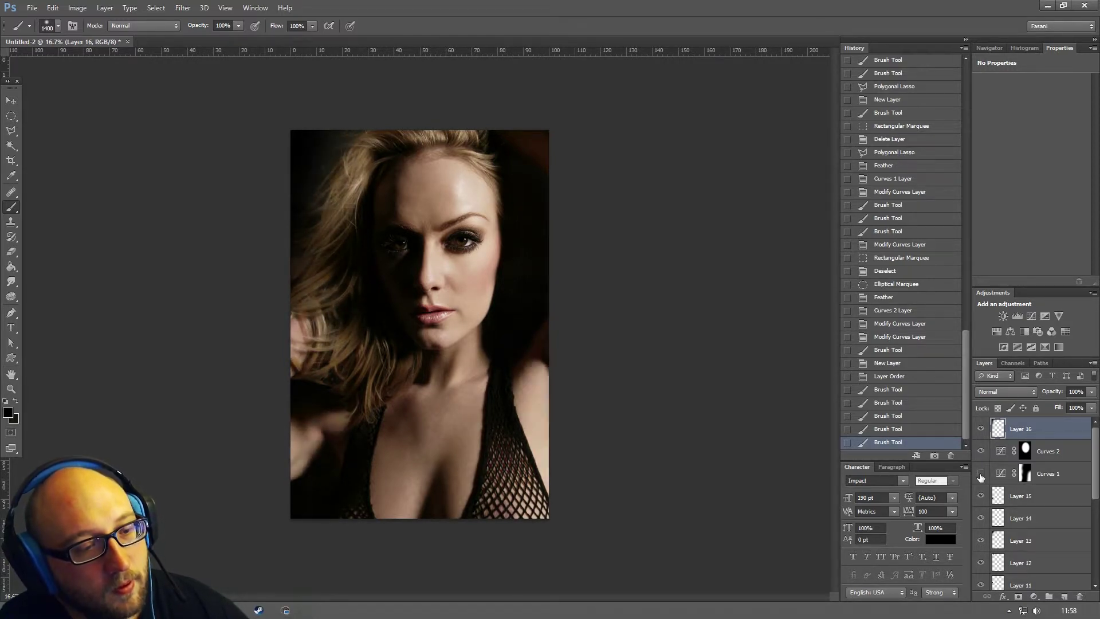
left_click(981, 474)
left_click(981, 474)
left_click(981, 474)
left_click(982, 474)
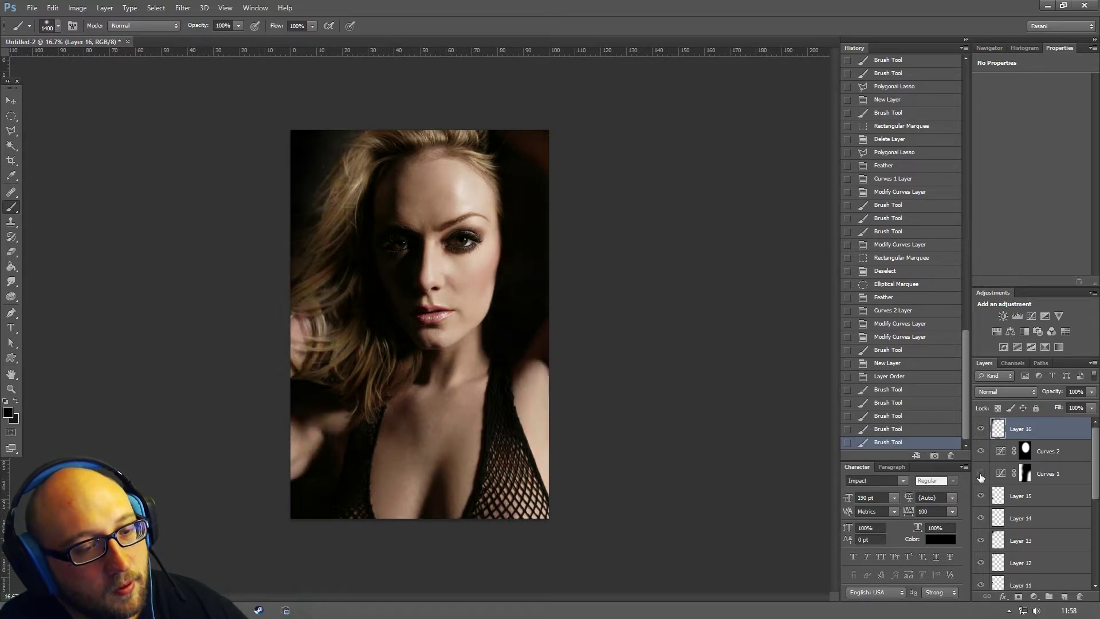
left_click(981, 474)
left_click(981, 473)
left_click(981, 474)
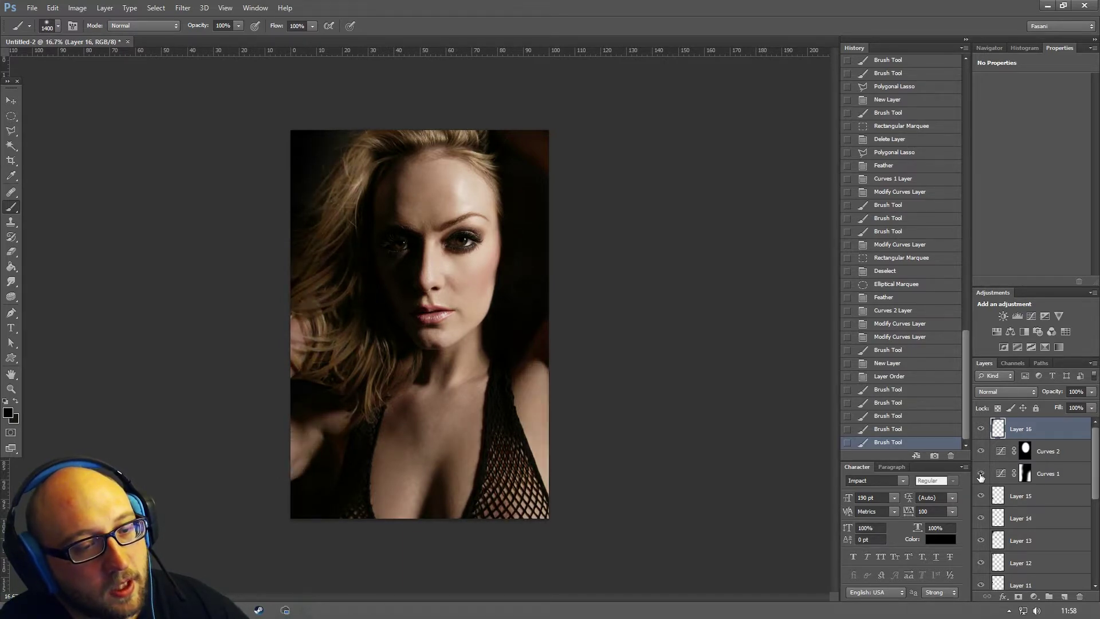
left_click(981, 474)
left_click(981, 473)
left_click(981, 474)
left_click(981, 474)
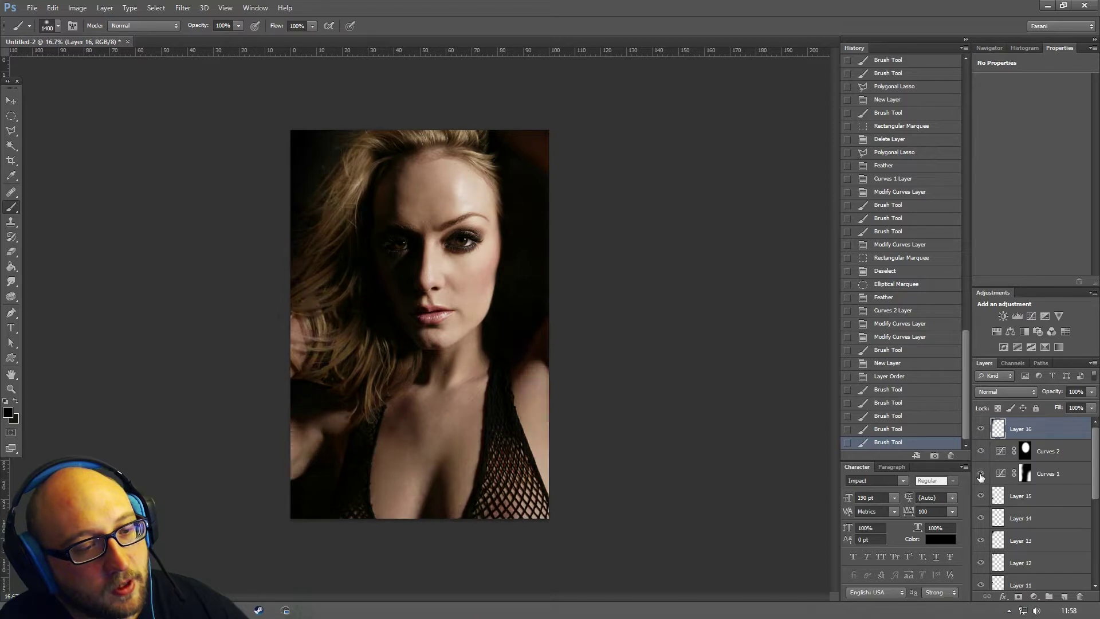
left_click(981, 474)
left_click(981, 474)
left_click(981, 474)
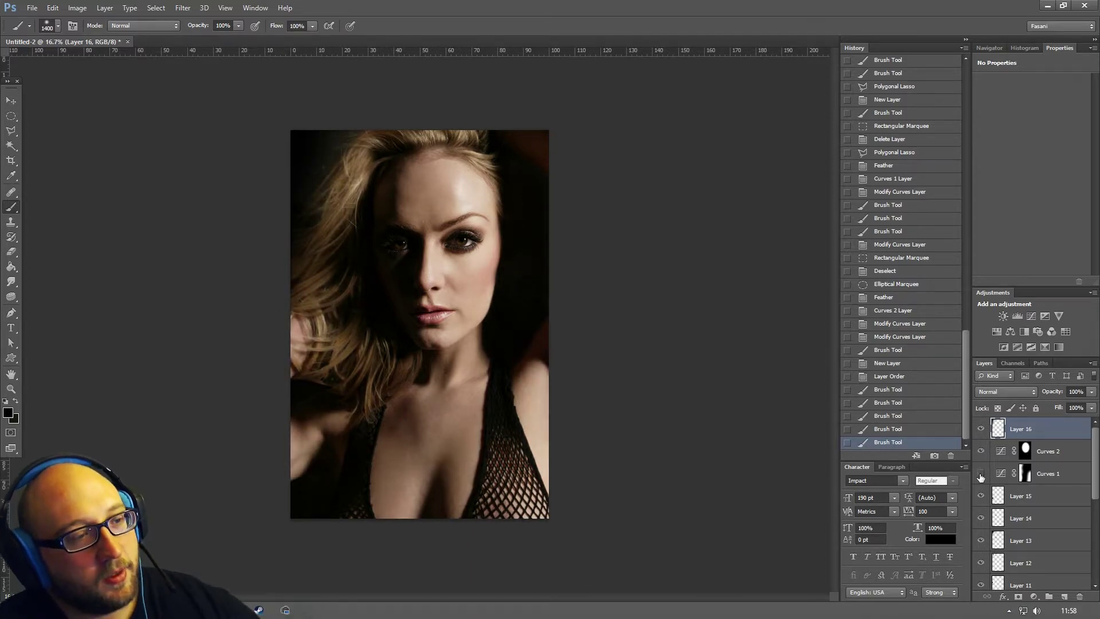
left_click(981, 474)
left_click(981, 474)
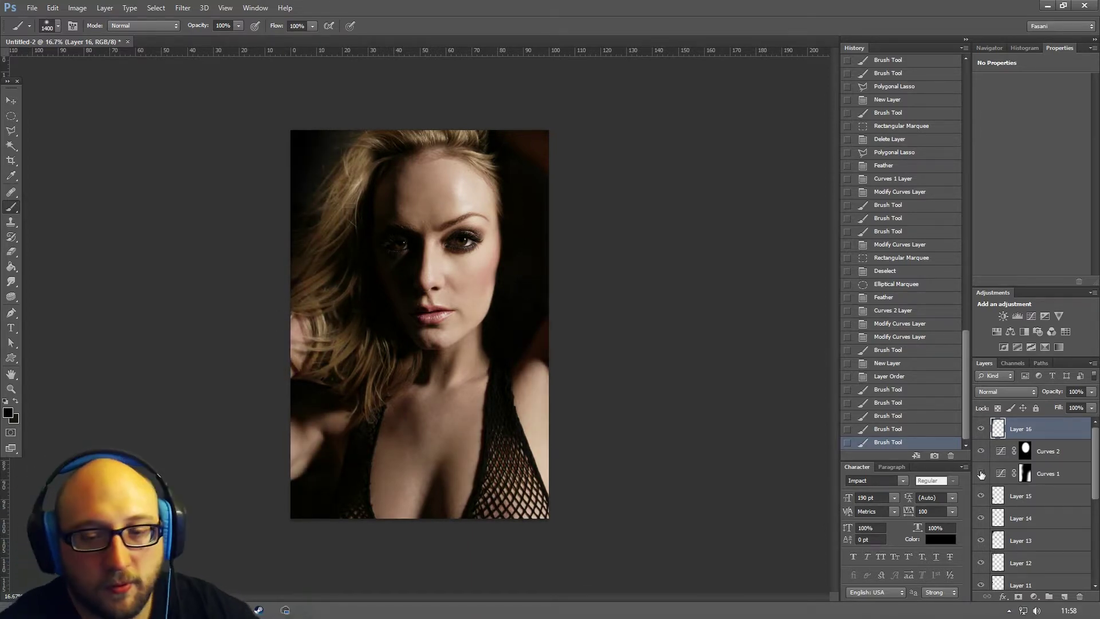
- Hide Layer 16 and compare the portrait with and without Curves 2 and Curves 1
left_click(981, 430)
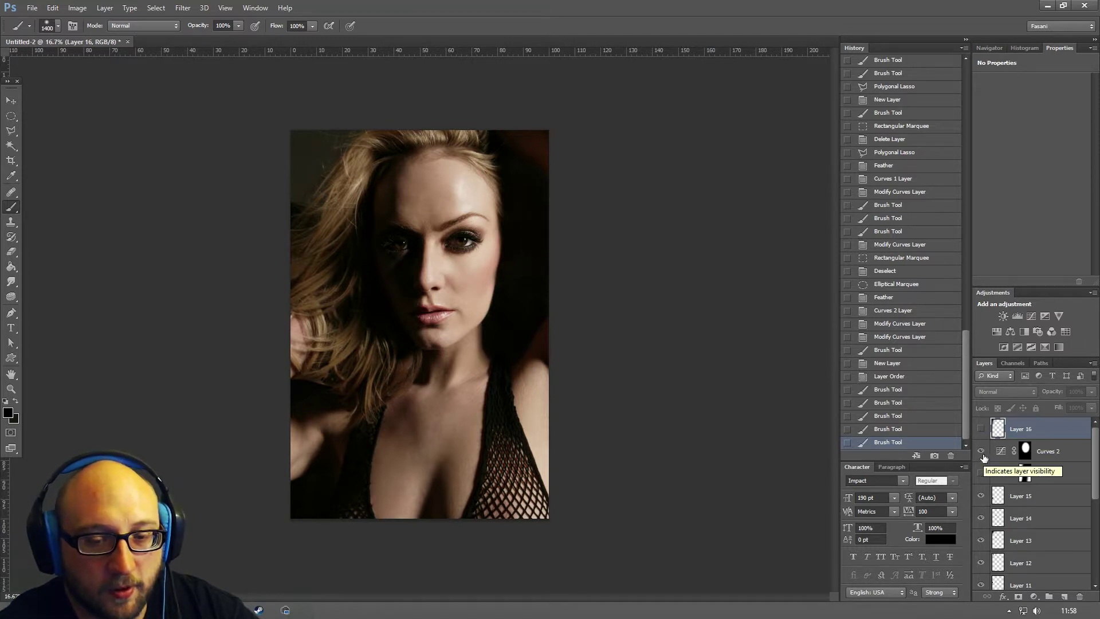
left_click(981, 451)
left_click(981, 451)
left_click(982, 474)
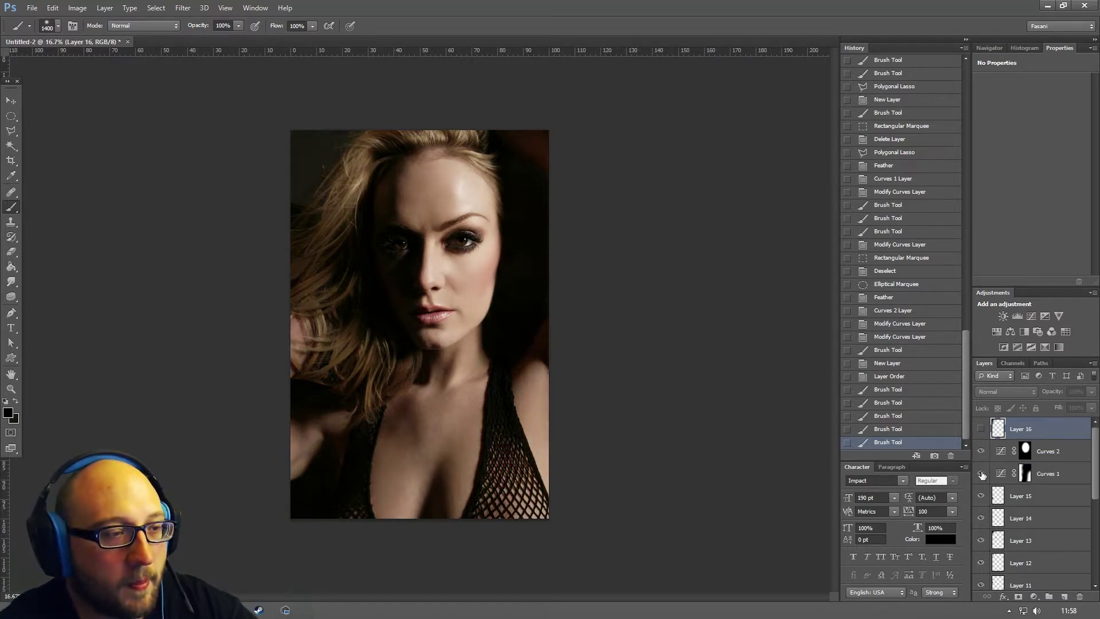
left_click(981, 474)
left_click(981, 474)
left_click(981, 474)
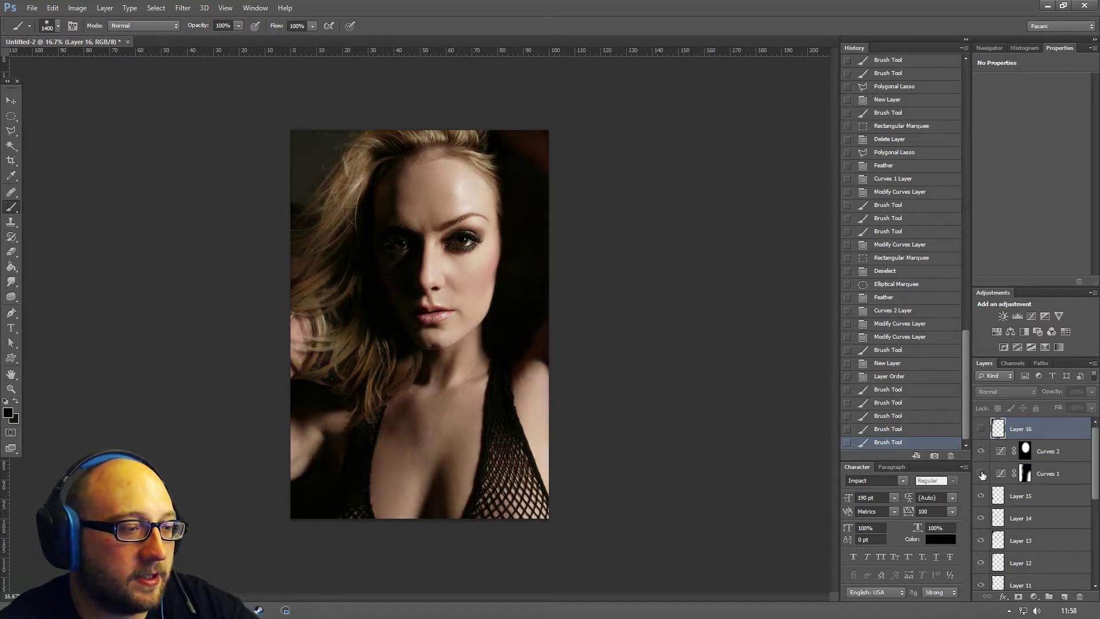
left_click(981, 474)
- Paint black on the Curves 1 mask along the photo's upper left edge, and compare with and without each Curves layer
left_click(1026, 473)
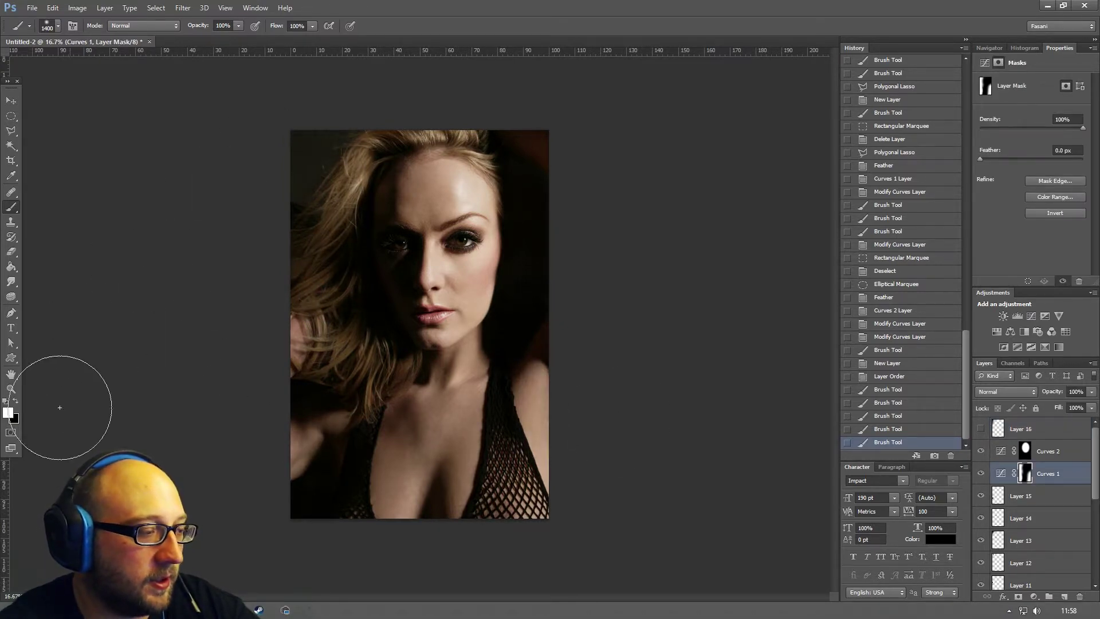
left_click(15, 401)
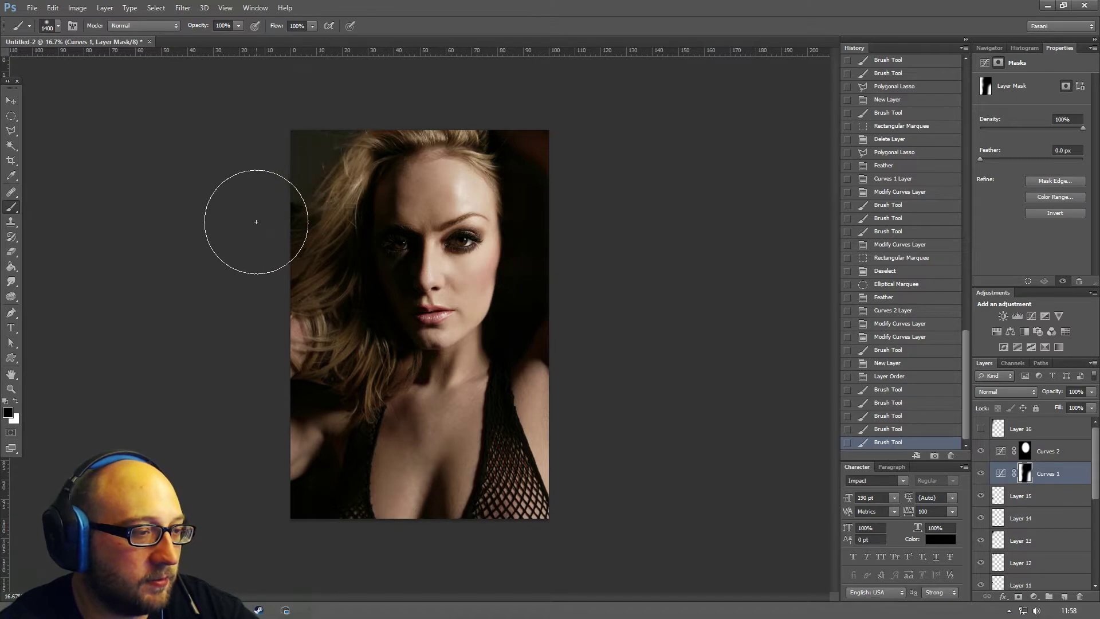
left_click_drag(266, 256, 300, 192)
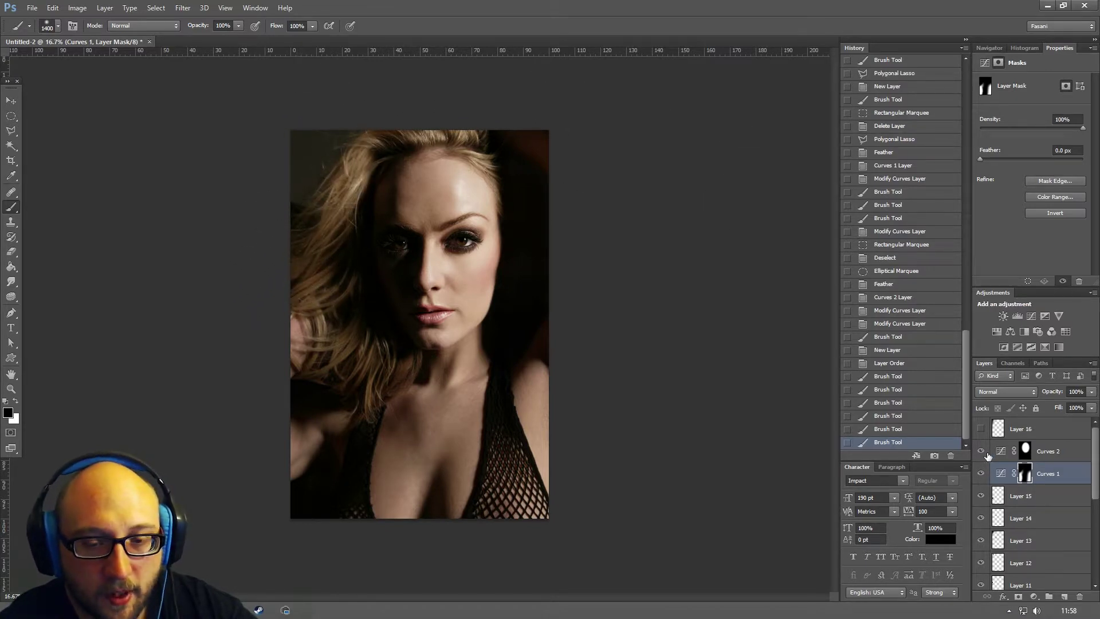
left_click(982, 473)
left_click(983, 473)
left_click(982, 473)
left_click(983, 473)
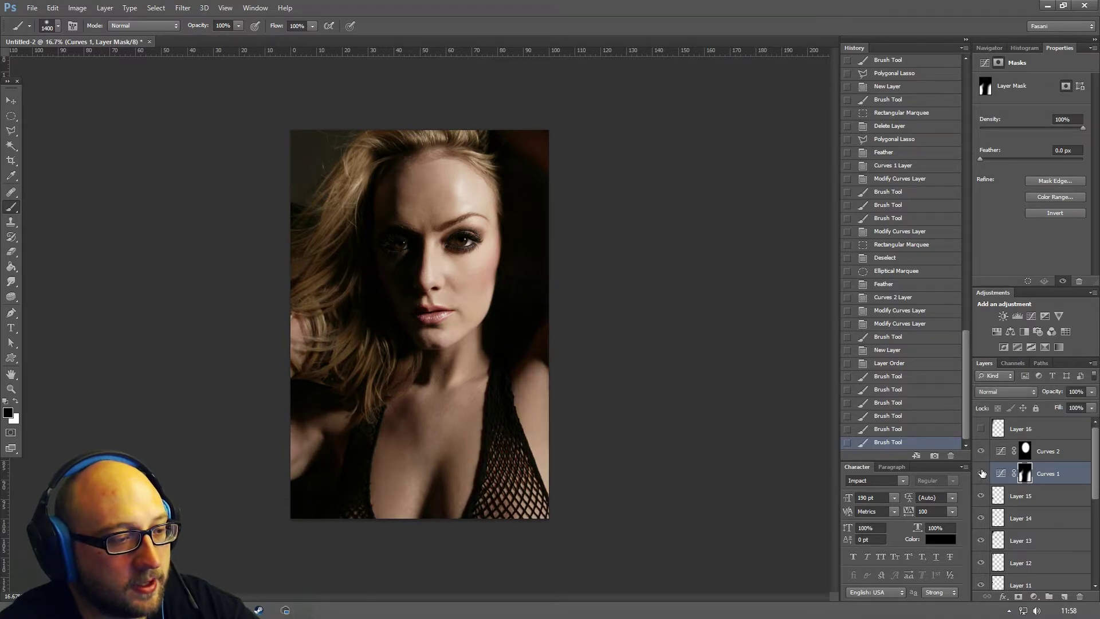
left_click(981, 451)
left_click(981, 451)
- Paint white on the Curves 1 mask over the hand at the photo's left edge to darken it
left_click(16, 401)
left_click(287, 328)
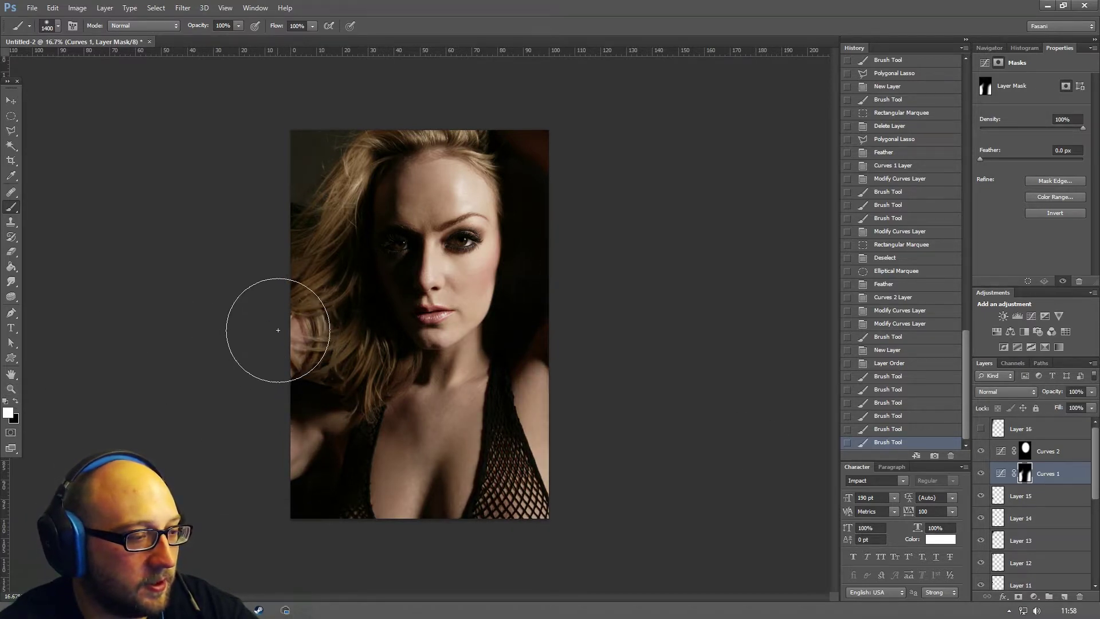
left_click(282, 353)
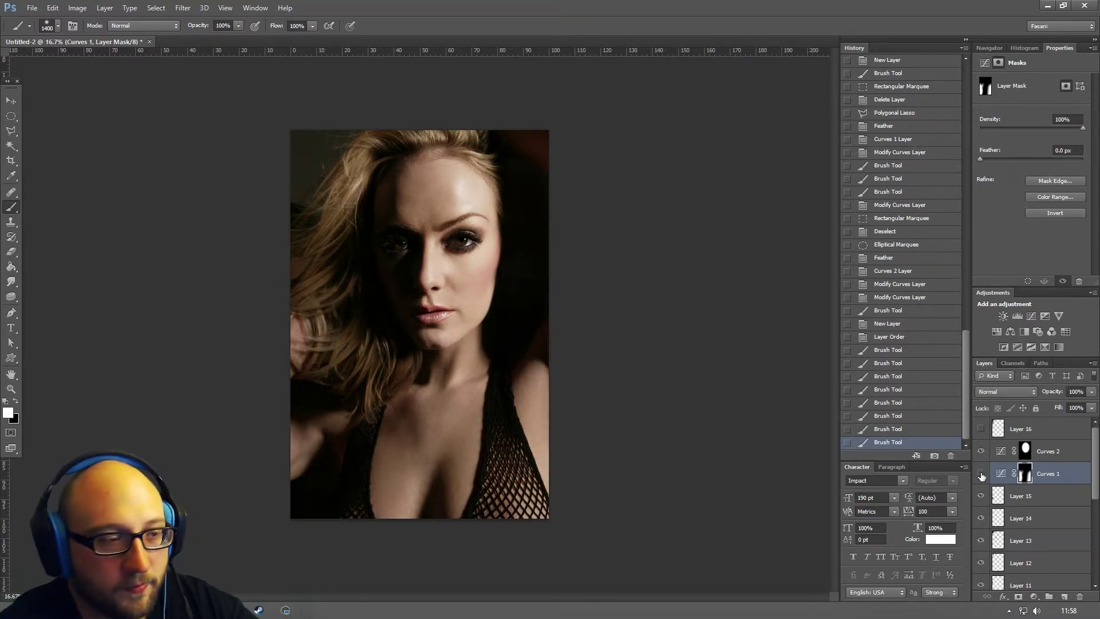
- Compare the portrait with and without Curves 1, and make Layer 16 visible again
left_click(982, 474)
left_click(981, 473)
left_click(982, 474)
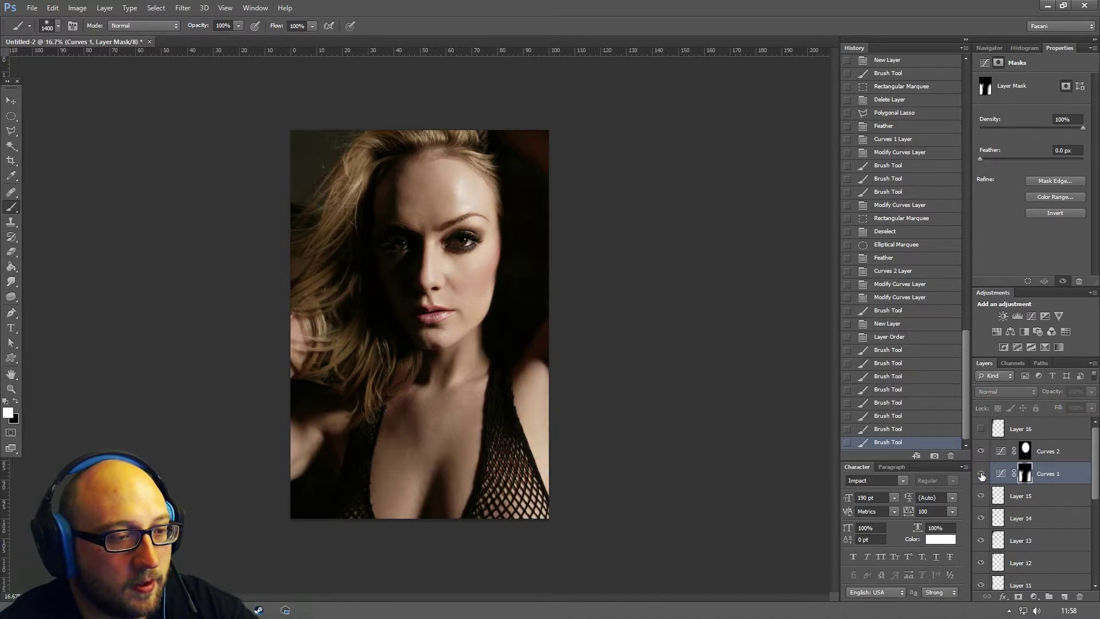
left_click(982, 474)
left_click(982, 430)
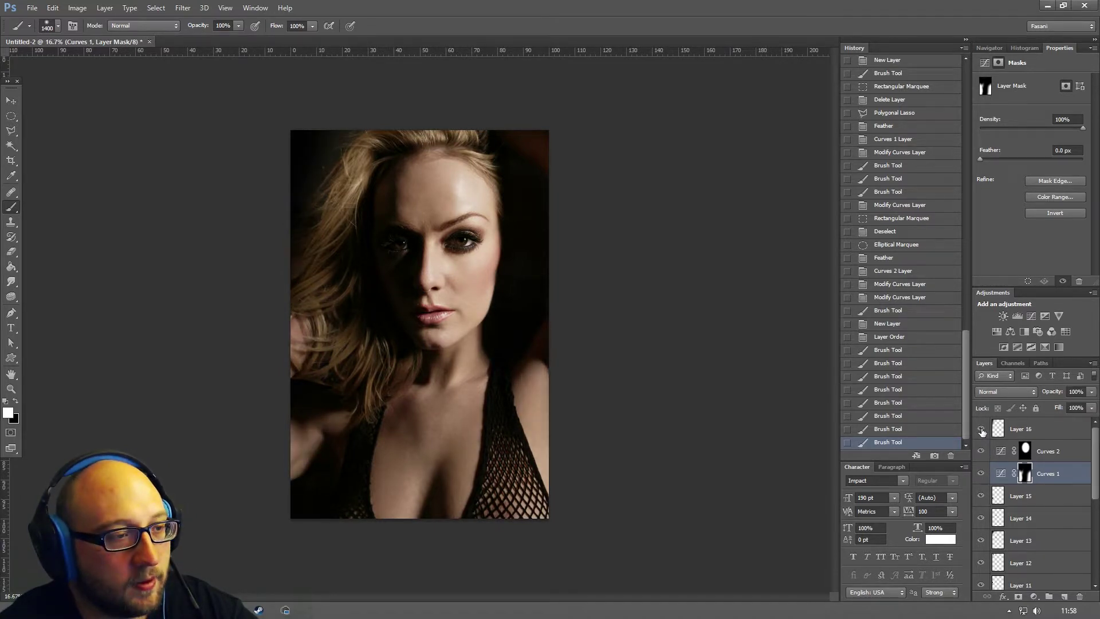
- Compare the portrait with and without Layer 16, and delete that layer
left_click(982, 430)
left_click(982, 429)
left_click(982, 429)
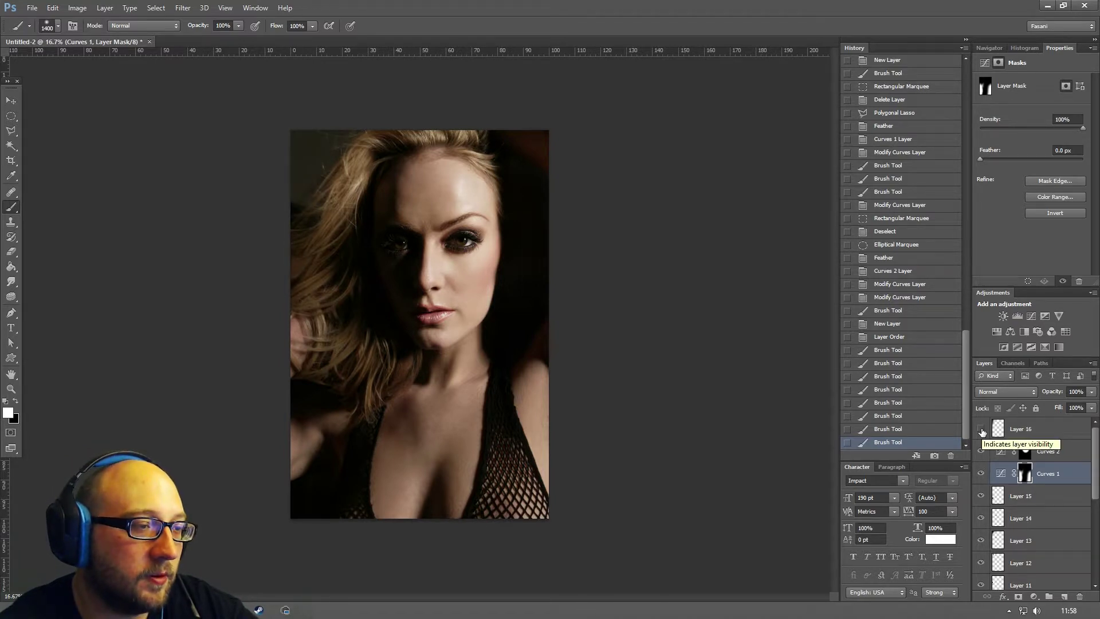
left_click_drag(1037, 428, 1080, 597)
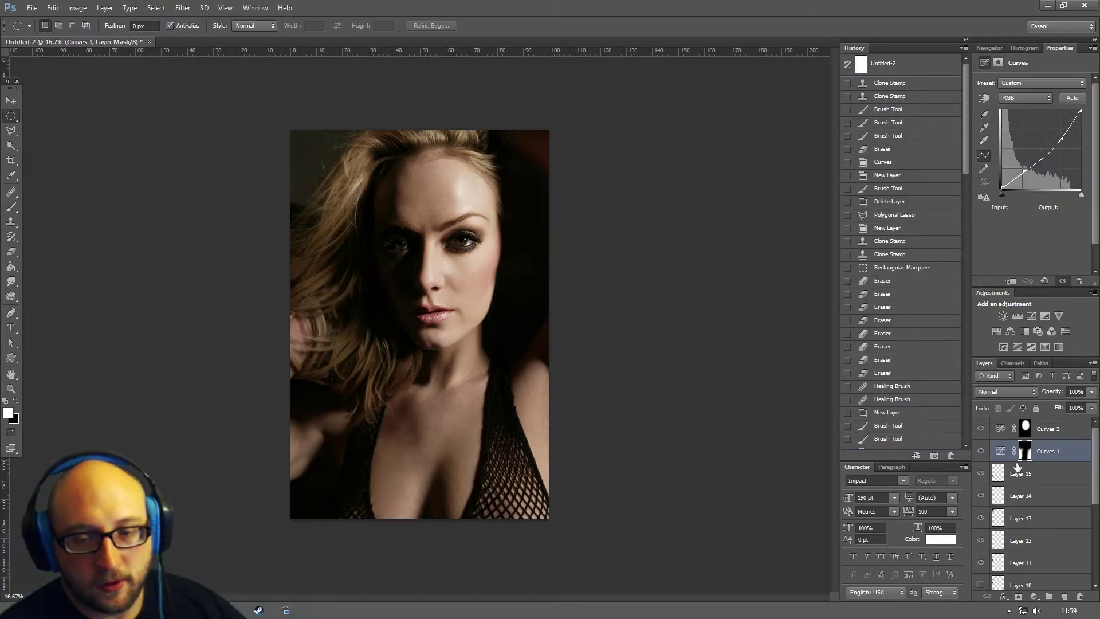
- Add a new empty layer above Curves 2 for brush work on the stray hairs near the photo's upper left corner
left_click(14, 391)
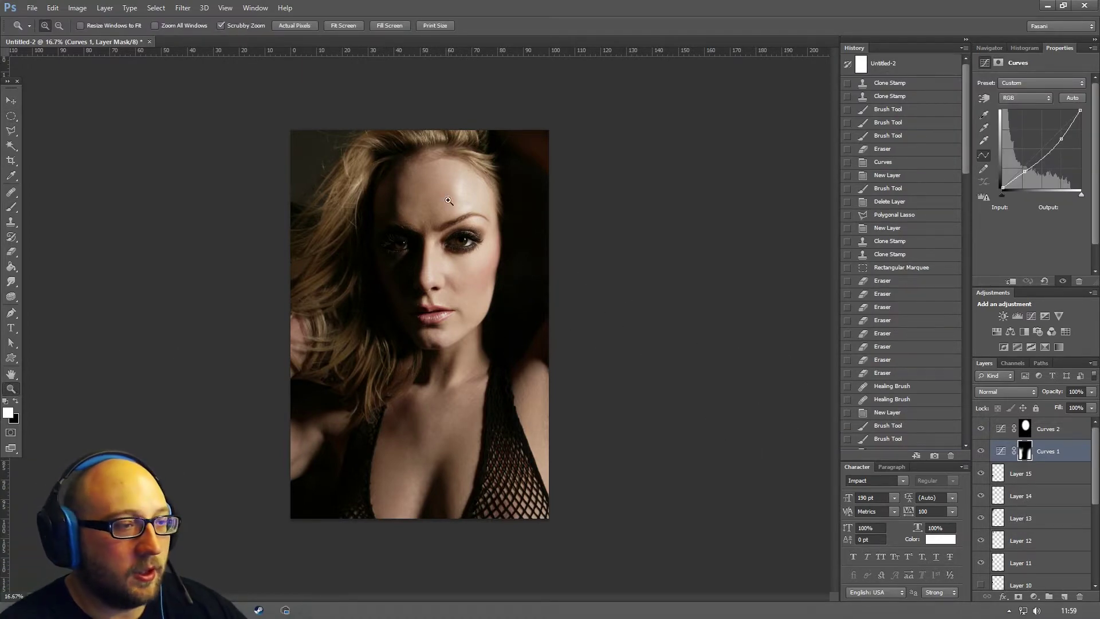
left_click_drag(317, 151, 324, 298)
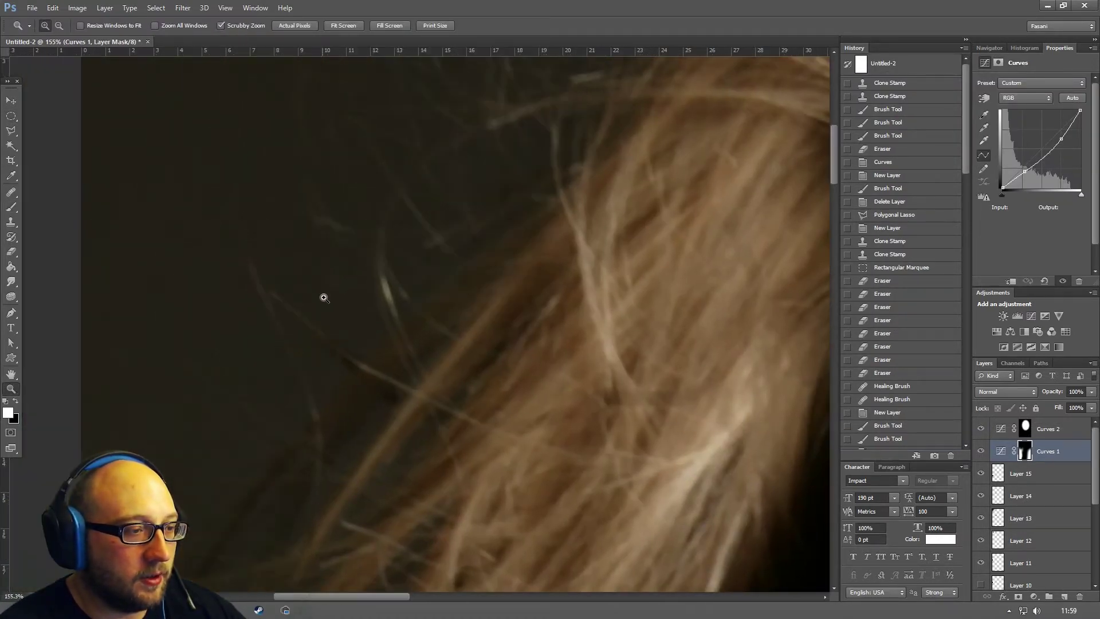
left_click(11, 207)
key("x")
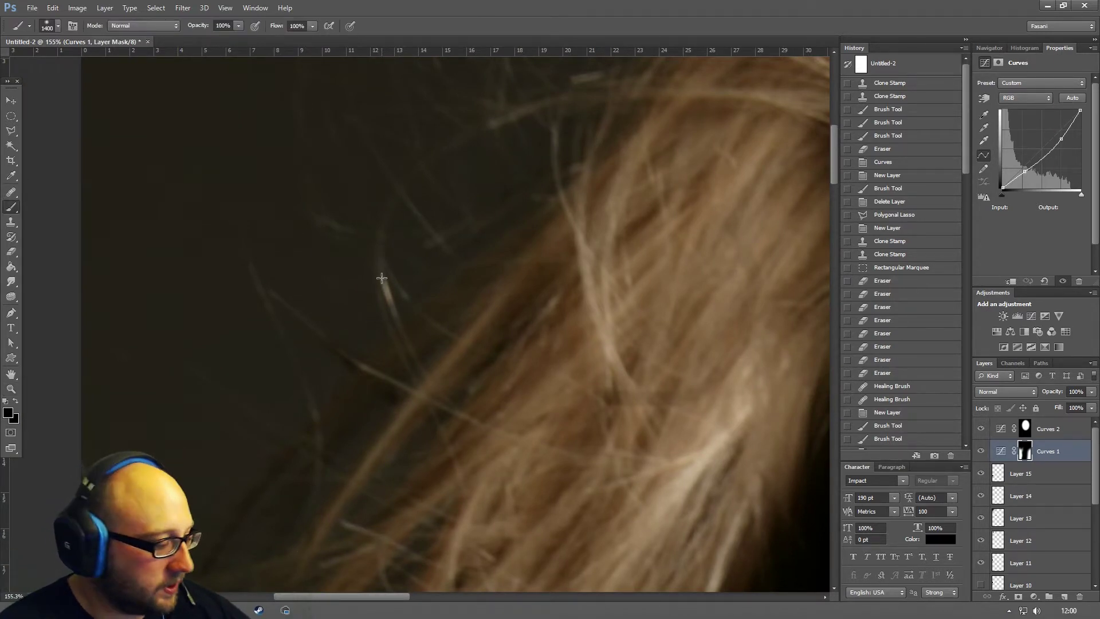
left_click(1055, 428)
left_click(1064, 597)
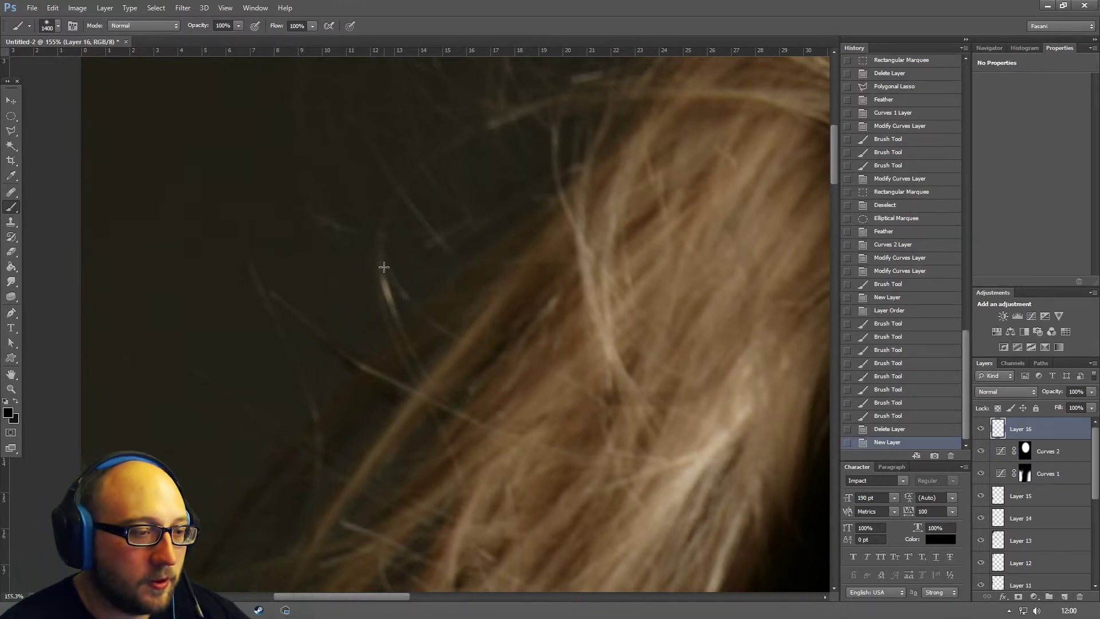
- Paint over the bright stray hair against the dark background with a very small brush in a matching dark background colour
key("x")
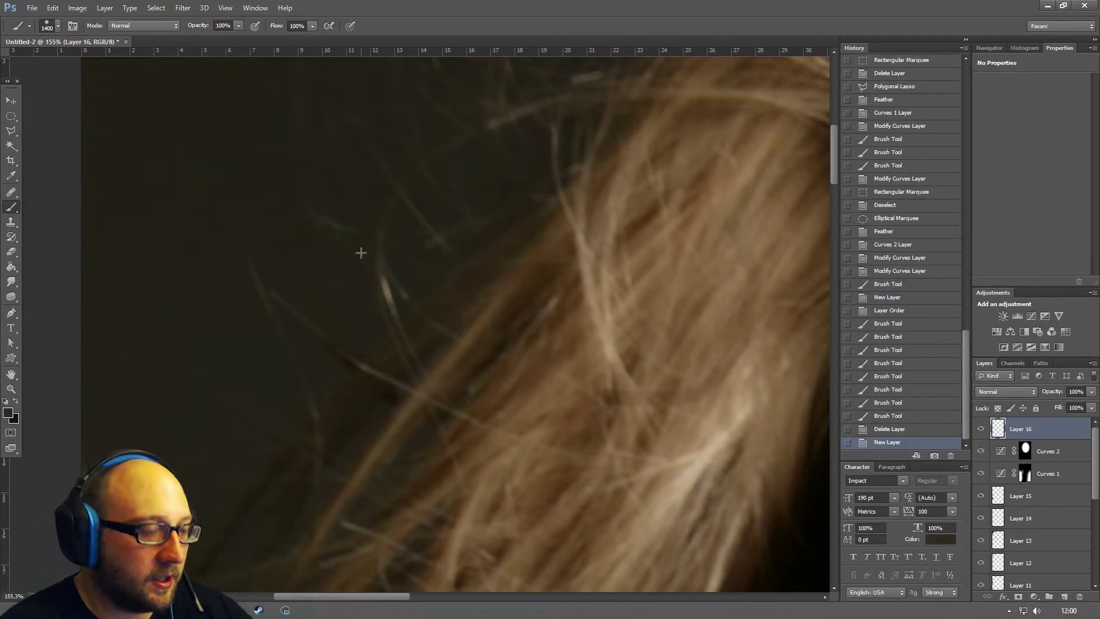
key("bracketleft")
key("bracketleft")
key("bracketleft")
key("bracketleft")
key("bracketleft")
key("bracketleft")
key("bracketleft")
key("bracketleft")
key("bracketleft")
key("bracketleft")
key("bracketleft")
key("bracketleft")
key("bracketleft")
key("bracketleft")
key("bracketleft")
key("bracketleft")
key("bracketleft")
key("bracketleft")
key("bracketleft")
key("bracketleft")
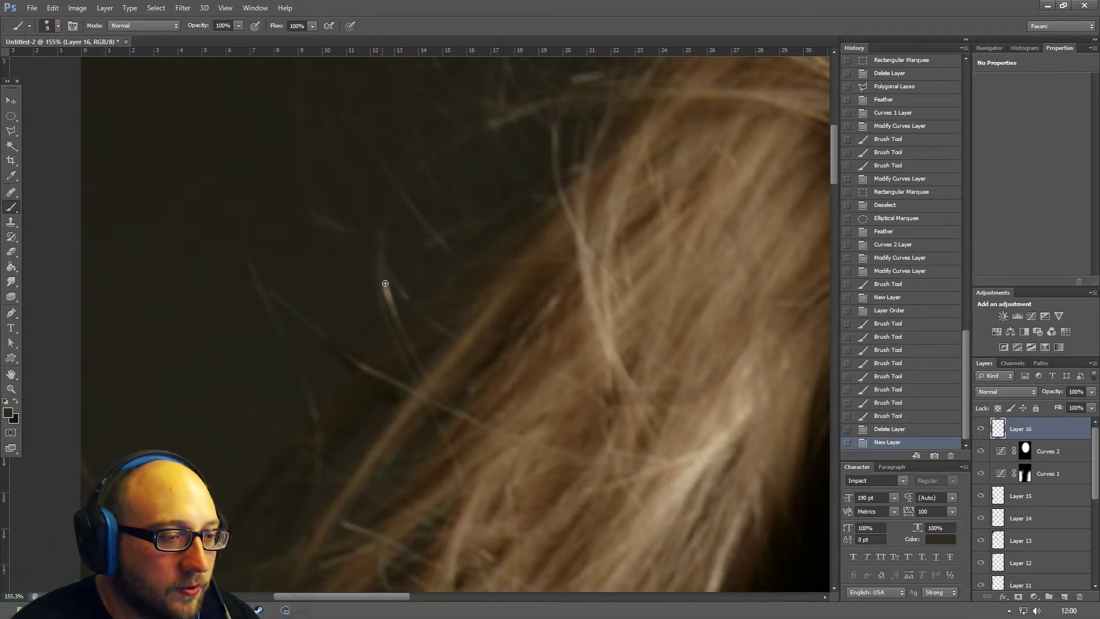
left_click_drag(397, 317, 406, 346)
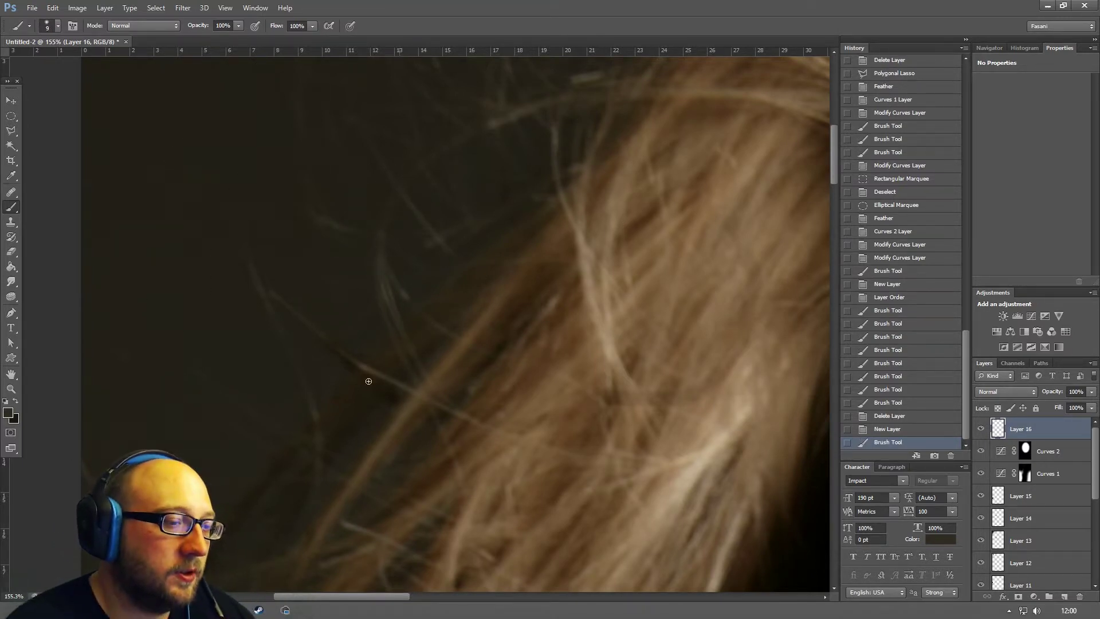
- Soften the same stray hair with the Blur tool at 100% strength on Layer 16
left_click(11, 296)
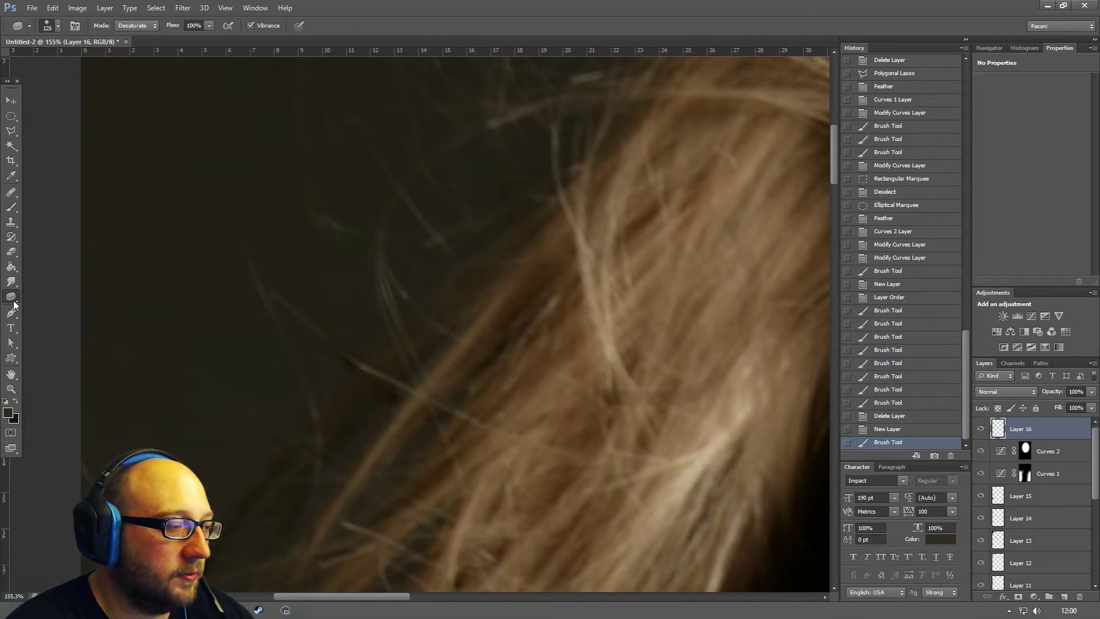
mouse_move(14, 303)
left_mouse_down()
mouse_move(45, 287)
mouse_move(42, 277)
left_mouse_up()
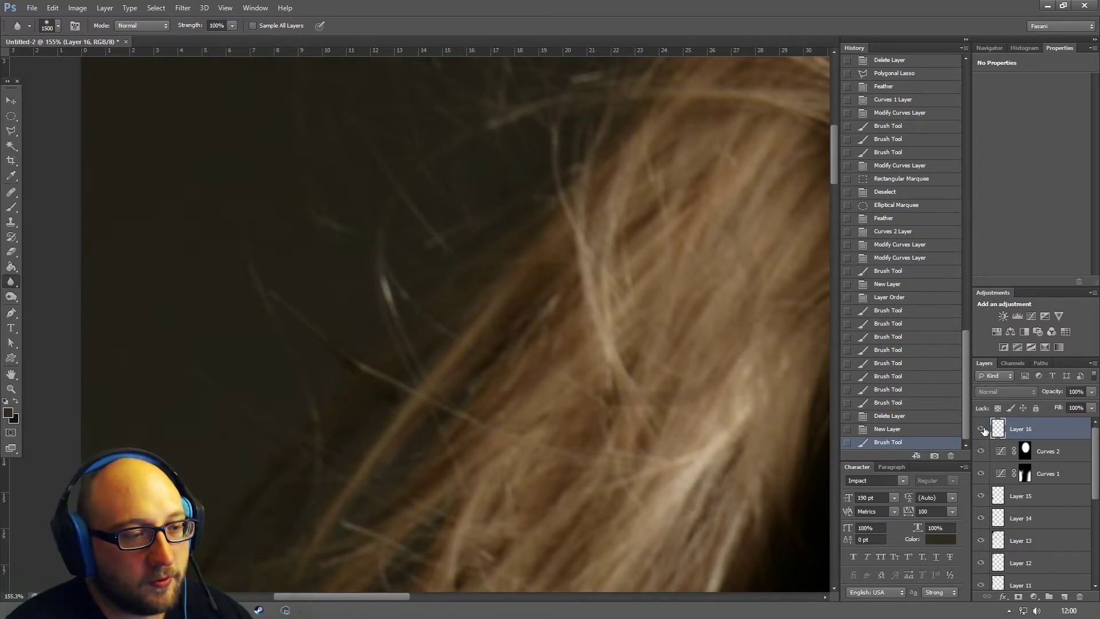
left_click_drag(392, 315, 384, 287)
left_click_drag(384, 287, 388, 287)
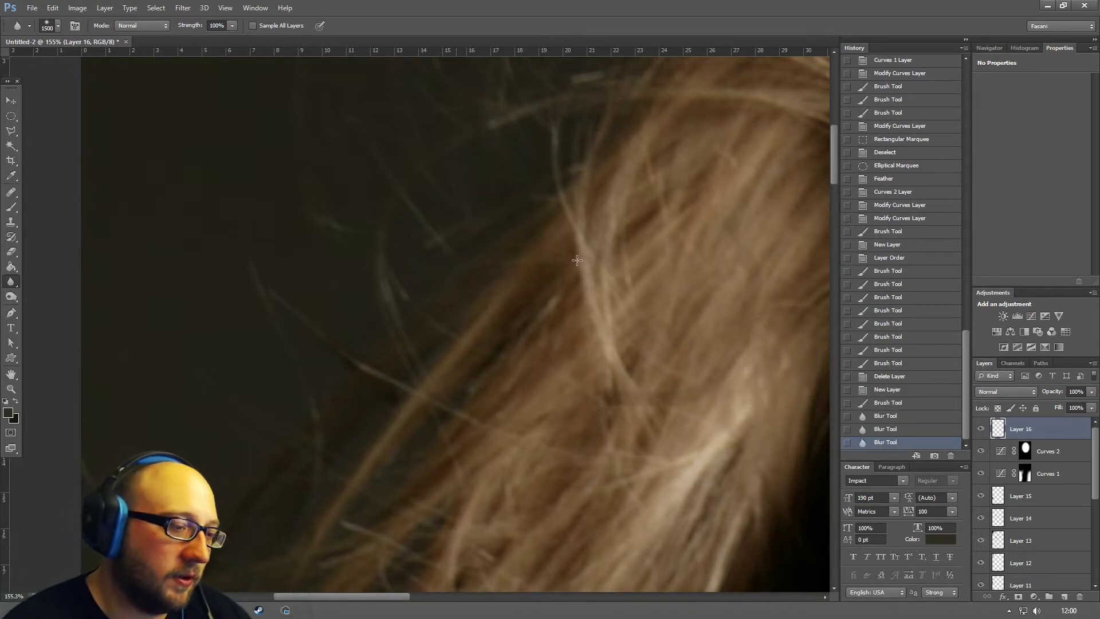
- Examine the whole portrait and the face for remaining distracting details
key("ctrl+minus")
key("ctrl+minus")
key("ctrl+minus")
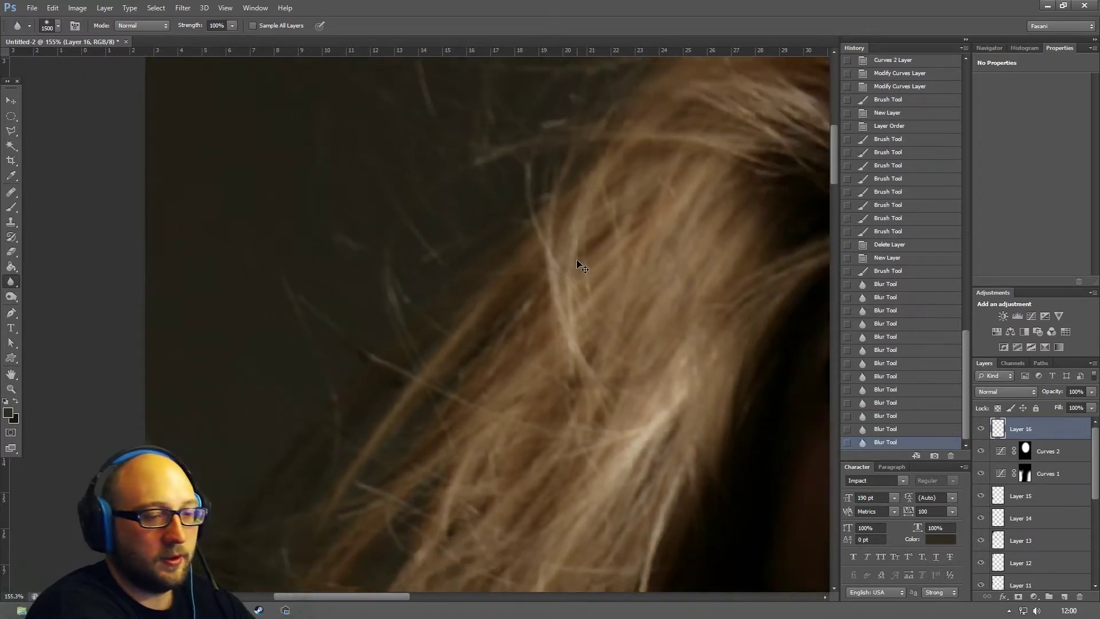
key("ctrl+minus")
key("ctrl+minus")
key("ctrl+minus")
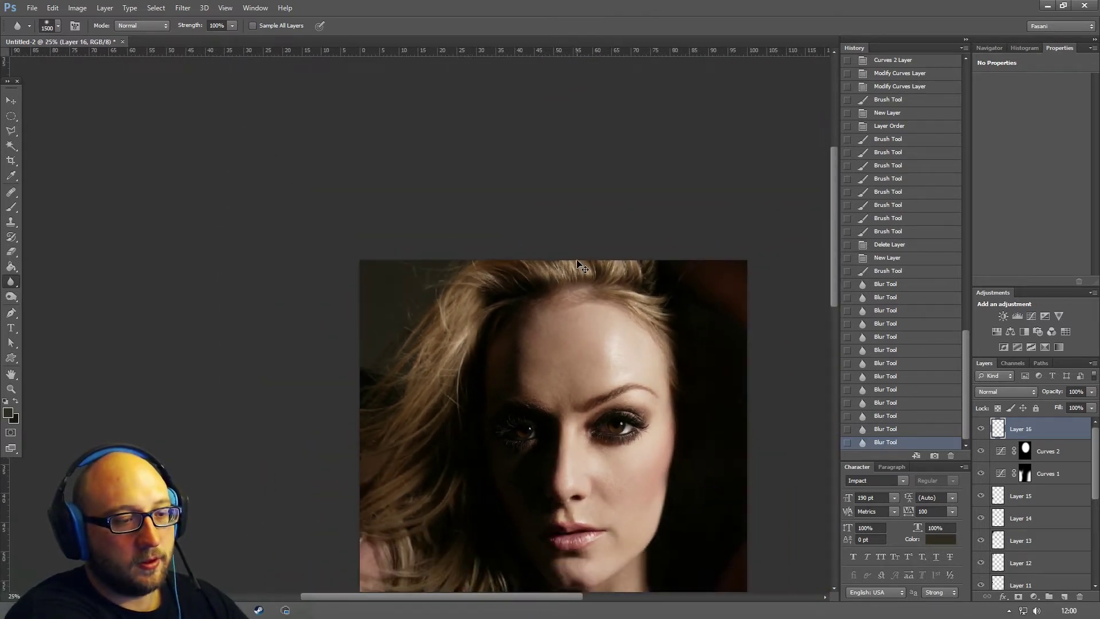
key("ctrl+plus")
key("ctrl+plus")
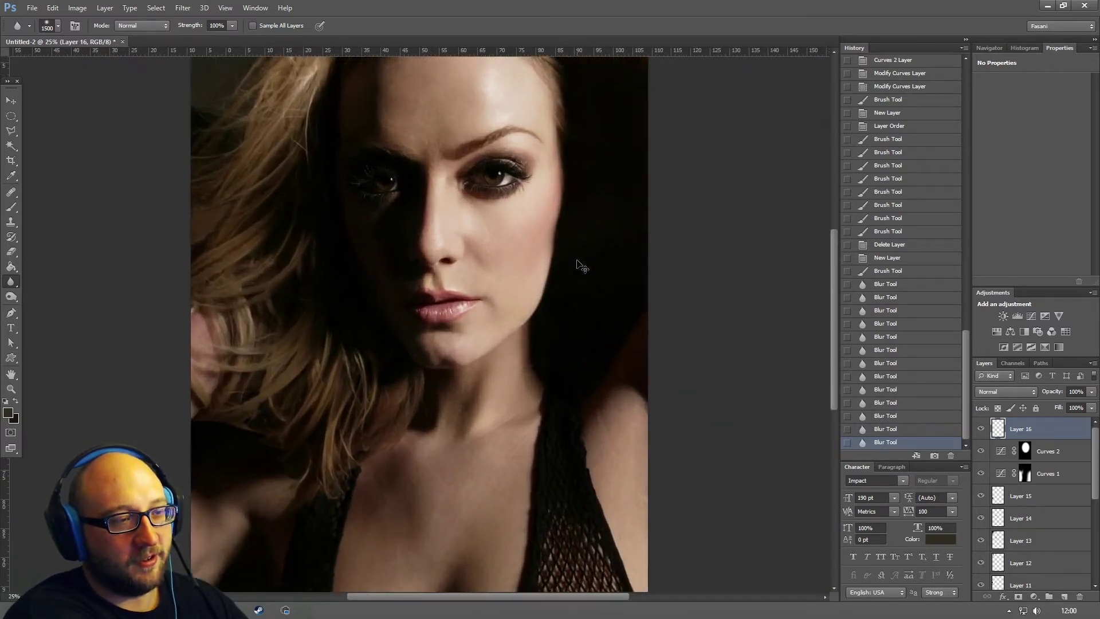
left_click_drag(520, 270, 565, 380)
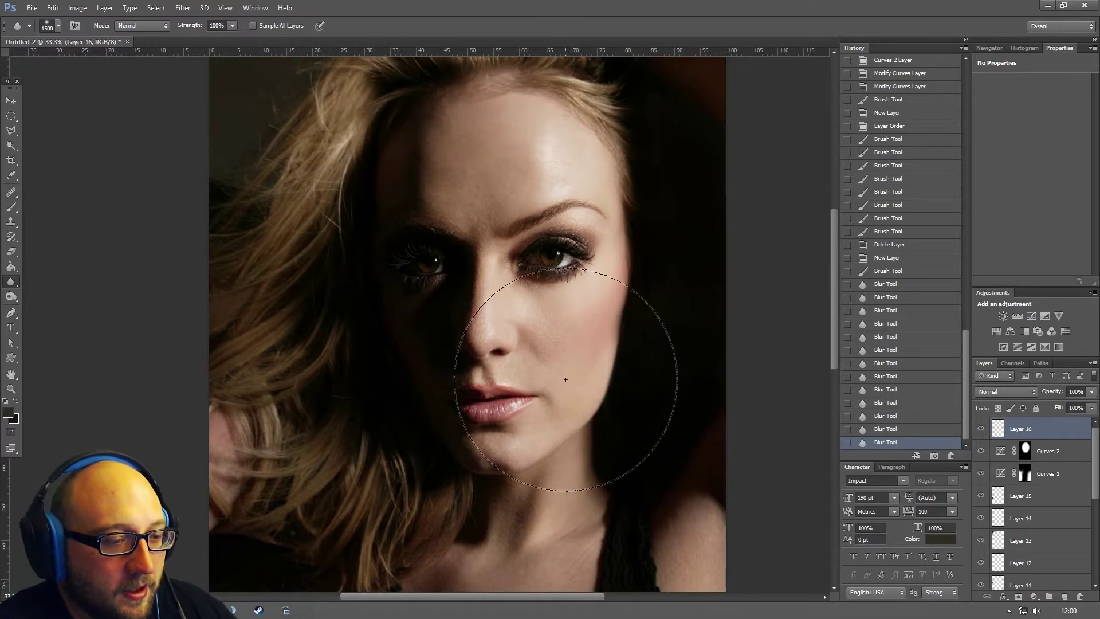
- Reduce the Healing Brush to 30 px and sample the lower lip near its shadowed corner as the healing source
left_click(11, 389)
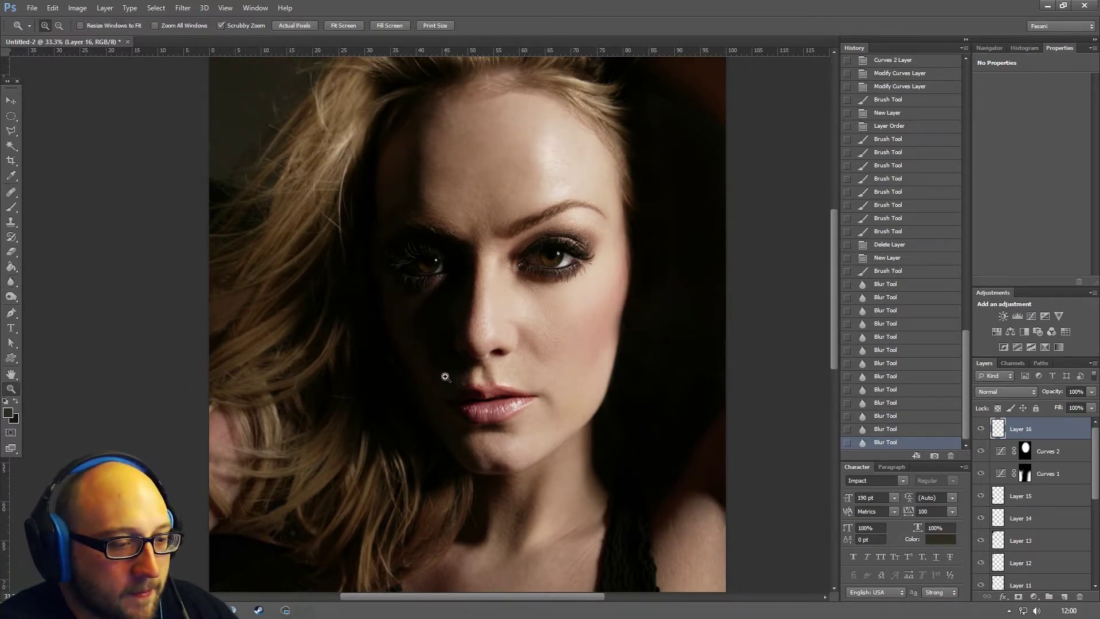
left_click_drag(445, 377, 541, 442)
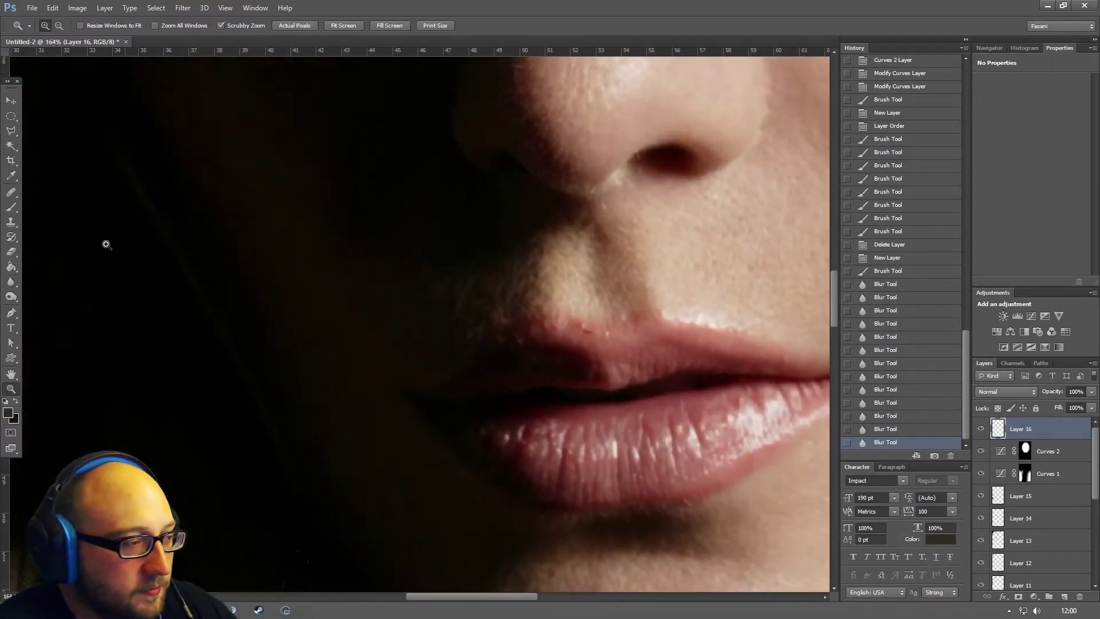
left_click(11, 192)
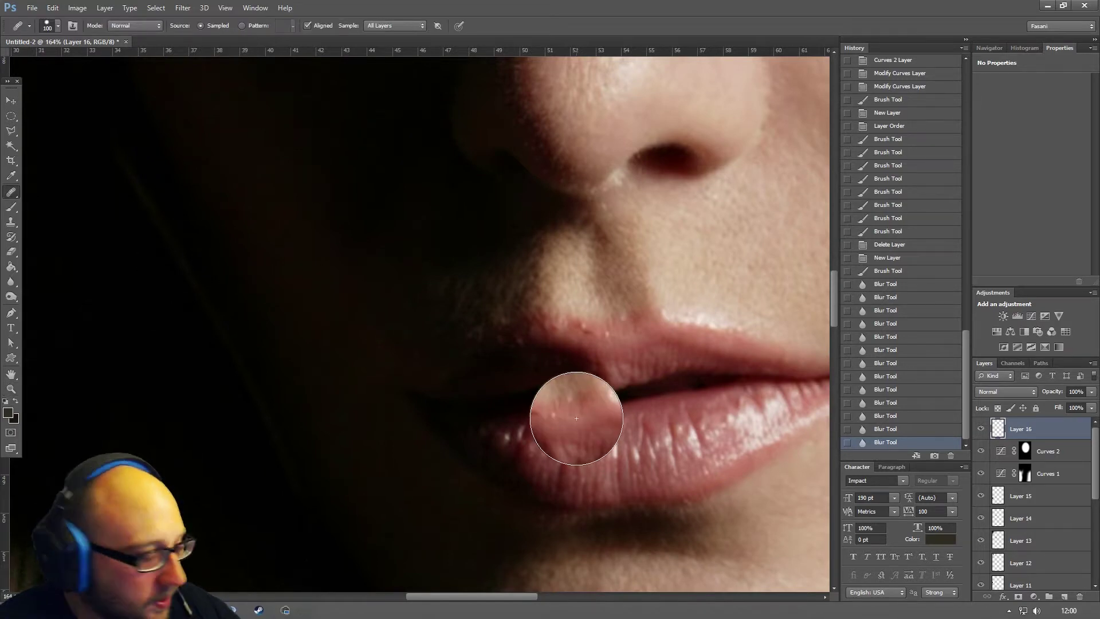
key("bracketleft")
key("bracketleft")
key("bracketleft")
key("bracketleft")
key("bracketleft")
key("bracketleft")
key("bracketleft")
key("bracketleft")
key("bracketleft")
key("bracketleft")
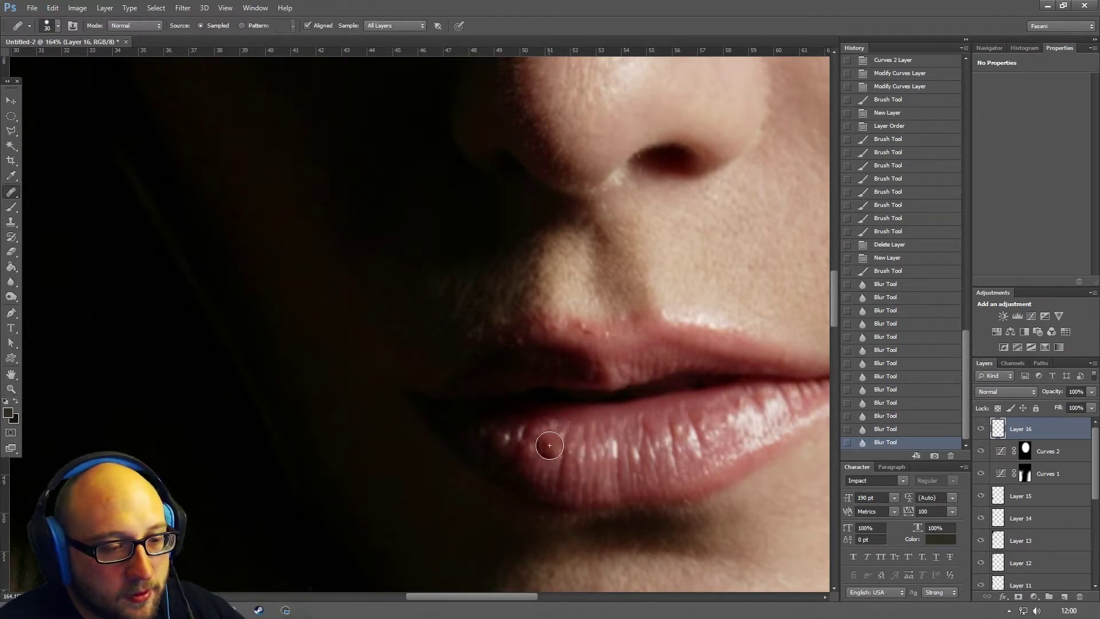
left_click(555, 444, "alt")
- Try to heal the bright specks near the shadowed corner of the lower lip, and undo the strokes
left_click_drag(524, 444, 541, 453)
key("ctrl+z")
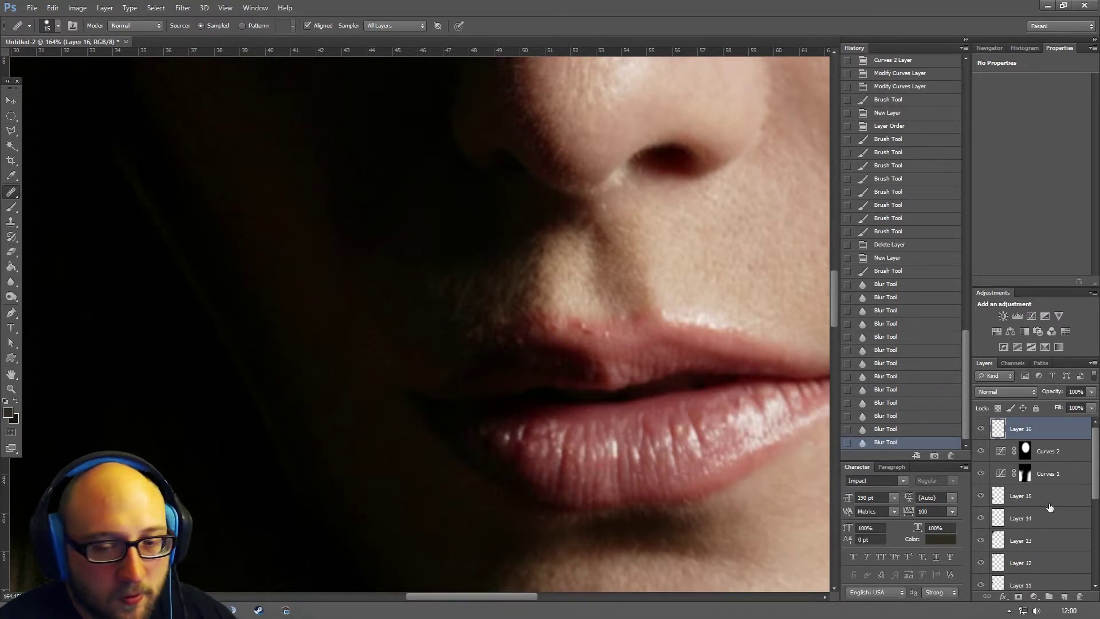
left_click(553, 431)
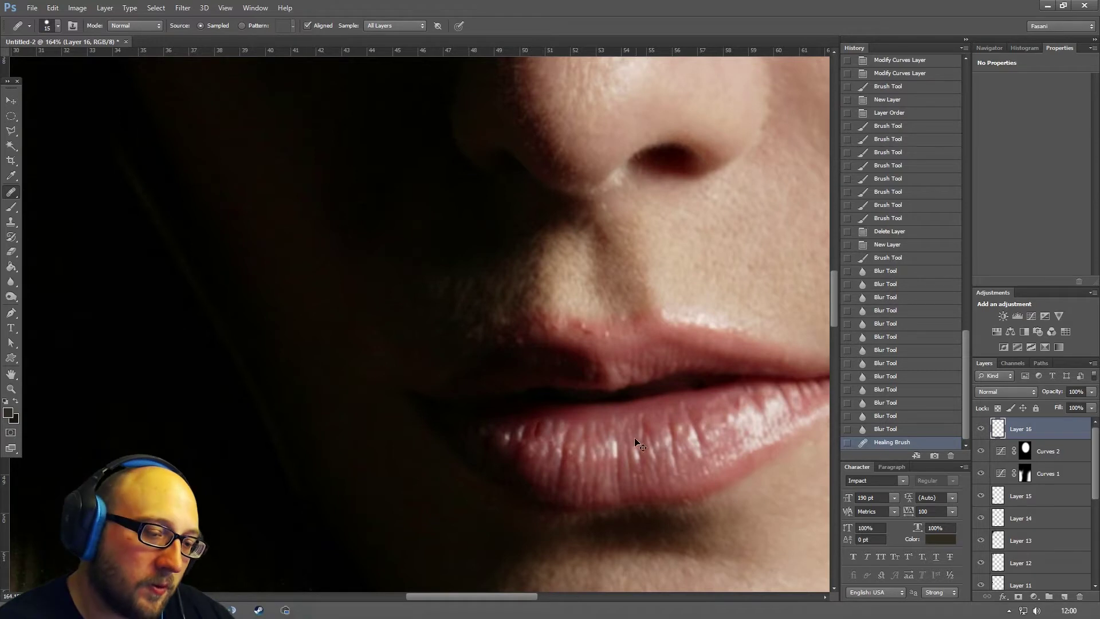
key("ctrl+z")
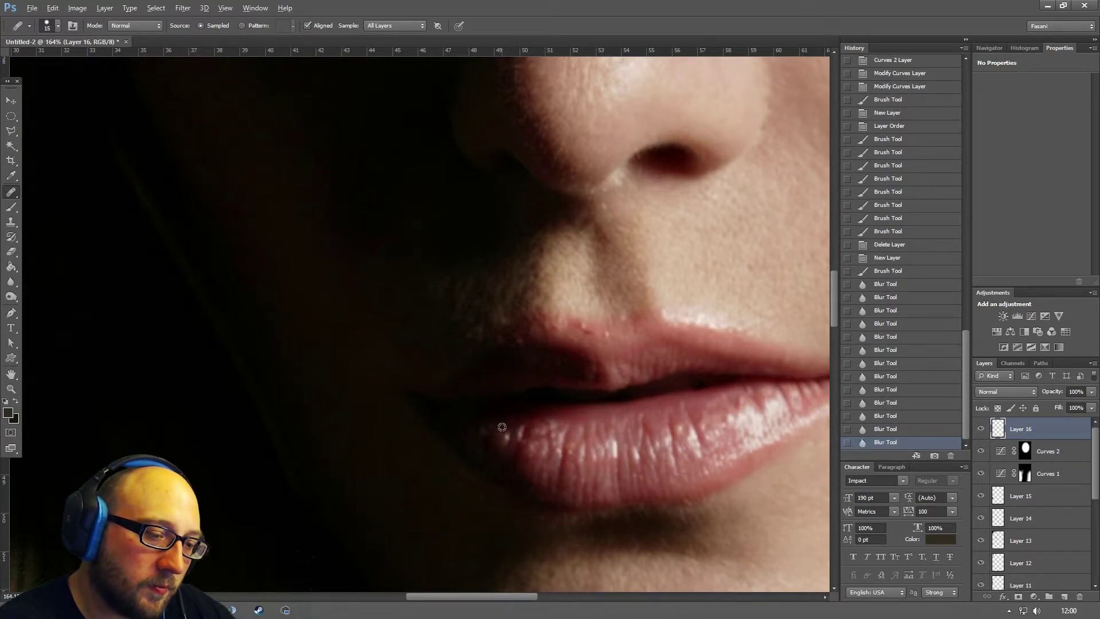
- Heal the bright specks and small highlights near the shadowed corner of the lower lip with a 15 px Healing Brush on Layer 16
left_click(506, 438)
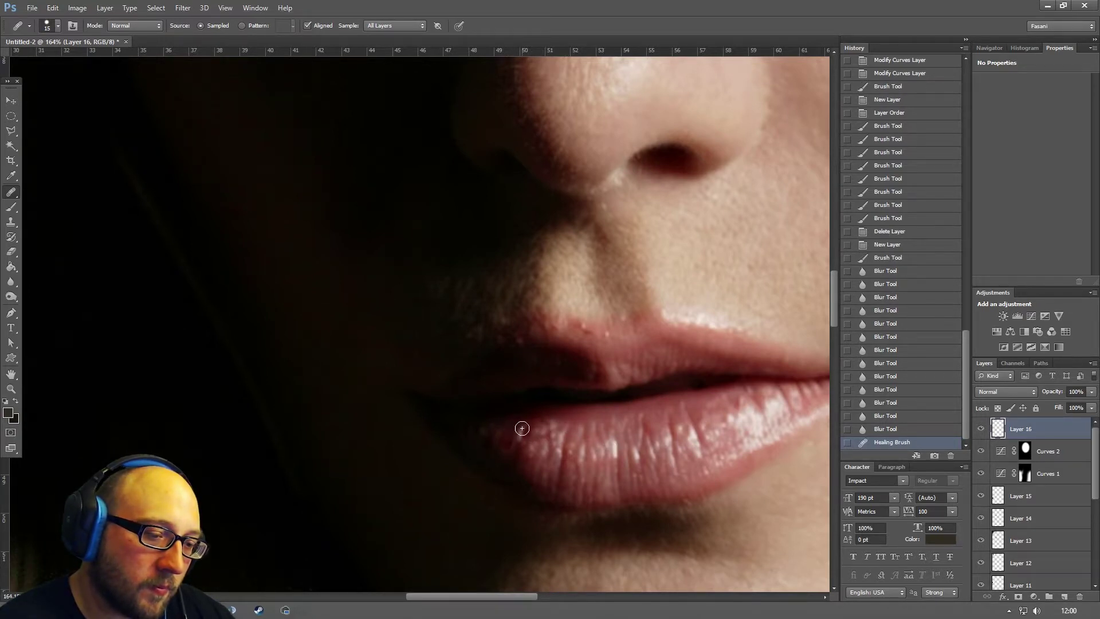
left_click_drag(522, 428, 503, 449)
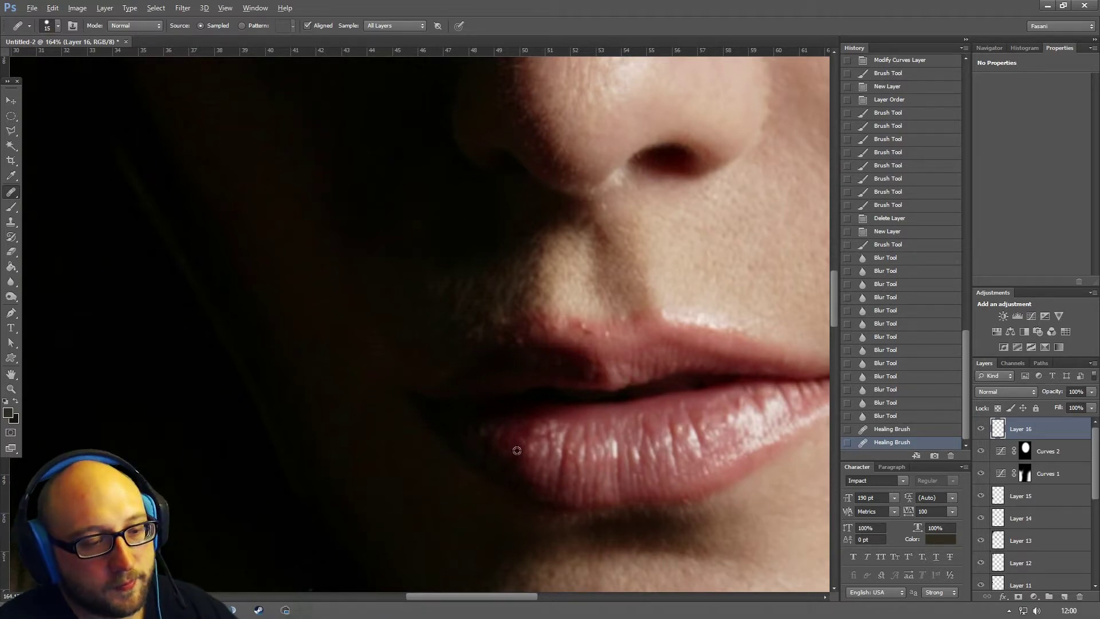
left_click(524, 444)
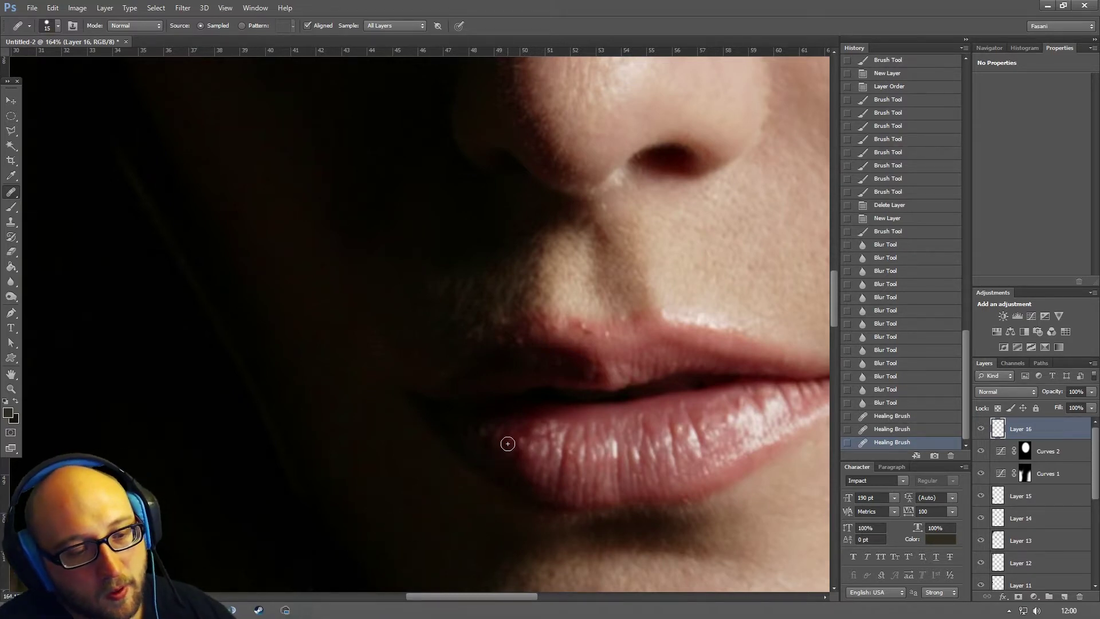
left_click(548, 433)
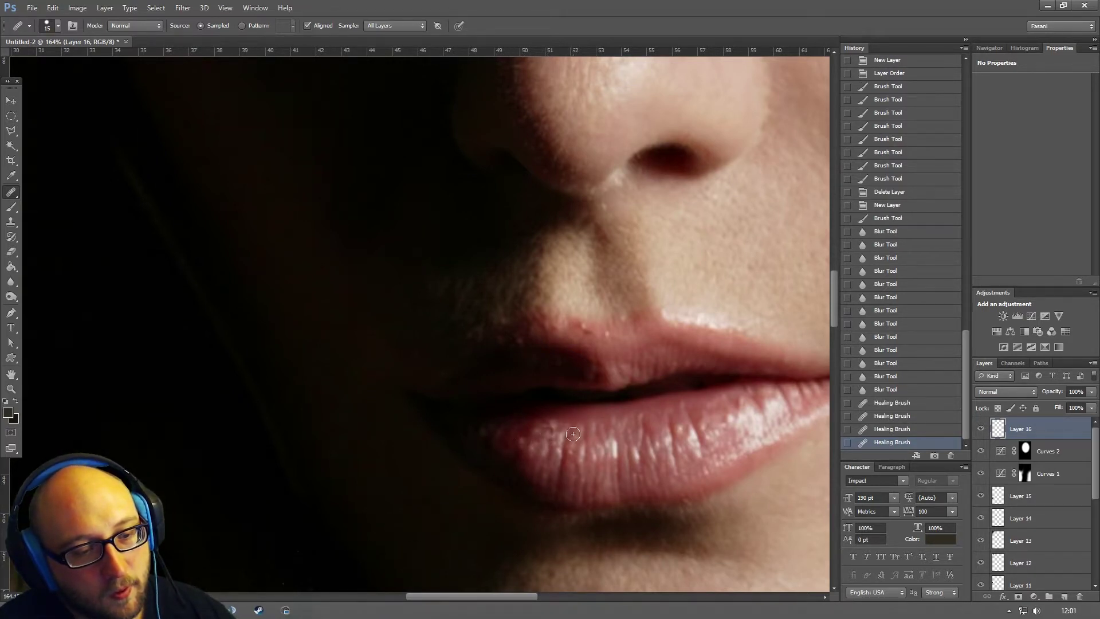
left_click(552, 434)
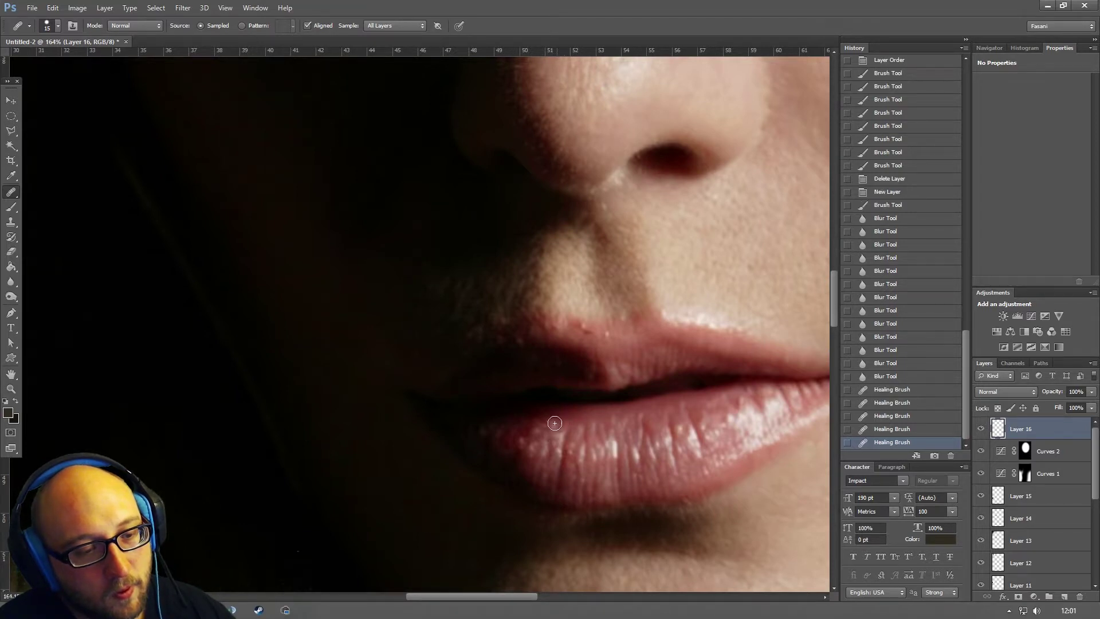
left_click(559, 422)
left_click(566, 417)
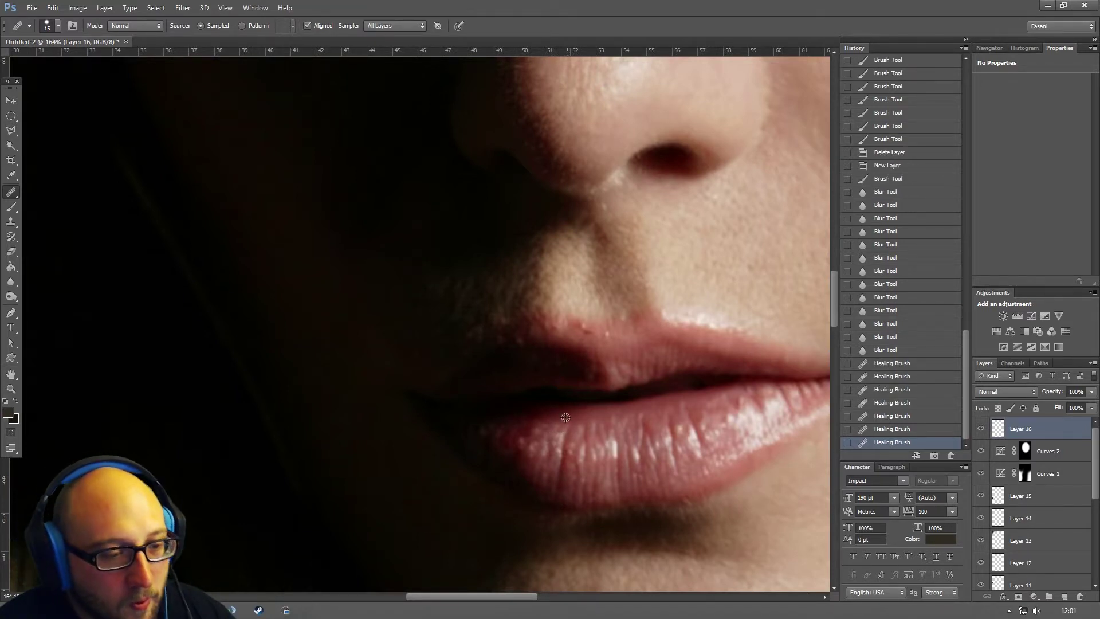
left_click(542, 427)
left_click(537, 430)
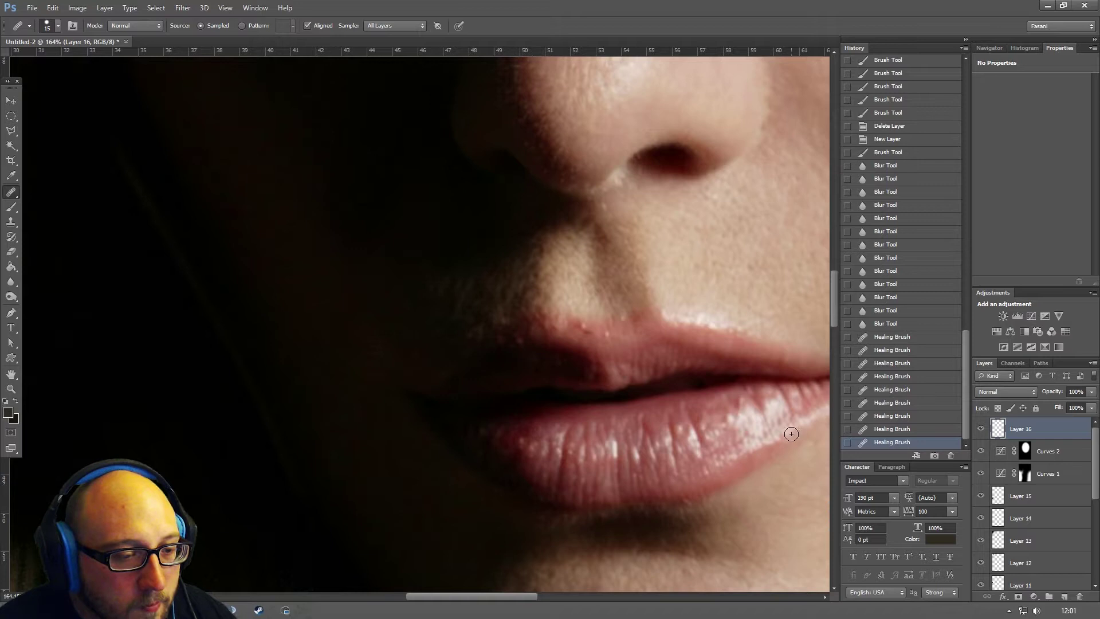
left_click(532, 431)
left_click(523, 444)
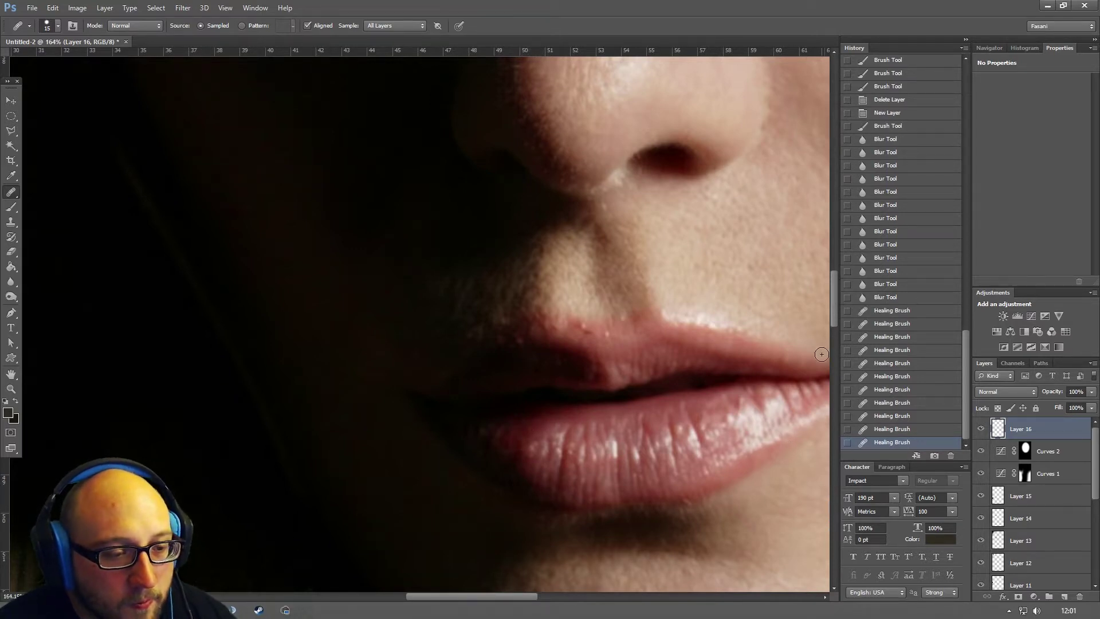
left_click(528, 449)
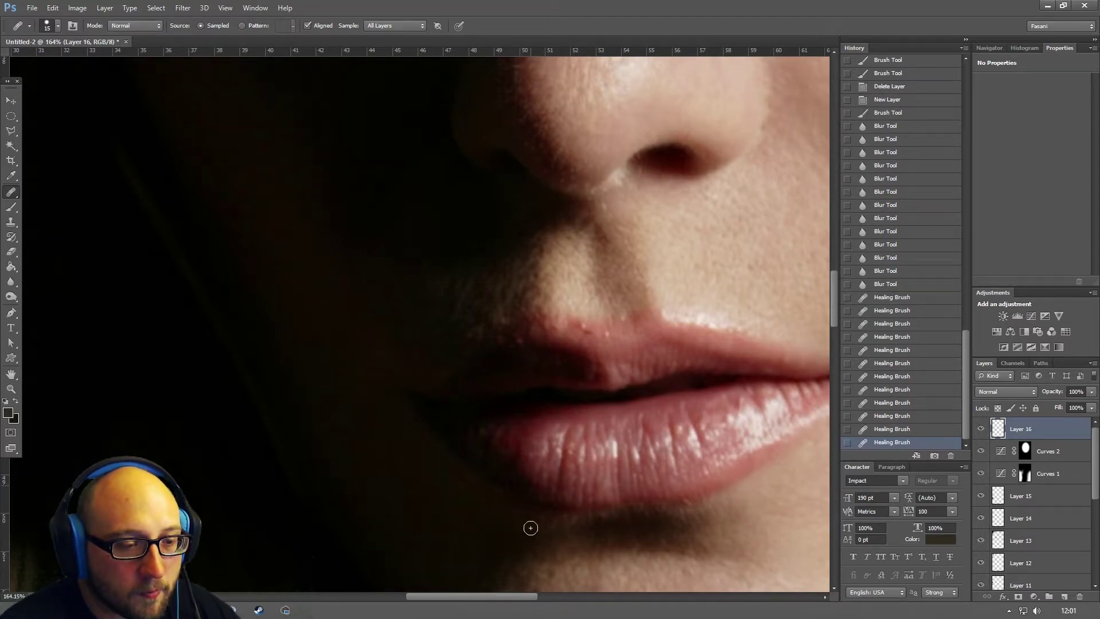
left_click(531, 440)
left_click(531, 455)
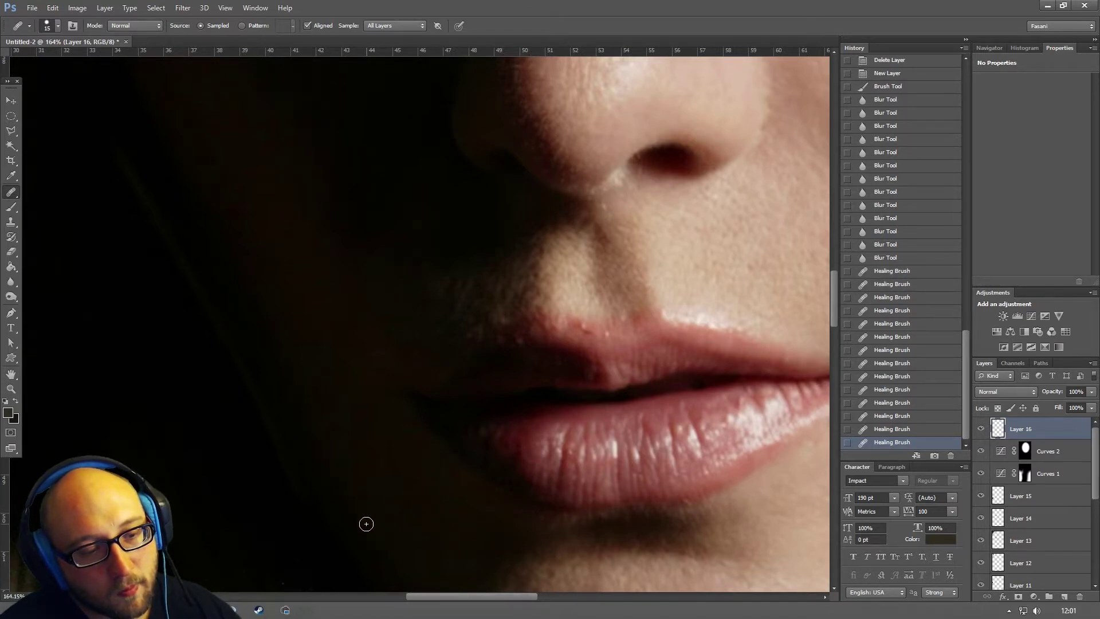
- Heal small bright highlights on the middle and lit side of the lower lip
left_click(740, 400)
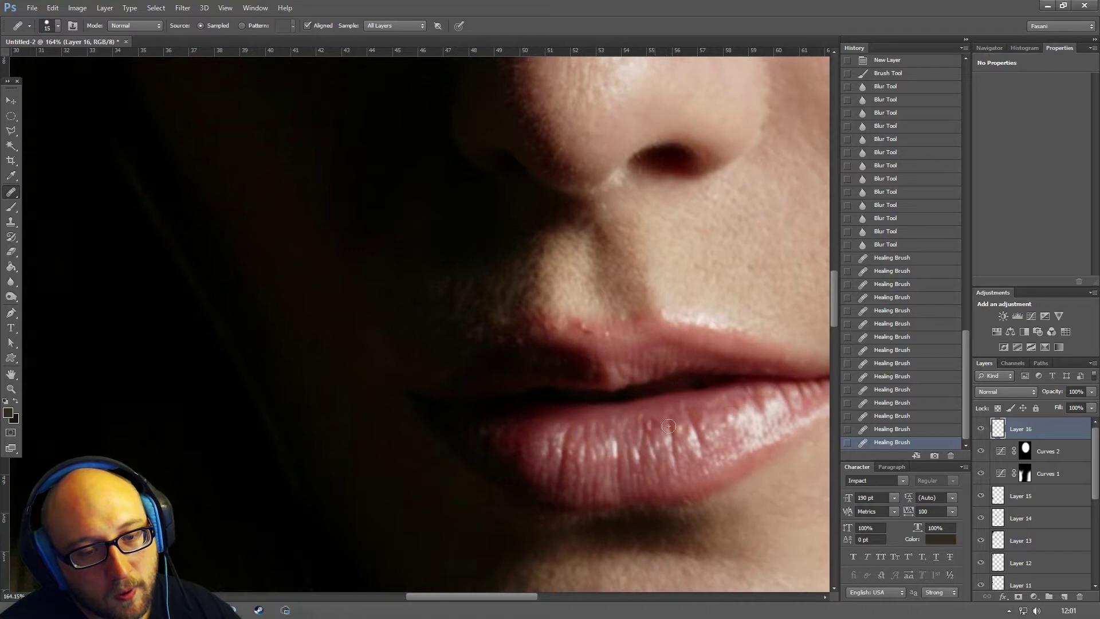
left_click(734, 416)
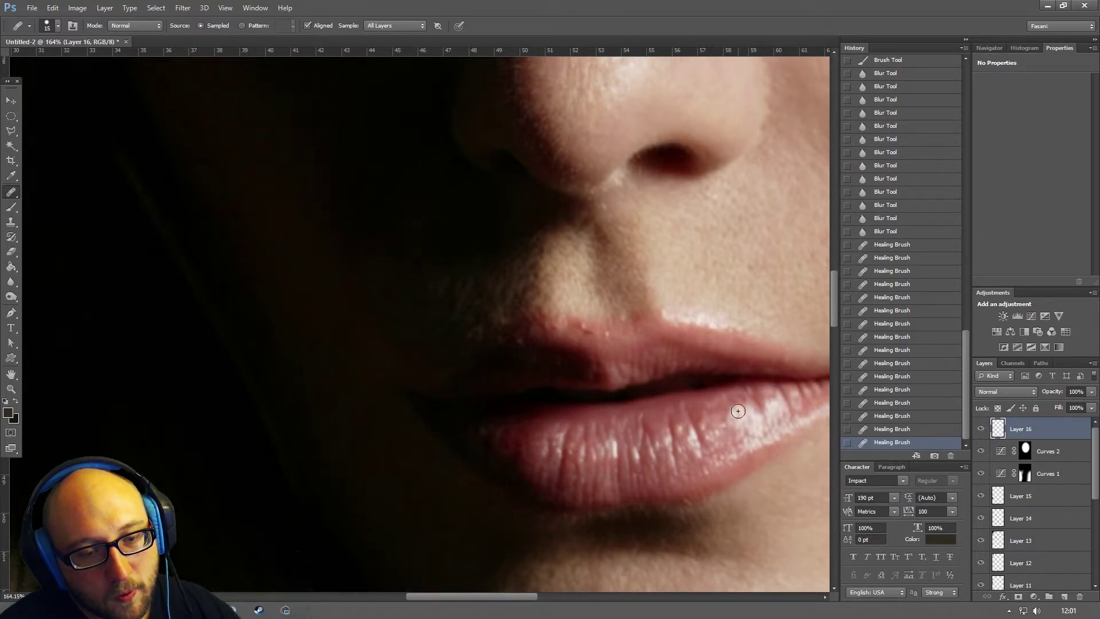
left_click(738, 411)
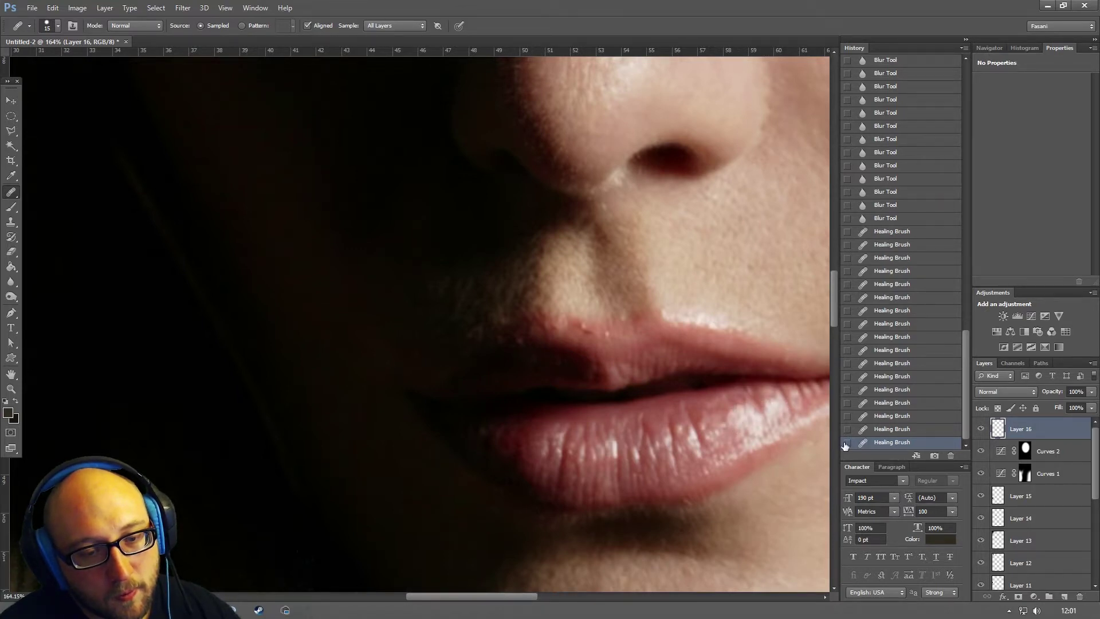
left_click(684, 434)
left_click(684, 432)
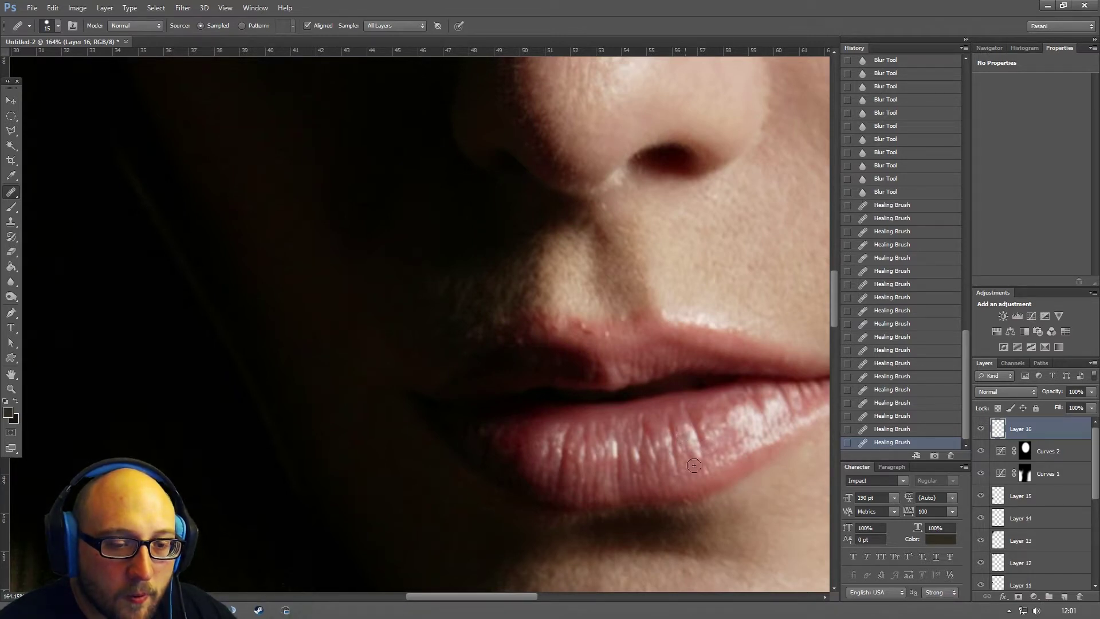
- Heal the bright specks at the centre of the upper lip, around the cupid's bow
left_click(574, 333)
left_click(617, 351)
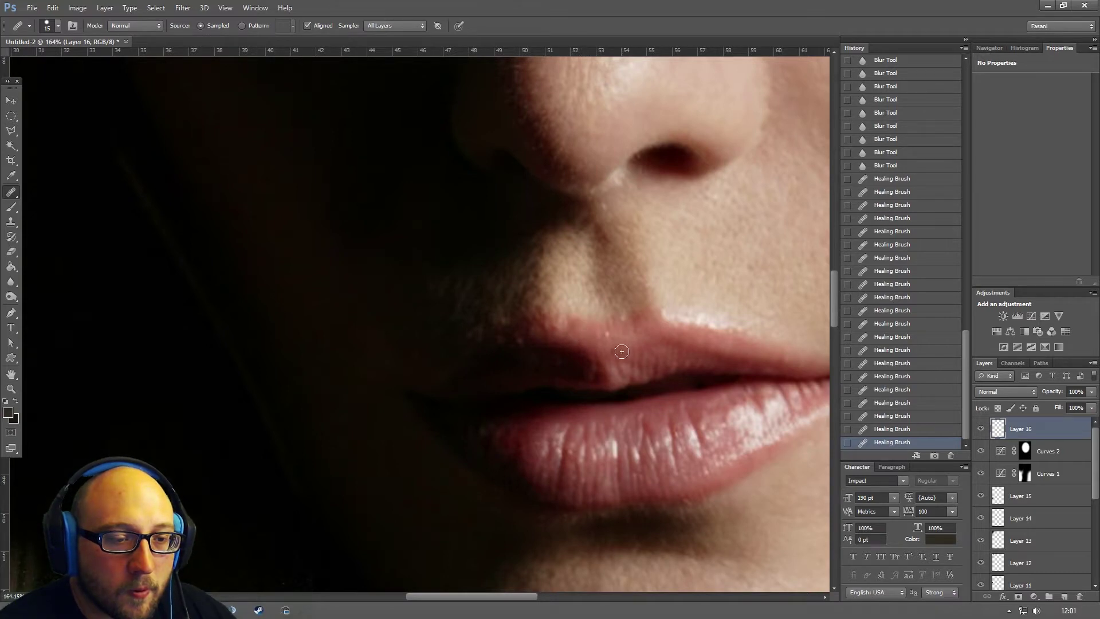
left_click(616, 310)
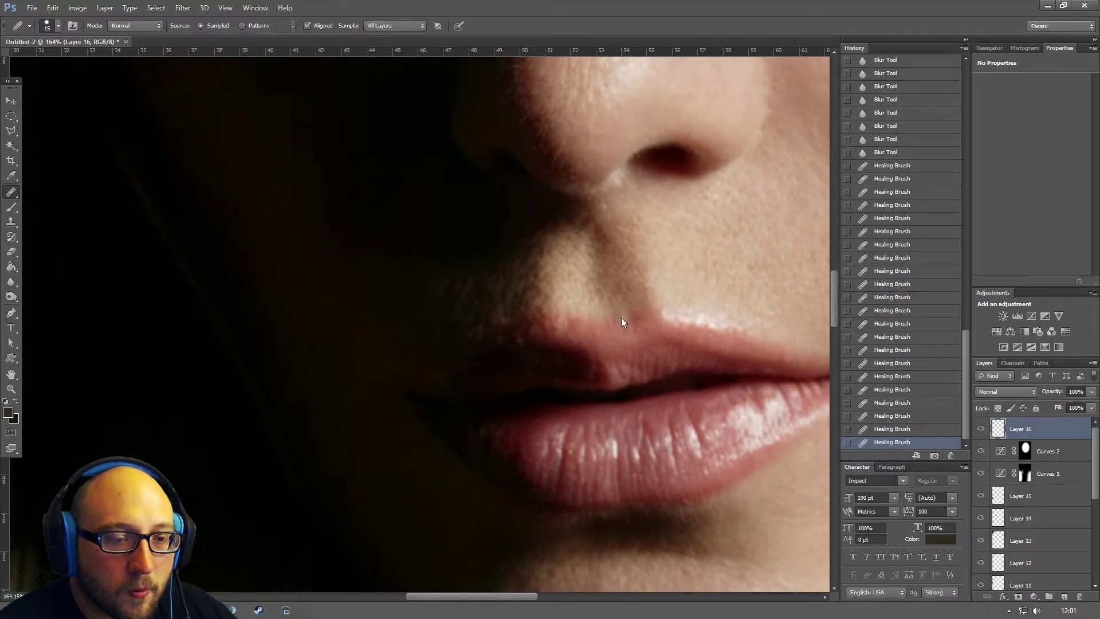
- Heal the specks along the shadowed side of the upper lip's edge and around the dark mouth corner
left_click(518, 293)
left_click(523, 343)
left_click(504, 339)
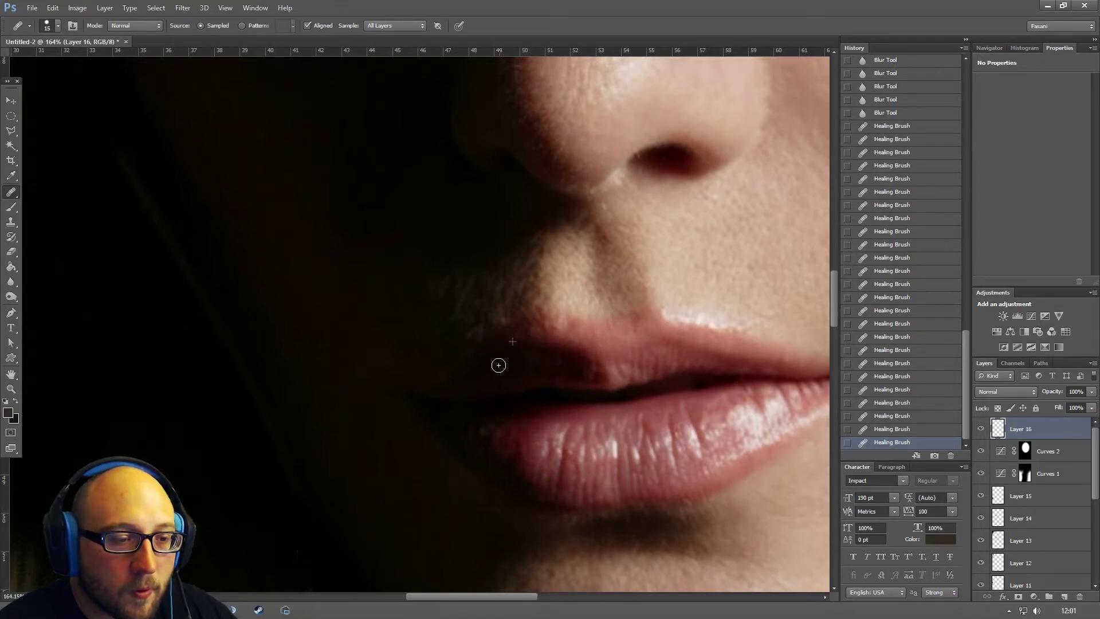
left_click(552, 330)
left_click(543, 326)
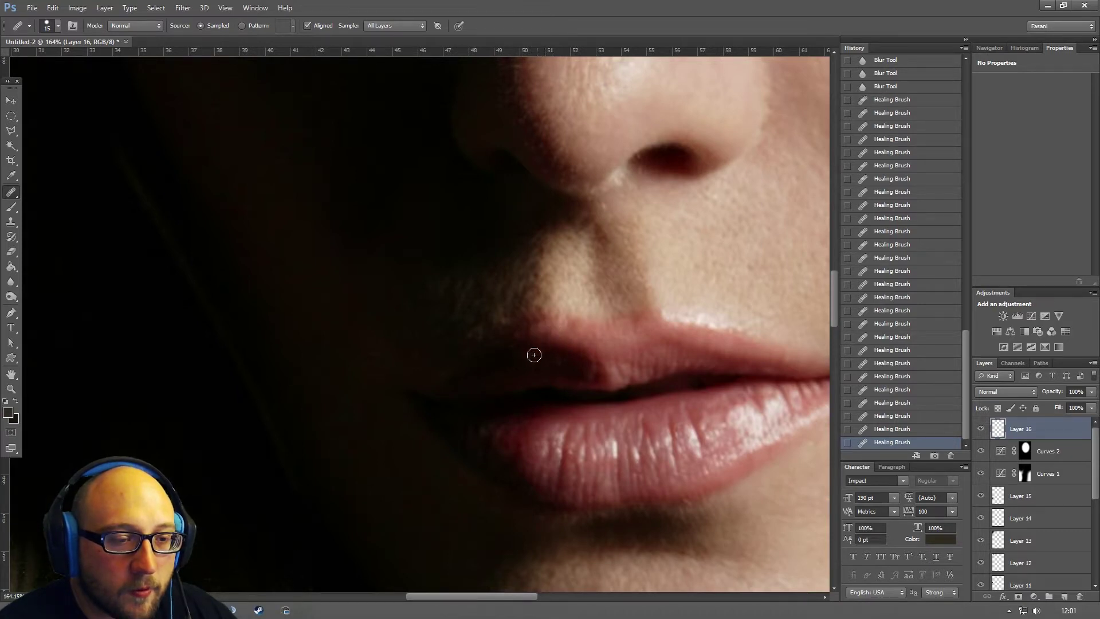
left_click(532, 331)
left_click(454, 379)
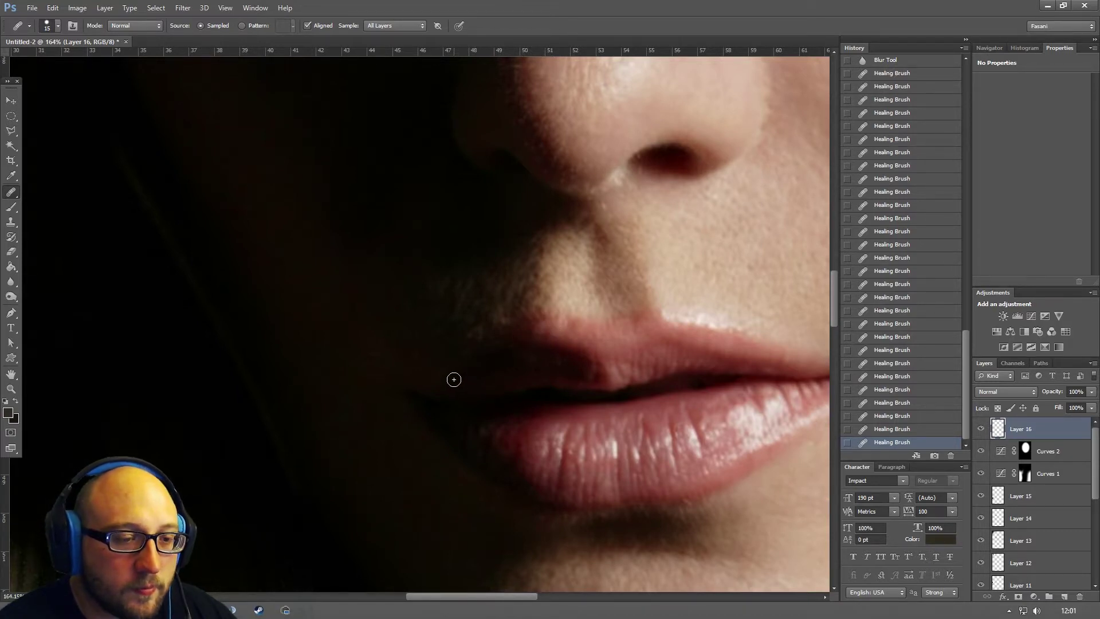
left_click(474, 449)
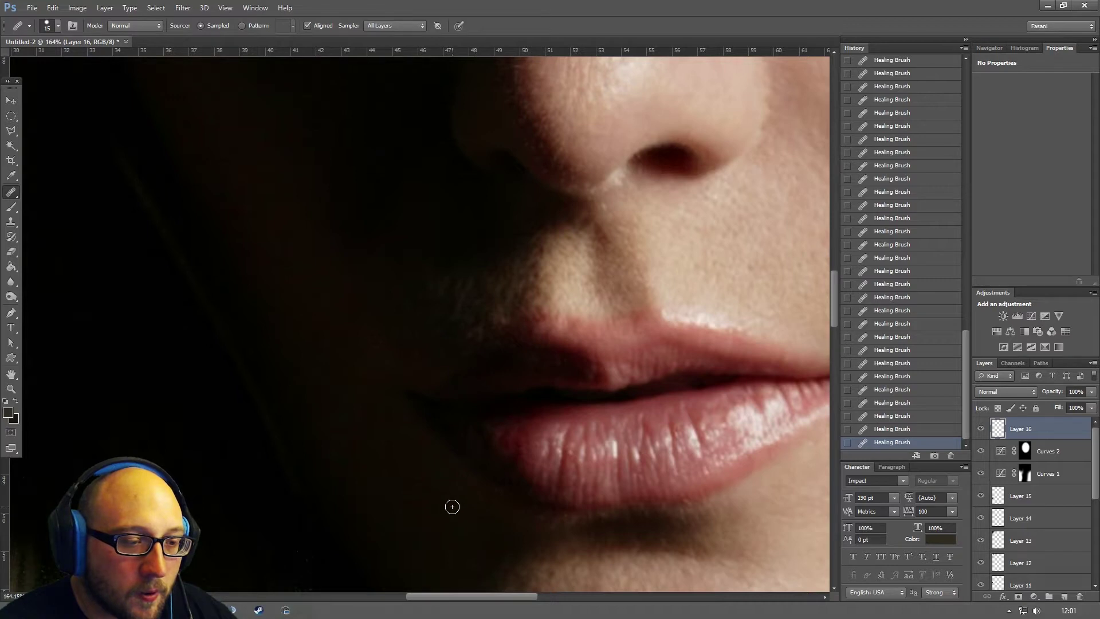
- Compare the face with and without the Layer 16 retouching by toggling the layer's visibility
key("ctrl+minus")
key("ctrl+minus")
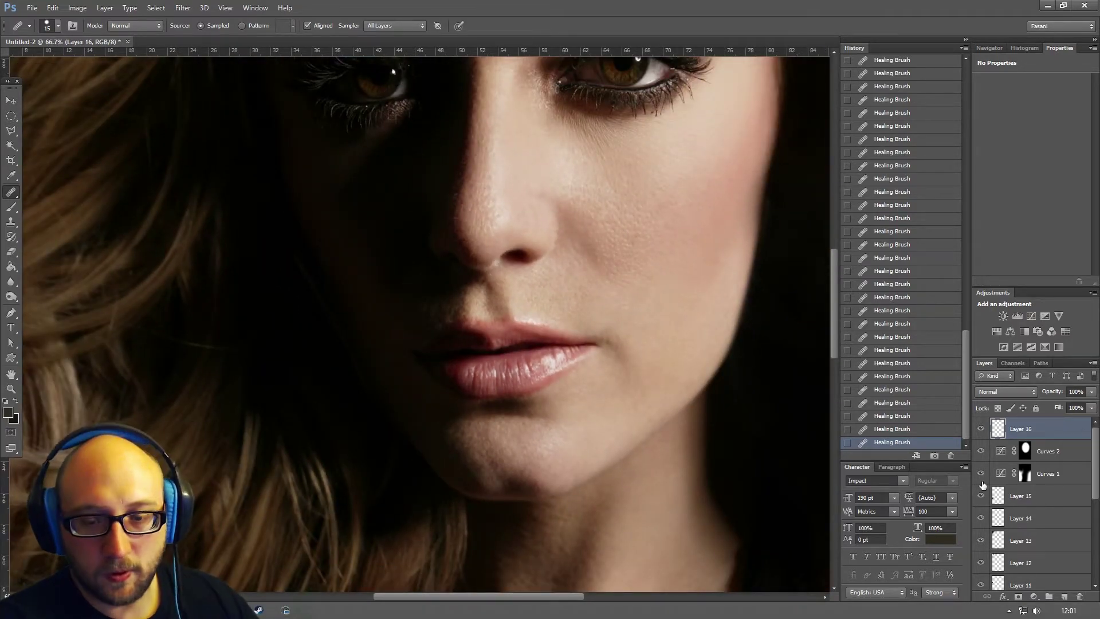
left_click(981, 430)
left_click(981, 429)
left_click(982, 430)
left_click(982, 430)
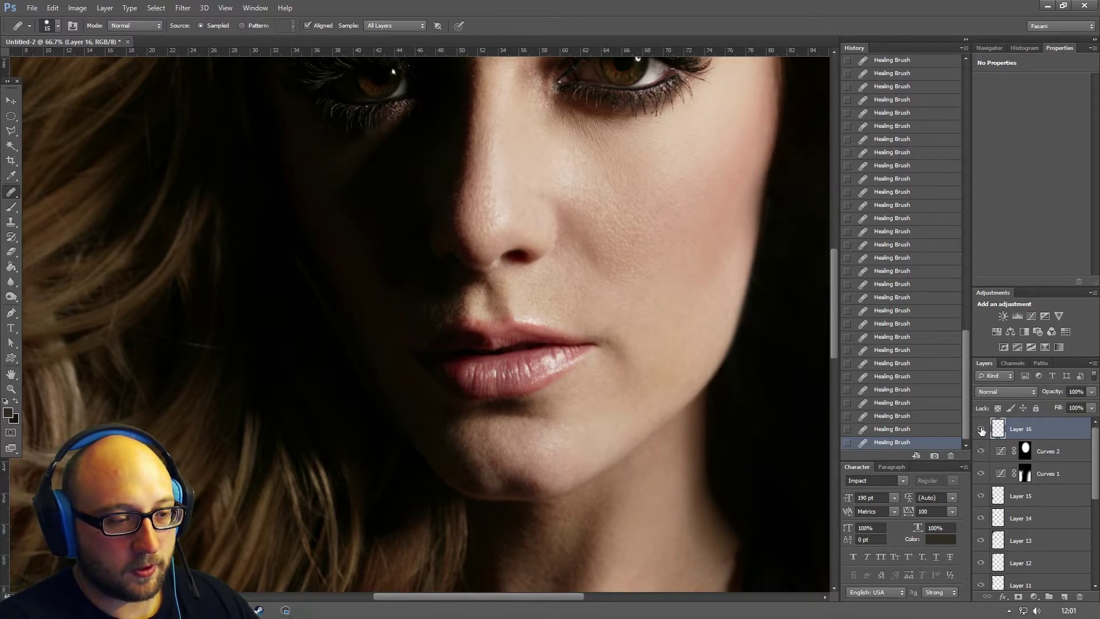
left_click(982, 429)
left_click(981, 429)
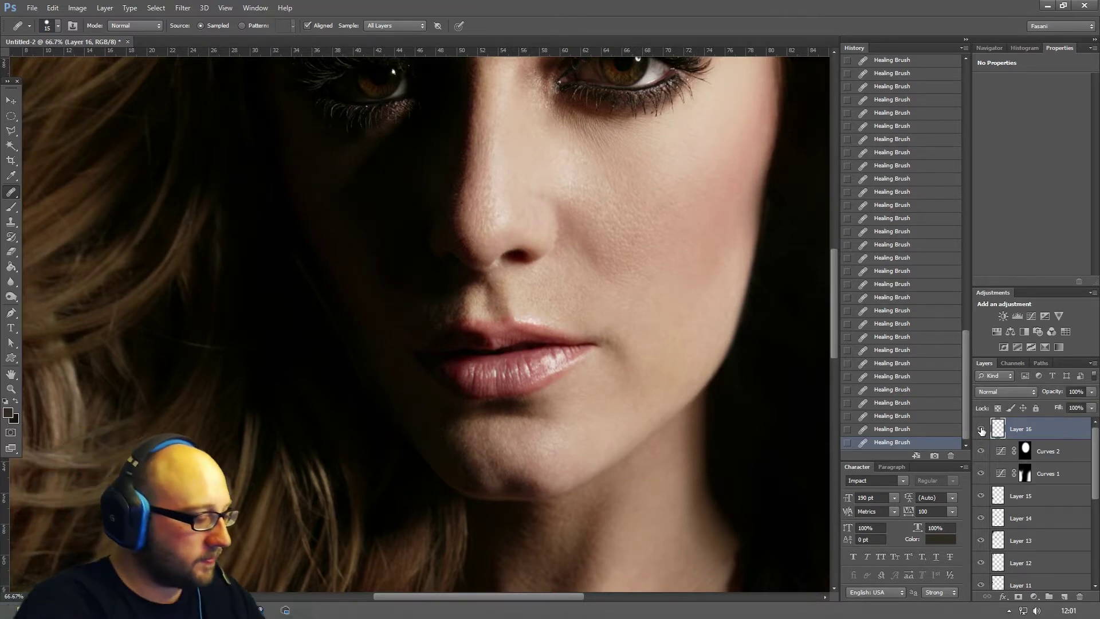
key("ctrl+minus")
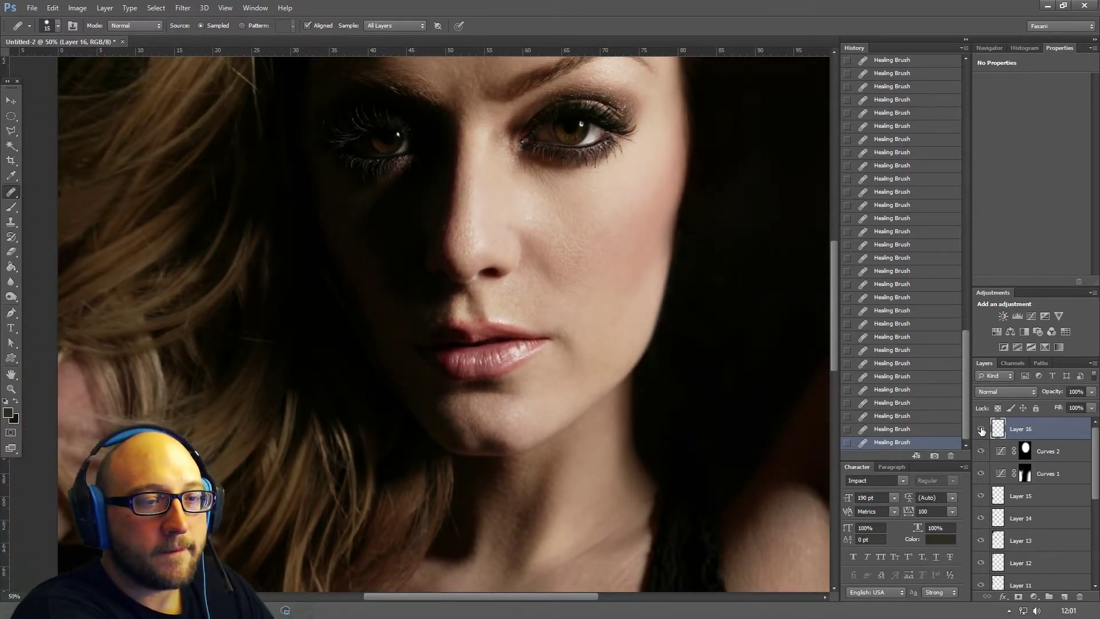
- Create a new layer above Layer 16 for the eyes and set the Brush's foreground color to white (ffffff)
left_click(11, 389)
left_click_drag(498, 120, 544, 245)
left_click_drag(534, 242, 546, 322)
left_click(1063, 596)
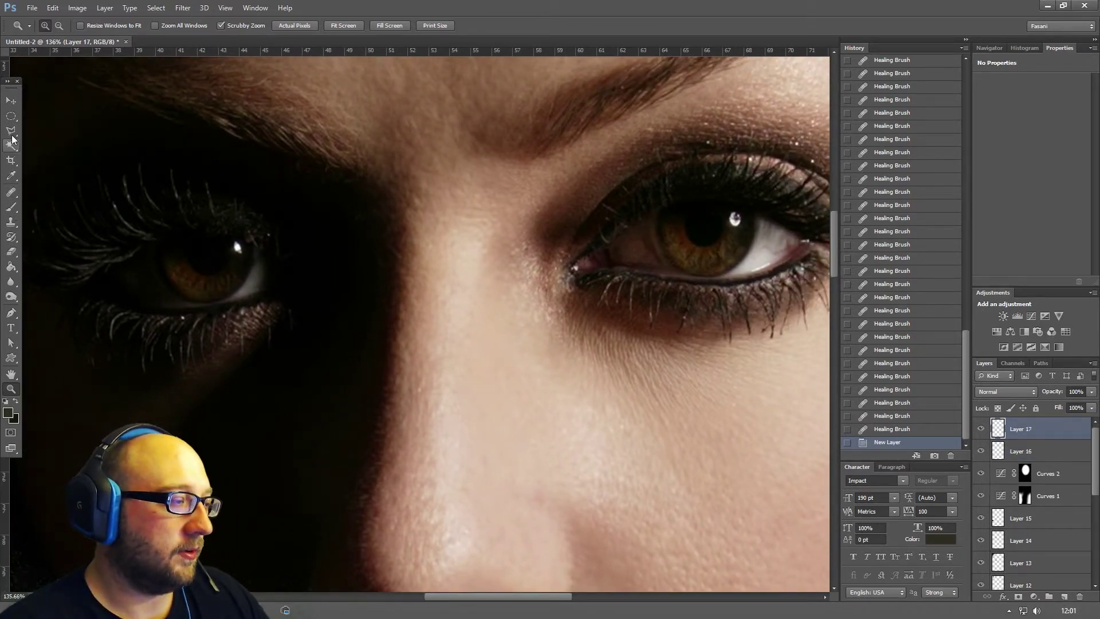
left_click(11, 176)
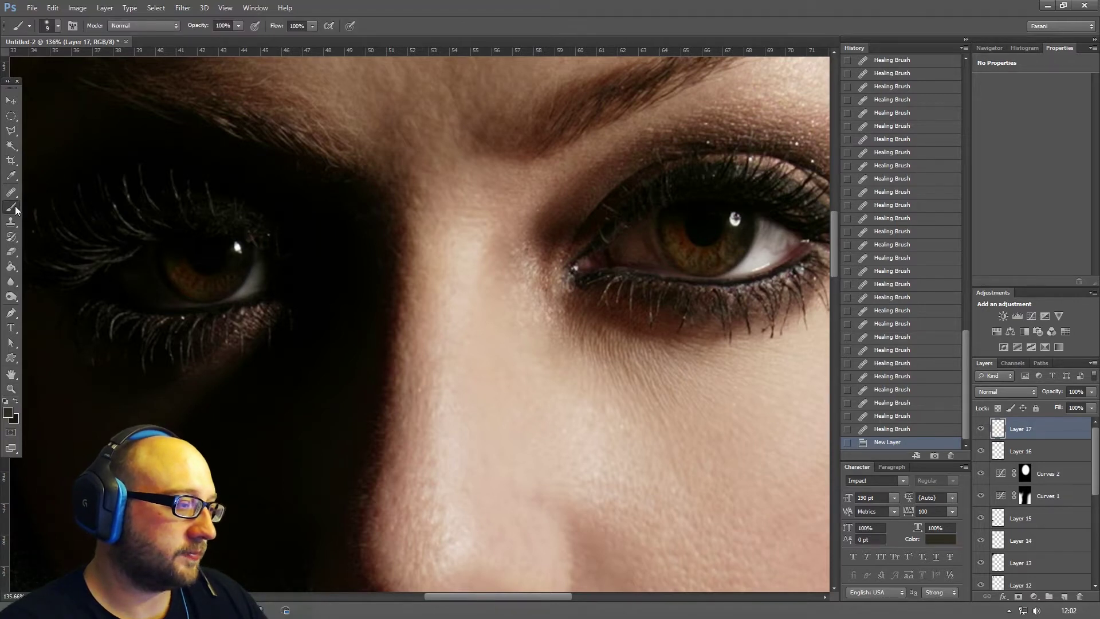
left_click(8, 413)
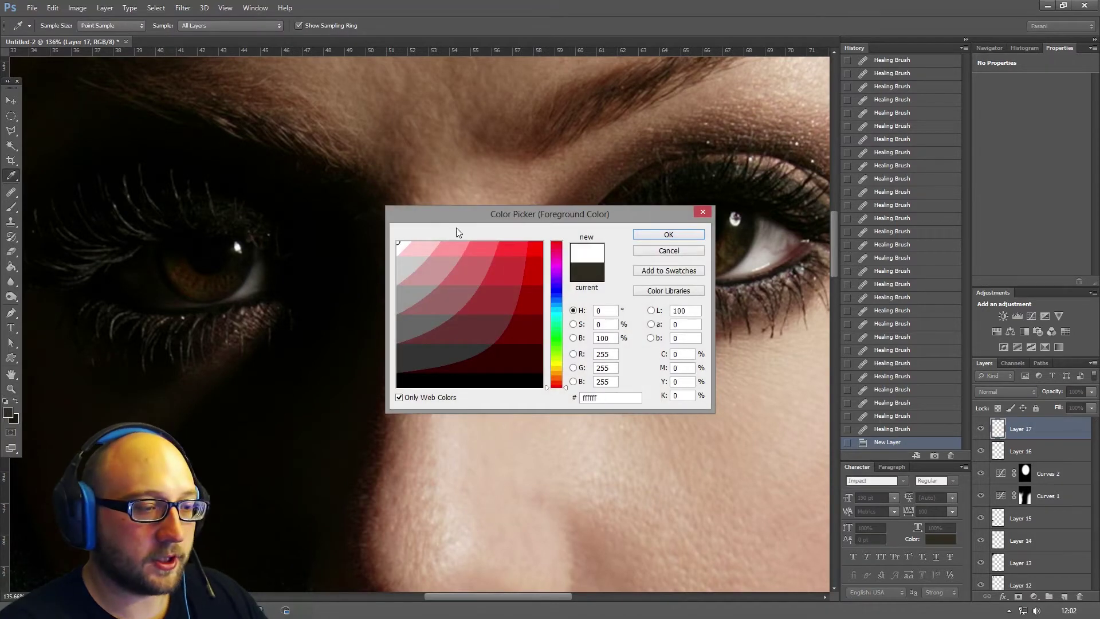
left_click(669, 235)
key("b")
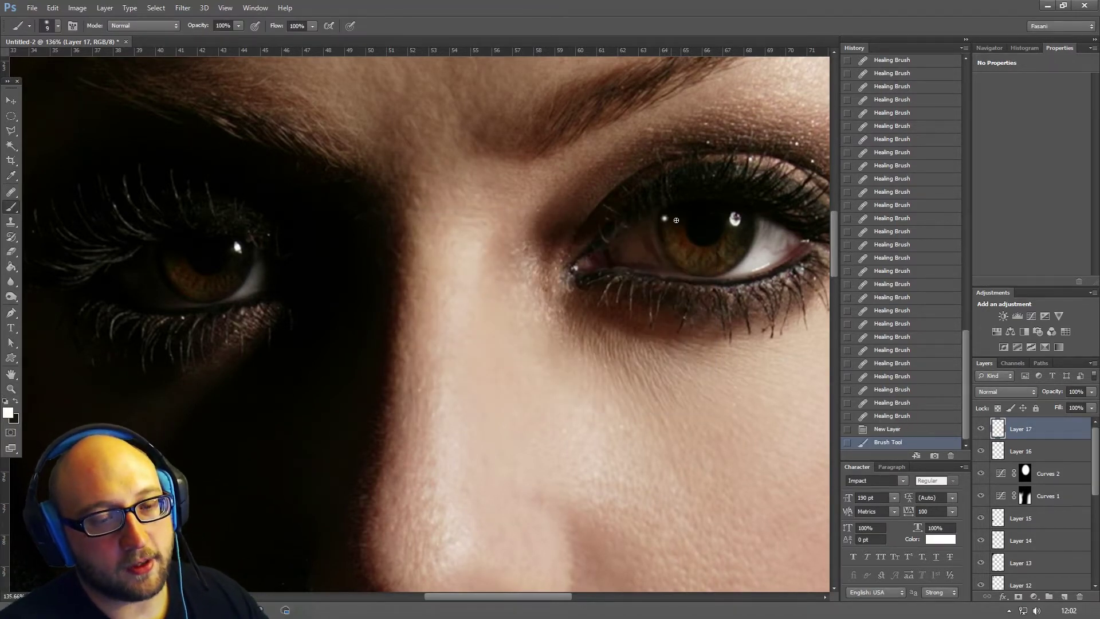
- Paint a white zigzag of straight brush strokes around the lower part of the lit eye's iris on Layer 17
left_click_drag(674, 219, 683, 220)
mouse_move(664, 219)
left_mouse_down()
mouse_move(688, 242)
mouse_move(667, 242)
mouse_move(689, 244)
mouse_move(682, 269)
mouse_move(690, 272)
left_mouse_up()
left_click(680, 264)
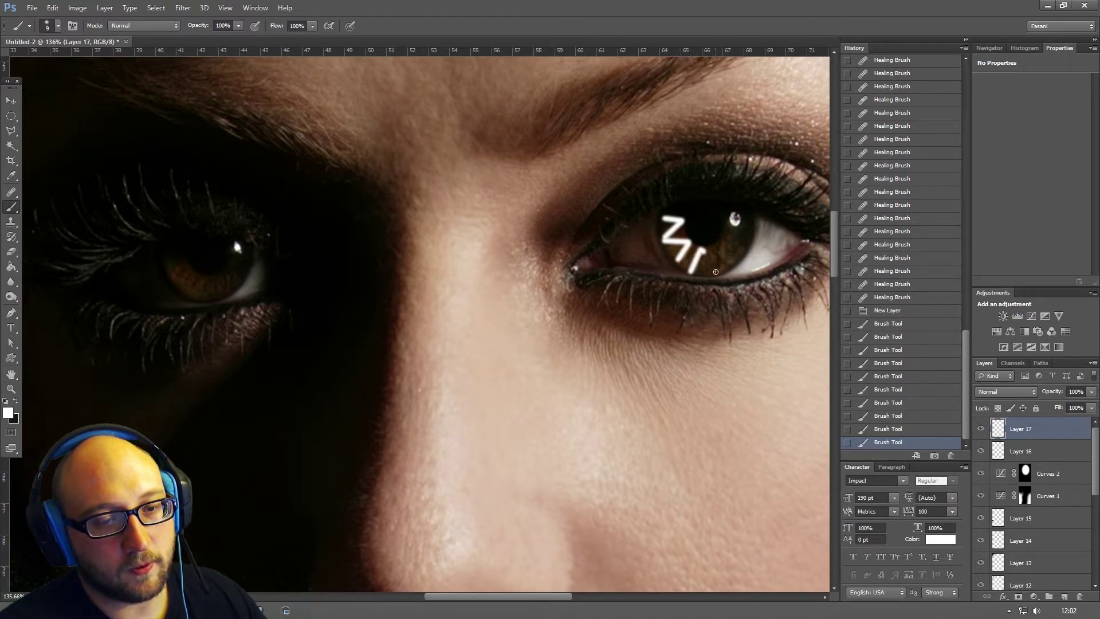
left_click(716, 272, "shift")
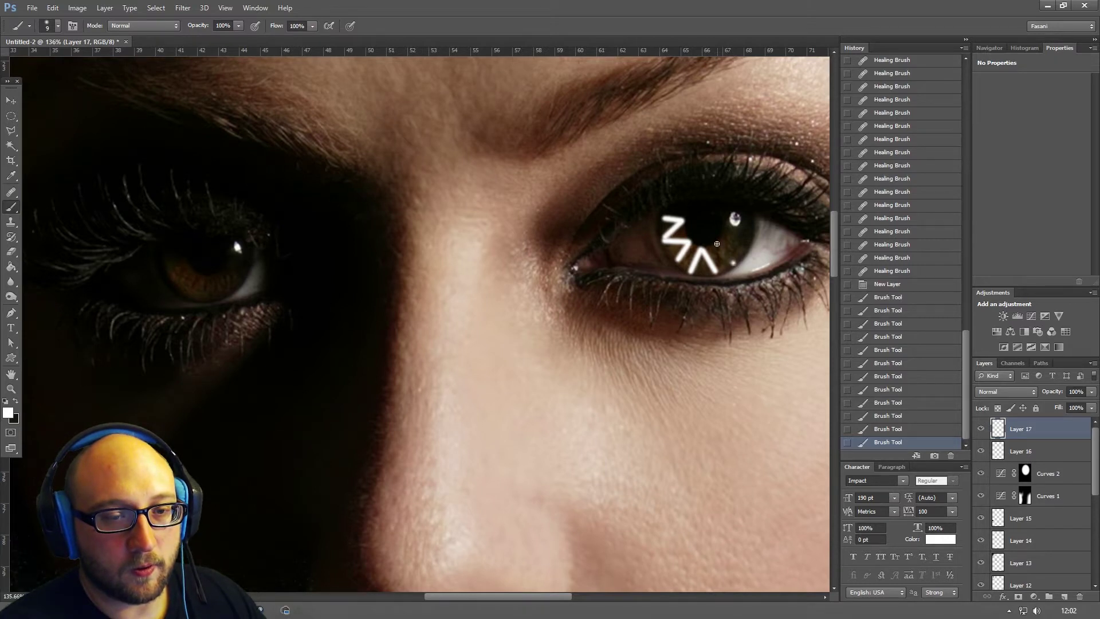
left_click(729, 245, "shift")
left_click_drag(717, 248, 742, 243)
left_click(728, 231, "shift")
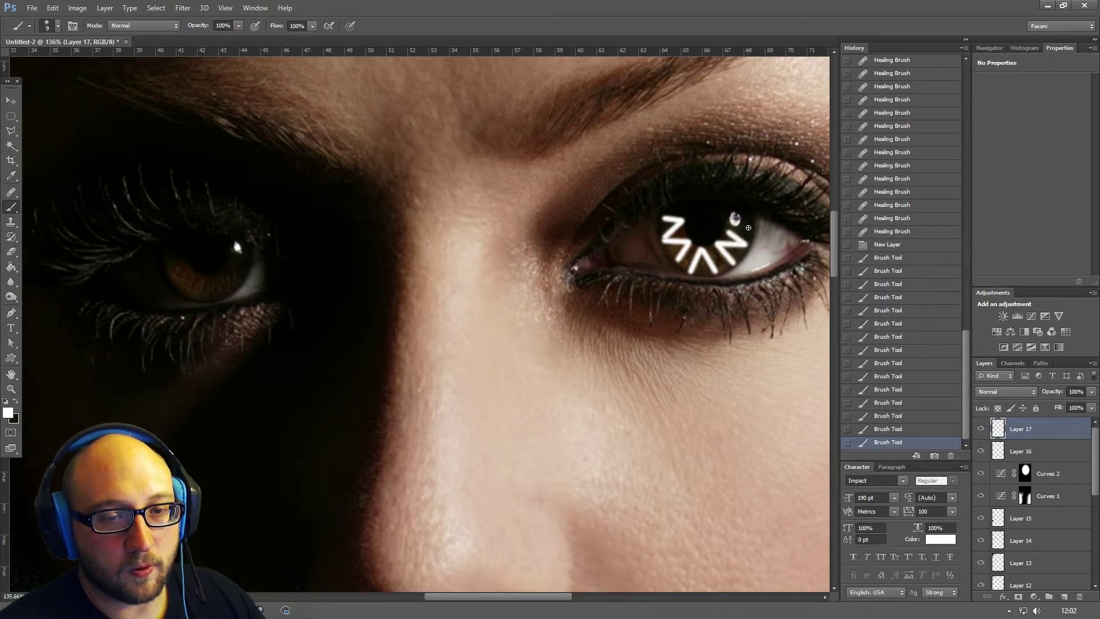
left_click(750, 223, "shift")
- Paint a white zigzag of straight brush strokes around the lower part of the shadowed eye's iris on Layer 17
left_click(165, 257)
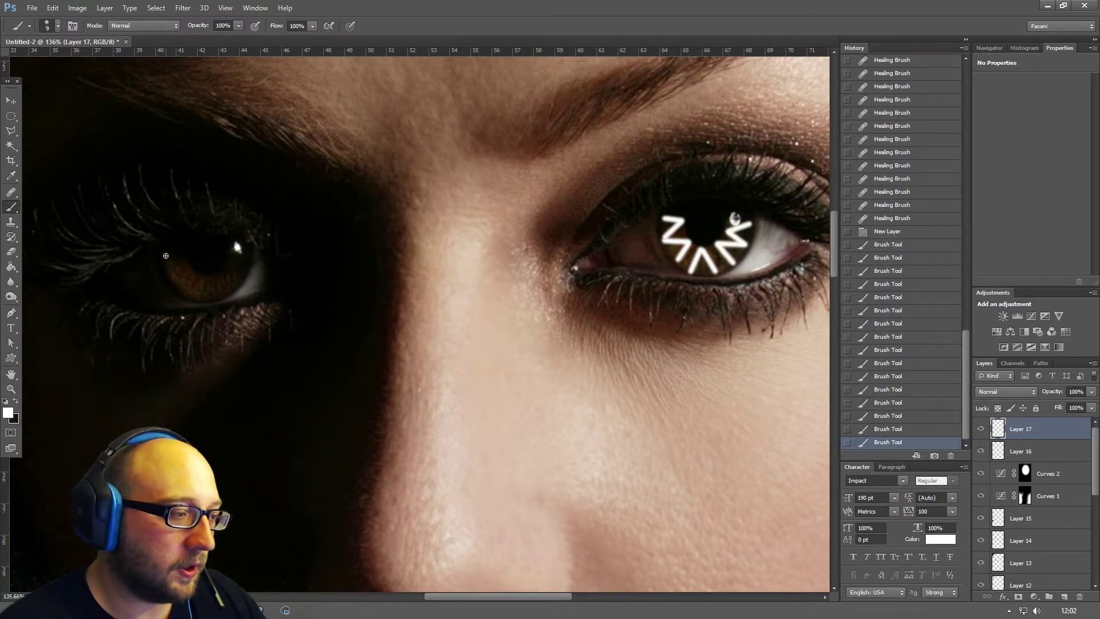
left_click(186, 255, "shift")
left_click(170, 277, "shift")
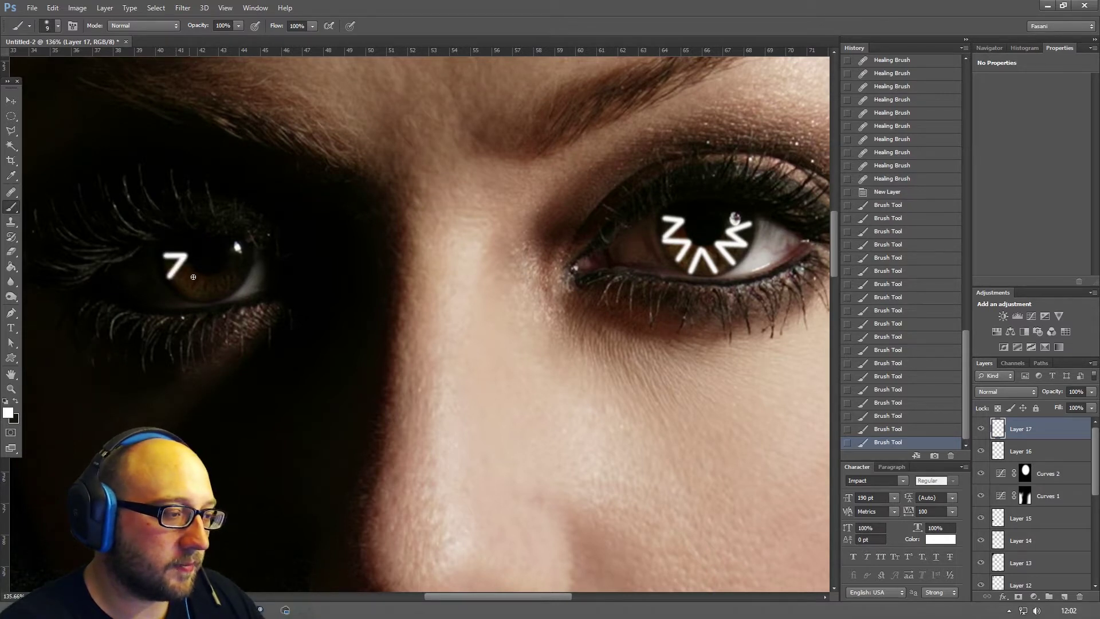
left_click(196, 272, "shift")
left_click(192, 292, "shift")
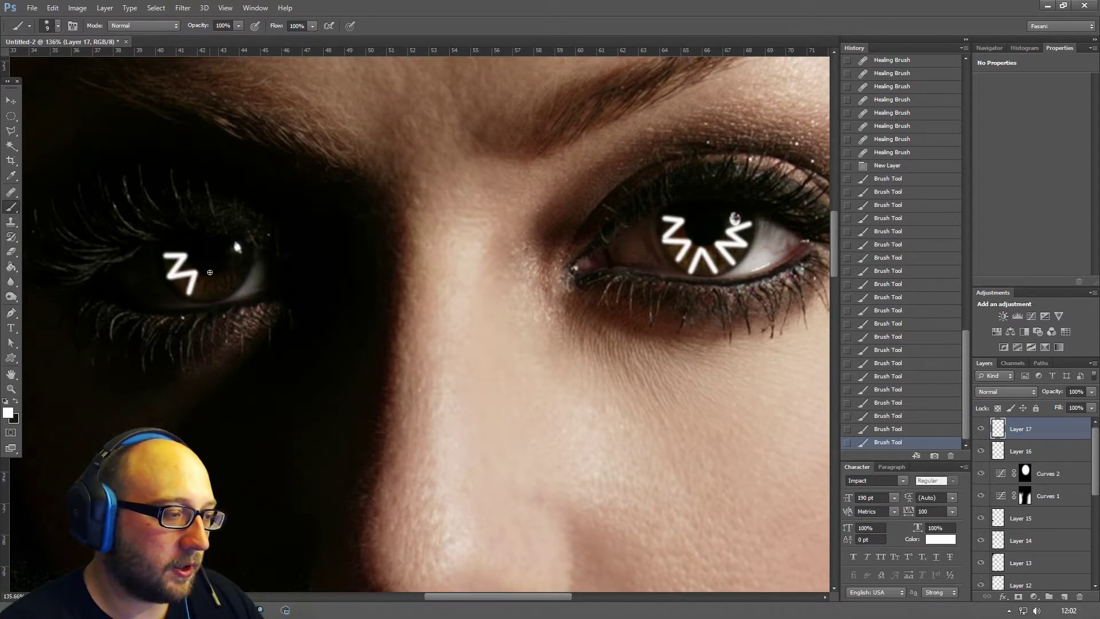
left_click(208, 286)
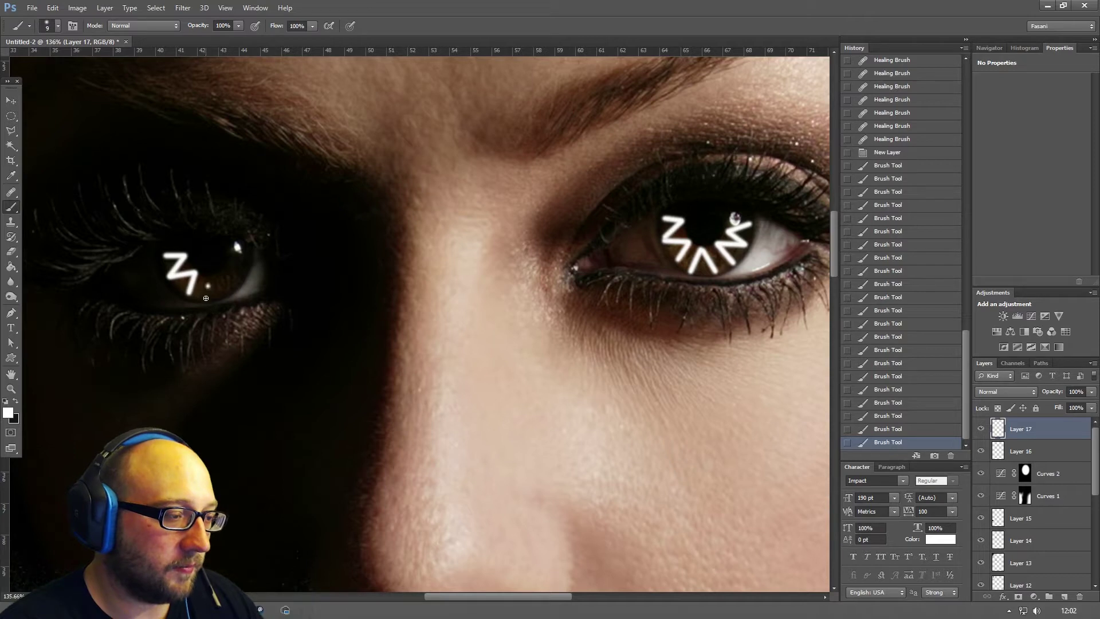
left_click_drag(204, 298, 210, 275)
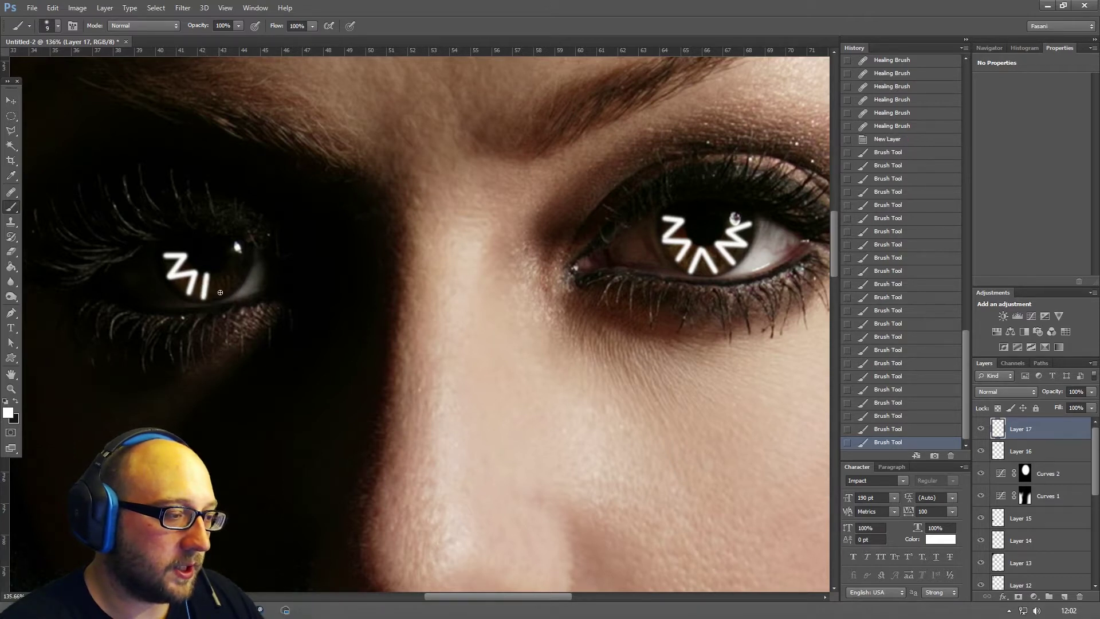
left_click(226, 295, "shift")
left_click(228, 270, "shift")
left_click(242, 272, "shift")
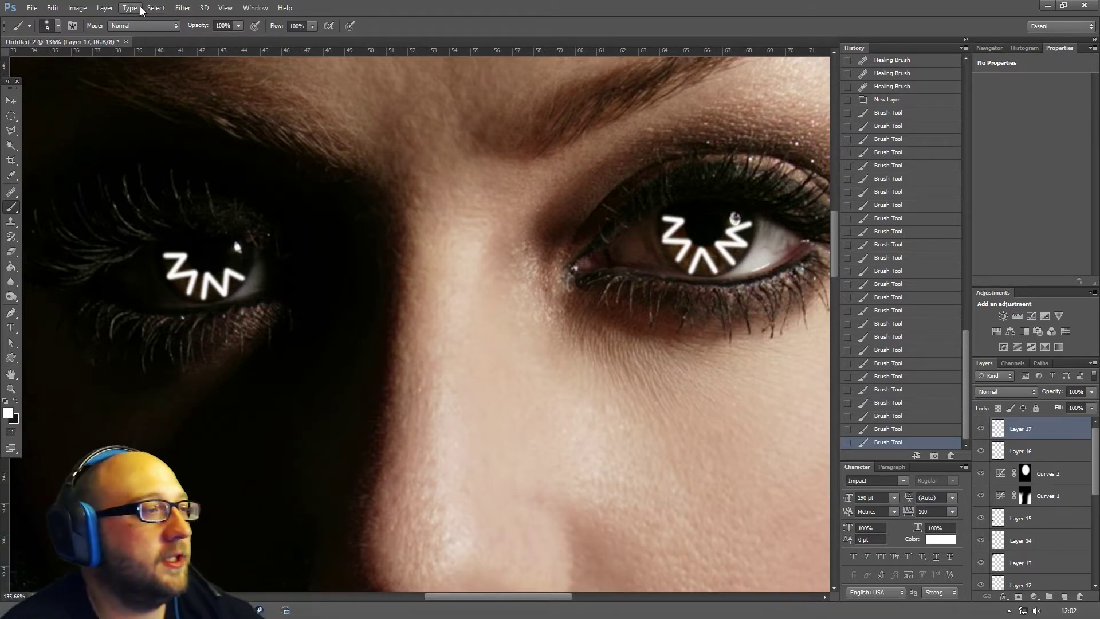
- Apply a Gaussian Blur with a 5-pixel radius to the white zigzag strokes on Layer 17
left_click(183, 8)
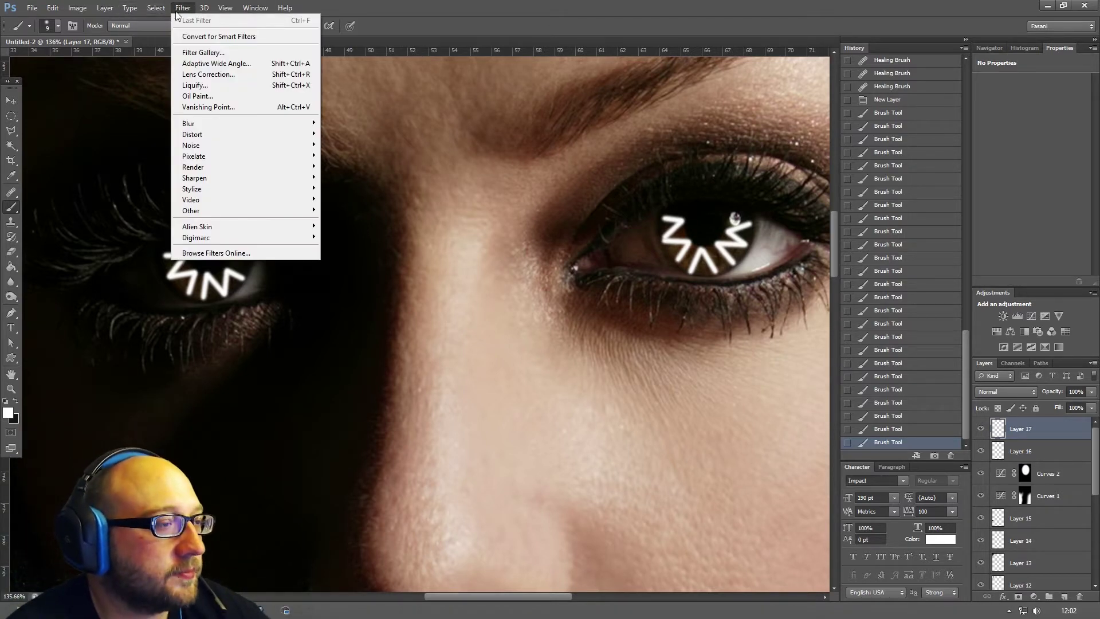
mouse_move(193, 124)
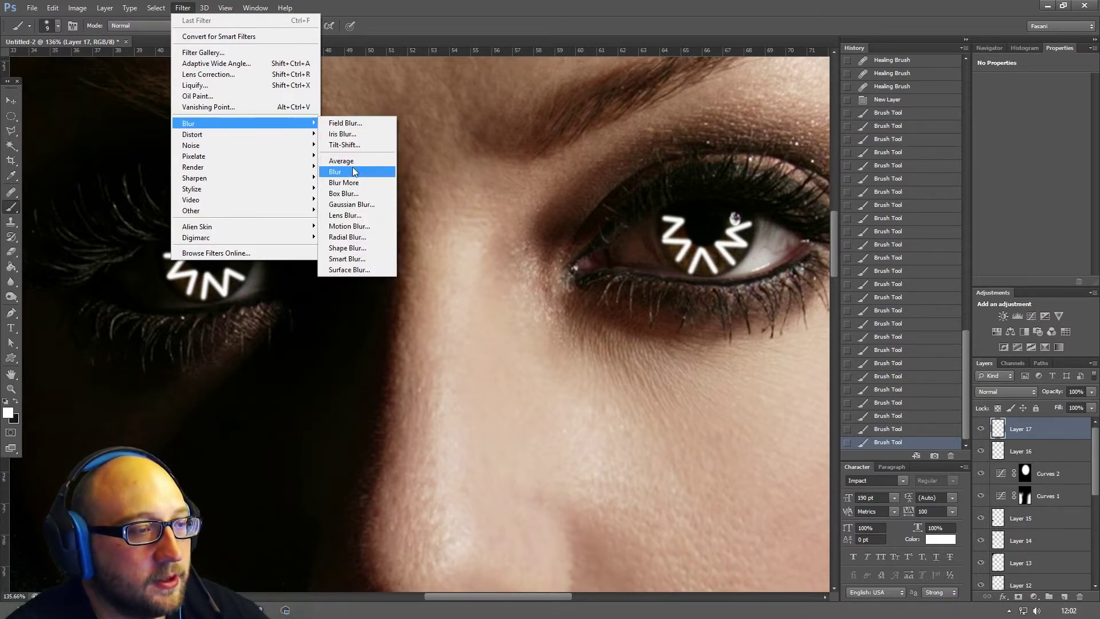
left_click(350, 205)
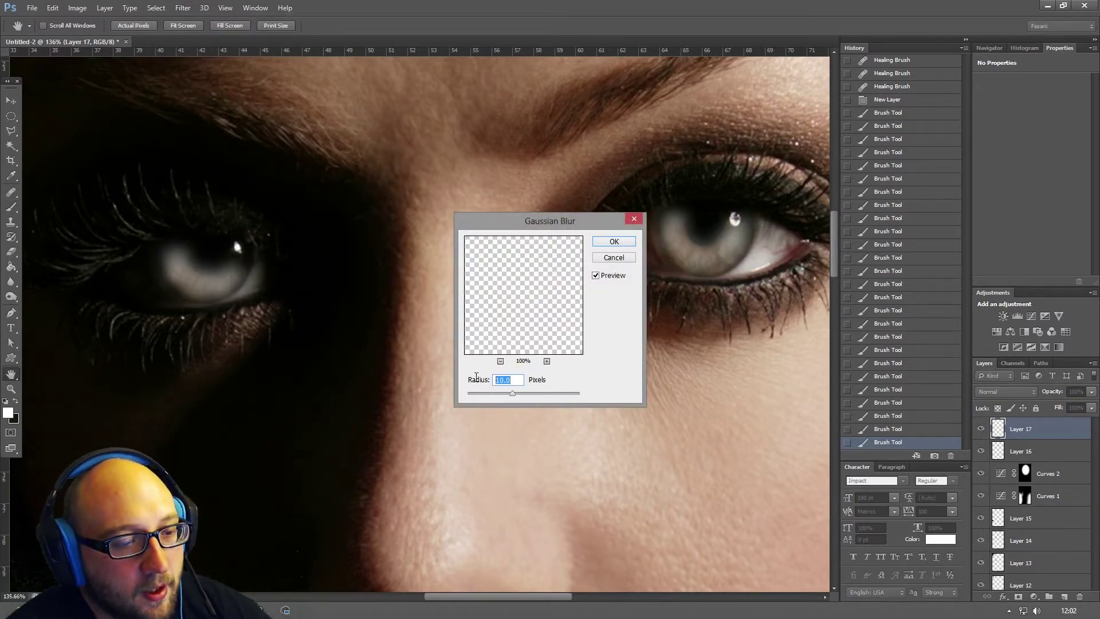
type("2")
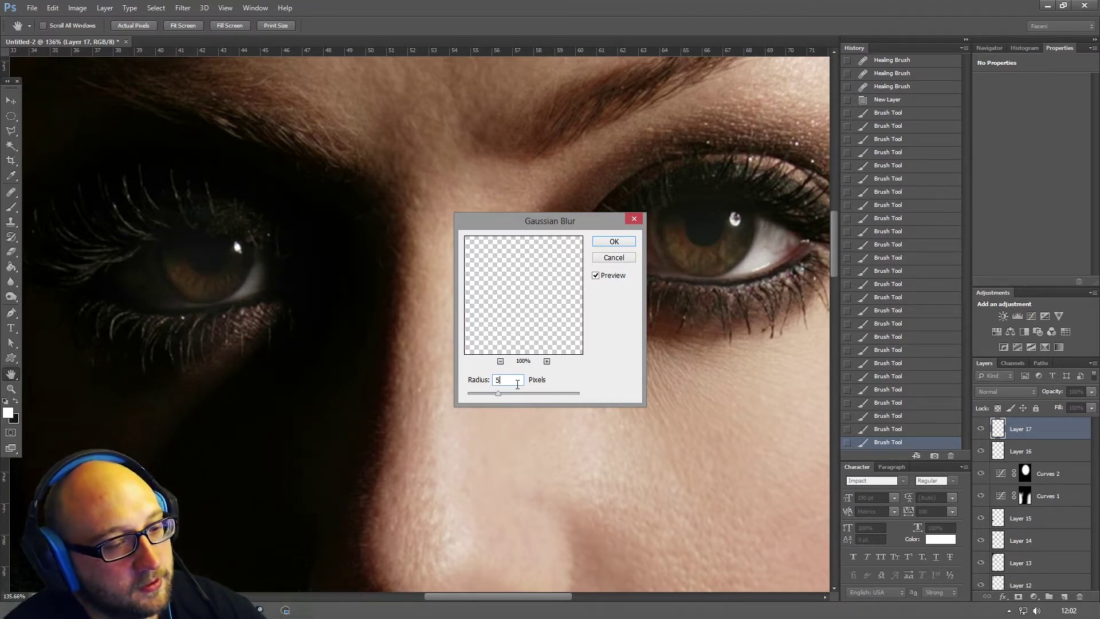
key("BackSpace")
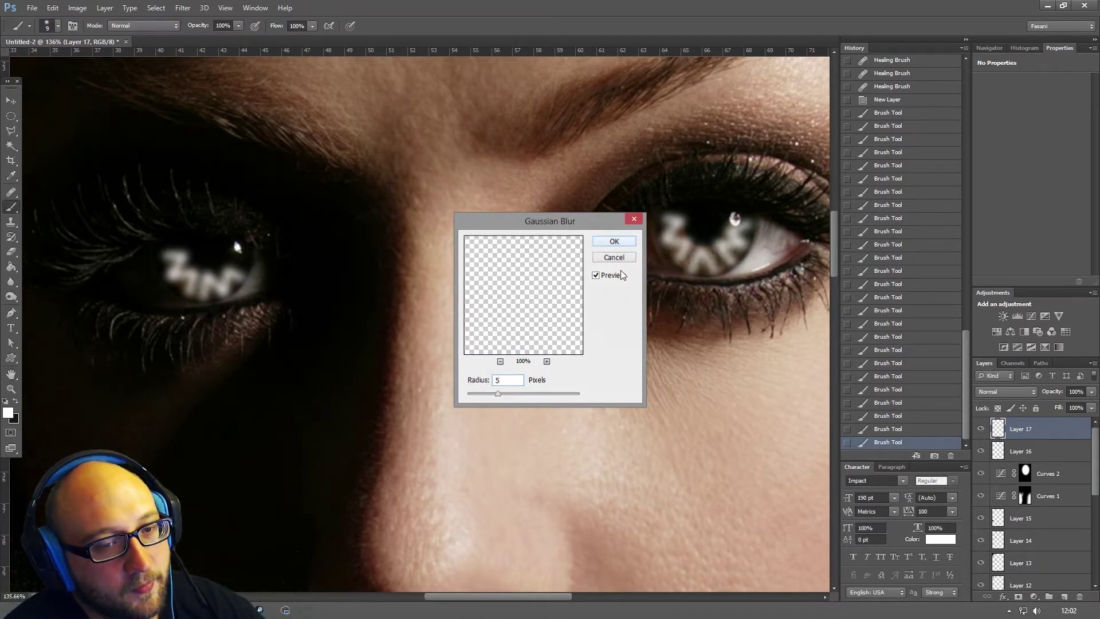
left_click(615, 241)
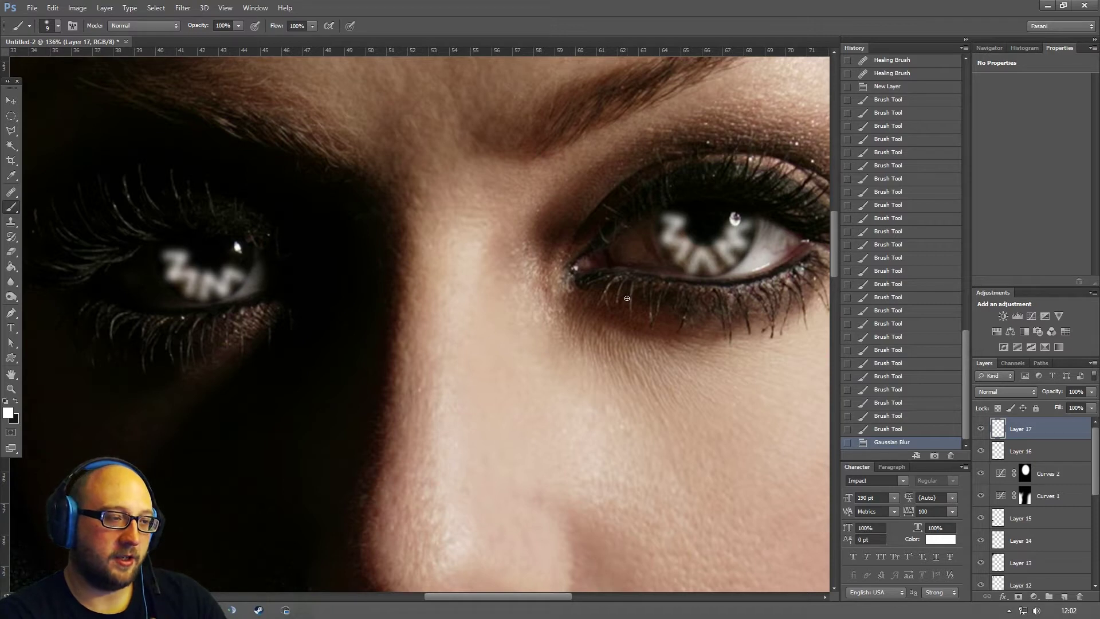
- Try out different blending modes for the blurred strokes on Layer 17 and set the layer to Overlay
left_click(1006, 392)
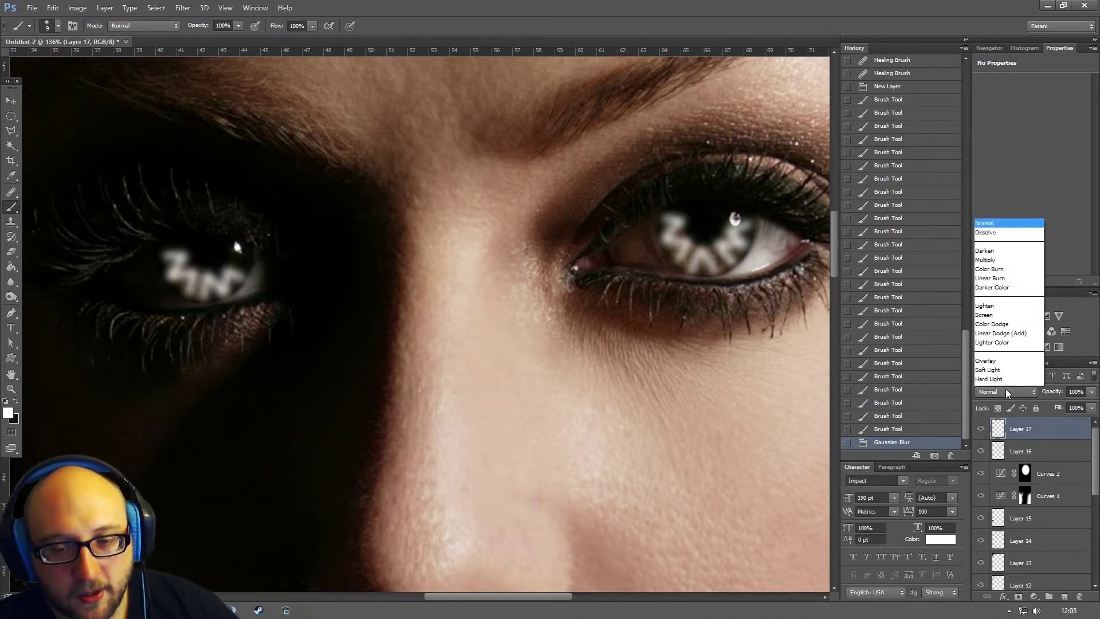
left_click(1003, 380)
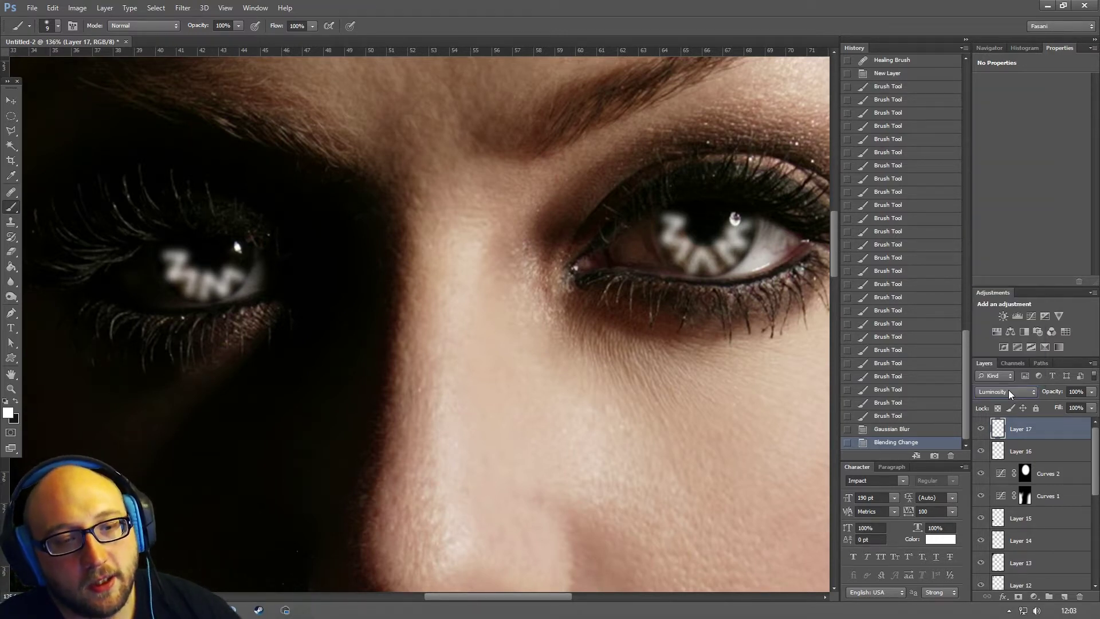
key("Up")
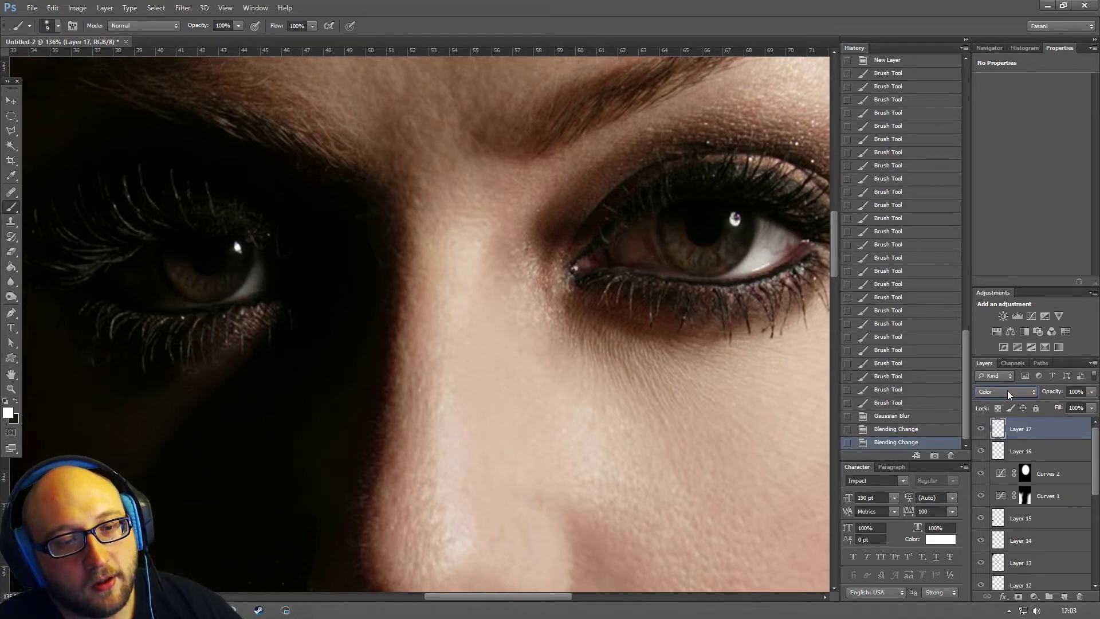
key("Up")
key("Up")
key("Up")
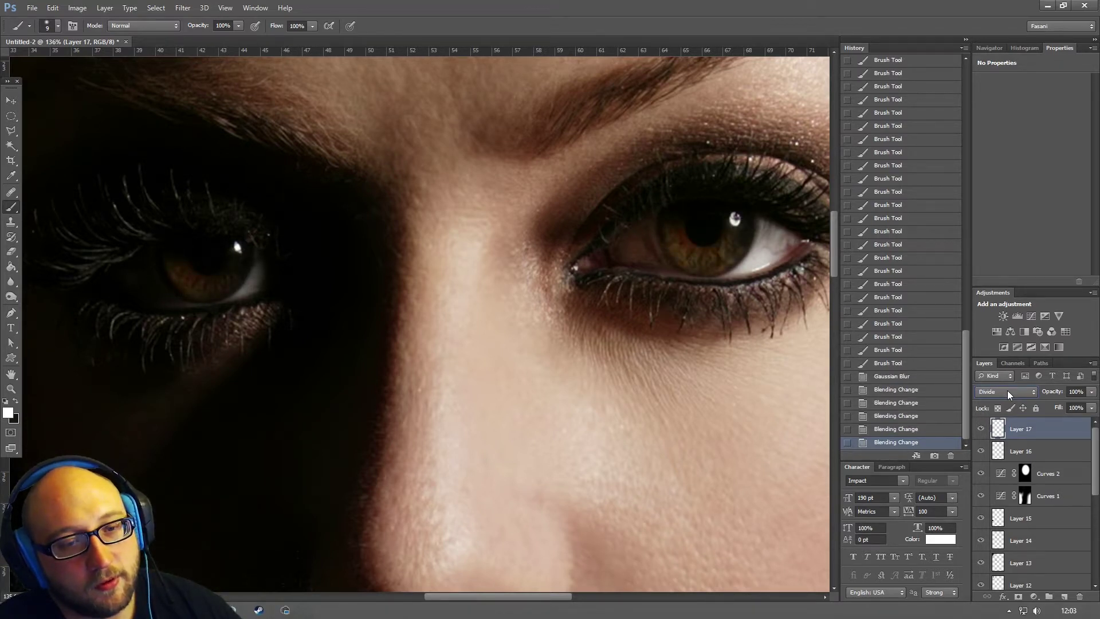
key("Up")
key("Up")
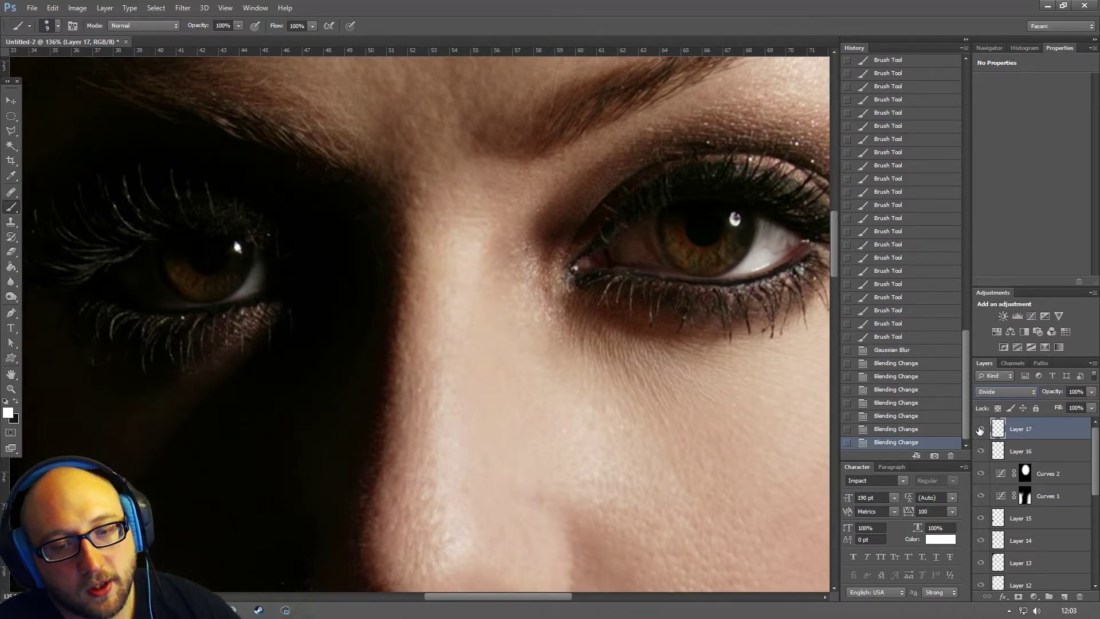
left_click(1012, 392)
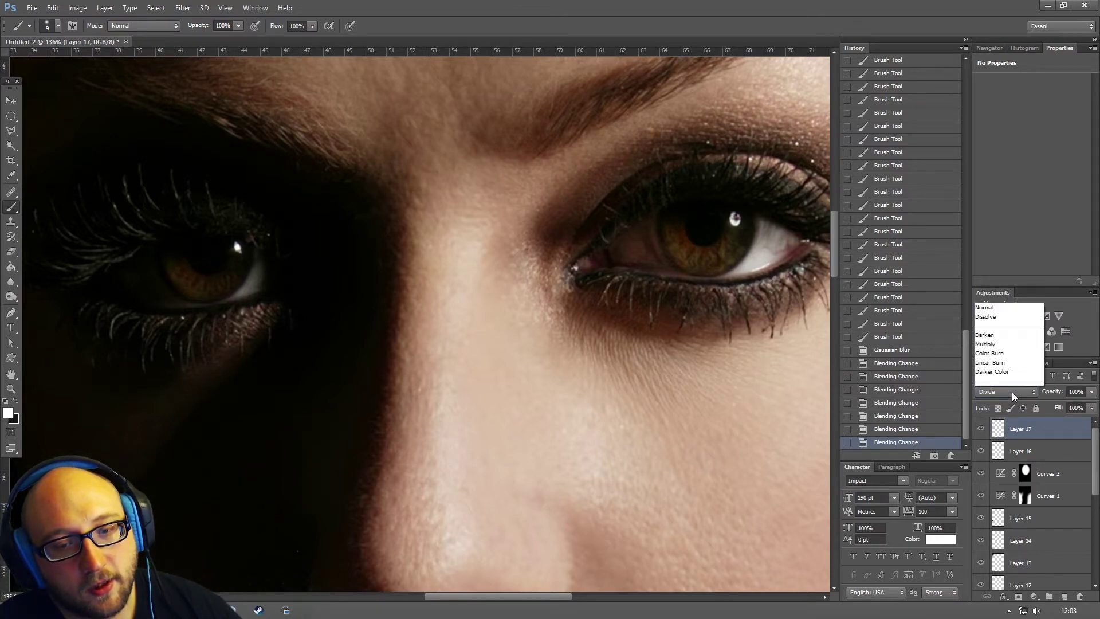
left_click(1012, 393)
key("Up")
key("Up")
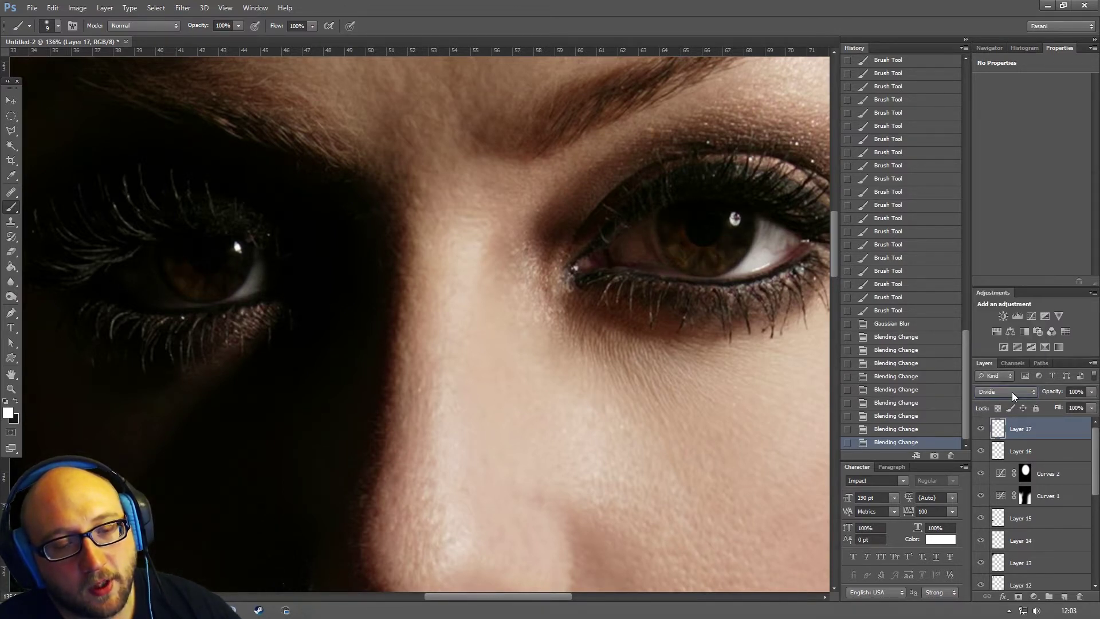
key("Down")
key("Up")
key("Up")
key("Up")
key("Up")
key("Up")
key("Up")
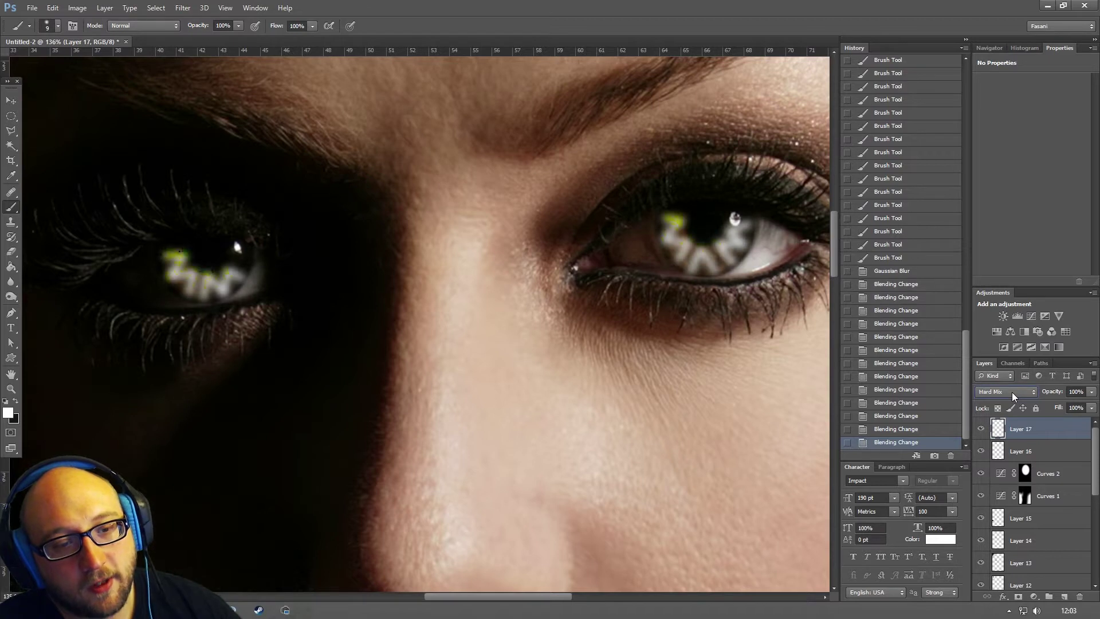
key("Up")
key("Up")
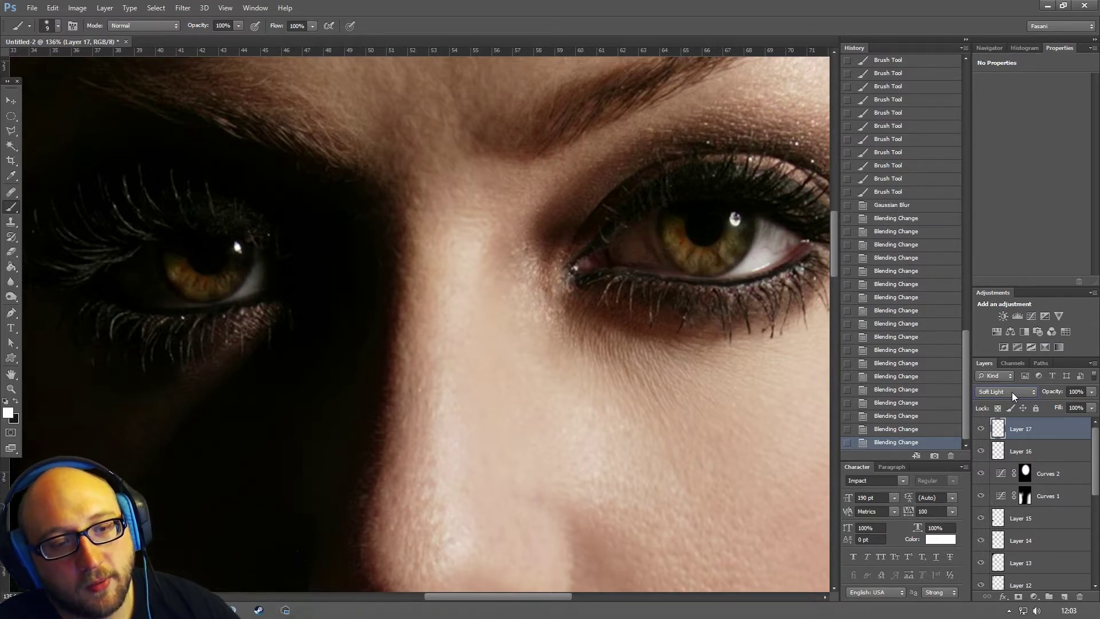
key("Up")
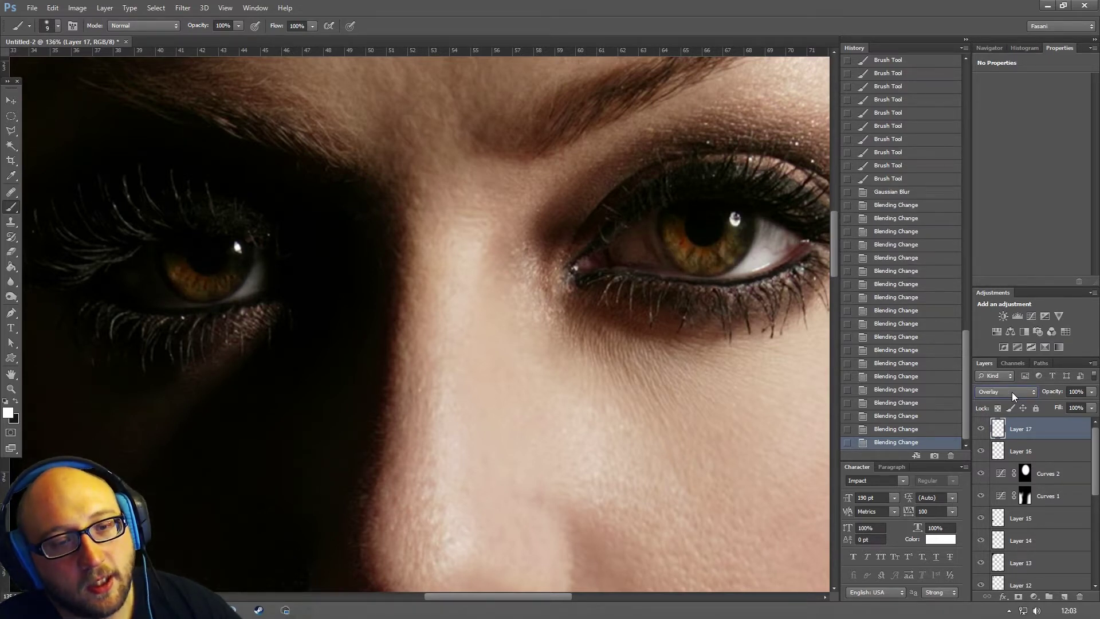
key("Down")
key("Down")
key("Up")
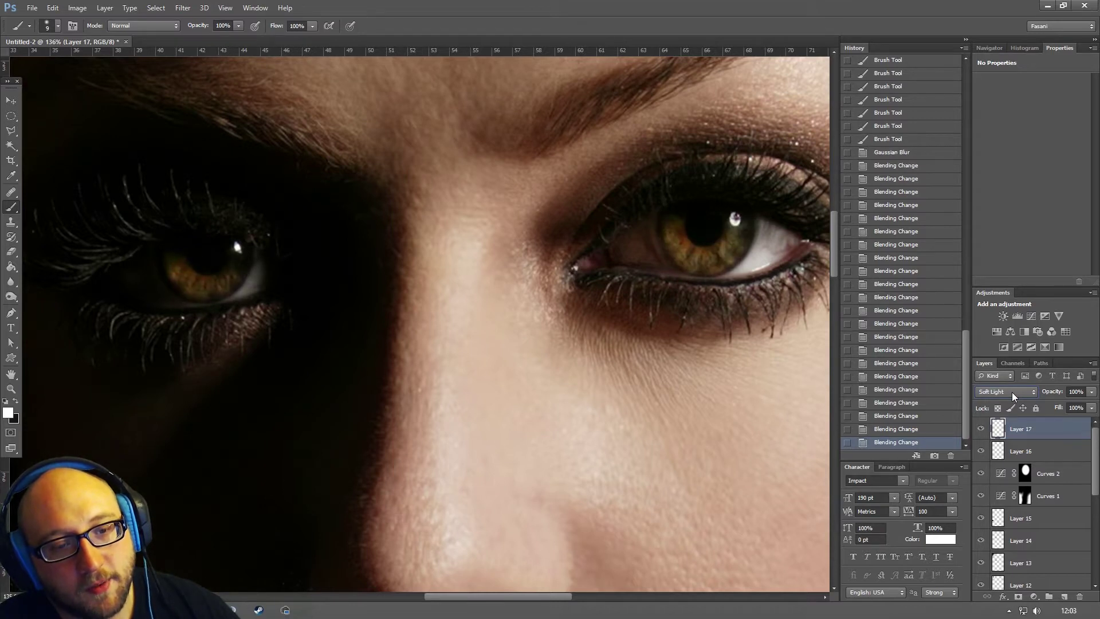
key("Up")
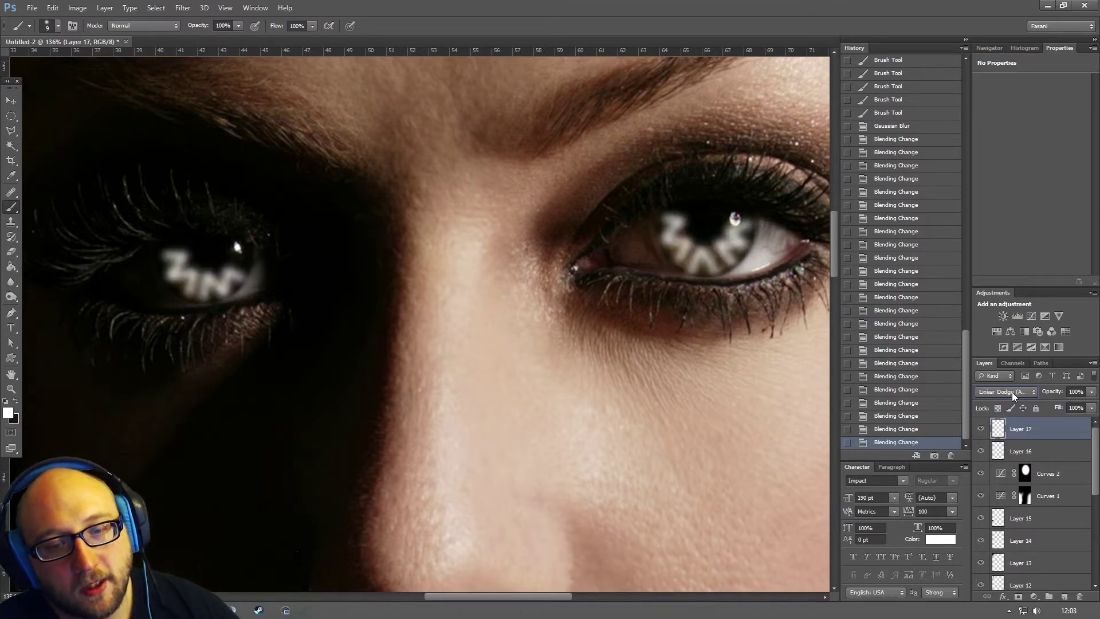
key("Up")
key("Up")
key("Up")
key("Up")
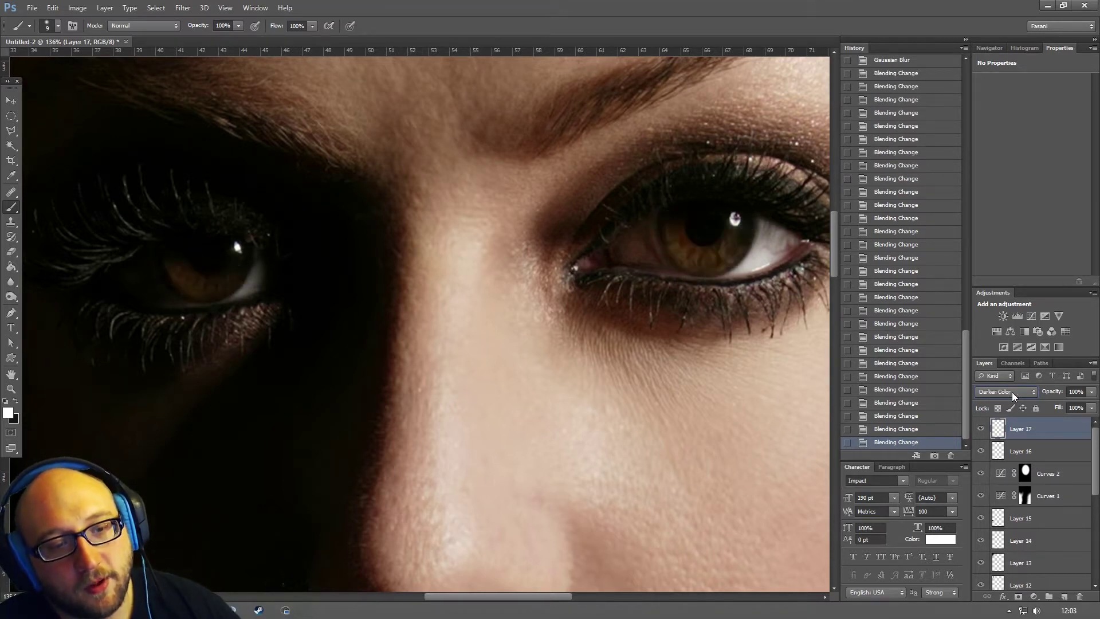
key("Up")
key("Up")
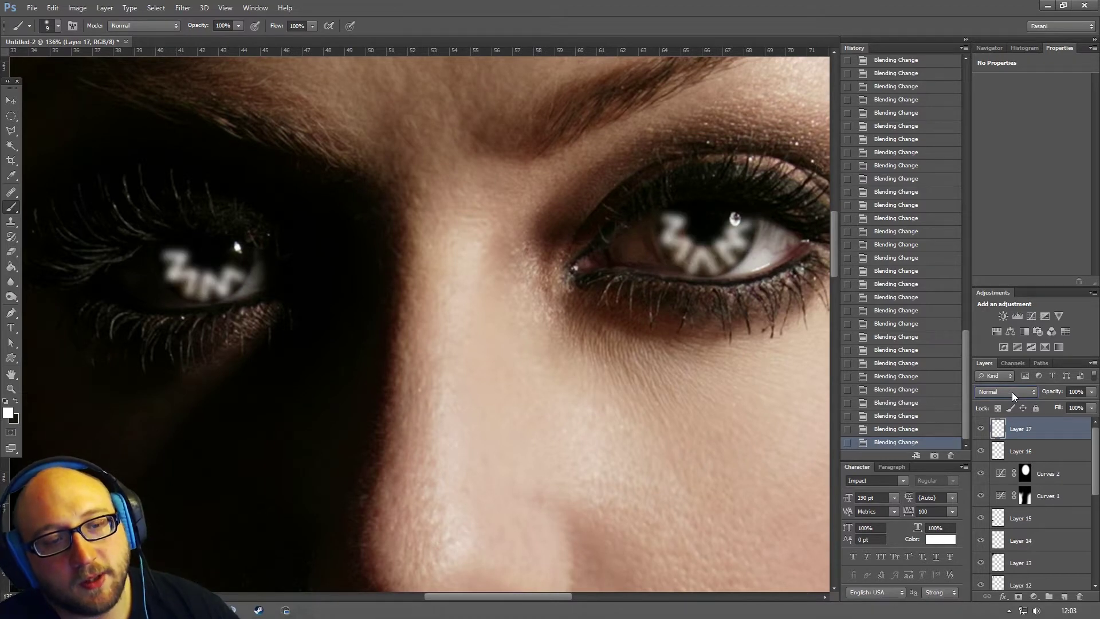
key("Down")
key("Down")
key("Down")
key("Down")
key("Down")
key("Down")
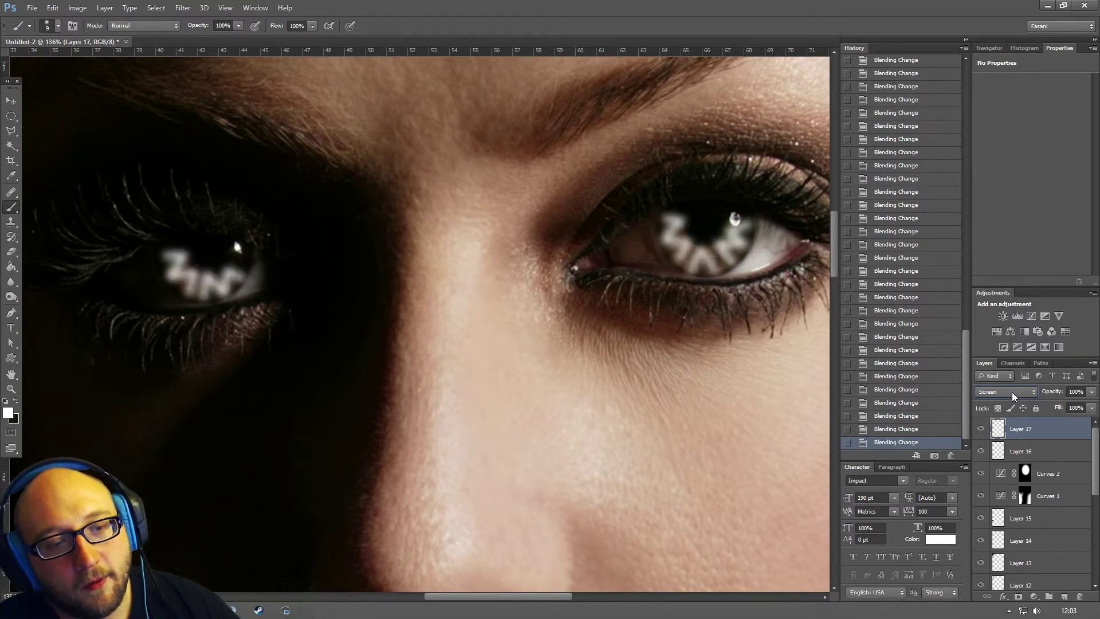
key("Down")
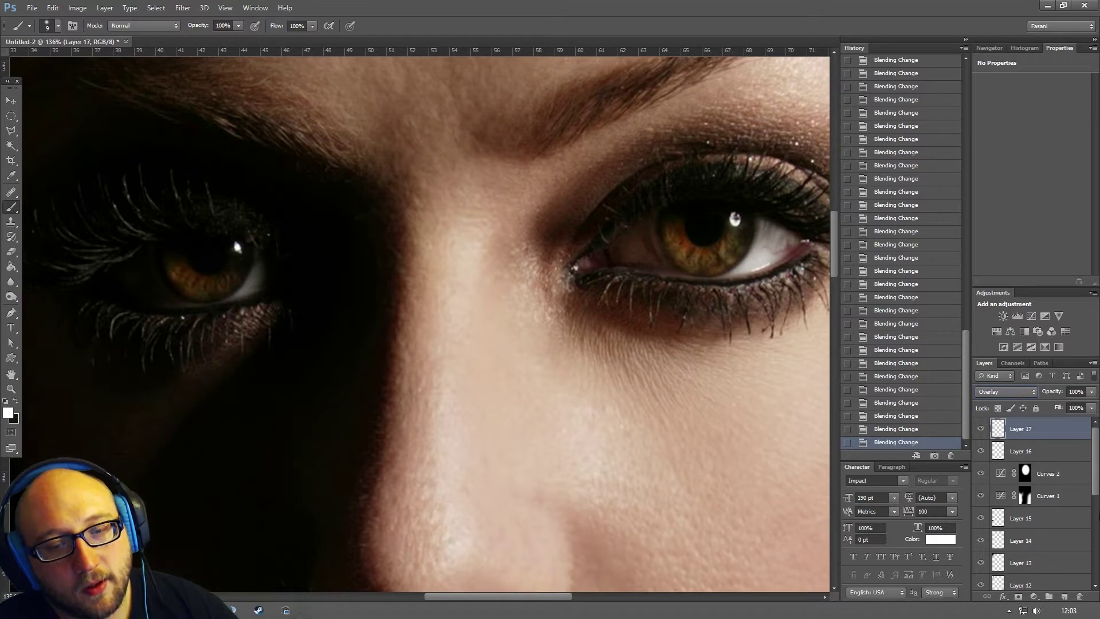
- Compare the irises with and without the Overlay strokes by toggling Layer 17's visibility
left_click(982, 428)
left_click(983, 429)
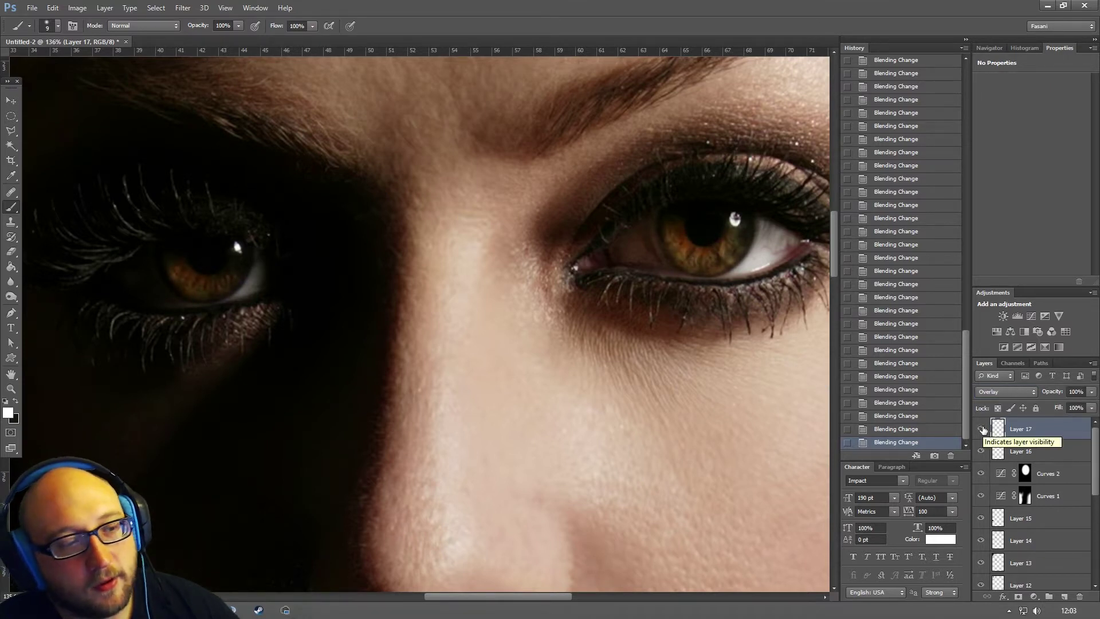
left_click(983, 429)
left_click(983, 429)
left_click(982, 430)
left_click(982, 430)
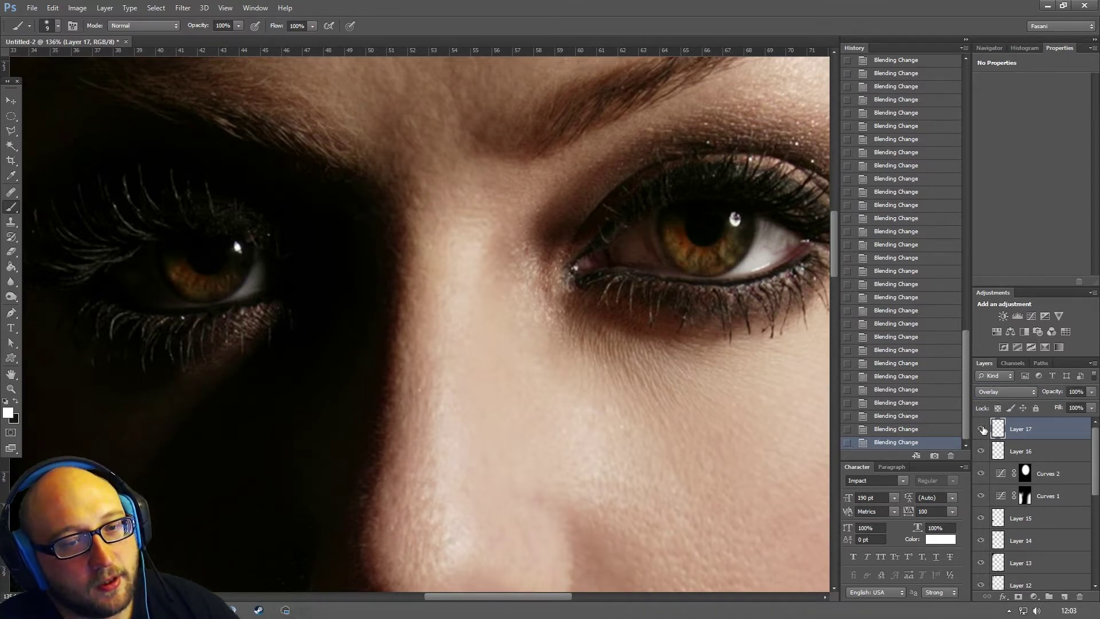
left_click(982, 429)
left_click(983, 429)
left_click(983, 429)
left_click(982, 430)
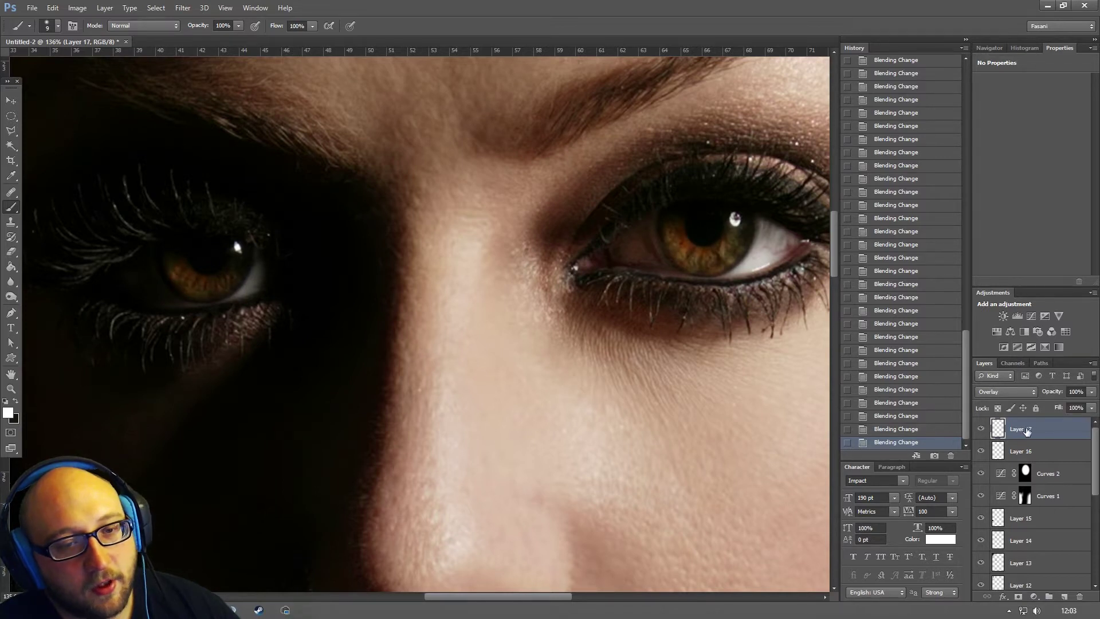
- Reduce Layer 17's opacity to 60% and compare the eyes with the layer hidden and shown
left_click(1077, 392)
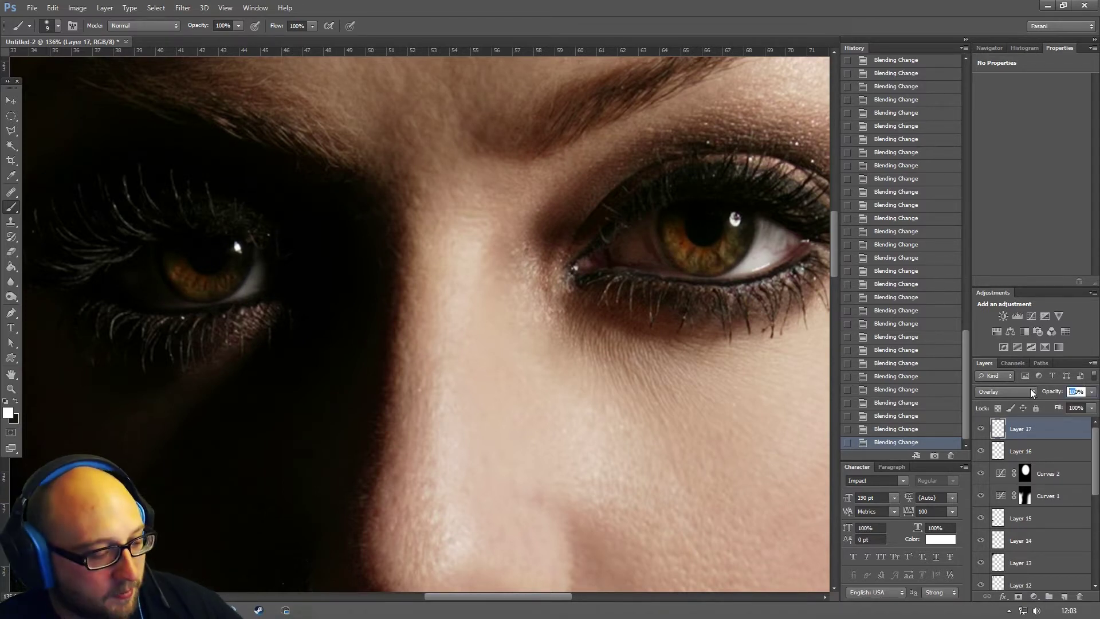
type("60")
key("Return")
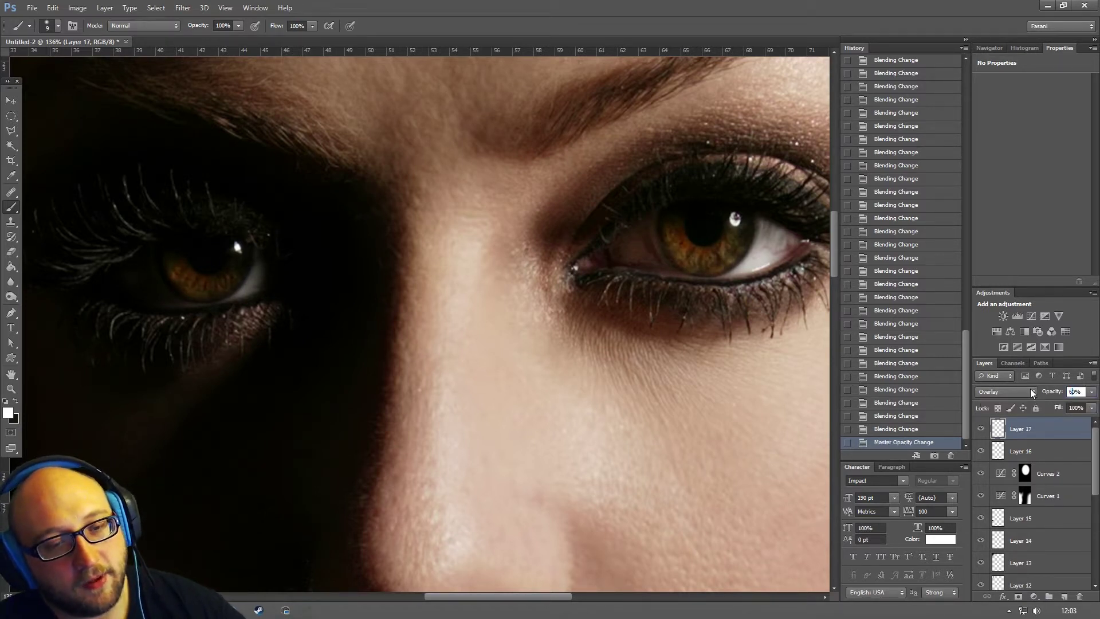
left_click(982, 429)
left_click(983, 430)
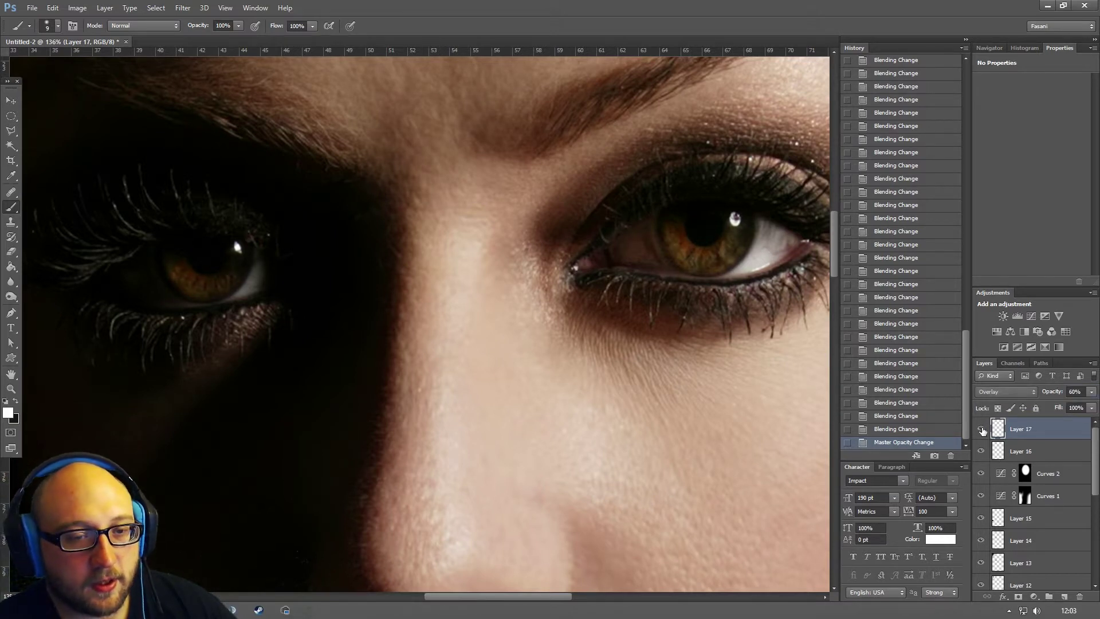
left_click(982, 429)
left_click(983, 429)
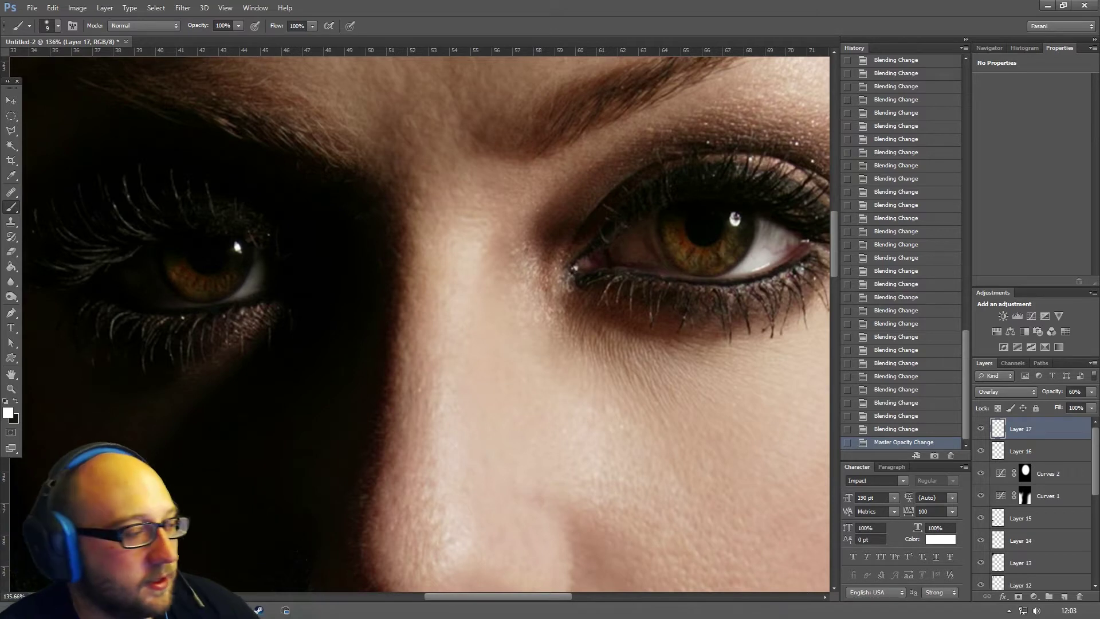
- Compare the whole face with Layer 17's iris strokes hidden and shown at 50% zoom
key("z")
right_click(316, 252)
left_click(360, 269)
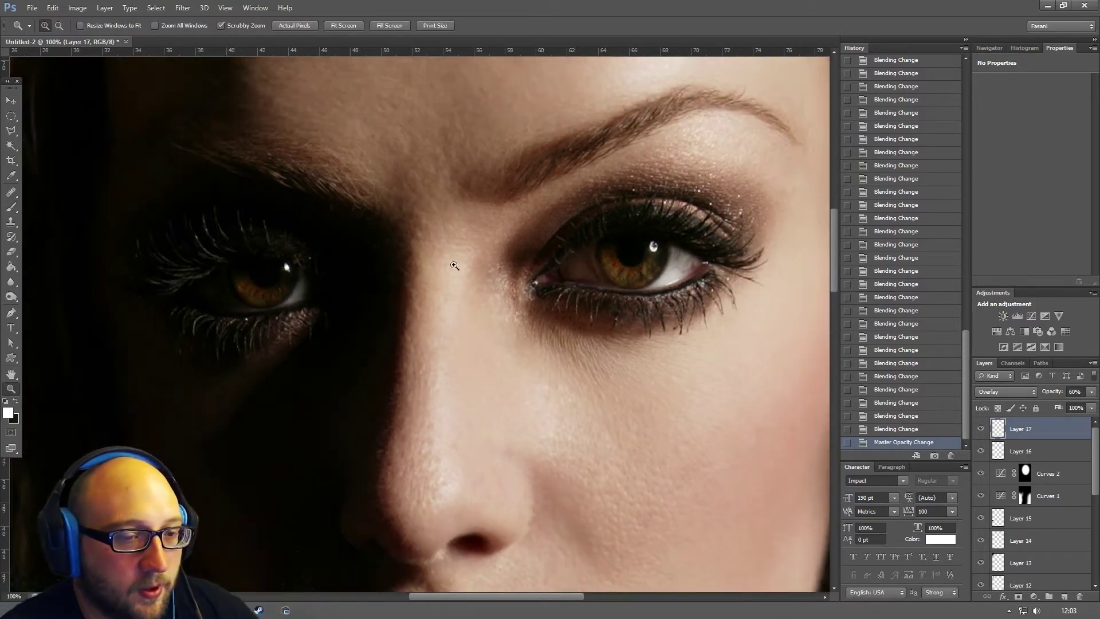
right_click(456, 264)
left_click(487, 325)
right_click(505, 285)
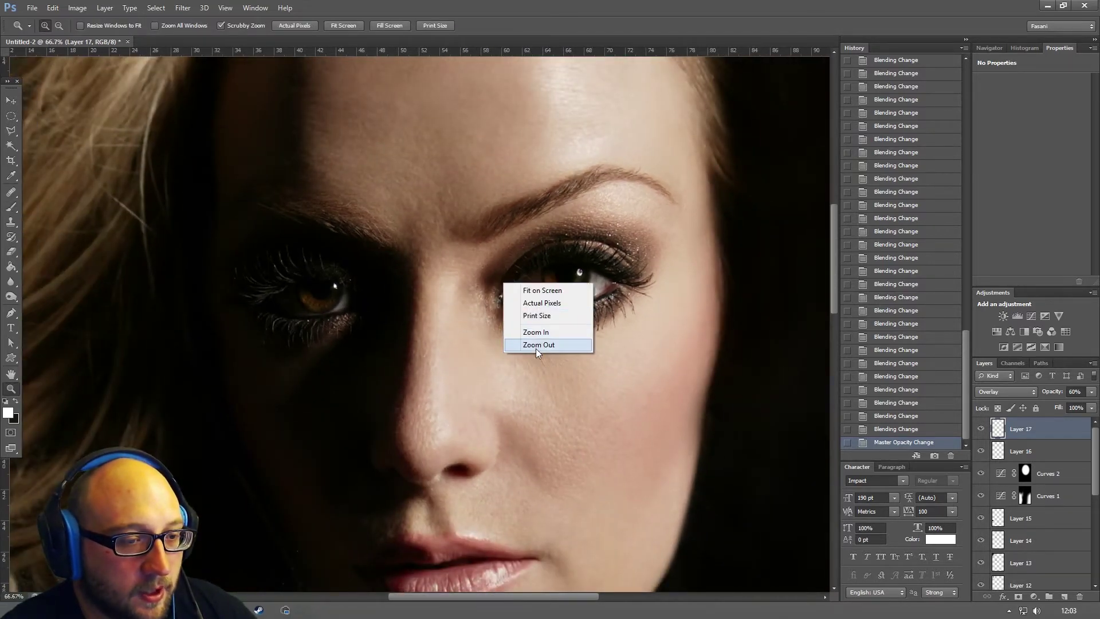
left_click(537, 345)
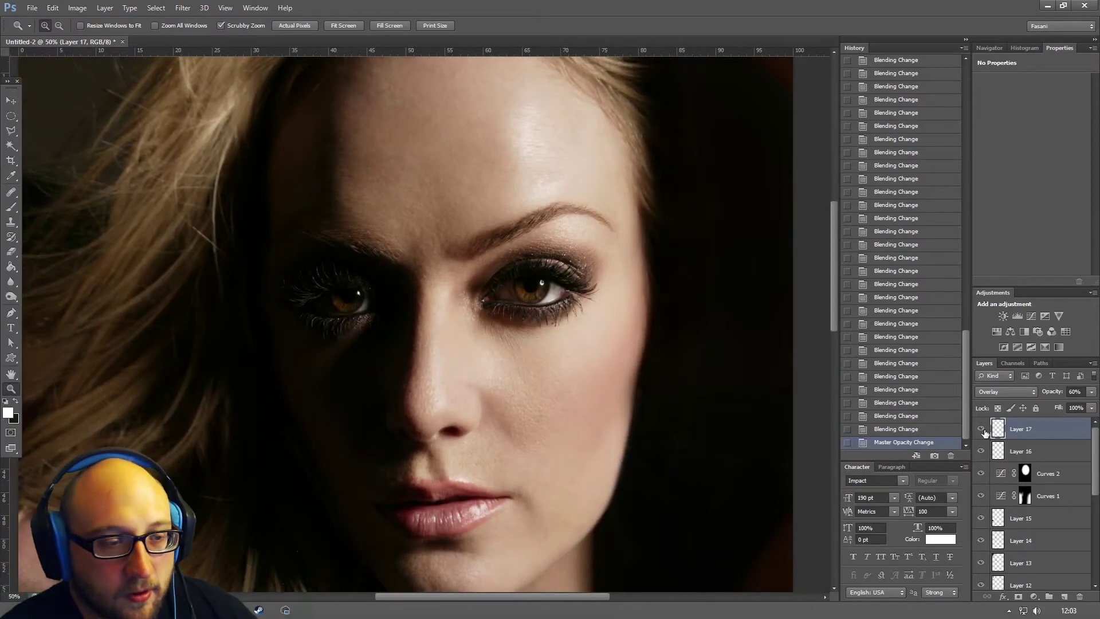
left_click(984, 430)
left_click(983, 430)
left_click(983, 429)
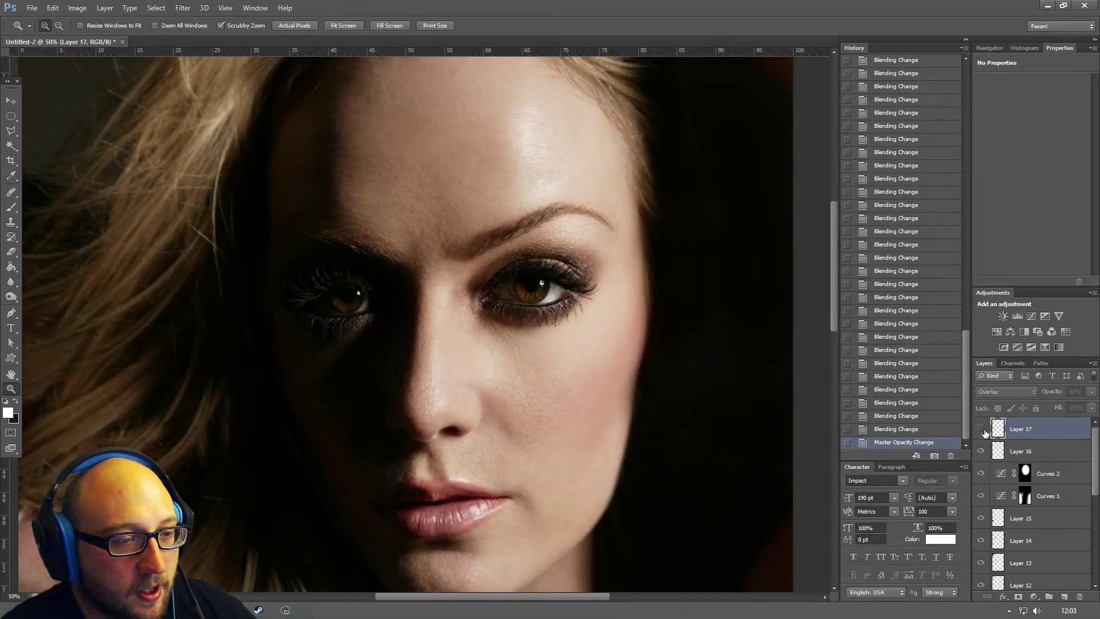
left_click(984, 430)
left_click(984, 430)
left_click(984, 430)
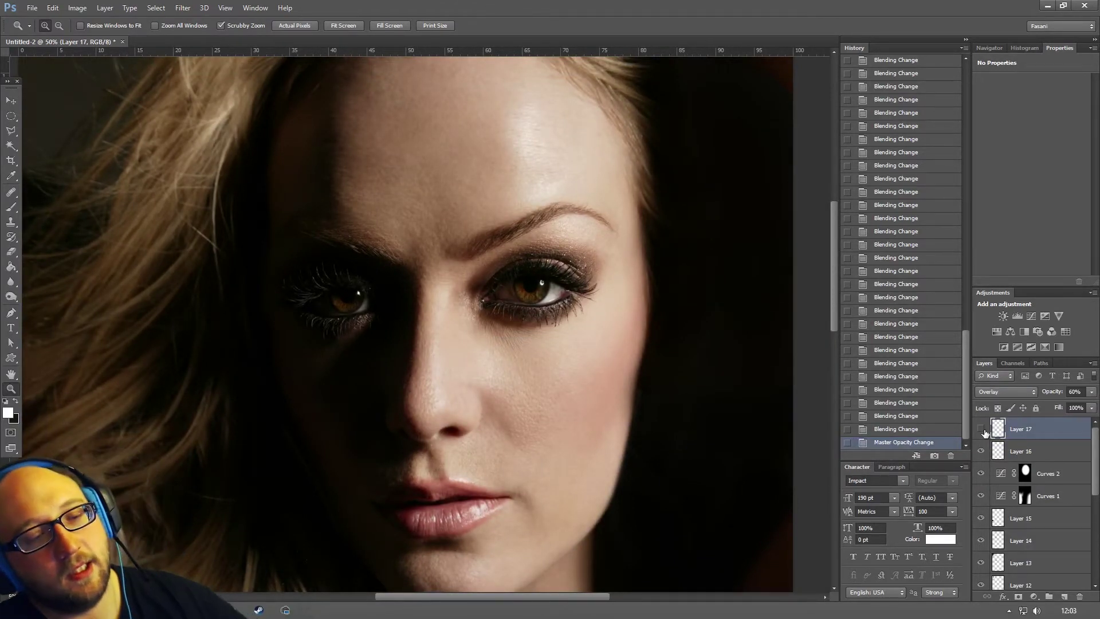
left_click(983, 430)
left_click(983, 430)
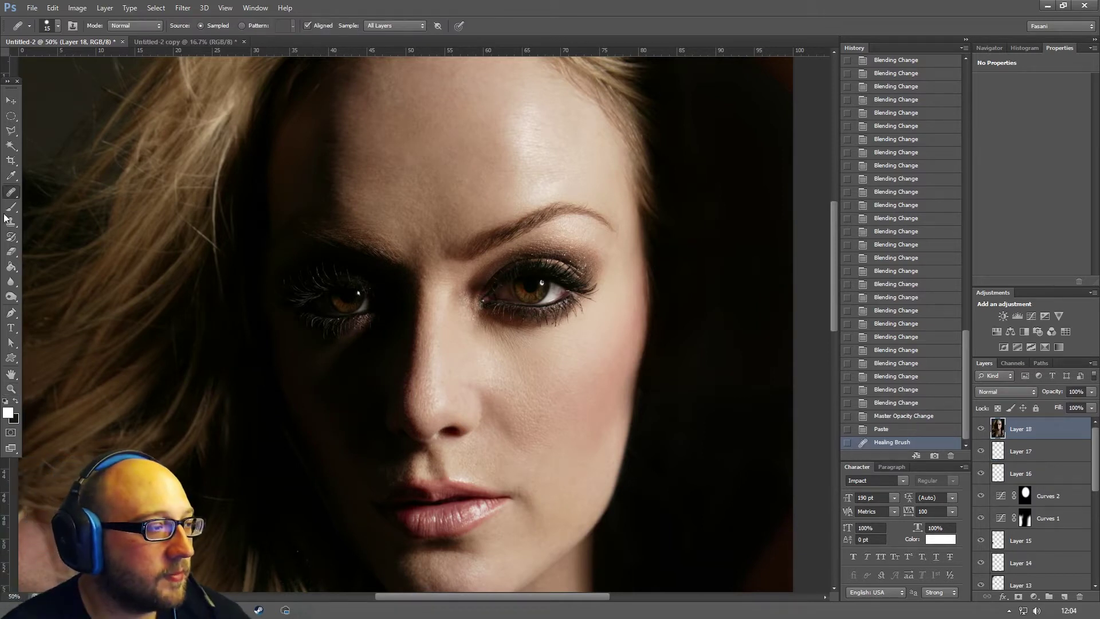
- Set up the Dodge tool with an 1100-pixel brush, the Highlights range and 10% exposure
left_click(10, 221)
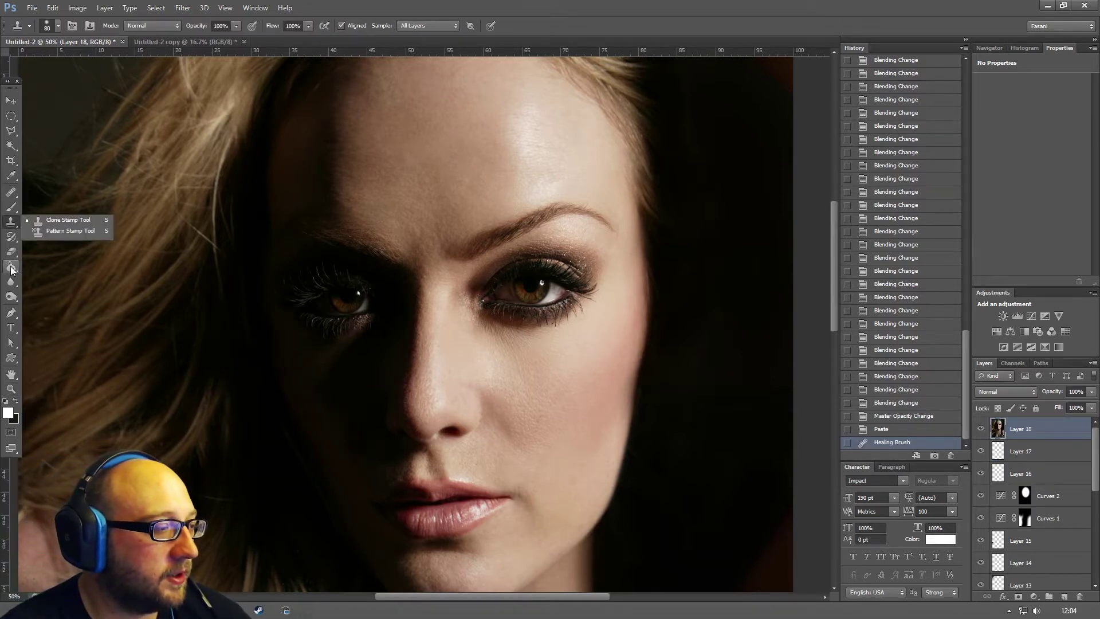
left_click(11, 297)
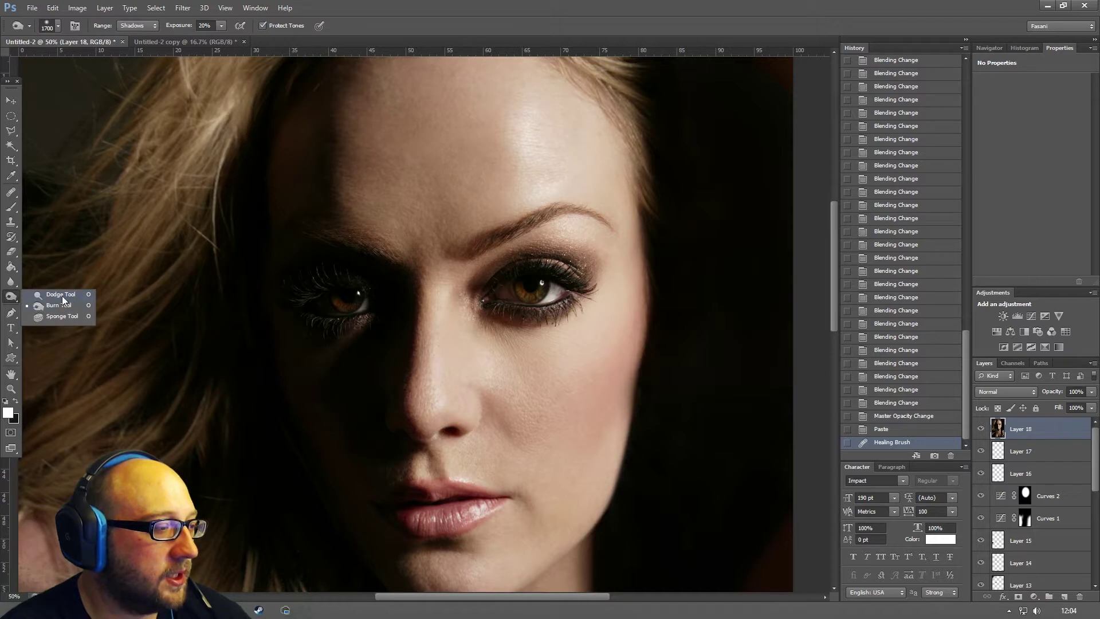
left_click(61, 294)
key("bracketright")
key("bracketright")
key("bracketright")
key("bracketright")
key("bracketright")
key("bracketright")
key("bracketright")
key("bracketright")
key("bracketright")
key("bracketright")
key("bracketright")
key("bracketright")
key("bracketright")
key("bracketright")
key("bracketright")
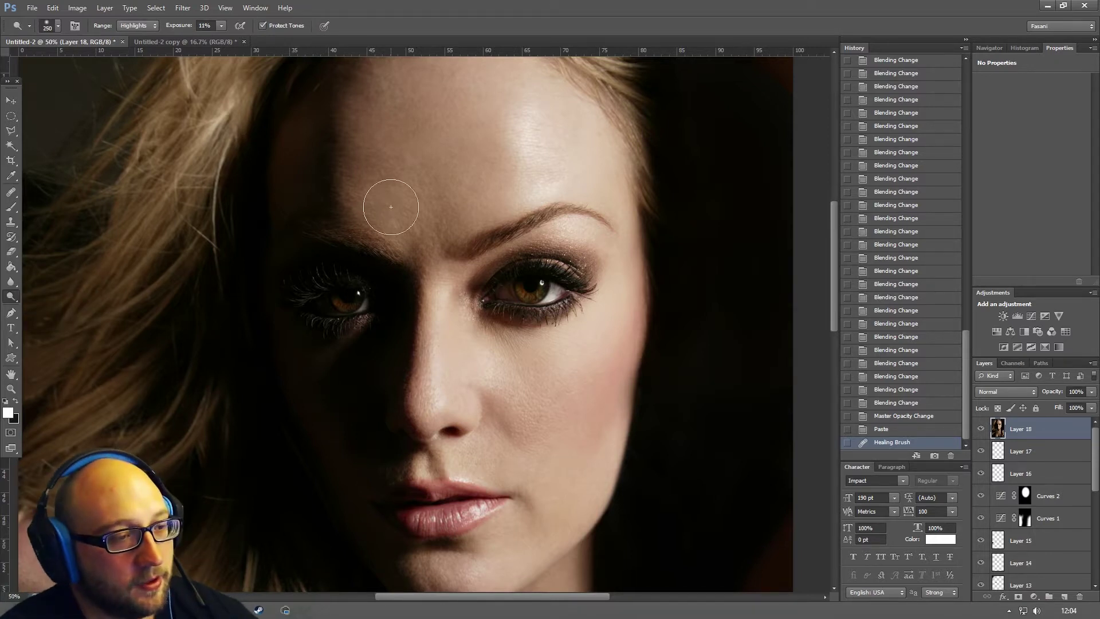
key("bracketright")
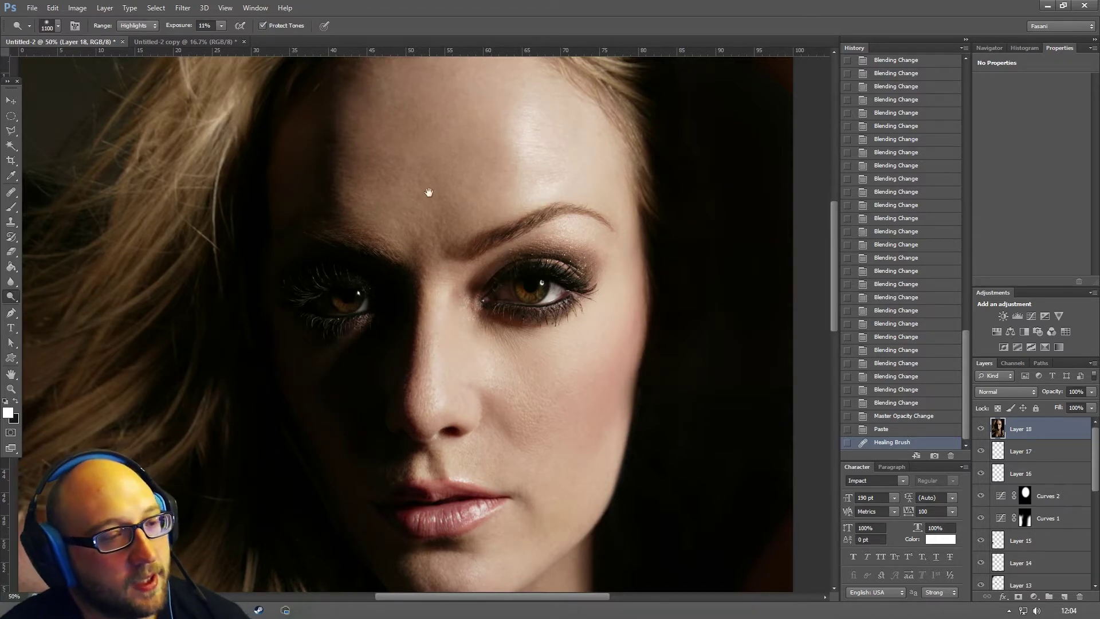
left_click_drag(430, 189, 432, 341)
left_click(203, 25)
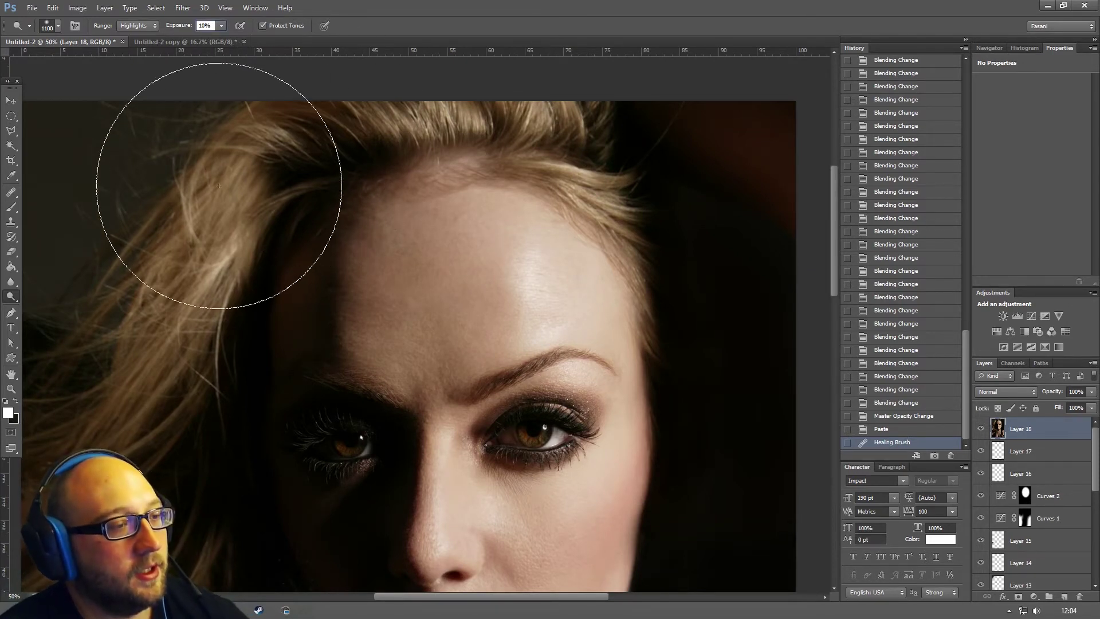
left_click(142, 26)
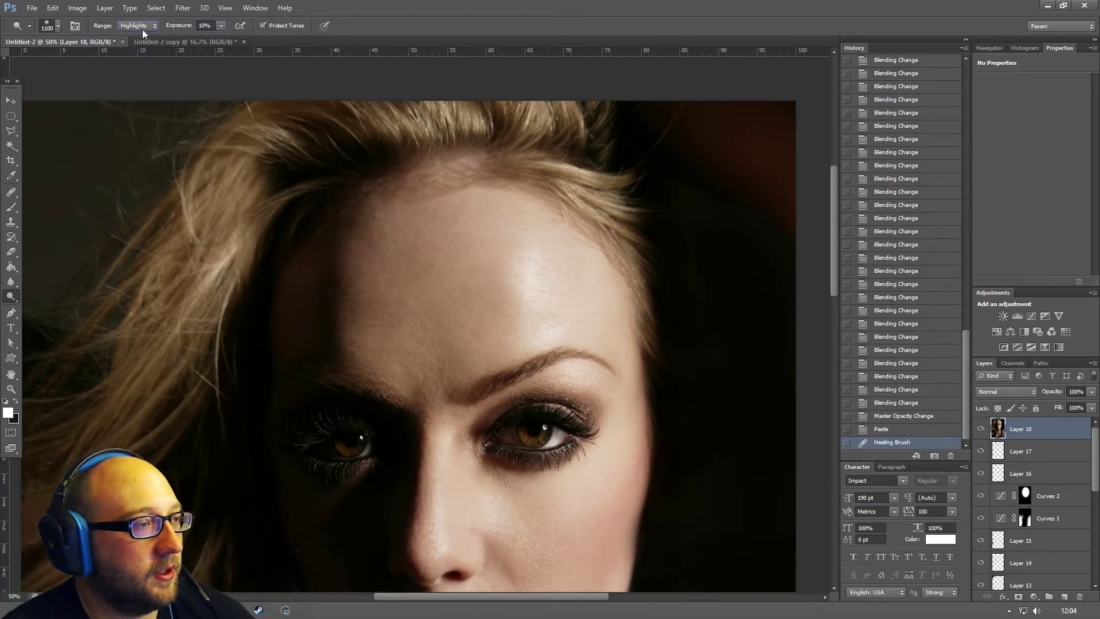
- Dodge the highlights on the forehead, nose, cheek and chin of the portrait on Layer 18
key("ctrl+minus")
key("ctrl+minus")
key("ctrl+minus")
key("ctrl+minus")
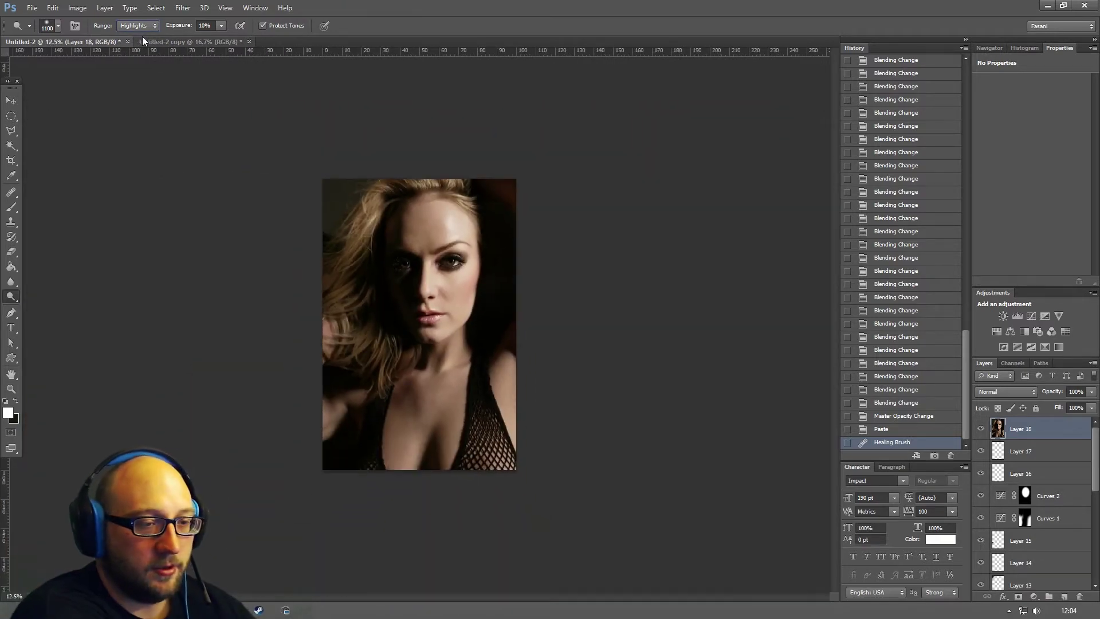
key("ctrl+plus")
key("ctrl+plus")
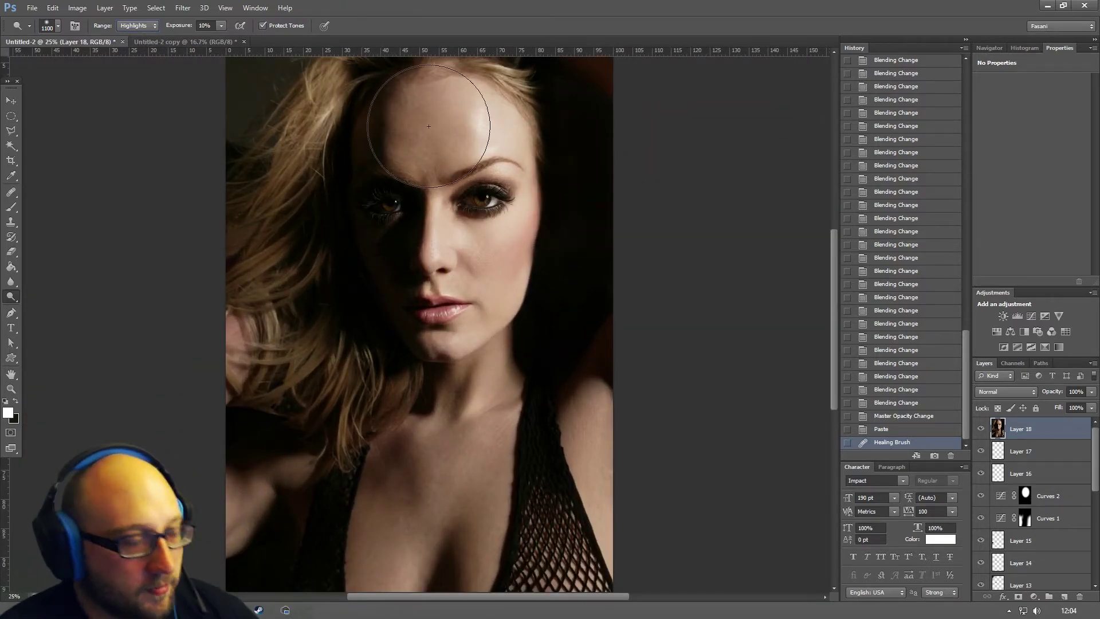
mouse_move(429, 126)
left_mouse_down()
mouse_move(444, 145)
mouse_move(466, 89)
mouse_move(412, 158)
mouse_move(427, 178)
left_mouse_up()
mouse_move(458, 219)
left_mouse_down()
mouse_move(440, 244)
mouse_move(429, 239)
mouse_move(487, 258)
left_mouse_up()
left_click_drag(472, 338, 467, 344)
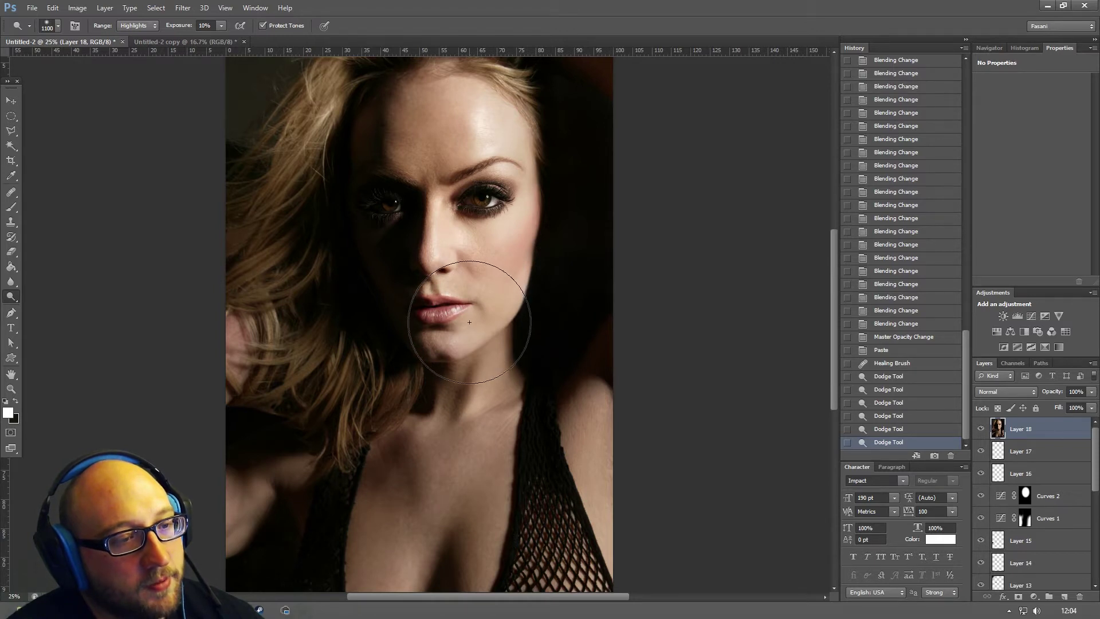
mouse_move(492, 118)
left_mouse_down()
mouse_move(504, 92)
mouse_move(510, 114)
left_mouse_up()
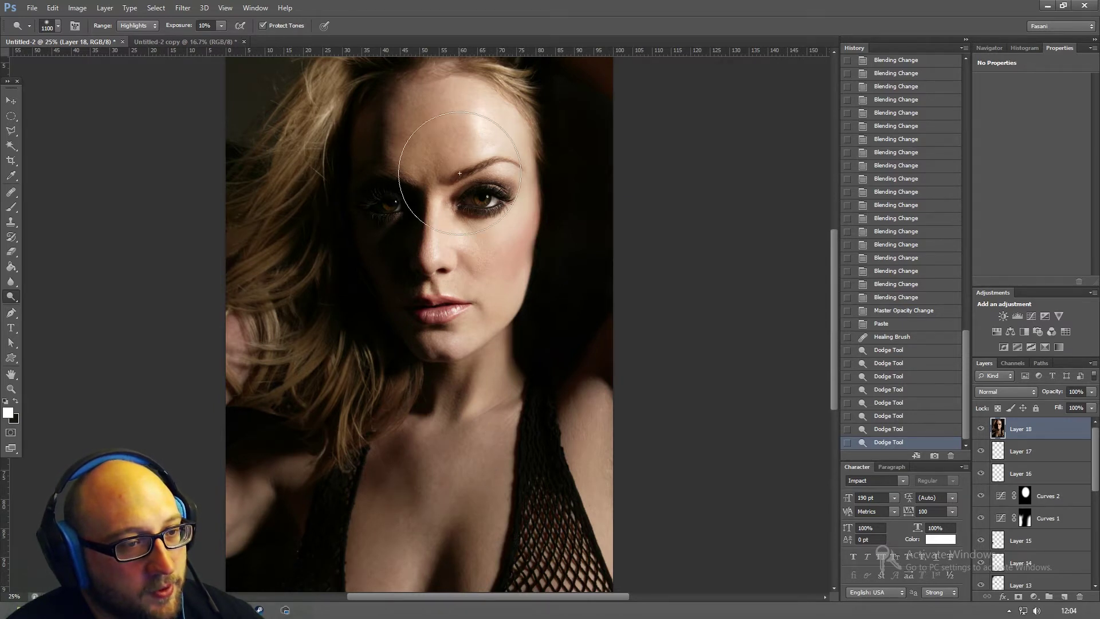
- Darken the shadows around both eyes with the Burn tool at 20% exposure, reducing the brush to 300 pixels, and compare the last stroke
right_click(11, 299)
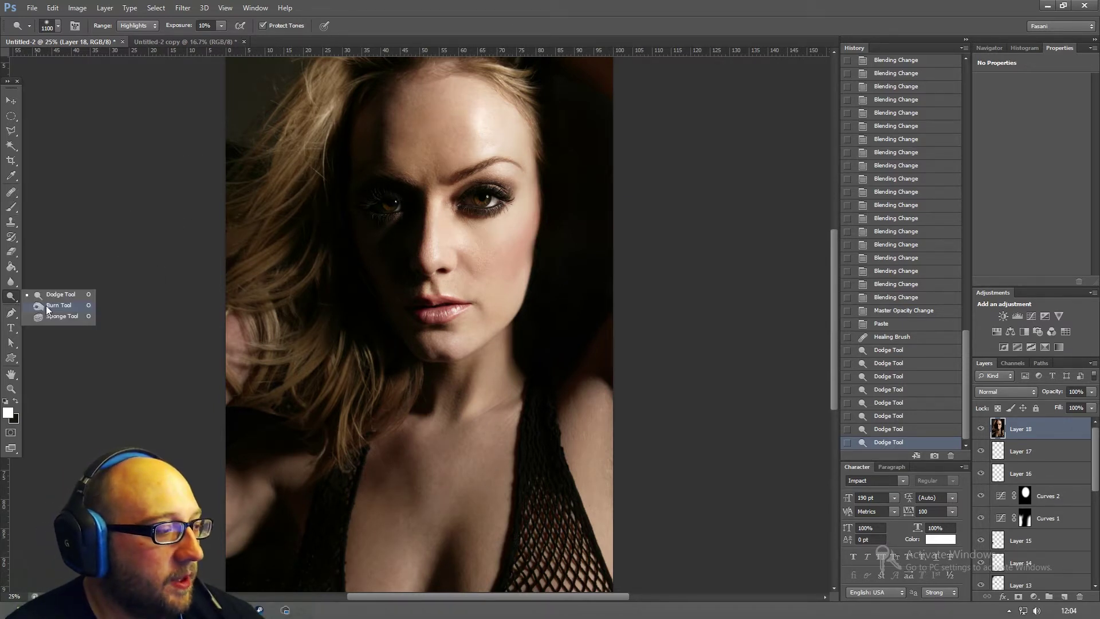
left_click(48, 306)
key("bracketleft")
key("bracketleft")
key("bracketleft")
key("bracketleft")
key("bracketleft")
key("bracketleft")
key("bracketleft")
key("bracketleft")
key("bracketleft")
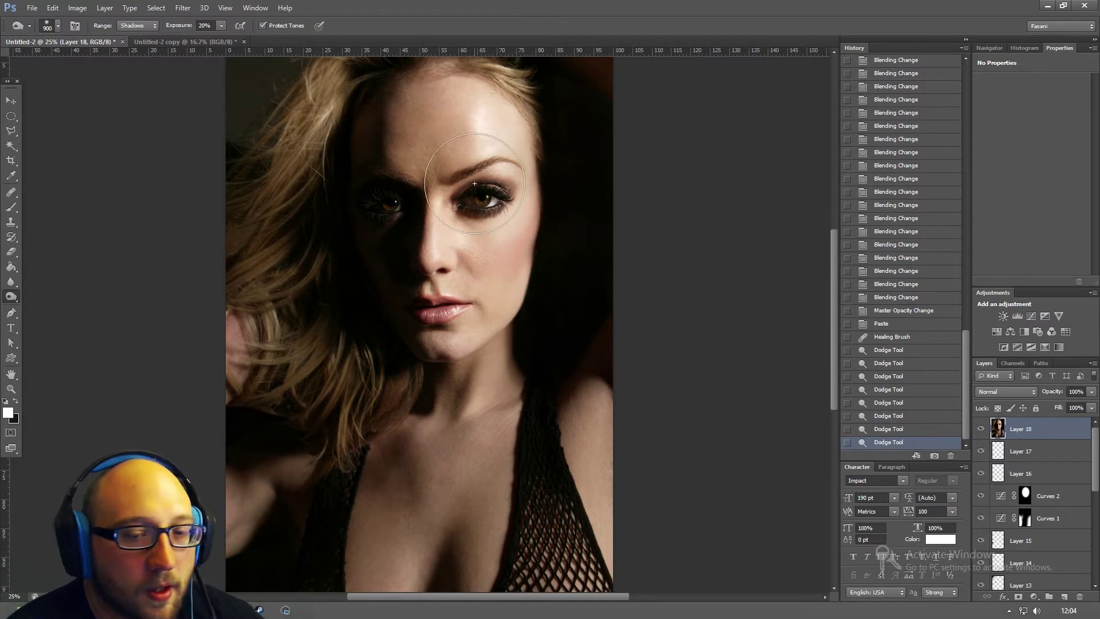
mouse_move(445, 196)
left_mouse_down()
mouse_move(505, 172)
mouse_move(527, 192)
left_mouse_up()
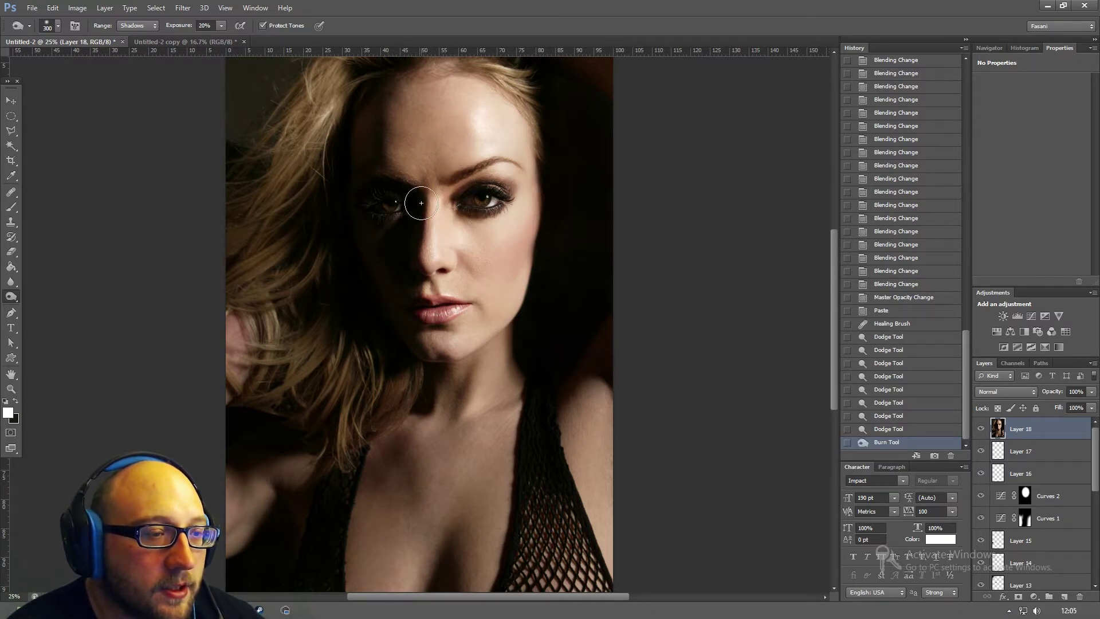
left_click_drag(476, 216, 502, 214)
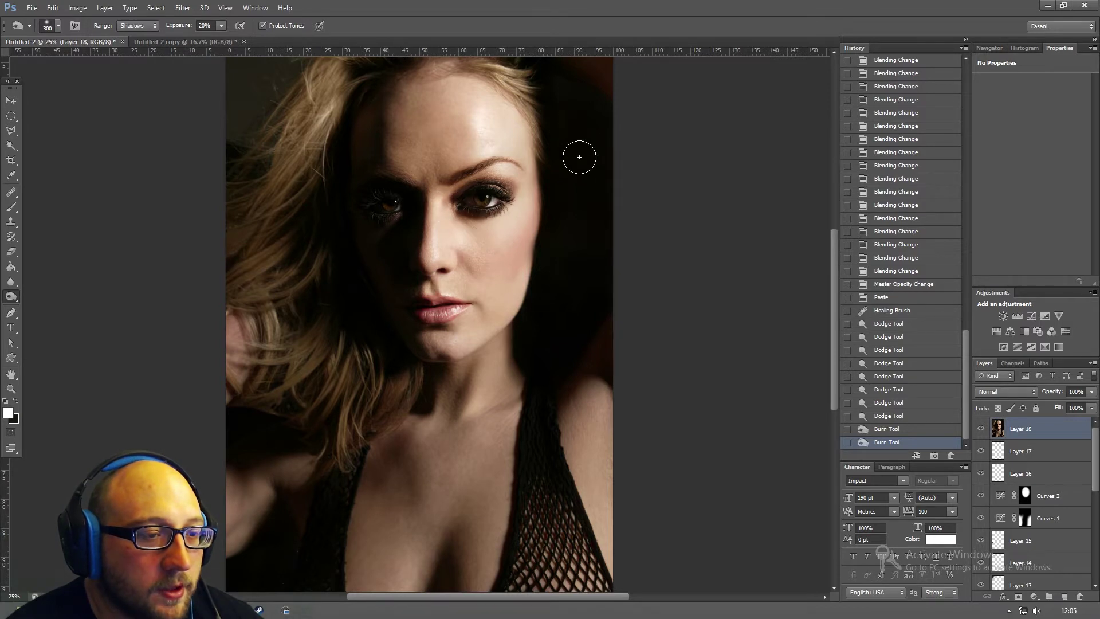
left_click(887, 431)
key("ctrl+z")
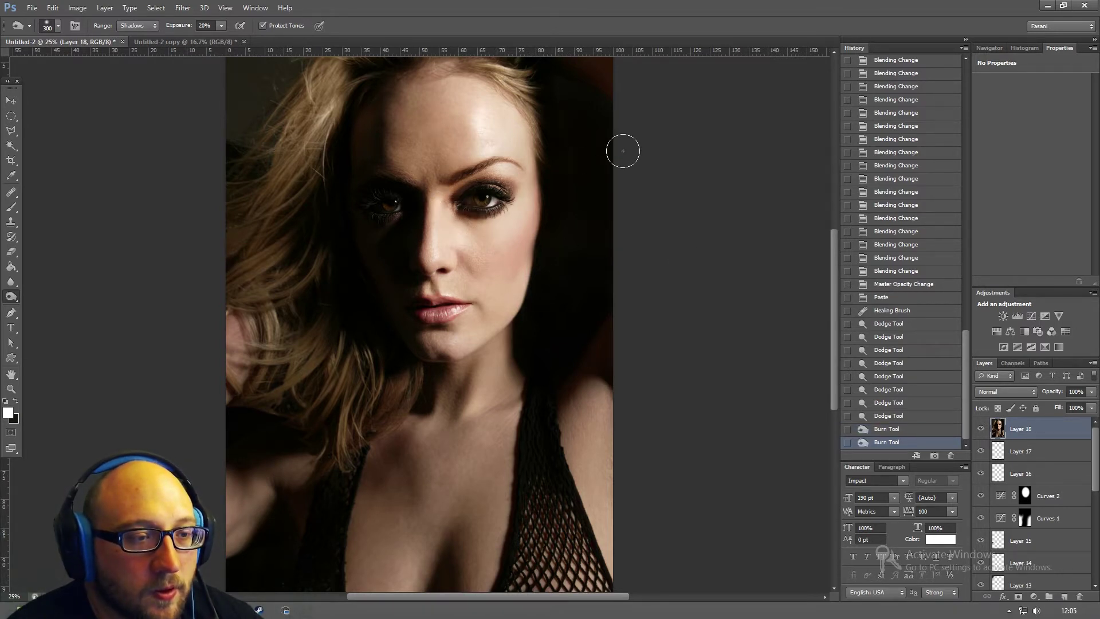
- Enlarge the Burn brush to 1600 pixels and darken the shadows across the chest and lower part of the portrait
key("bracketright")
key("bracketright")
key("bracketright")
key("bracketright")
key("bracketright")
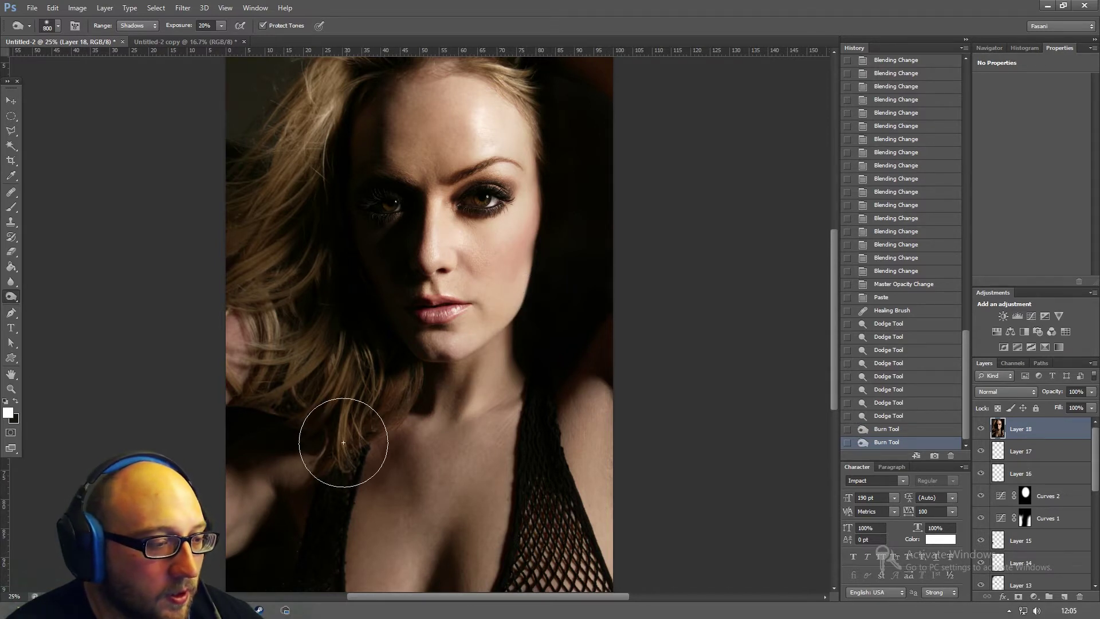
key("bracketright")
key("bracketright")
key("bracketright")
key("bracketright")
key("bracketright")
key("bracketright")
key("bracketright")
key("bracketright")
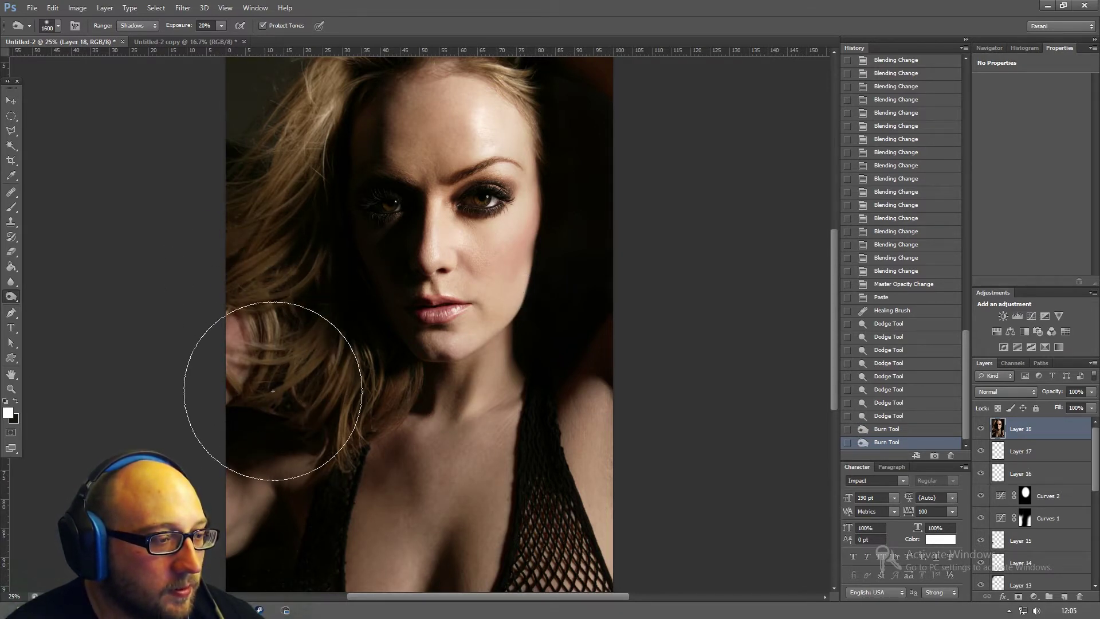
left_click_drag(401, 550, 481, 470)
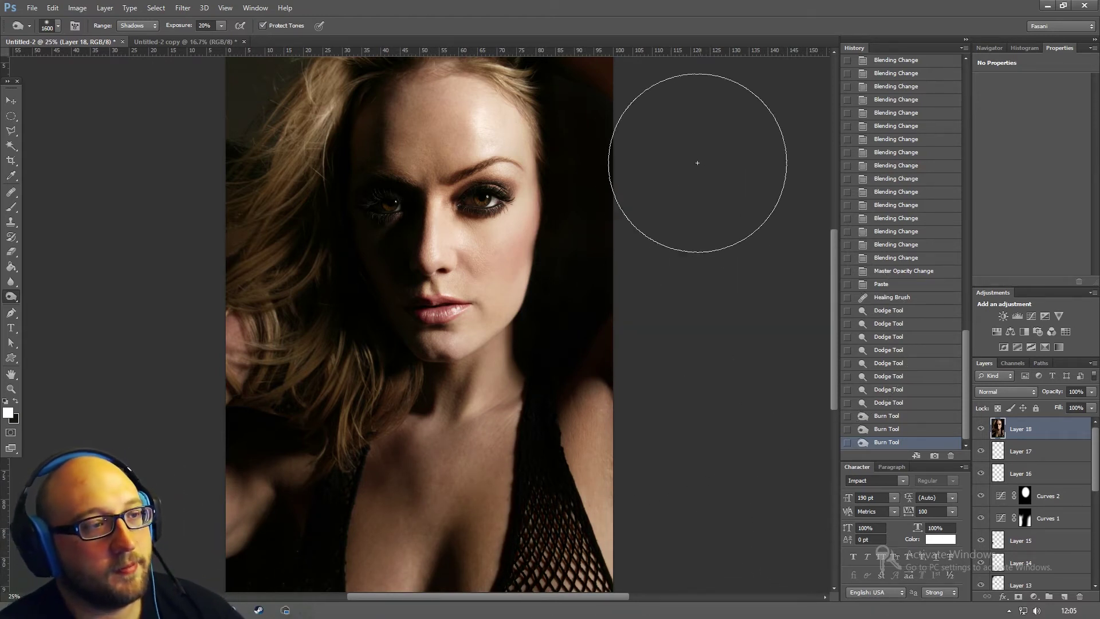
- Burn the shadows in the photo's upper background and in the long hair beside the face
left_click_drag(703, 191, 773, 338)
mouse_move(698, 200)
left_mouse_down()
mouse_move(388, 136)
mouse_move(258, 166)
left_mouse_up()
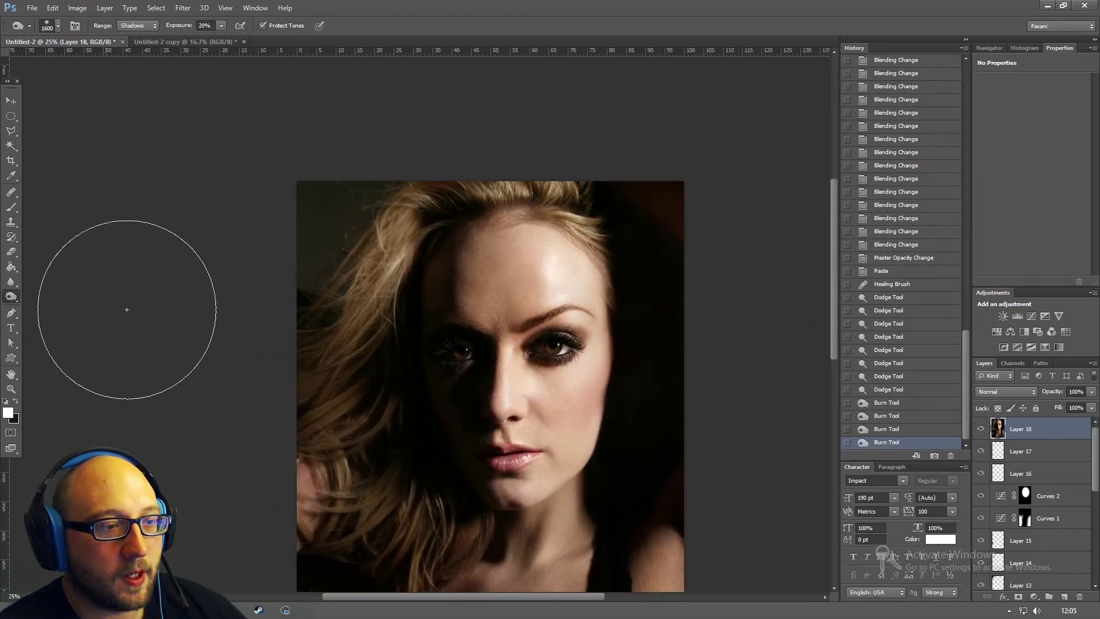
left_click_drag(342, 297, 321, 378)
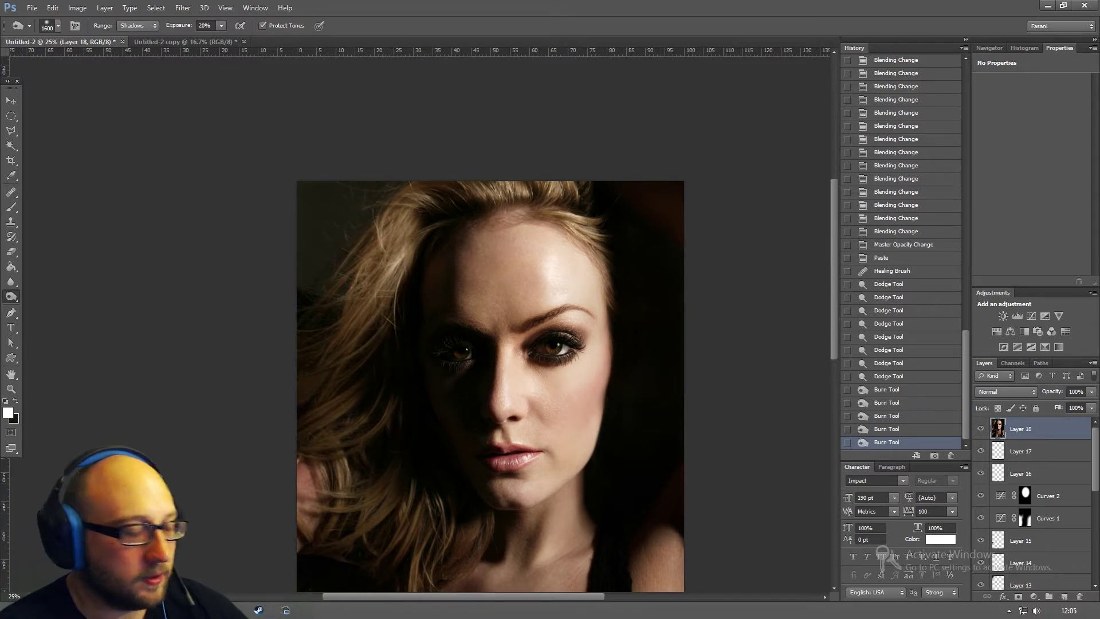
- Compare the full portrait with the dodged and burned Layer 18 hidden and shown
key("ctrl+minus")
key("ctrl+minus")
key("ctrl+plus")
key("ctrl+plus")
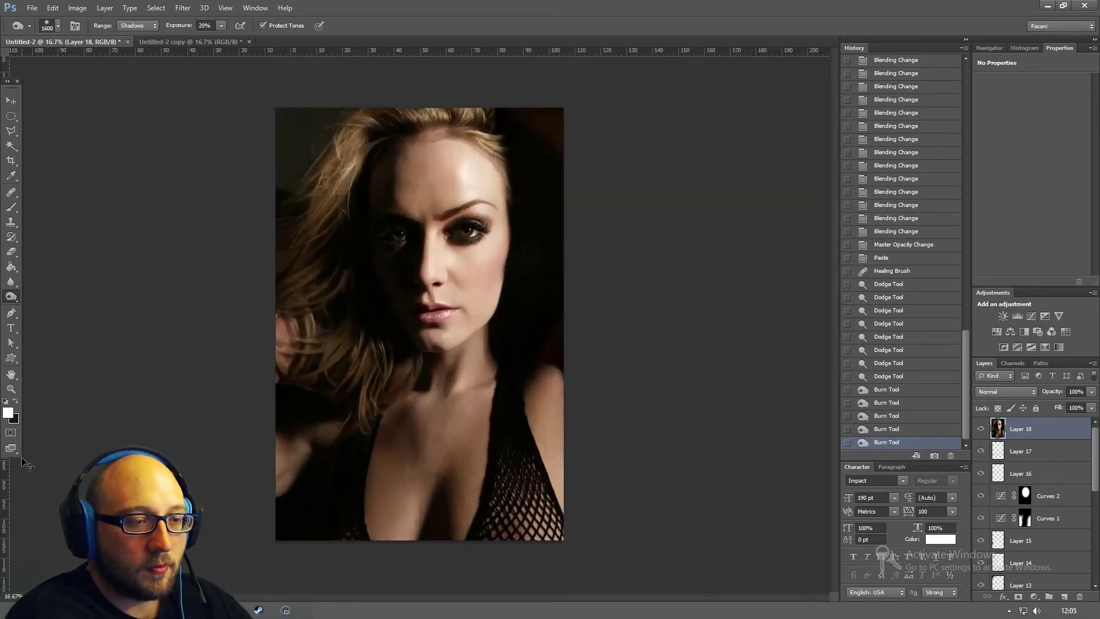
key("ctrl+minus")
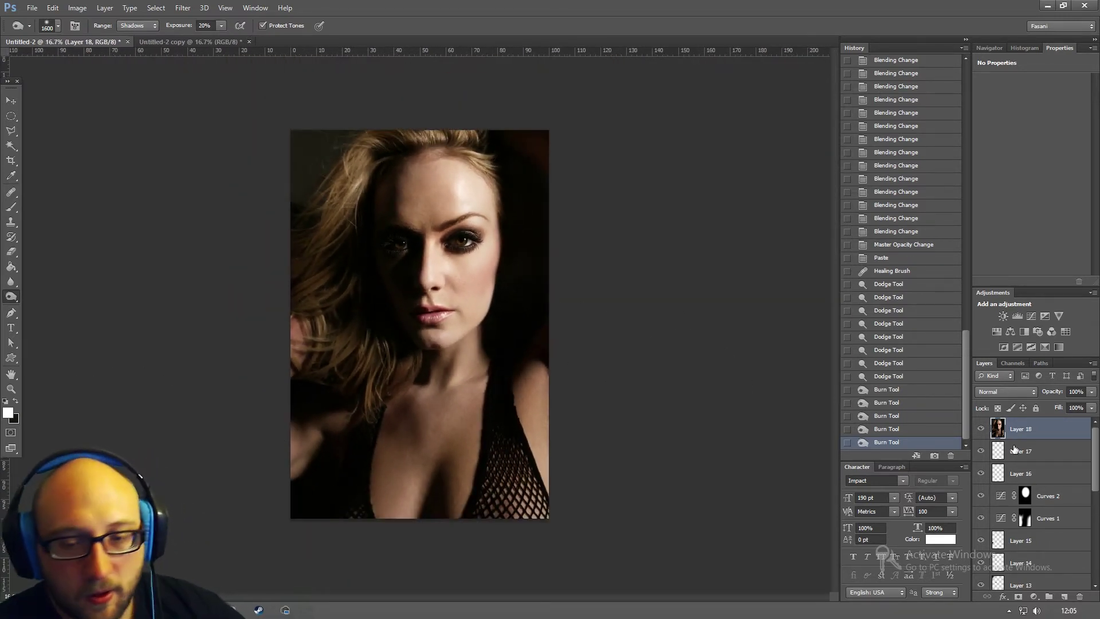
left_click(982, 429)
left_click(982, 430)
left_click(983, 429)
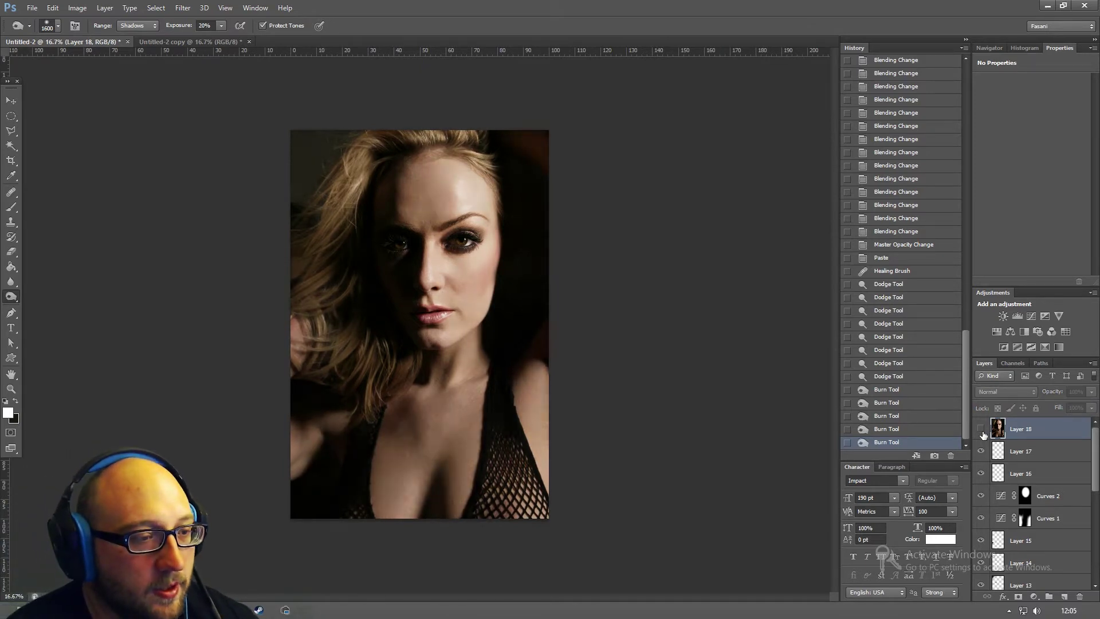
left_click(983, 431)
left_click(983, 431)
left_click(982, 430)
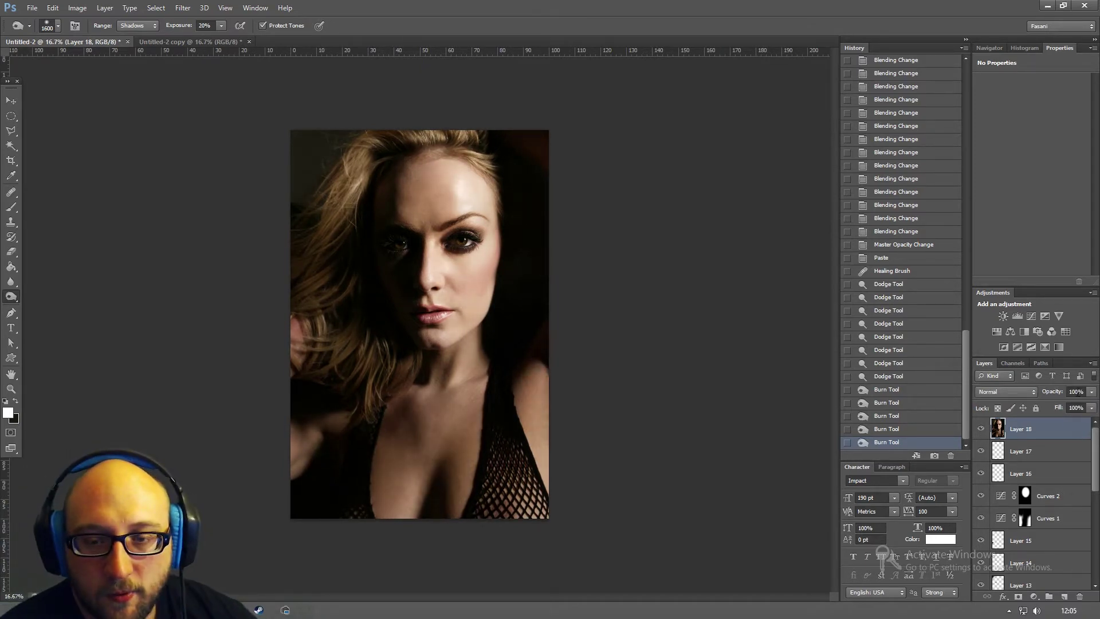
- Reduce Layer 18's opacity to 60% and compare the portrait with the layer hidden and shown
type("60")
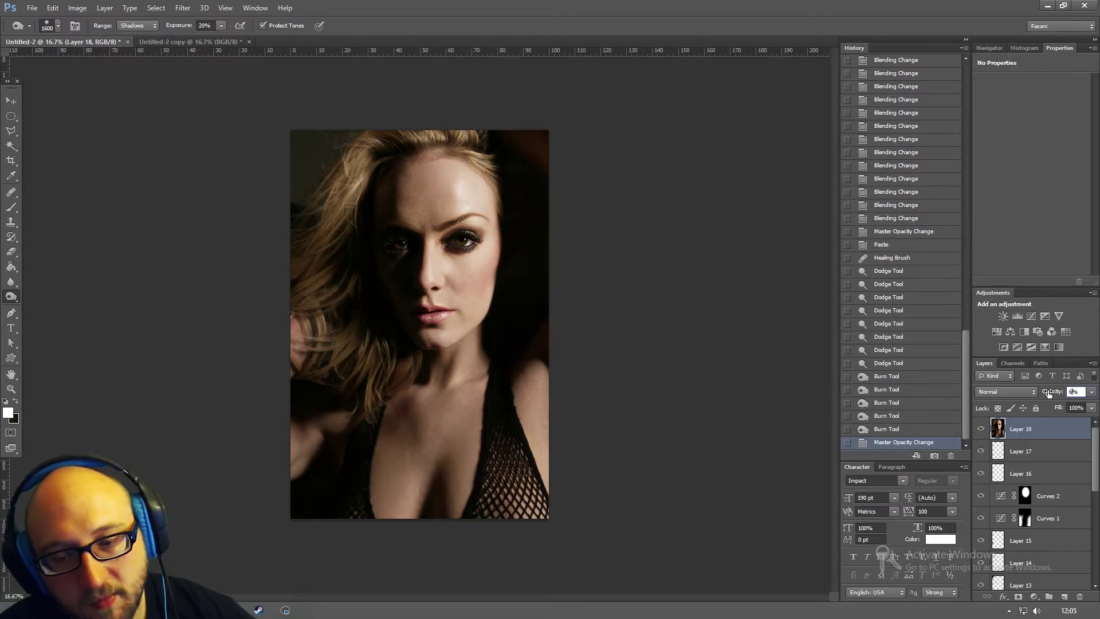
left_click(983, 429)
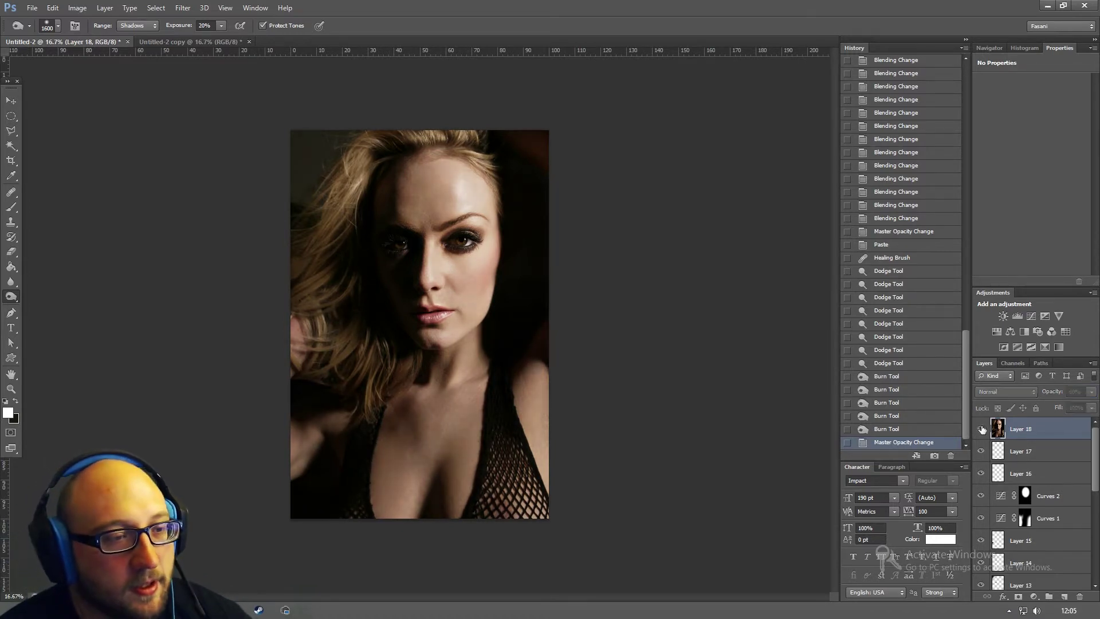
left_click(982, 430)
left_click(983, 429)
left_click(982, 429)
left_click(982, 430)
left_click(982, 430)
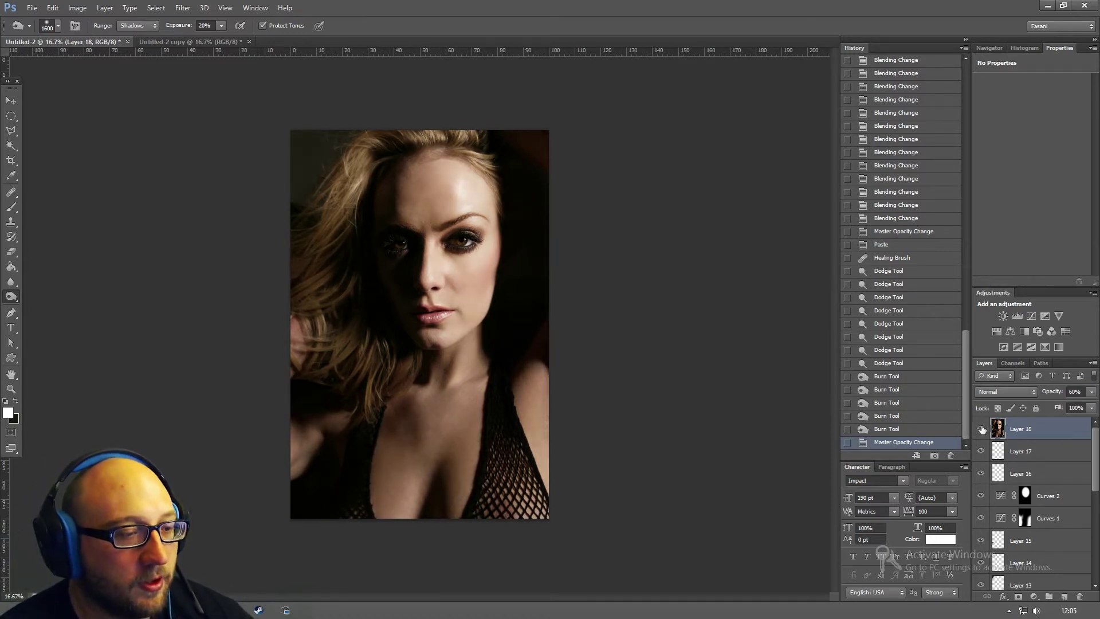
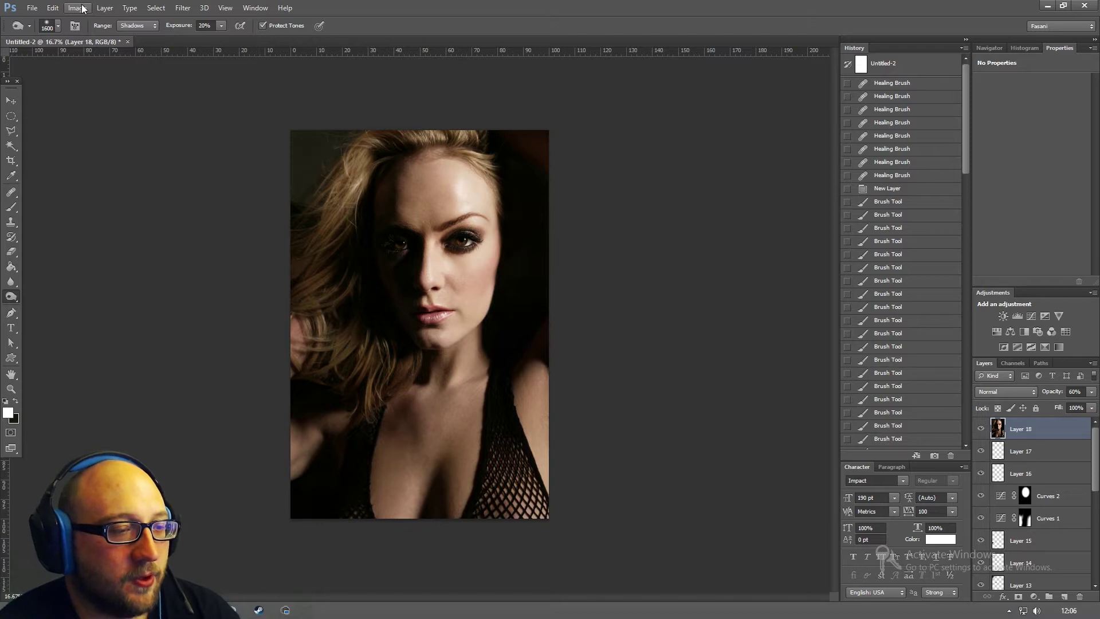
- Add a Black & White adjustment layer above Layer 18 with Normal blending at 100% opacity
left_click(105, 7)
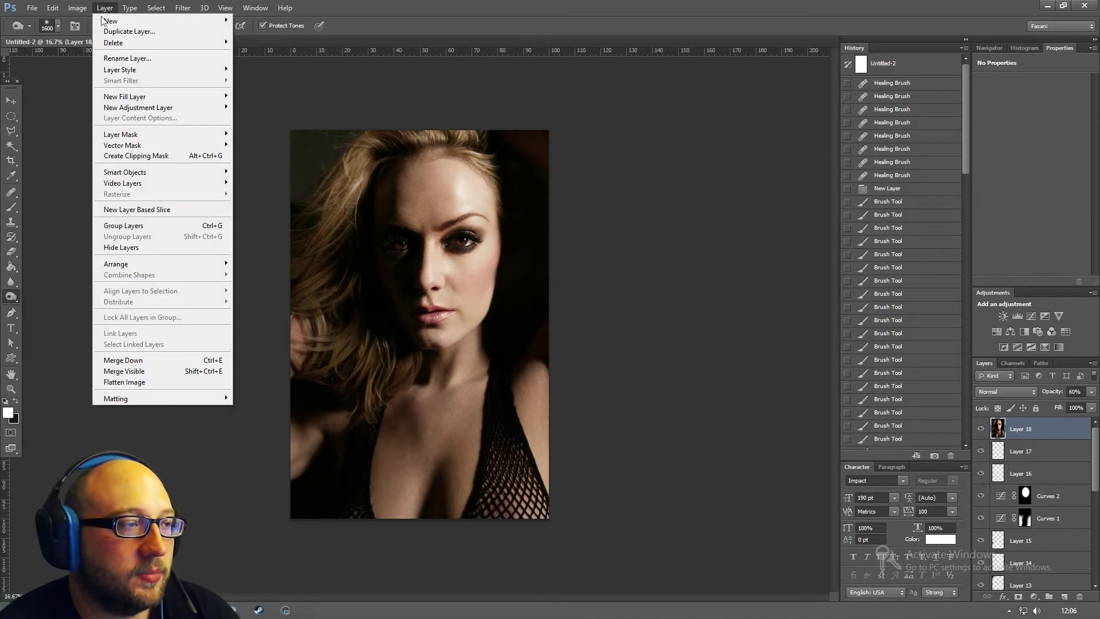
mouse_move(116, 112)
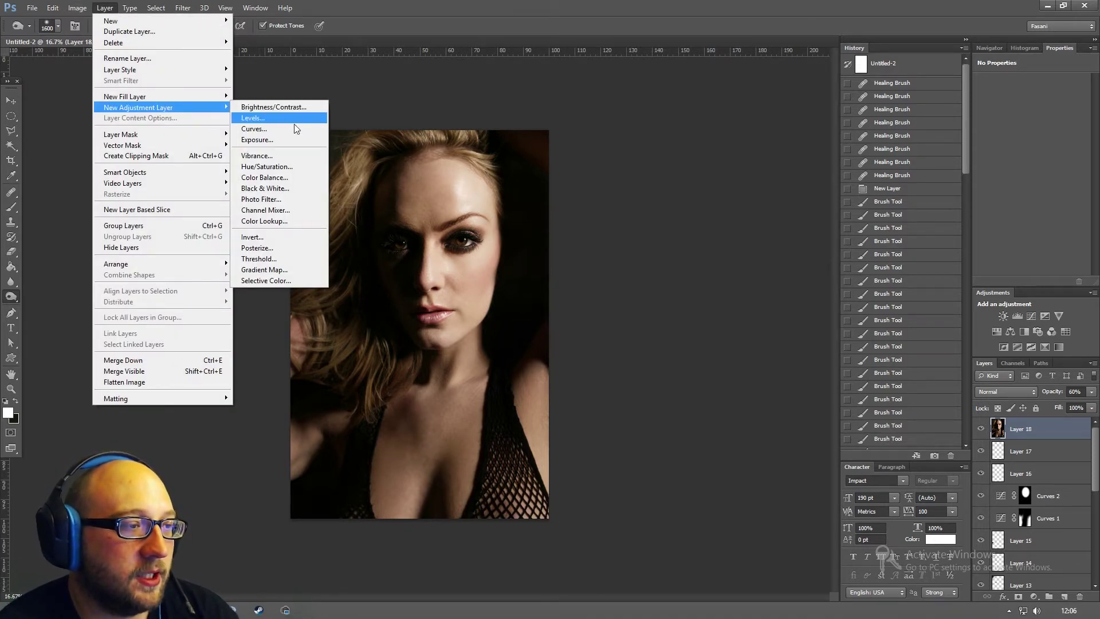
left_click(264, 188)
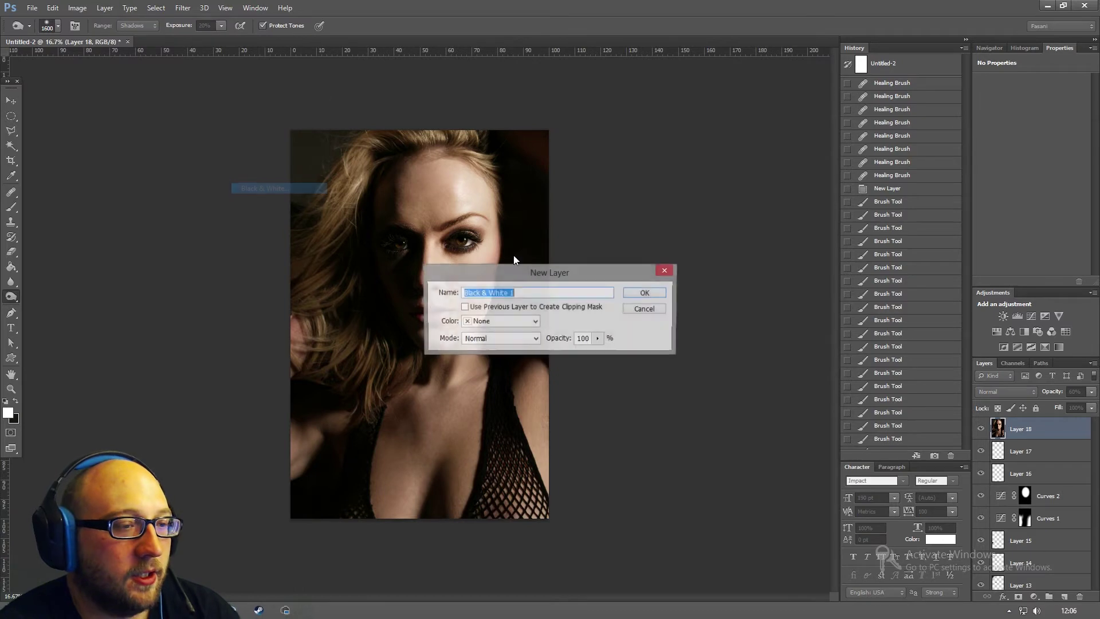
left_click(659, 292)
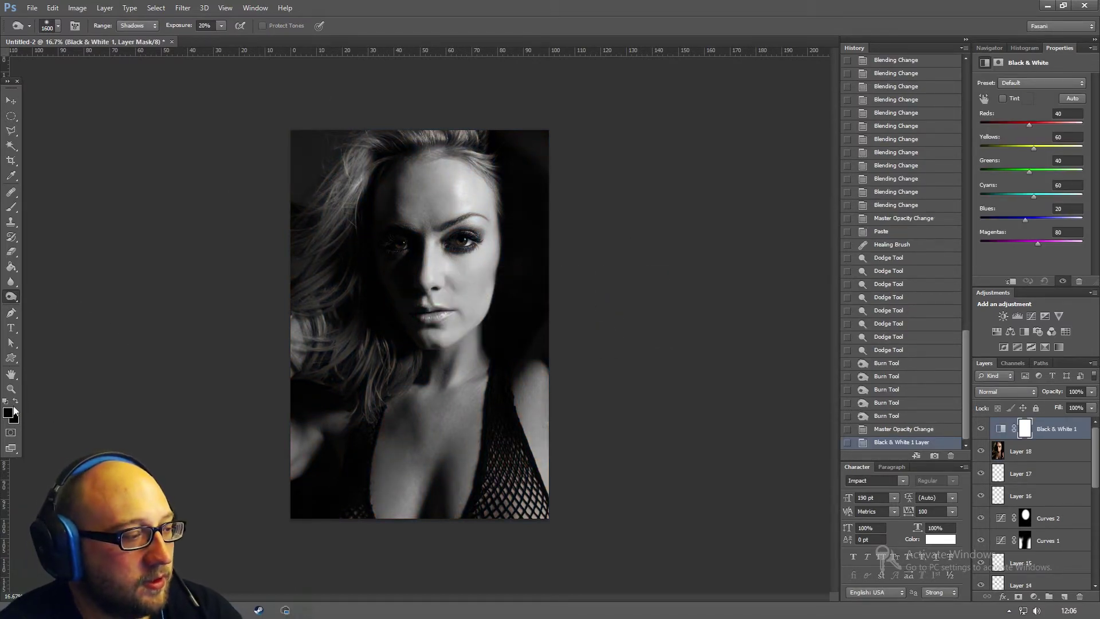
- Preview the Black & White layer's presets from Darker through Custom on the portrait and return to Default
left_click(11, 389)
left_click(419, 310)
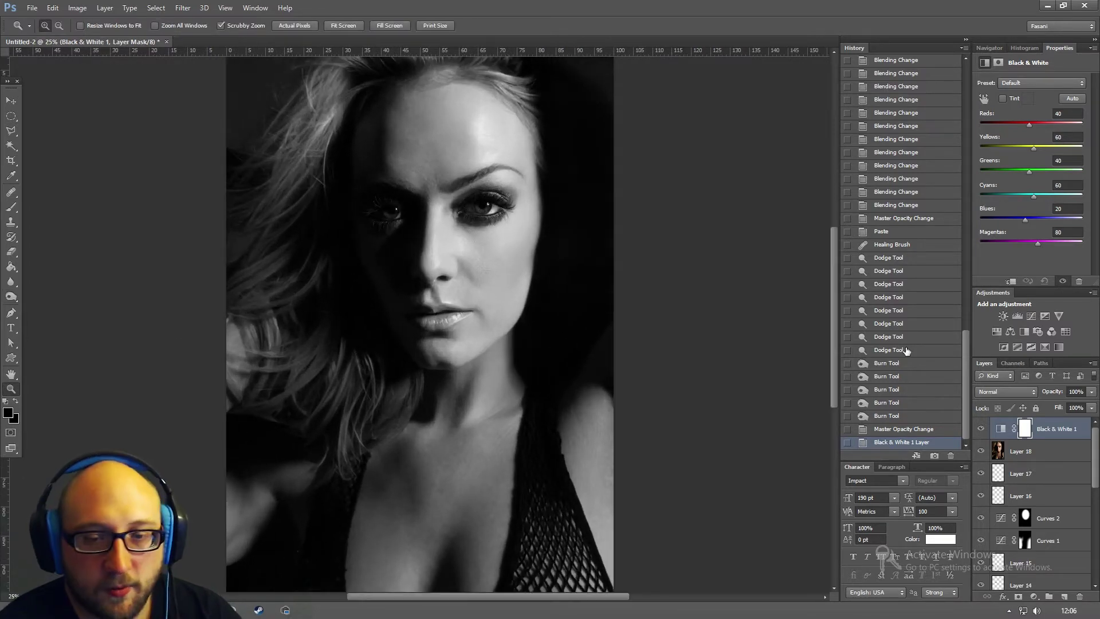
left_click(1026, 83)
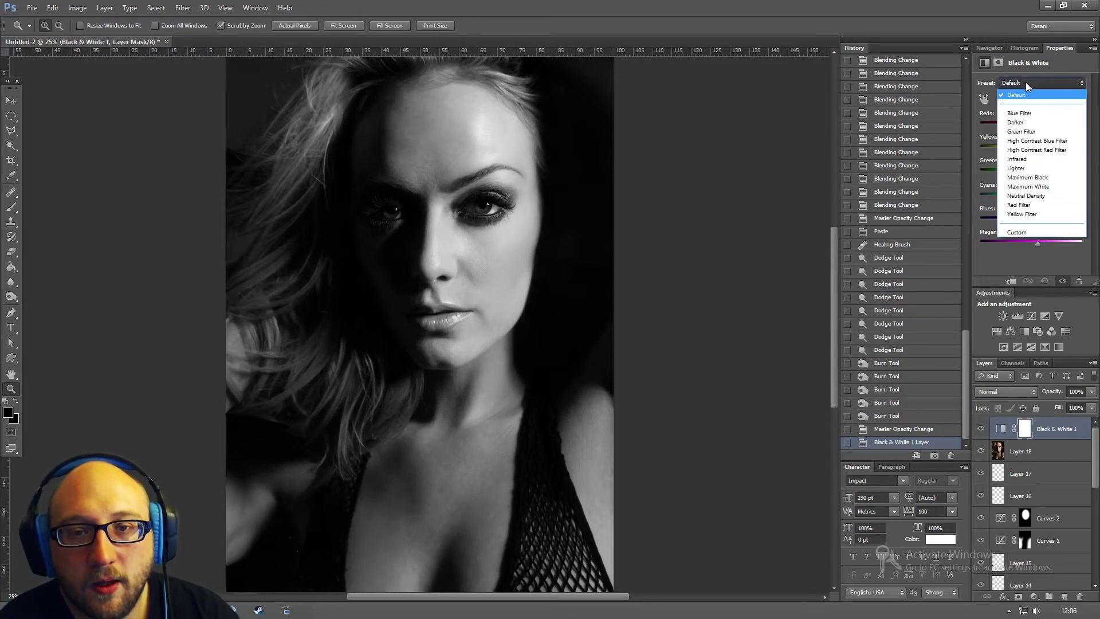
left_click(1033, 81)
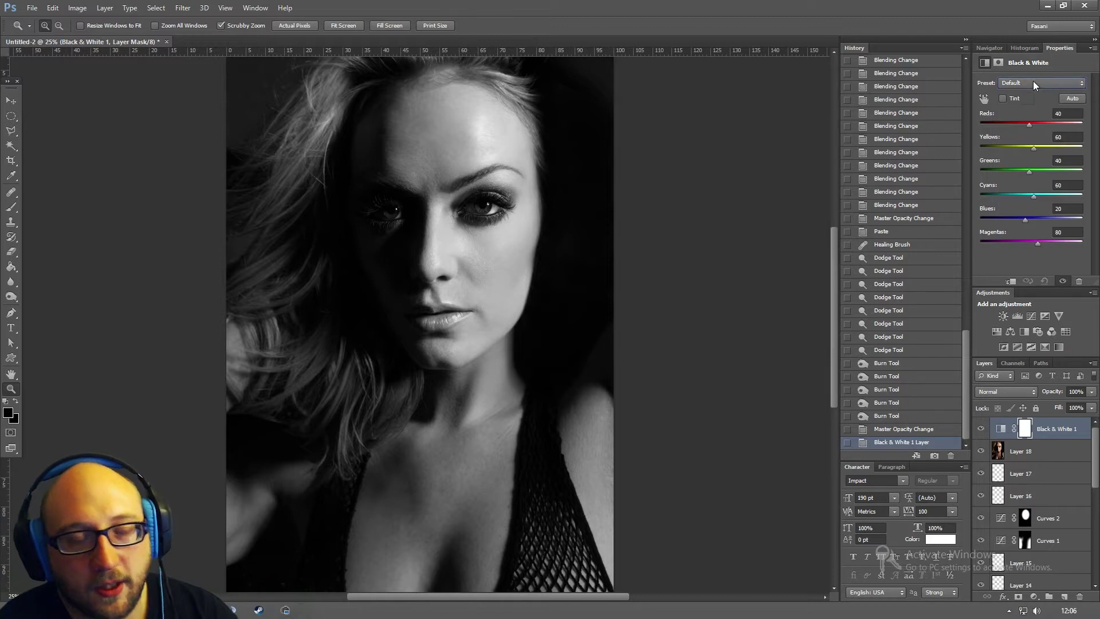
scroll(1033, 81, "down", 2)
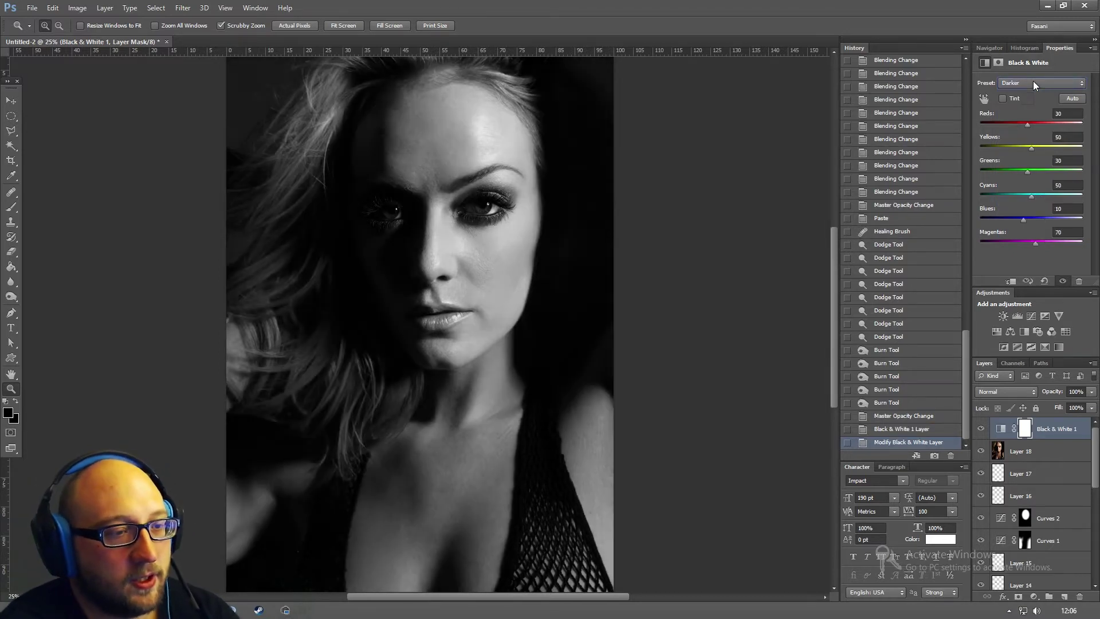
scroll(1033, 81, "down", 1)
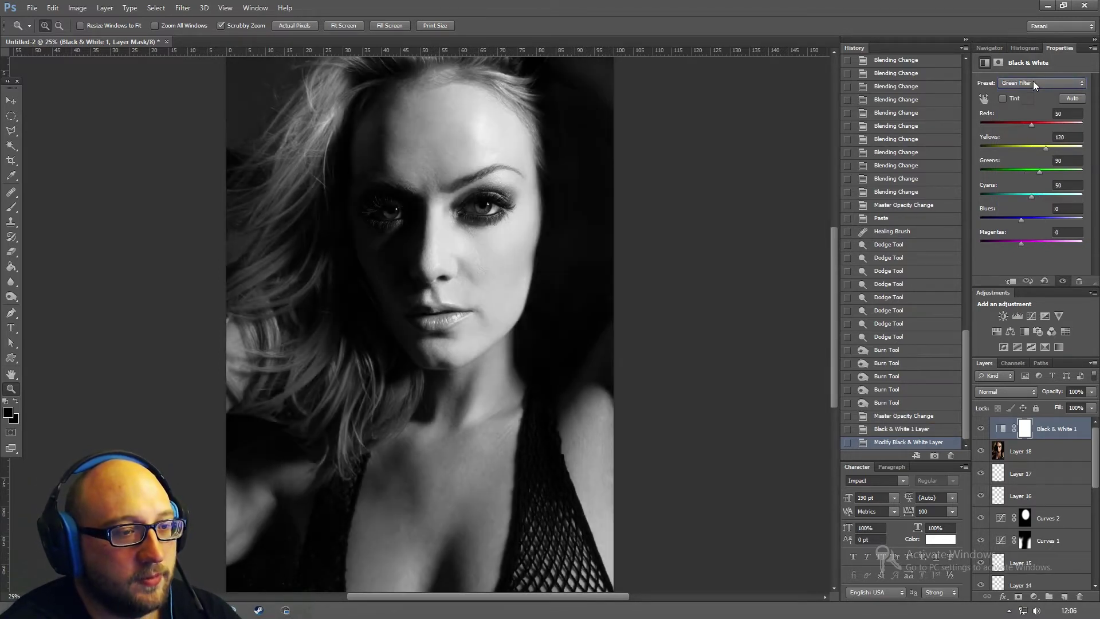
scroll(1033, 81, "down", 3)
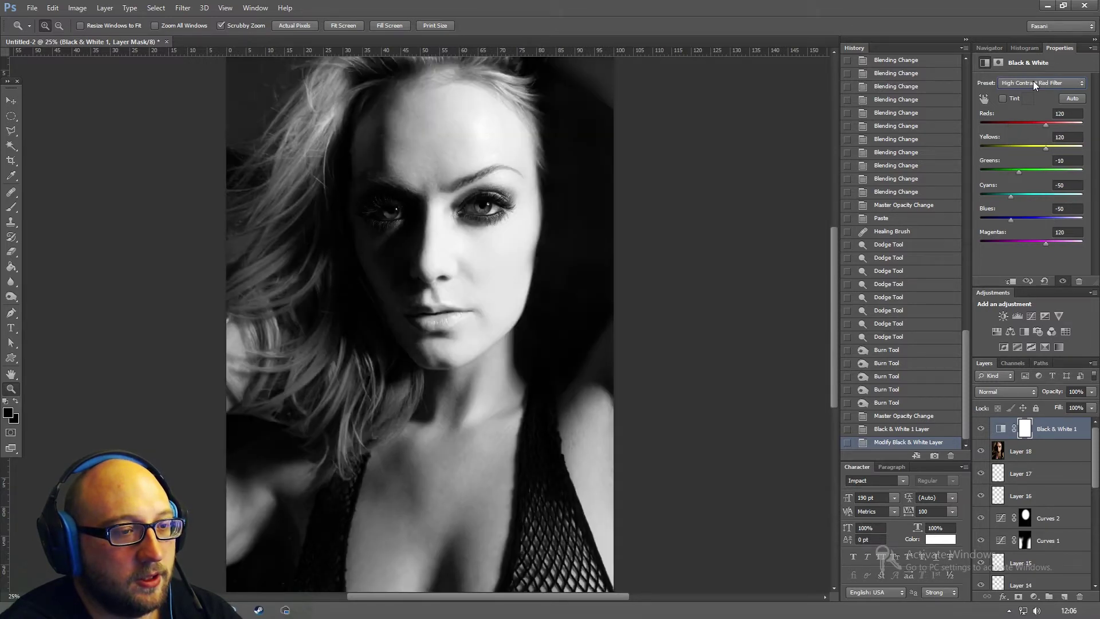
scroll(1033, 80, "down", 1)
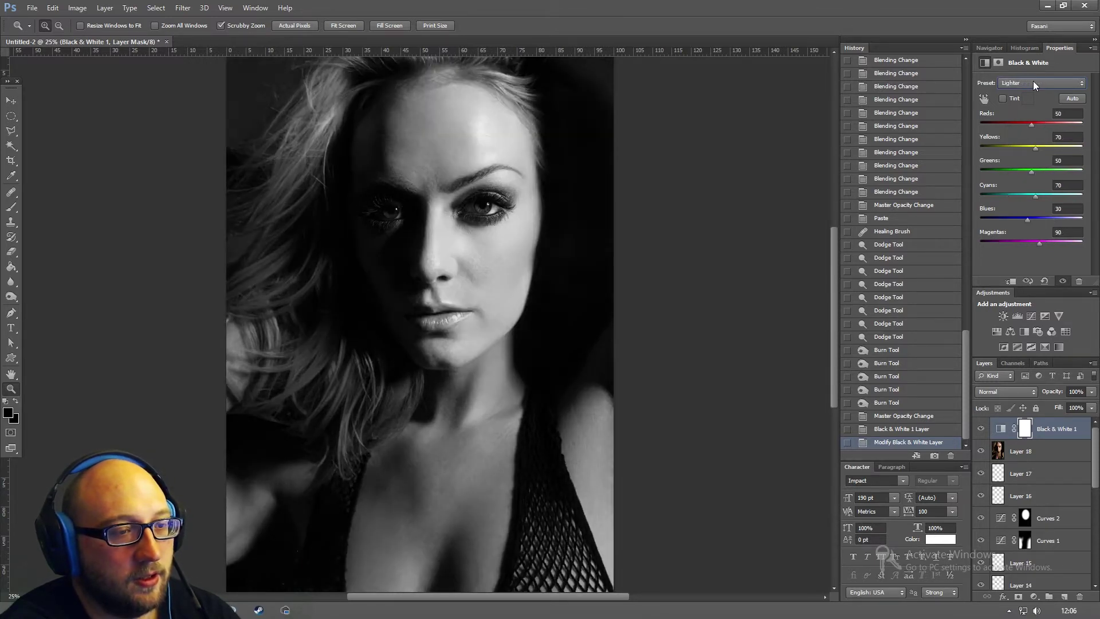
scroll(1034, 81, "down", 1)
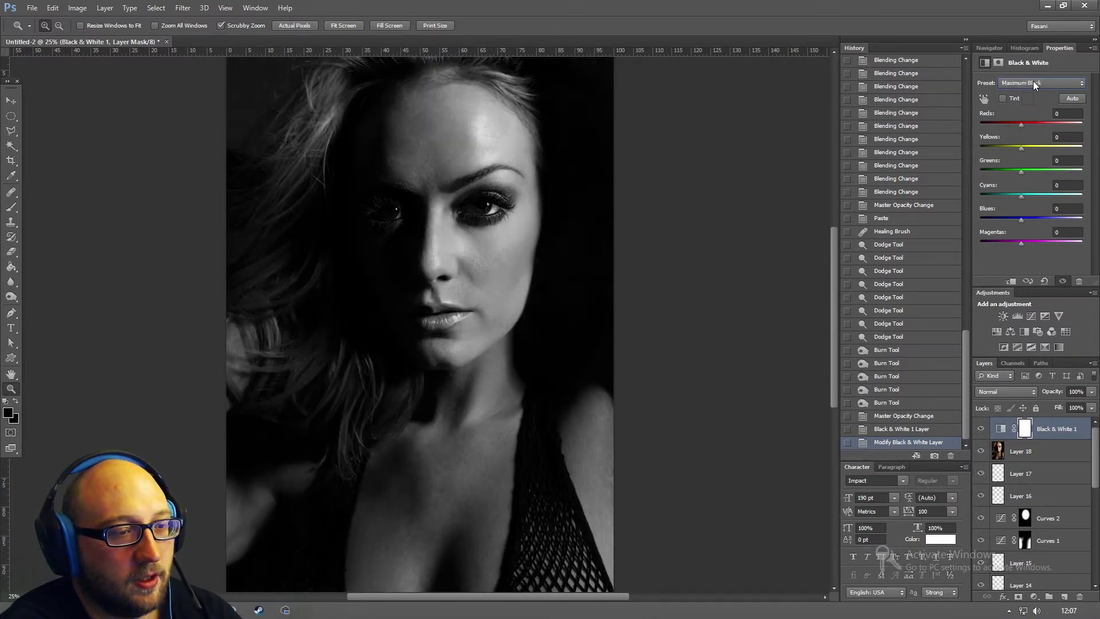
scroll(1033, 81, "down", 1)
scroll(1034, 81, "up", 1)
scroll(1034, 81, "down", 1)
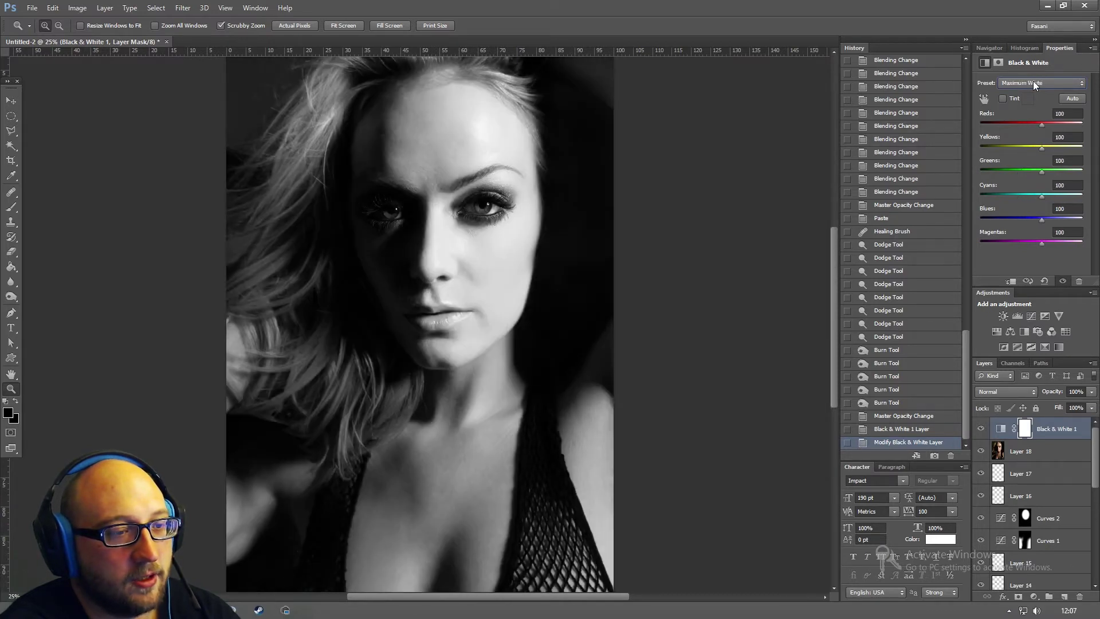
scroll(1033, 81, "down", 3)
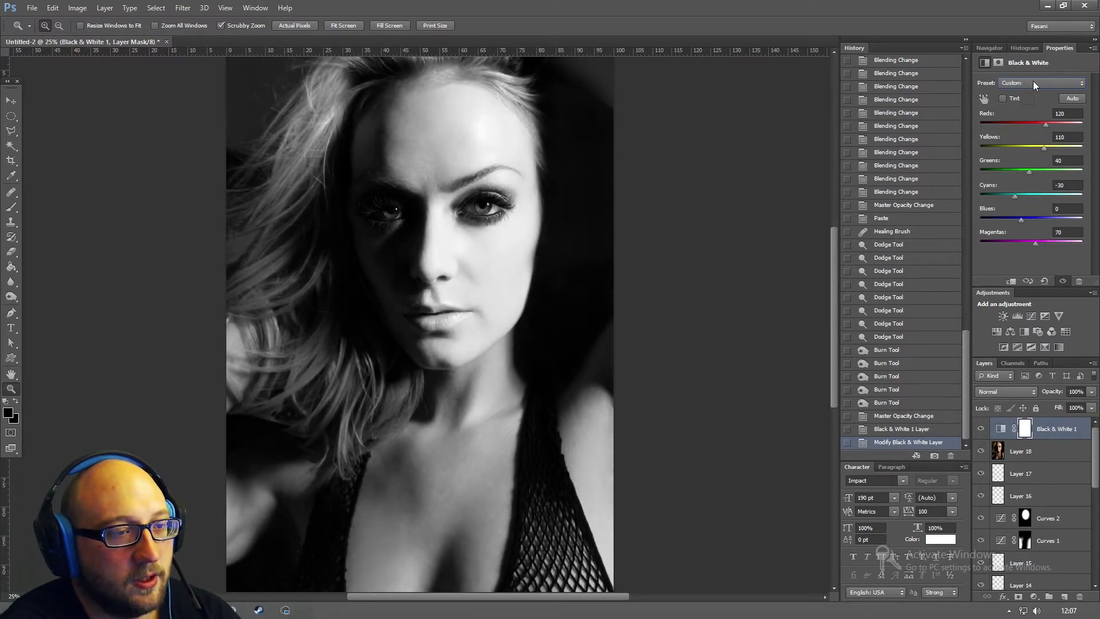
scroll(1033, 81, "up", 10)
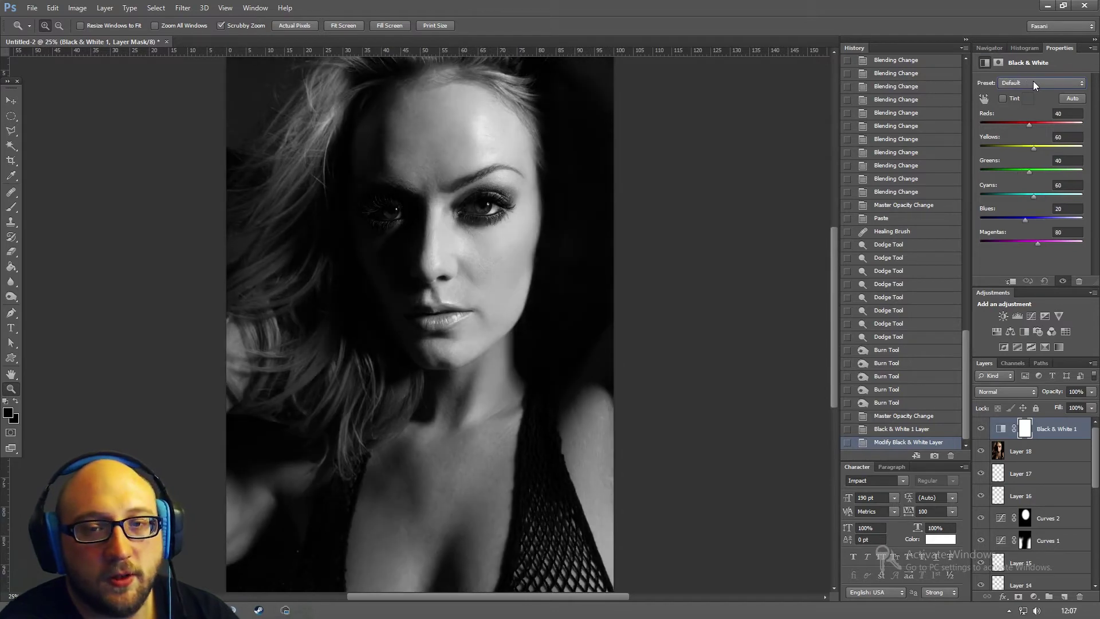
- Compare the Blue Filter and Green Filter presets and set the Black & White layer's preset to Darker
scroll(1034, 81, "down", 2)
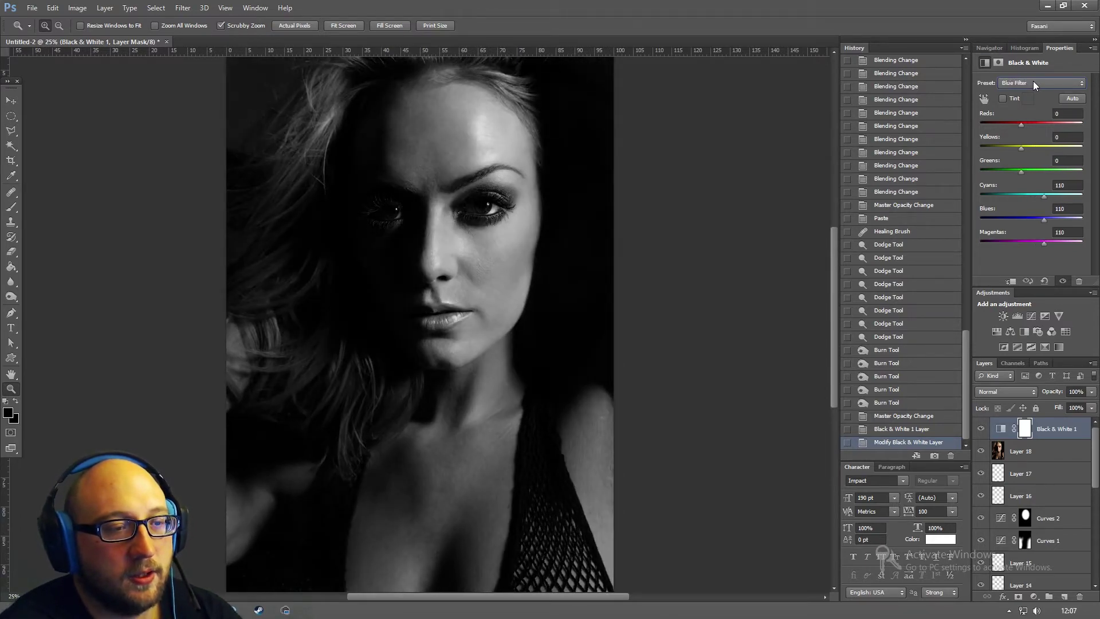
scroll(1034, 81, "down", 1)
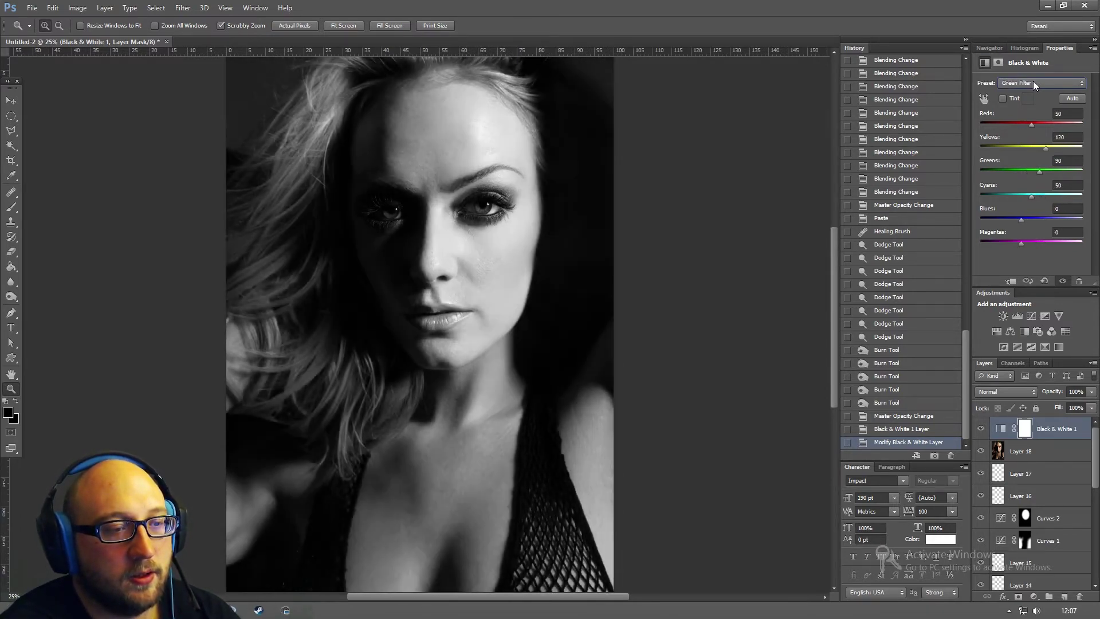
scroll(1033, 81, "up", 1)
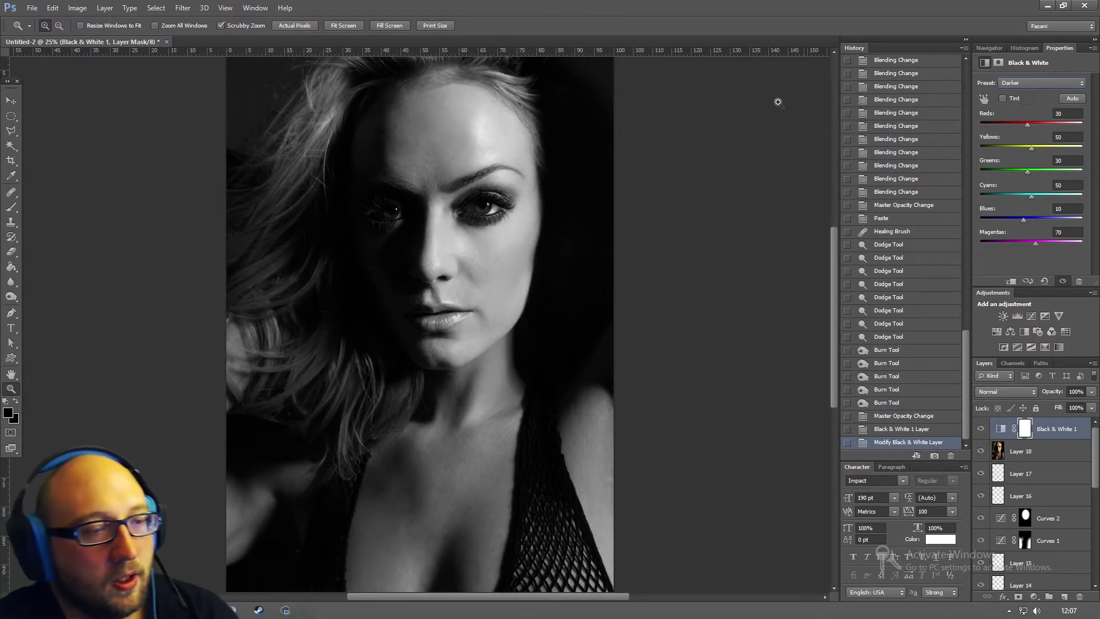
- Compare the portrait in color and monochrome by hiding and showing the Black & White 1 layer
left_click(981, 429)
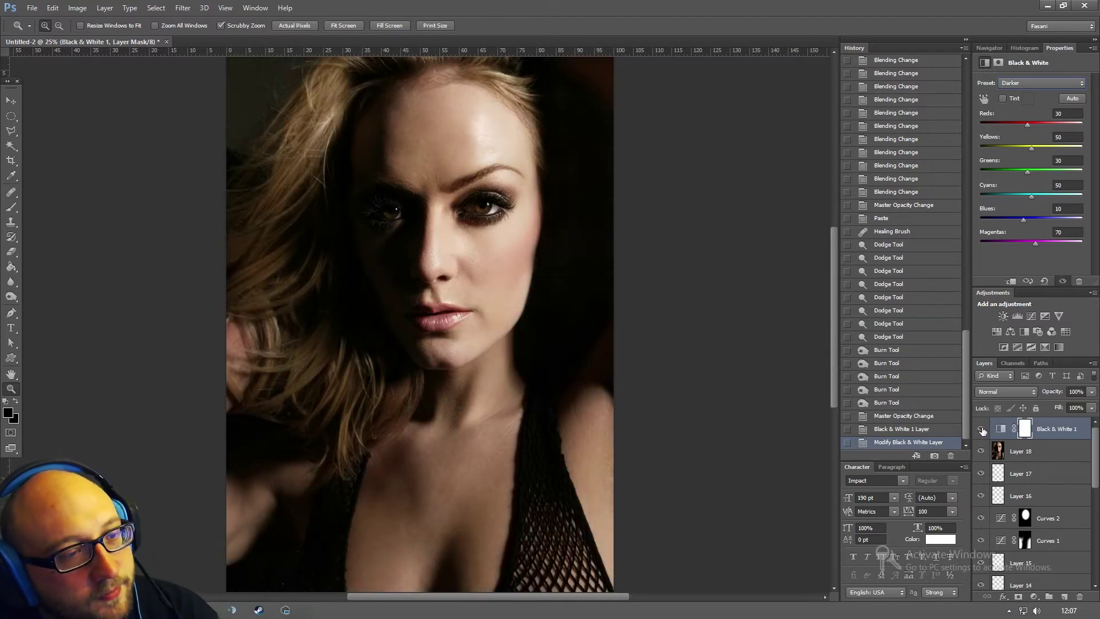
left_click(981, 428)
left_click(981, 429)
left_click(981, 429)
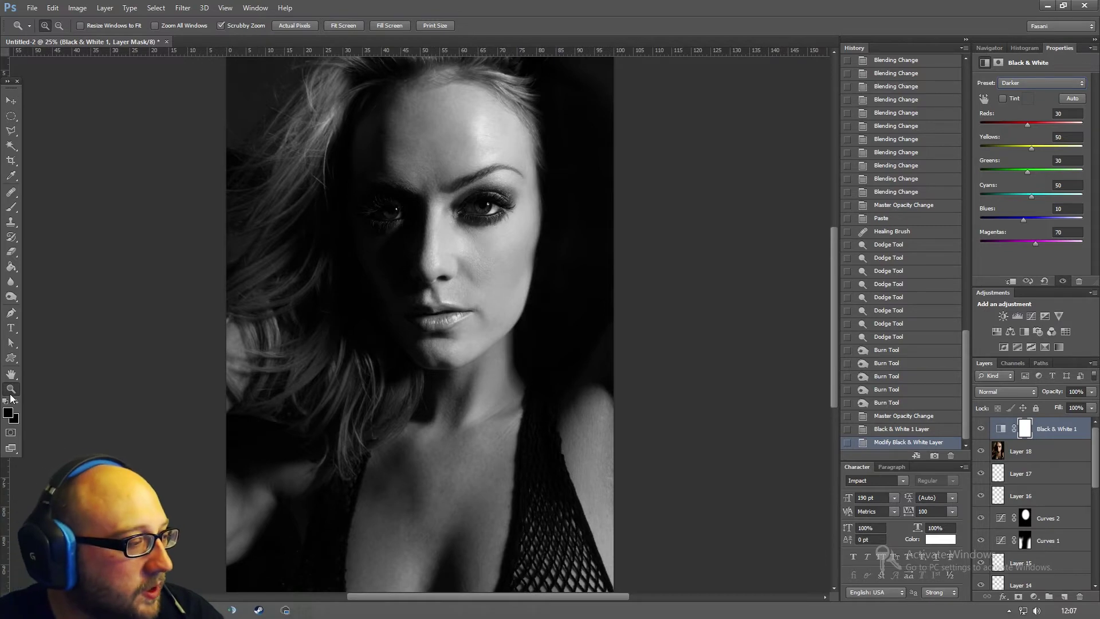
- Add a Curves adjustment layer above Black & White 1 and brighten the midtones with a point at input 133, output 163
right_click(471, 343)
left_click(500, 373)
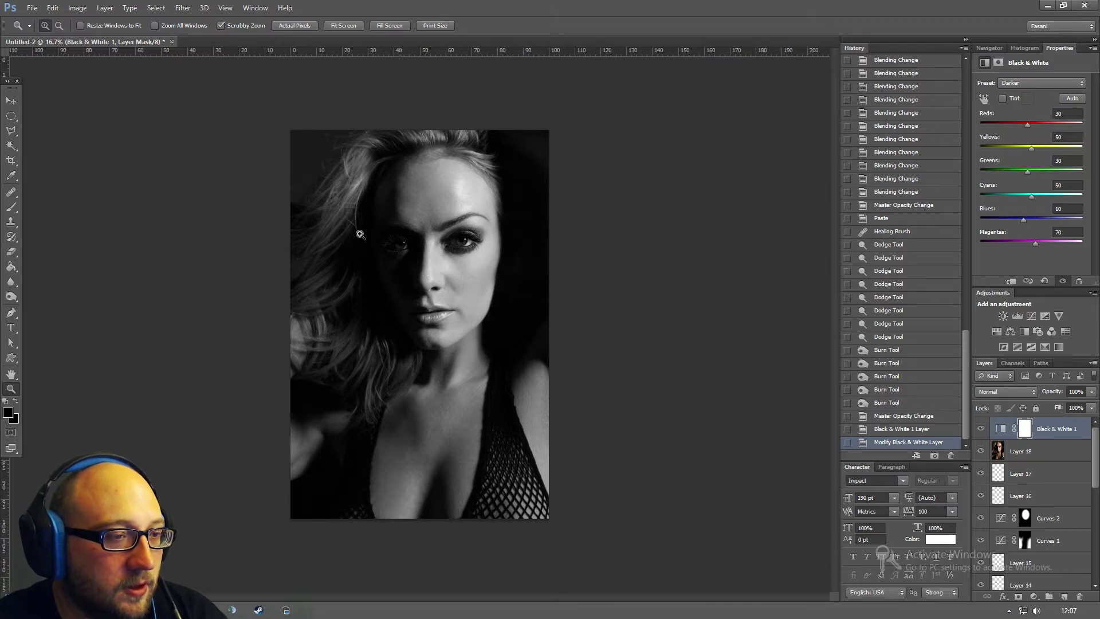
left_click(78, 8)
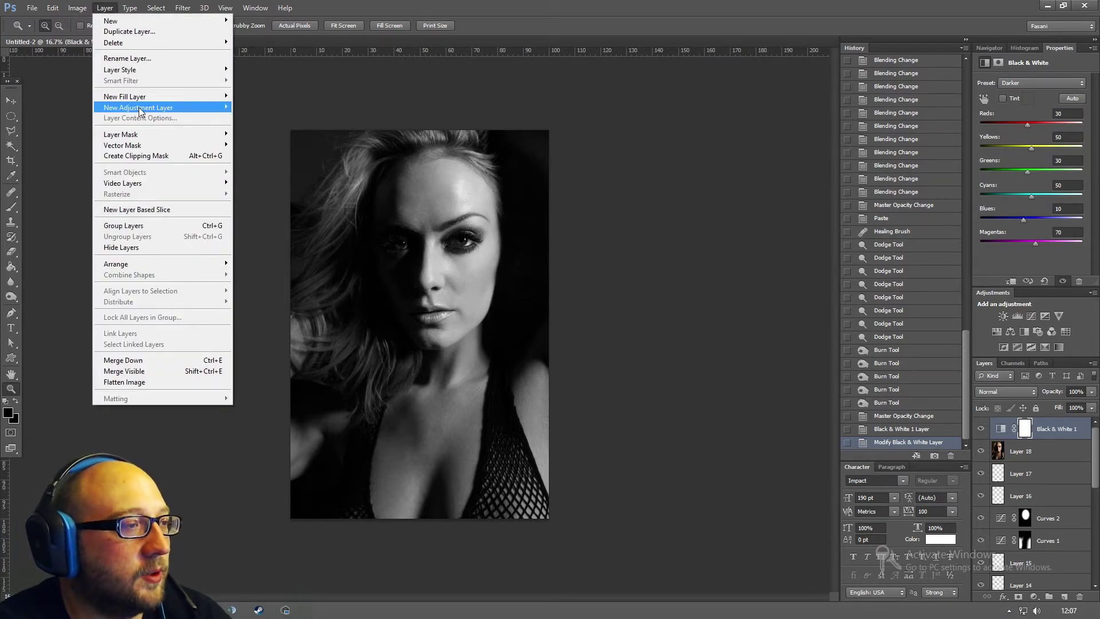
mouse_move(140, 111)
left_click(264, 130)
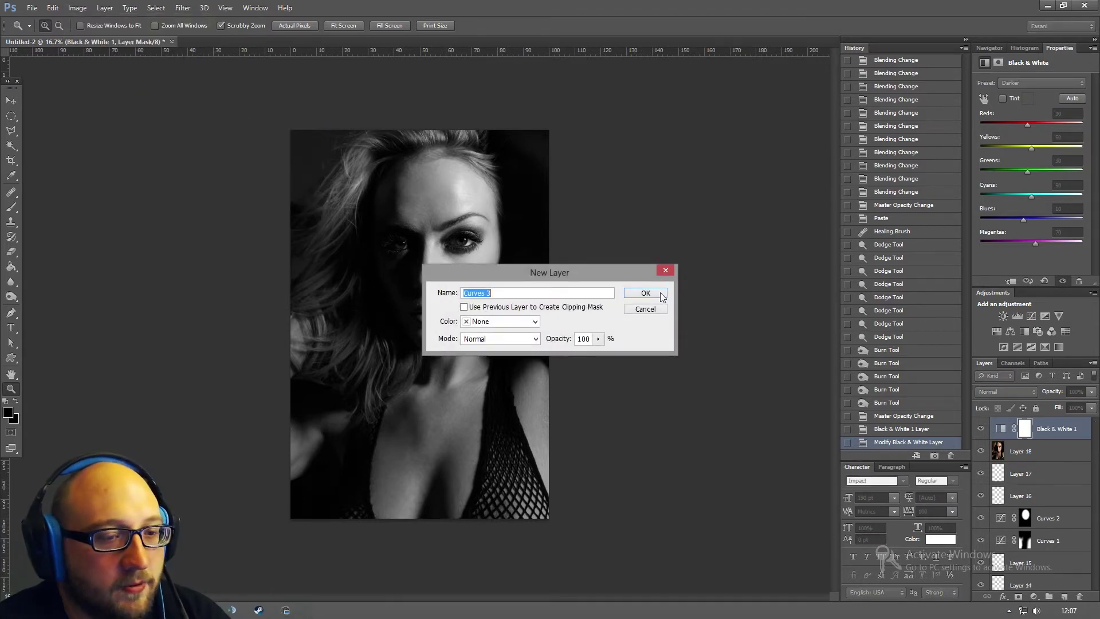
left_click(662, 294)
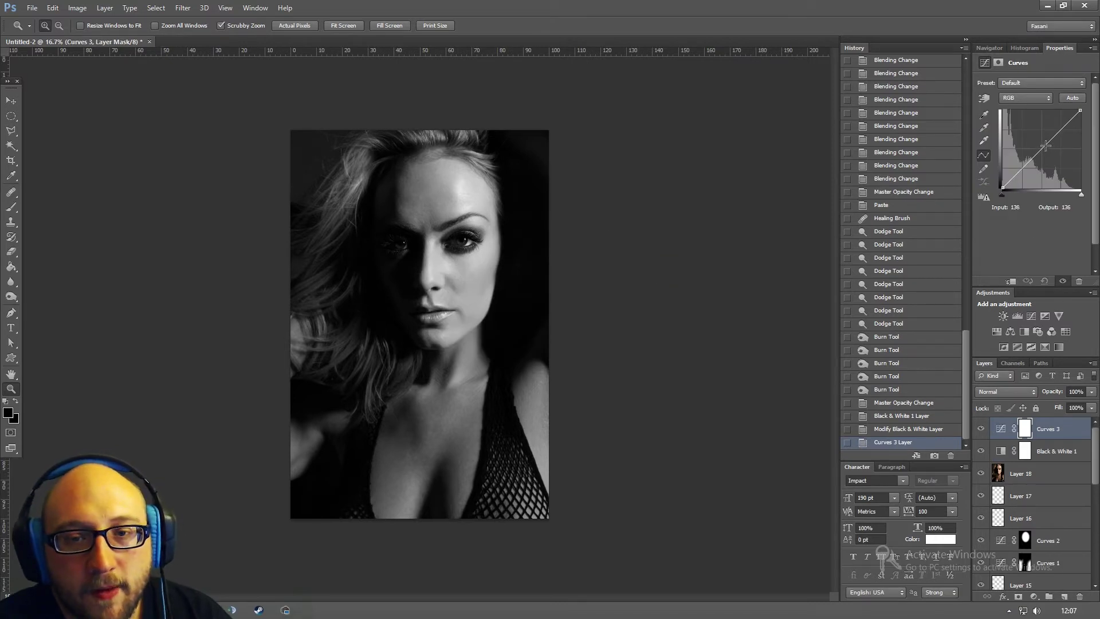
left_click_drag(1046, 147, 1043, 137)
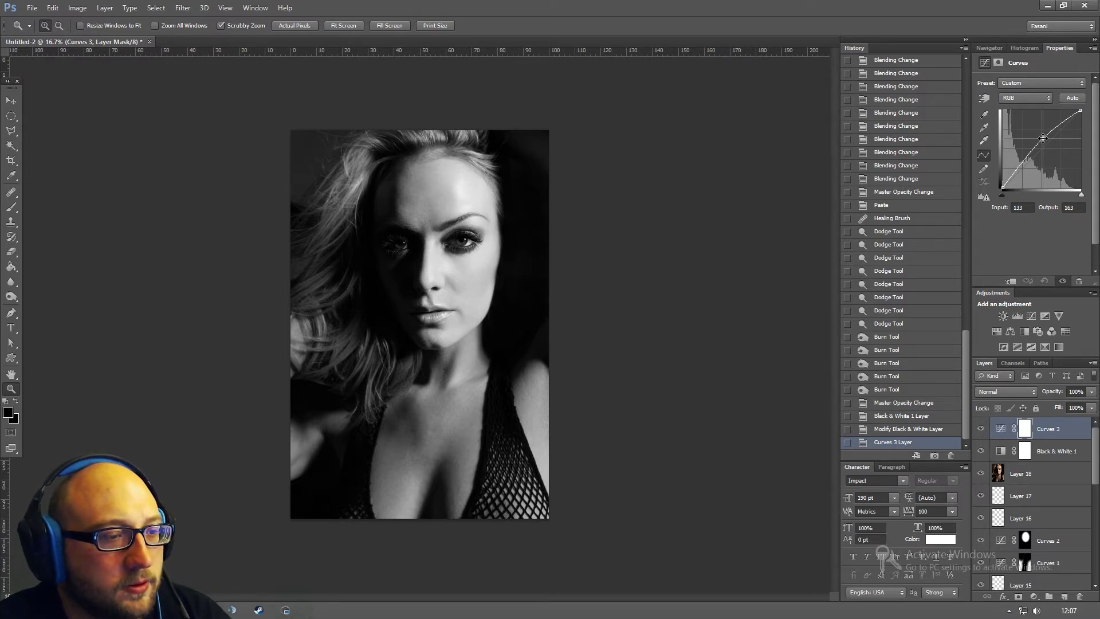
left_click_drag(1044, 138, 1043, 138)
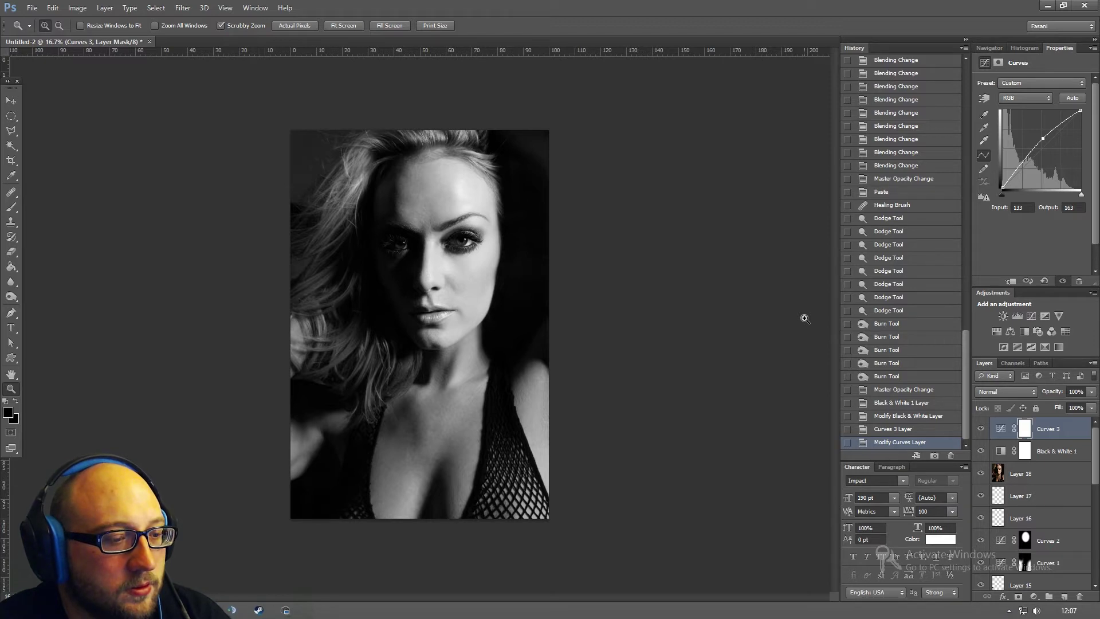
- Select the entire canvas on Layer 18 and apply a Free Transform adjustment from its lower-left corner
left_click(1043, 472)
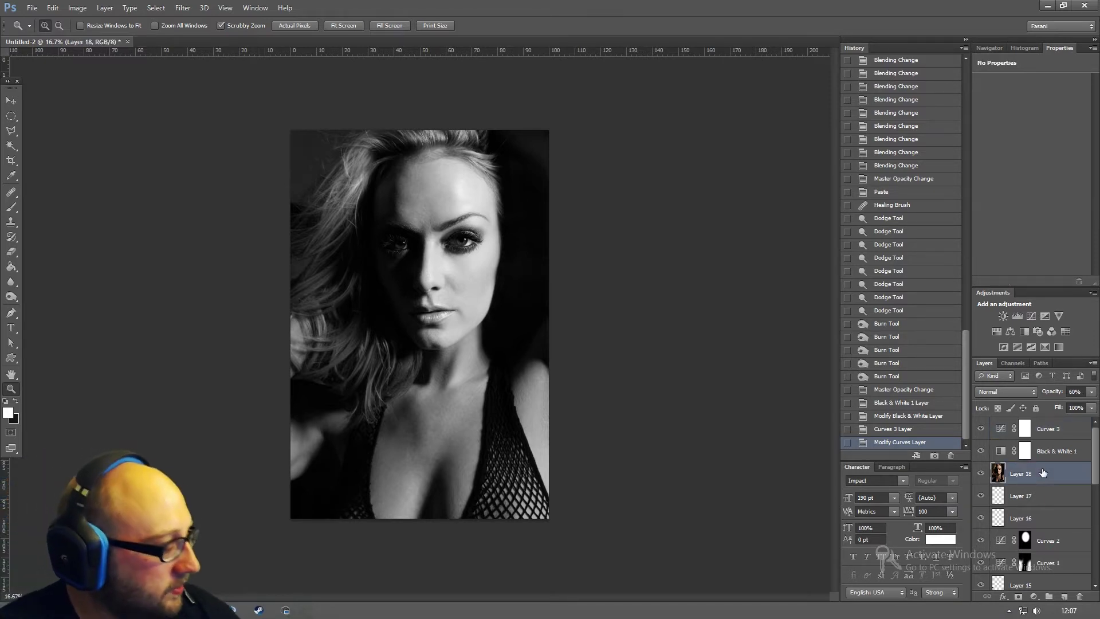
key("ctrl+a")
key("ctrl+t")
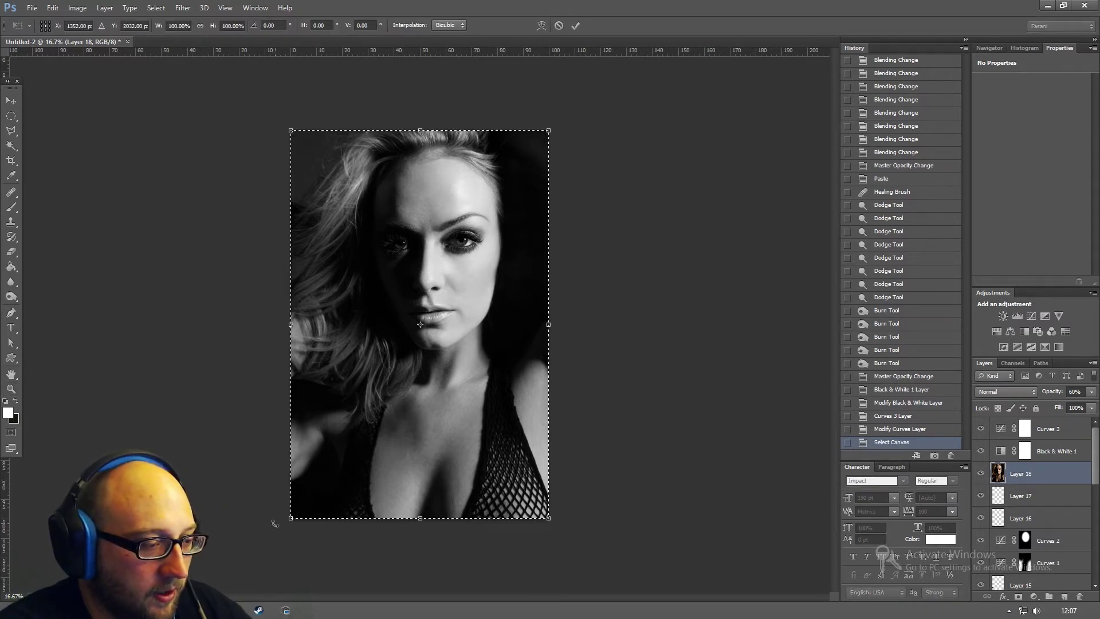
left_click_drag(294, 521, 264, 521)
key("ctrl+z")
key("Return")
key("z")
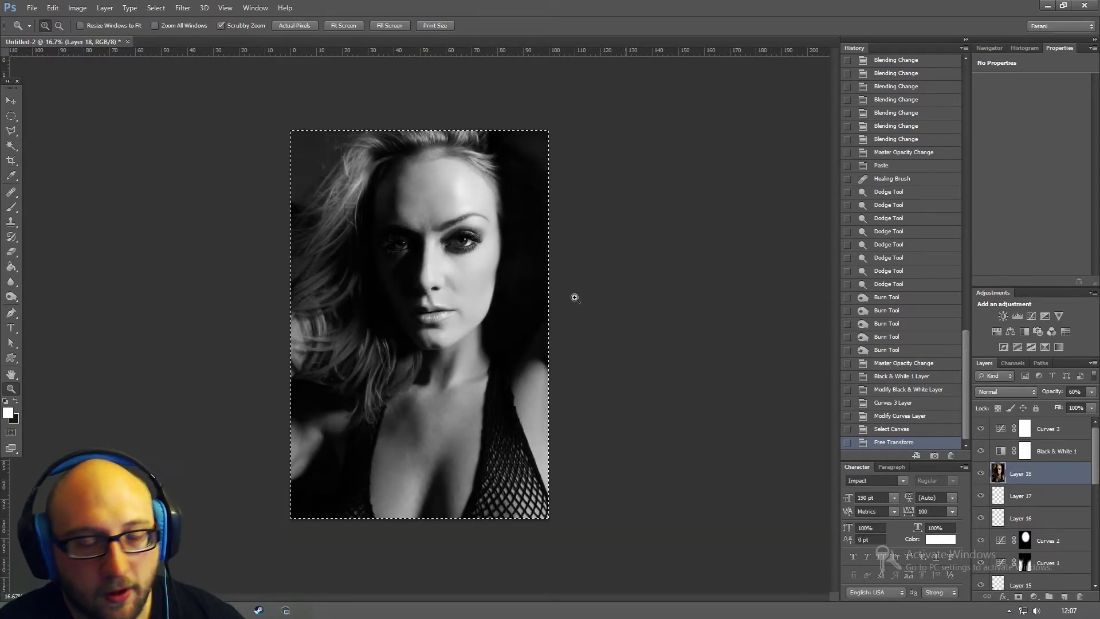
- Duplicate the whole layered image into a new document
left_click(77, 8)
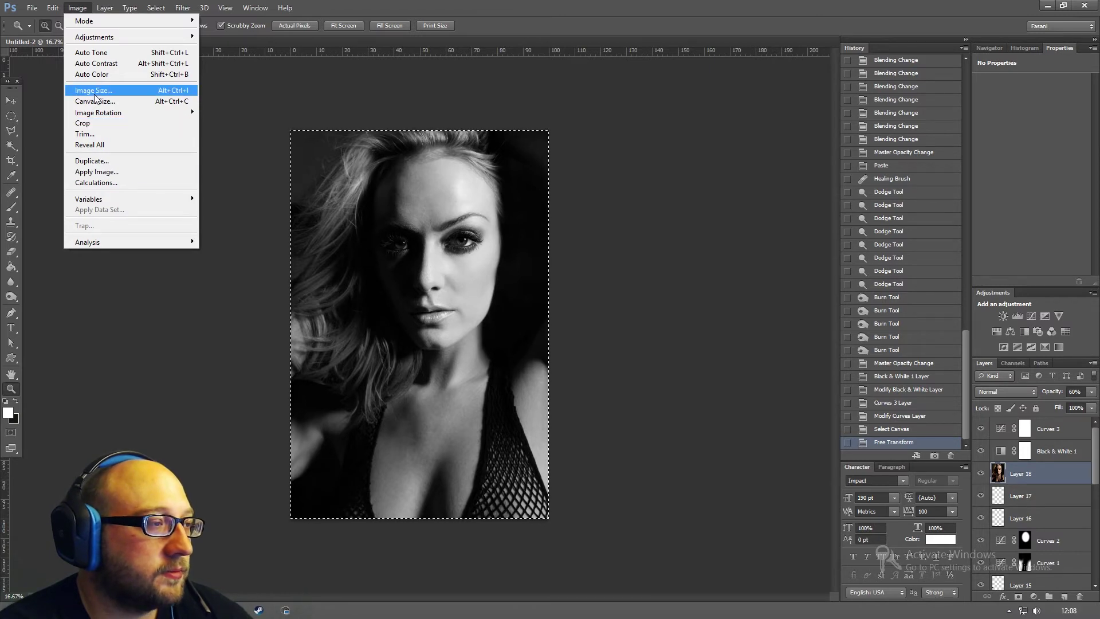
left_click(92, 161)
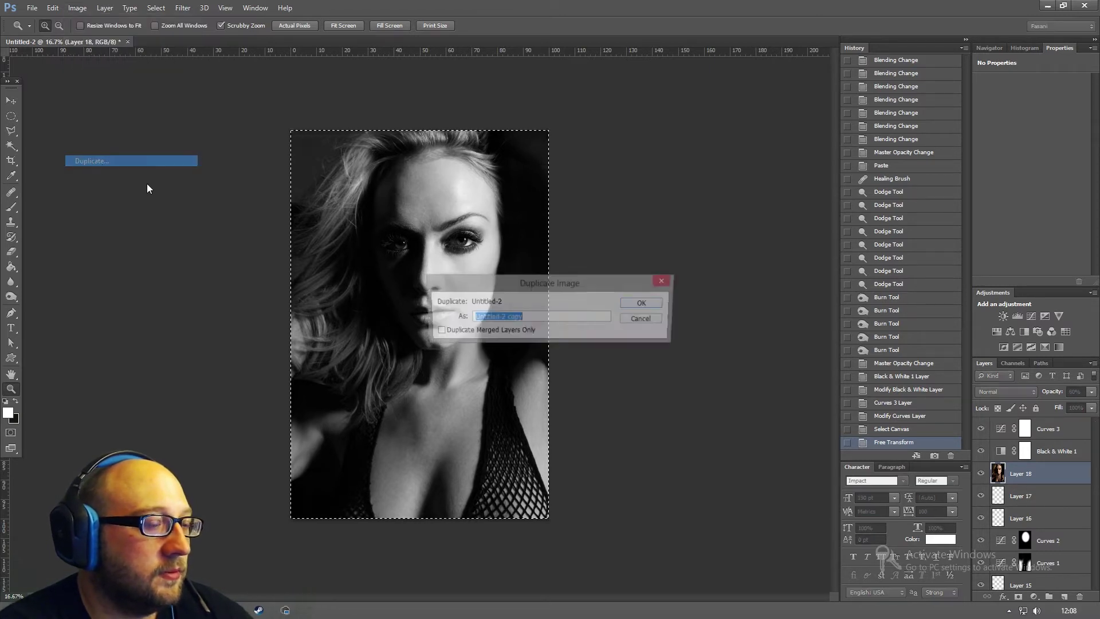
left_click(662, 306)
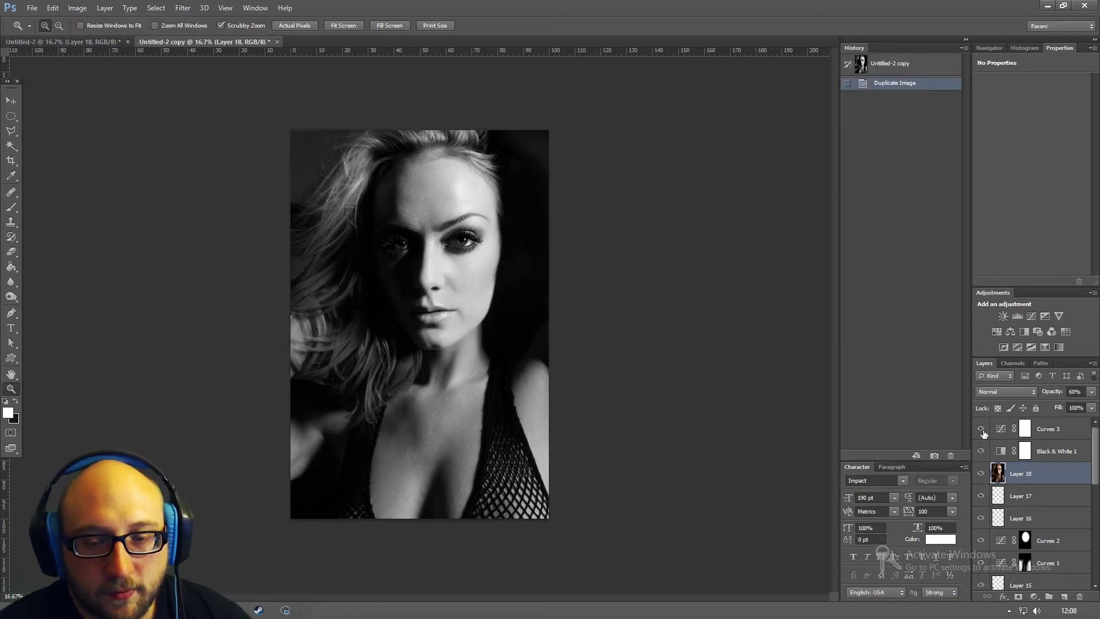
- Flatten the duplicate with Curves 3 and Black & White 1 hidden and discarded, and return to the Untitled-2 document
left_click_drag(983, 434, 982, 451)
left_click(105, 7)
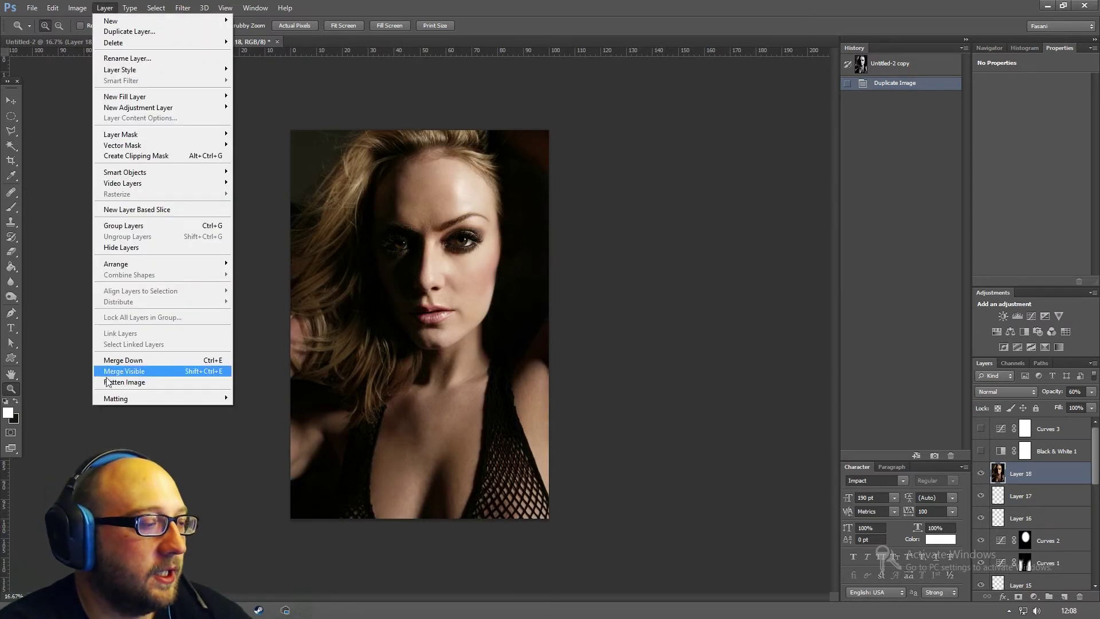
left_click(107, 383)
left_click(526, 328)
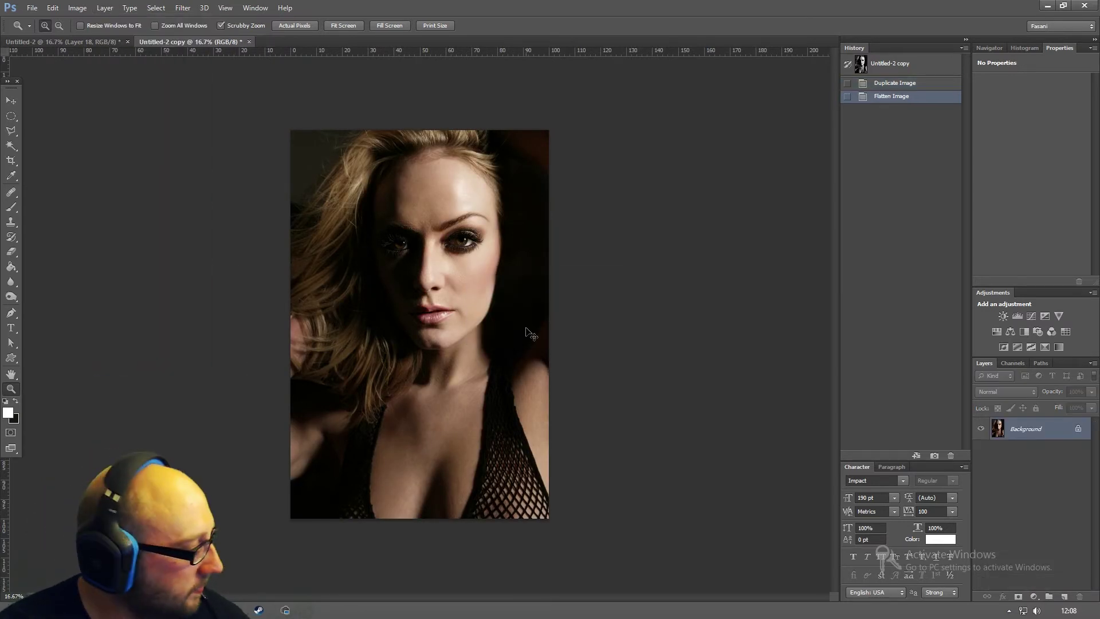
left_click(68, 42)
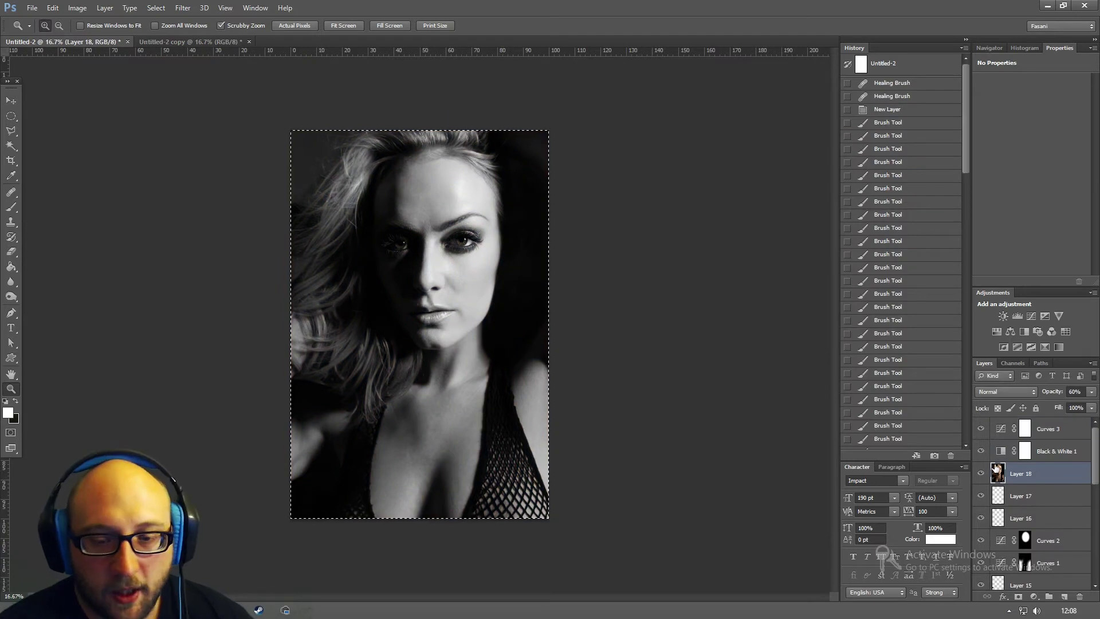
- Paste the flattened color copy above Layer 18, turn on proof colors, and enlarge the pasted layer to about 110%
key("ctrl+v")
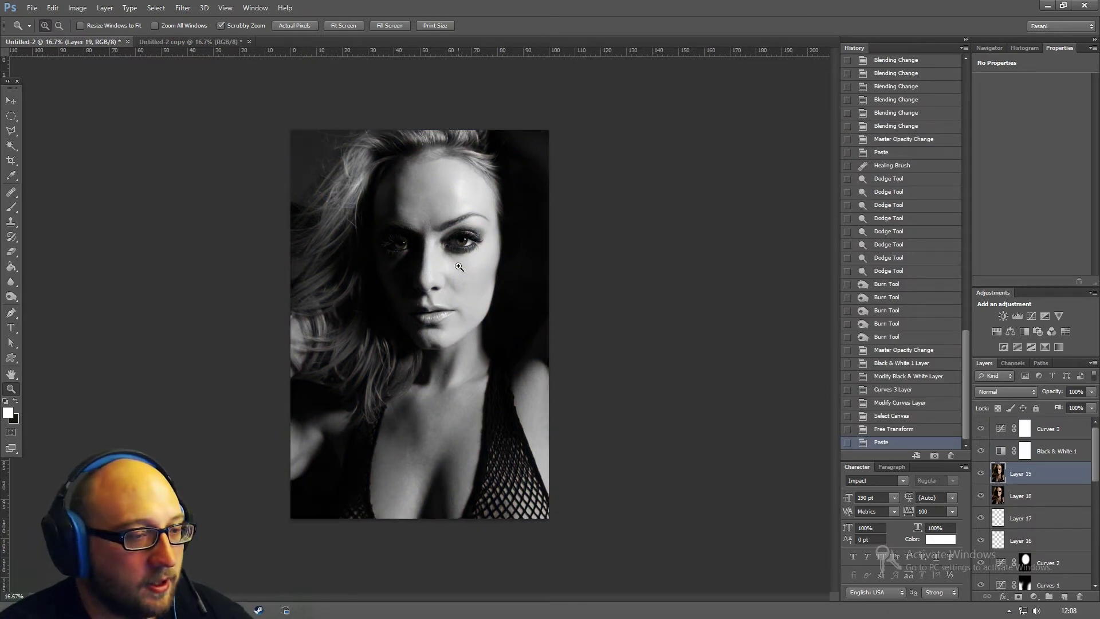
key("ctrl+y")
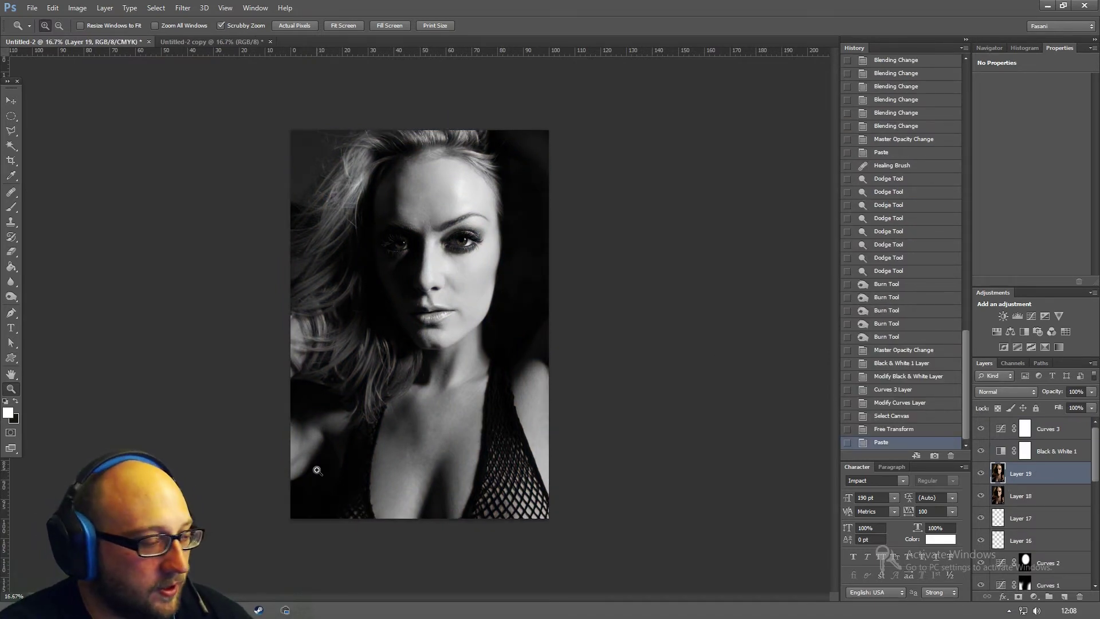
key("ctrl+t")
left_click_drag(290, 519, 215, 524)
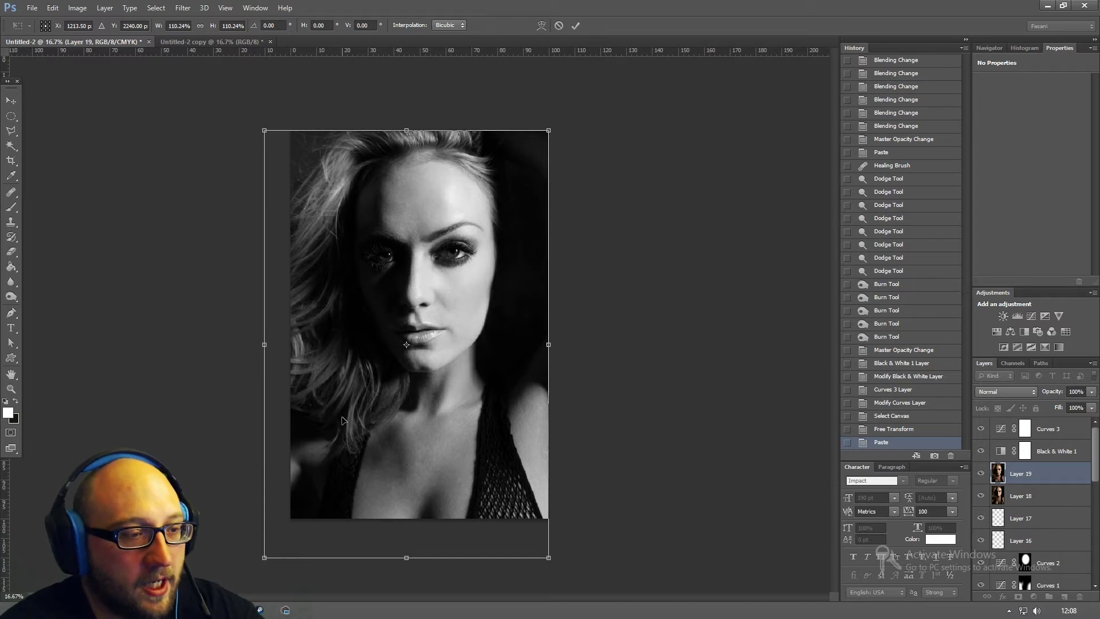
key("Return")
key("z")
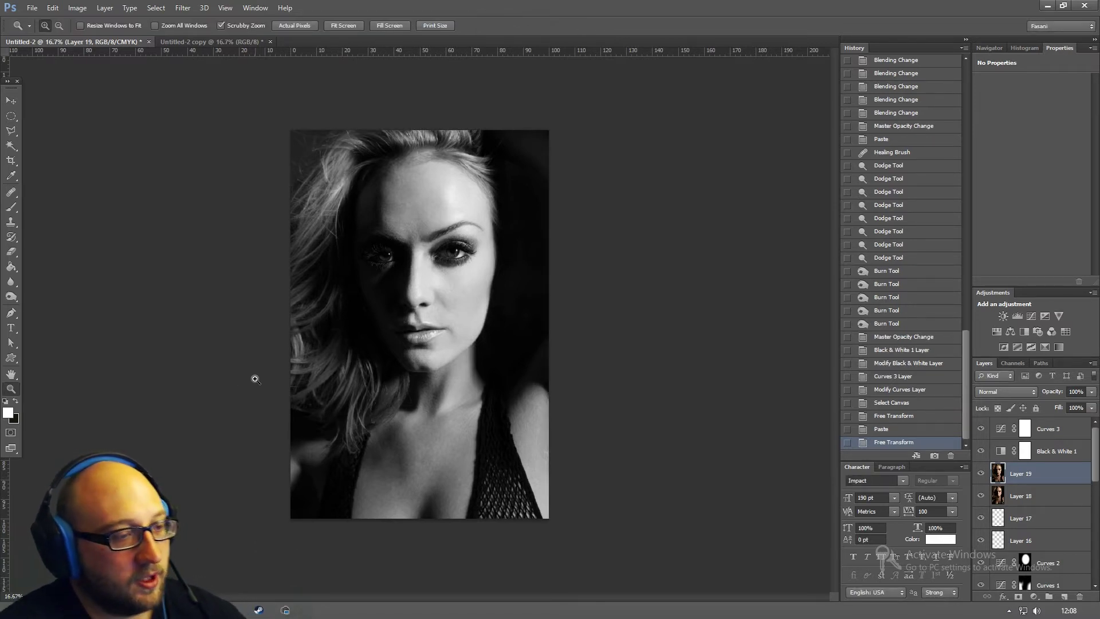
- Burn the bright hair beside the shadowed cheek on Layer 19 using the Midtones range and brush sizes from 900 down to 300
left_click_drag(276, 313, 322, 369)
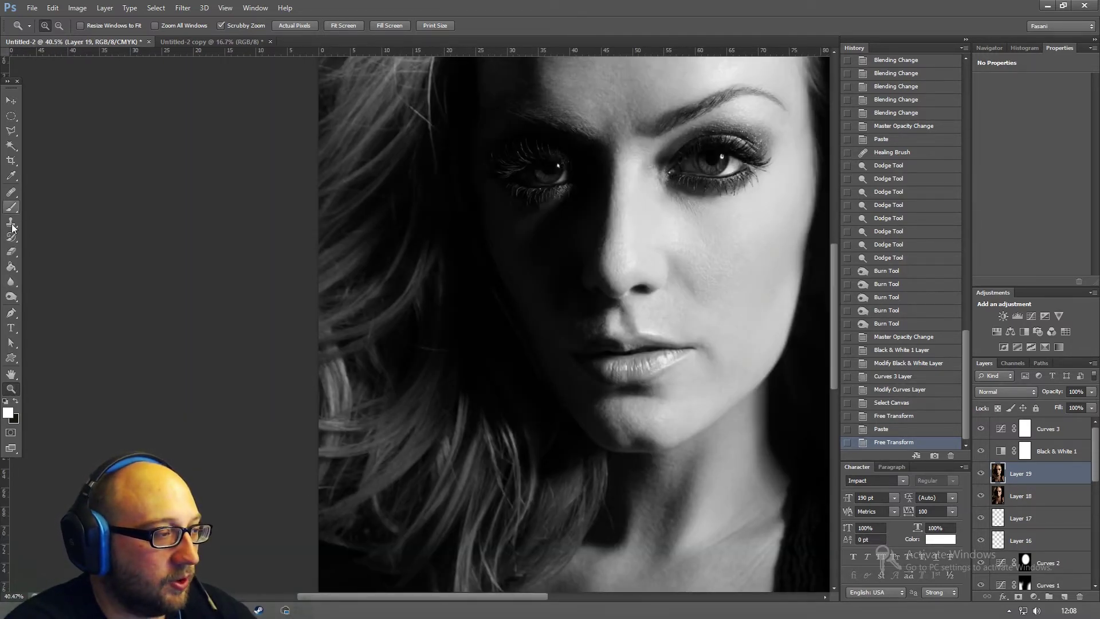
left_click(11, 297)
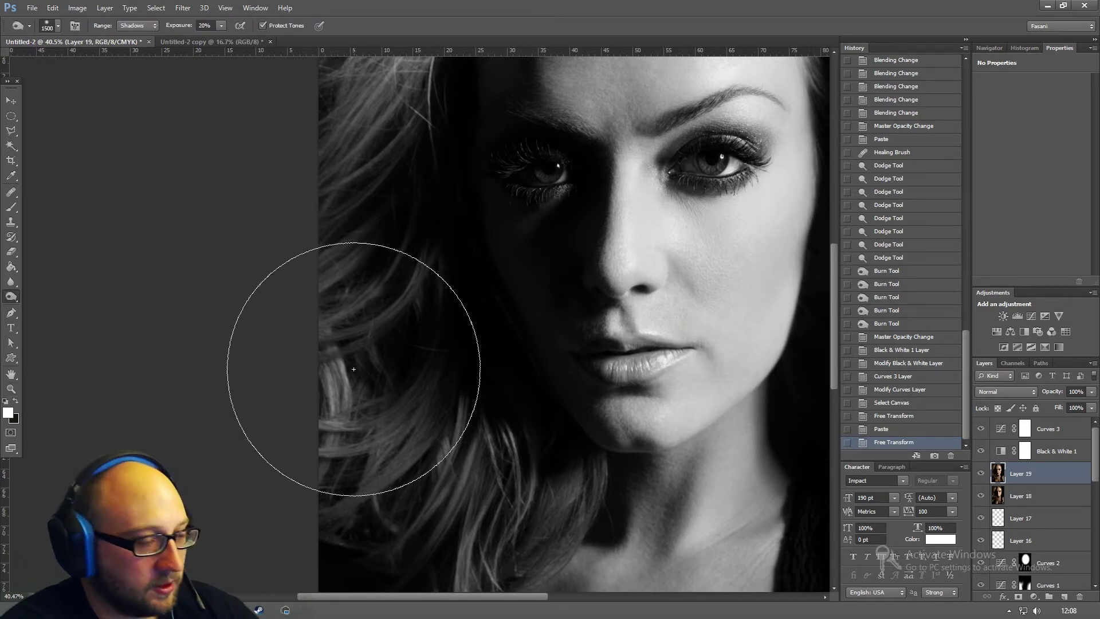
key("bracketleft")
key("bracketleft")
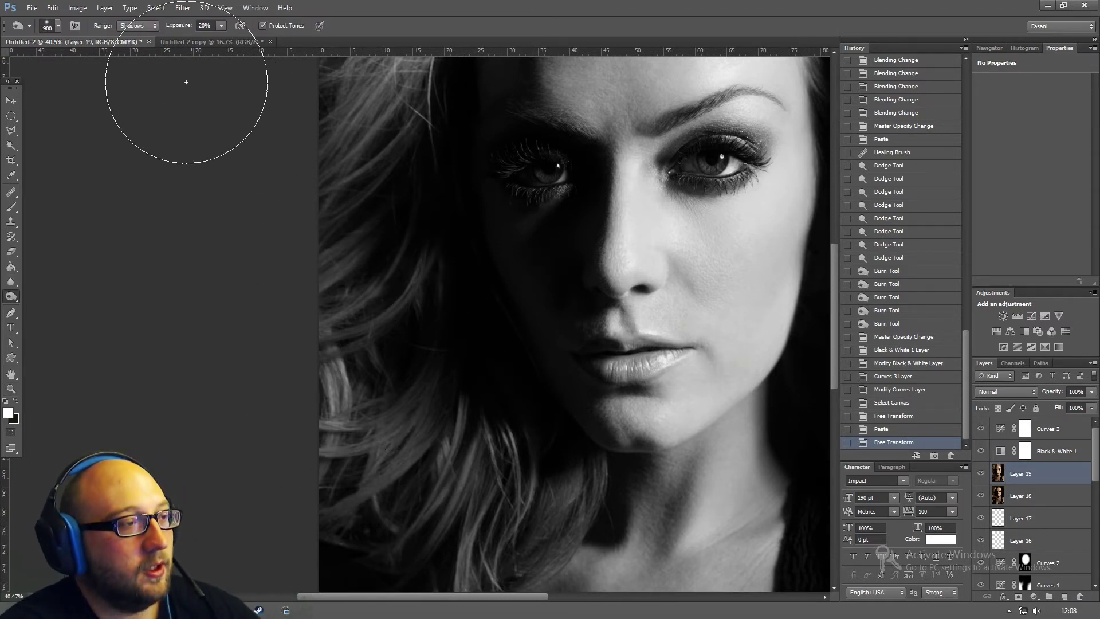
left_click(144, 26)
left_click(136, 47)
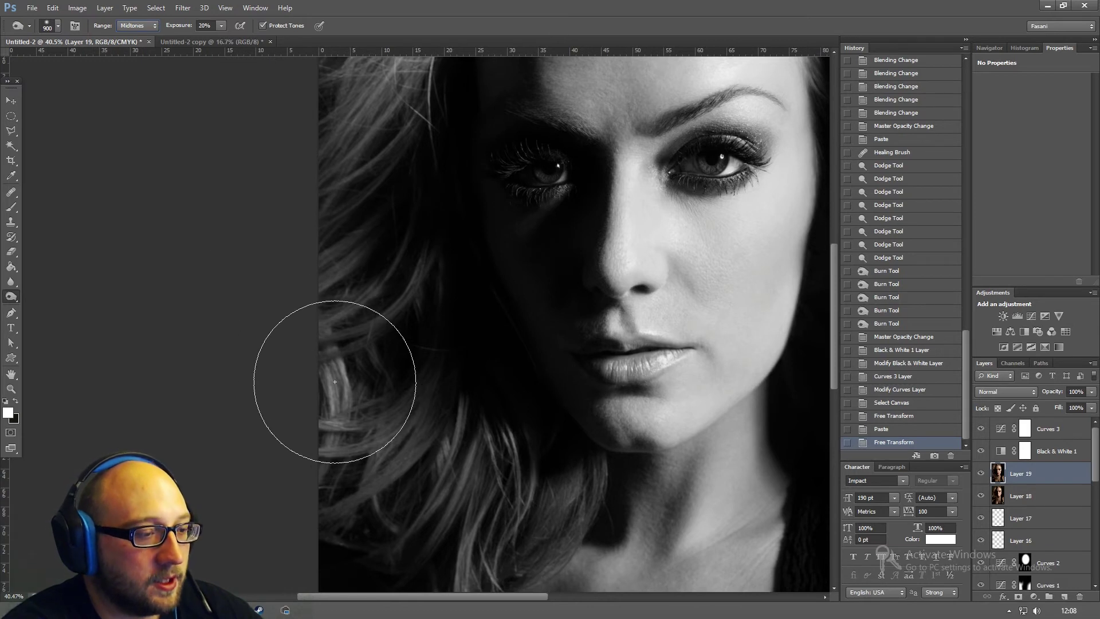
mouse_move(335, 381)
left_mouse_down()
mouse_move(349, 380)
mouse_move(315, 388)
mouse_move(300, 418)
mouse_move(294, 487)
mouse_move(349, 356)
mouse_move(221, 453)
left_mouse_up()
key("bracketleft")
key("bracketleft")
key("bracketleft")
key("bracketleft")
key("bracketleft")
key("bracketleft")
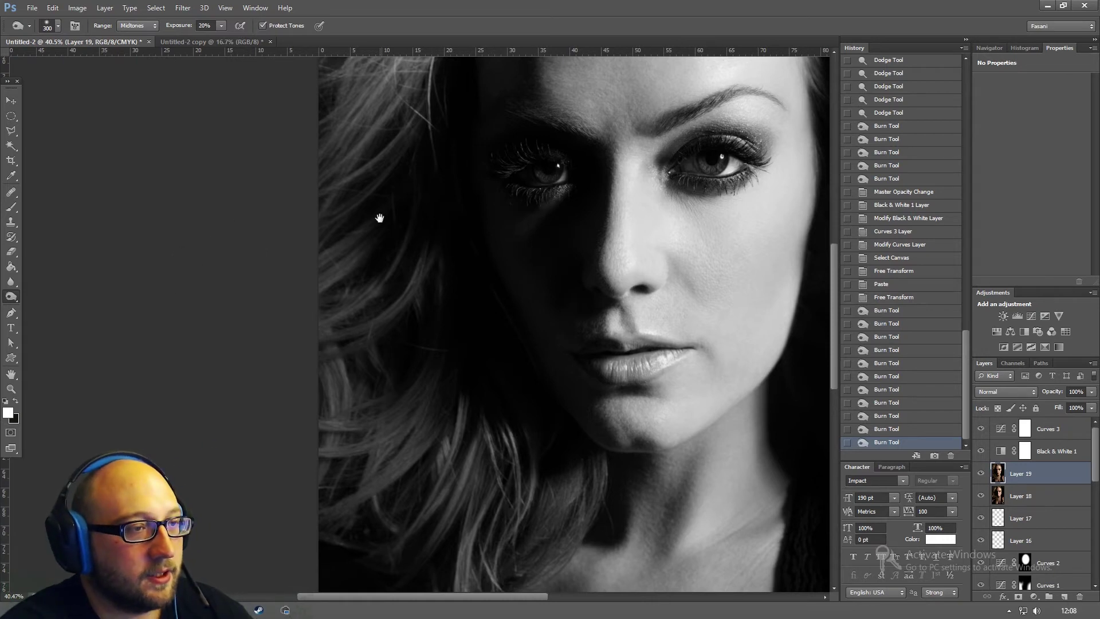
- Burn the background and hair edge in the portrait's upper-left corner on Layer 19 with a brush size of 1000
left_click_drag(381, 216, 432, 474)
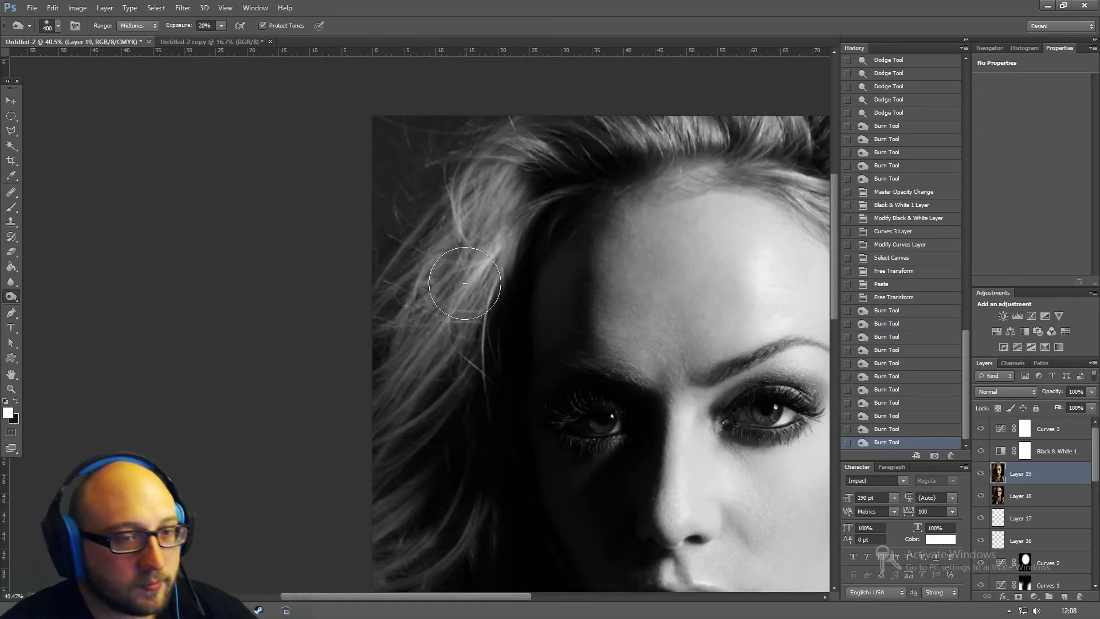
key("bracketright")
key("bracketright")
key("bracketright")
key("bracketright")
key("bracketright")
key("bracketright")
key("bracketright")
mouse_move(525, 158)
left_mouse_down()
mouse_move(476, 218)
mouse_move(437, 302)
mouse_move(422, 160)
left_mouse_up()
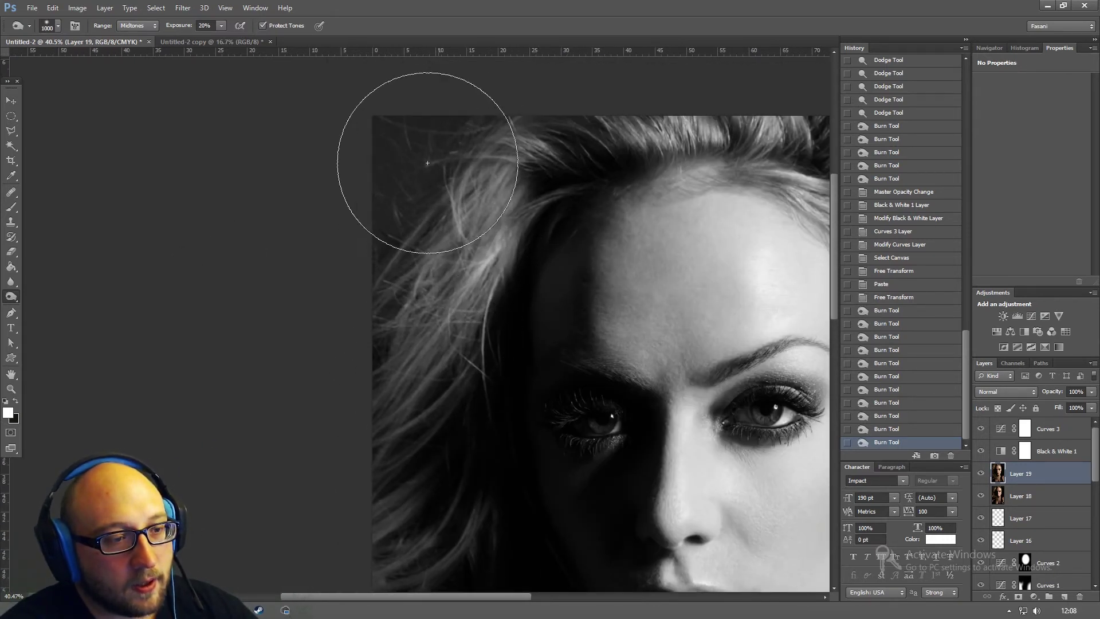
- Enlarge Layer 19 to about 106.3%, nudge it right to X 1179.50 px, and compare the image with the layer hidden and shown
left_click(12, 389)
right_click(576, 355)
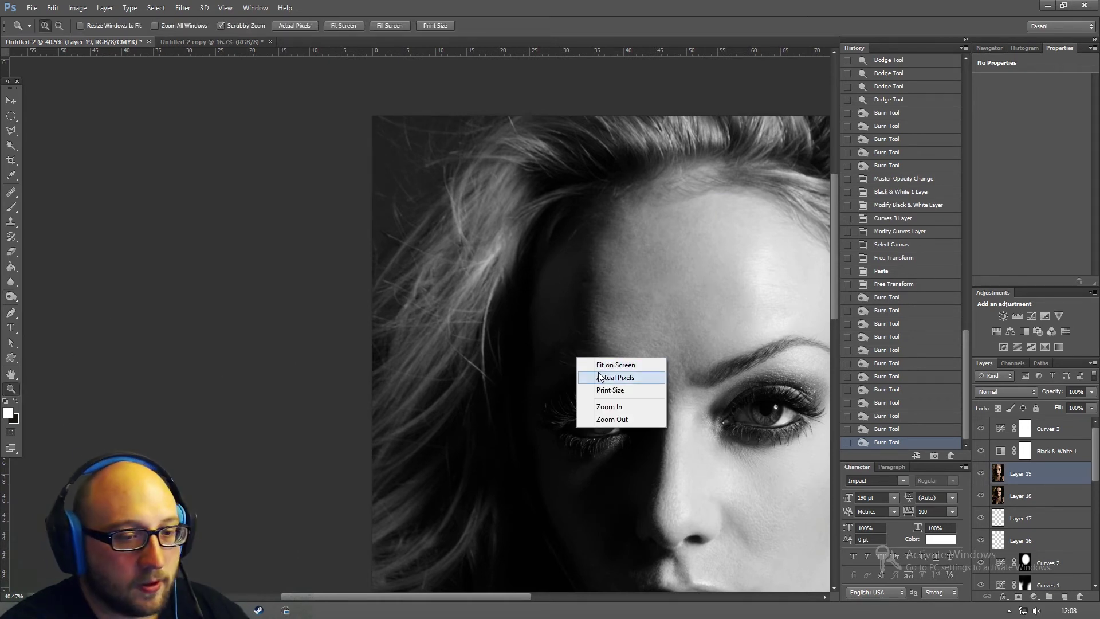
left_click(602, 365)
right_click(416, 267)
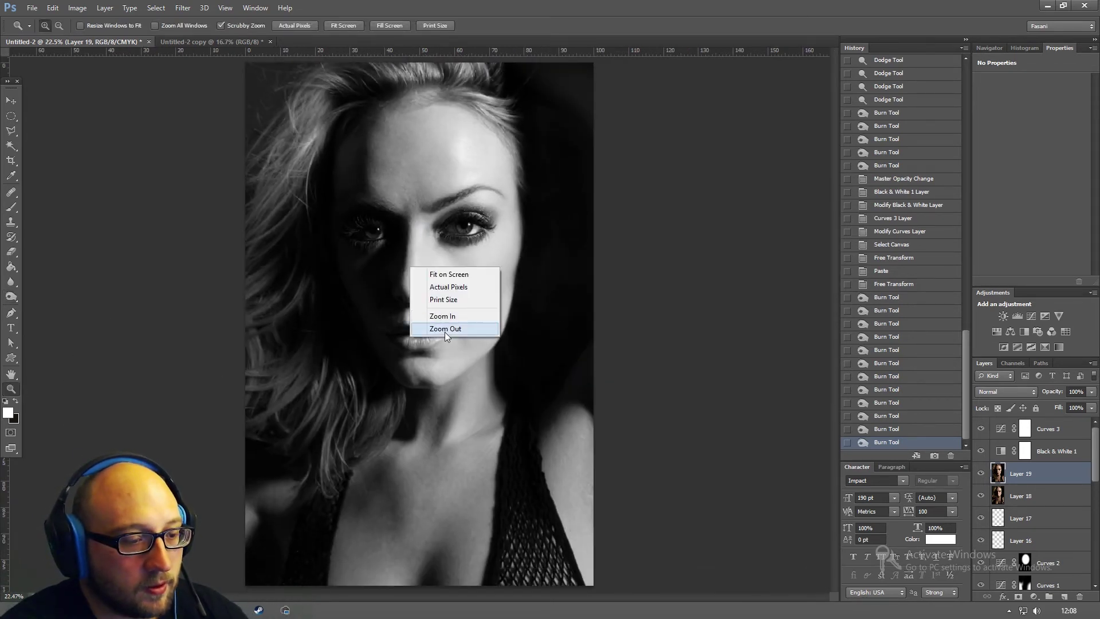
left_click(446, 332)
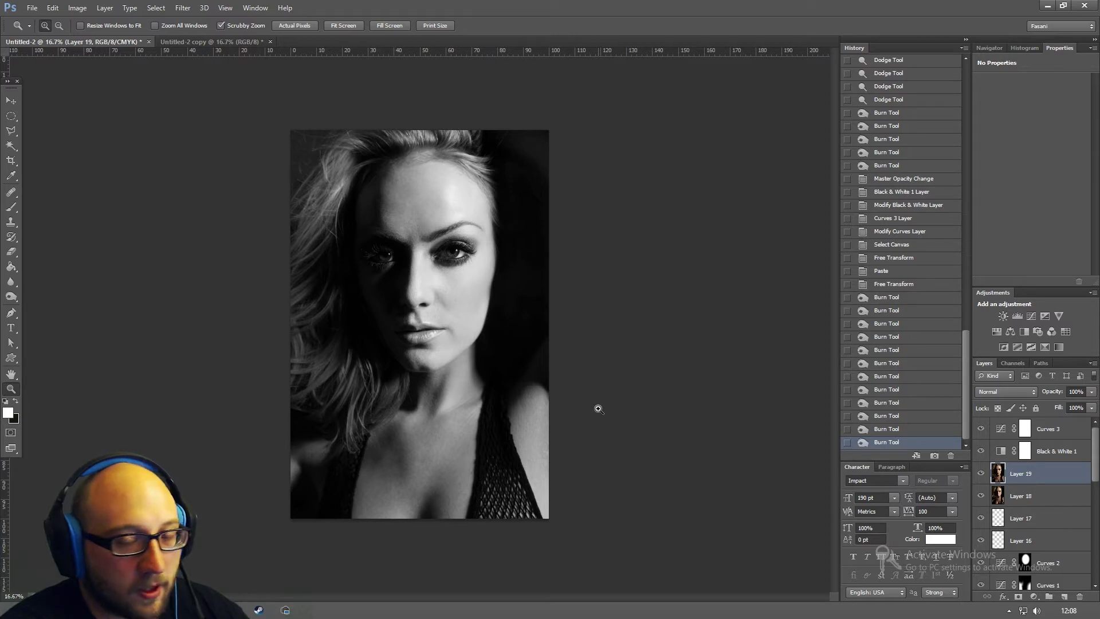
key("ctrl+t")
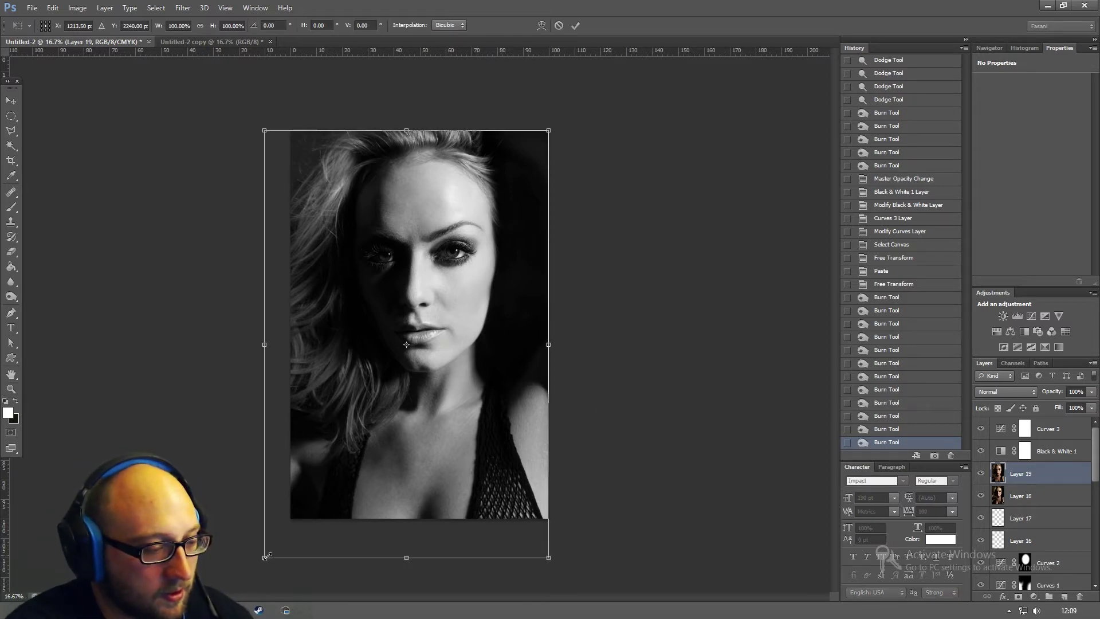
left_click_drag(265, 557, 205, 555)
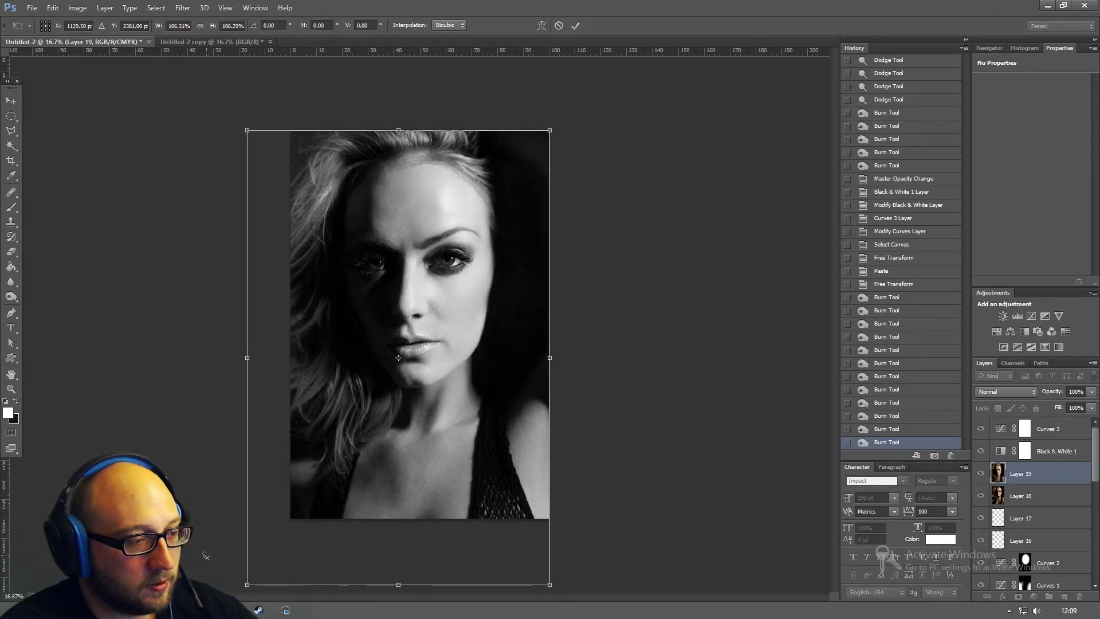
key("shift+Right")
key("shift+Right")
key("shift+Right")
key("shift+Right")
key("shift+Right")
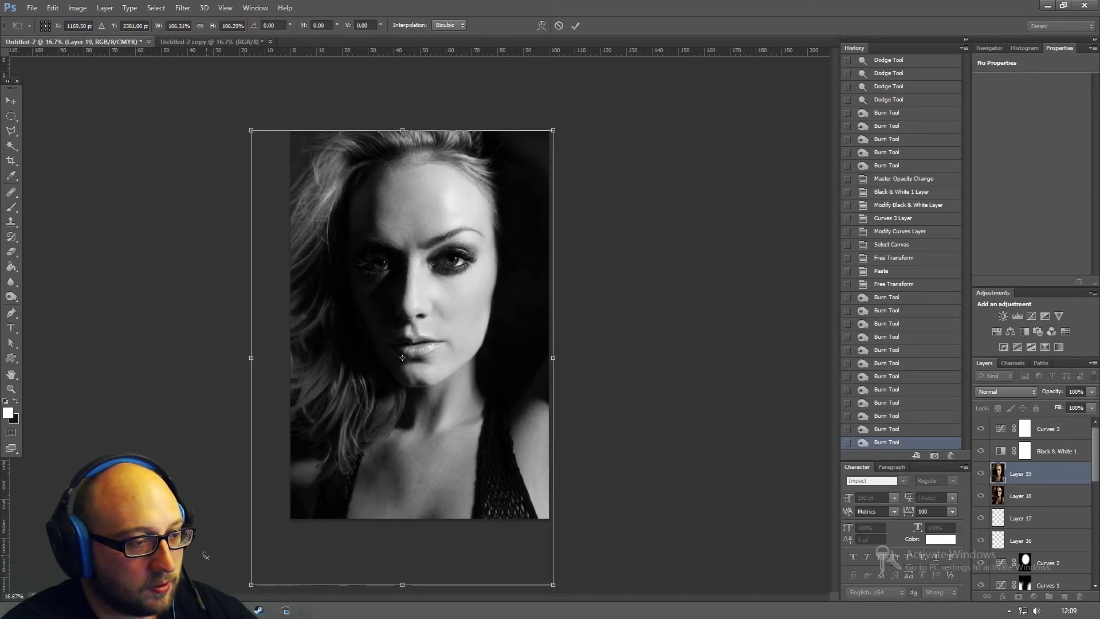
key("shift+Right")
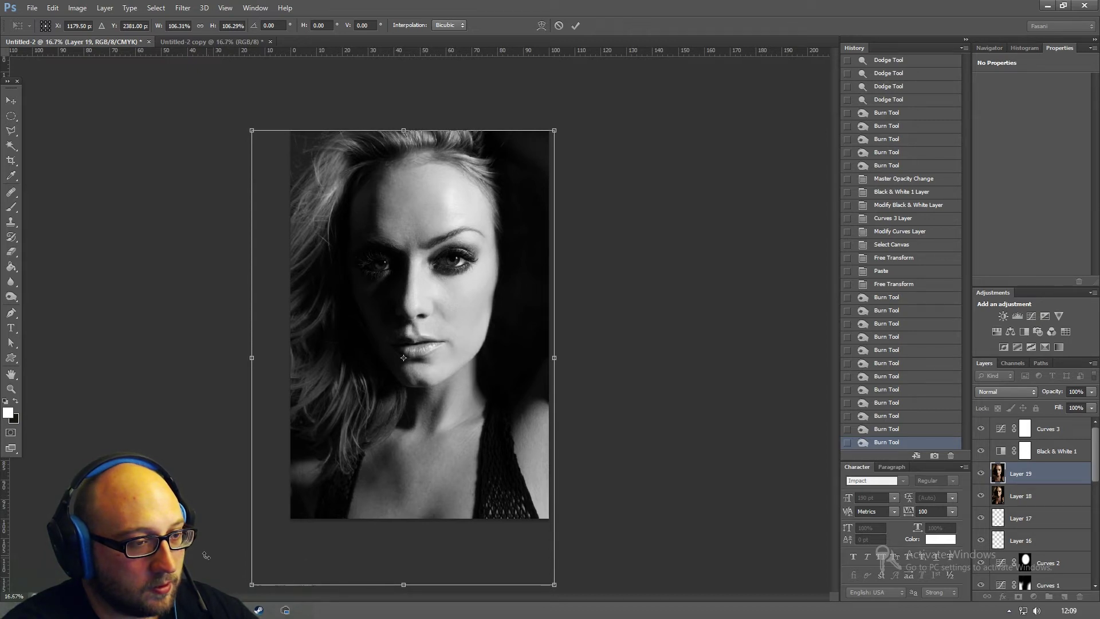
key("z")
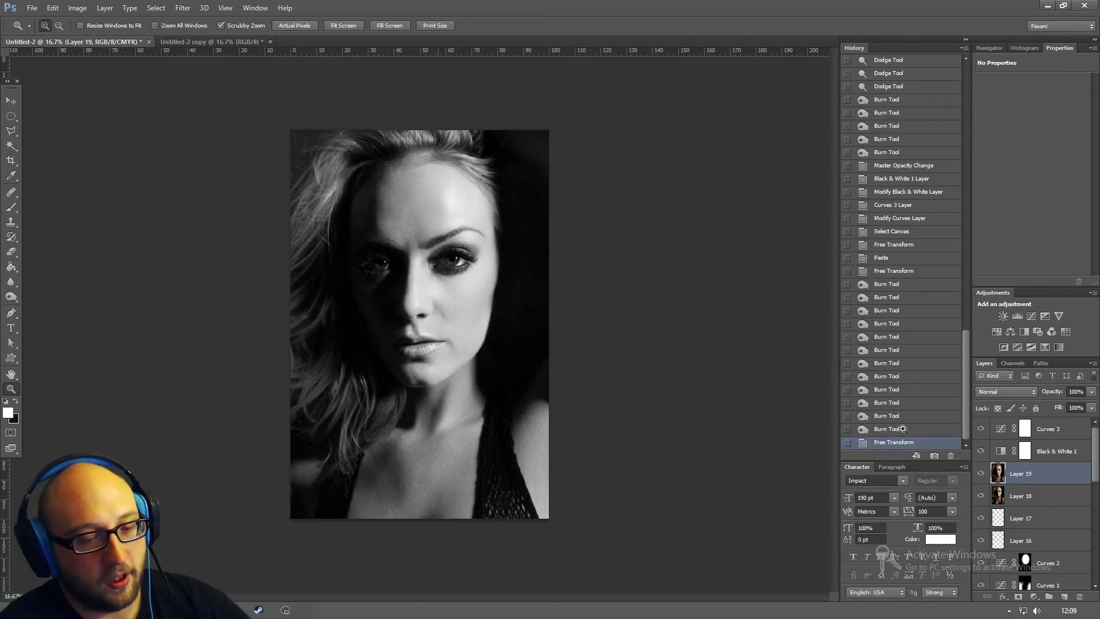
left_click(981, 475)
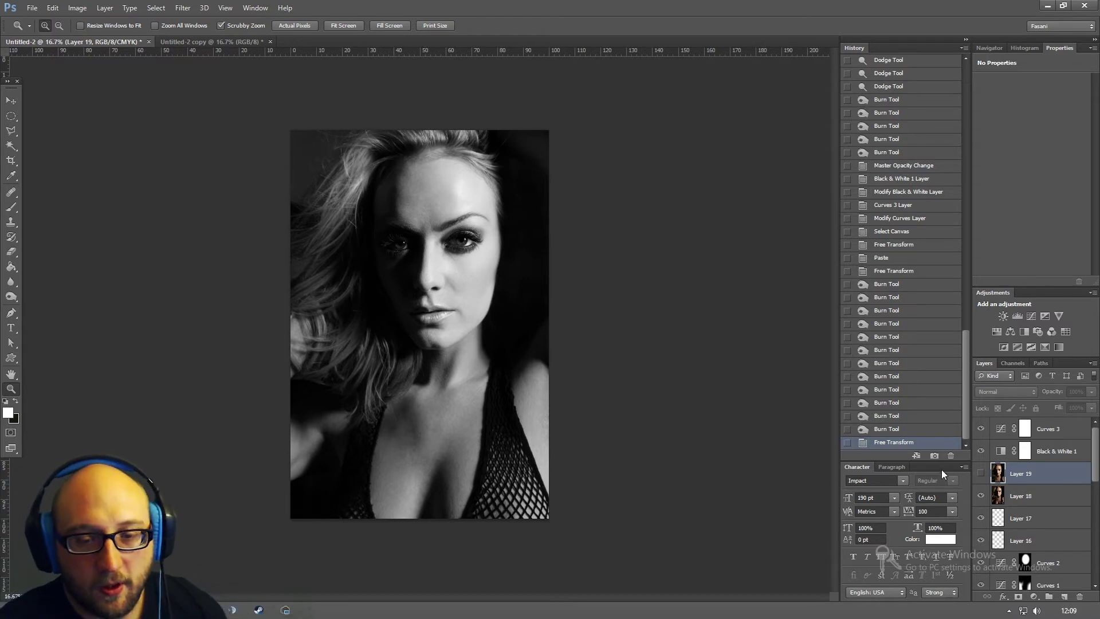
left_click(981, 473)
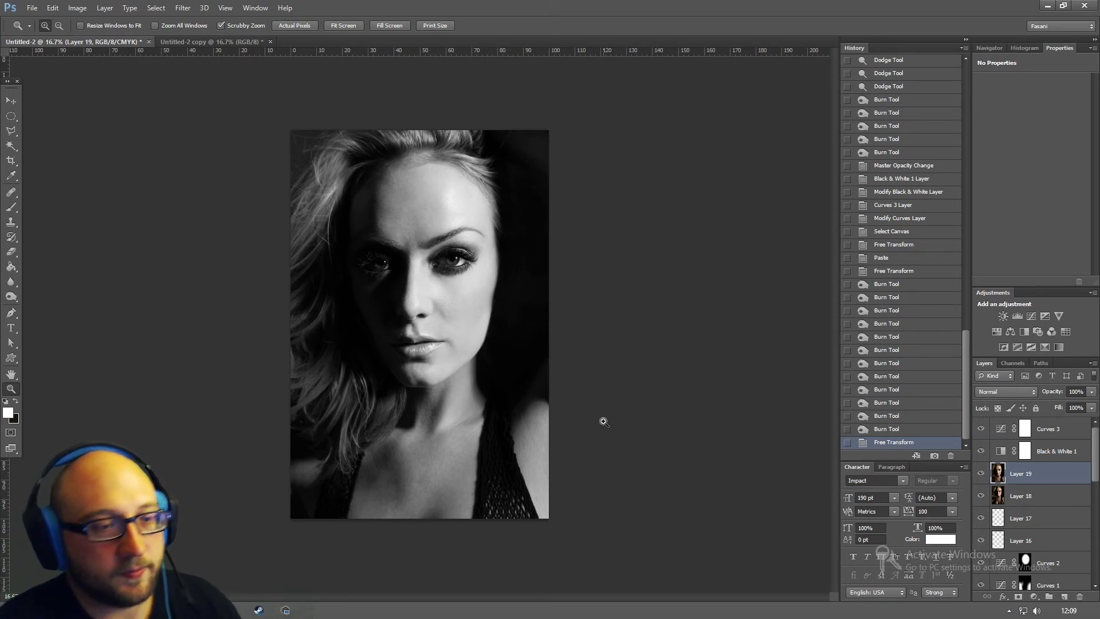
- Duplicate the layered black-and-white image as Untitled-2 copy 2 and flatten the duplicate
left_click(80, 10)
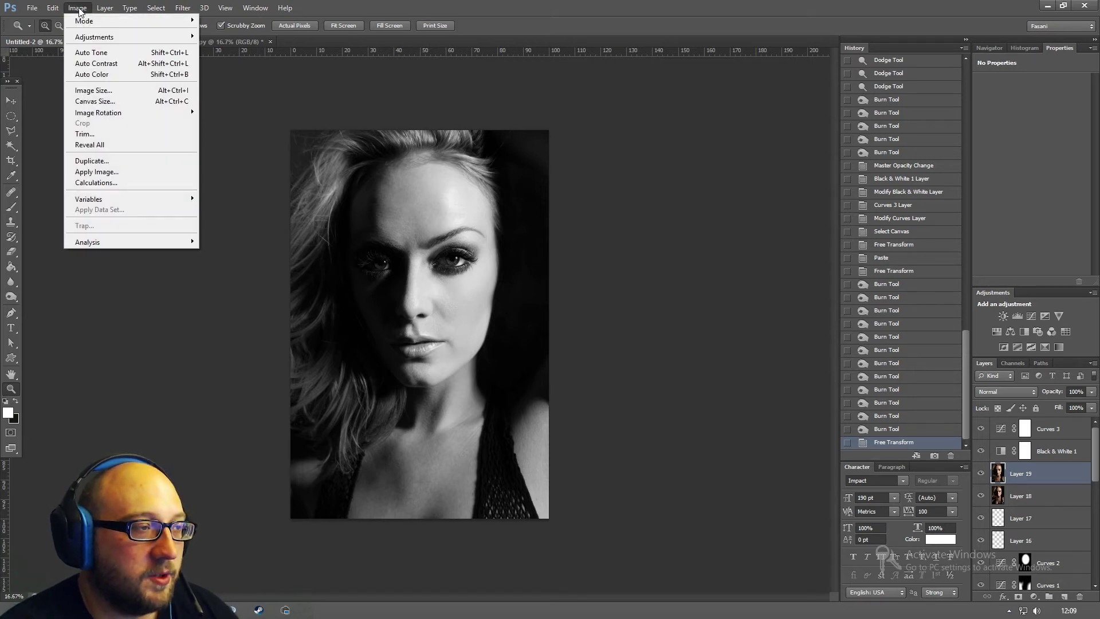
mouse_move(111, 10)
mouse_move(78, 8)
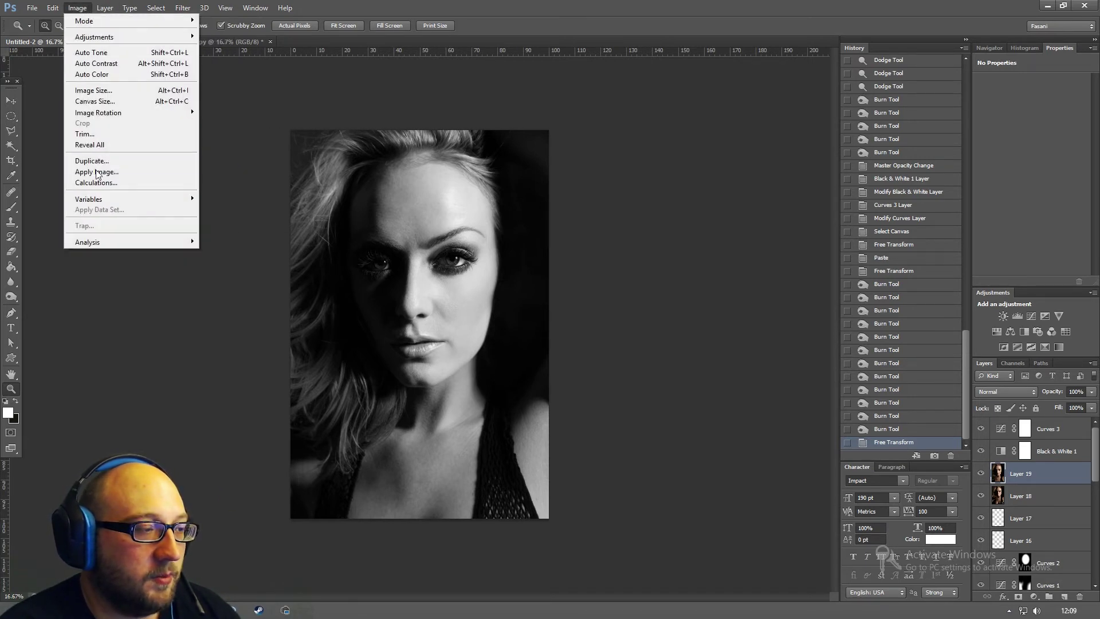
left_click(105, 161)
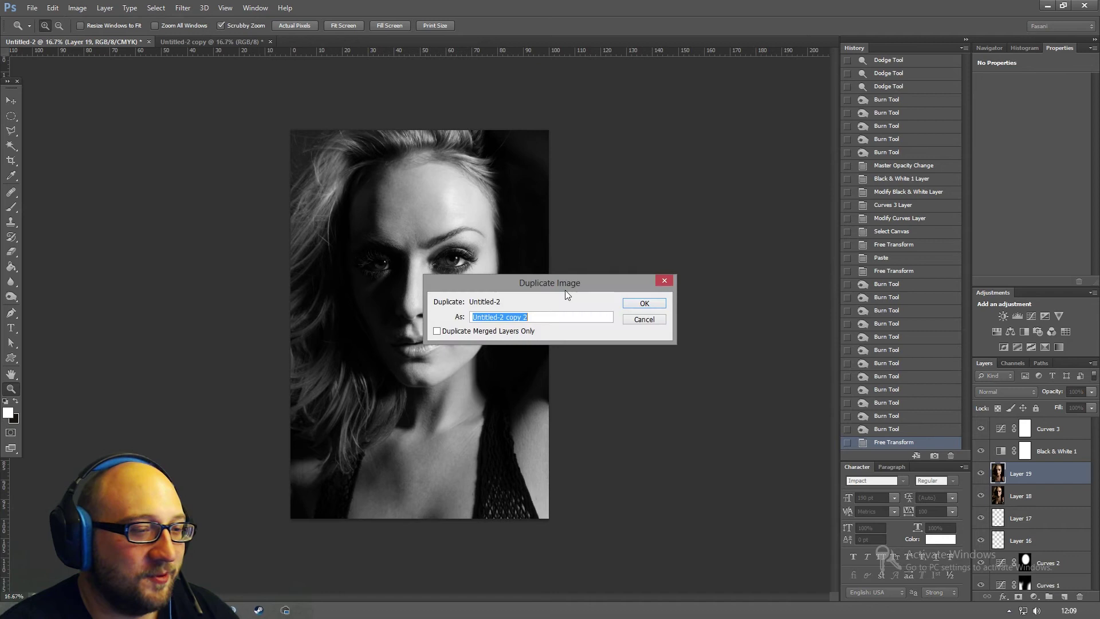
left_click(640, 303)
left_click(105, 8)
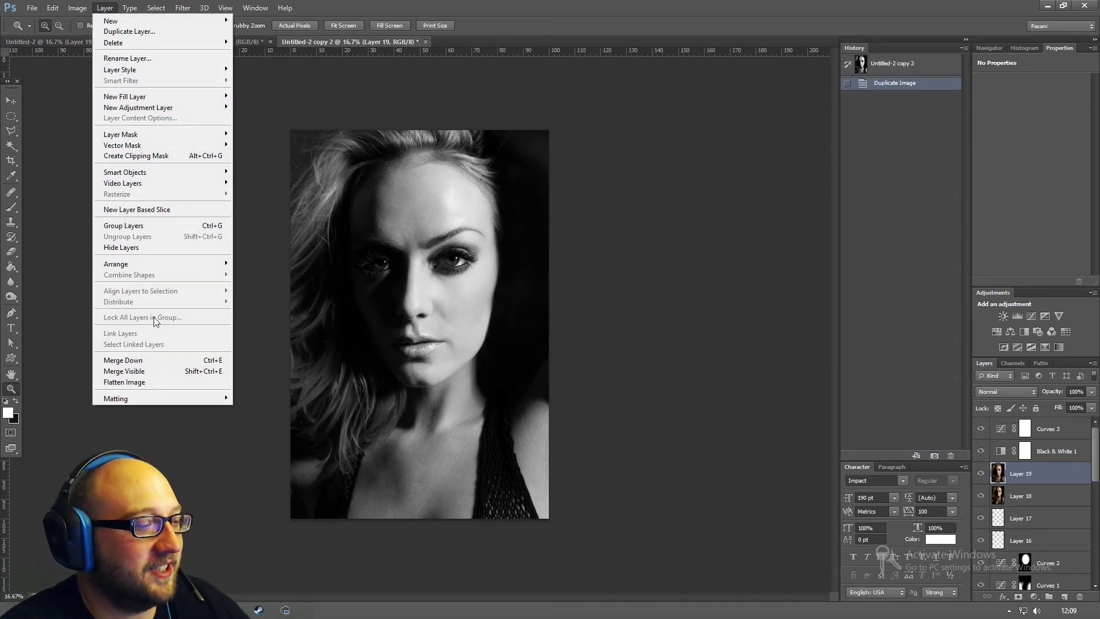
left_click(149, 385)
left_click(528, 330)
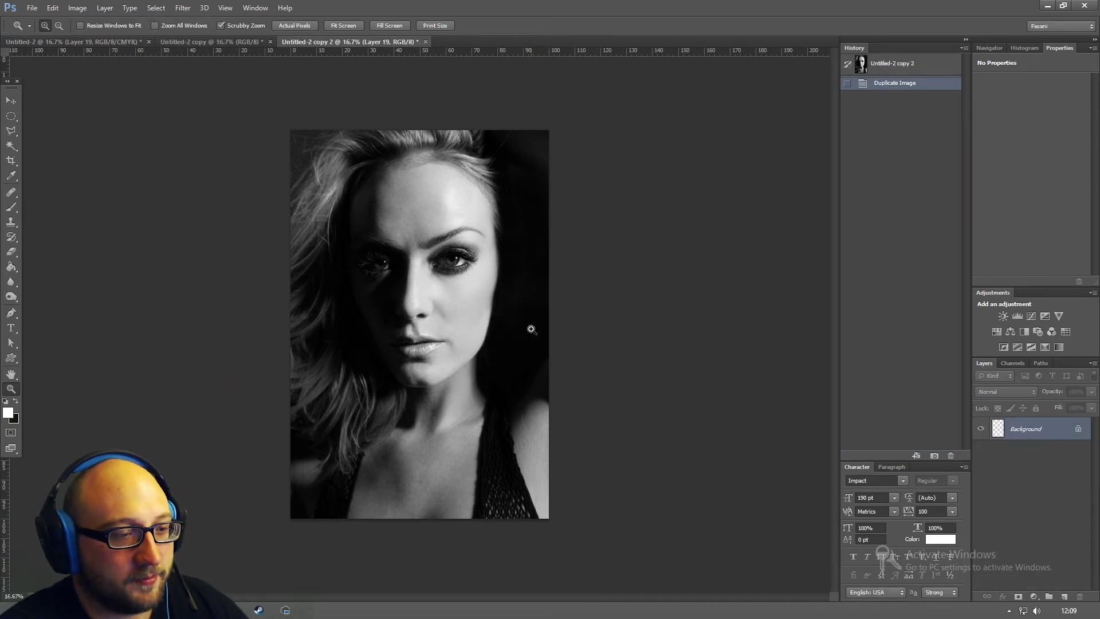
- Add 5% uniform monochromatic noise to the flattened duplicate, previewing the grain around the eye at actual pixels
right_click(416, 286)
left_click(447, 302)
left_click_drag(567, 103, 577, 135)
left_click_drag(570, 226, 541, 160)
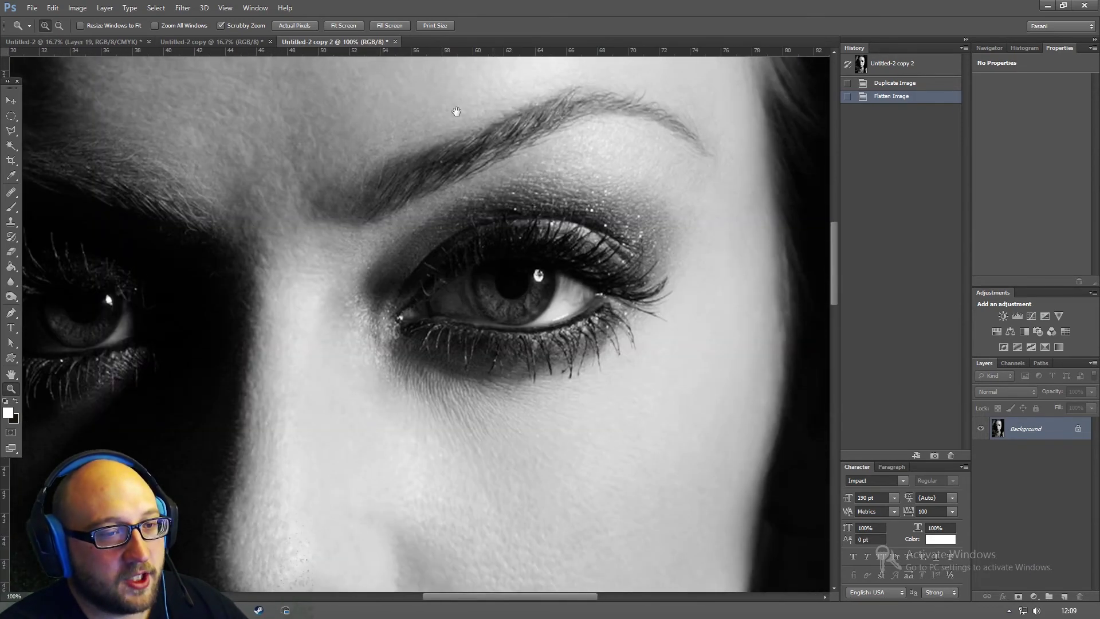
left_click(182, 8)
mouse_move(221, 145)
left_click(337, 145)
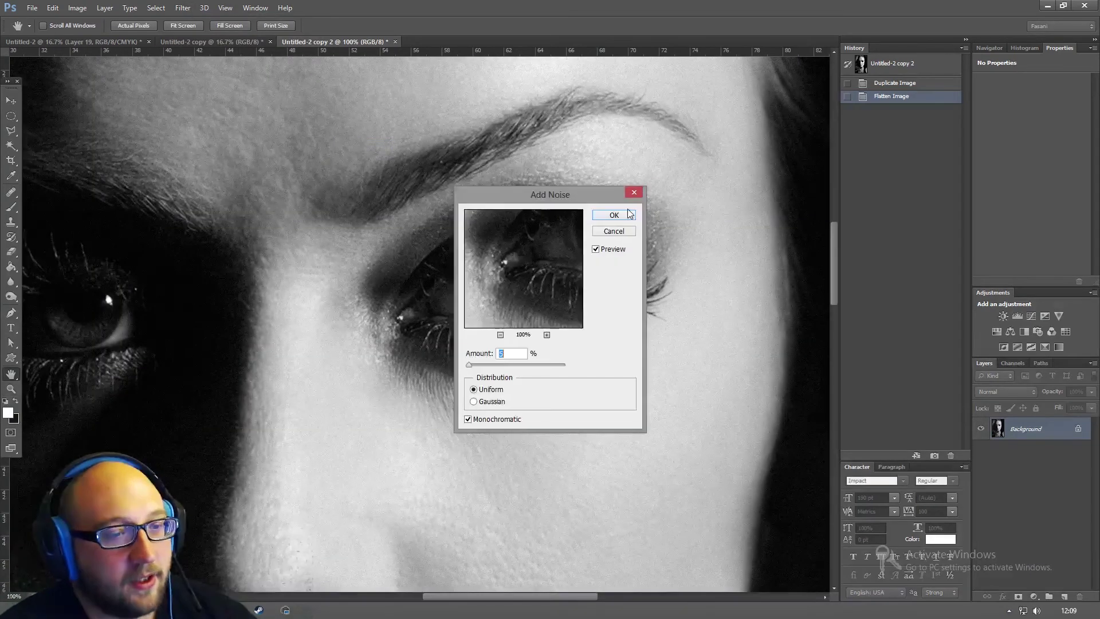
left_click_drag(543, 201, 763, 167)
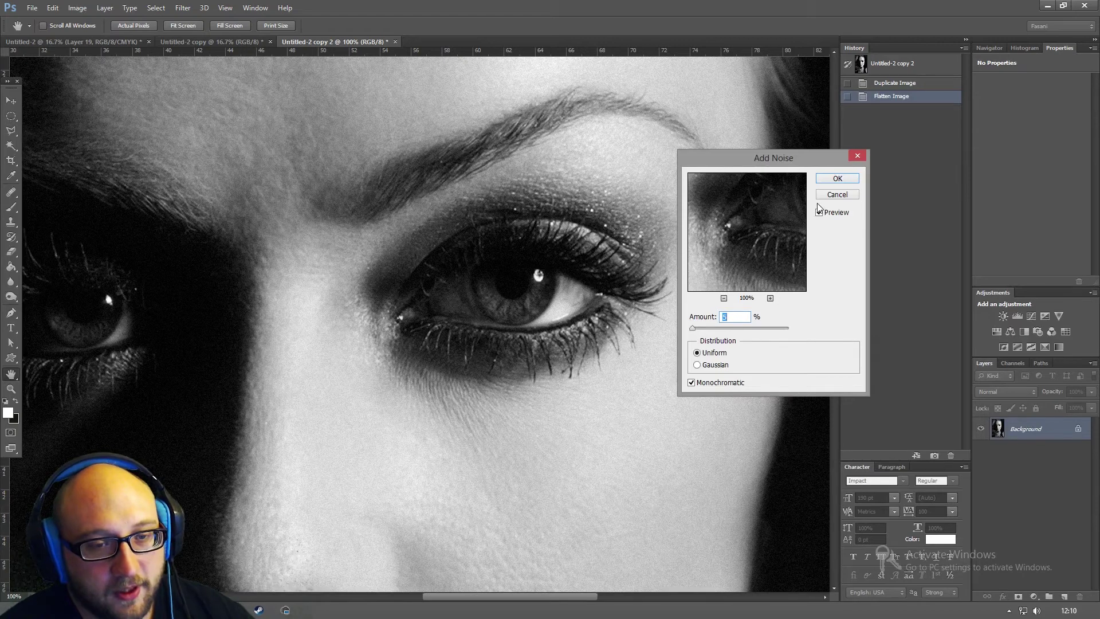
key("z")
left_click(838, 179)
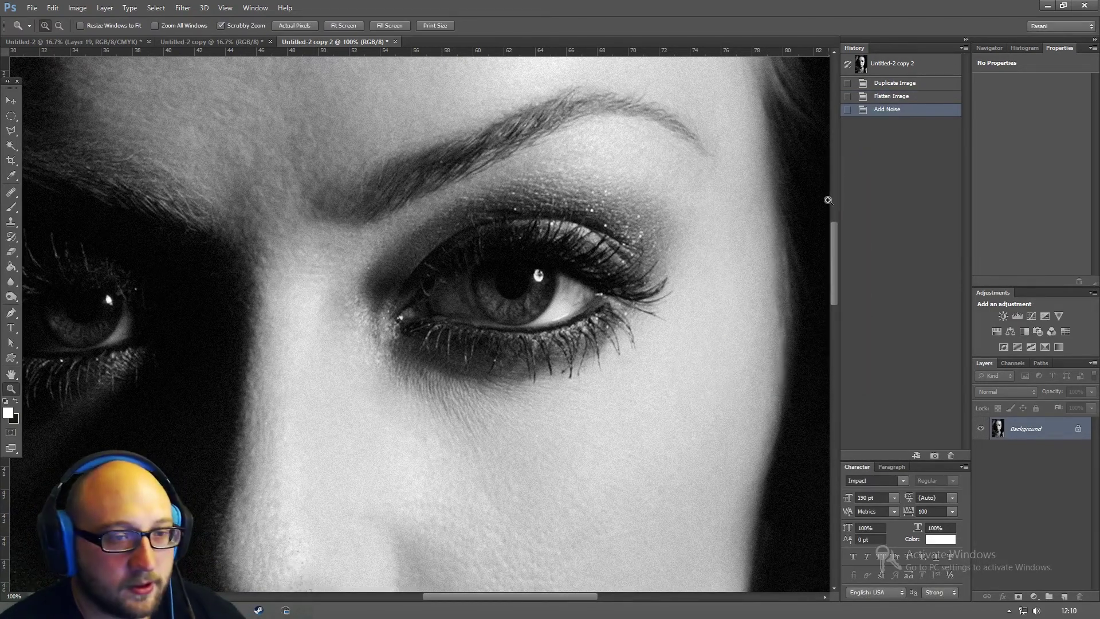
- Copy the whole grainy image into Untitled-2 as a layer above Curves 3 and inspect the face at 100%
left_click(724, 198)
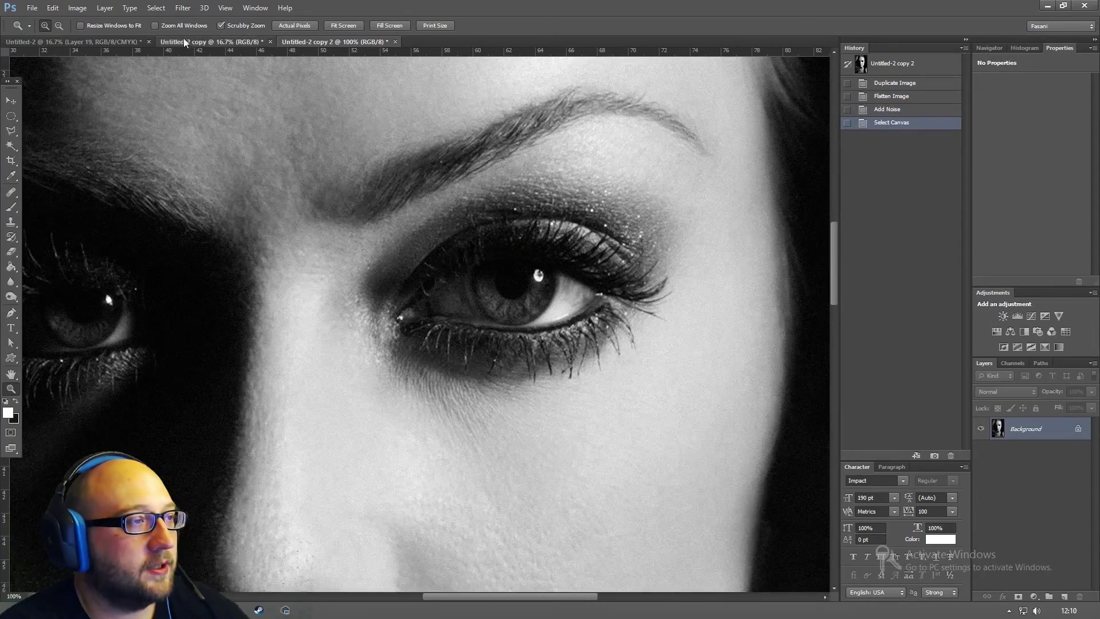
left_click(117, 42)
key("ctrl+v")
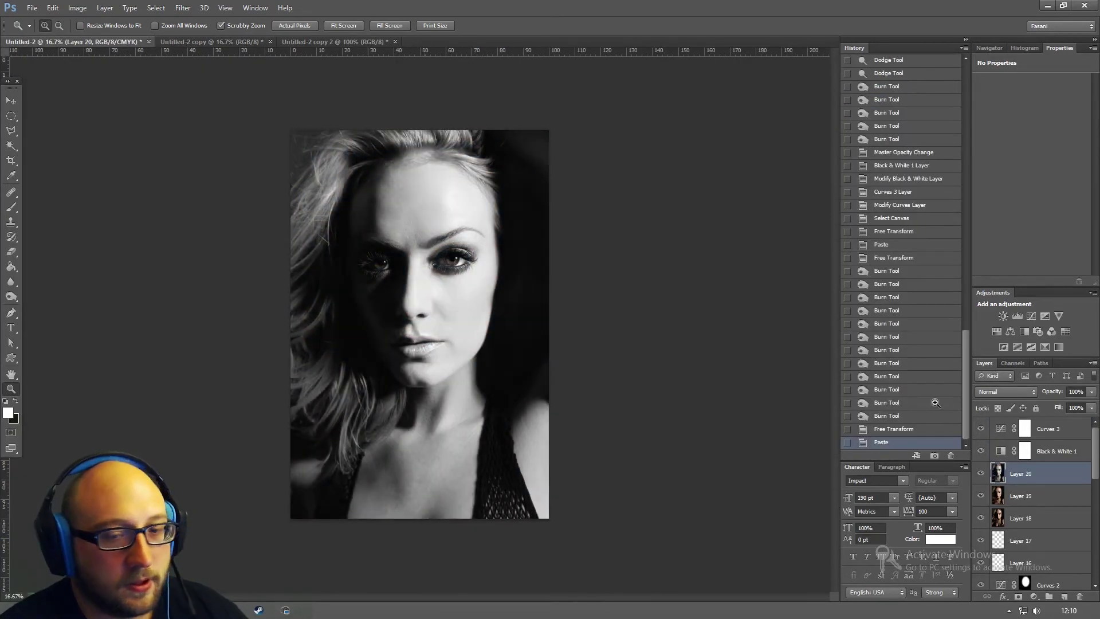
left_click_drag(1031, 474, 1029, 422)
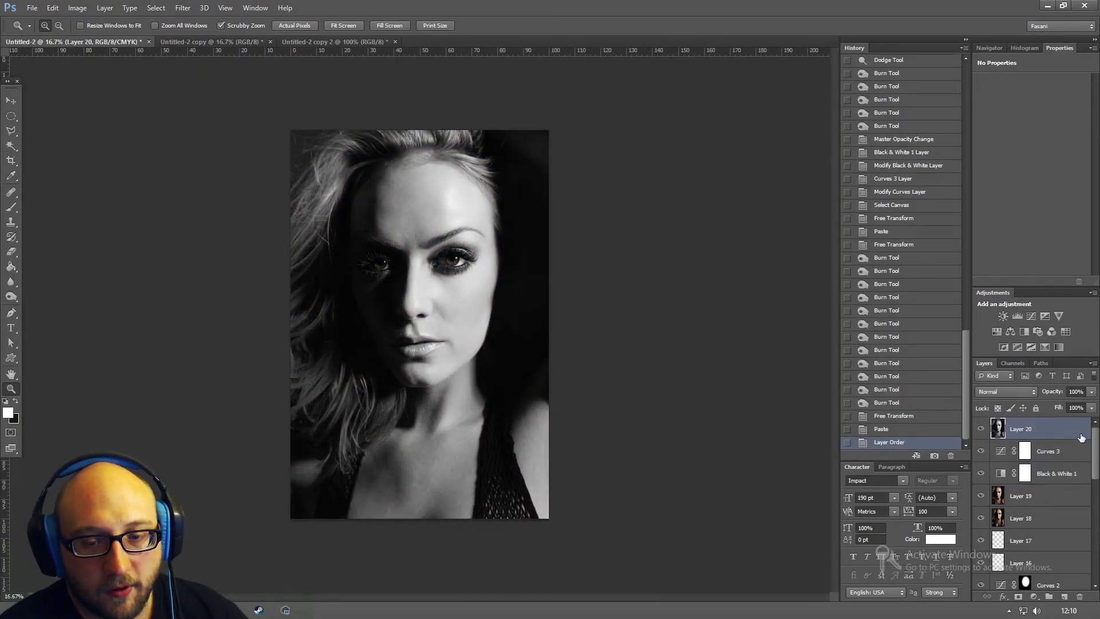
left_click(402, 305)
left_click_drag(690, 260, 635, 423)
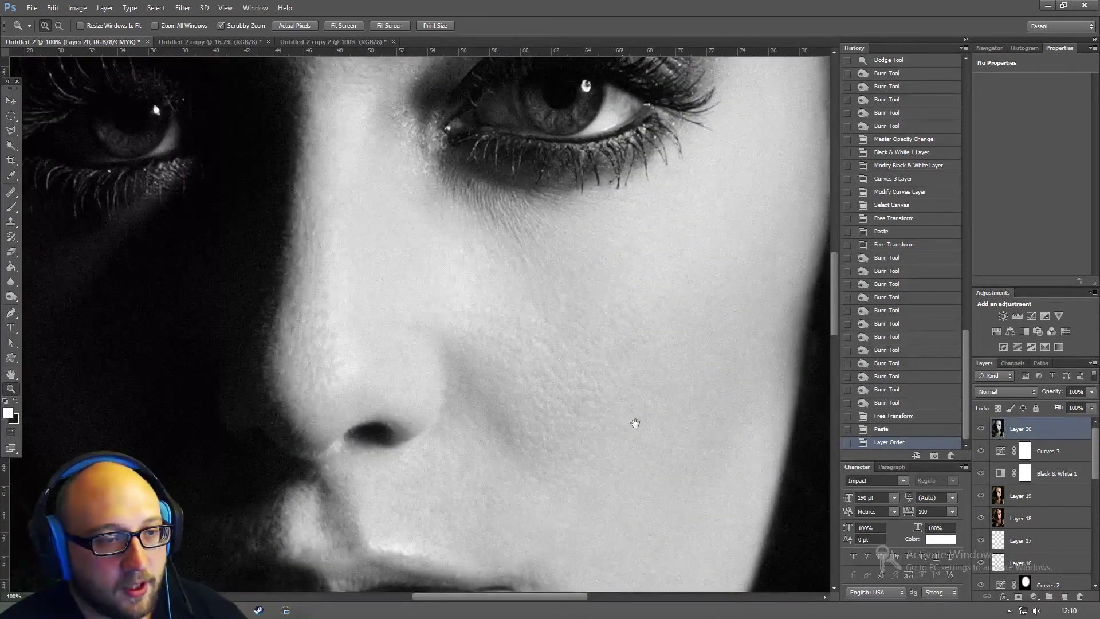
left_click_drag(587, 106, 522, 402)
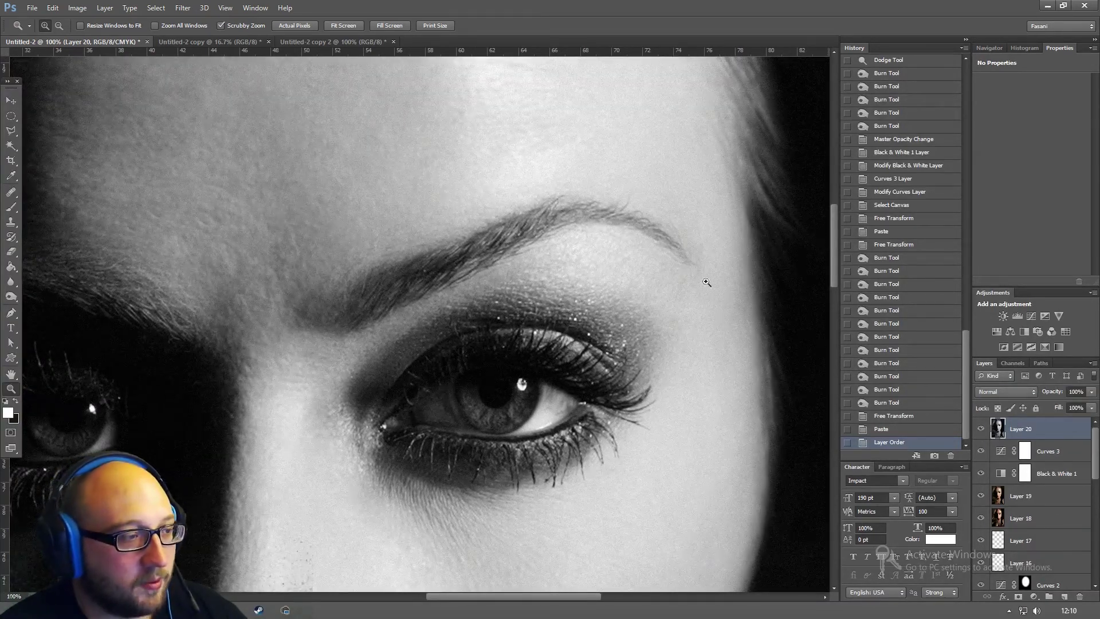
- Soften the grain on Layer 20 with a Gaussian Blur of 0.2 pixels radius
left_click(183, 8)
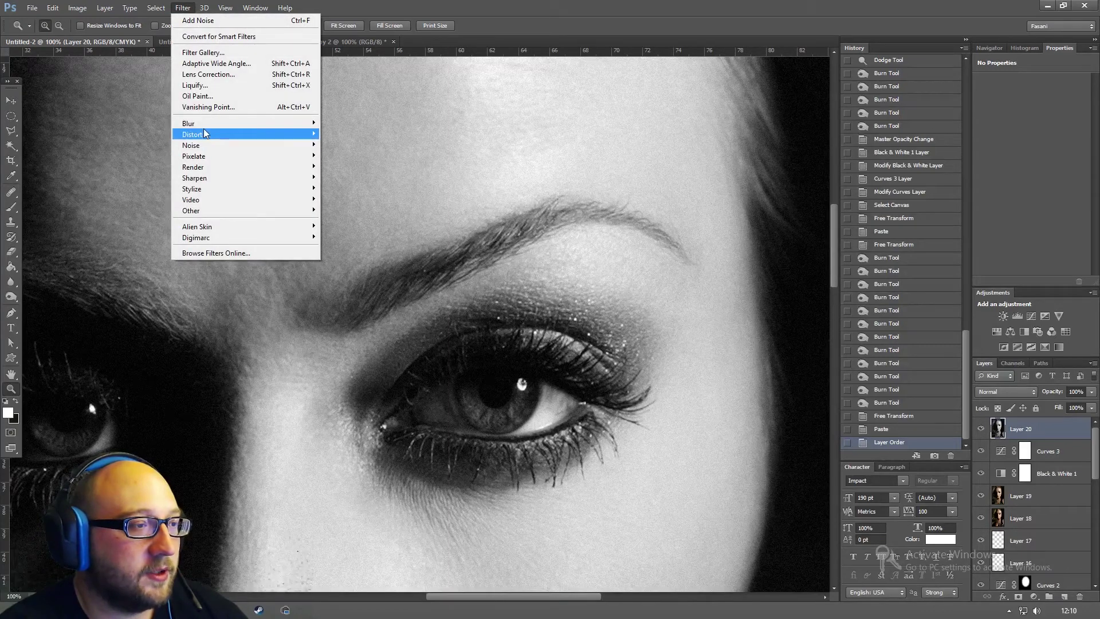
left_click(347, 204)
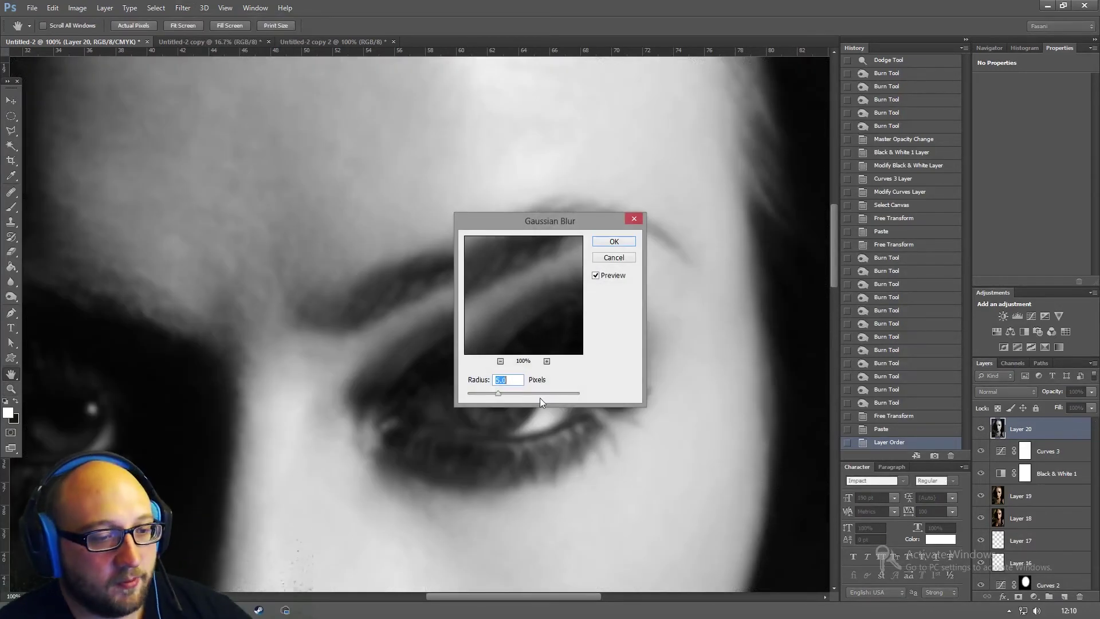
type("0.1")
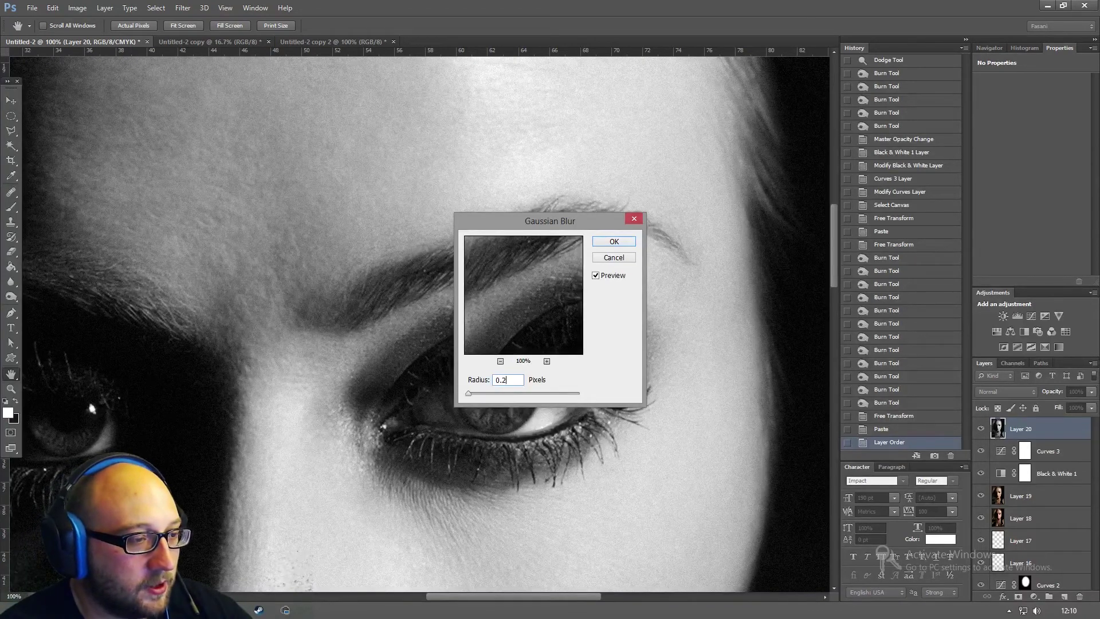
type("z")
left_click(614, 241)
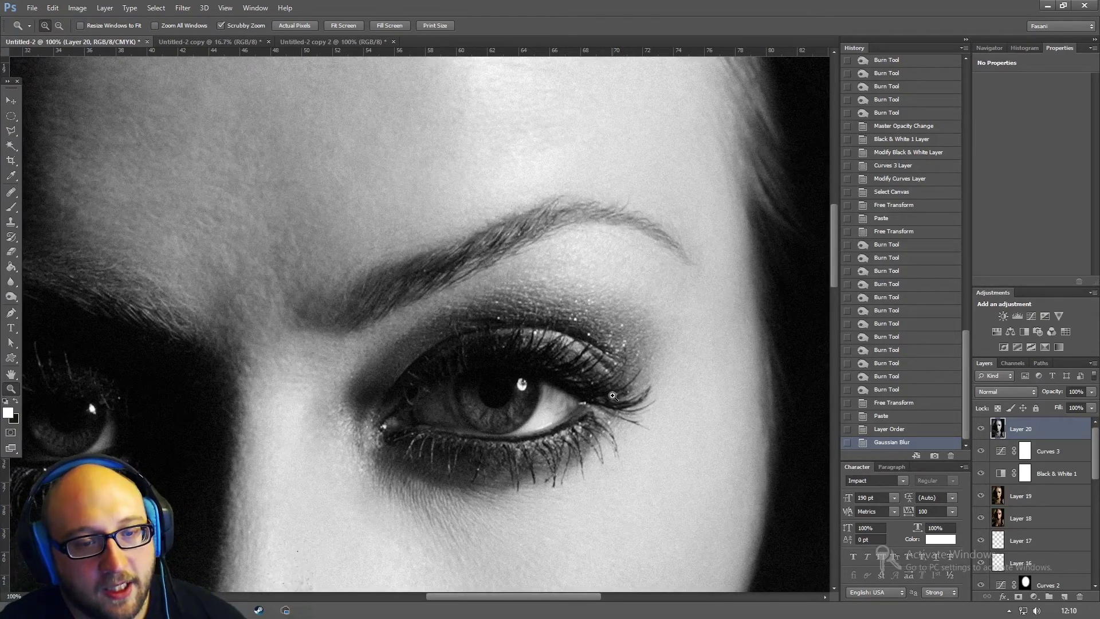
- Add a new layer above Layer 20 and heal small spots beneath the lit eye and in the shadow beside the nose
left_click_drag(406, 373, 521, 381)
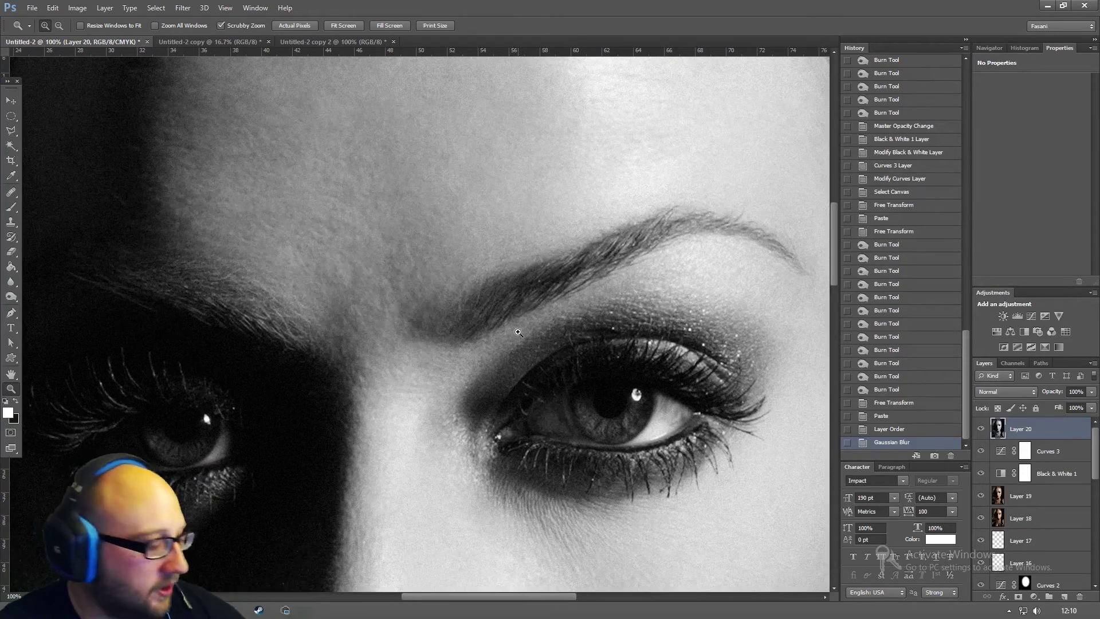
key("j")
left_click(1065, 596)
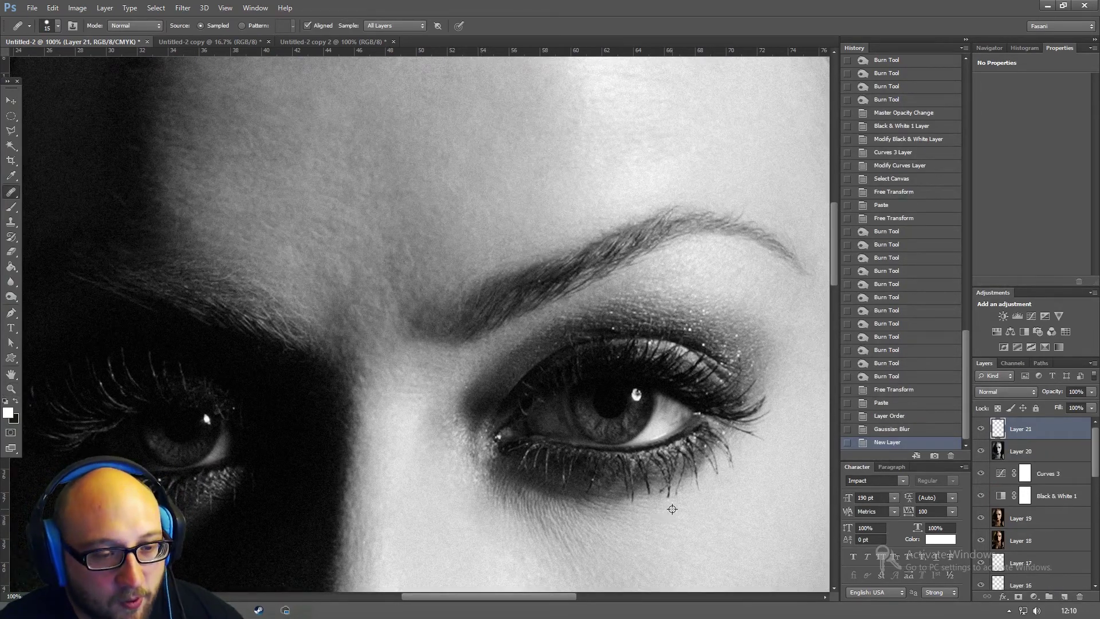
left_click(661, 489)
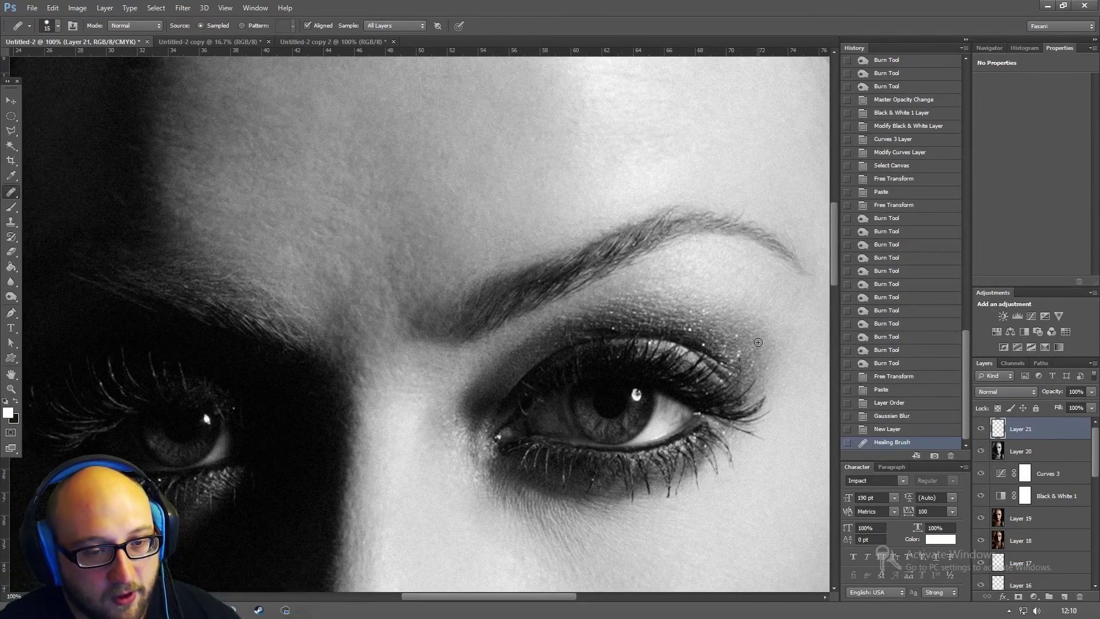
left_click_drag(560, 483, 647, 251)
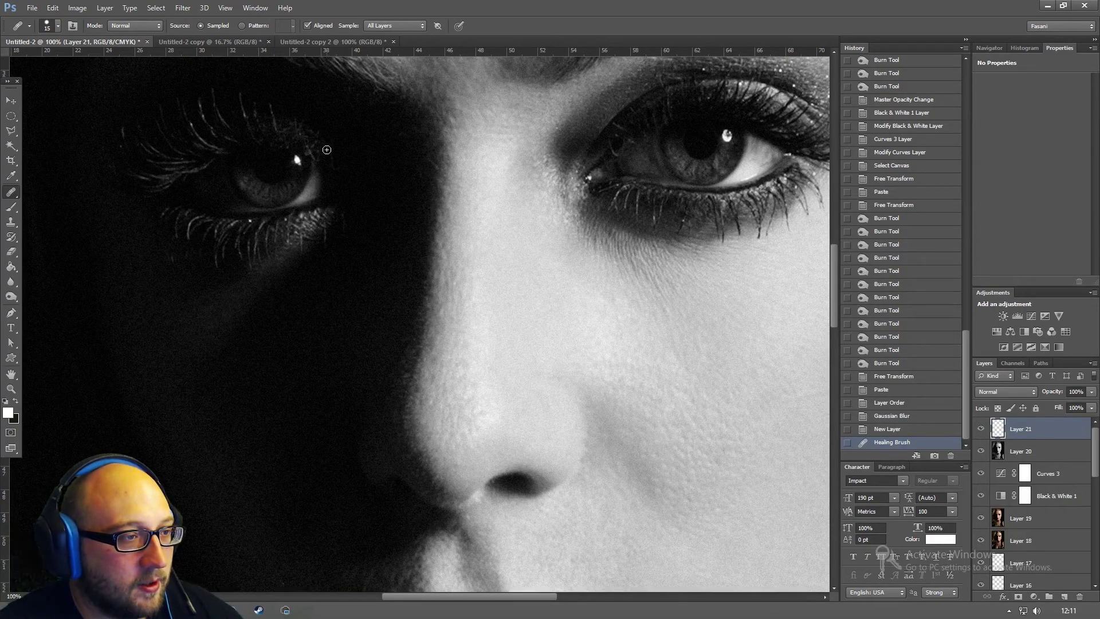
left_click(376, 247)
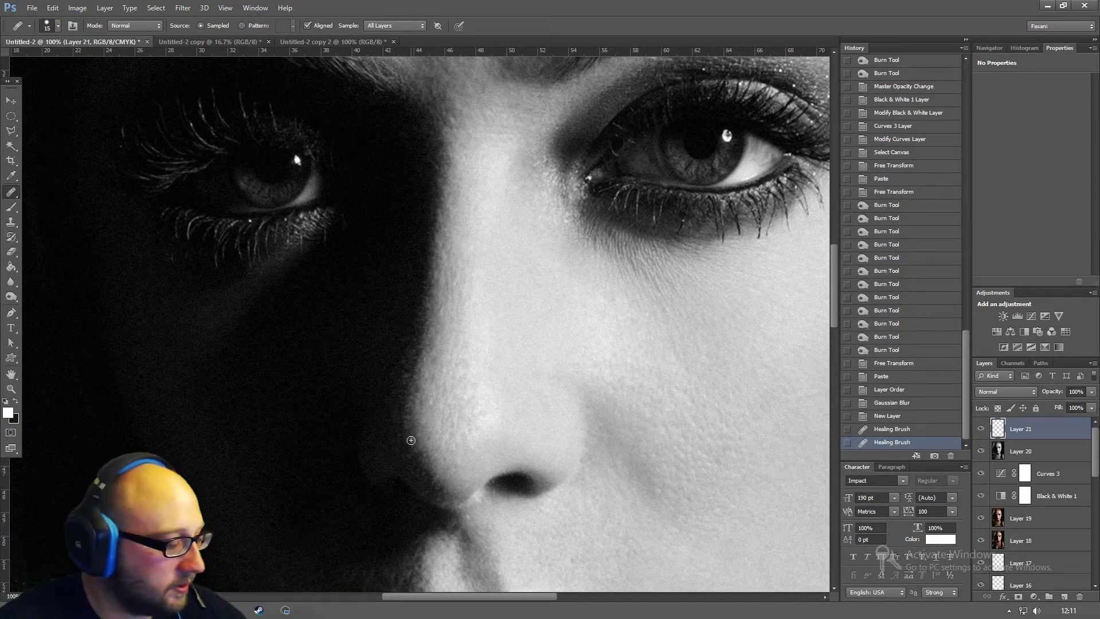
- Enlarge the Healing Brush to 125 px and even out the blotchy patches across the forehead on Layer 21
key("ctrl+minus")
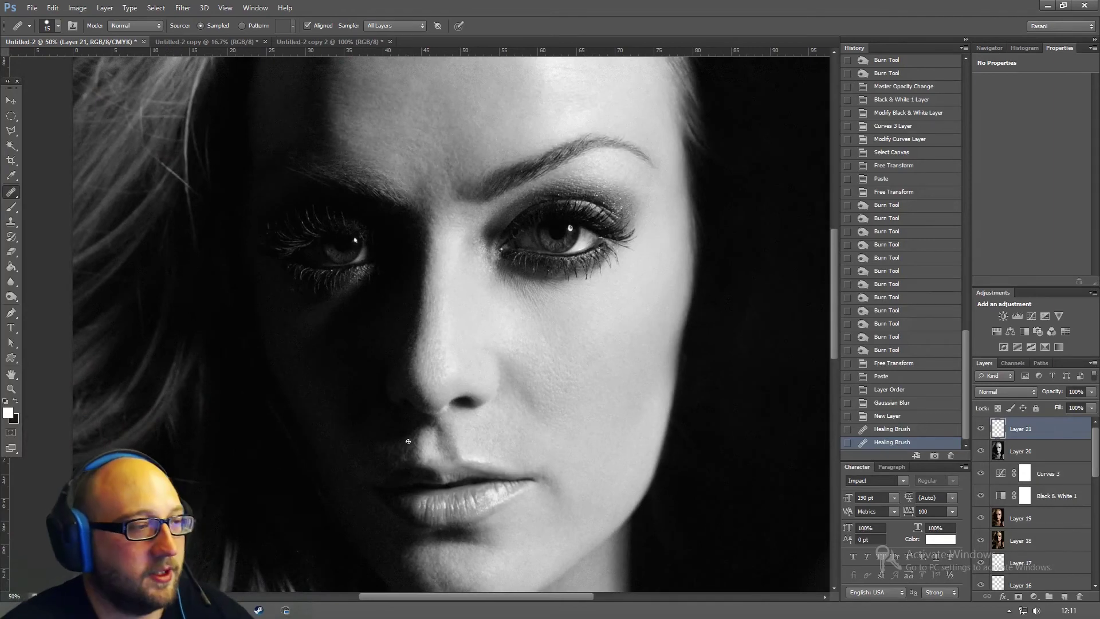
scroll(428, 264, "up", 3)
key("ctrl+minus")
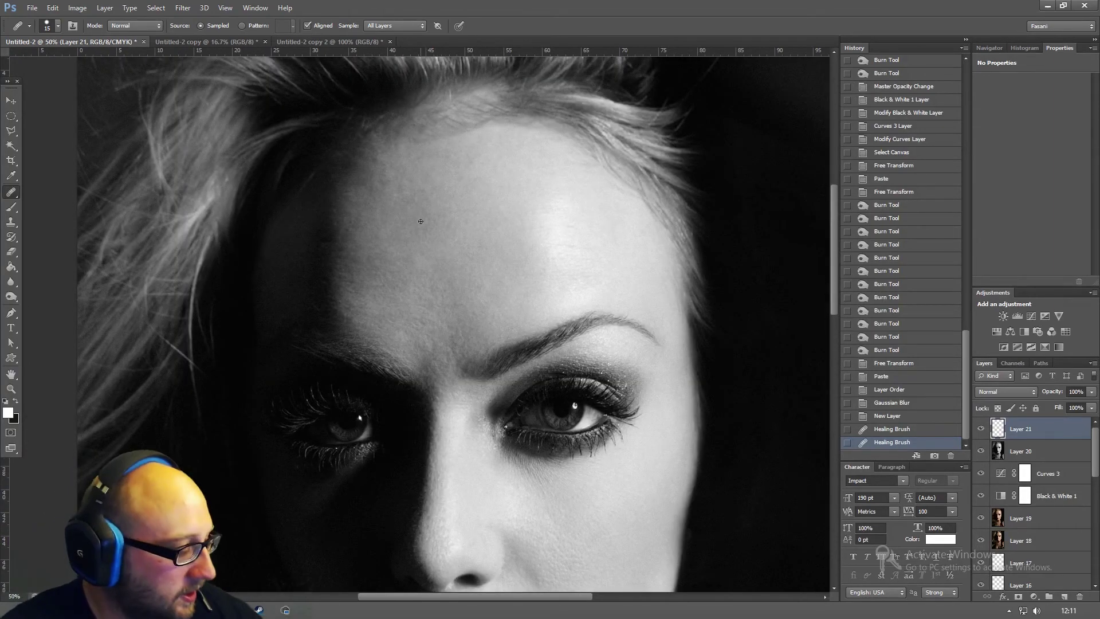
key("bracketright")
key("bracketright")
key("bracketright")
key("bracketright")
key("bracketright")
key("bracketright")
key("bracketright")
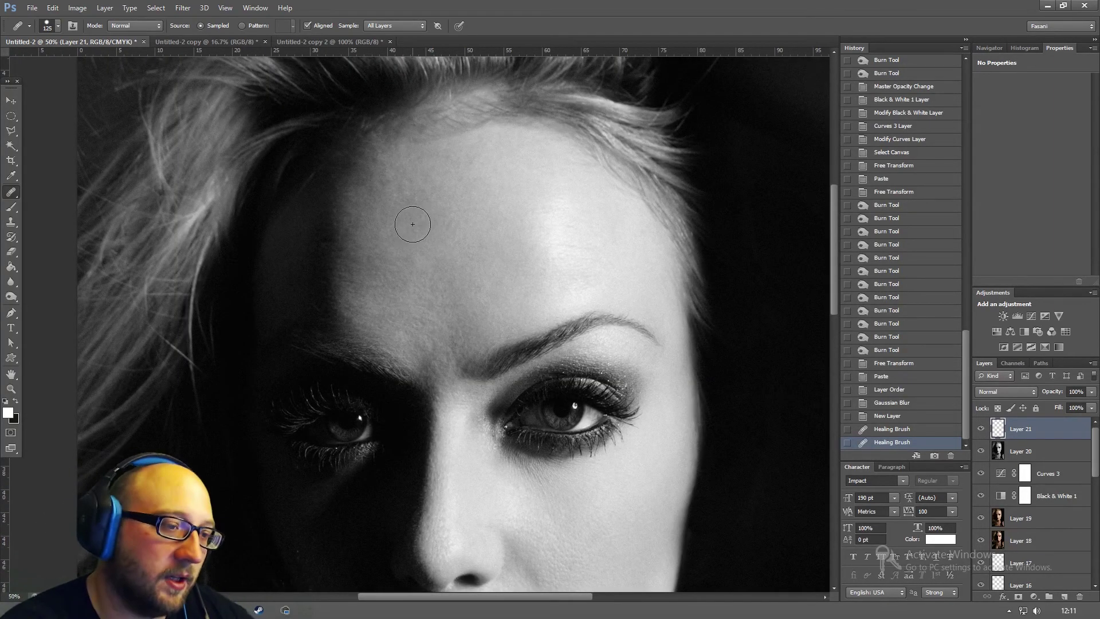
left_click(424, 288)
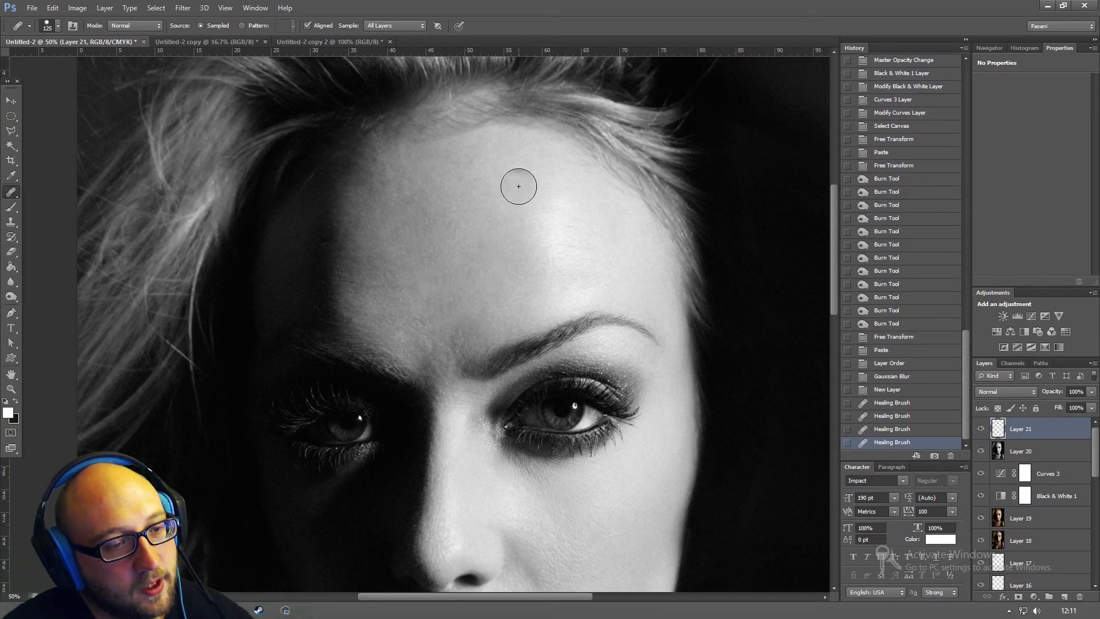
left_click(485, 284)
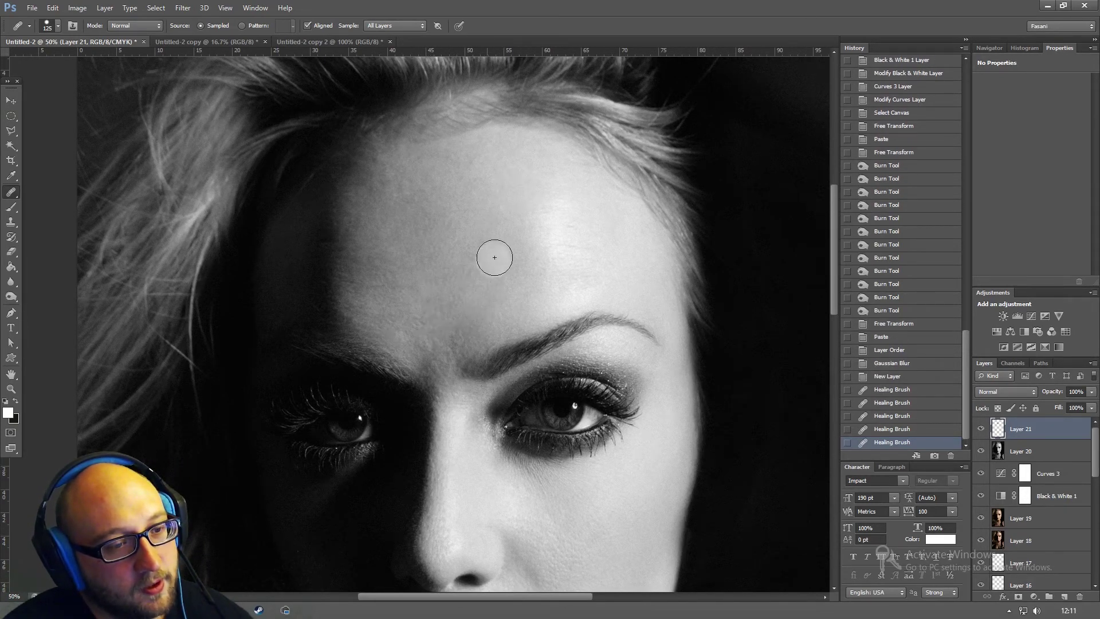
left_click(488, 244)
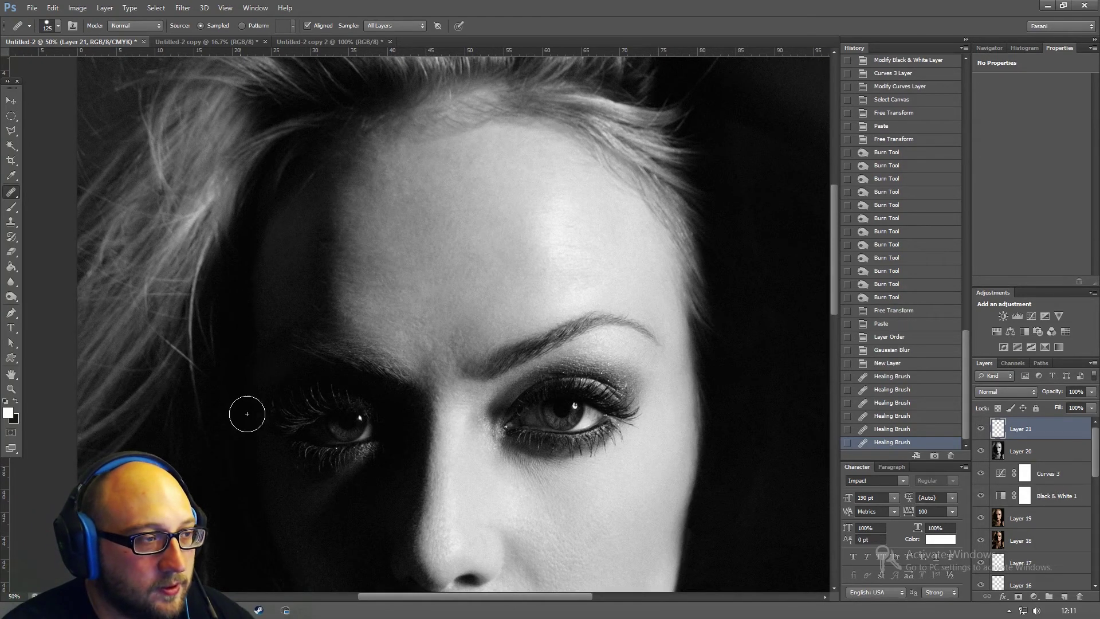
- Set the Burn tool's range to Shadows and darken the hair and background along the portrait's upper edge on Layer 20
left_click_drag(393, 253, 463, 413)
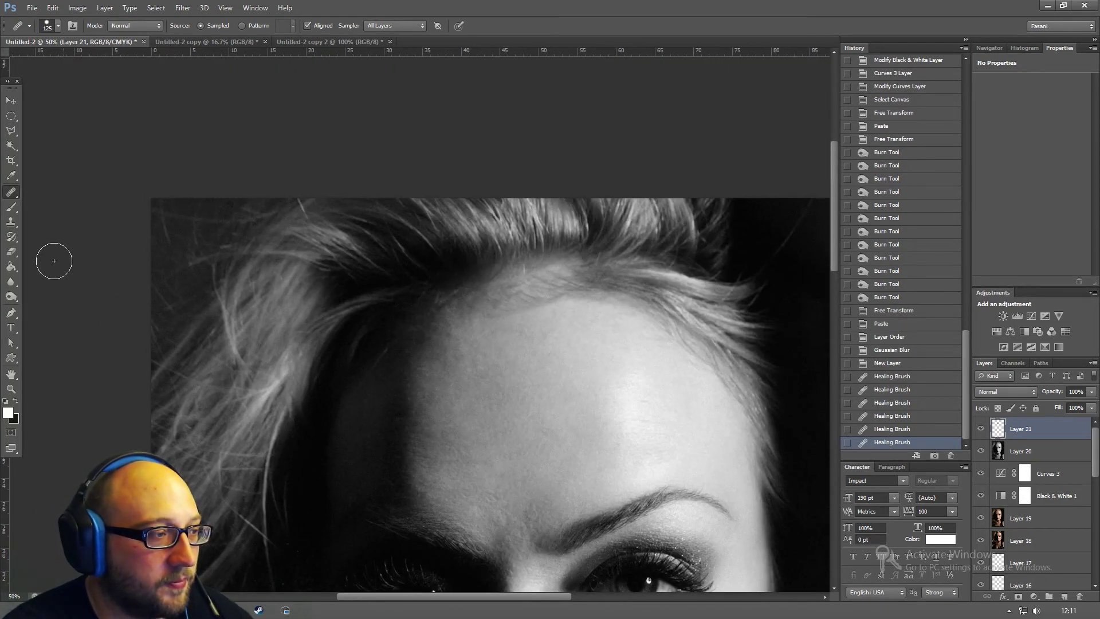
left_click(11, 297)
mouse_move(213, 183)
left_mouse_down()
mouse_move(179, 179)
mouse_move(214, 167)
left_mouse_up()
left_click(136, 25)
left_click(130, 38)
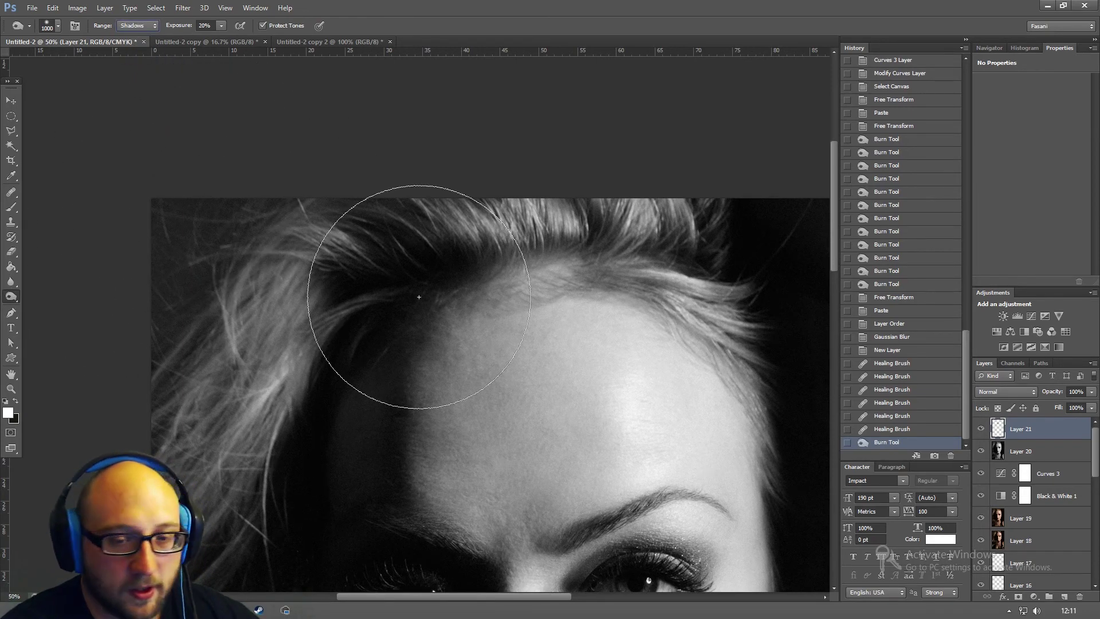
left_click(1021, 451)
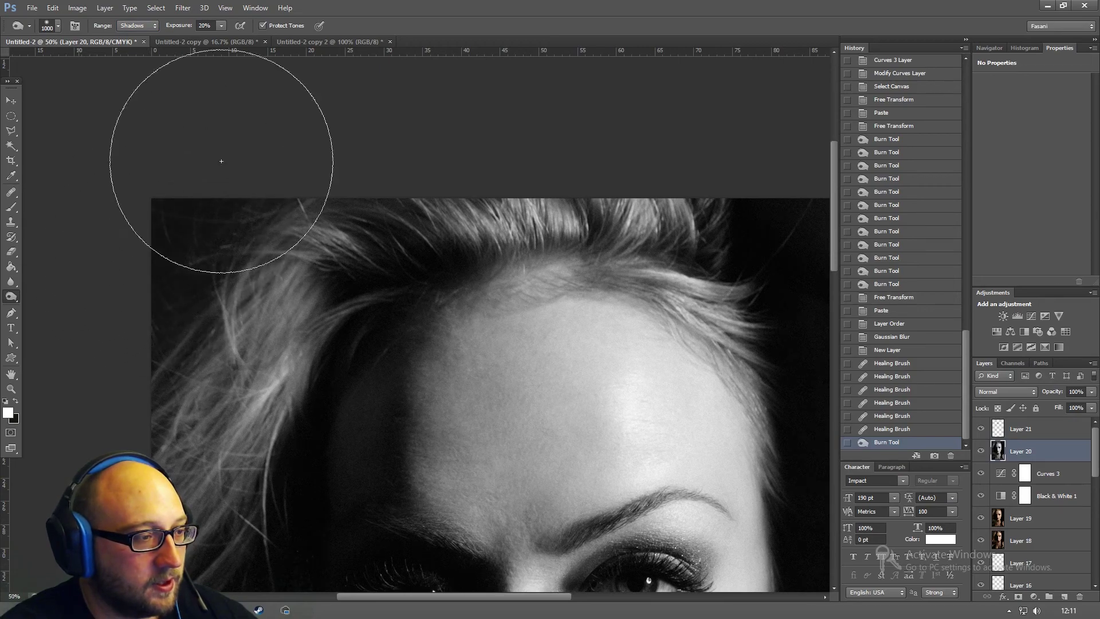
left_click_drag(221, 159, 639, 167)
left_click_drag(604, 379, 272, 245)
left_click_drag(580, 281, 537, 420)
mouse_move(489, 191)
left_mouse_down()
mouse_move(527, 256)
mouse_move(532, 242)
left_mouse_up()
- Burn the shadows along the portrait's right edge, its bottom edge and the lower-left corner on Layer 20
scroll(641, 292, "down", 5)
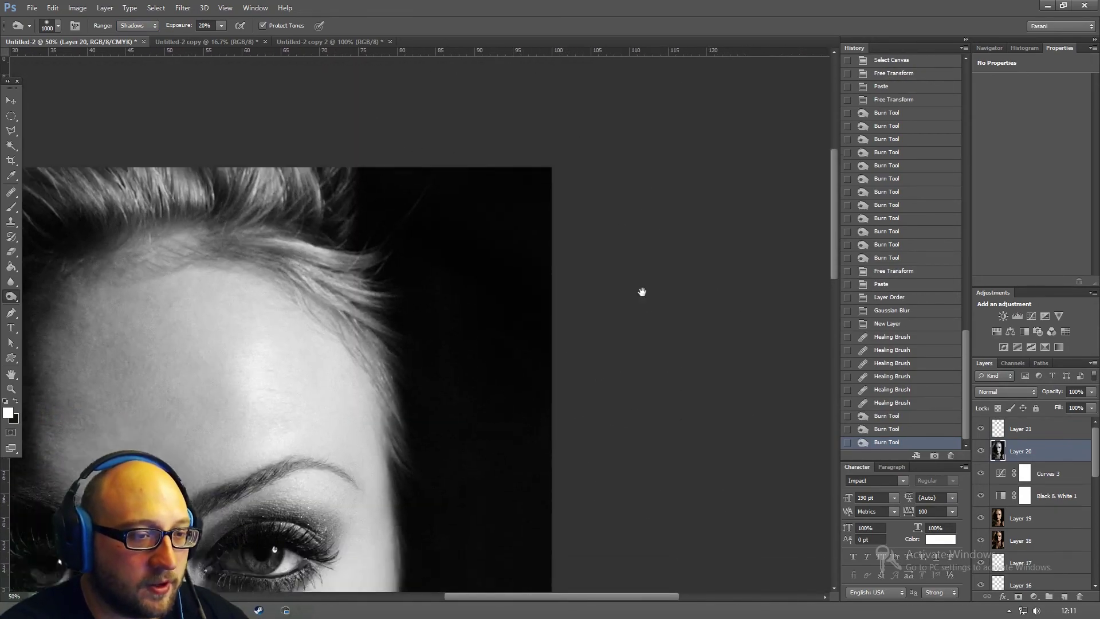
mouse_move(504, 177)
left_mouse_down()
mouse_move(462, 364)
mouse_move(667, 385)
left_mouse_up()
scroll(667, 385, "down", 4)
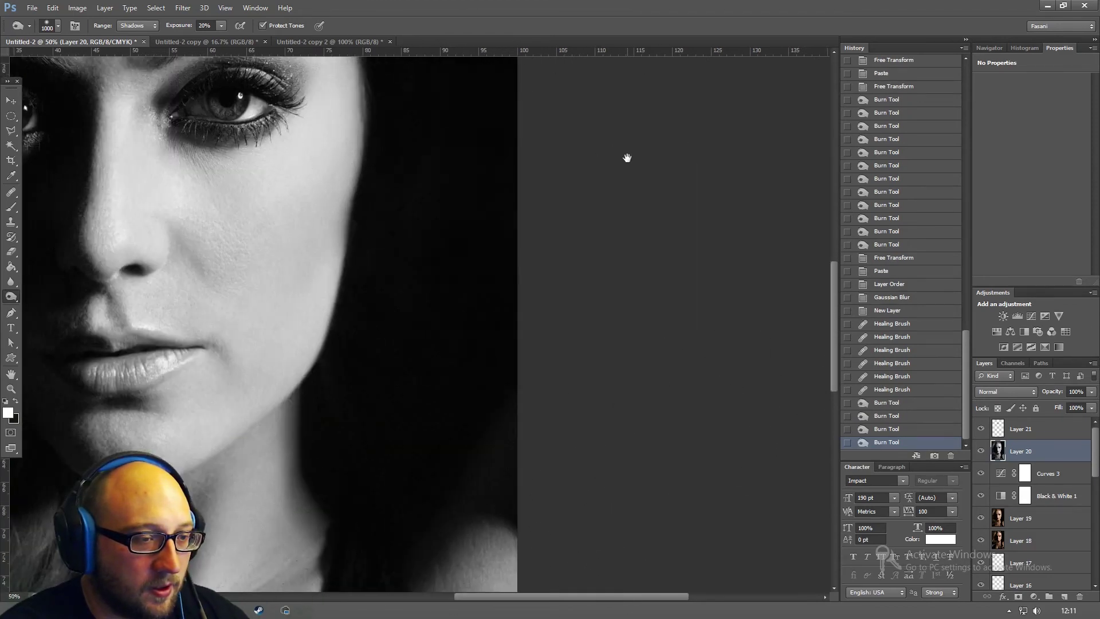
mouse_move(492, 226)
left_mouse_down()
mouse_move(497, 462)
mouse_move(578, 239)
mouse_move(624, 39)
left_mouse_up()
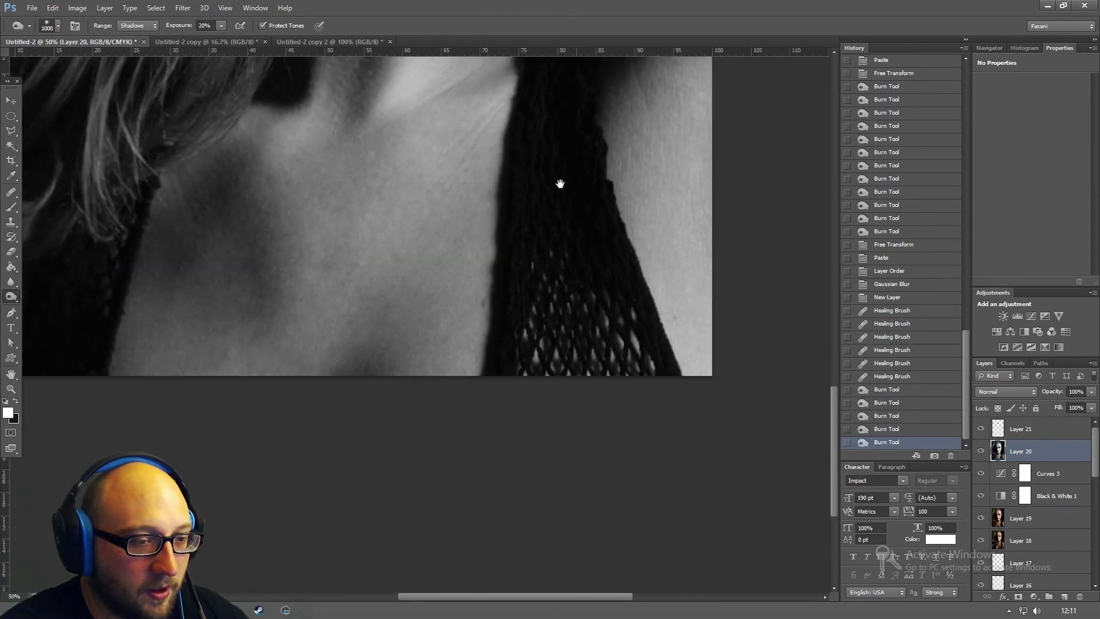
left_click_drag(560, 172, 562, 401)
left_click_drag(295, 458, 705, 579)
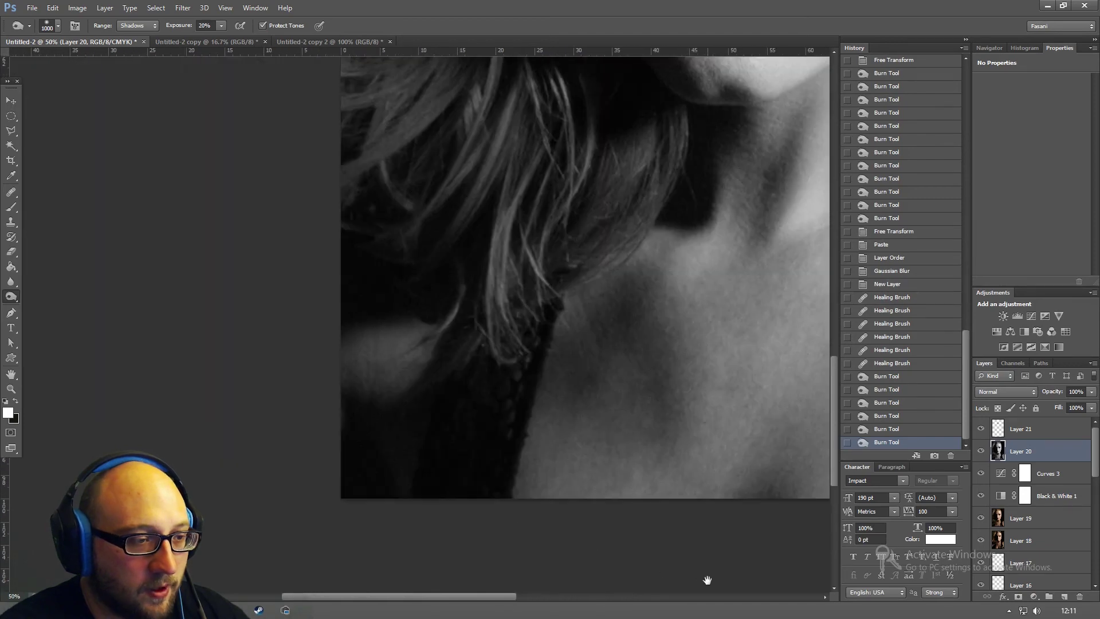
left_click(275, 519)
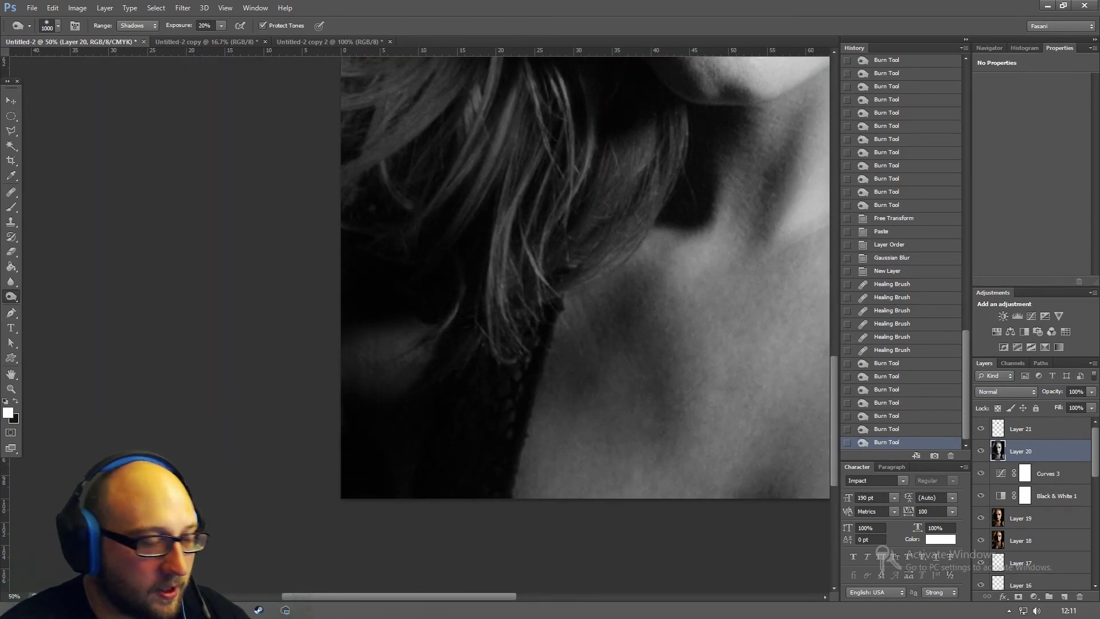
- Merge the healing layer, Layer 21, with the grainy image on Layer 20
key("ctrl+minus")
key("ctrl+minus")
key("ctrl+minus")
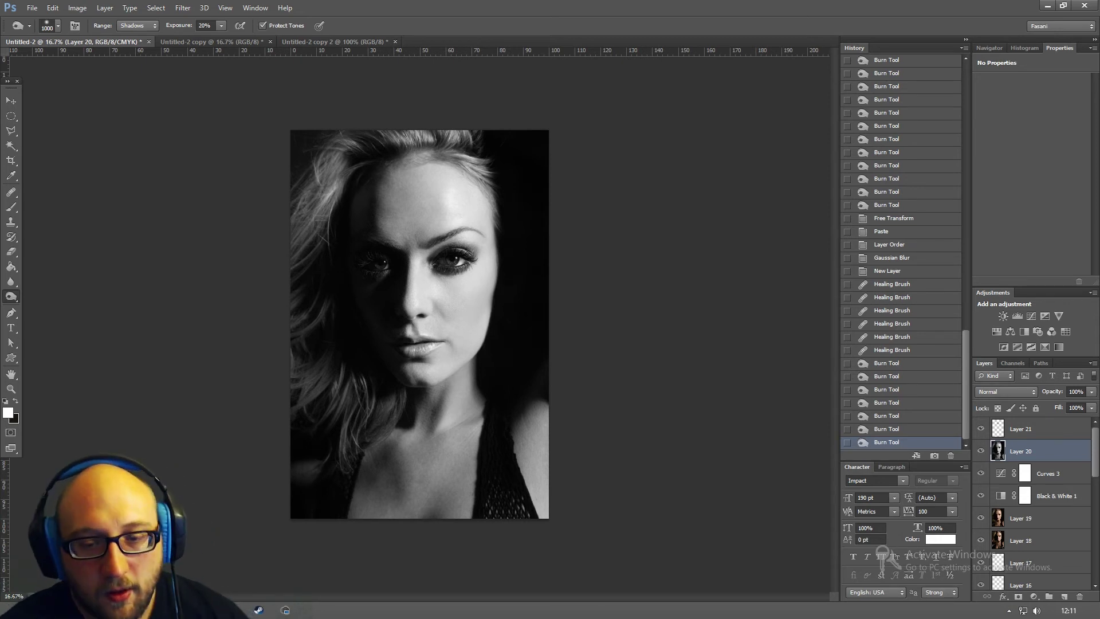
left_click(1035, 432, "shift")
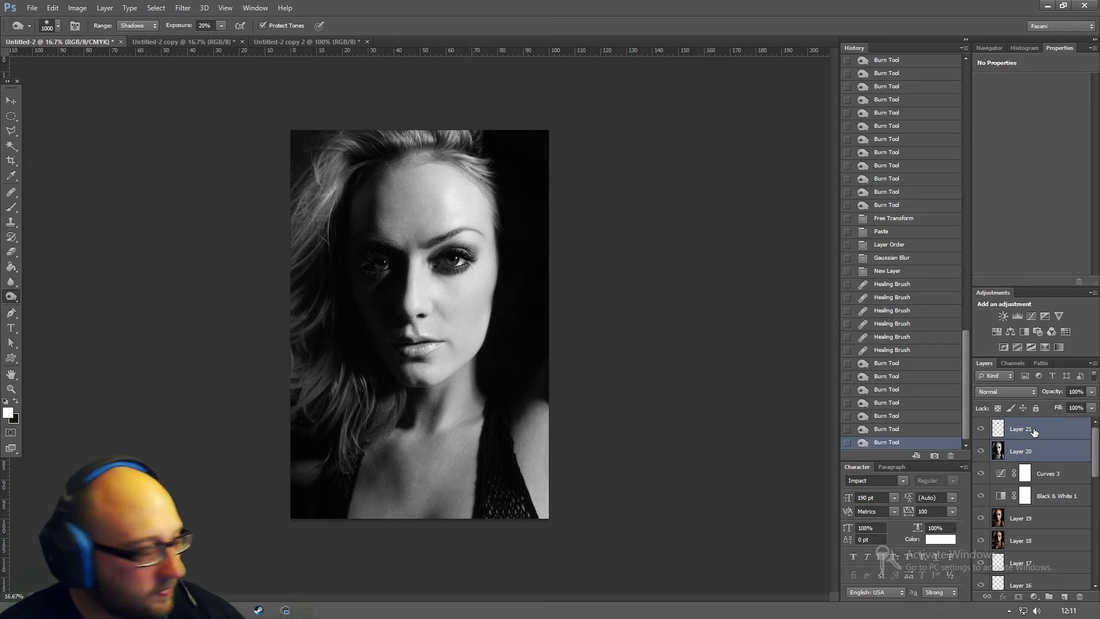
key("ctrl+e")
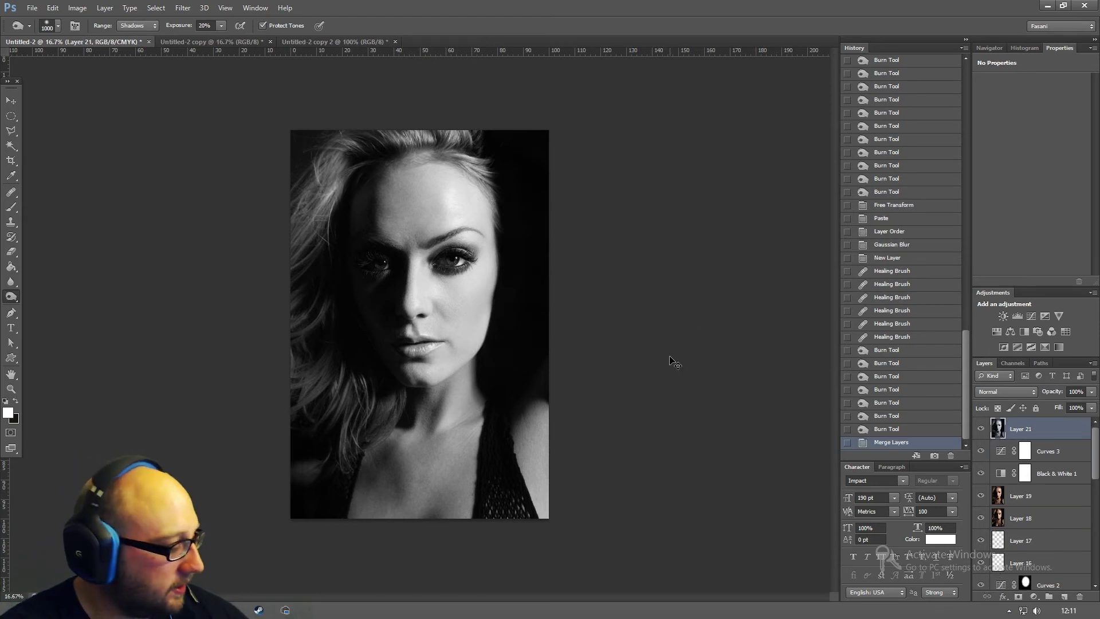
- Enlarge the merged Layer 21 to about 104.7%, keeping its upper-left corner in place
key("ctrl+t")
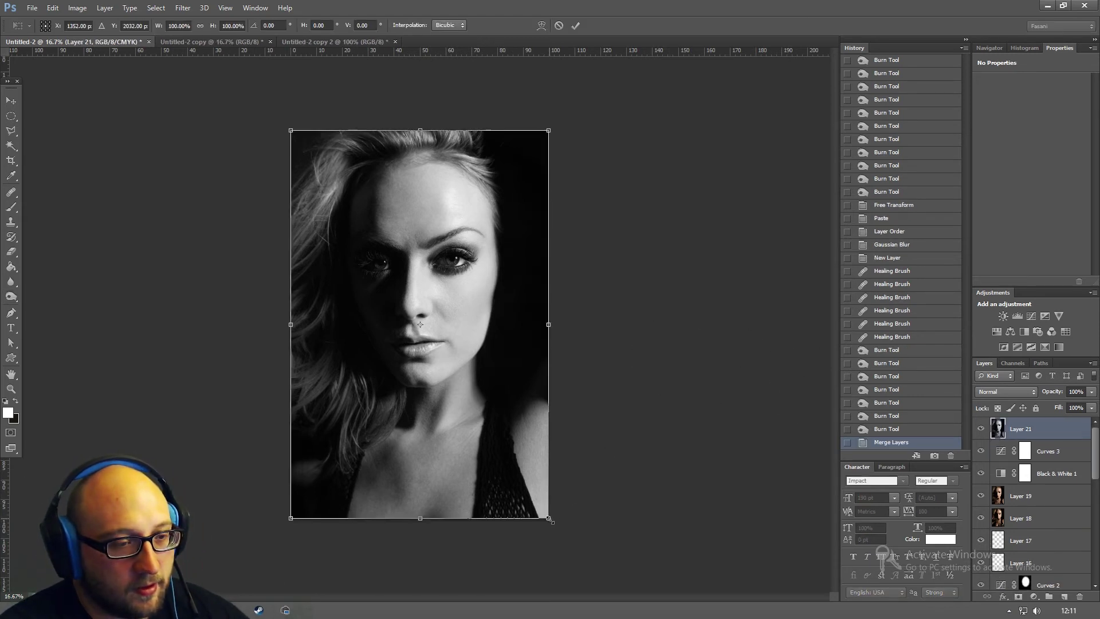
left_click_drag(549, 519, 561, 537)
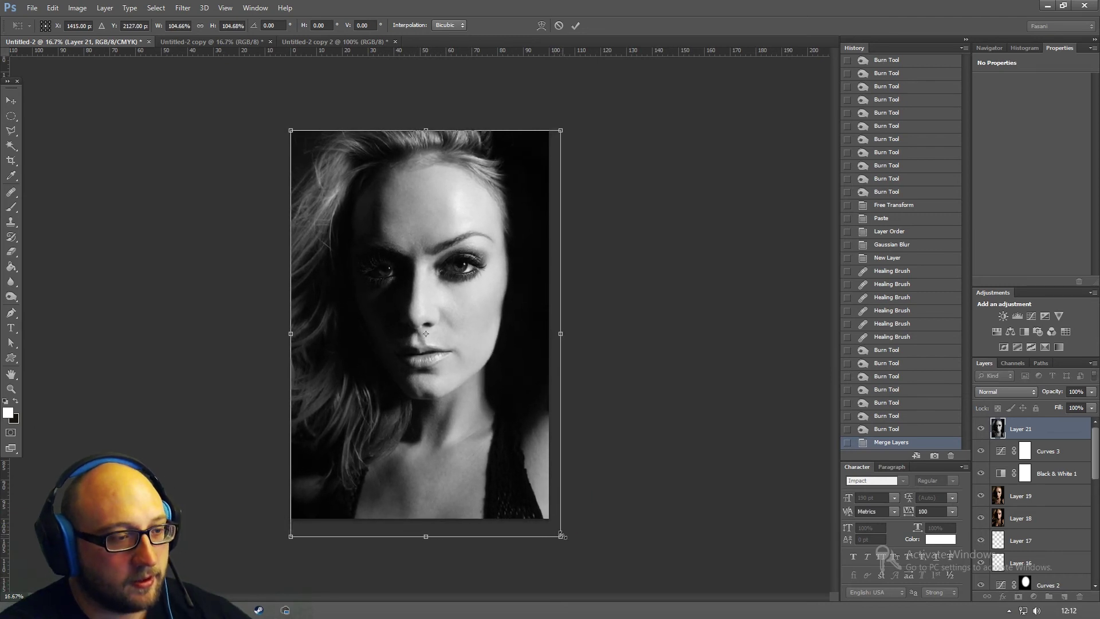
key("Return")
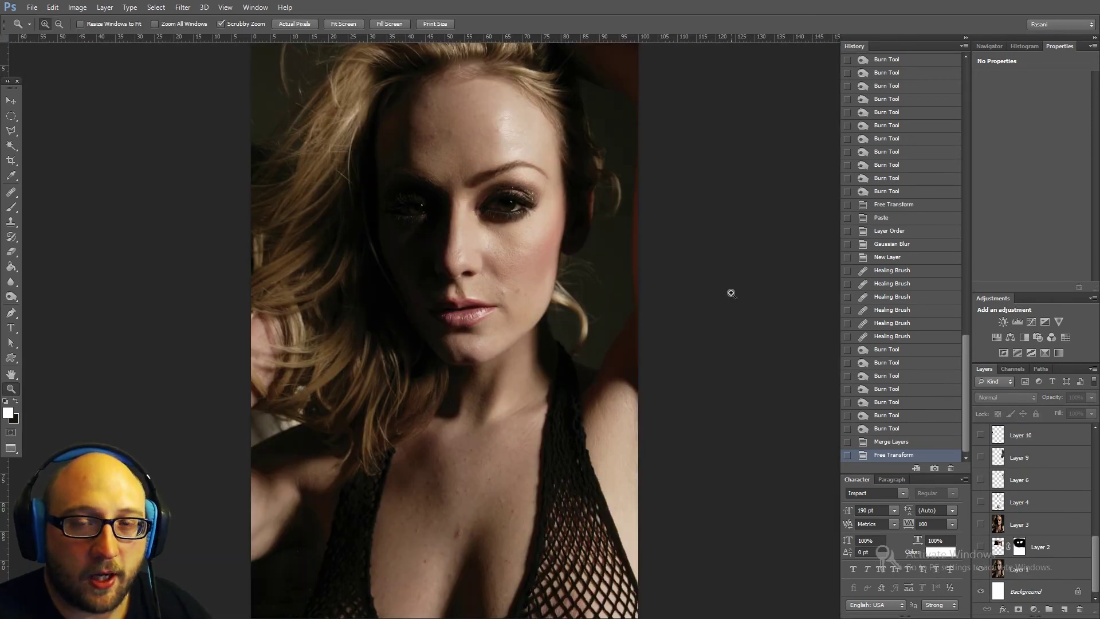
- Review the early retouching by turning on Layer 3 and the hidden layers above it up to Layer 12 in sequence
left_click(981, 524)
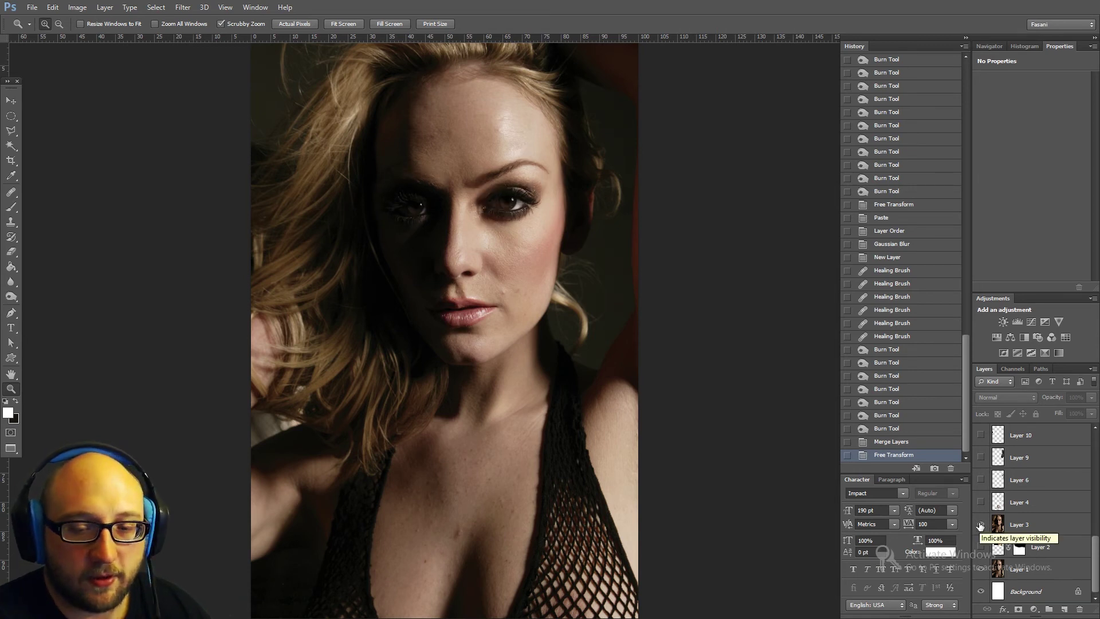
left_click_drag(981, 502, 981, 437)
scroll(995, 502, "up", 2)
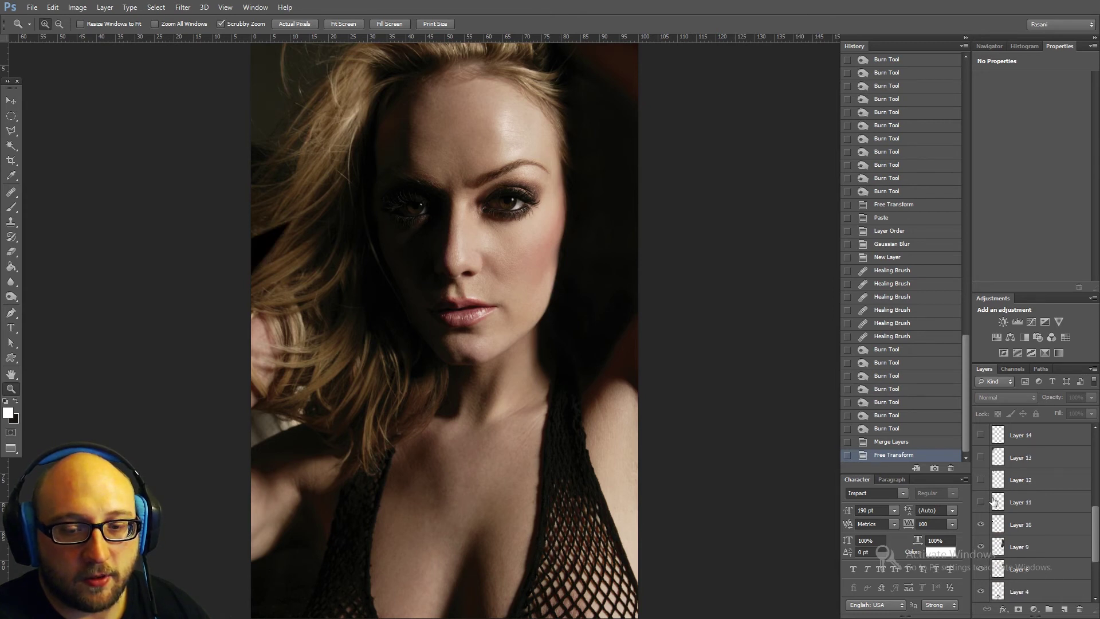
left_click_drag(981, 508, 982, 483)
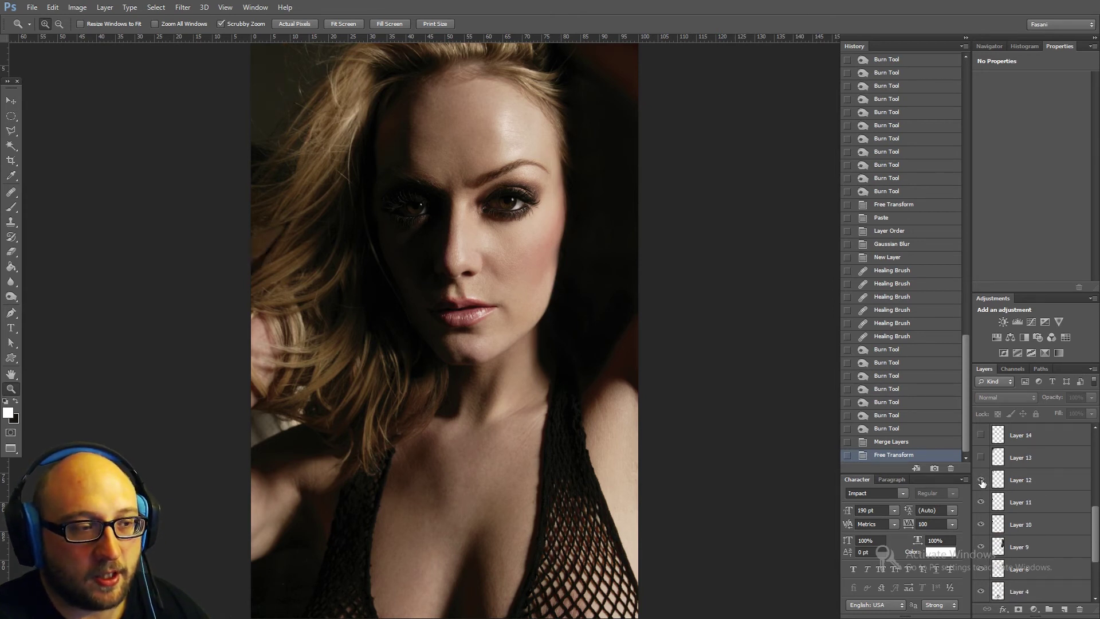
- Continue the layer review by turning on Layer 14, Layer 15, Curves 1 and Curves 2 in sequence
scroll(996, 494, "up", 1)
left_click(983, 453)
left_click(981, 435)
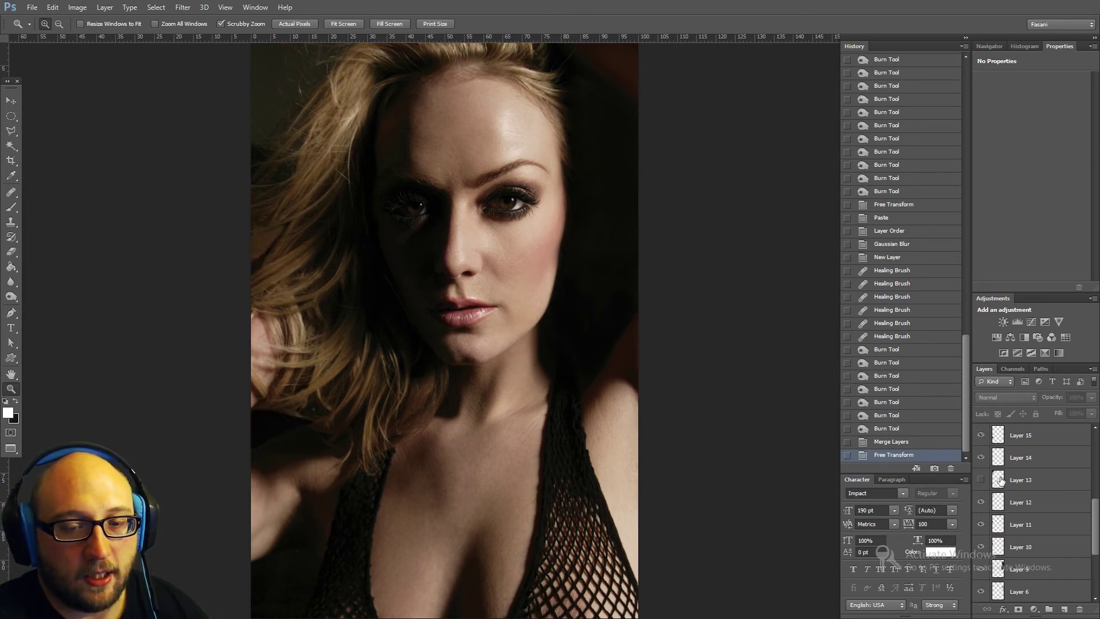
scroll(1001, 481, "up", 3)
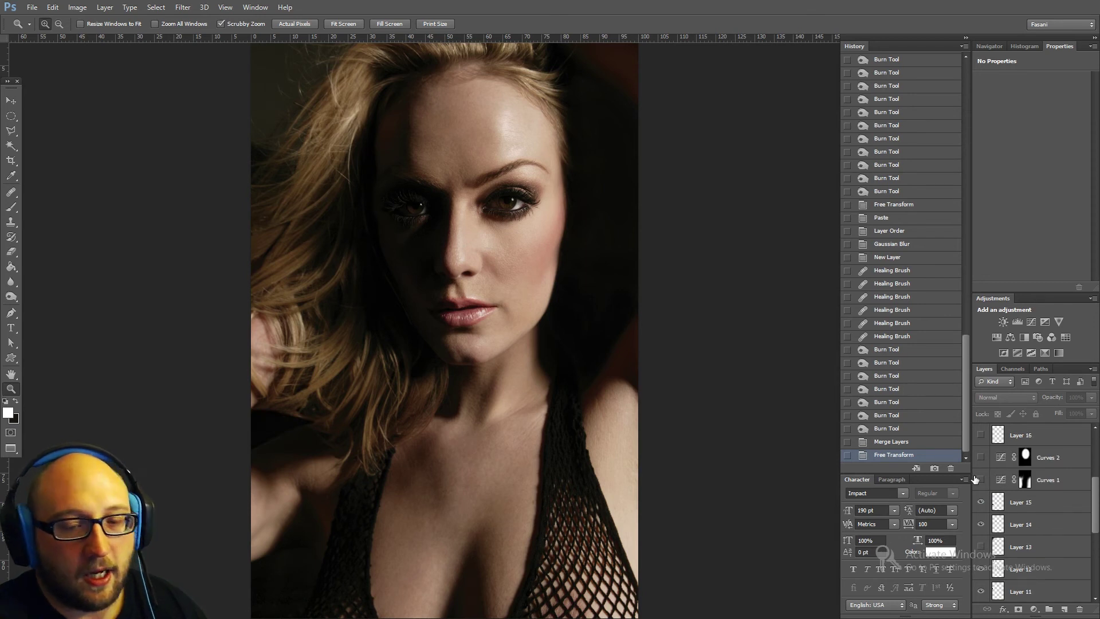
left_click(982, 480)
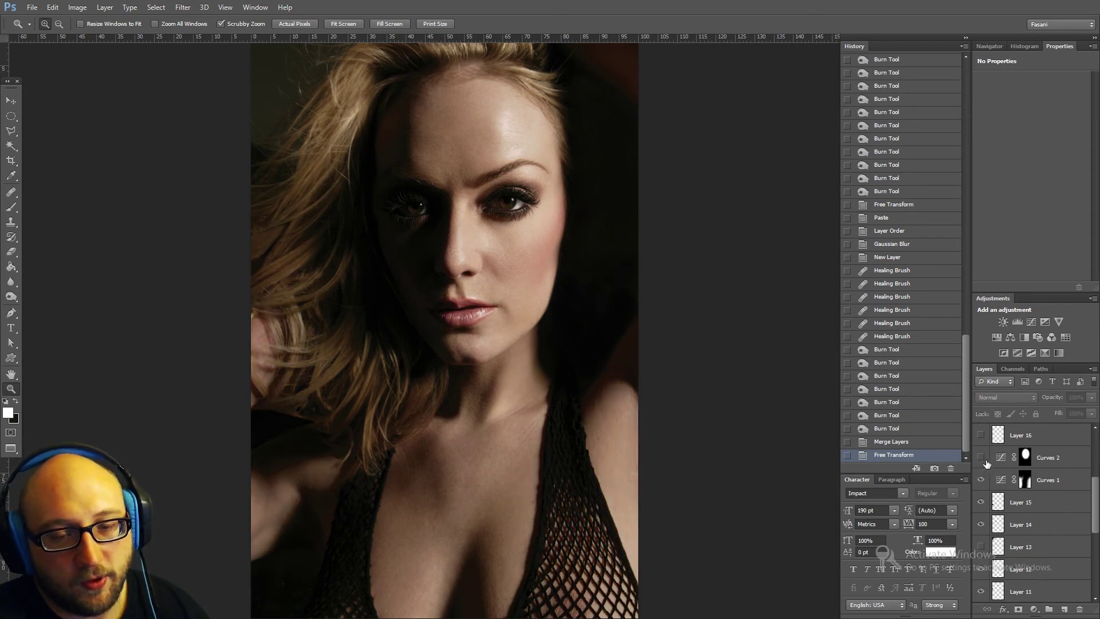
left_click(982, 458)
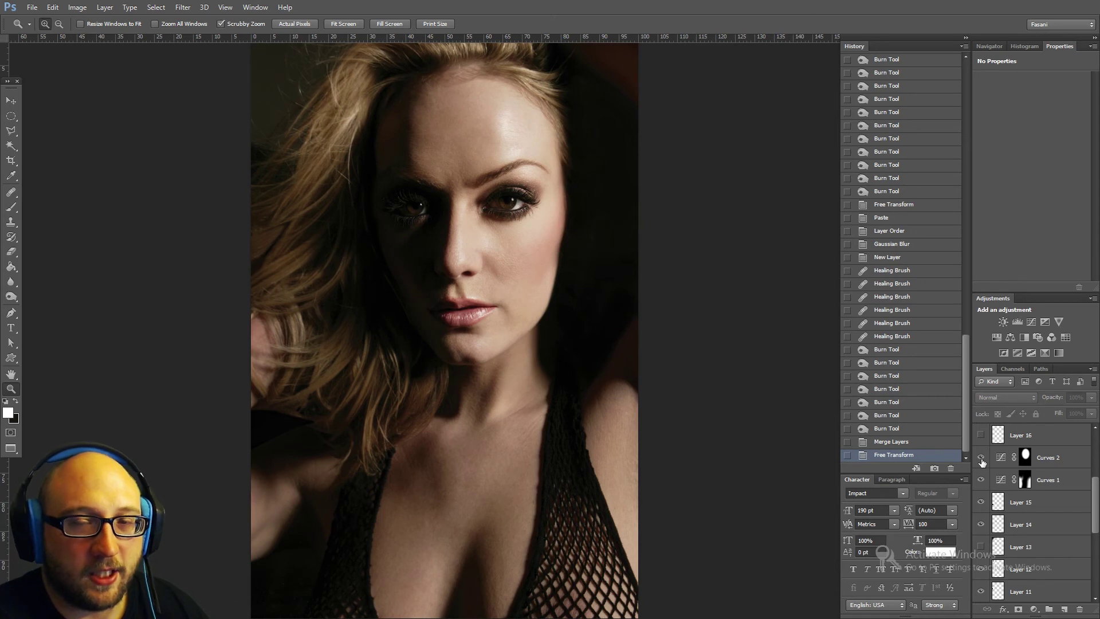
- Turn on Layer 16, Layer 17, Layer 18 and Layer 19 in sequence to review the late colour retouching
key("ctrl+shift+alt+n")
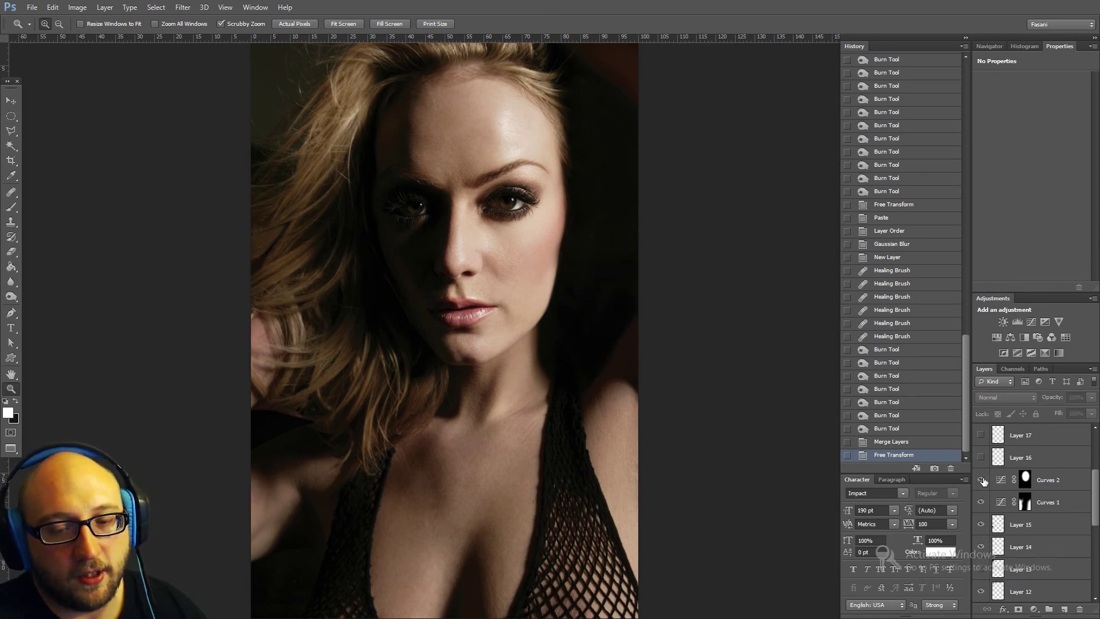
key("ctrl+shift+alt+e")
key("ctrl+j")
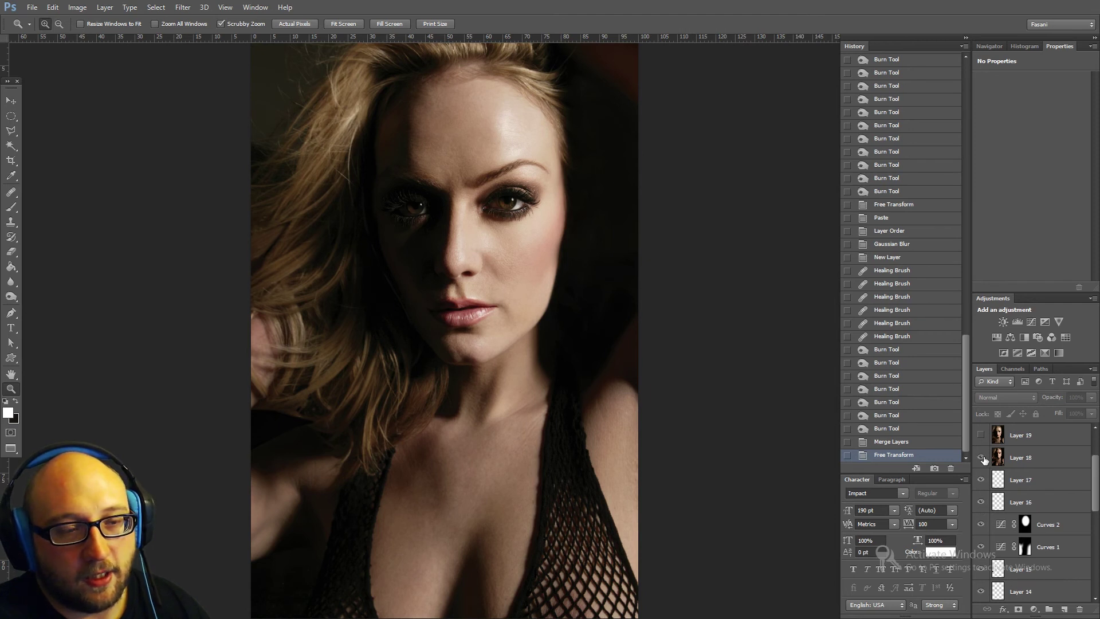
left_click(982, 458)
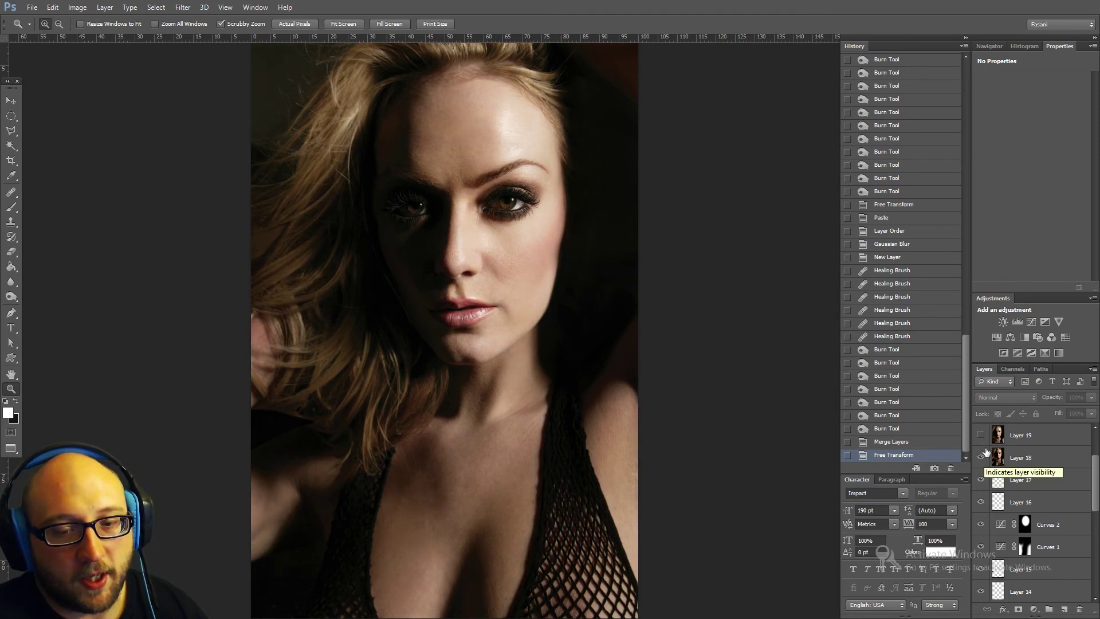
left_click(982, 436)
- Turn on Black & White 1, Curves 3 and Layer 21 to review the monochrome conversion and final grainy image
scroll(984, 441, "up", 3)
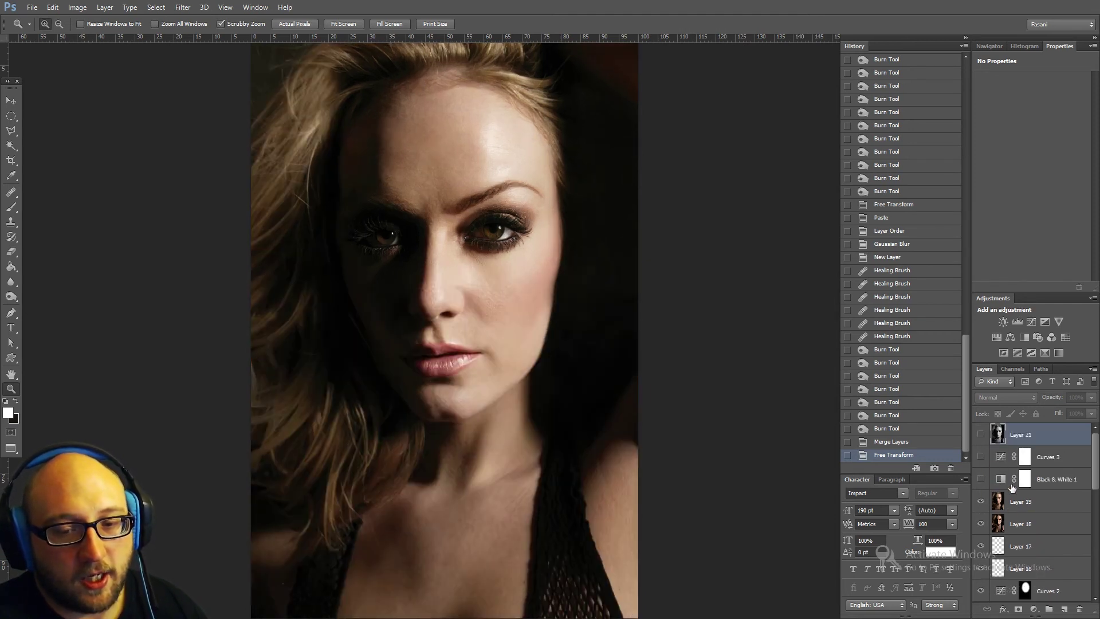
left_click(981, 479)
left_click(982, 457)
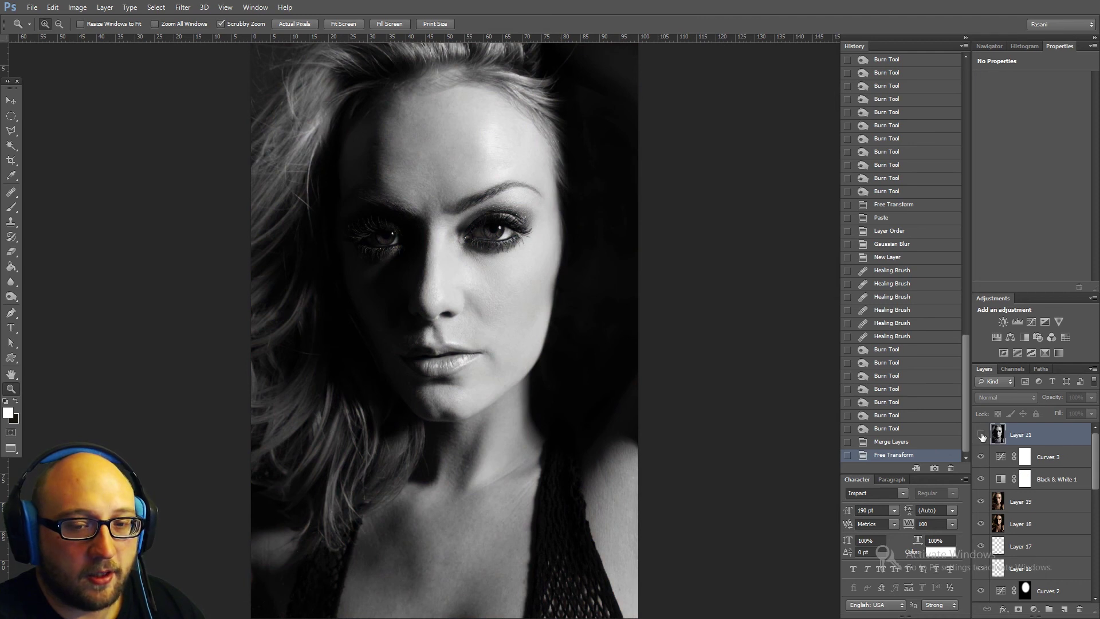
left_click(981, 435)
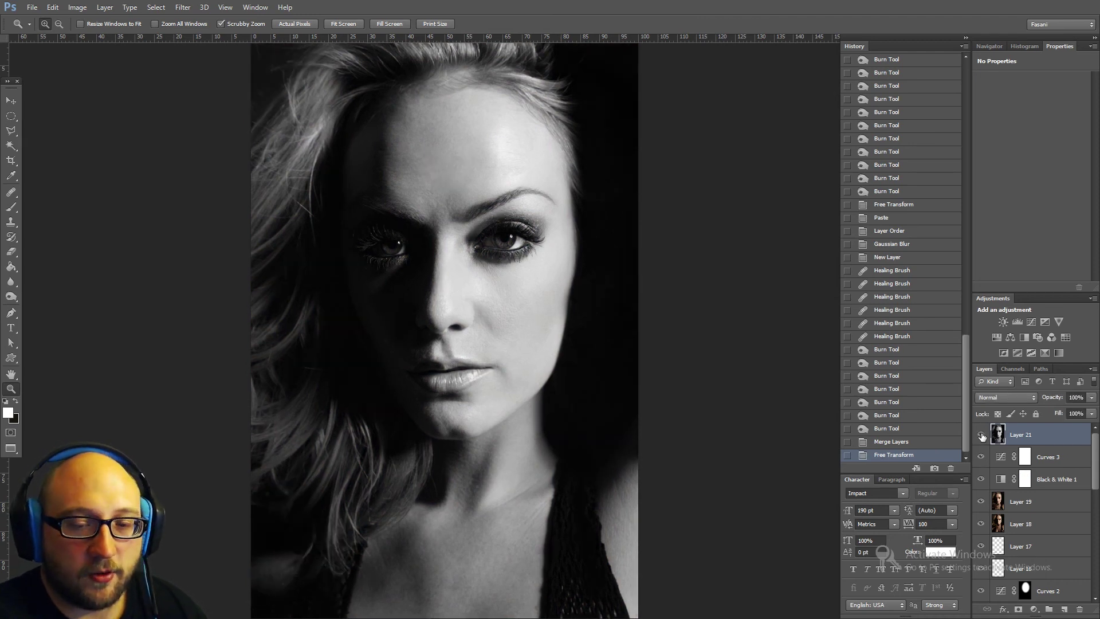
- Compare colour with black and white by hiding and restoring Layer 21, Curves 3 and Black & White 1, and view the whole portrait
left_click_drag(982, 437, 982, 479)
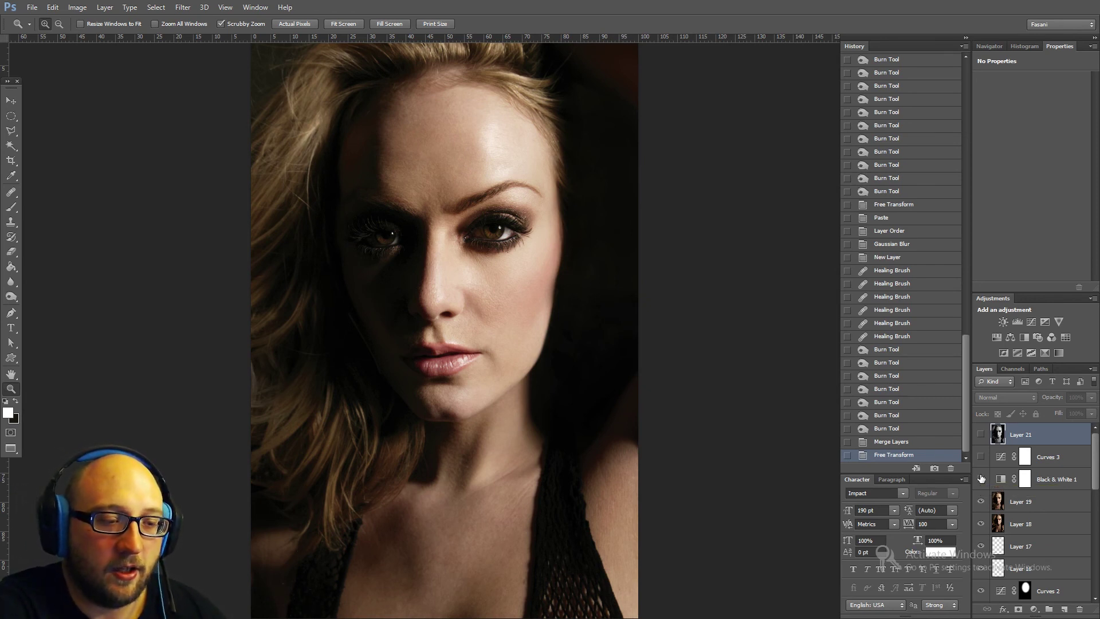
left_click_drag(982, 479, 981, 437)
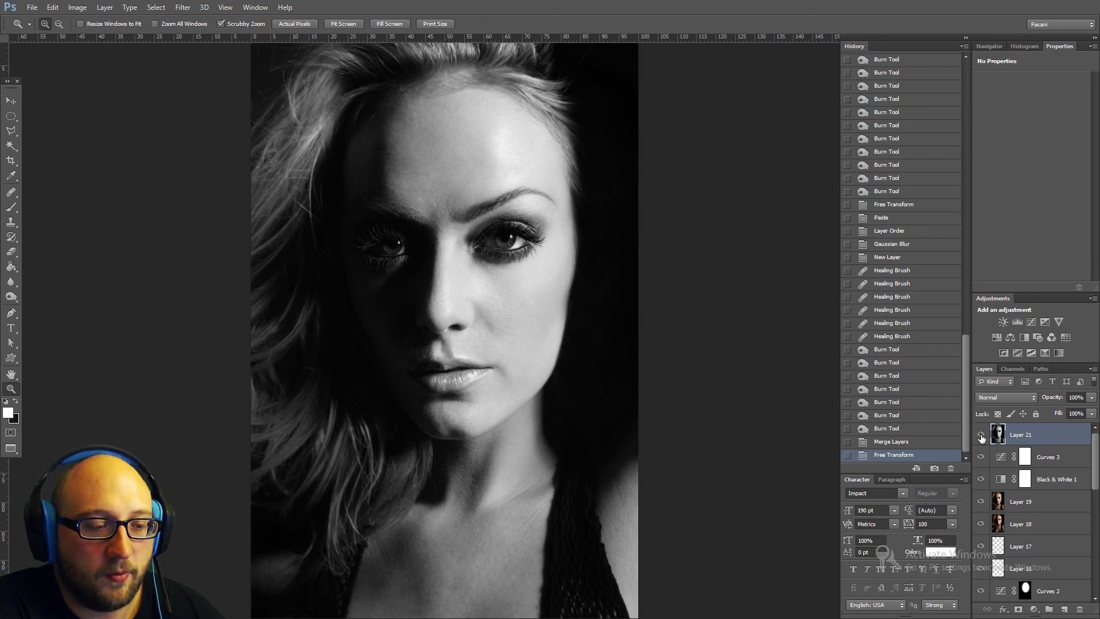
right_click(471, 291)
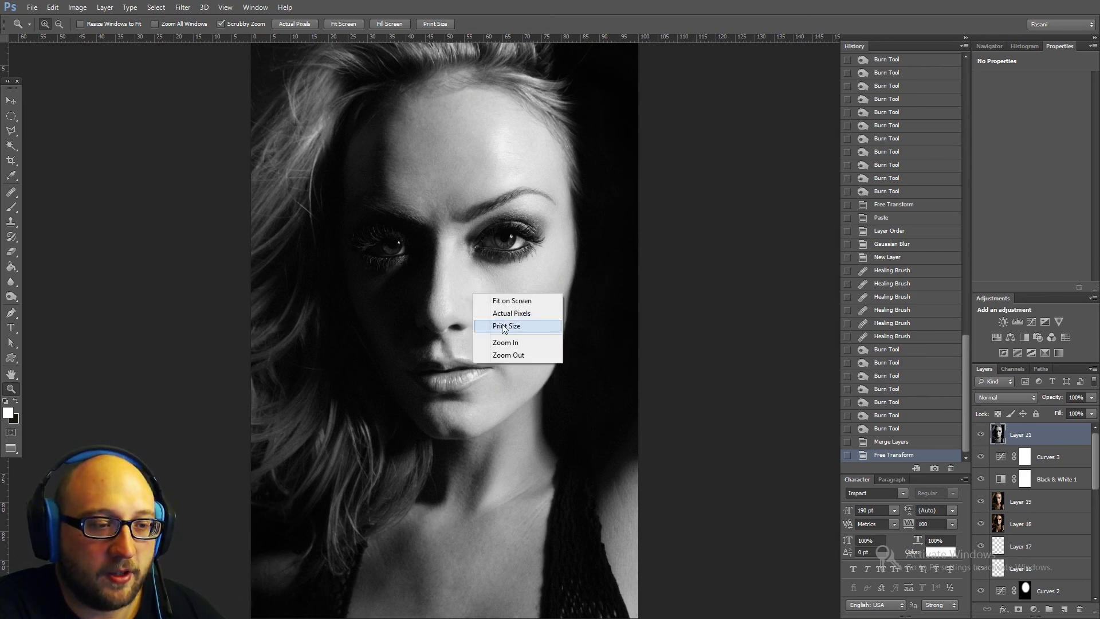
left_click(521, 355)
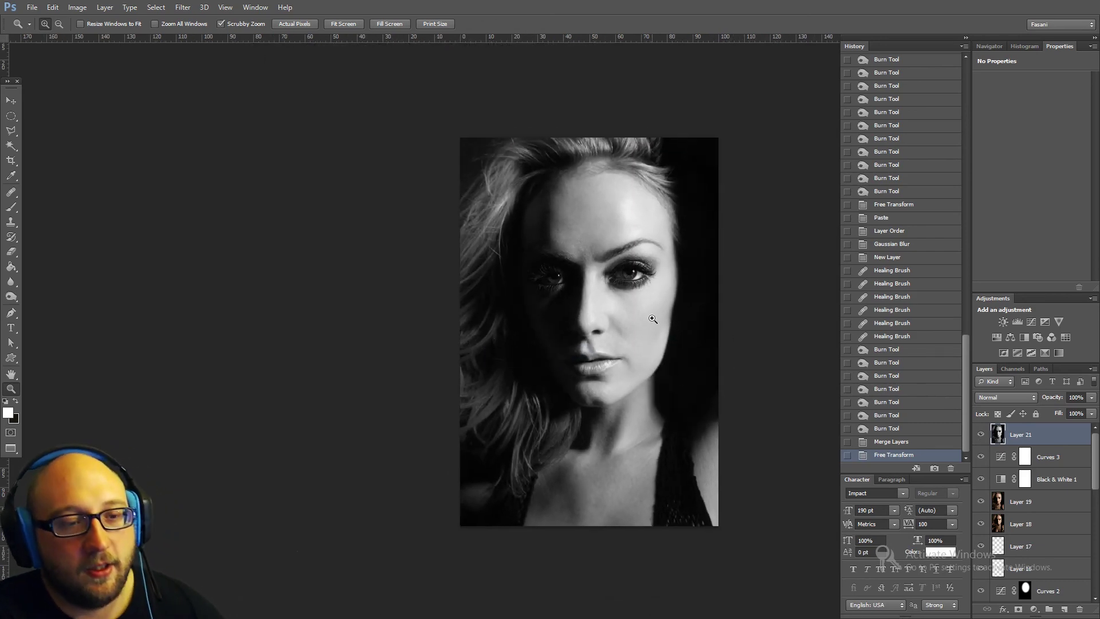
left_click_drag(616, 314, 539, 296)
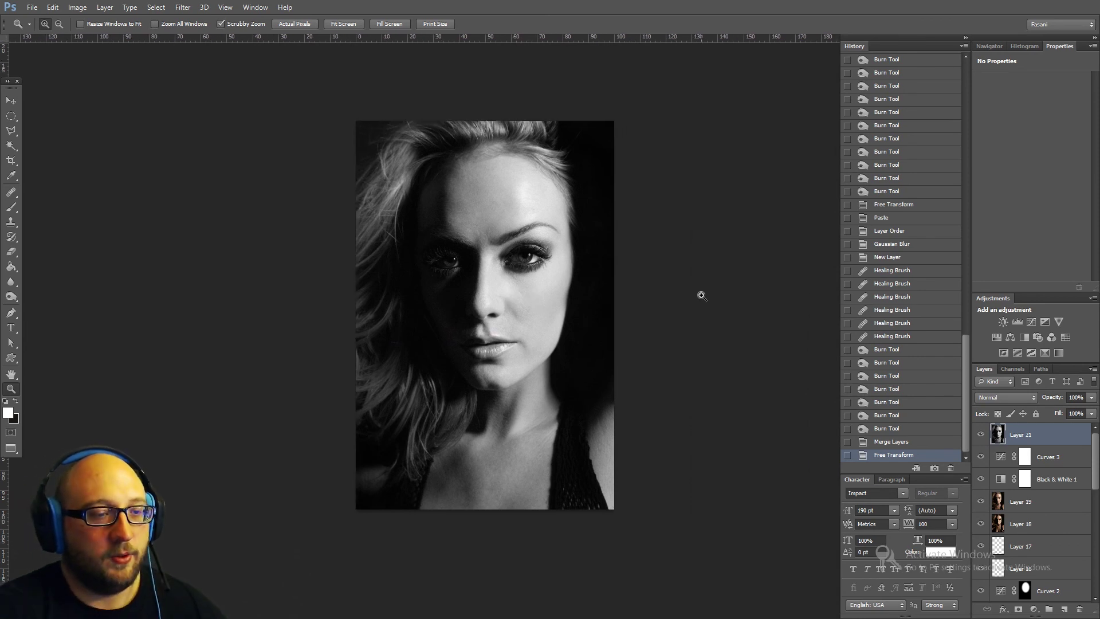